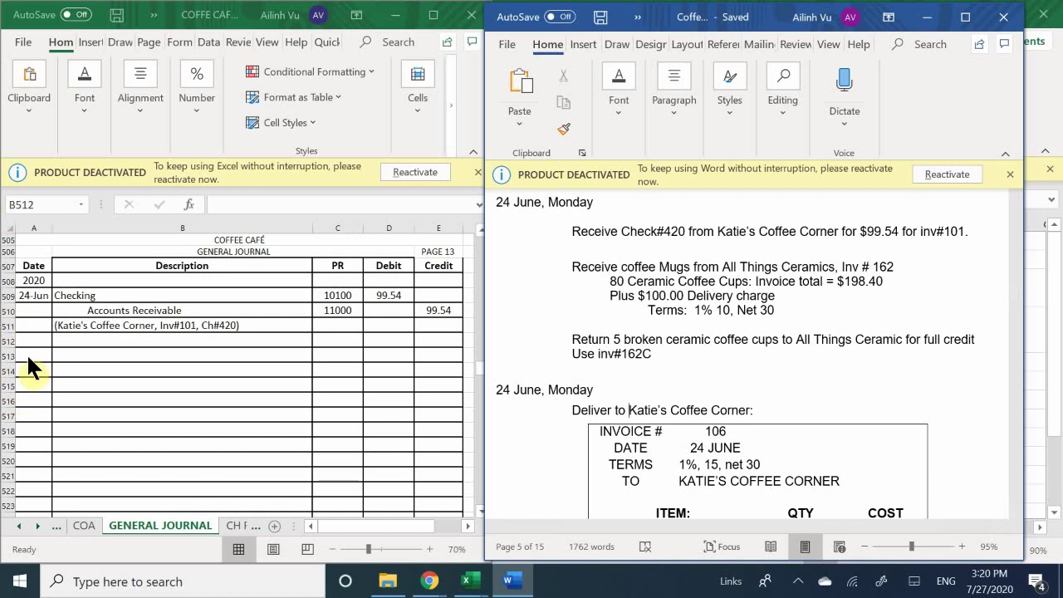
# Enter the date 6/24 in A513 of the general journal, leaving a blank row after the previous entry
pyautogui.click(26, 353)
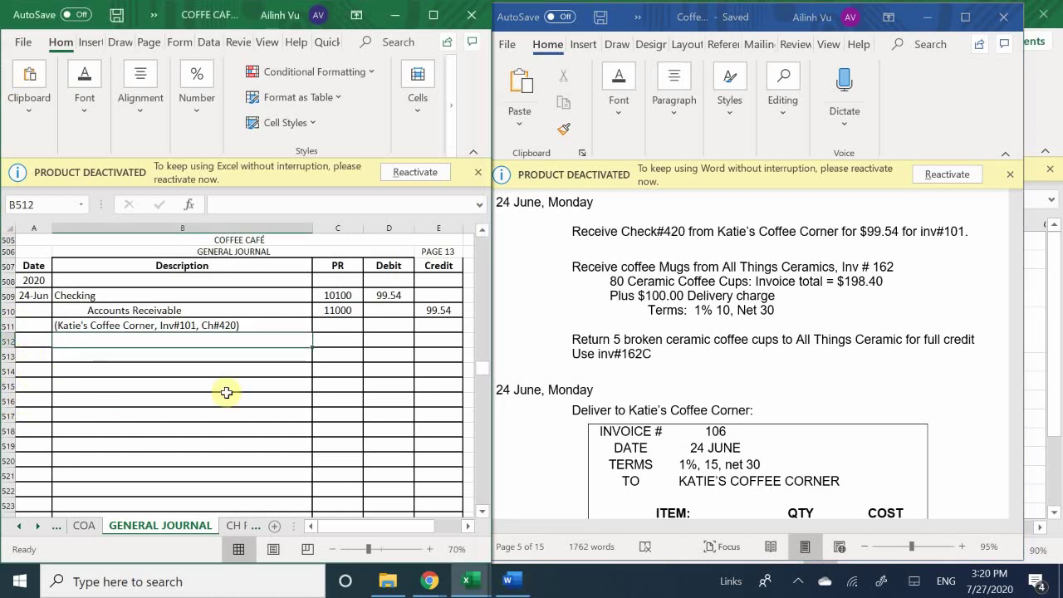
pyautogui.write('6')
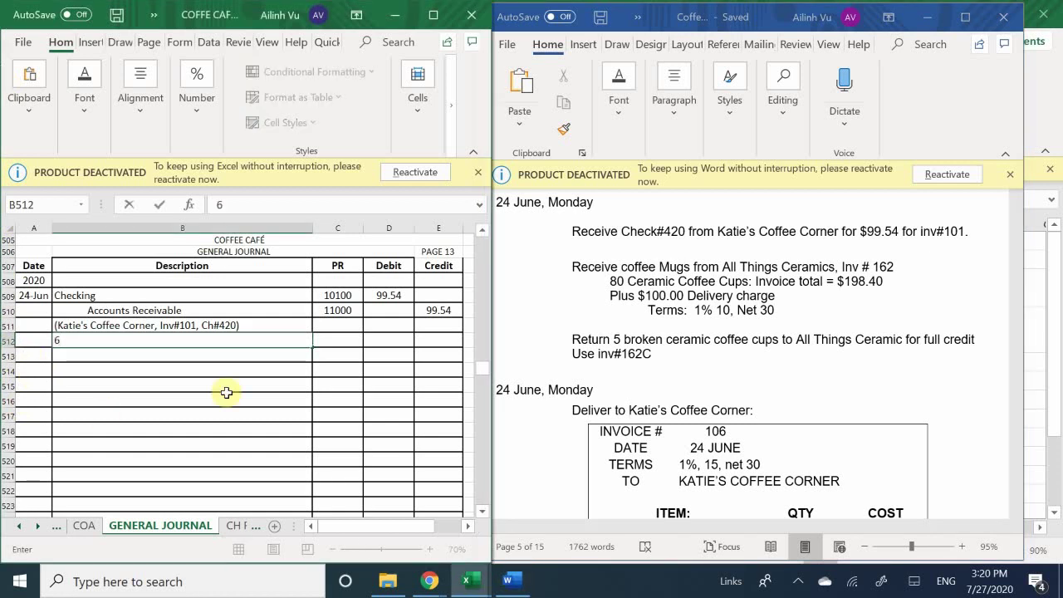
pyautogui.press('BackSpace')
pyautogui.press('Return')
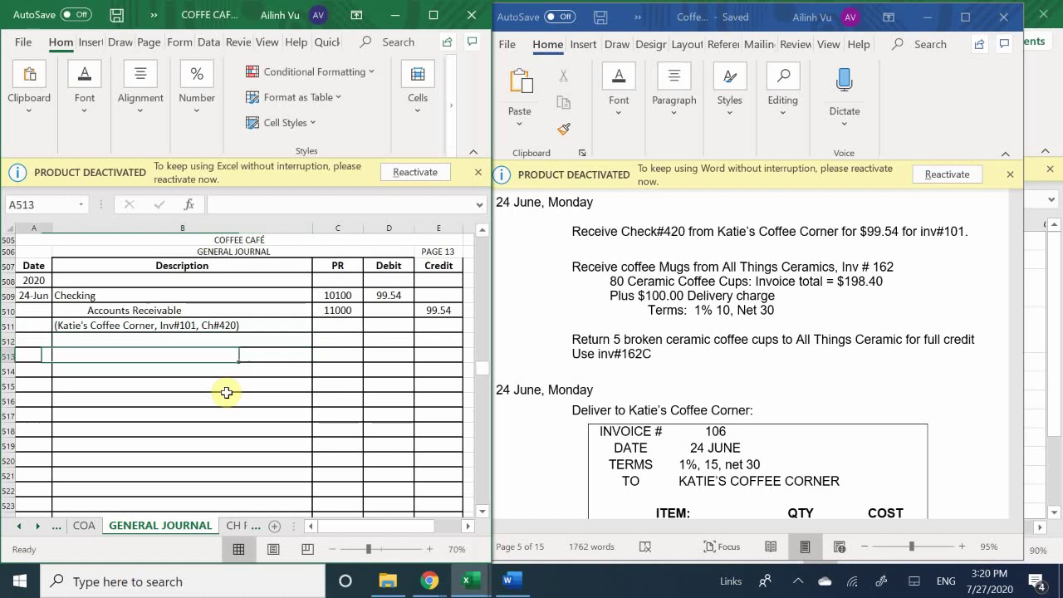
pyautogui.write('6/24')
pyautogui.press('Return')
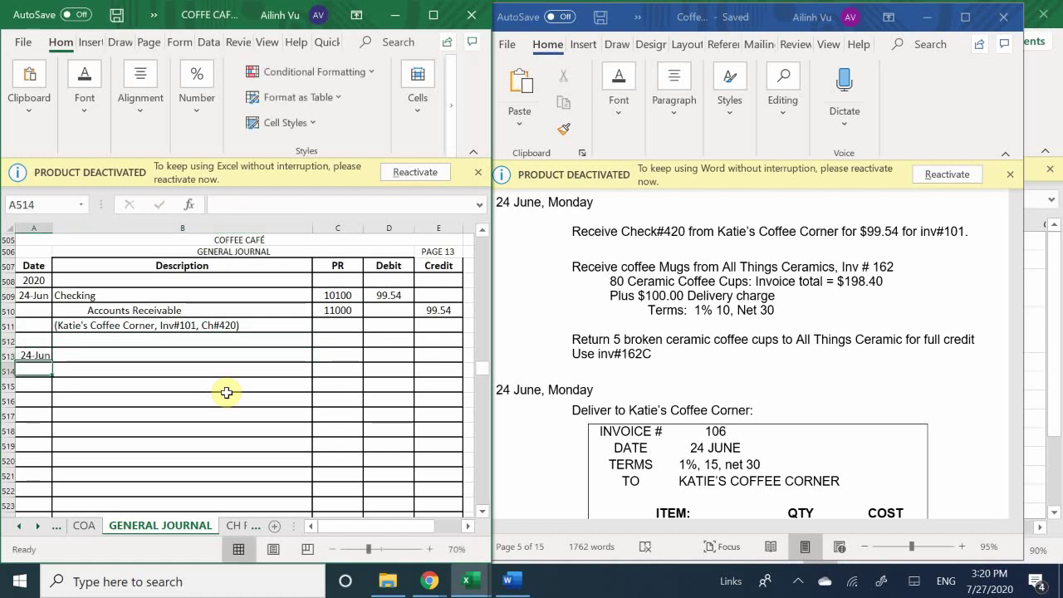
pyautogui.press('Tab')
pyautogui.press('Up')
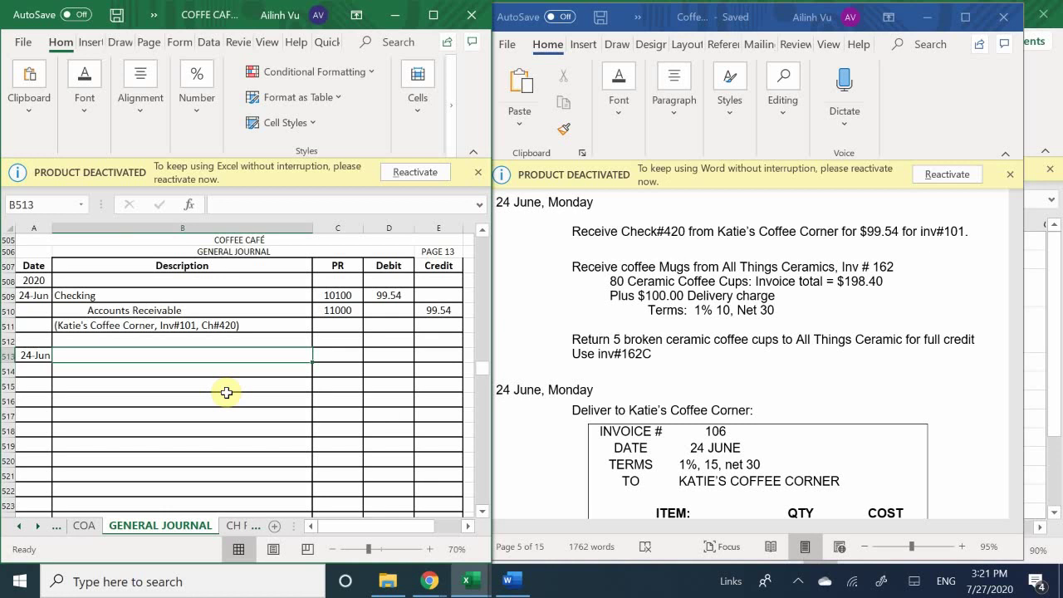
# In the PO sheet, record invoice 162 for the 22-Jun All Things Ceramic order of 80 mugs
pyautogui.click(243, 526)
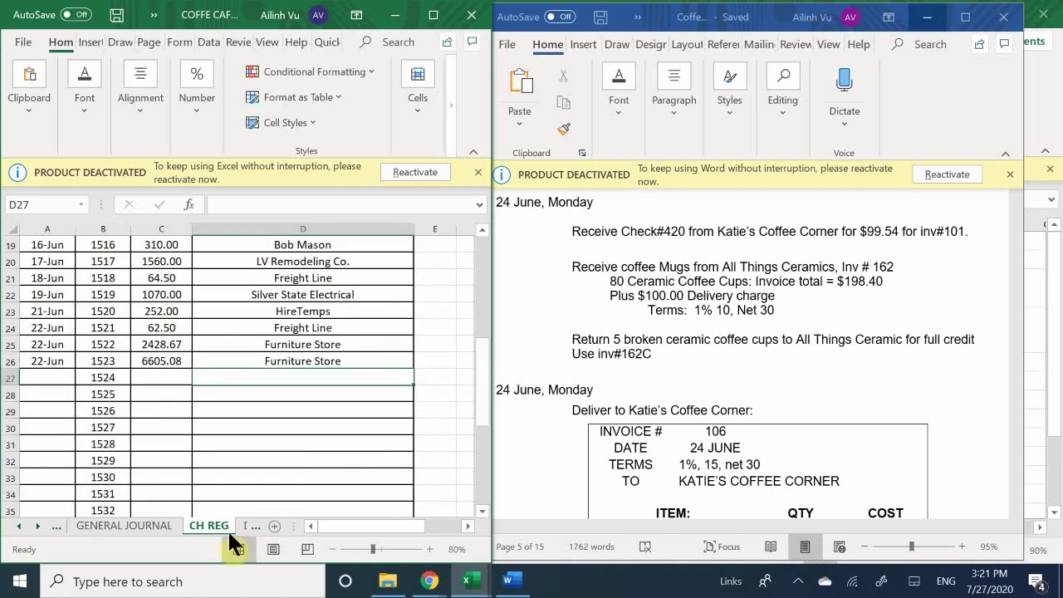
pyautogui.click(247, 526)
pyautogui.click(241, 527)
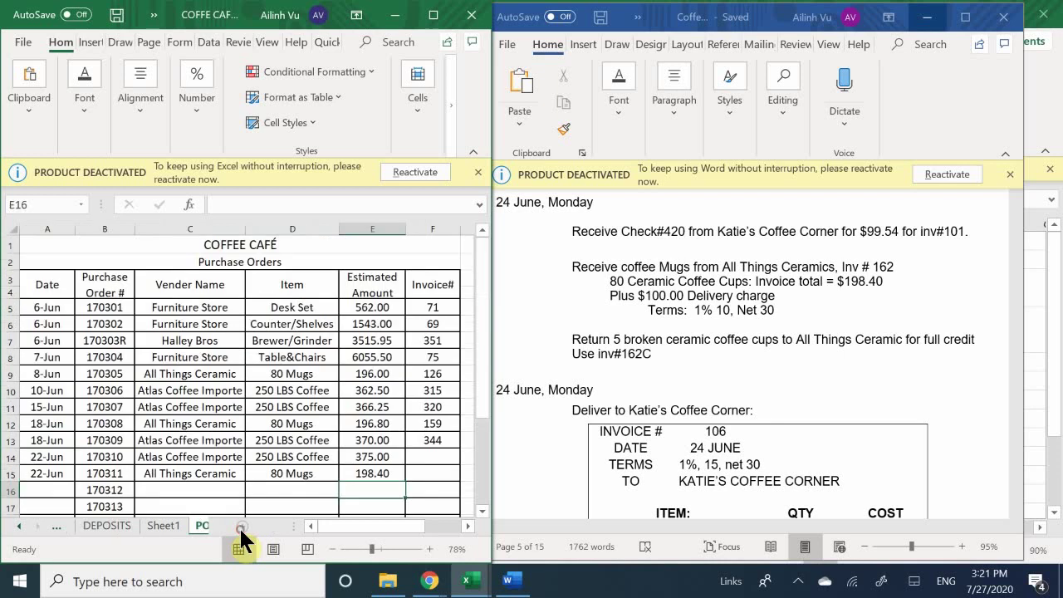
pyautogui.scroll(-2, 127, 404)
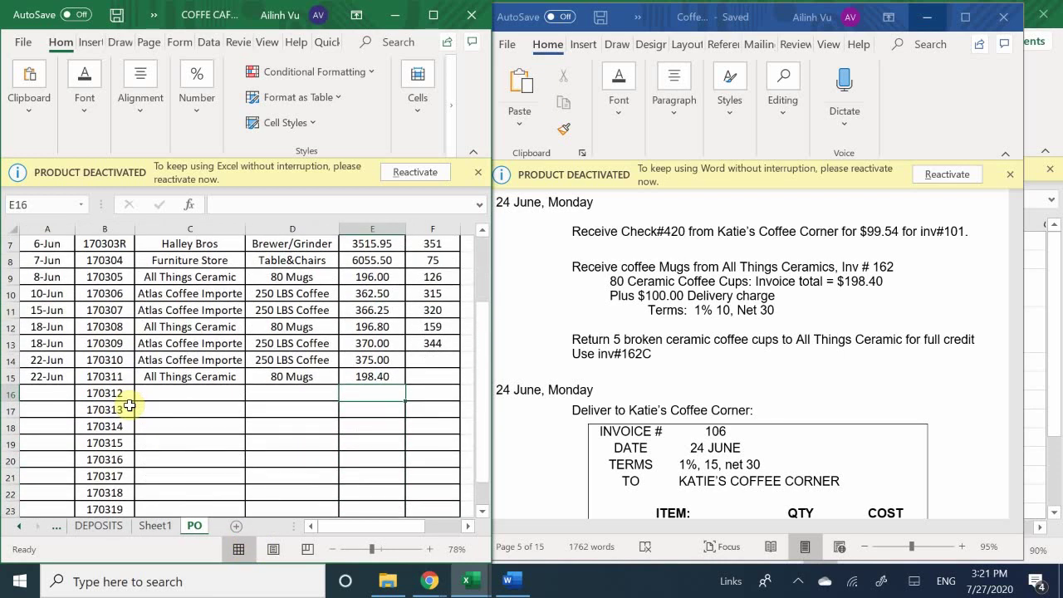
pyautogui.scroll(1, 130, 406)
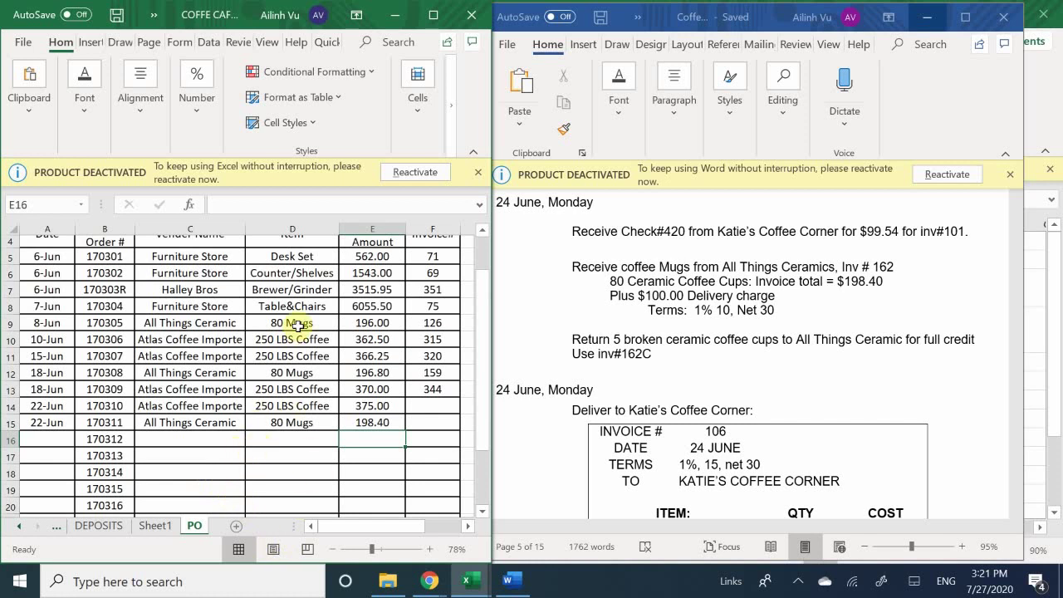
pyautogui.click(428, 423)
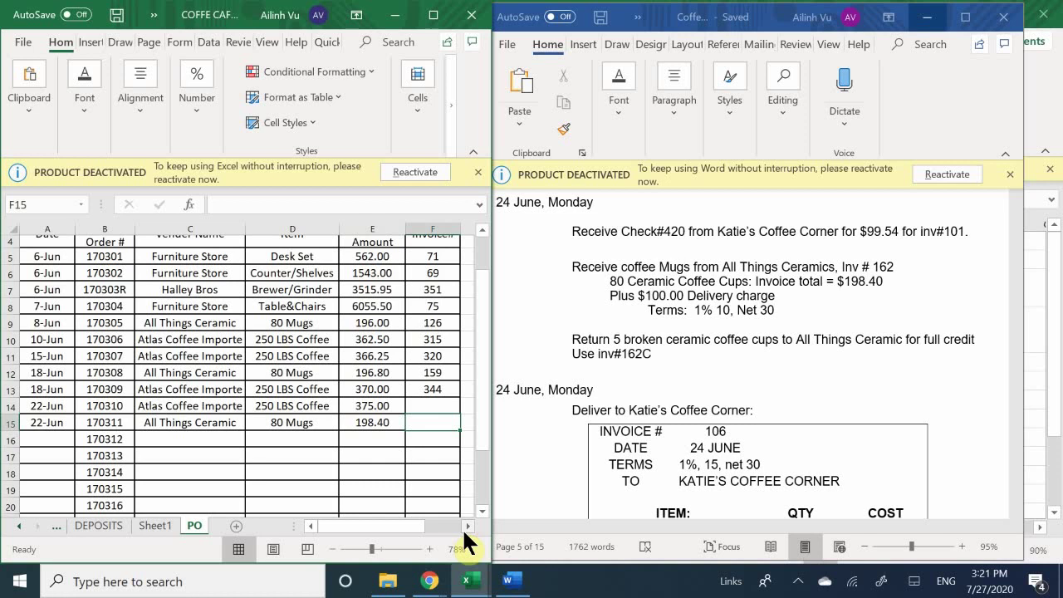
pyautogui.write('162')
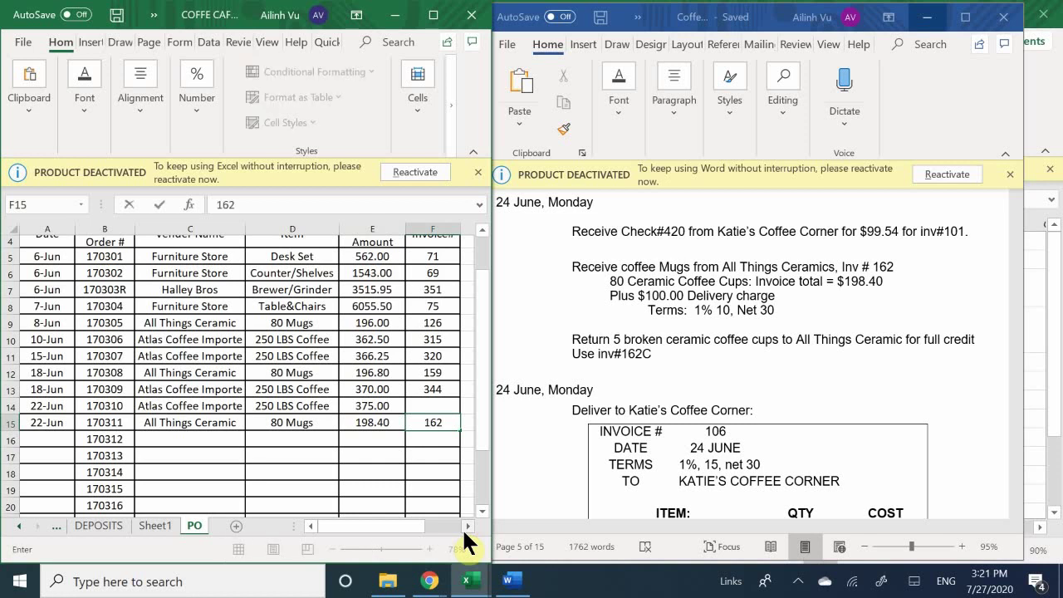
pyautogui.press('Return')
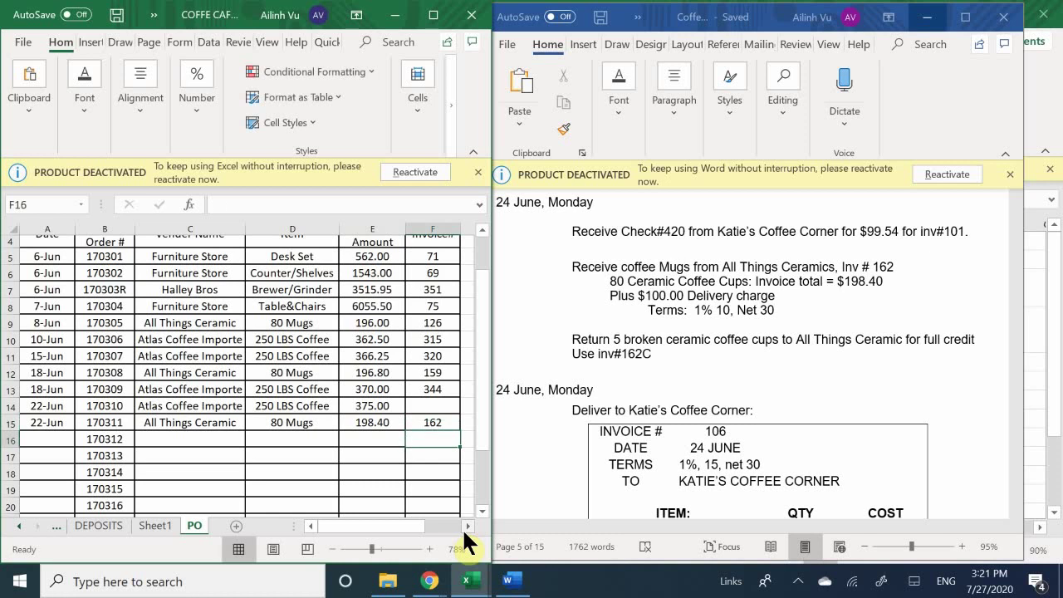
# Return to the general journal and enter Purchase Expense as the description for the 24-Jun entry in row 513
pyautogui.click(83, 528)
pyautogui.click(18, 526)
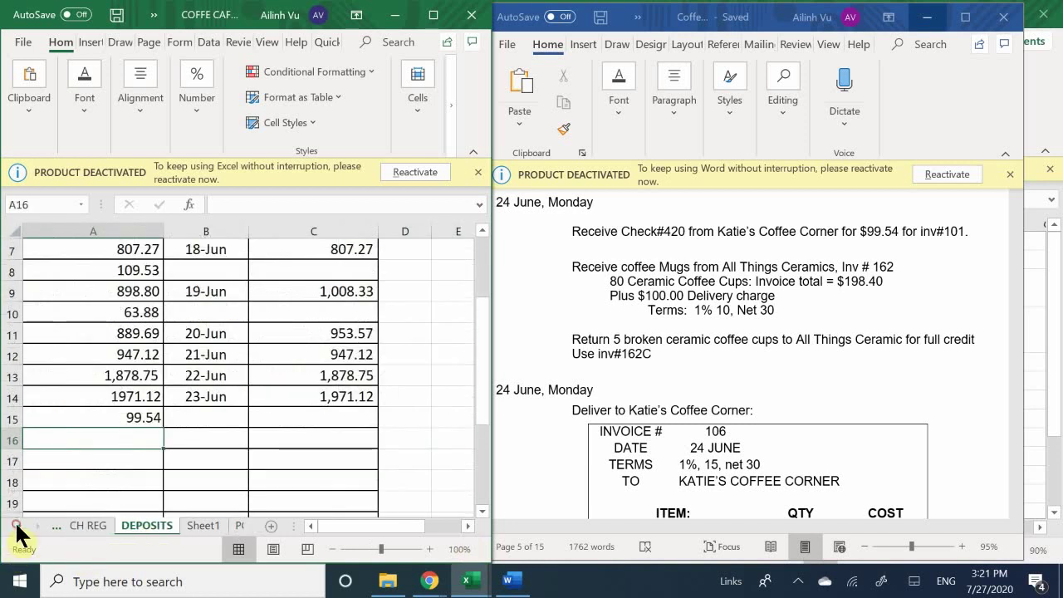
pyautogui.click(93, 525)
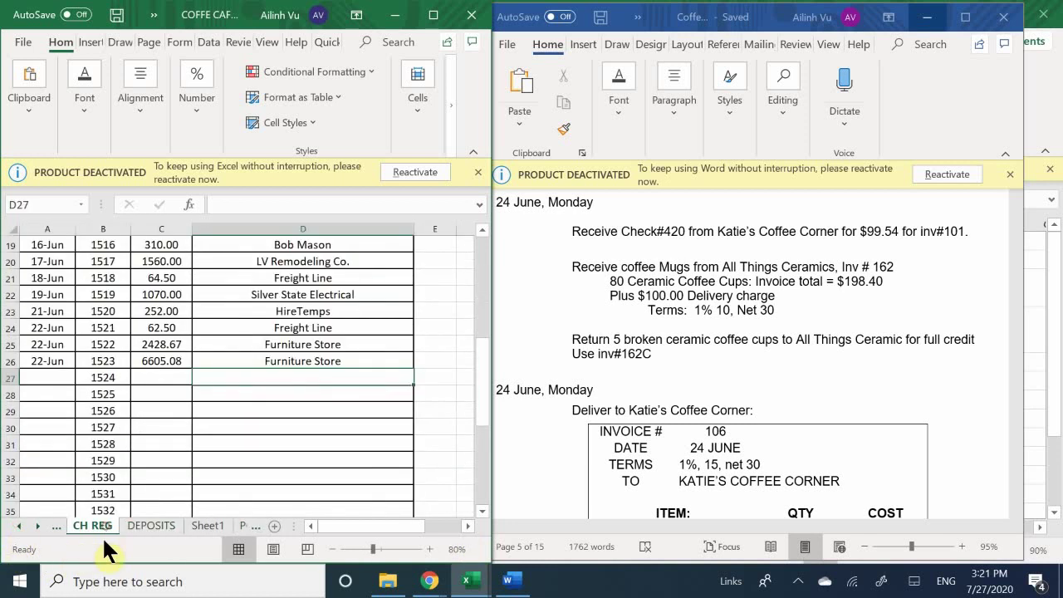
pyautogui.click(18, 526)
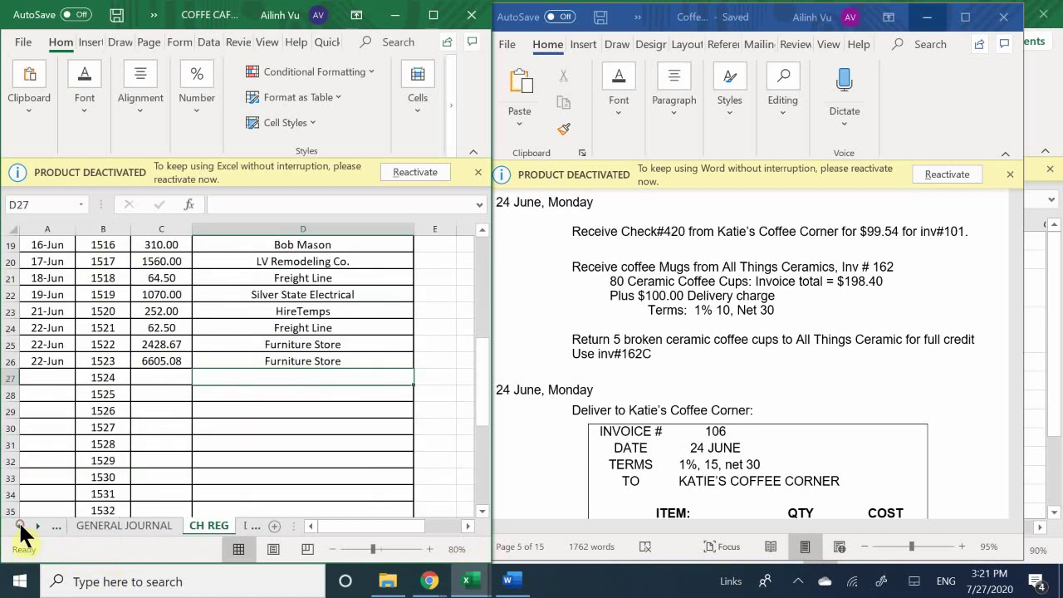
pyautogui.click(108, 525)
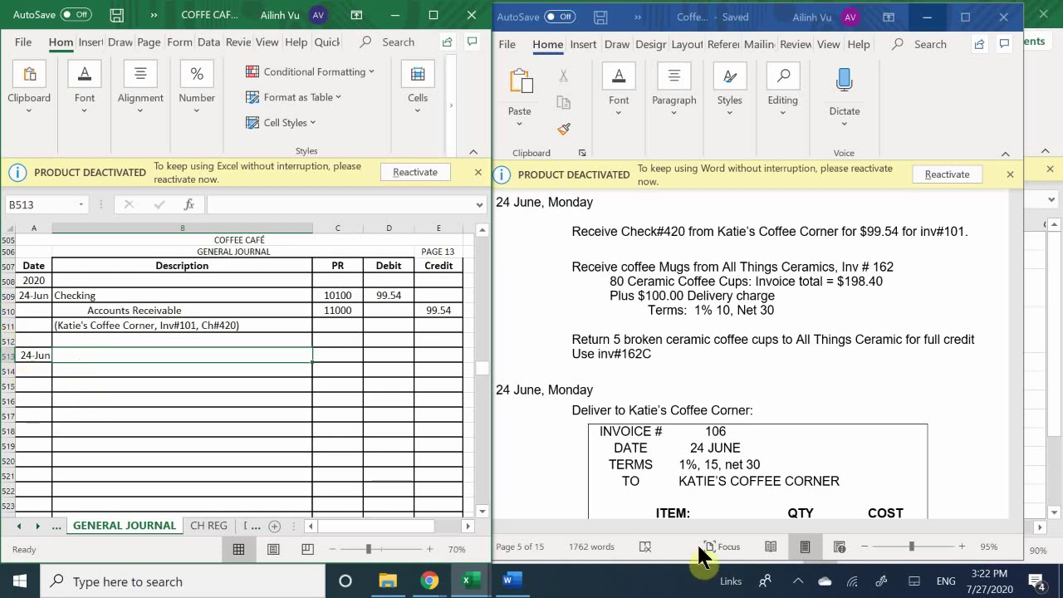
pyautogui.write('Purchase Ex')
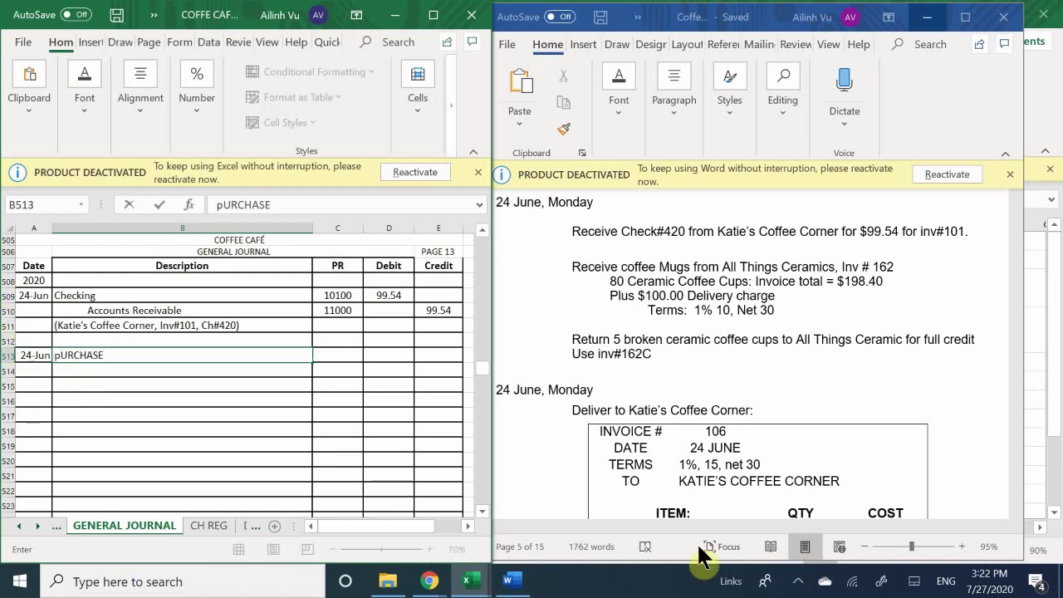
pyautogui.write('pense')
pyautogui.press('Return')
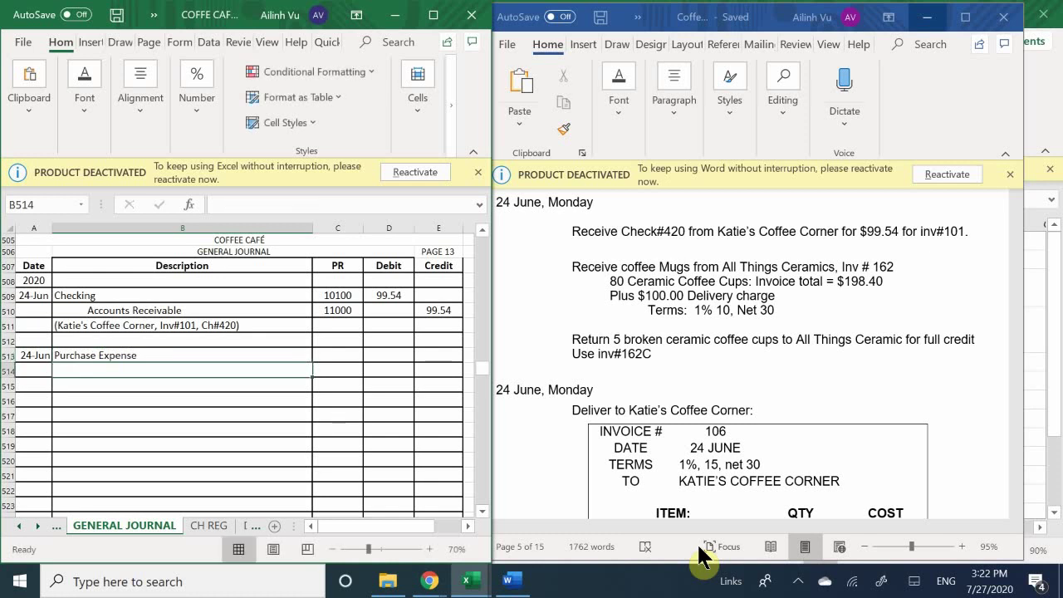
pyautogui.press('Up')
pyautogui.press('Right')
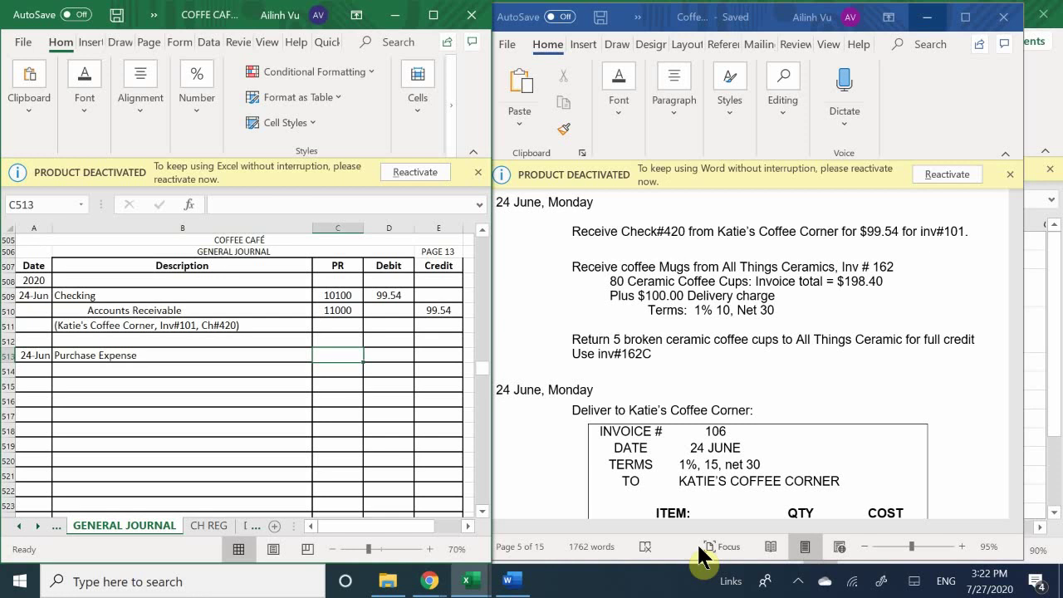
pyautogui.write('60')
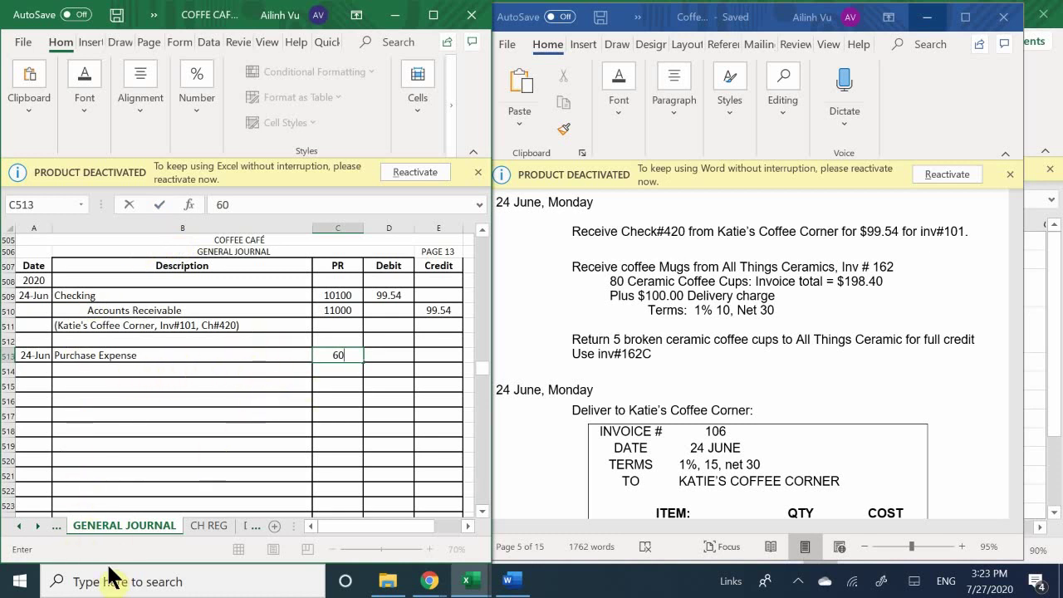
pyautogui.click(38, 526)
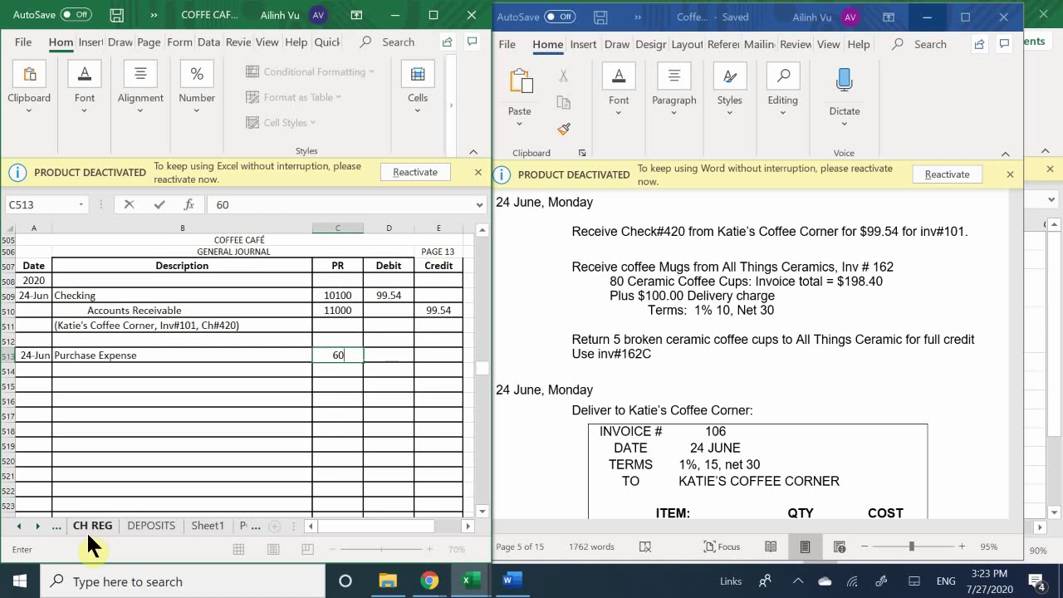
pyautogui.click(19, 525)
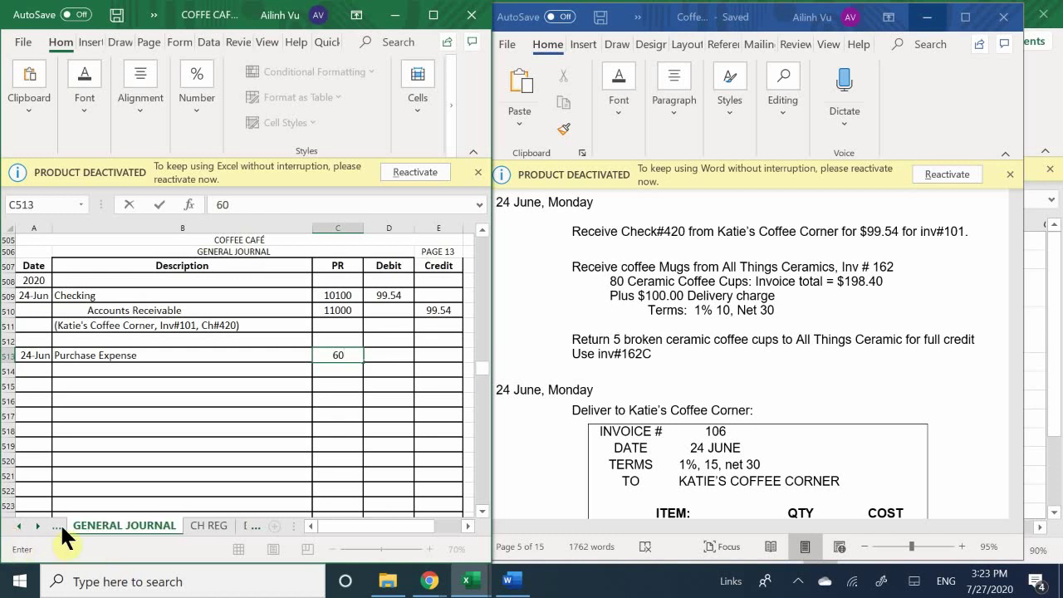
pyautogui.click(18, 529)
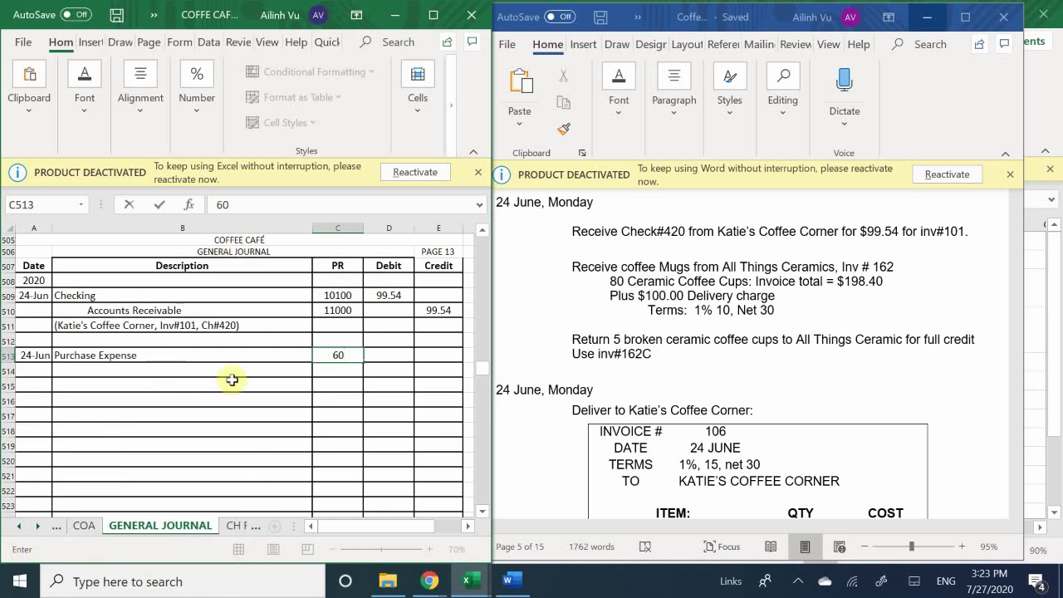
pyautogui.doubleClick(341, 355)
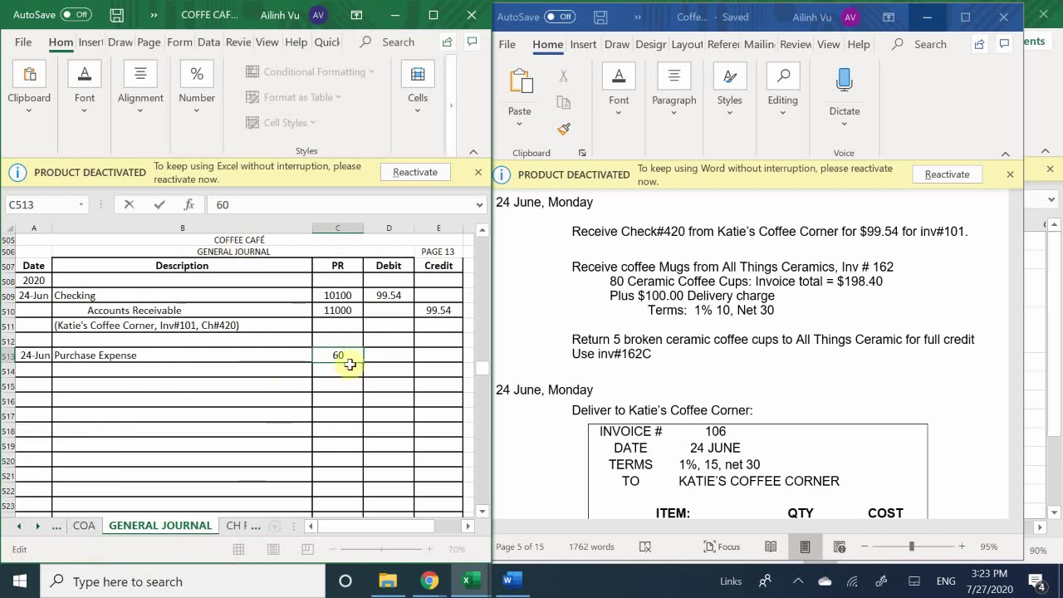
pyautogui.moveTo(344, 355); pyautogui.dragTo(327, 358)
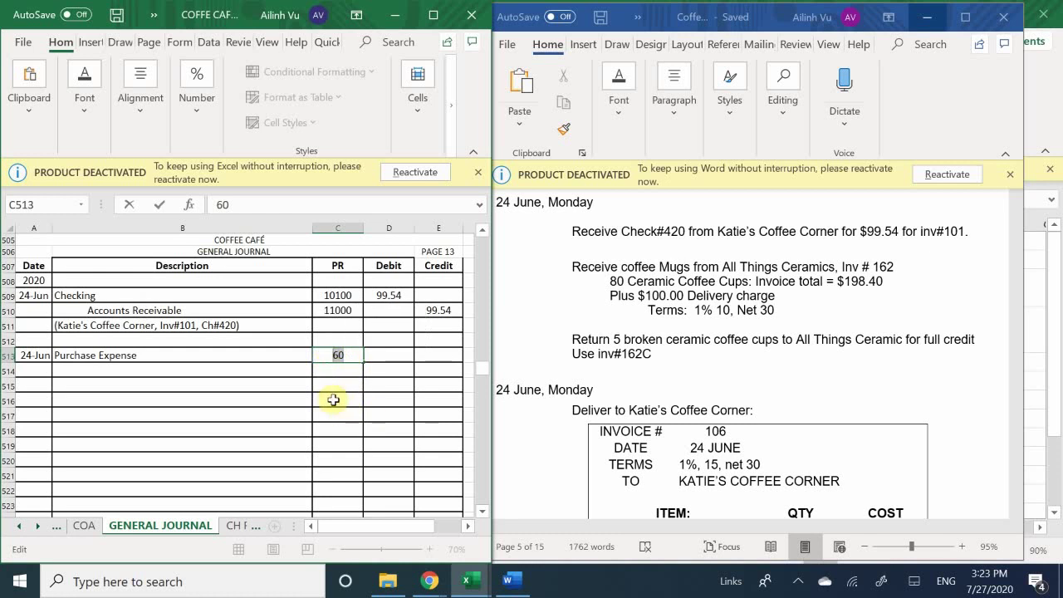
pyautogui.press('BackSpace')
pyautogui.press('Return')
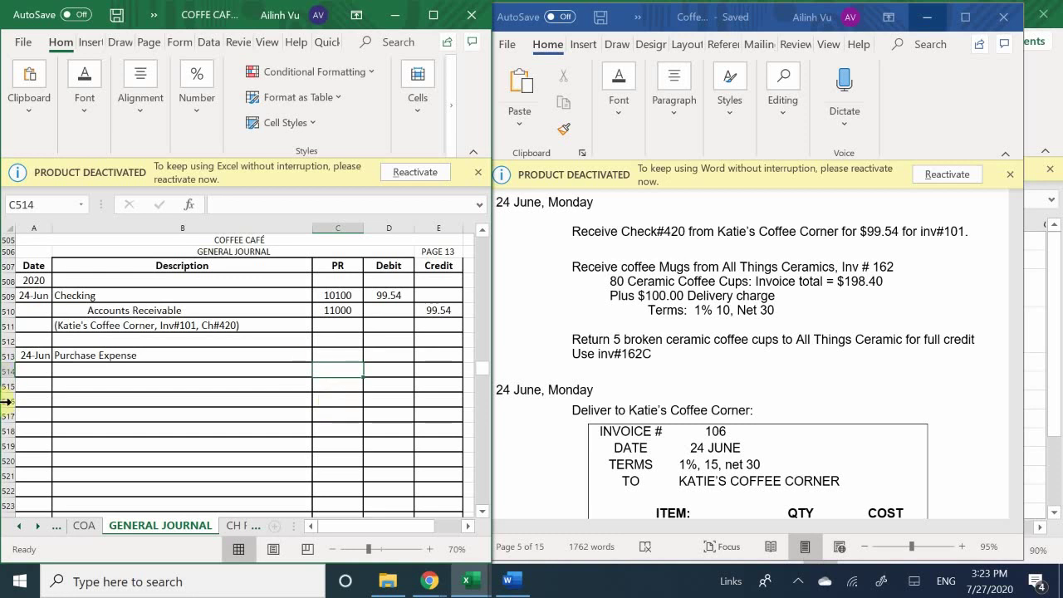
# Enter Freight Expense as the description in B514, directly below Purchase Expense
pyautogui.click(128, 369)
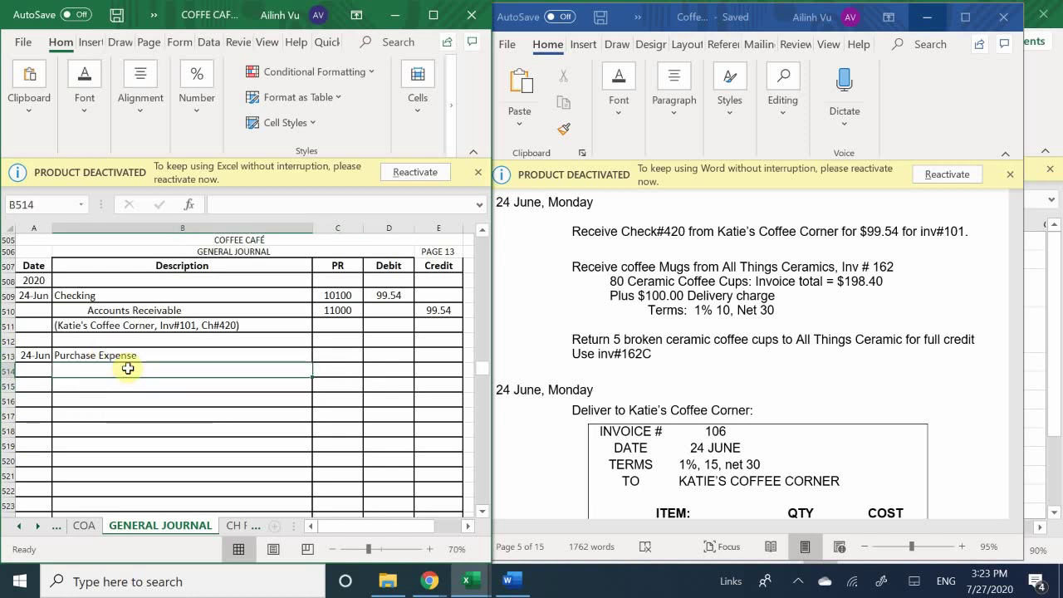
pyautogui.click(155, 384)
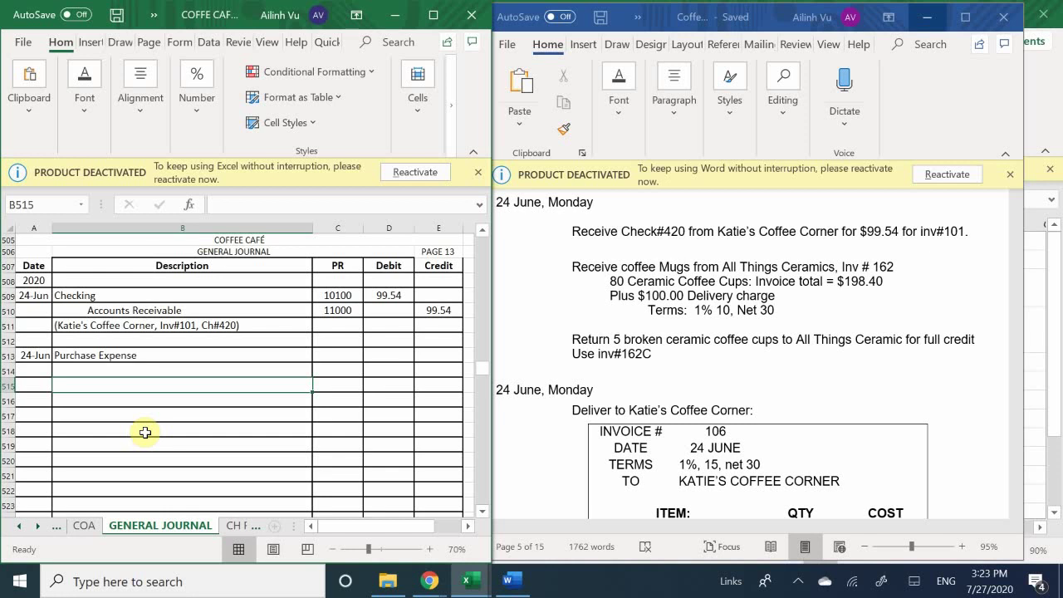
pyautogui.click(123, 368)
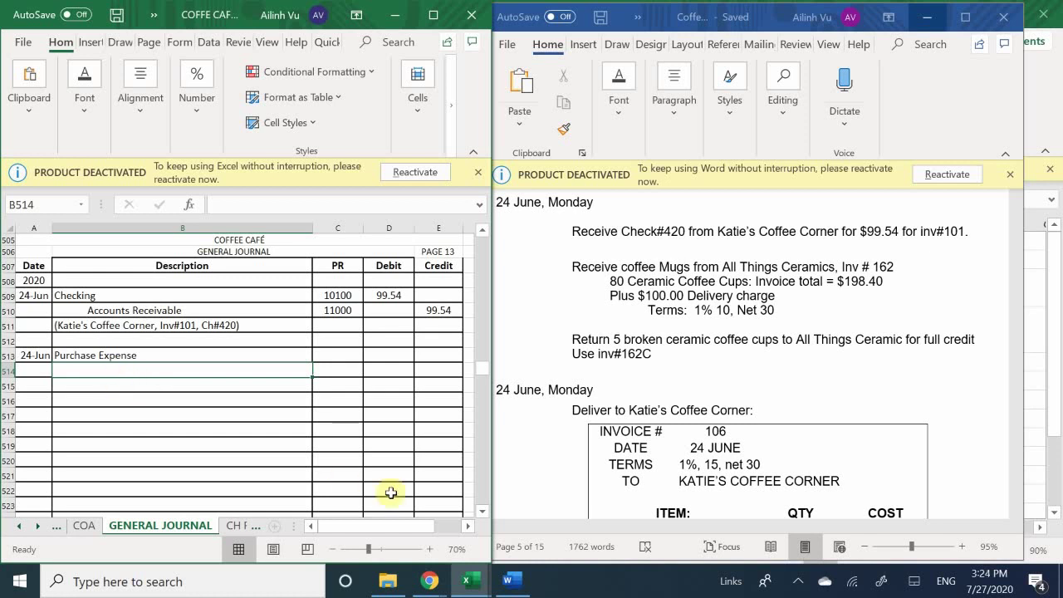
pyautogui.write('Fr')
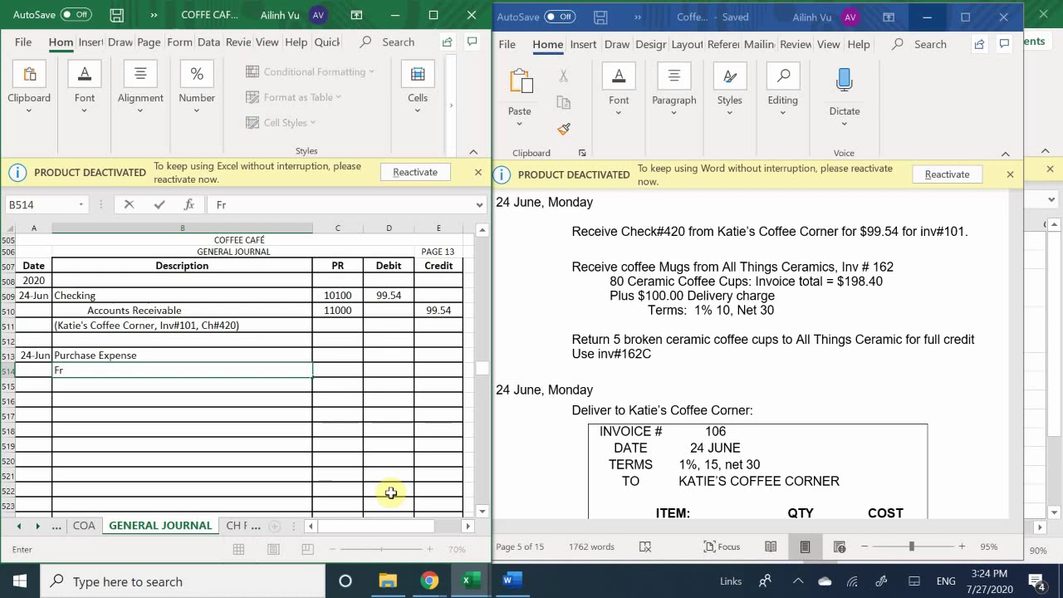
pyautogui.write('eight E')
pyautogui.write('pense')
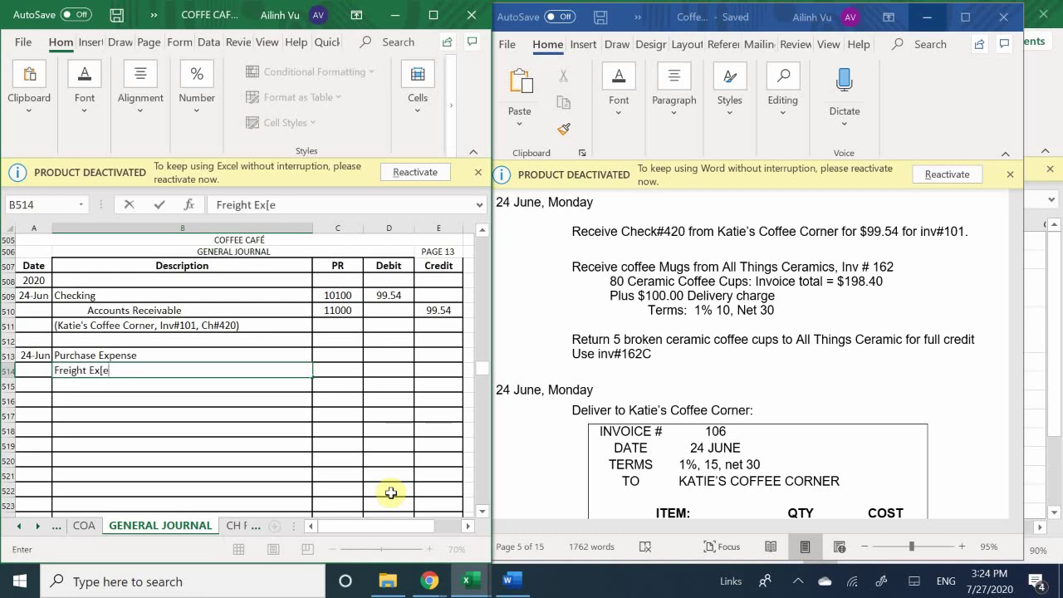
pyautogui.press('Return')
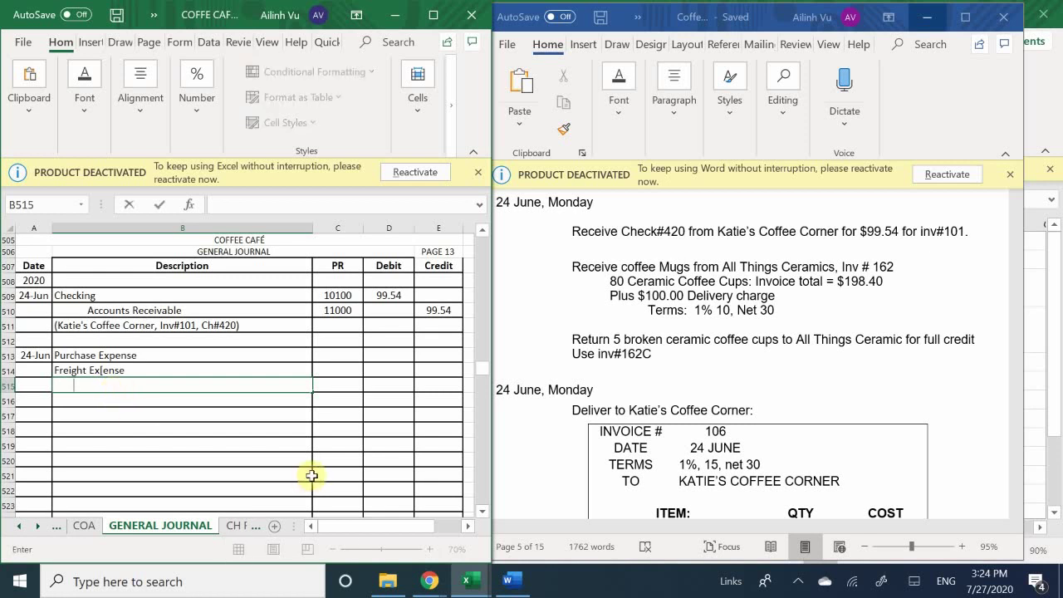
# Enter Accounts Payable, indented as the credit account, in B515 below the freight line
pyautogui.write('Accounts Payable')
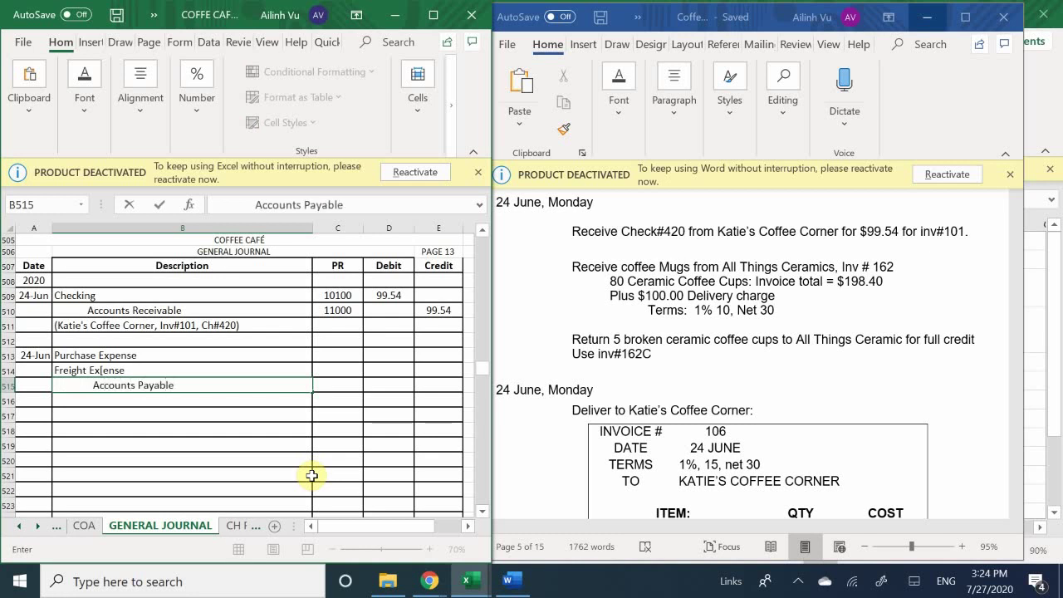
pyautogui.press('Return')
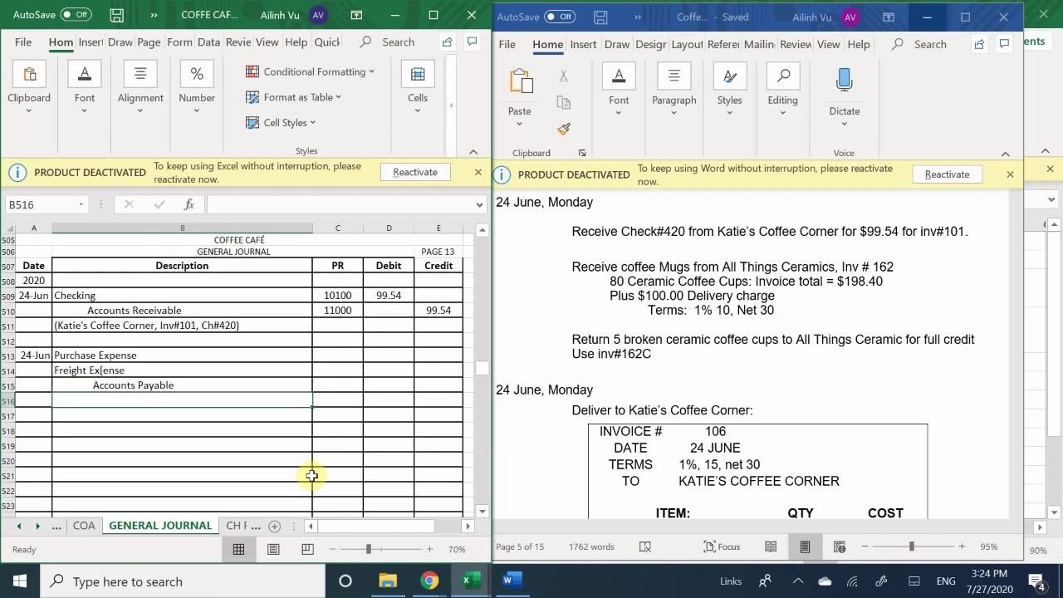
pyautogui.write('(')
pyautogui.press('BackSpace')
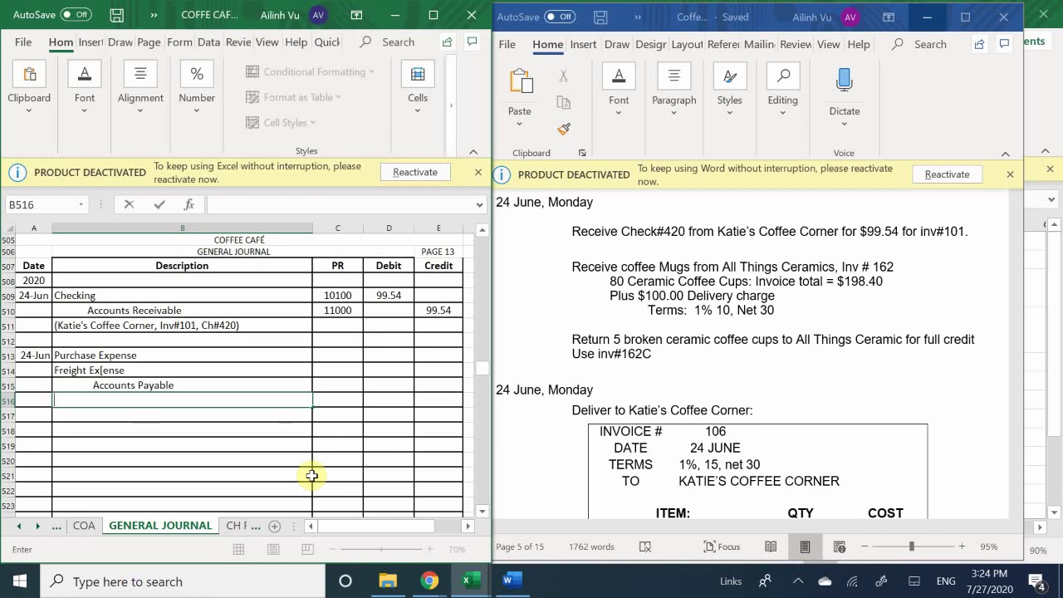
# Enter the explanation "(All Things Ceramics, inv#162, 1%, 10, Net30)" in B516 below the Accounts Payable line
pyautogui.write('(All T')
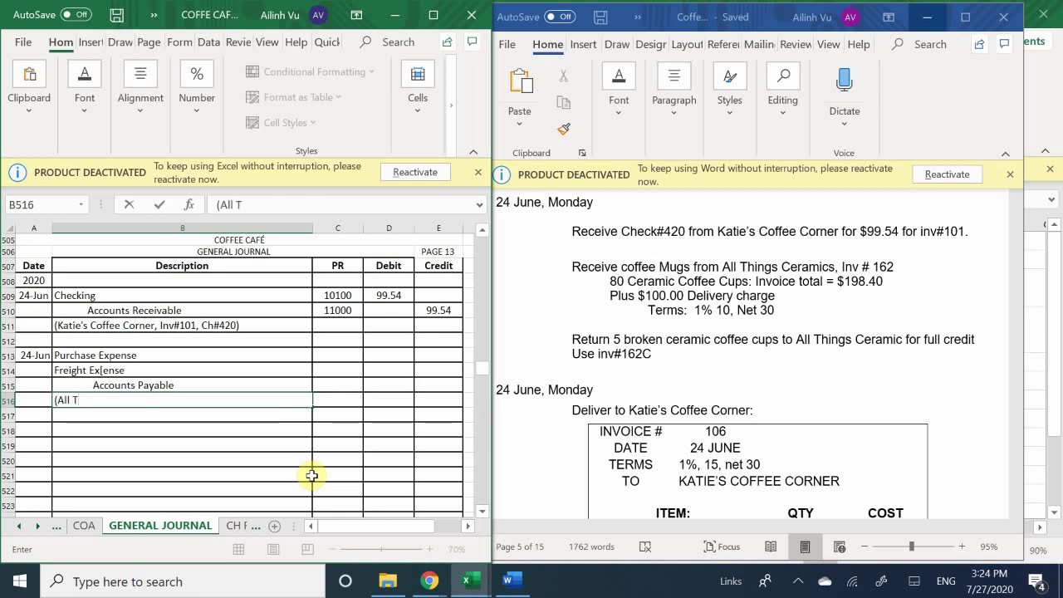
pyautogui.write('hings Ceram')
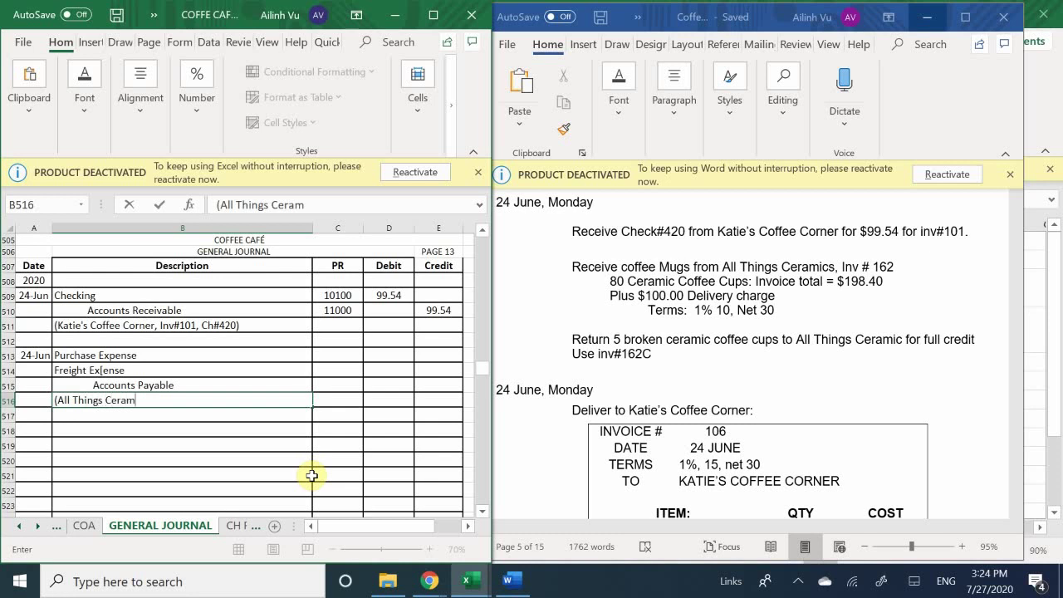
pyautogui.write('ics, inv@')
pyautogui.press('BackSpace')
pyautogui.write('#162,')
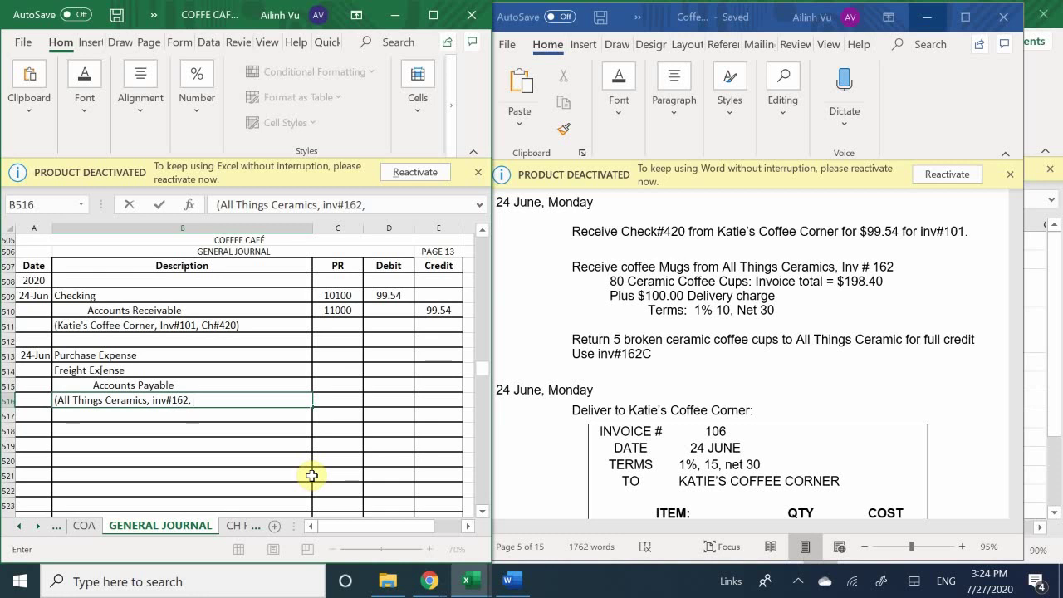
pyautogui.write(' 1%')
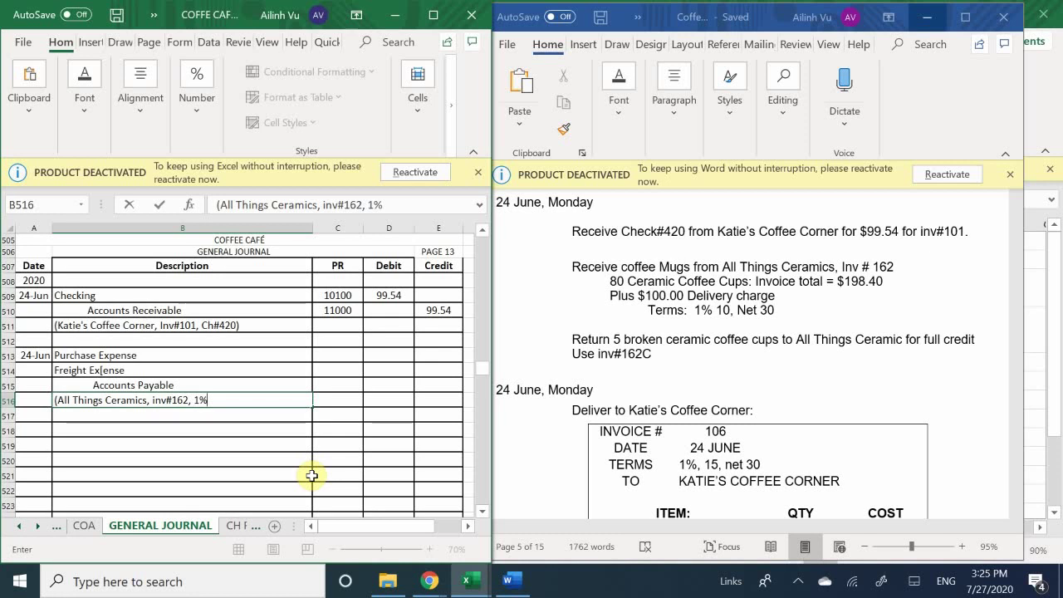
pyautogui.write(',10')
pyautogui.press('BackSpace')
pyautogui.press('BackSpace')
pyautogui.write('10')
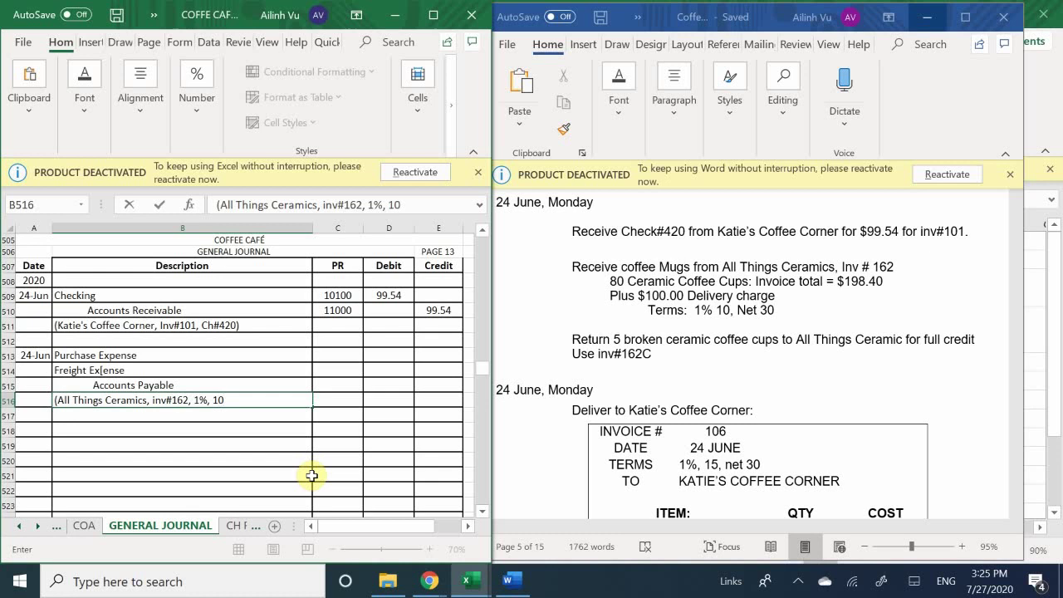
pyautogui.write(', Net30)')
pyautogui.press('Return')
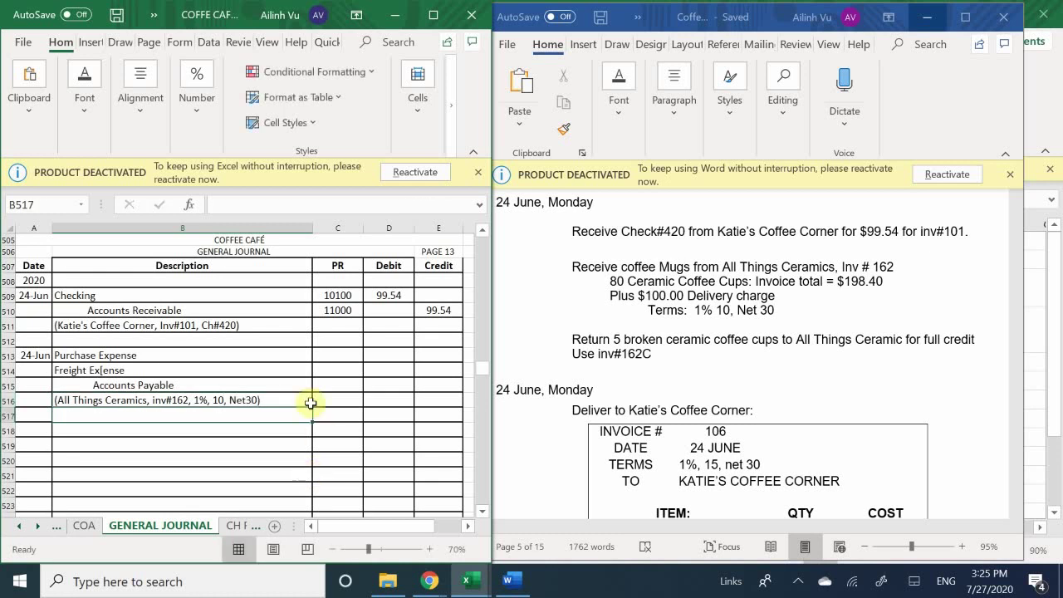
# Fill in the PR codes for the mug purchase entry: 61000 for Purchase Expense, 60300 for Freight and 20000 for Accounts Payable
pyautogui.click(339, 356)
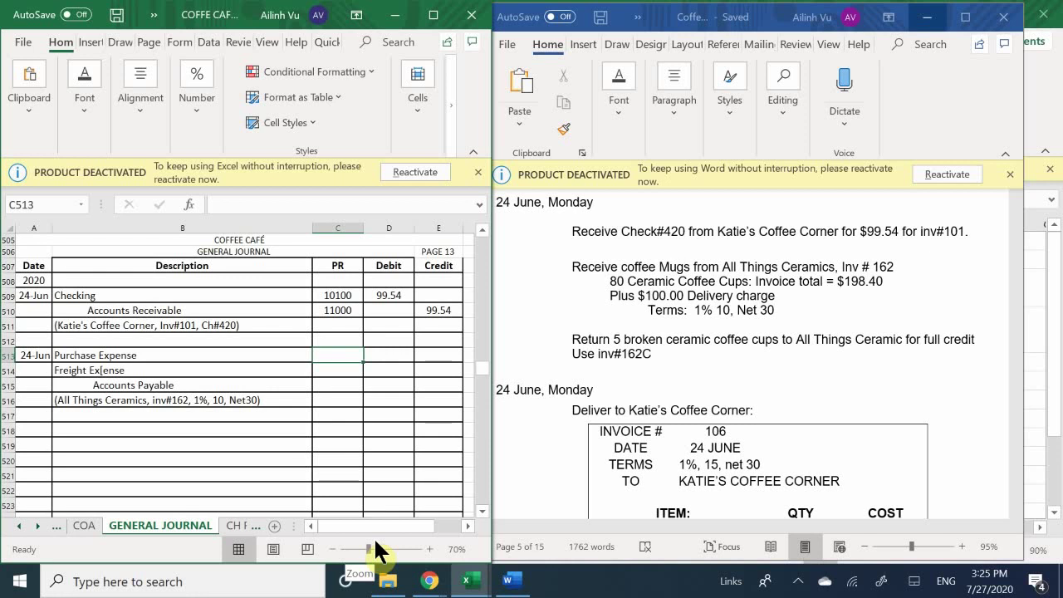
pyautogui.write('6100')
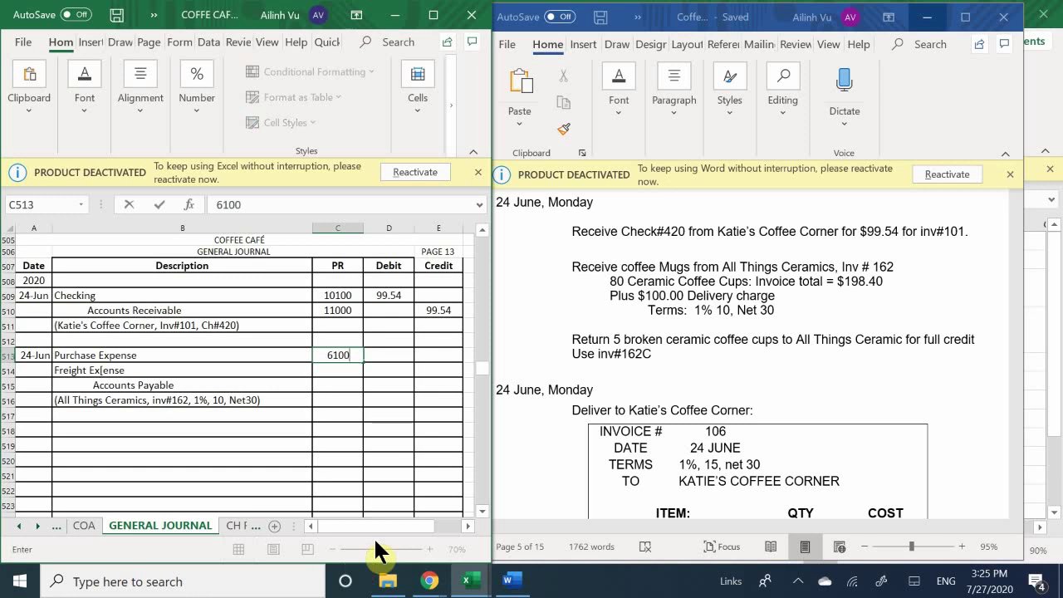
pyautogui.write('0')
pyautogui.press('Return')
pyautogui.write('60')
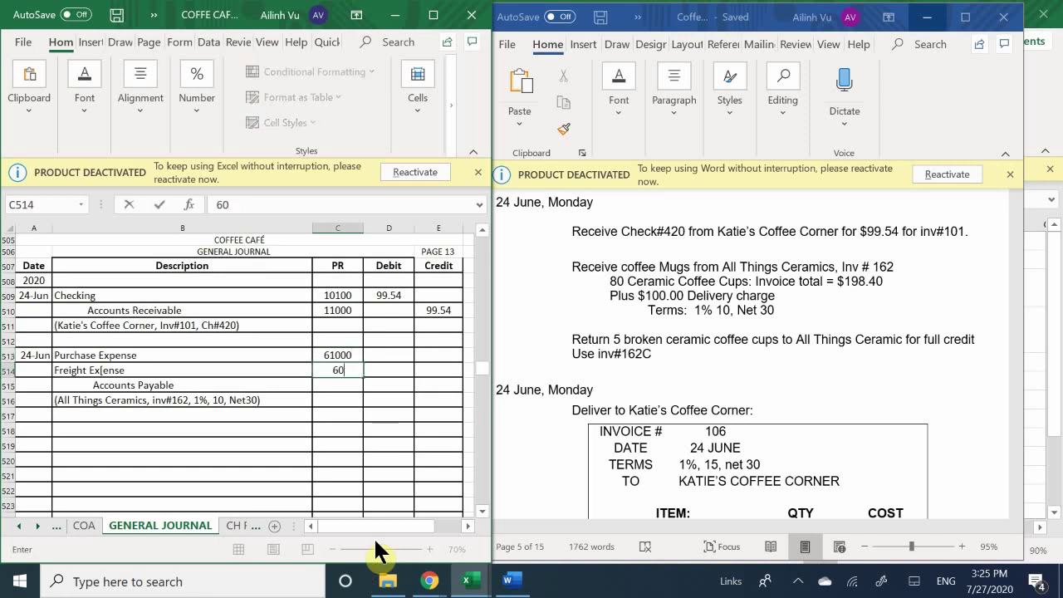
pyautogui.write('300')
pyautogui.press('Return')
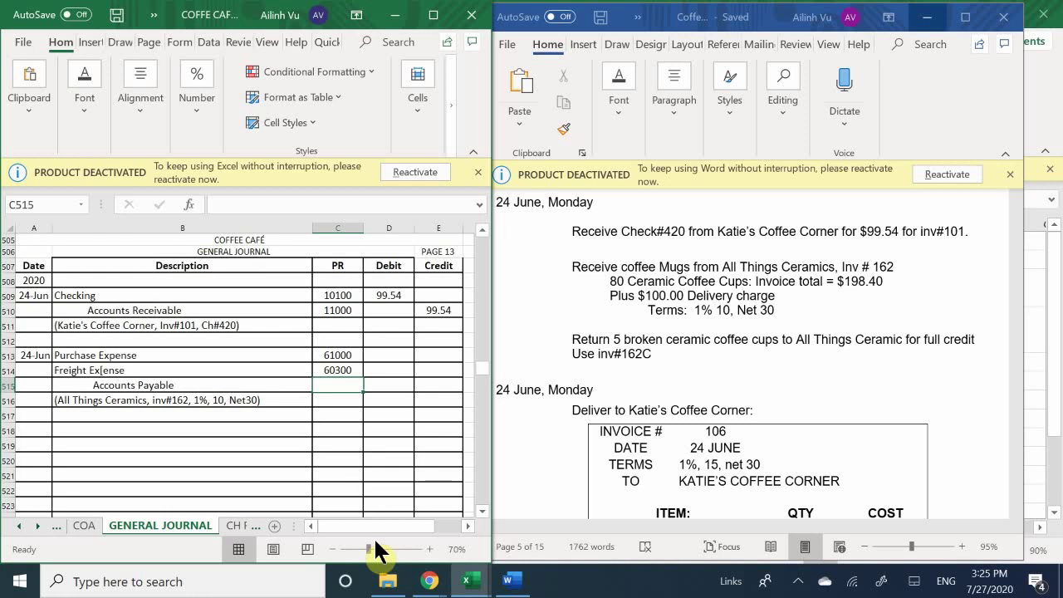
pyautogui.write('2000')
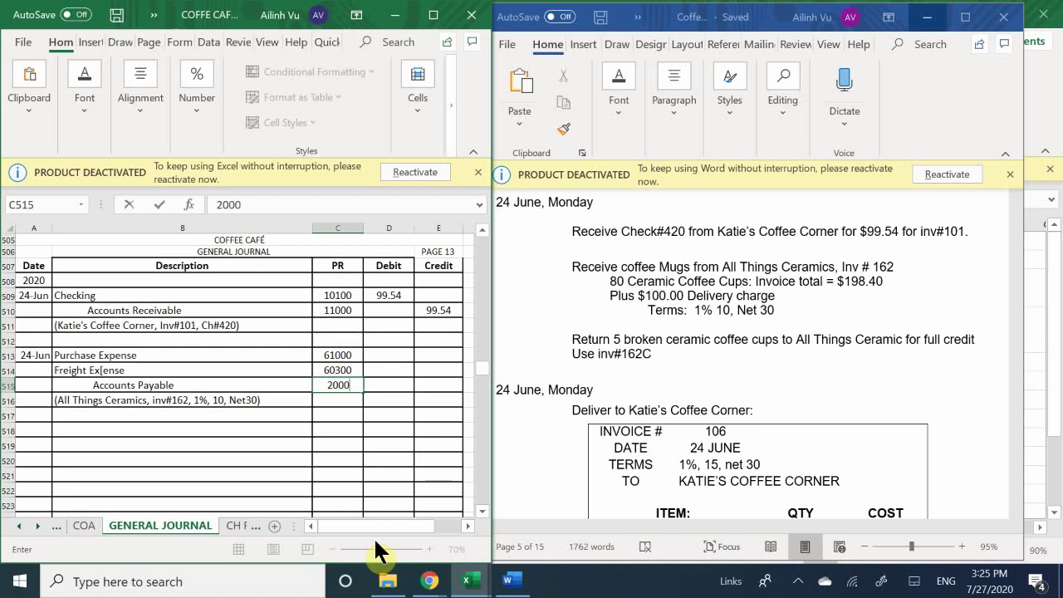
pyautogui.write('0')
pyautogui.press('Return')
# Enter the debits for the mug purchase: 198.4 for Purchase Expense in D513 and 100 for freight in D514
pyautogui.press('Right')
pyautogui.press('Up')
pyautogui.press('Up')
pyautogui.press('Up')
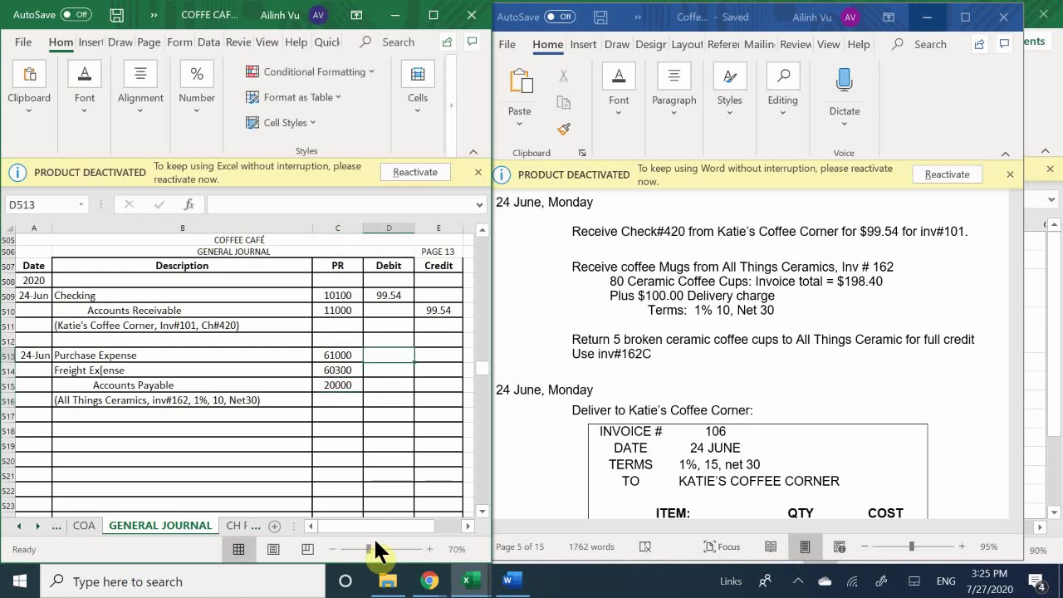
pyautogui.press('Down')
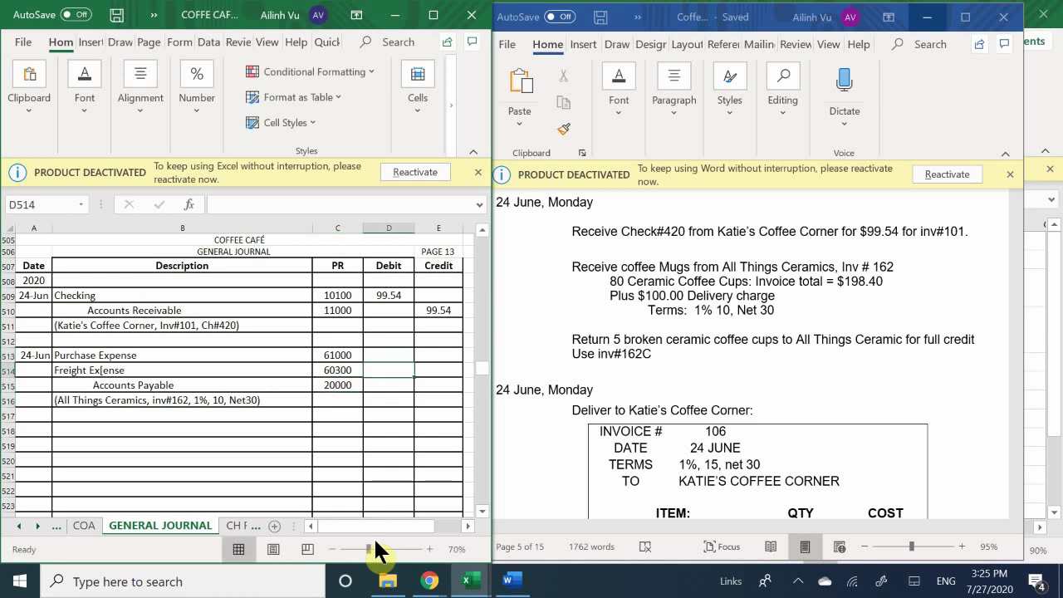
pyautogui.press('Up')
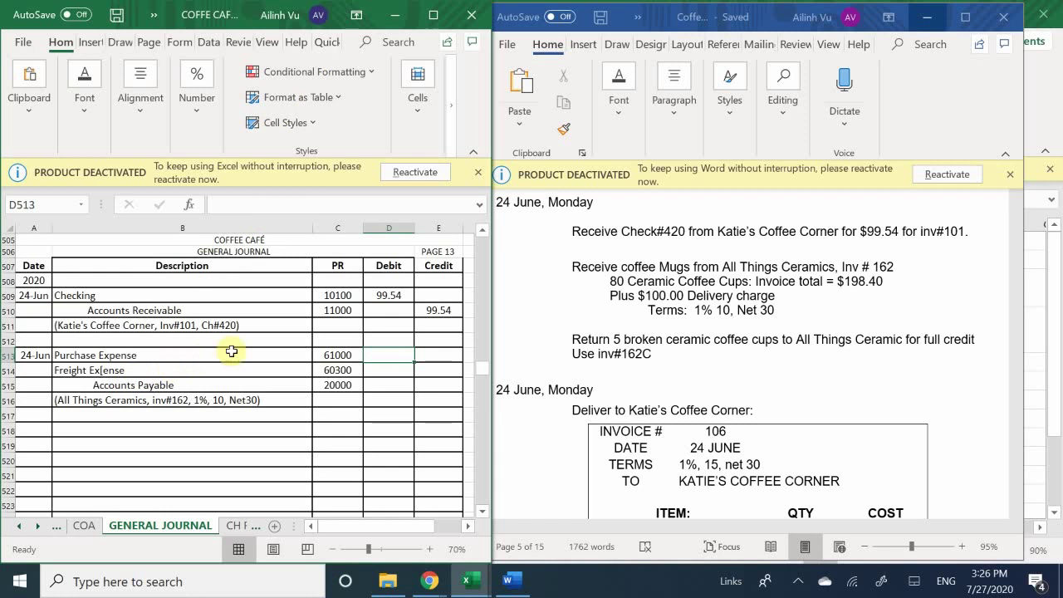
pyautogui.click(383, 355)
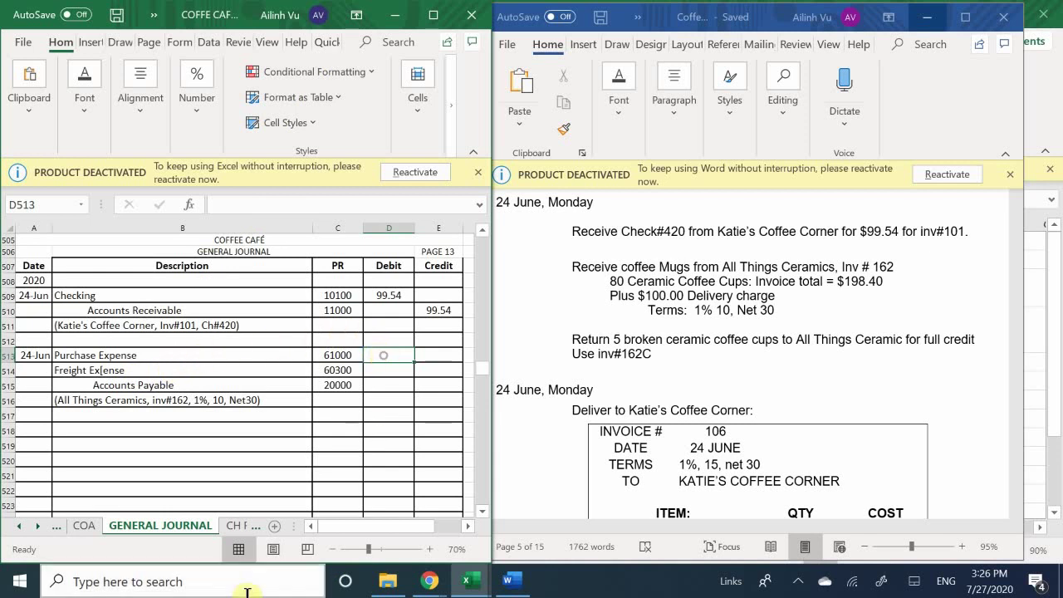
pyautogui.write('198.4')
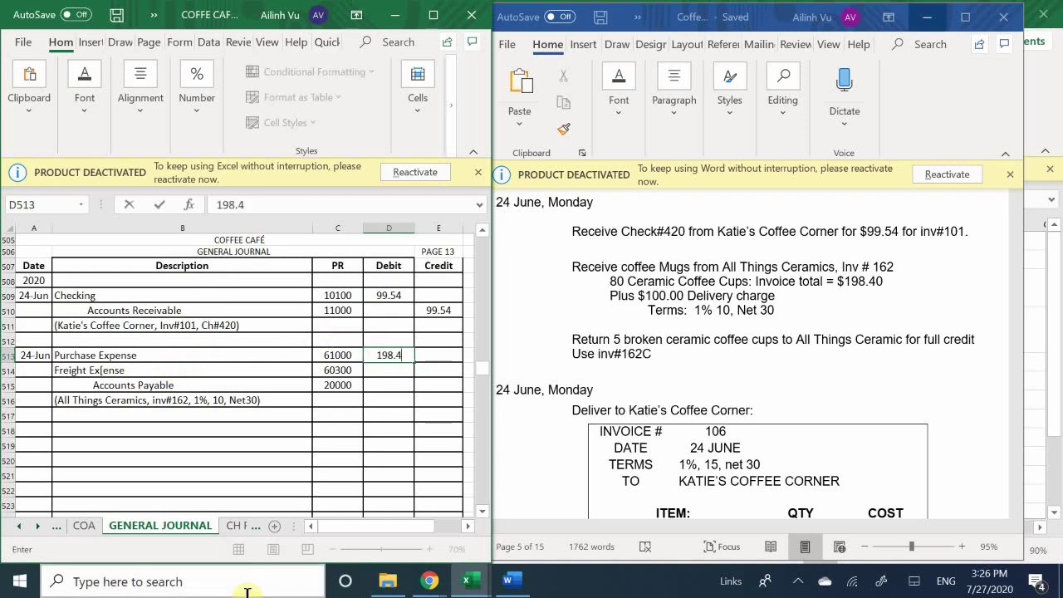
pyautogui.press('Return')
pyautogui.write('100')
pyautogui.press('Return')
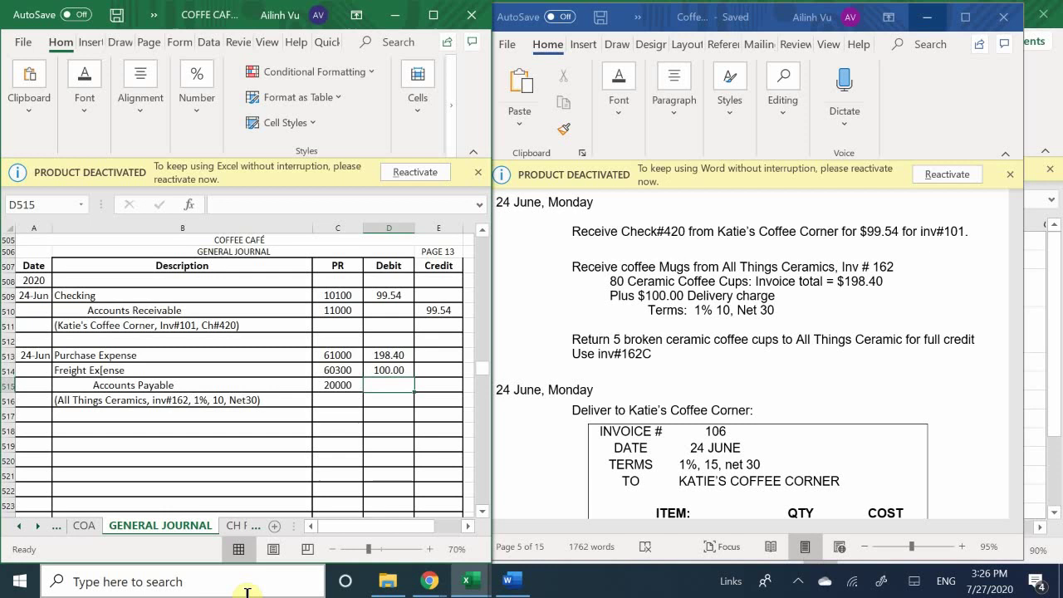
# Credit Accounts Payable in E515 with the sum of both debits using the formula =D514+D513
pyautogui.press('Right')
pyautogui.write('=')
pyautogui.press('Up')
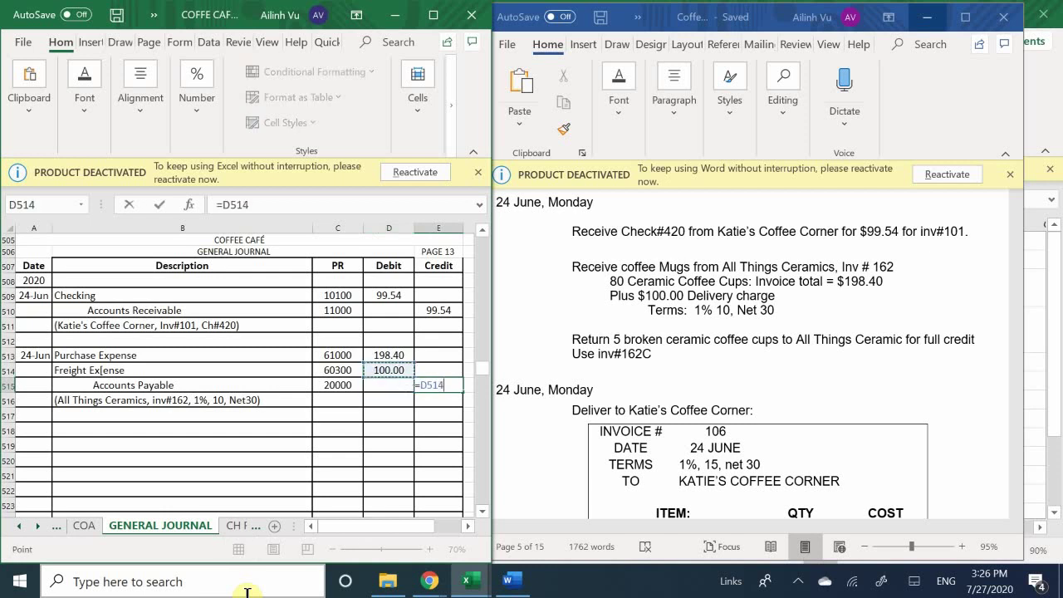
pyautogui.write('+')
pyautogui.press('Left')
pyautogui.press('Up')
pyautogui.press('Up')
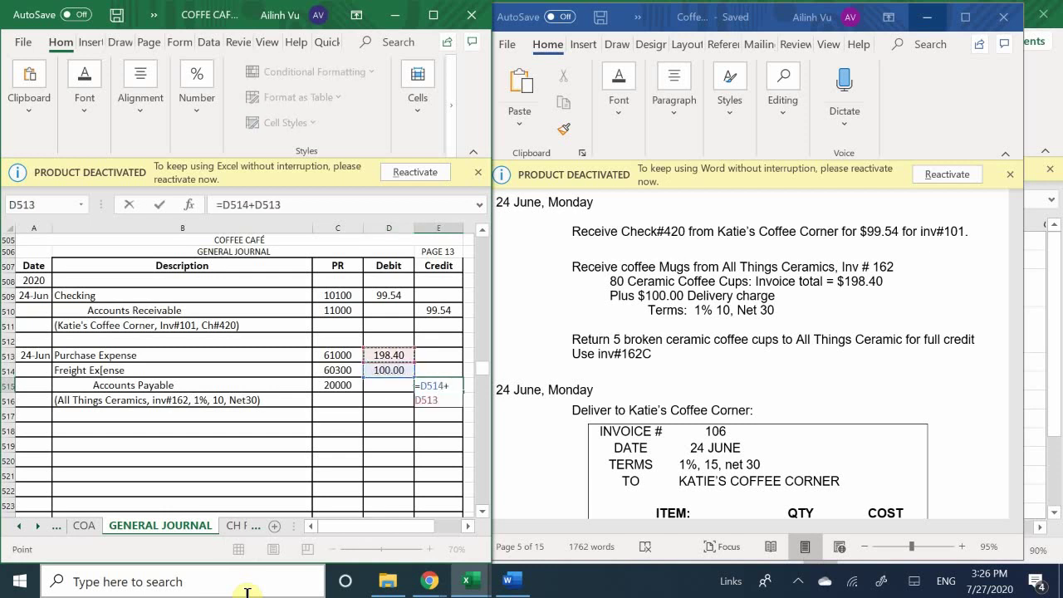
pyautogui.press('Return')
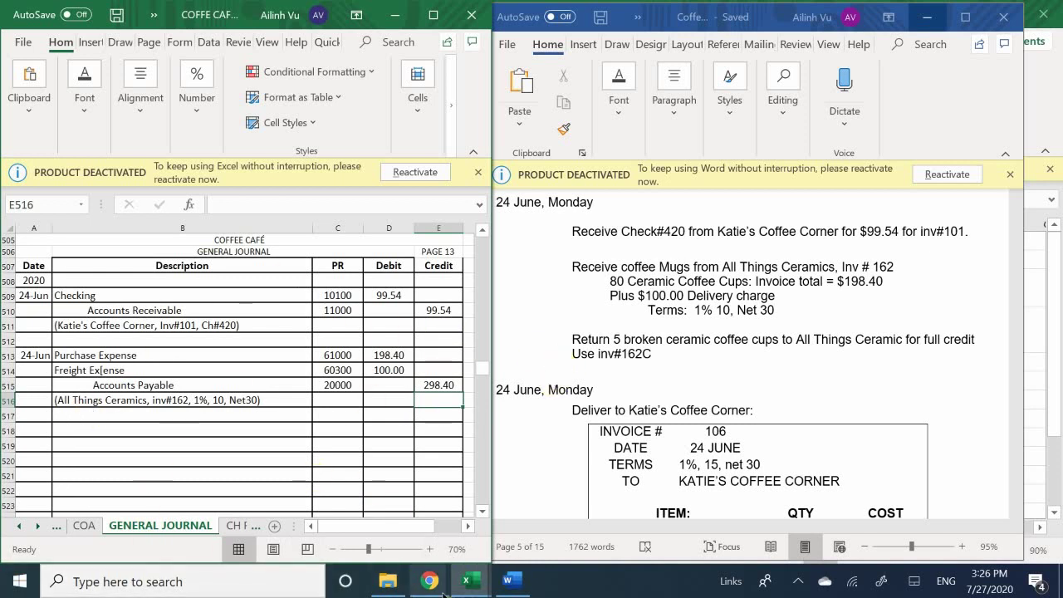
# Switch to the ledger workbook and find the Purchase Expense account on the EXPENSES - OP sheet
pyautogui.moveTo(480, 579)
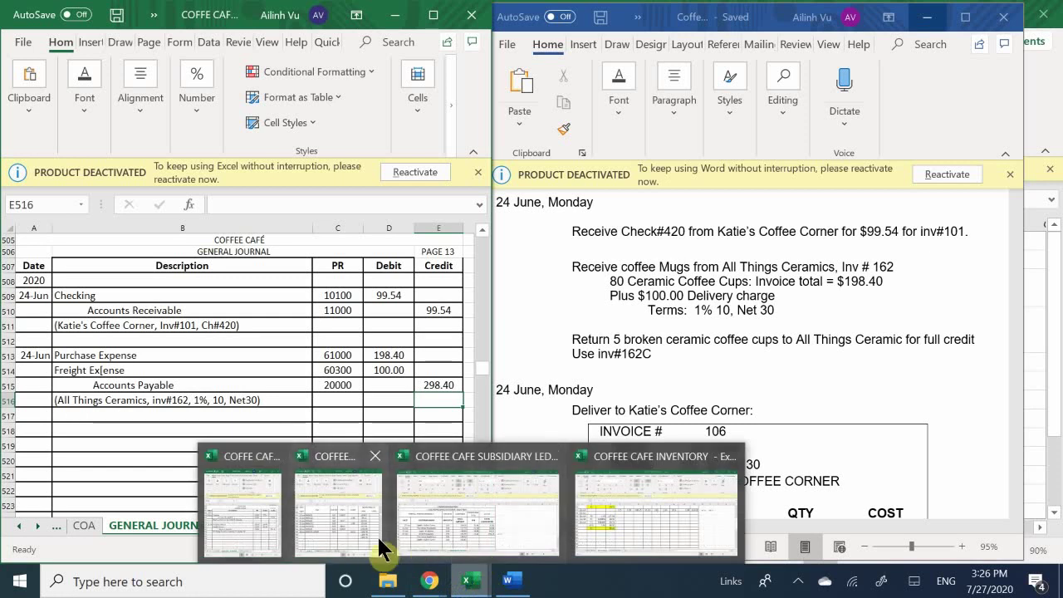
pyautogui.click(377, 535)
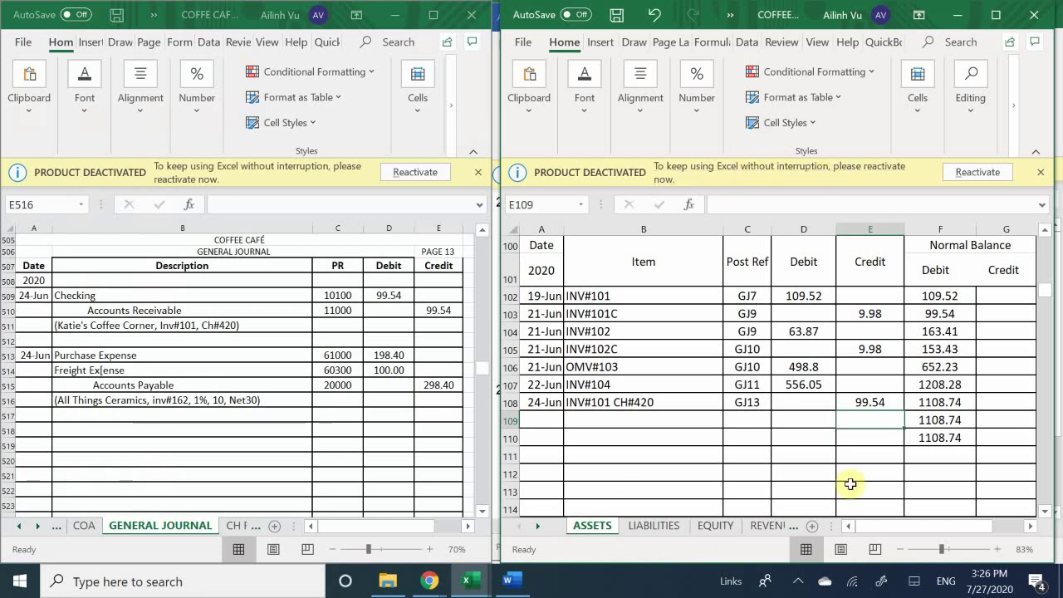
pyautogui.click(768, 524)
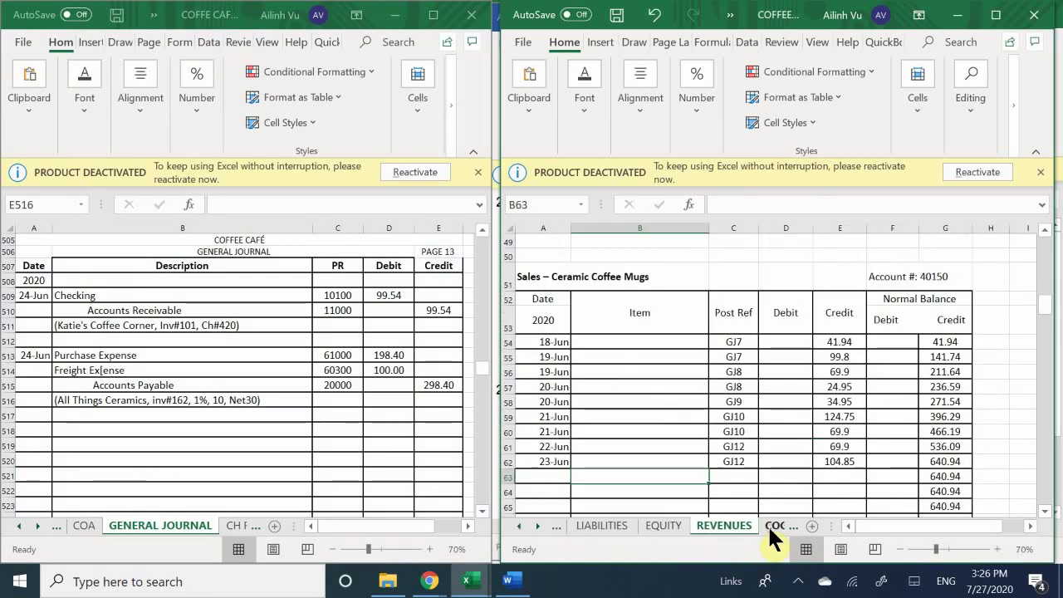
pyautogui.click(768, 525)
pyautogui.click(766, 526)
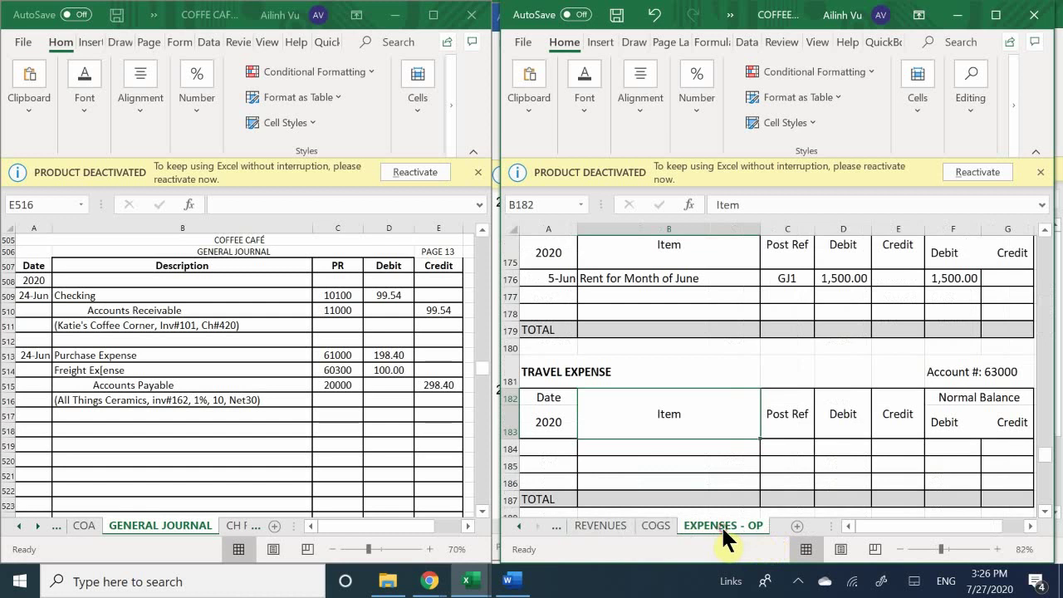
pyautogui.scroll(-15, 719, 336)
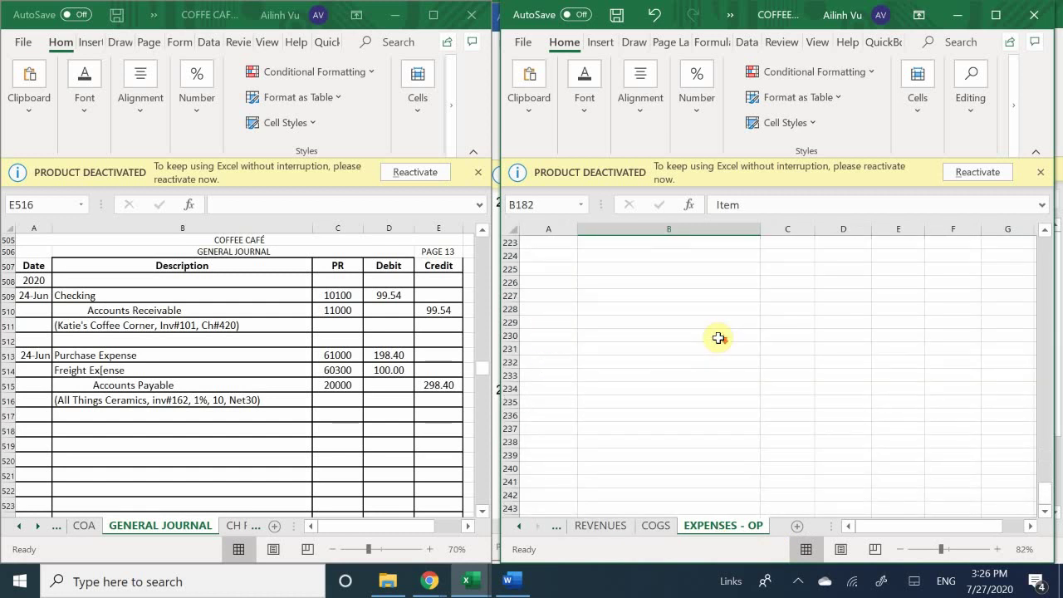
pyautogui.scroll(10, 719, 338)
pyautogui.scroll(12, 718, 338)
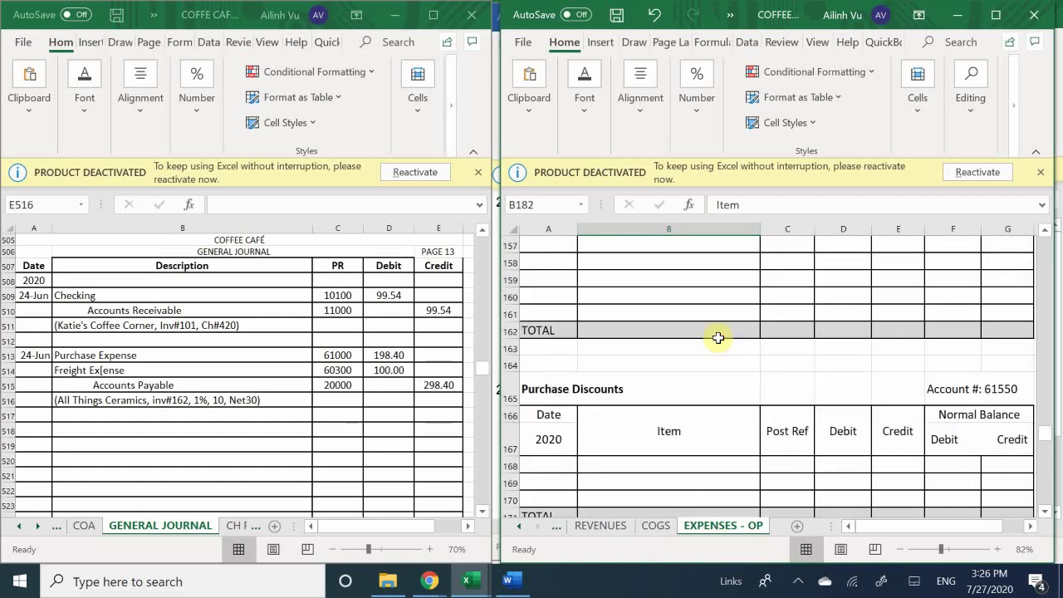
pyautogui.scroll(3, 719, 338)
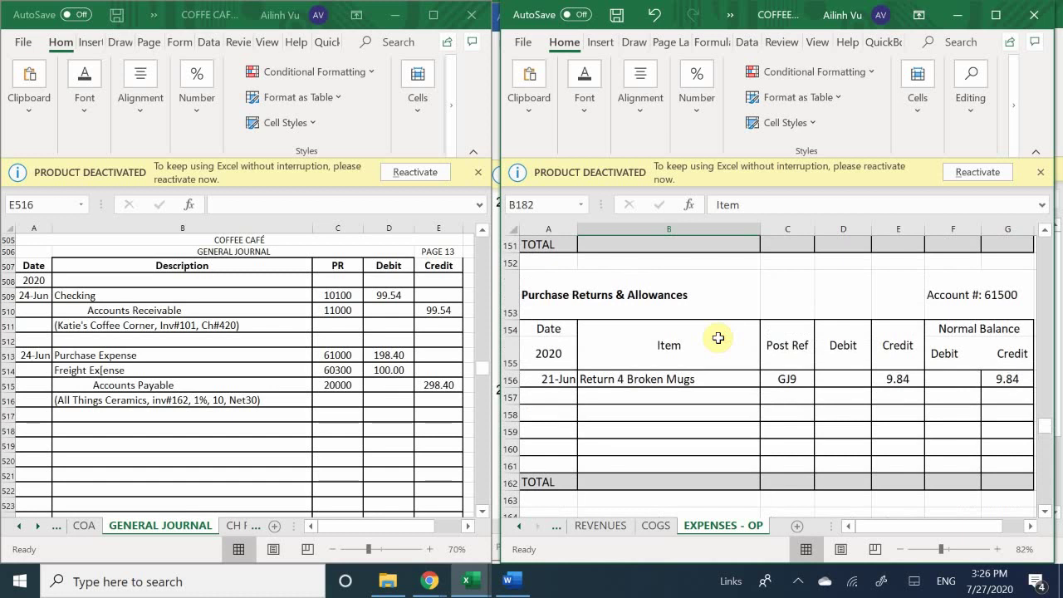
pyautogui.scroll(4, 719, 338)
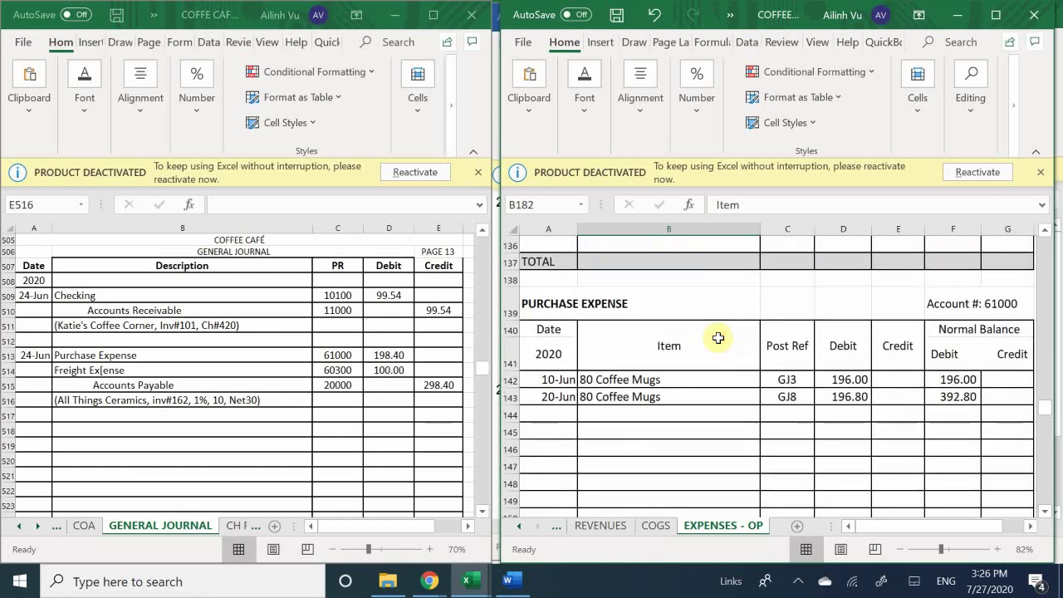
pyautogui.scroll(-2, 719, 338)
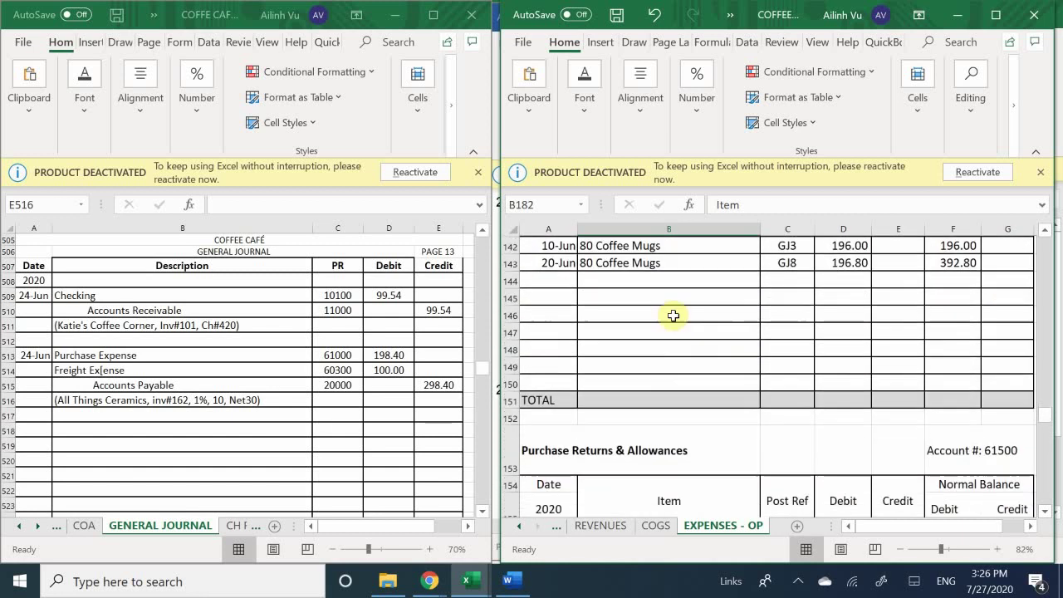
# Start a Purchase Expense ledger line in row 144 dated 6/24, with the item taken from the line above using =B143
pyautogui.click(555, 279)
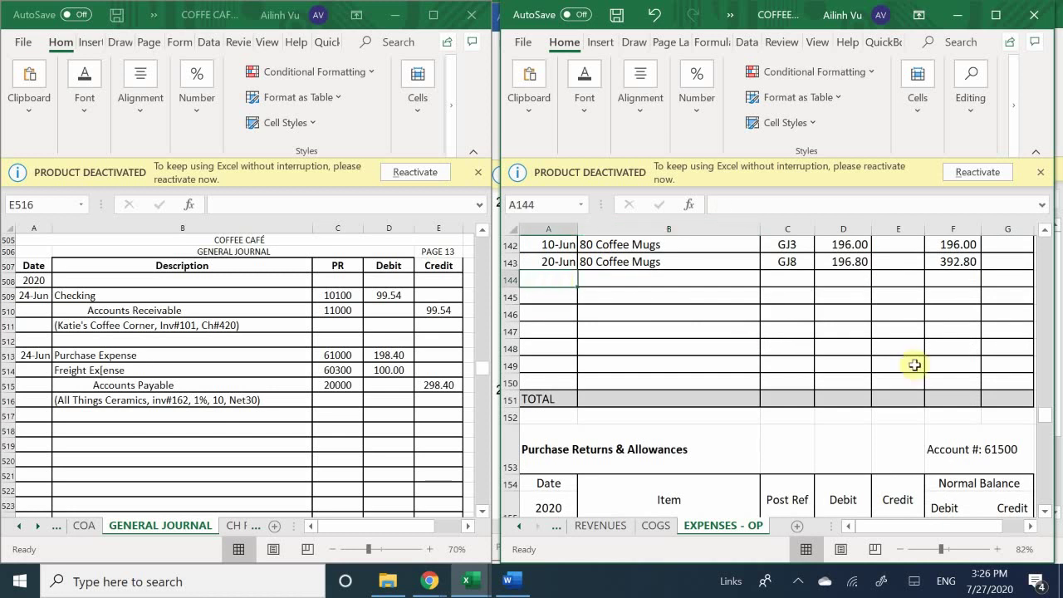
pyautogui.write('6/')
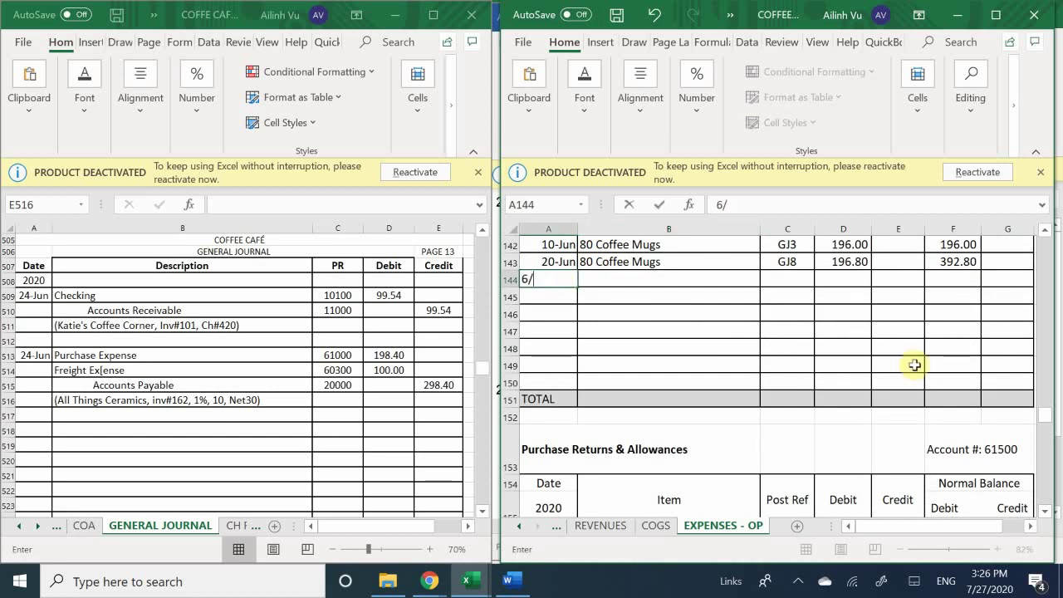
pyautogui.write('24')
pyautogui.press('Tab')
pyautogui.write('80')
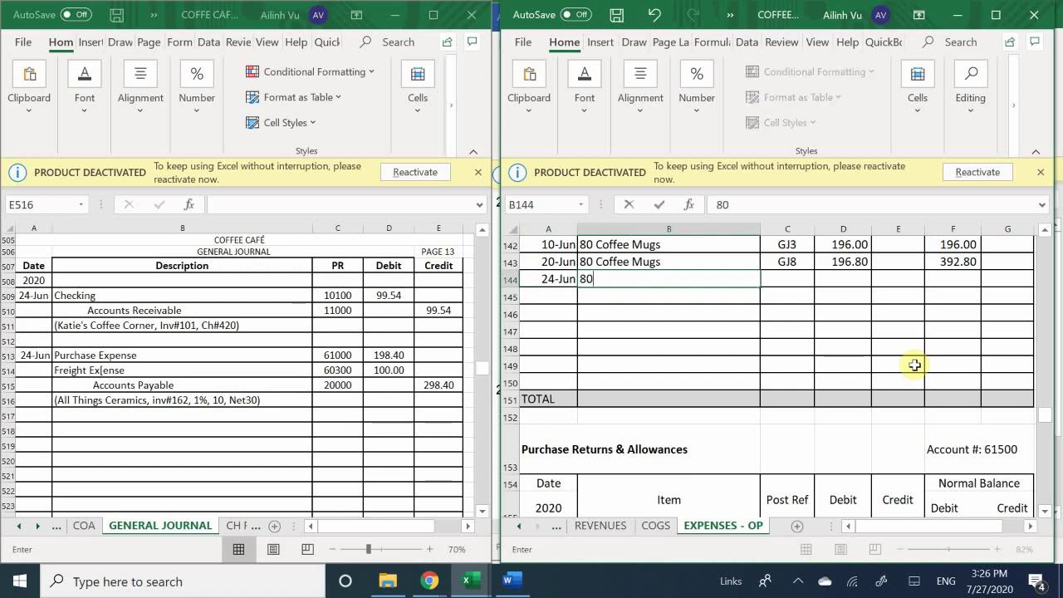
pyautogui.press('BackSpace')
pyautogui.press('BackSpace')
pyautogui.write('=')
pyautogui.press('Up')
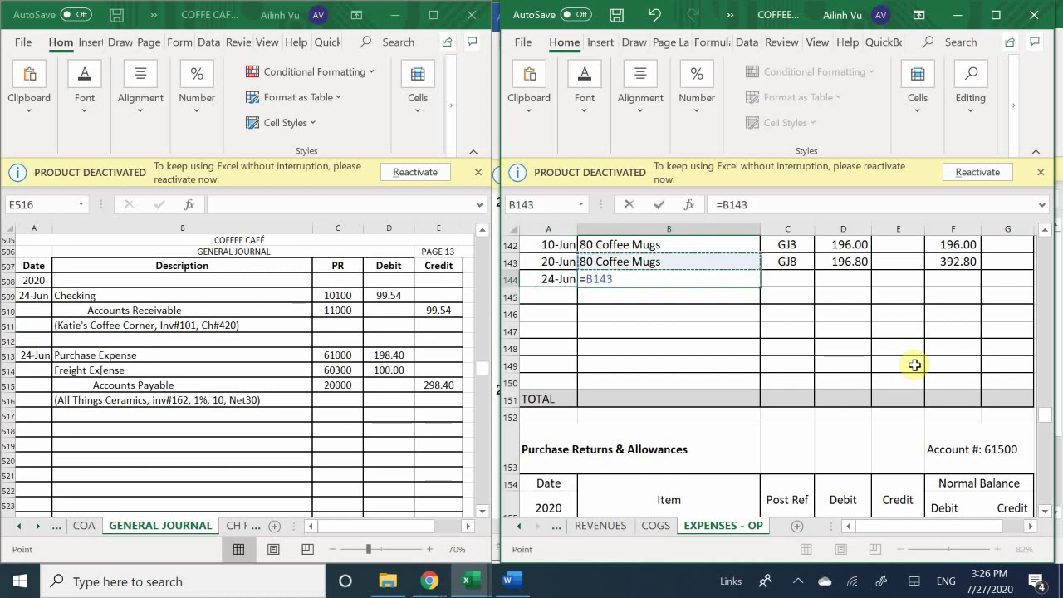
pyautogui.press('Return')
pyautogui.press('Right')
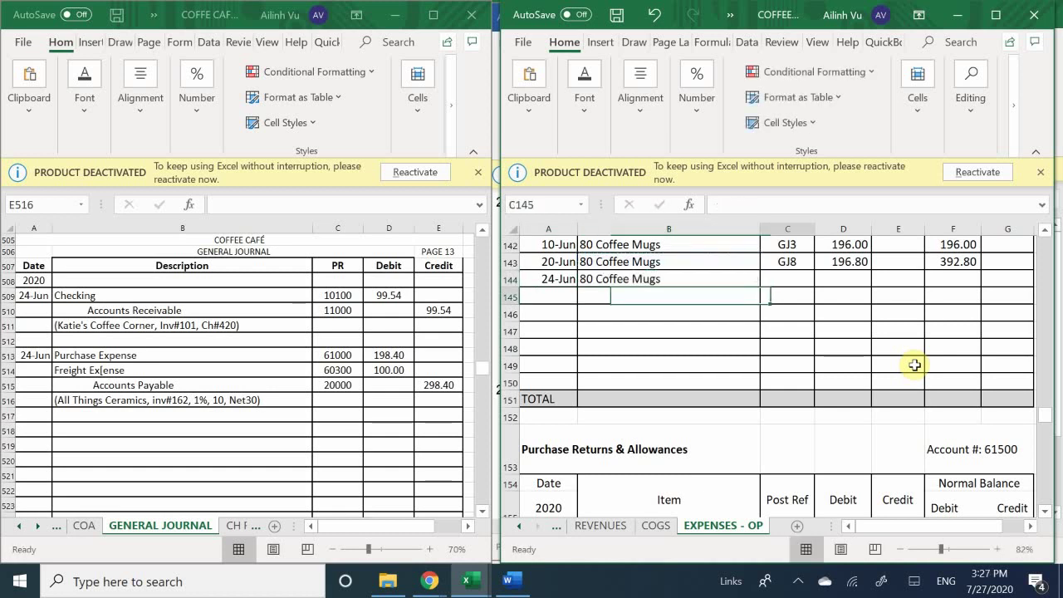
pyautogui.press('Up')
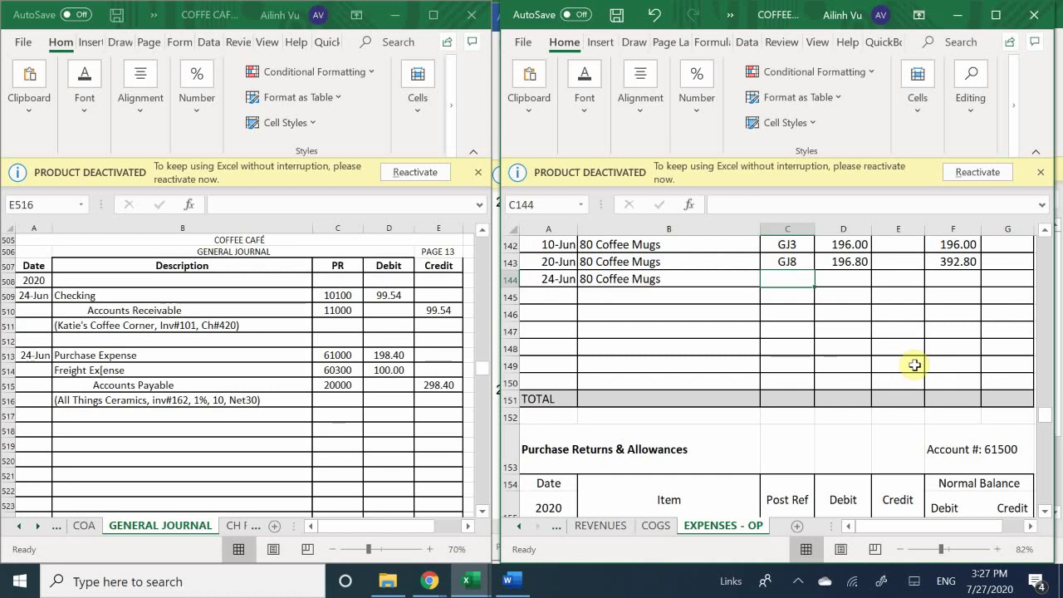
# Complete the 24 June Purchase Expense line in row 144 with post reference GJ13 and a debit of 198.40
pyautogui.write('GJ13')
pyautogui.press('Tab')
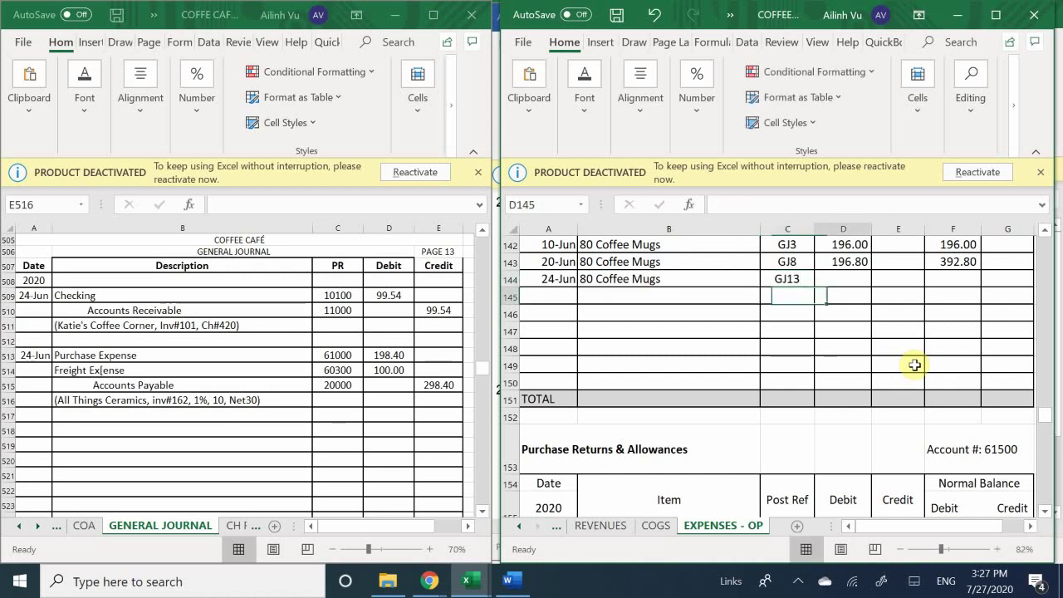
pyautogui.write('198.40')
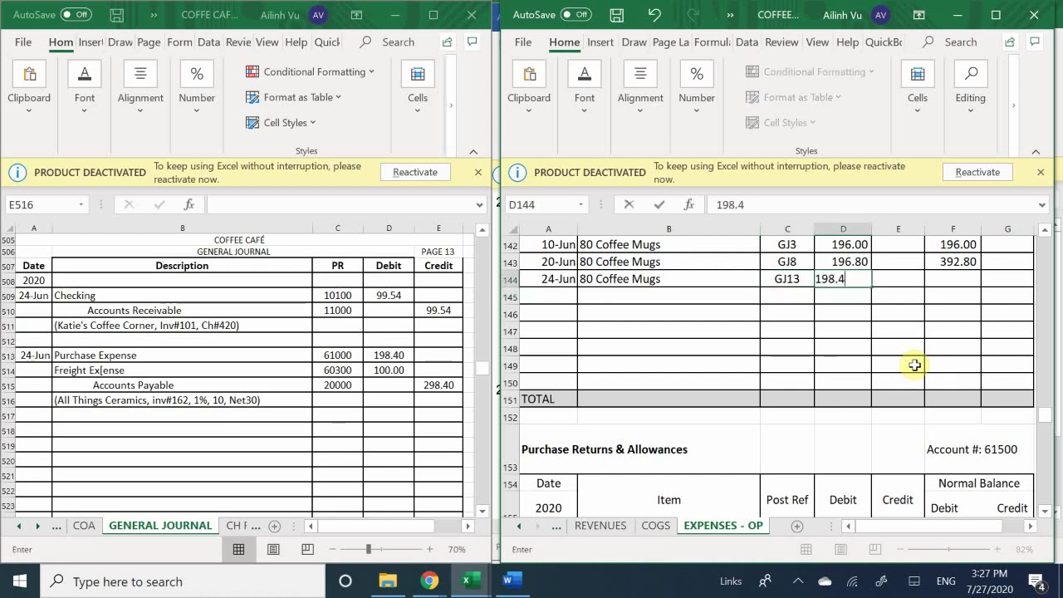
pyautogui.press('Return')
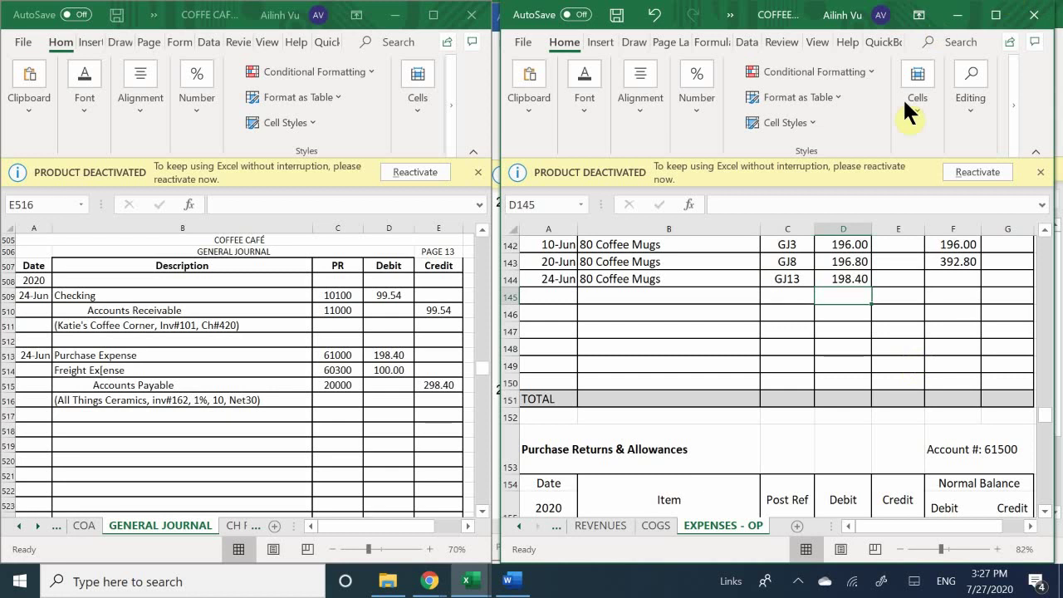
# Calculate the Purchase Expense running debit balance in F144 with the formula =F143+D144-E144
pyautogui.click(953, 279)
pyautogui.scroll(2, 953, 332)
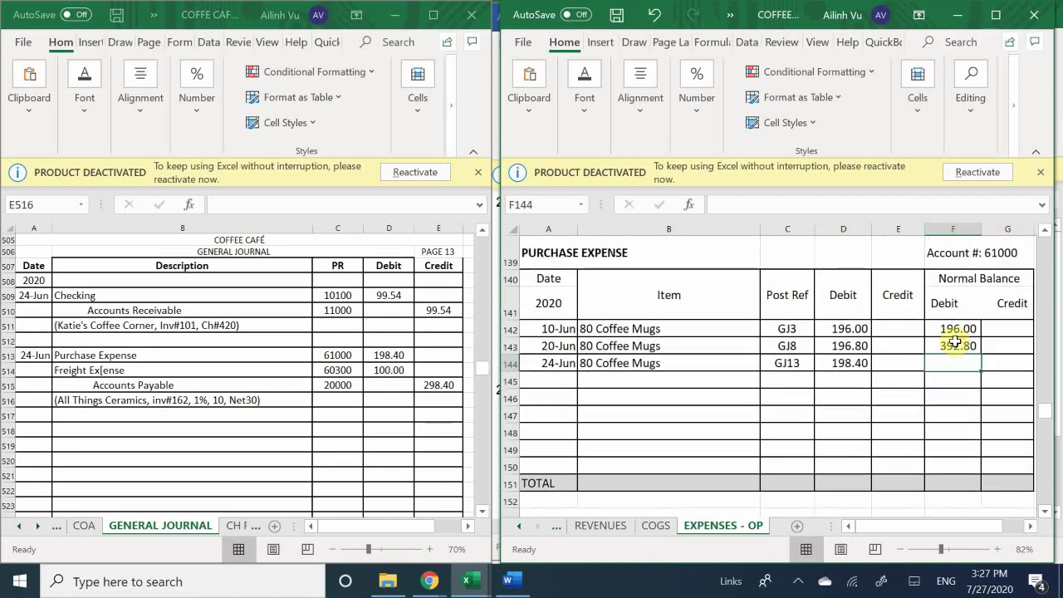
pyautogui.write('=')
pyautogui.click(956, 341)
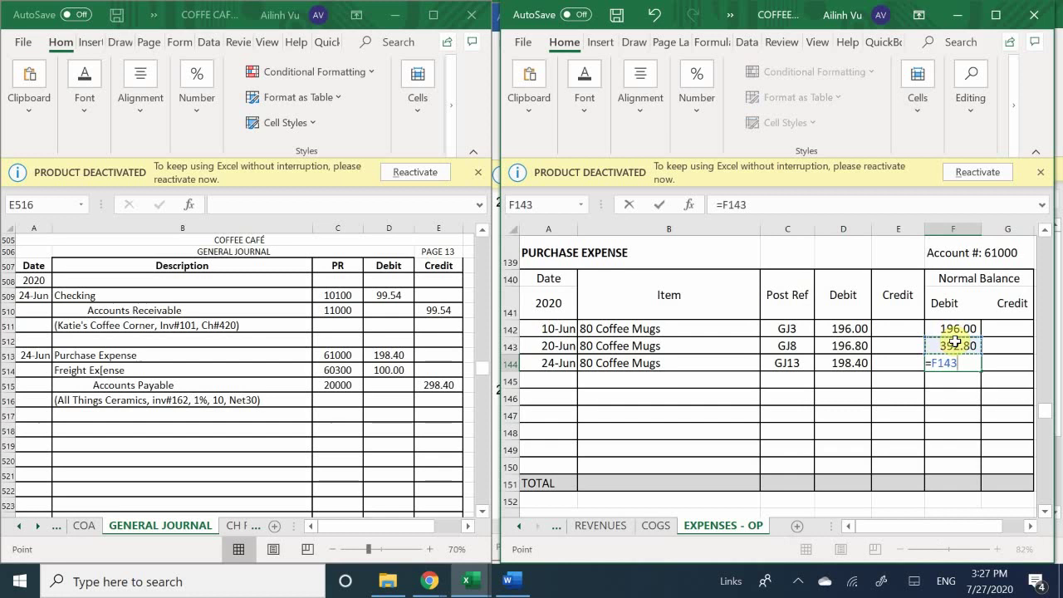
pyautogui.write('+')
pyautogui.press('Left')
pyautogui.press('Left')
pyautogui.write('-')
pyautogui.press('Left')
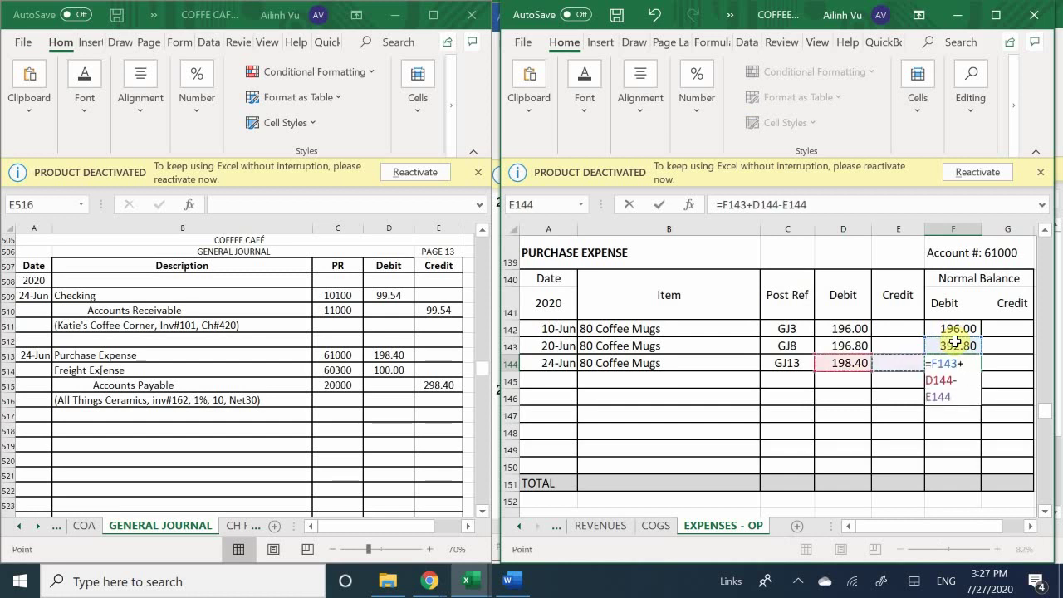
pyautogui.press('Return')
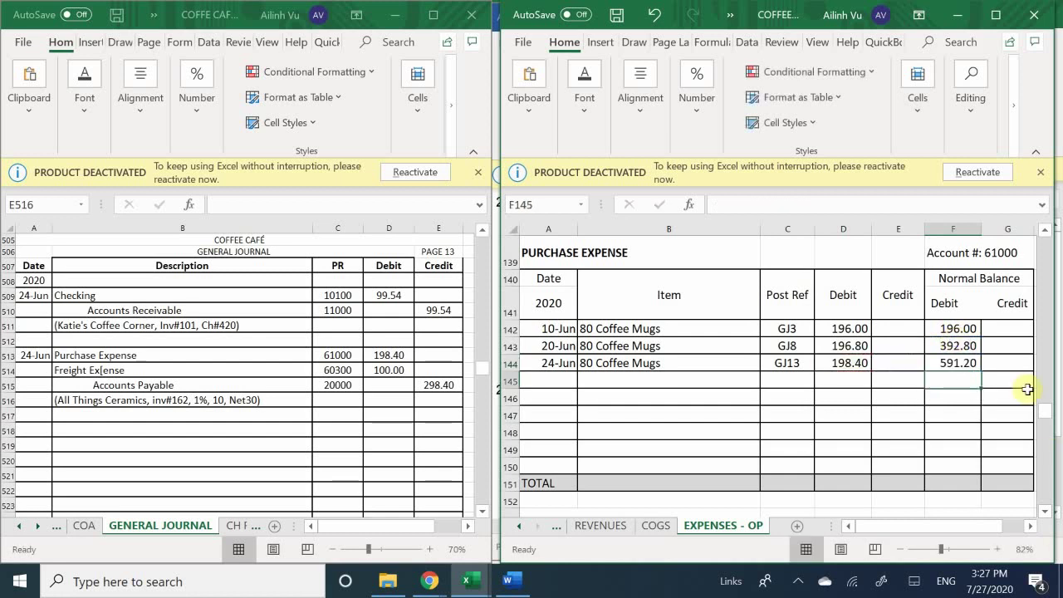
# Fill the Purchase Expense balance formula from F144 down through F150
pyautogui.click(951, 362)
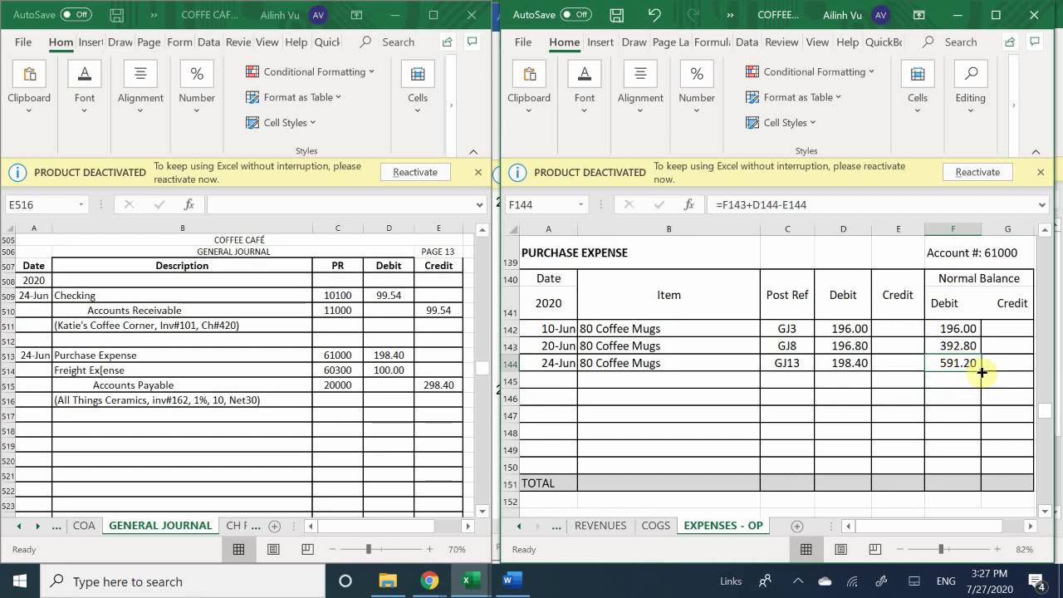
pyautogui.moveTo(980, 374); pyautogui.dragTo(980, 465)
pyautogui.moveTo(979, 468); pyautogui.dragTo(978, 468)
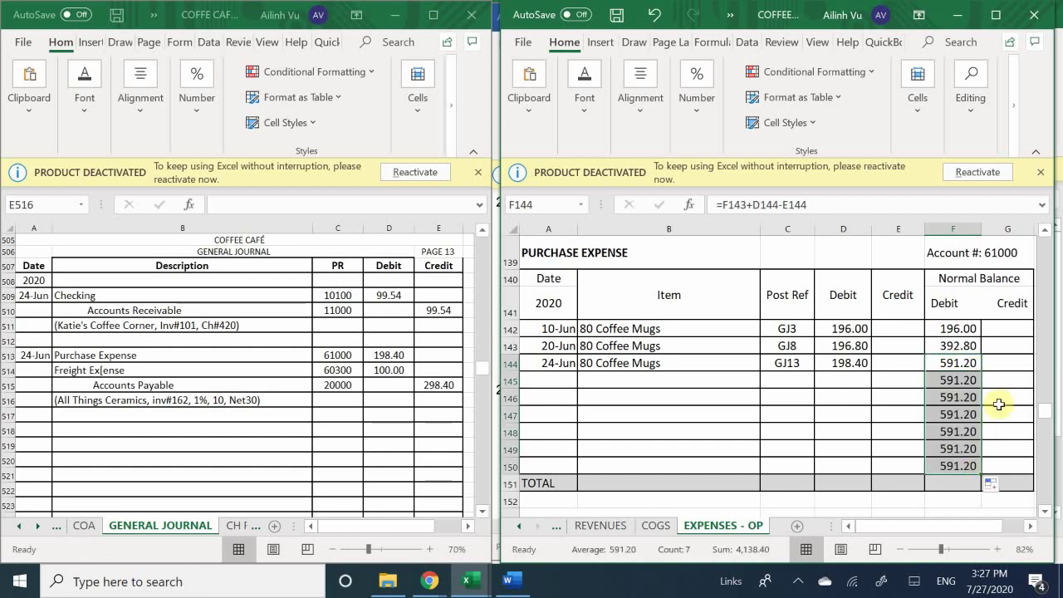
pyautogui.click(1007, 375)
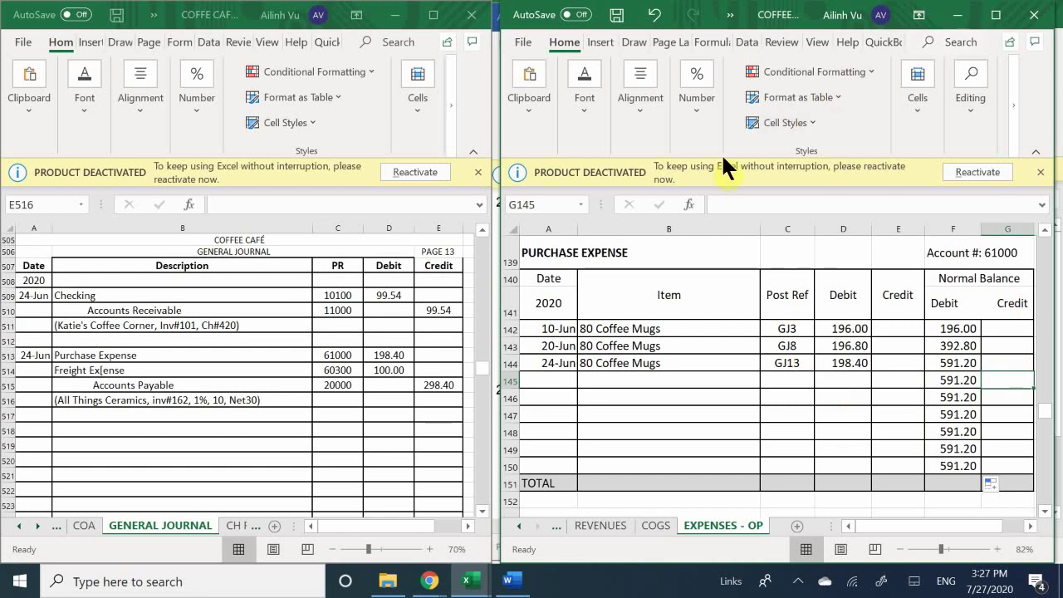
# Start a Freight Expense ledger line in row 39 dated 6/24, with the item taken from the line above using =B38
pyautogui.scroll(2, 584, 333)
pyautogui.scroll(12, 584, 333)
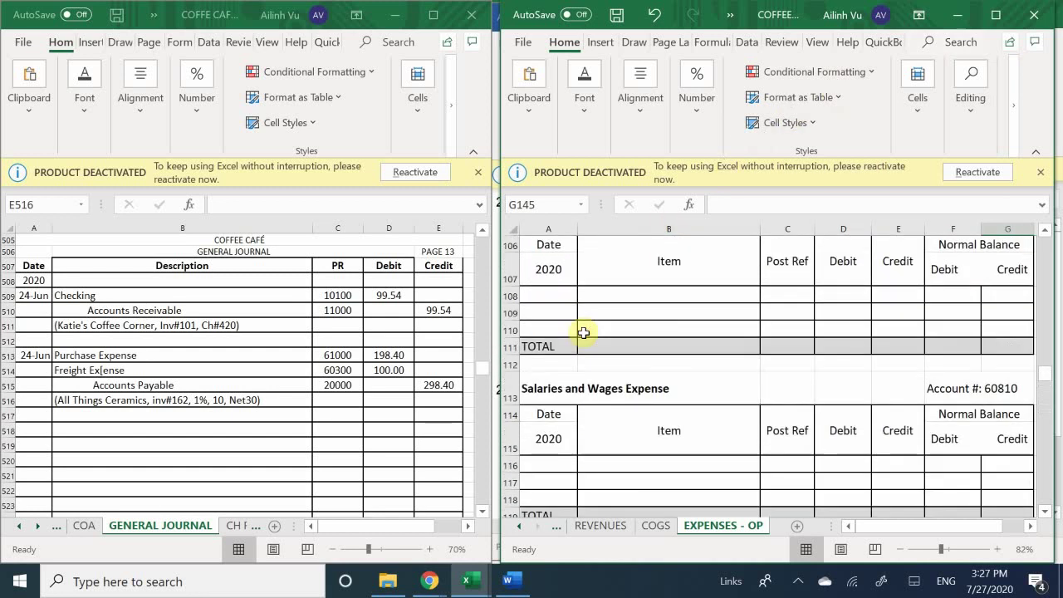
pyautogui.scroll(8, 583, 334)
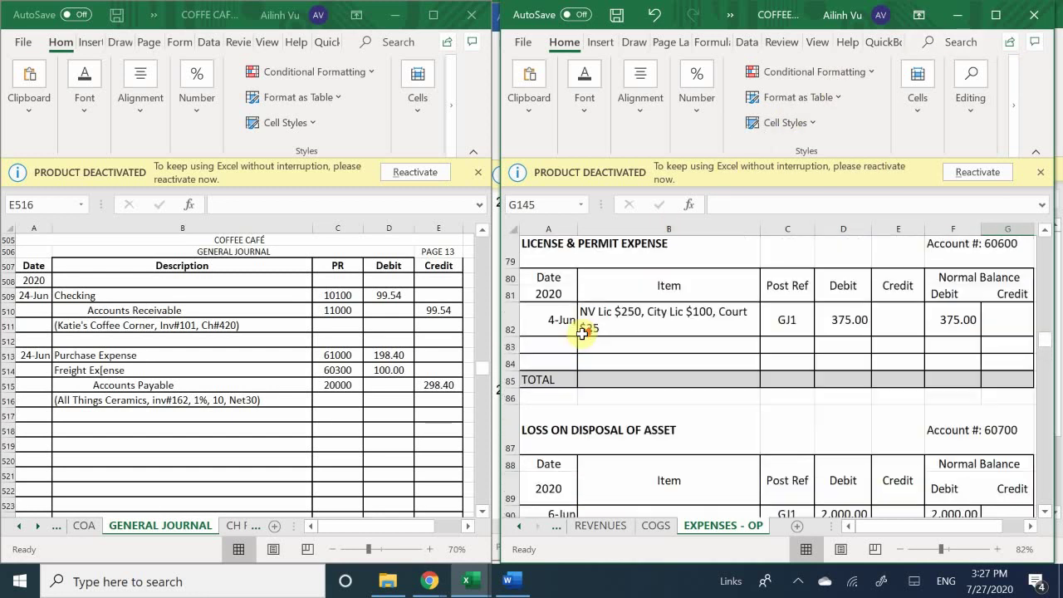
pyautogui.scroll(5, 582, 334)
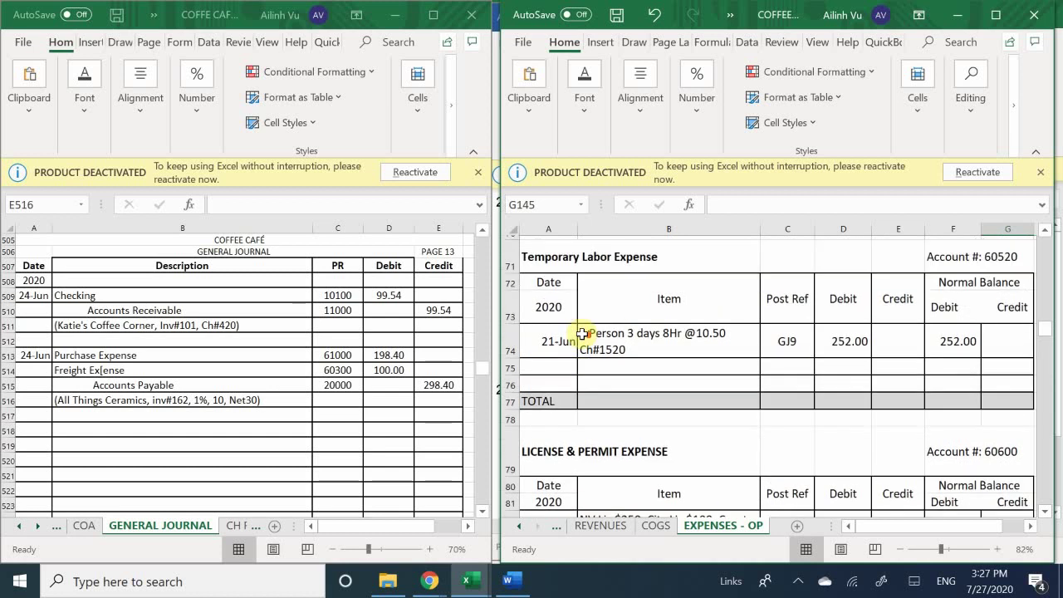
pyautogui.scroll(5, 582, 334)
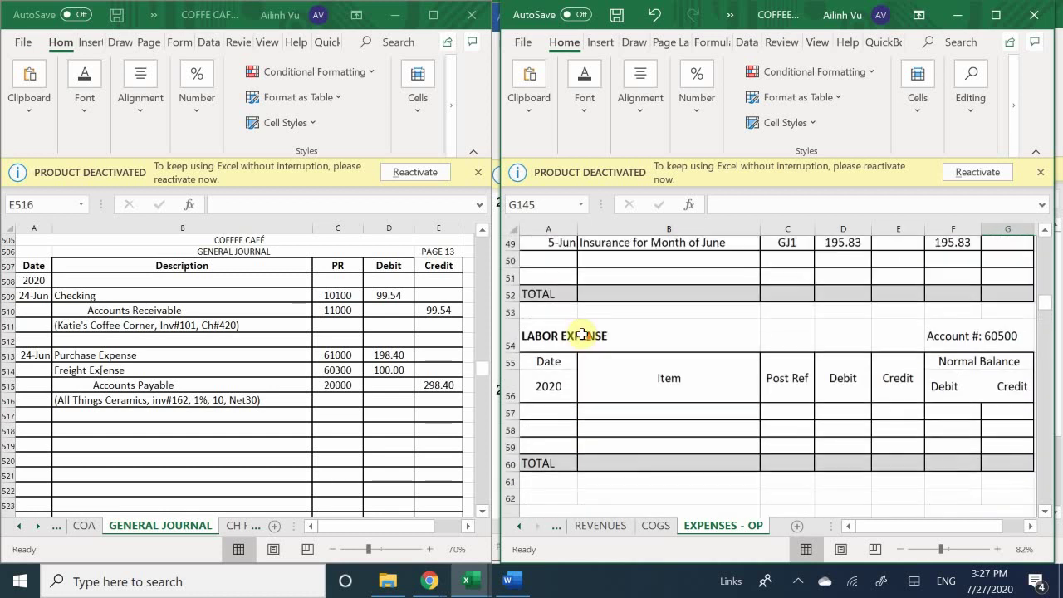
pyautogui.scroll(4, 582, 334)
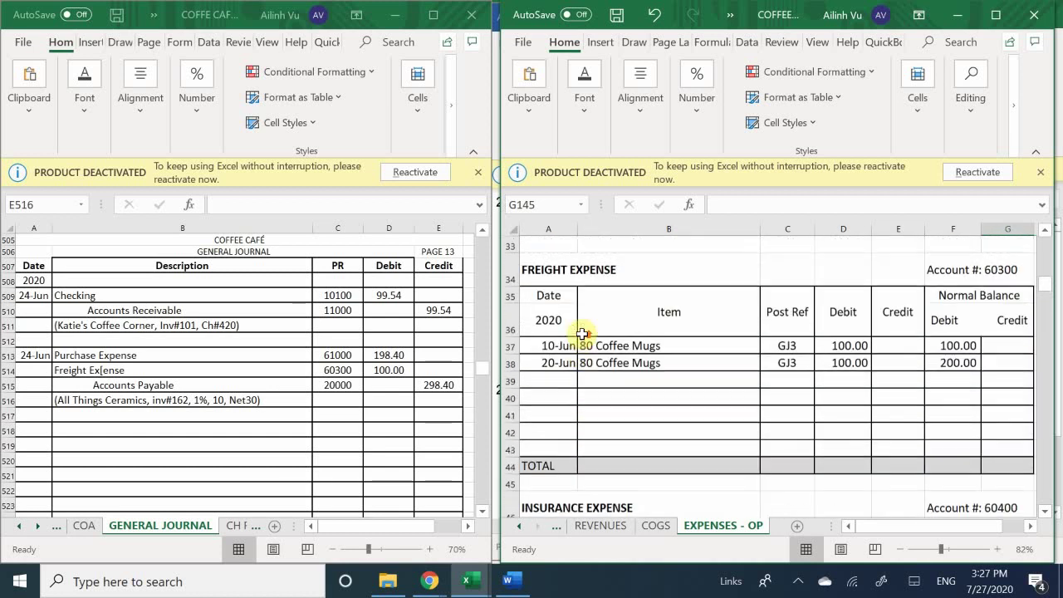
pyautogui.scroll(-1, 582, 334)
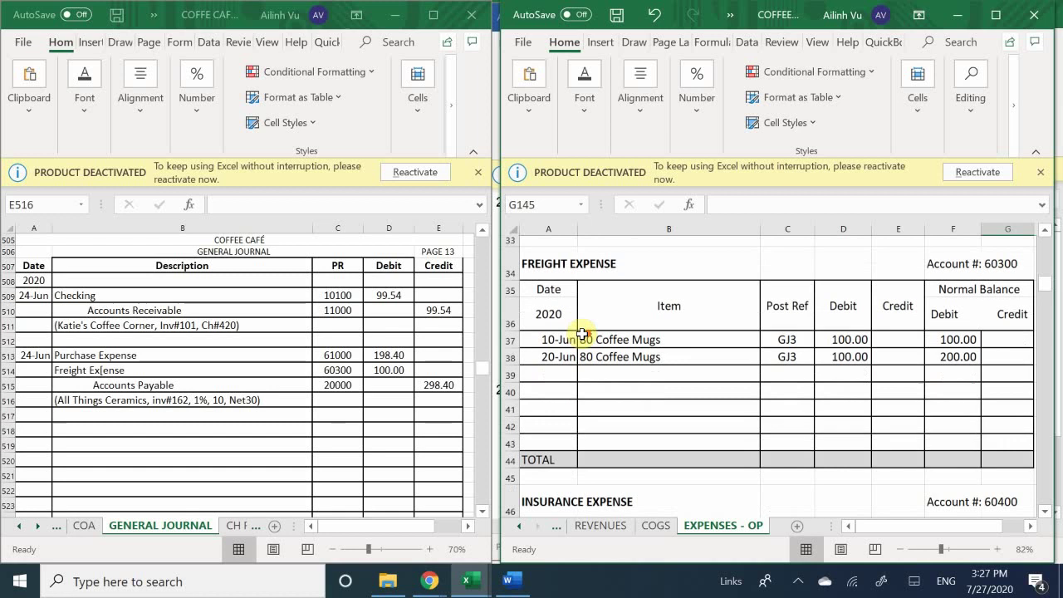
pyautogui.click(559, 359)
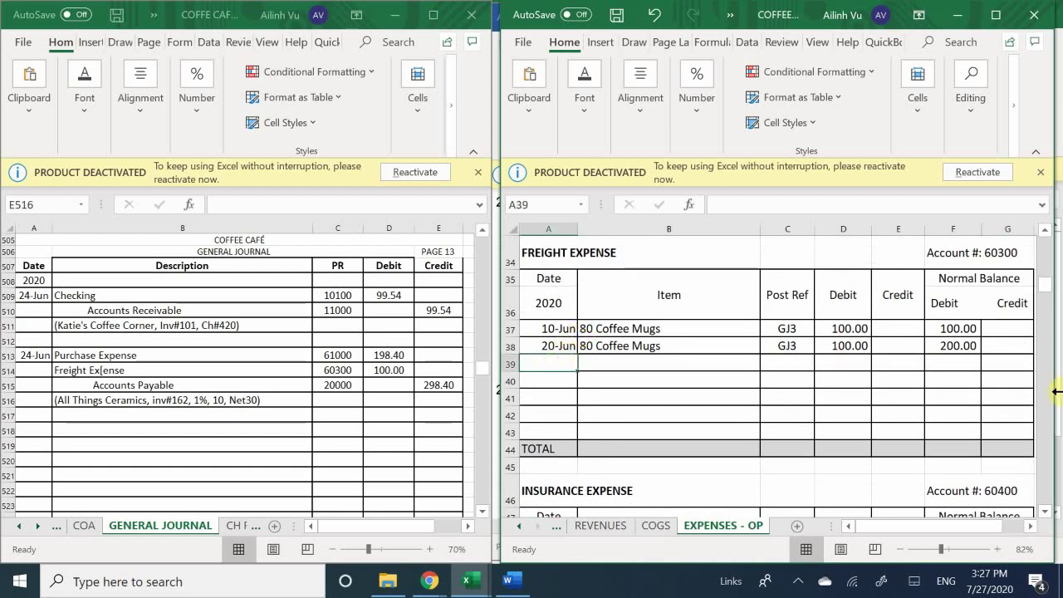
pyautogui.write('6/24')
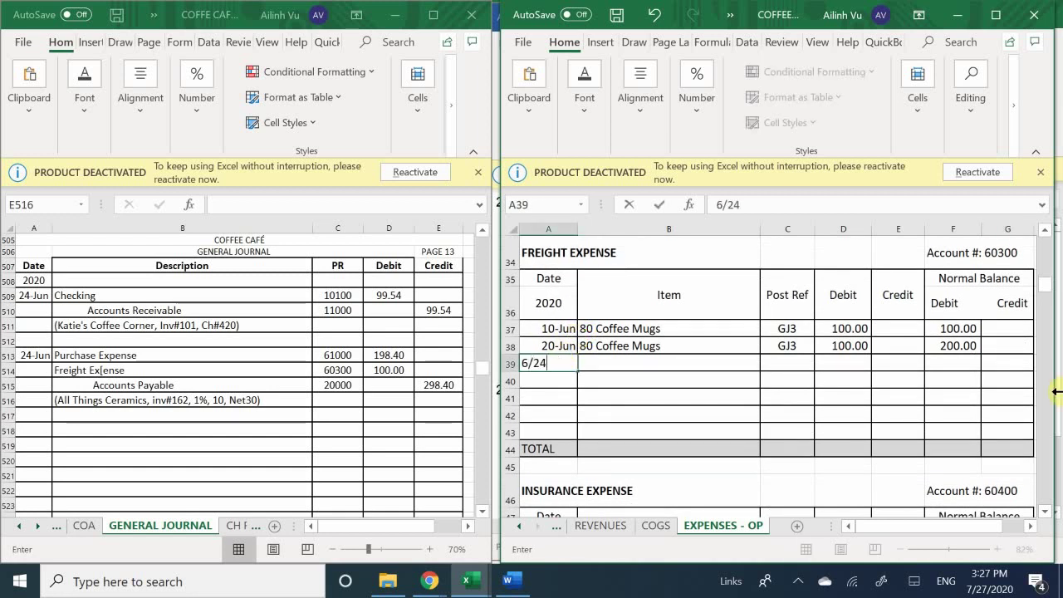
pyautogui.press('Return')
pyautogui.press('Up')
pyautogui.press('Right')
pyautogui.write('=')
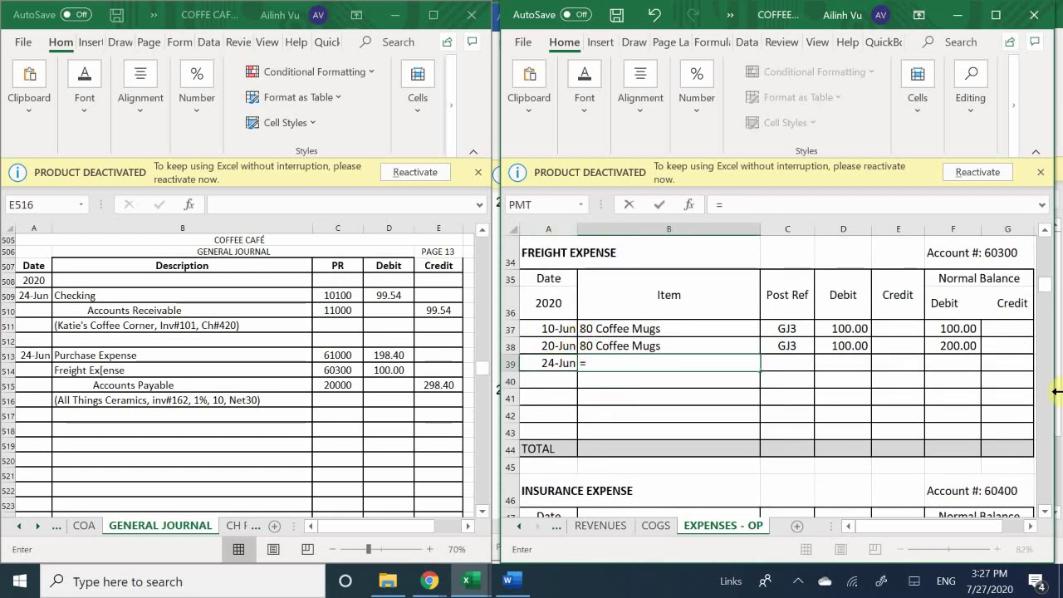
pyautogui.press('Up')
pyautogui.press('Return')
# Give the 24 June Freight Expense line in row 39 post reference GJ13 and a debit of 100
pyautogui.press('Right')
pyautogui.press('Up')
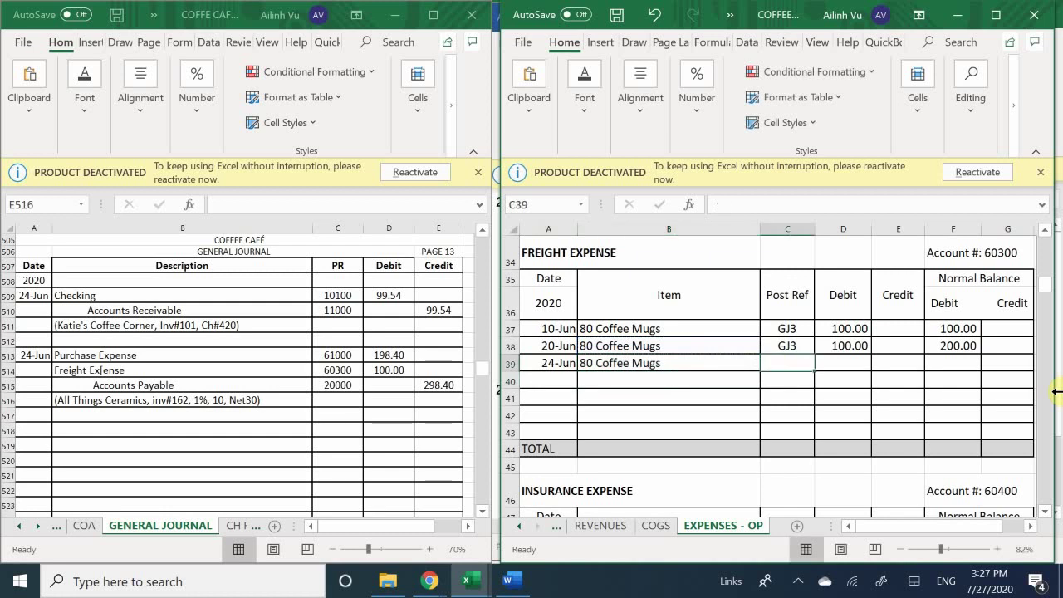
pyautogui.write('GJ3')
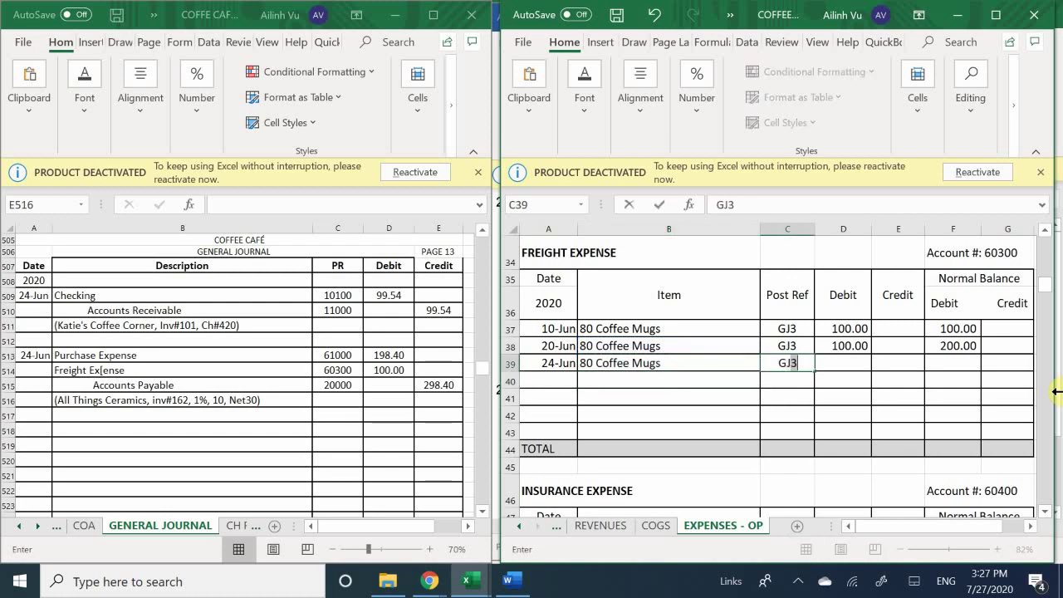
pyautogui.write('1')
pyautogui.press('Tab')
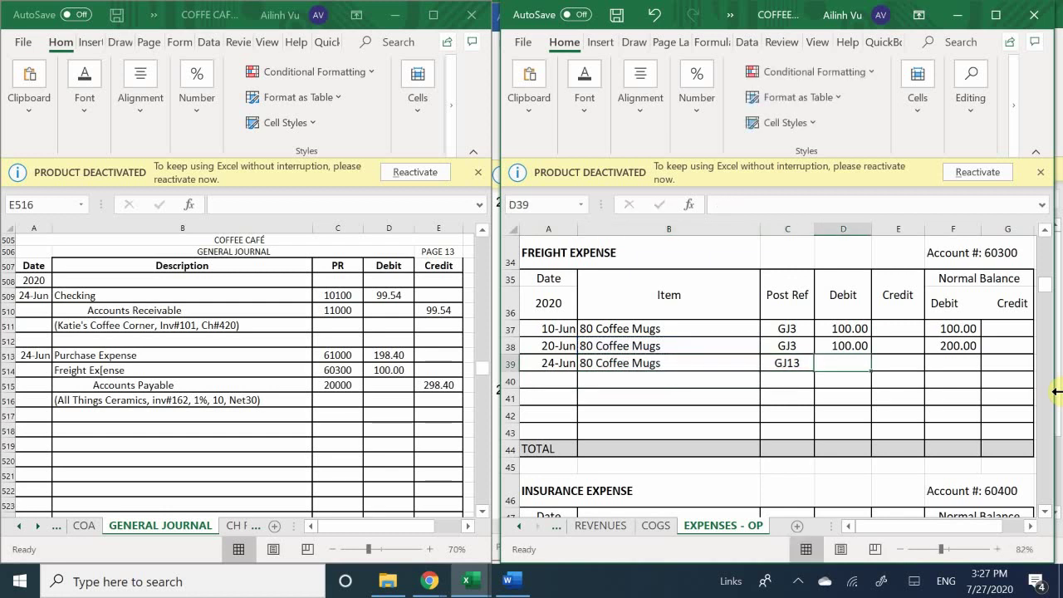
pyautogui.write('2')
pyautogui.press('BackSpace')
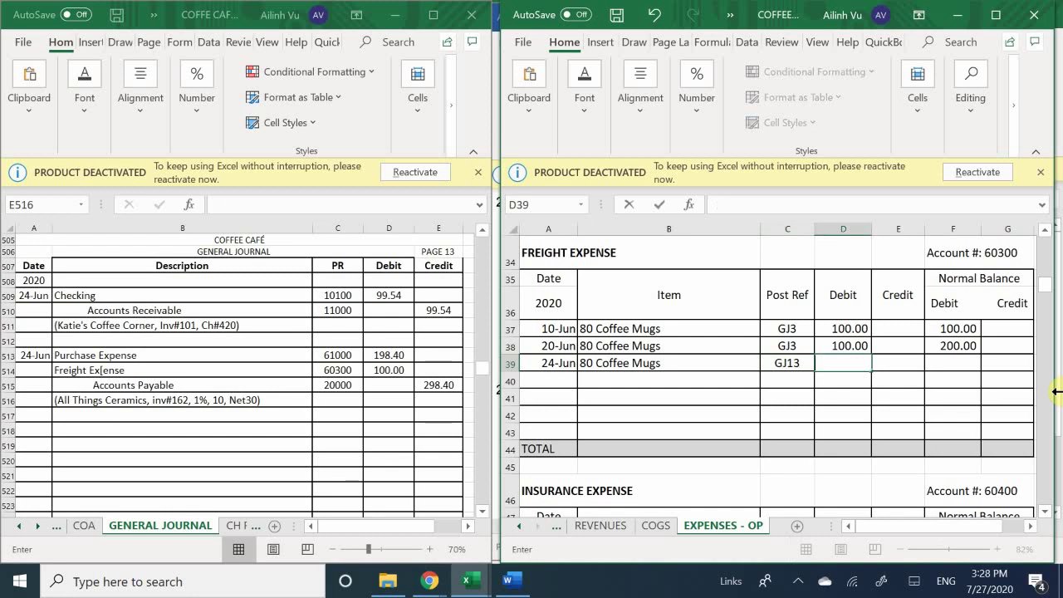
pyautogui.write('100')
pyautogui.press('Return')
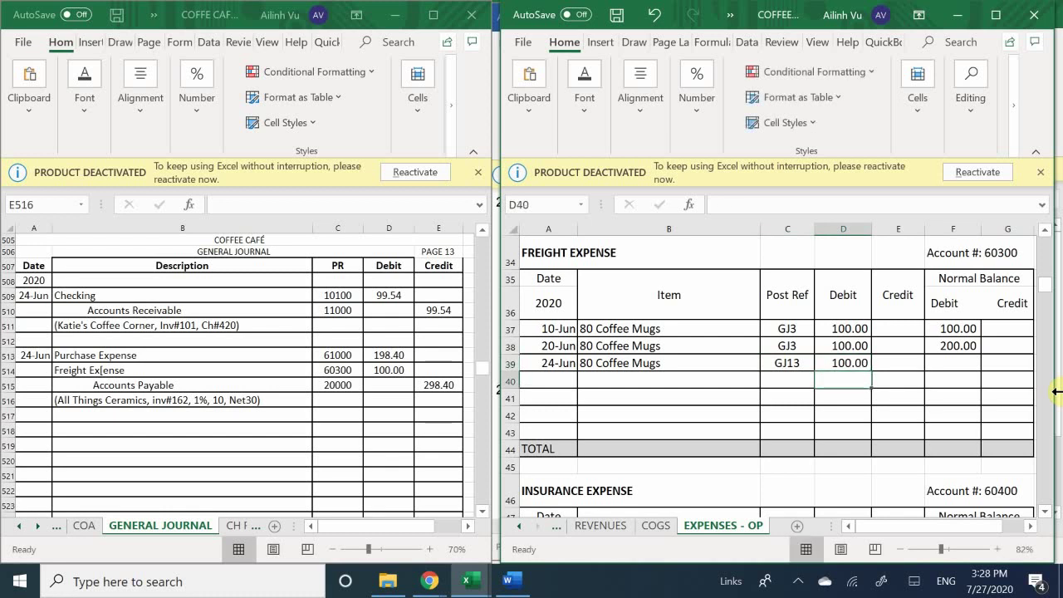
# Calculate the Freight Expense running debit balance in F39 with the formula =F38+D39-E39
pyautogui.press('Right')
pyautogui.press('Right')
pyautogui.press('Up')
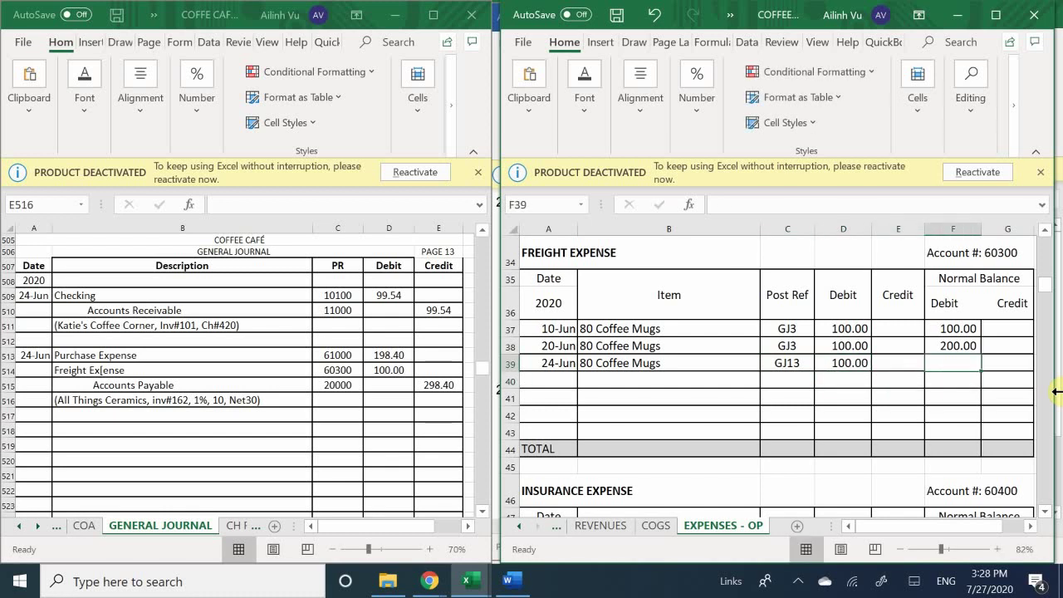
pyautogui.write('=')
pyautogui.press('Up')
pyautogui.write('+')
pyautogui.press('Left')
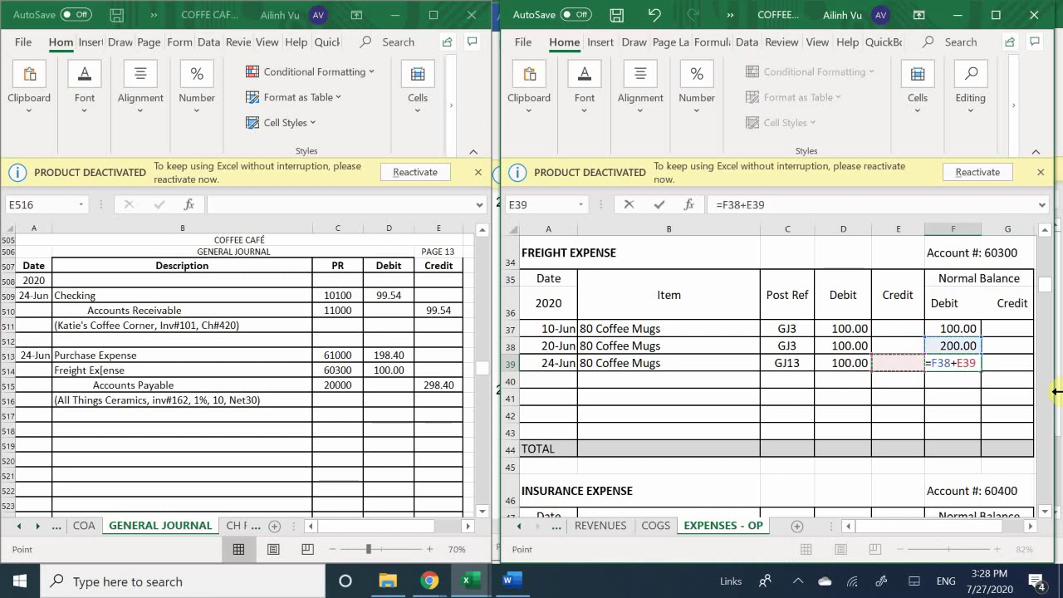
pyautogui.press('Left')
pyautogui.write('-')
pyautogui.press('Left')
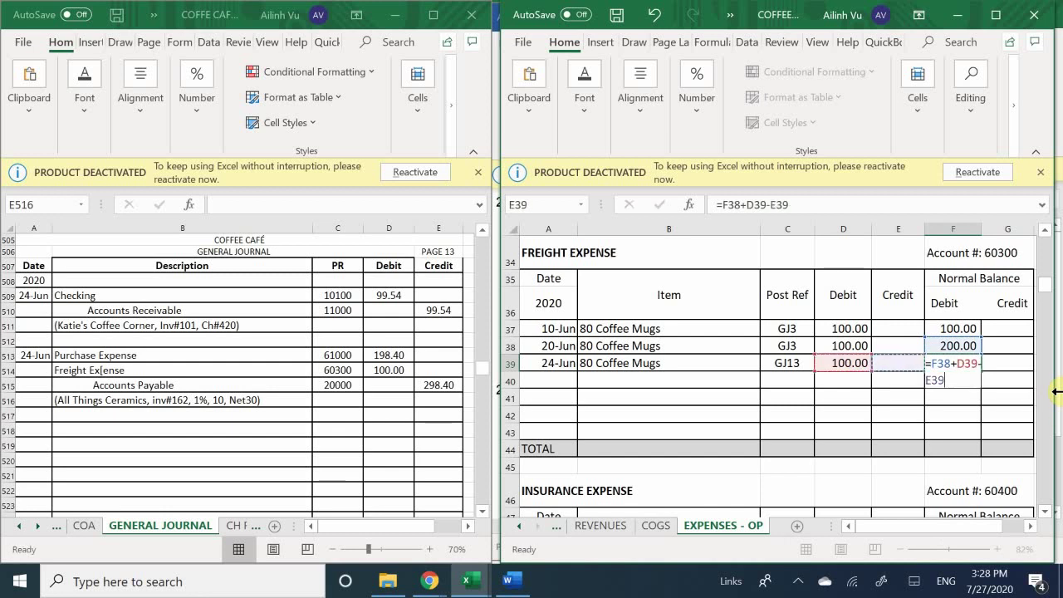
pyautogui.press('Return')
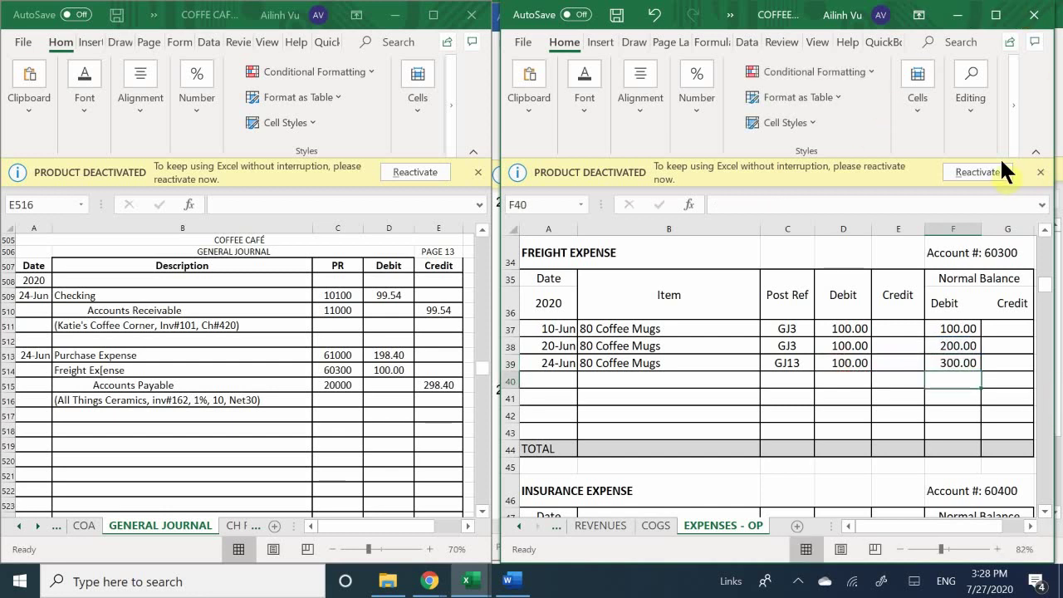
# Fill the Freight Expense balance formula from F39 down through F42
pyautogui.click(957, 363)
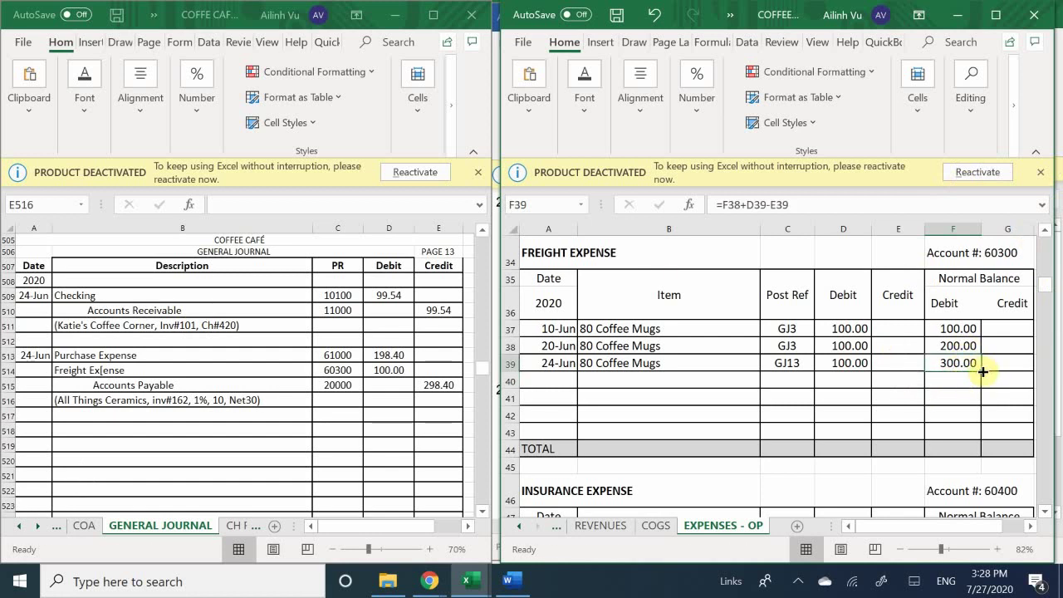
pyautogui.moveTo(983, 373); pyautogui.dragTo(968, 428)
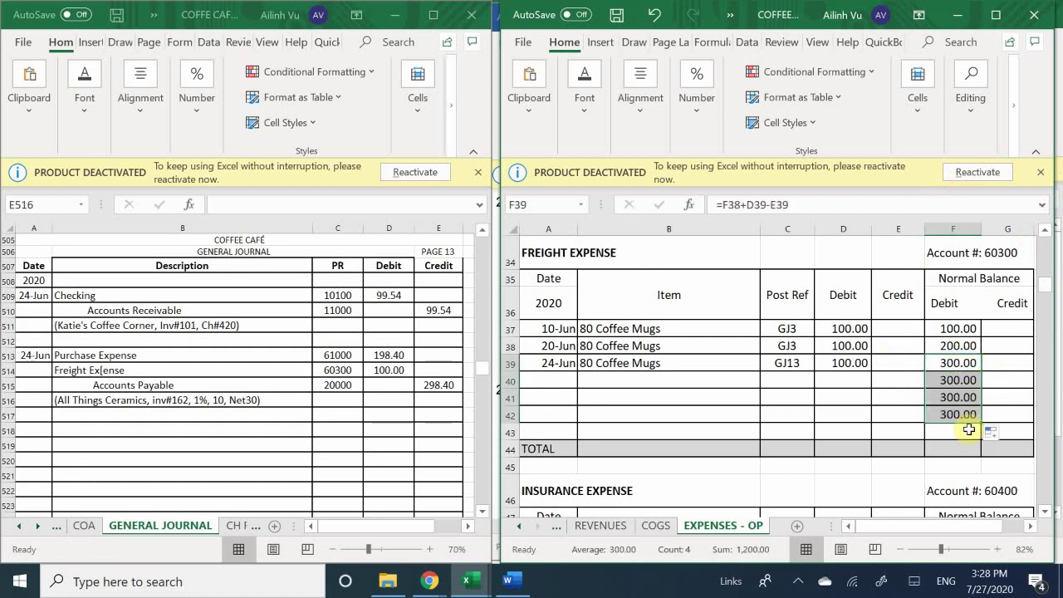
pyautogui.click(901, 417)
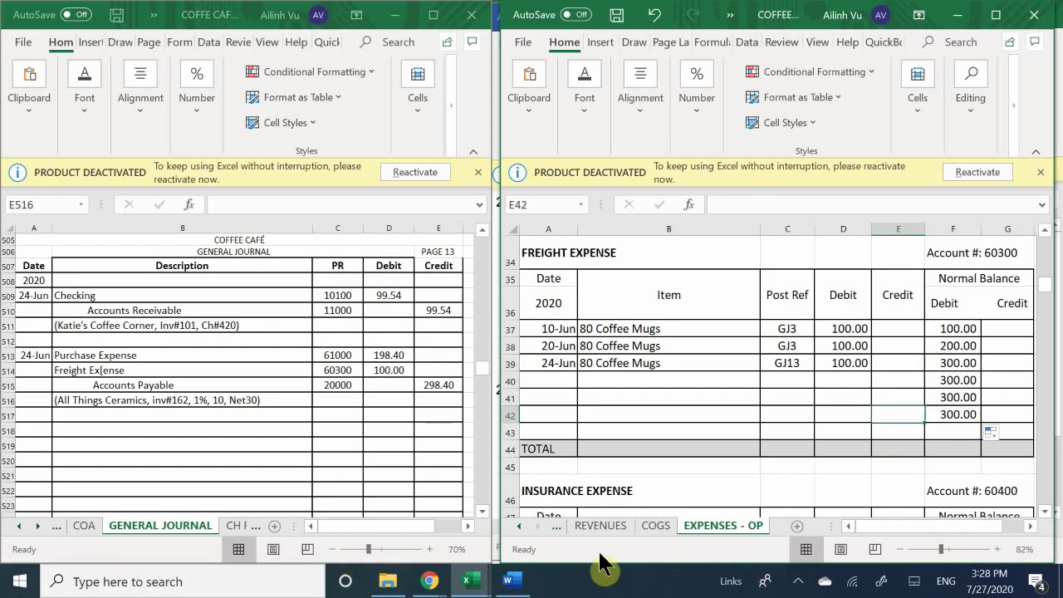
# Open the ledger's LIABILITIES sheet and go to the Accounts Payable account
pyautogui.click(520, 526)
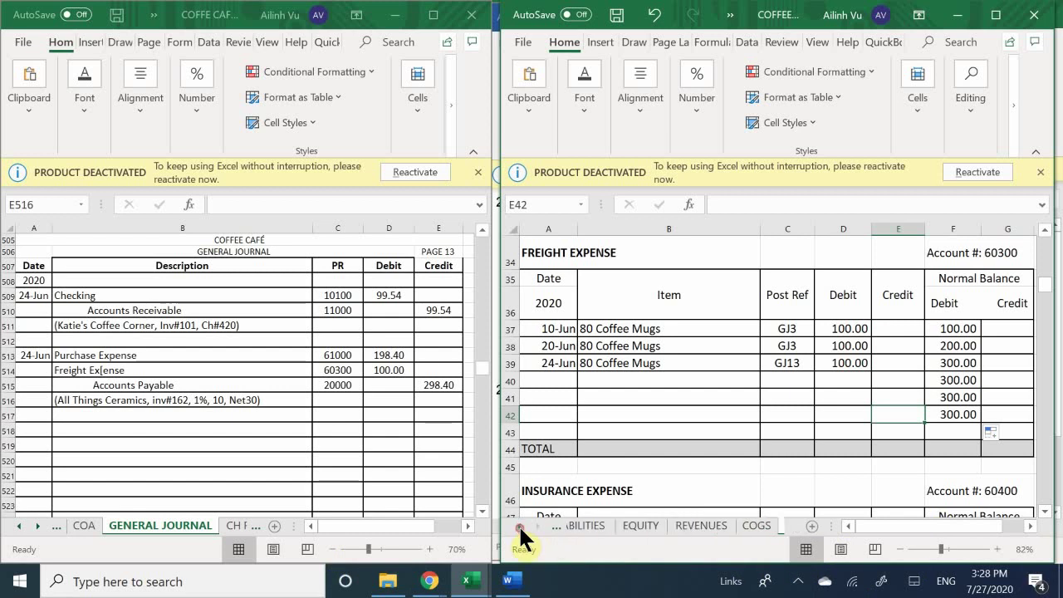
pyautogui.click(520, 526)
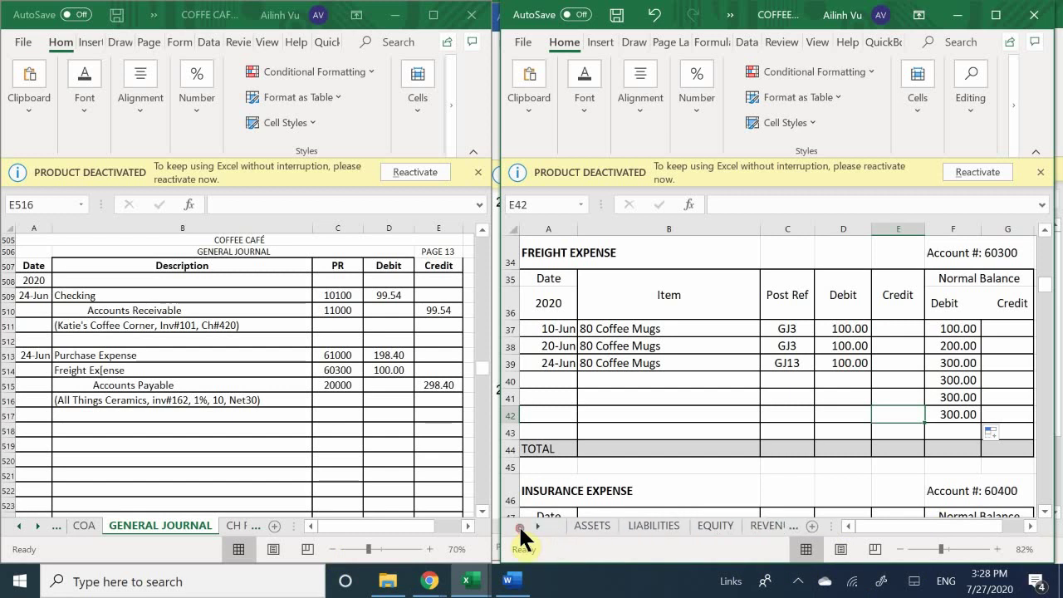
pyautogui.click(630, 524)
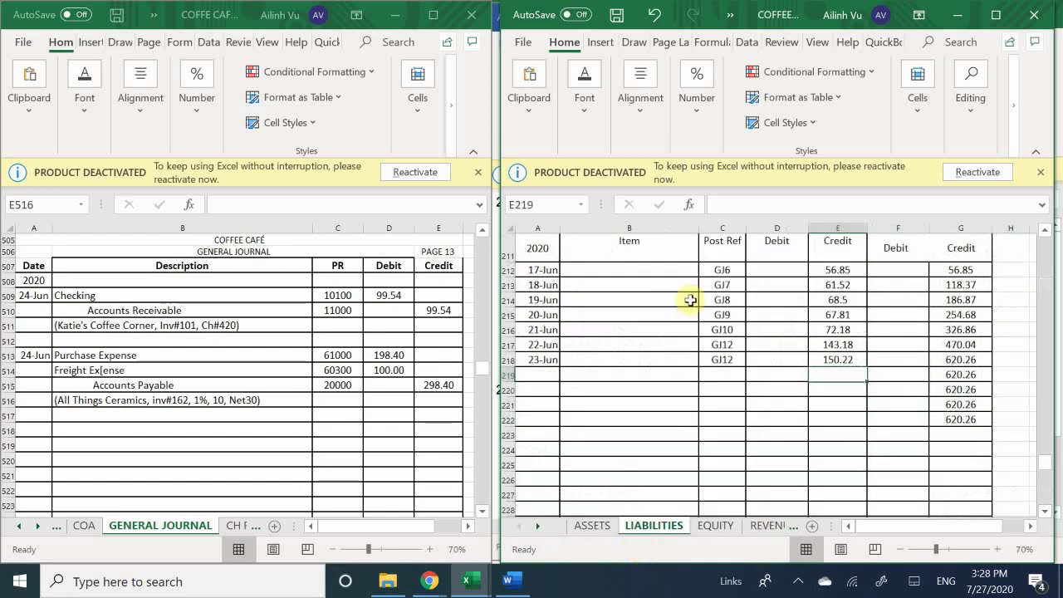
pyautogui.scroll(20, 691, 300)
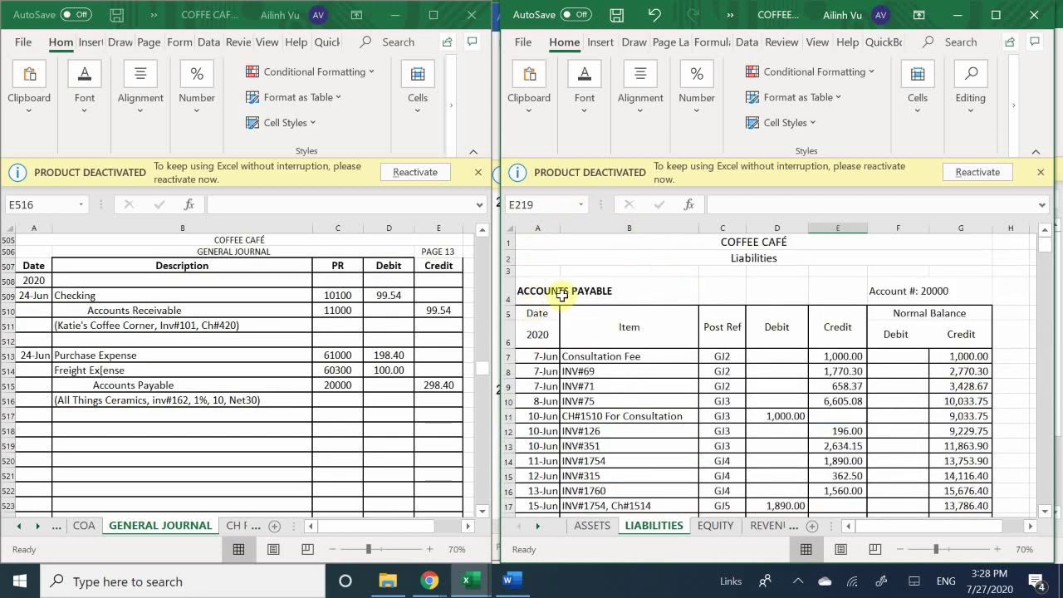
# Start a new Accounts Payable line in row 27 with the date 6/24 and the item INV#162
pyautogui.scroll(-6, 563, 294)
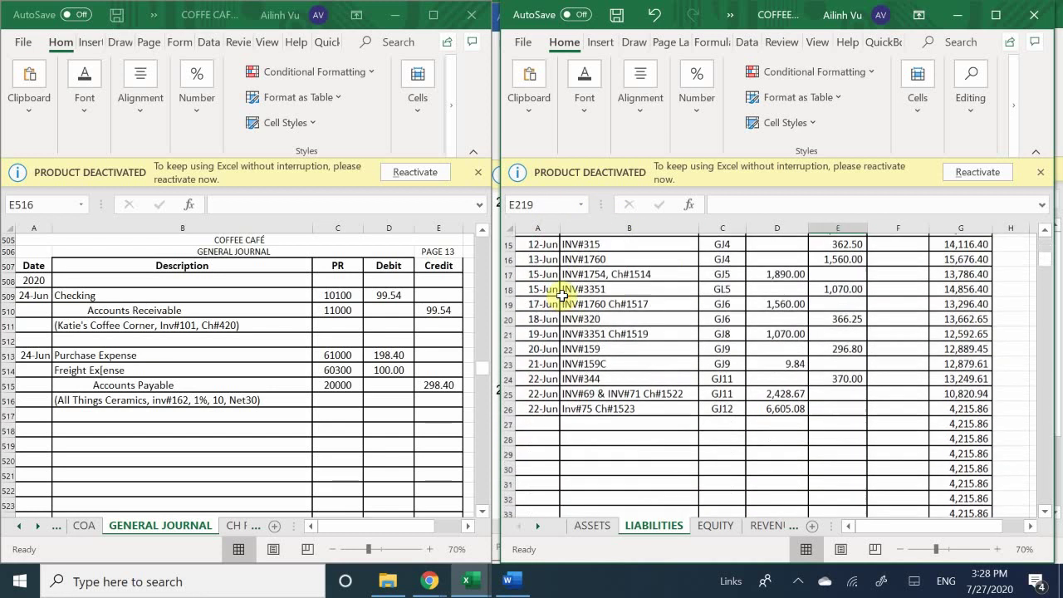
pyautogui.scroll(-2, 563, 295)
pyautogui.scroll(1, 557, 301)
pyautogui.click(534, 316)
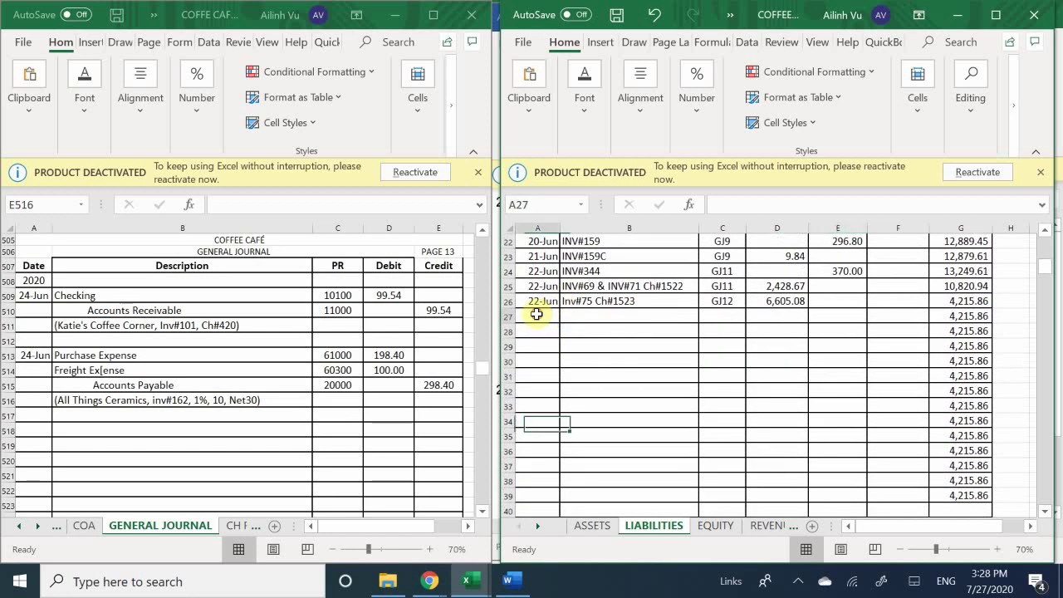
pyautogui.write('6/')
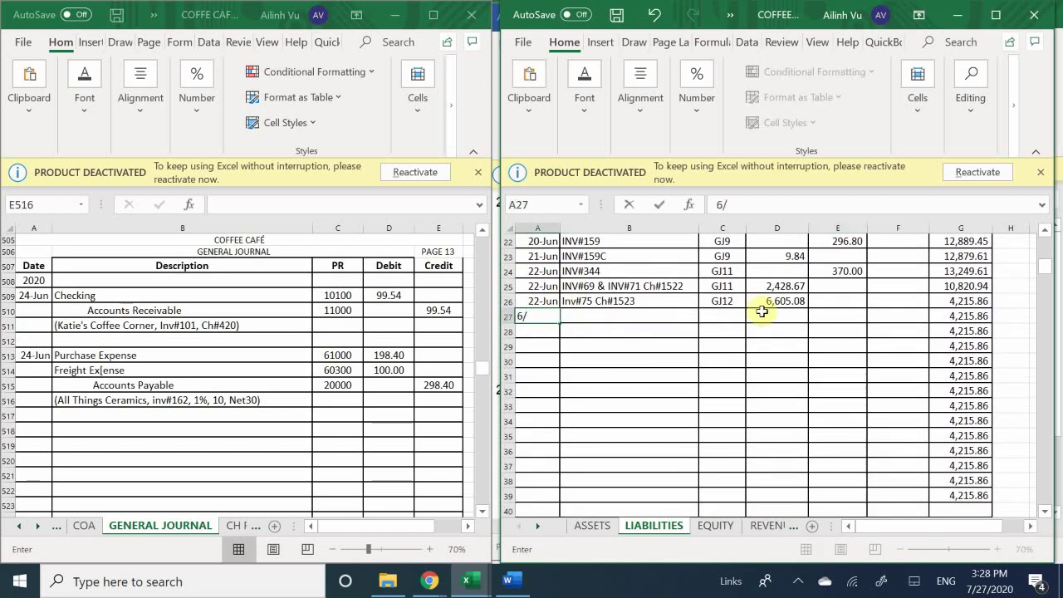
pyautogui.write('24')
pyautogui.press('Return')
pyautogui.press('Up')
pyautogui.press('Right')
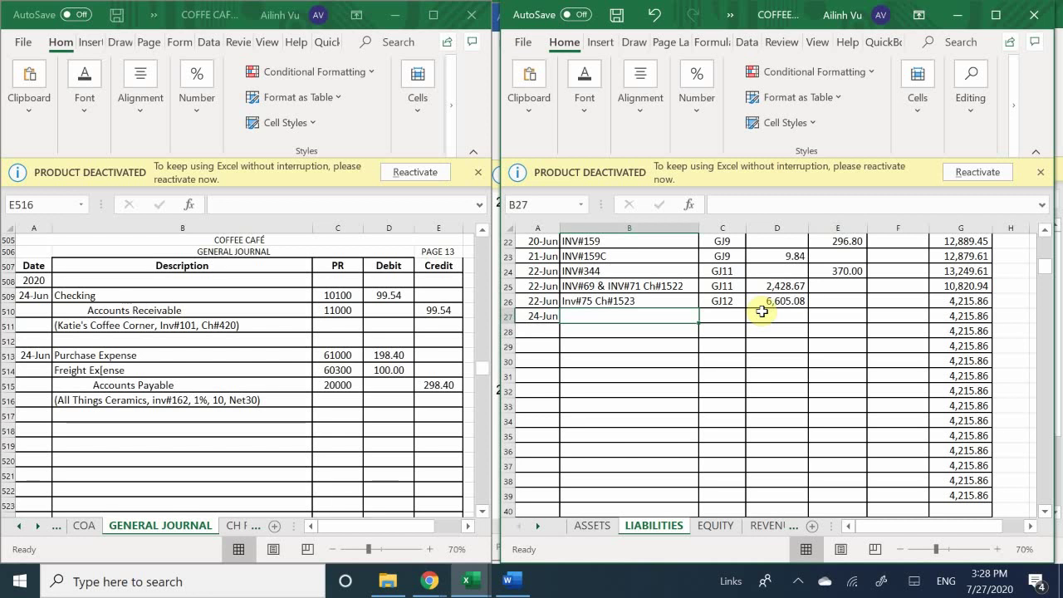
pyautogui.write('INV')
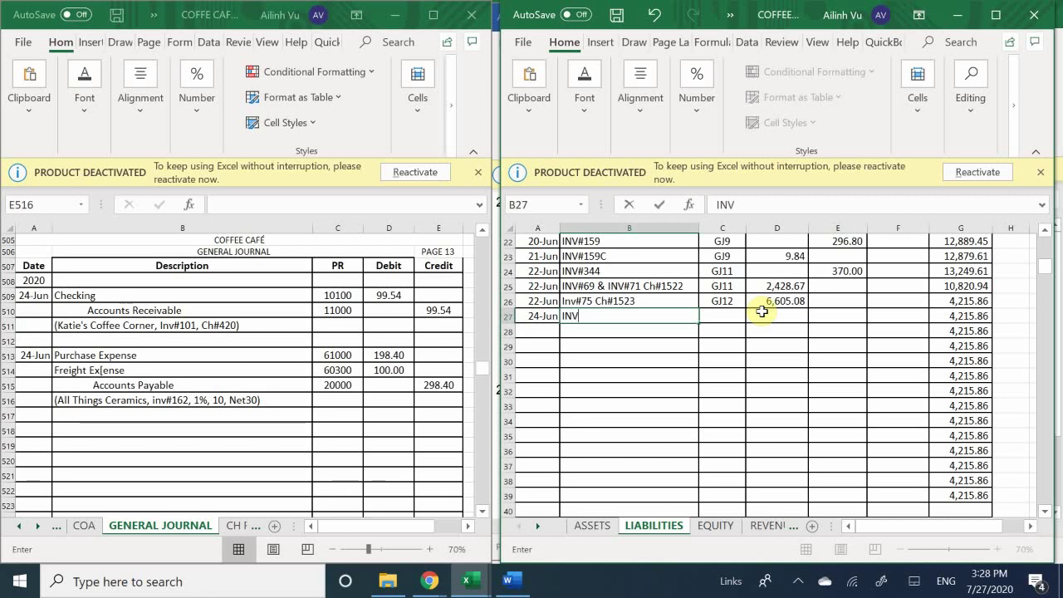
pyautogui.write('#162')
pyautogui.press('Return')
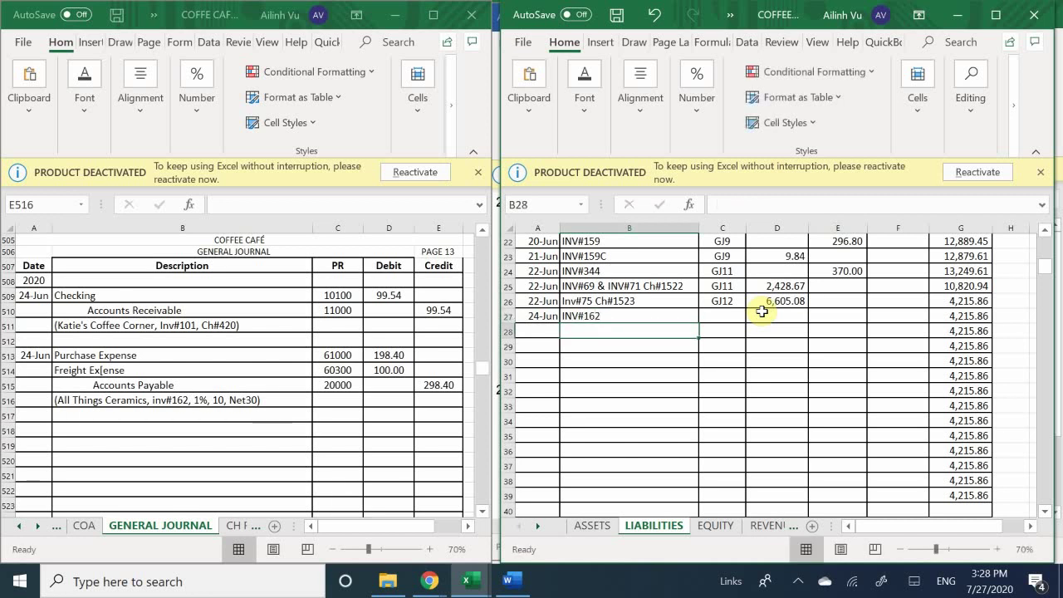
# Enter post reference GJ13 for the INV#162 line in Accounts Payable
pyautogui.scroll(7, 762, 312)
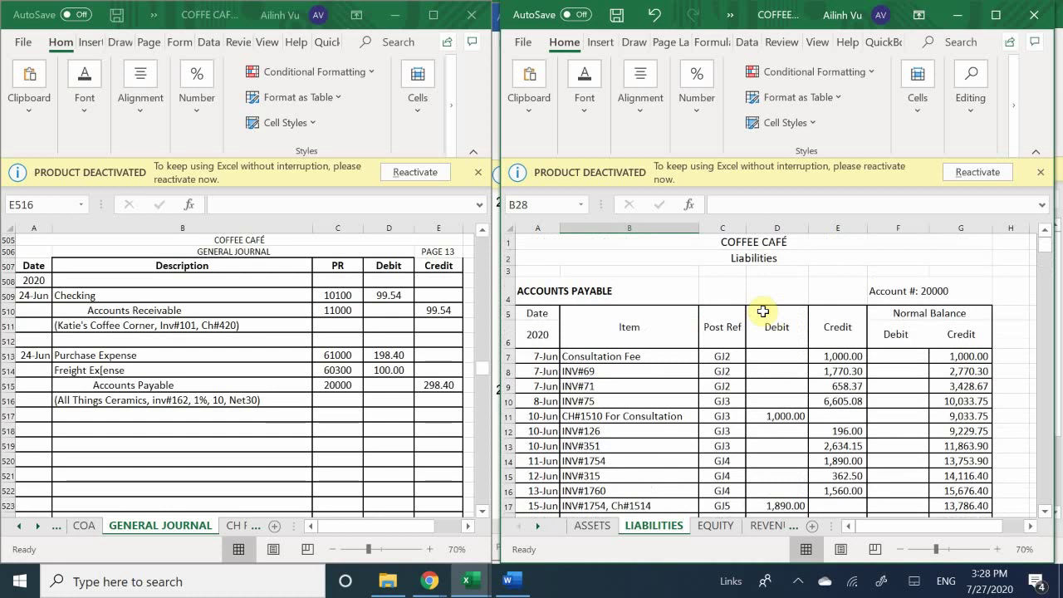
pyautogui.scroll(-6, 763, 312)
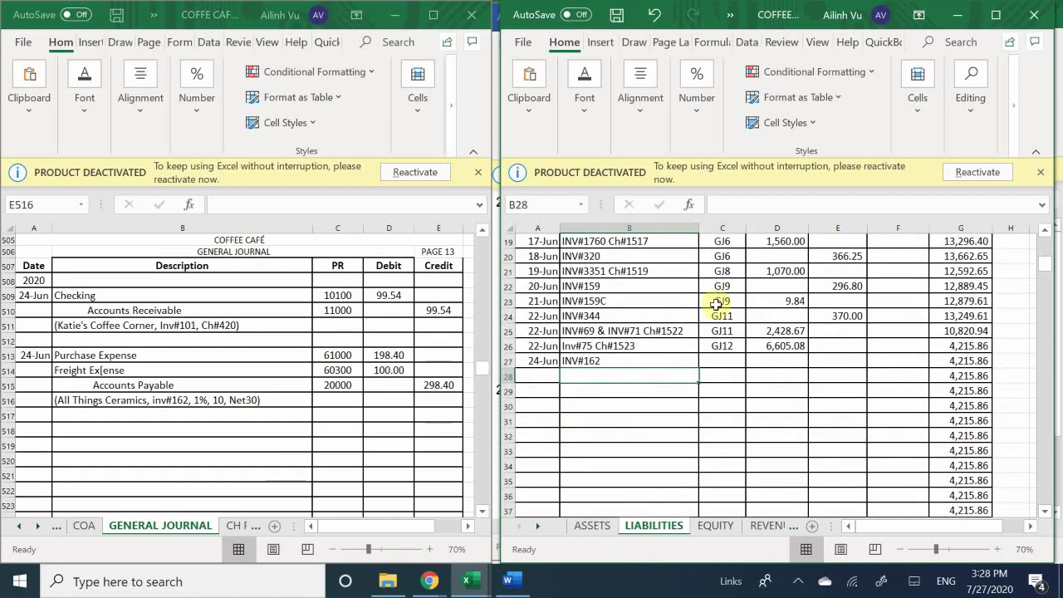
pyautogui.click(729, 357)
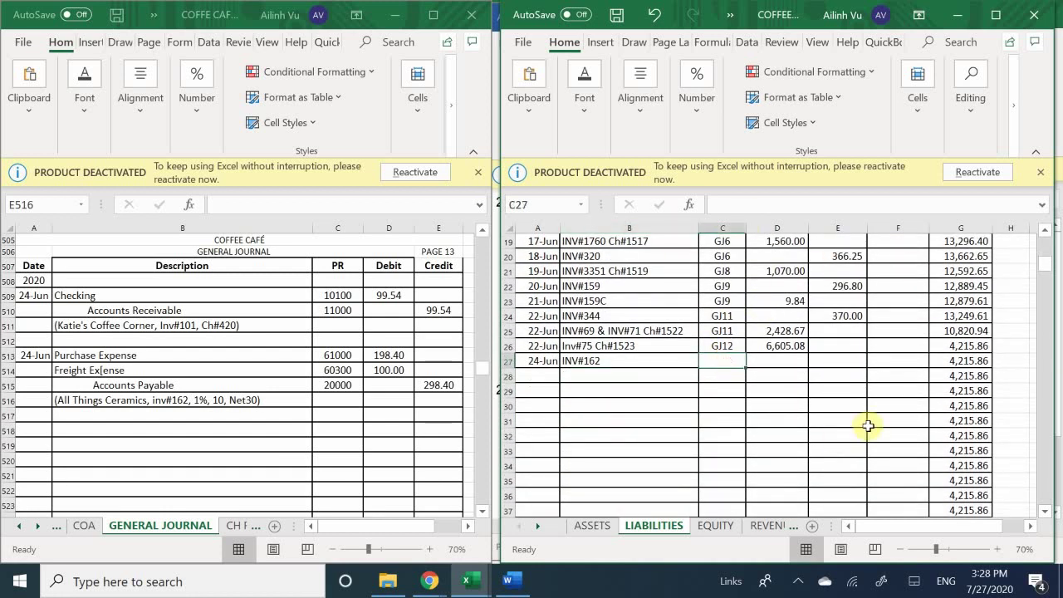
pyautogui.write('GJ13')
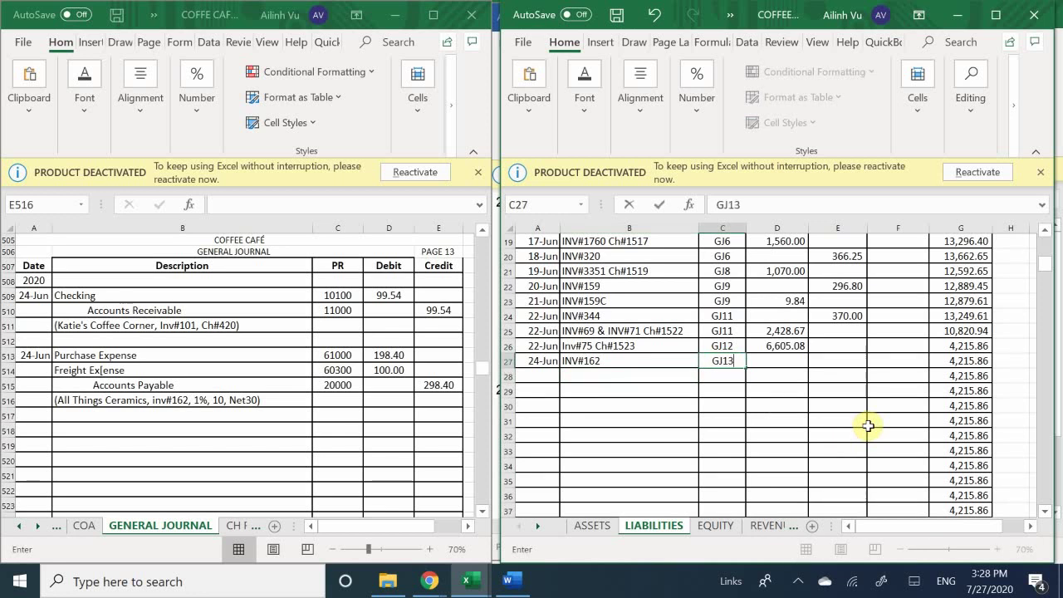
pyautogui.press('Return')
# Enter a credit of 298.40 for the INV#162 line in cell E27 of Accounts Payable
pyautogui.press('Right')
pyautogui.press('Up')
pyautogui.press('Right')
pyautogui.write('24')
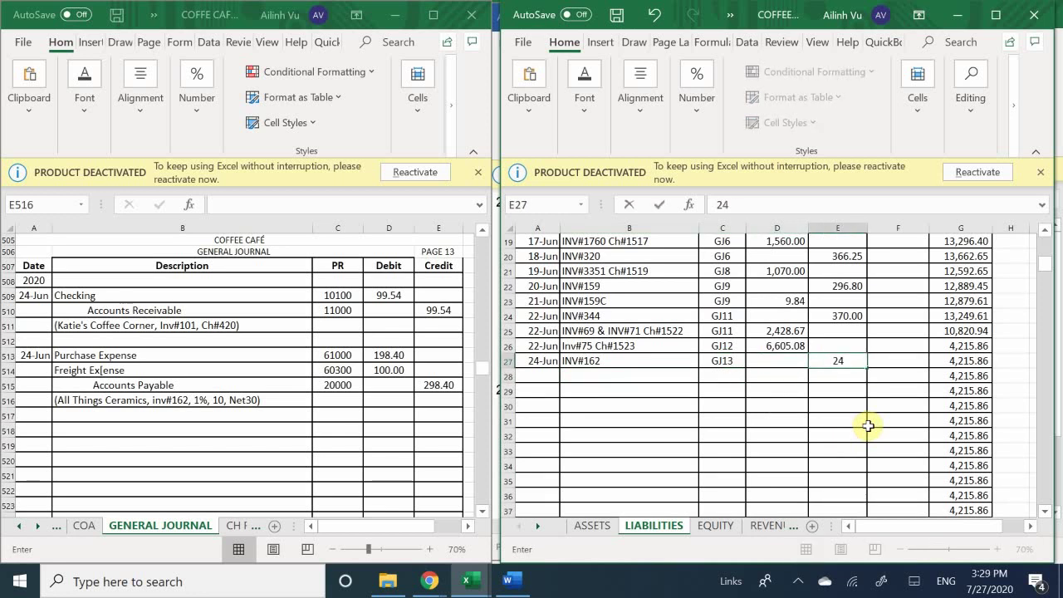
pyautogui.press('BackSpace')
pyautogui.write('98')
pyautogui.press('BackSpace')
pyautogui.press('BackSpace')
pyautogui.press('BackSpace')
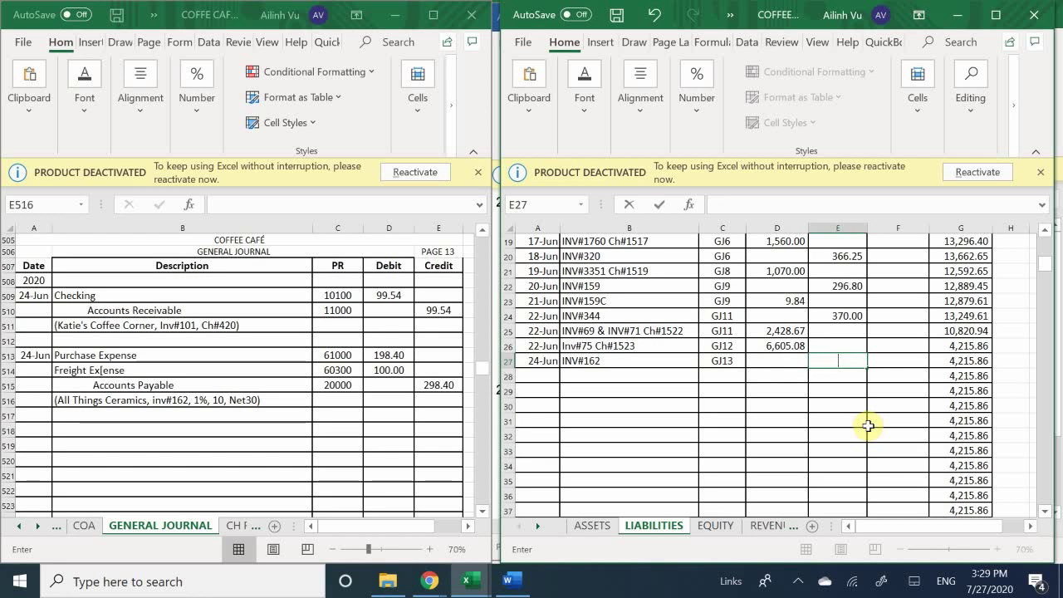
pyautogui.write('298.40')
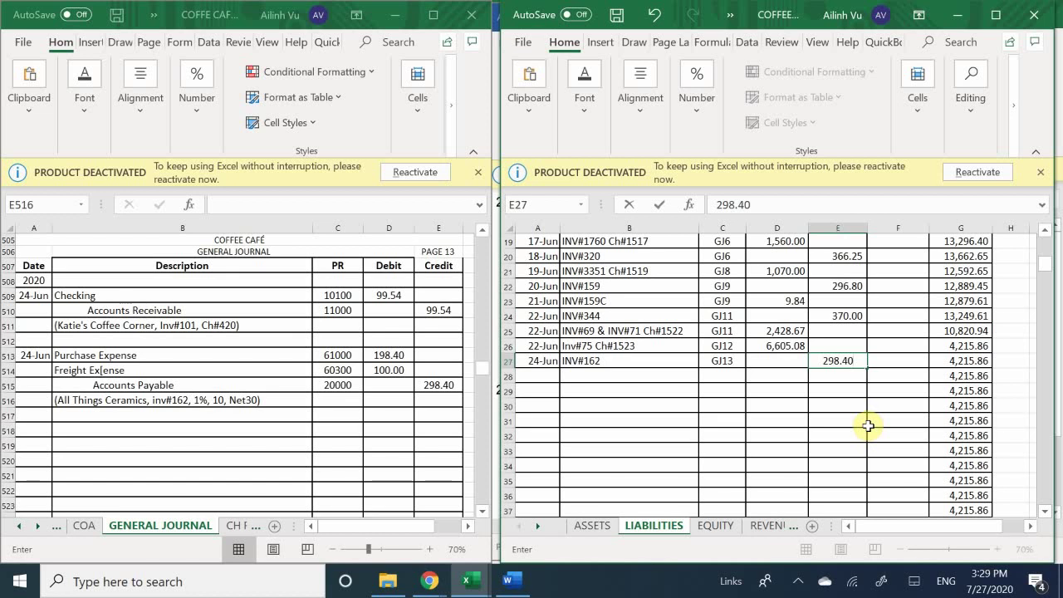
pyautogui.press('Return')
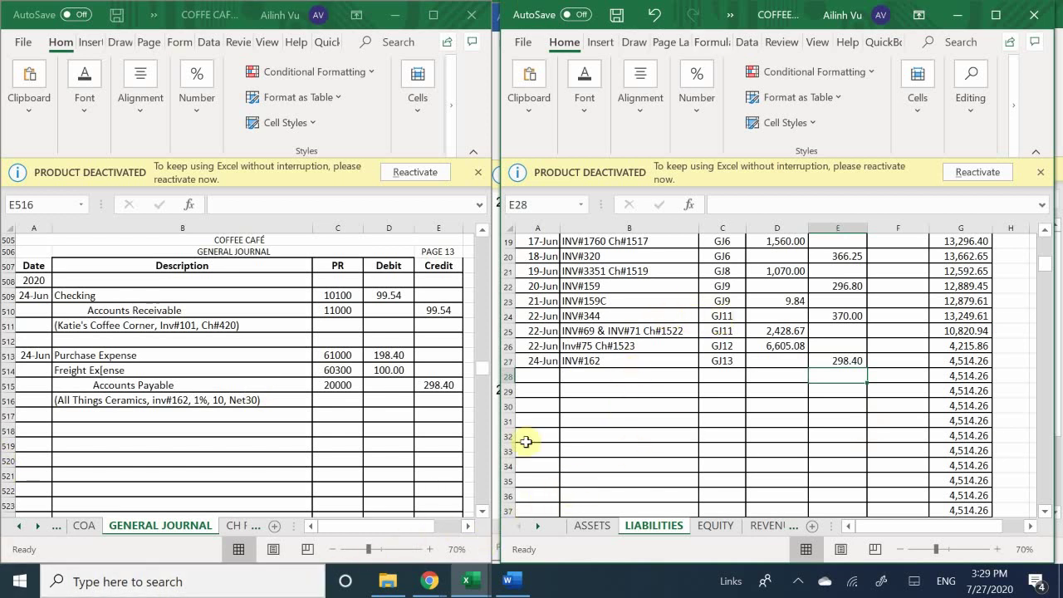
# Switch to the COFFEE CAFE SUBSIDIARY LEDGER workbook and go to the All Things Ceramic account on the VENDORS sheet
pyautogui.moveTo(473, 585)
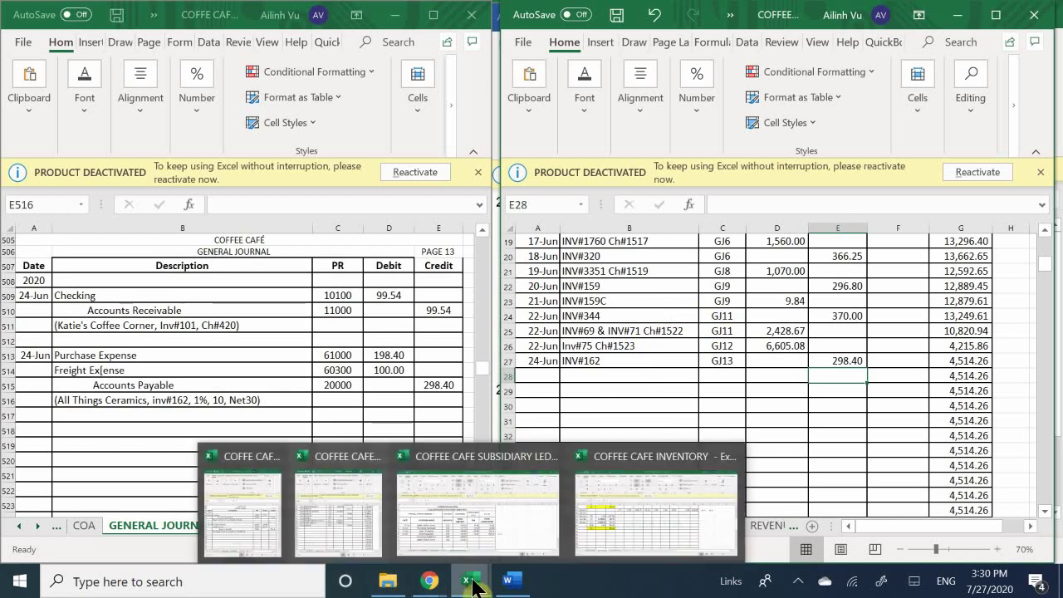
pyautogui.click(480, 507)
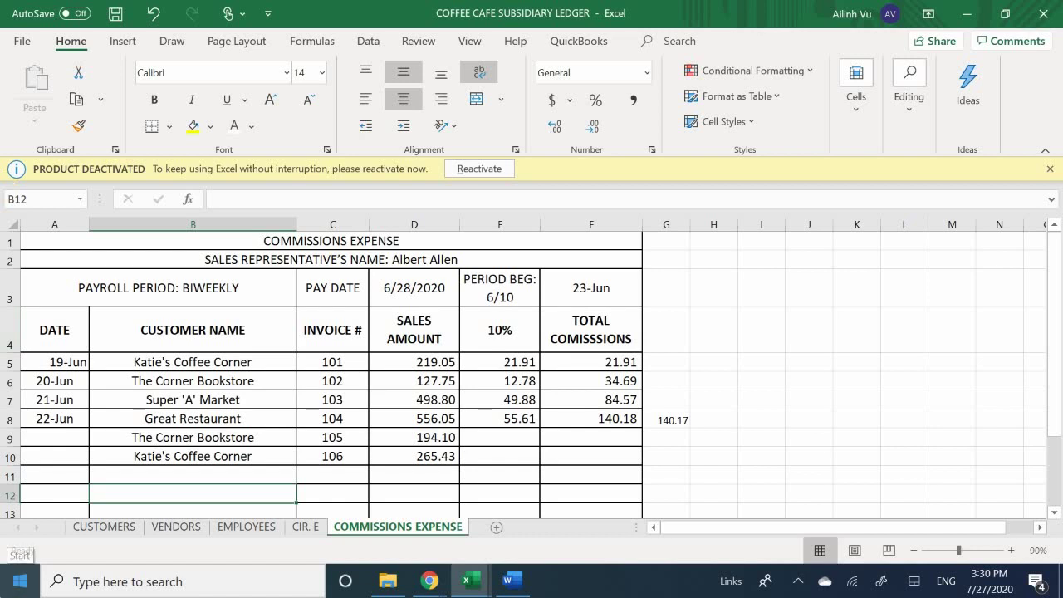
pyautogui.click(164, 530)
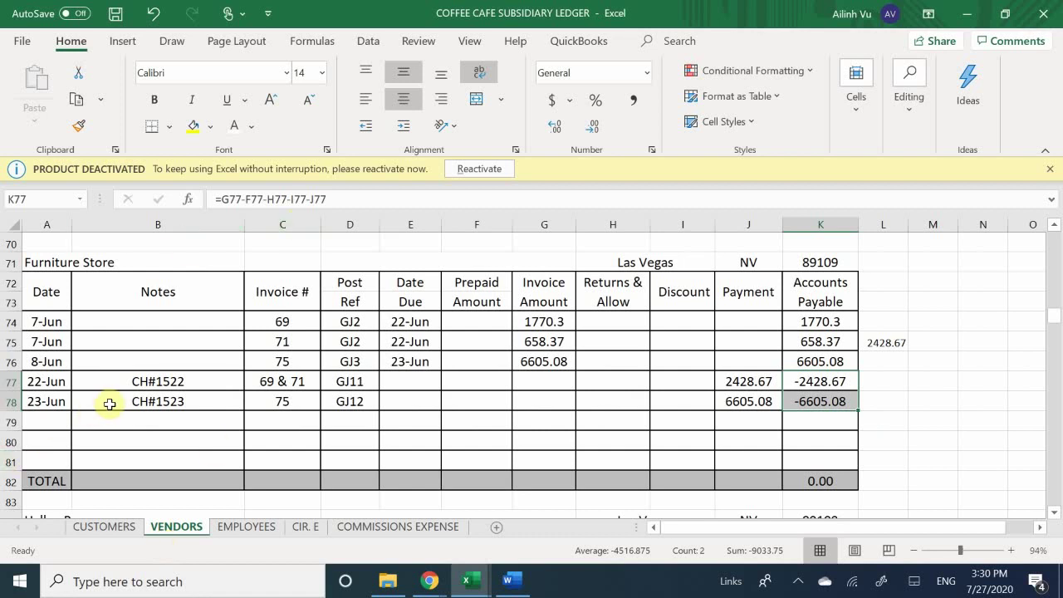
pyautogui.scroll(10, 110, 404)
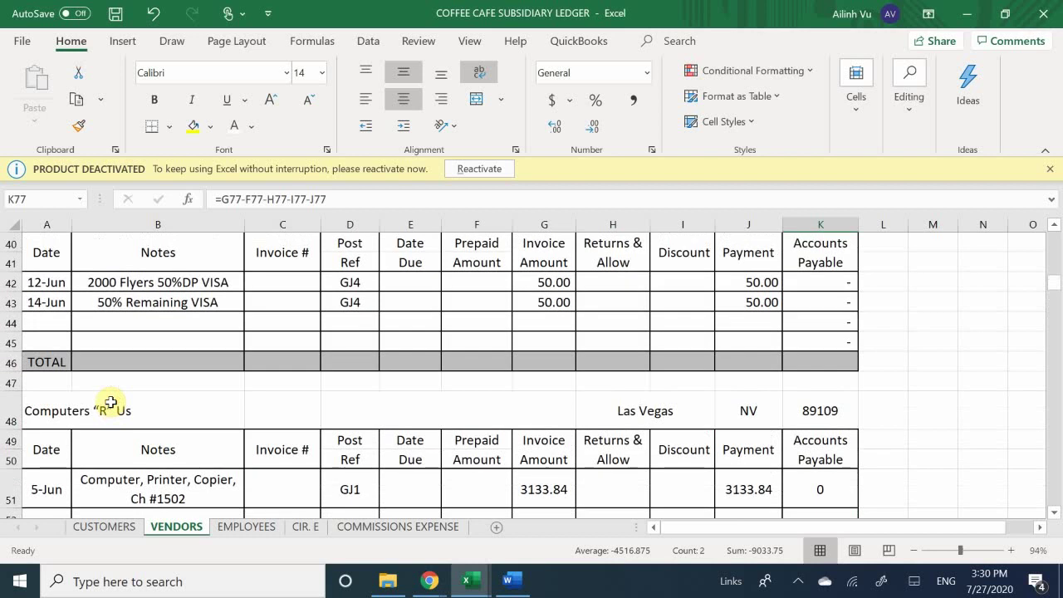
pyautogui.scroll(13, 111, 403)
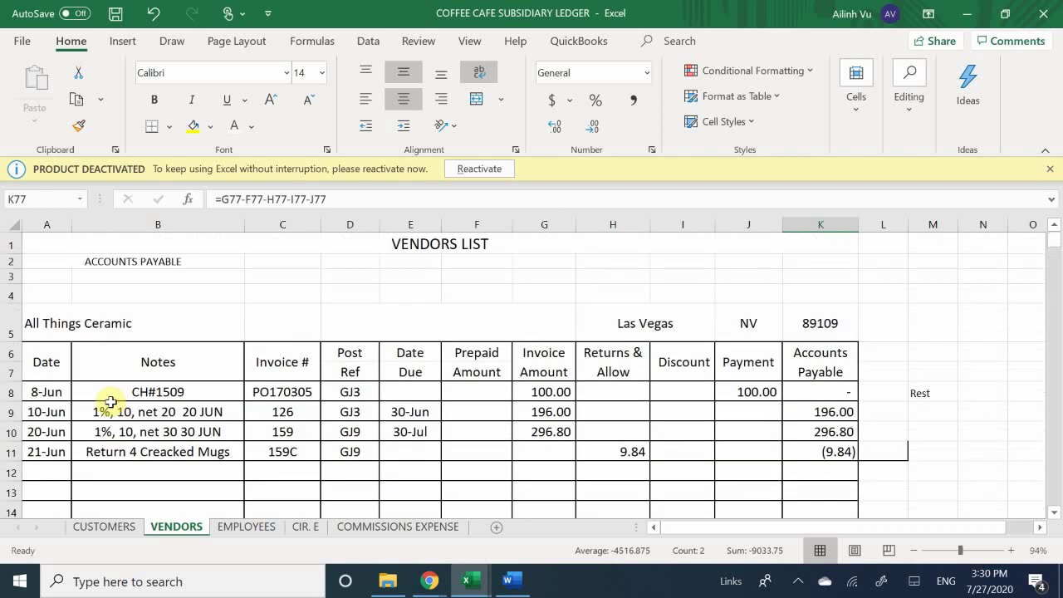
pyautogui.scroll(-14, 110, 403)
pyautogui.scroll(14, 111, 404)
pyautogui.scroll(-2, 111, 405)
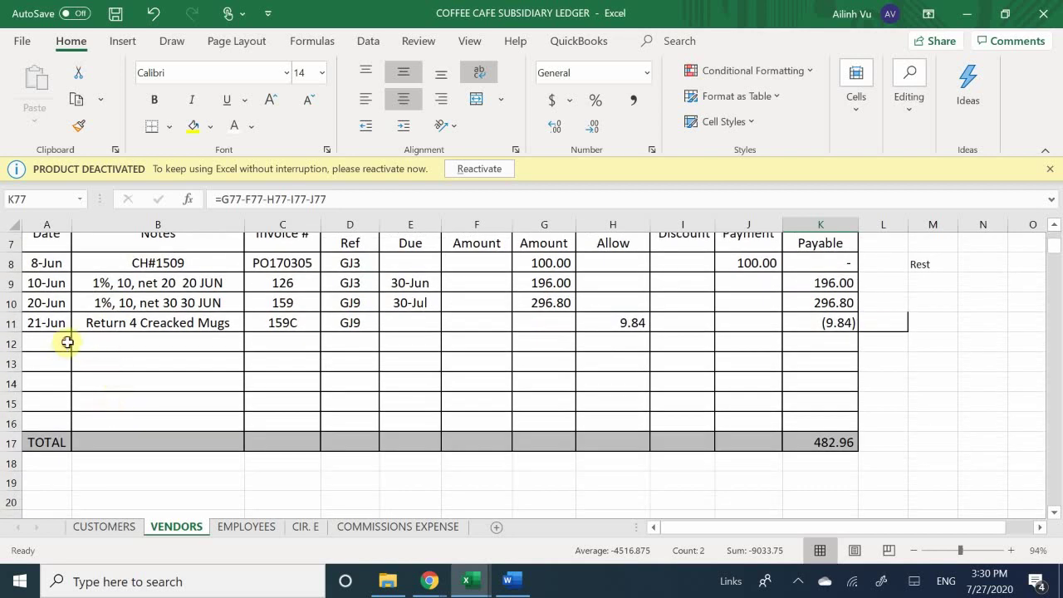
# Enter the date 6/24 in row 12 of the All Things Ceramic vendor account
pyautogui.click(65, 343)
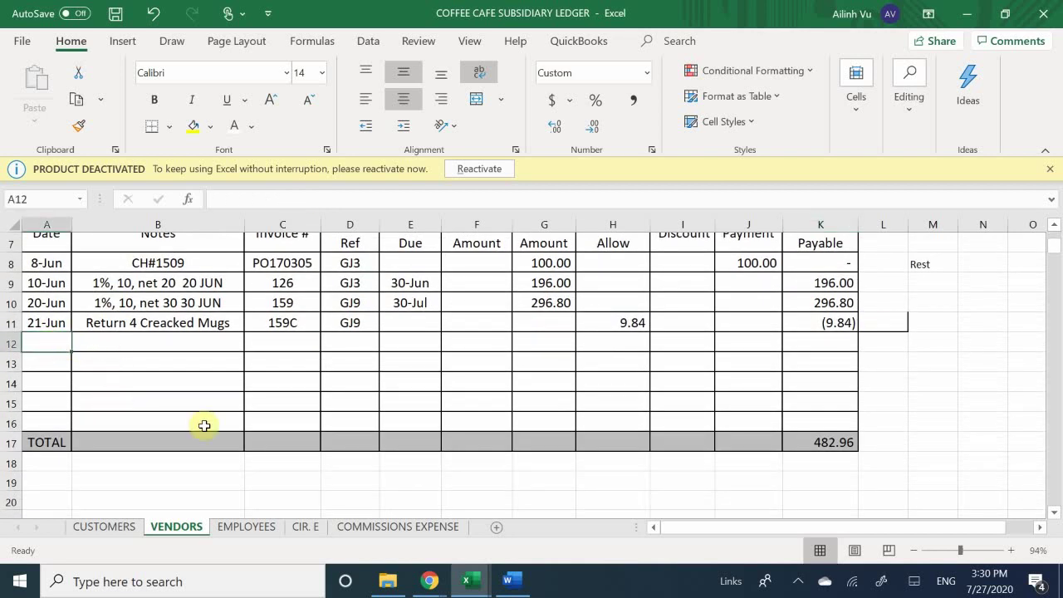
pyautogui.write('6')
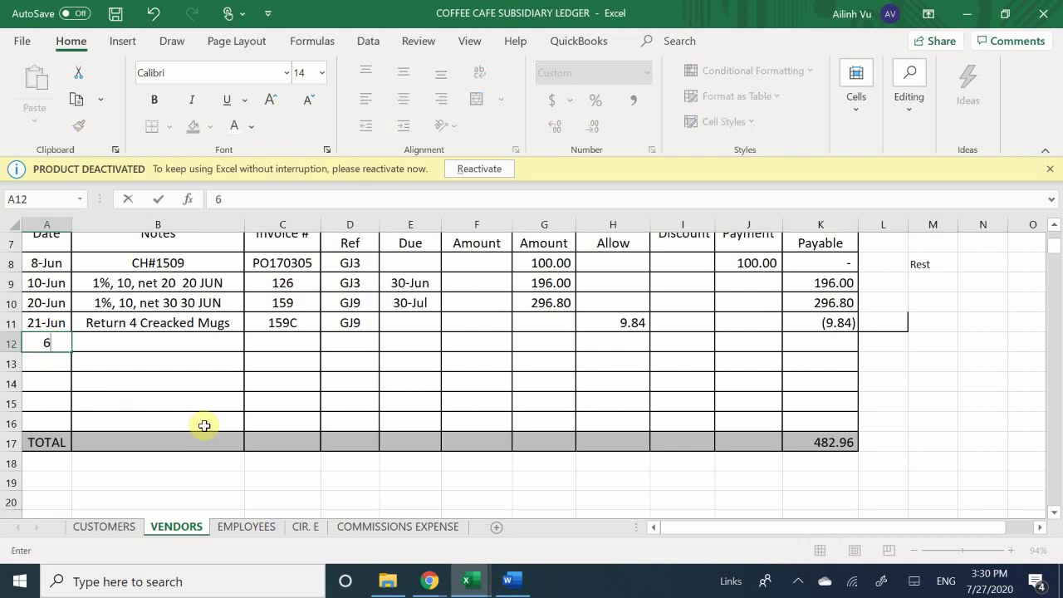
pyautogui.write('/24')
pyautogui.press('Return')
# Enter the payment terms "1%, 10, Net 30 04 JUL" as the note for the 24 June All Things Ceramic line
pyautogui.press('Up')
pyautogui.press('Right')
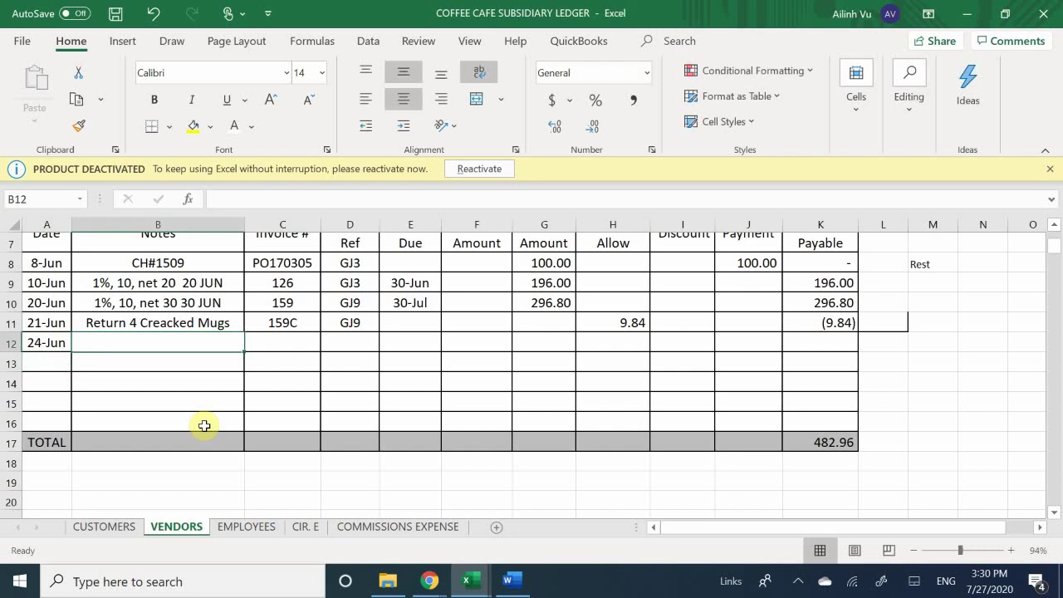
pyautogui.write('1')
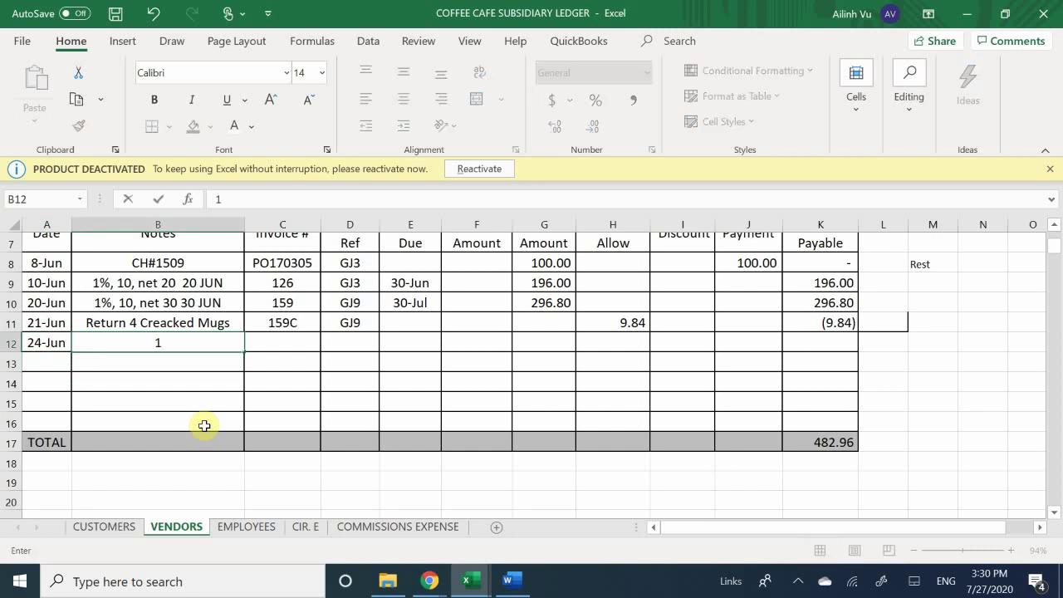
pyautogui.write('#')
pyautogui.press('BackSpace')
pyautogui.write('$')
pyautogui.press('BackSpace')
pyautogui.write('%')
pyautogui.write('.,')
pyautogui.press('BackSpace')
pyautogui.press('BackSpace')
pyautogui.write('m')
pyautogui.press('BackSpace')
pyautogui.write('m')
pyautogui.press('BackSpace')
pyautogui.write(', 10, Net ')
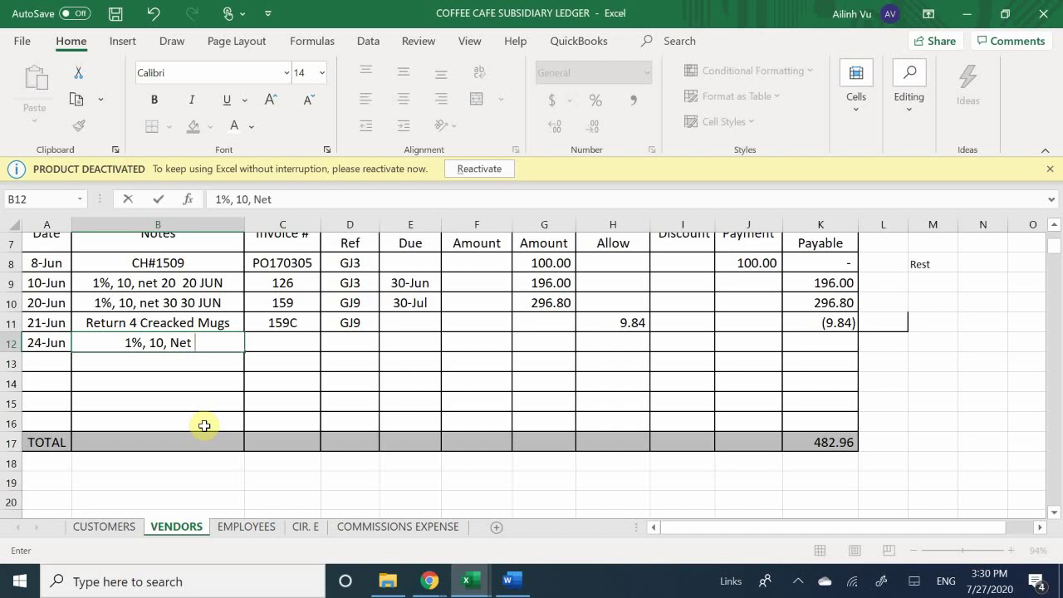
pyautogui.write('30 ')
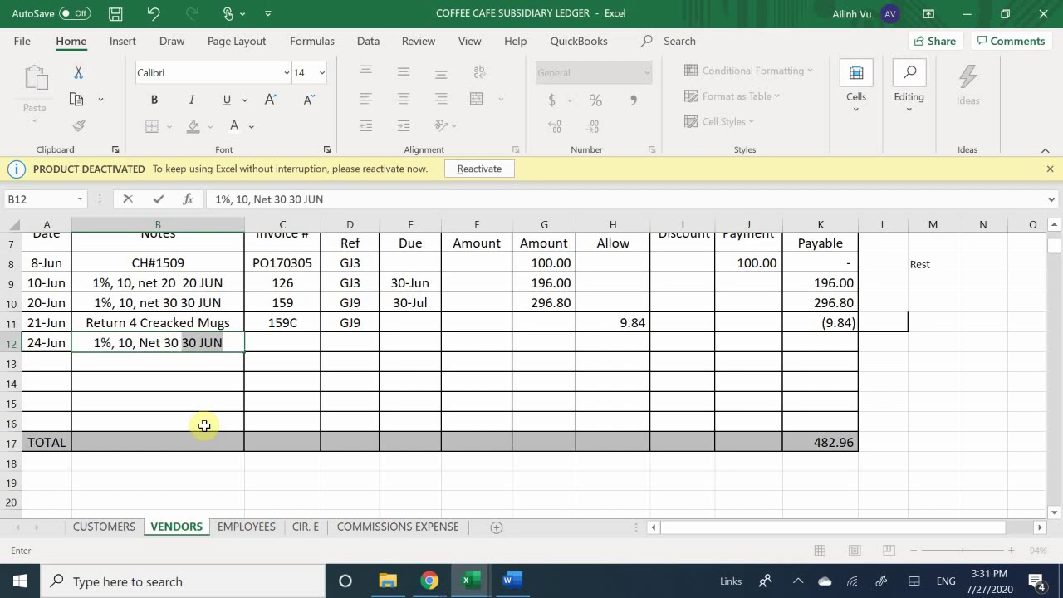
pyautogui.write(' 07')
pyautogui.press('BackSpace')
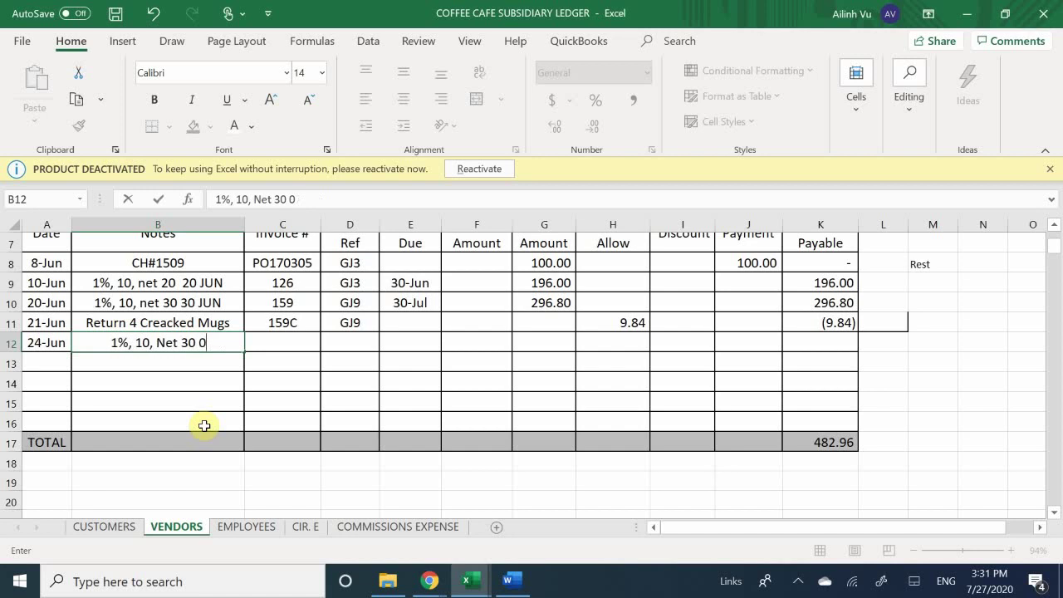
pyautogui.write('4')
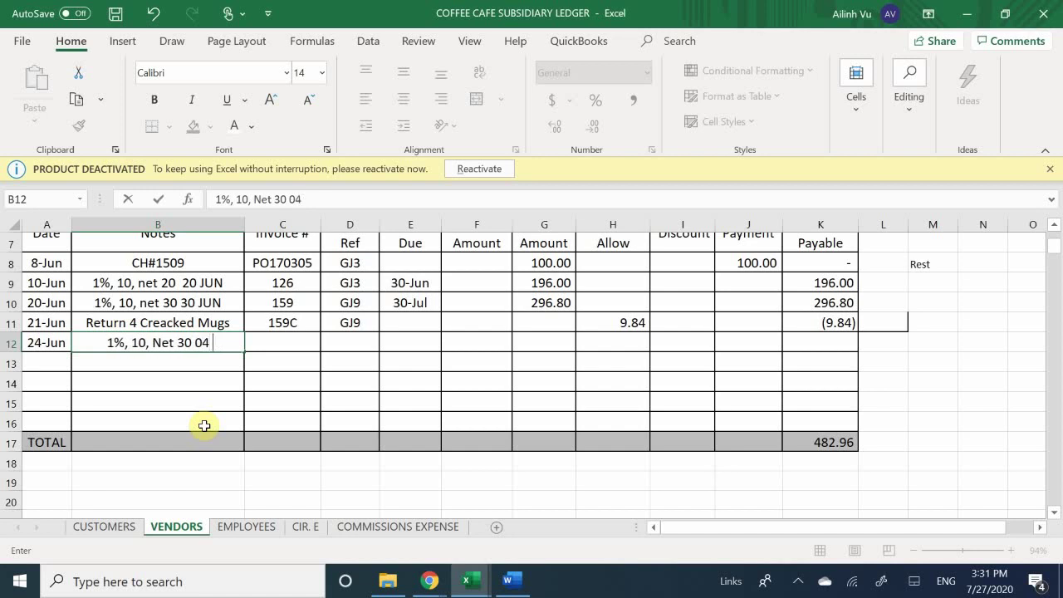
pyautogui.write(' JUL')
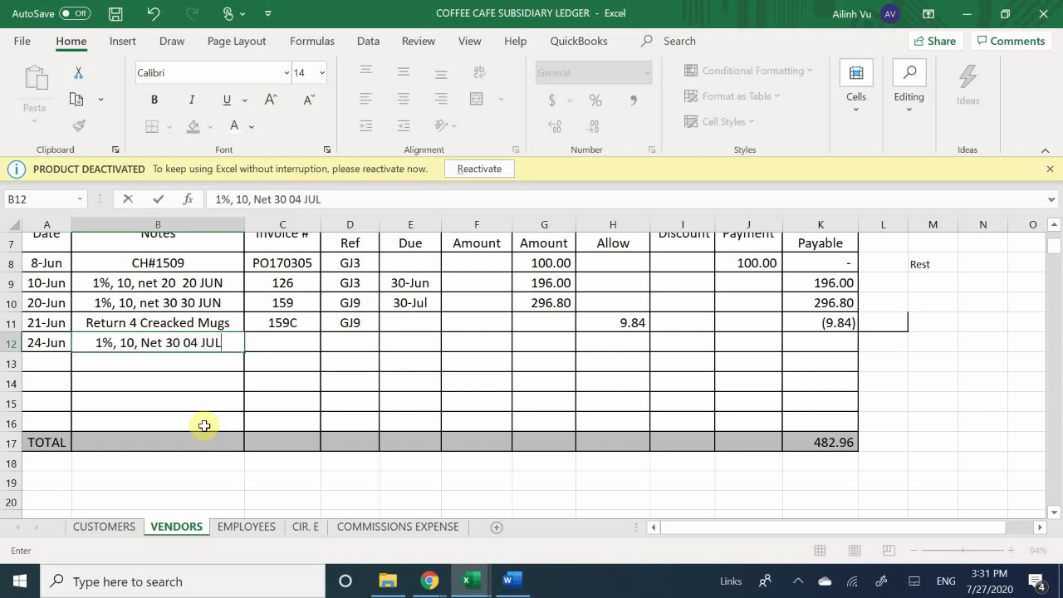
# Give the 24 June All Things Ceramic line invoice number 162 and post reference GJ13
pyautogui.press('Tab')
pyautogui.write('162')
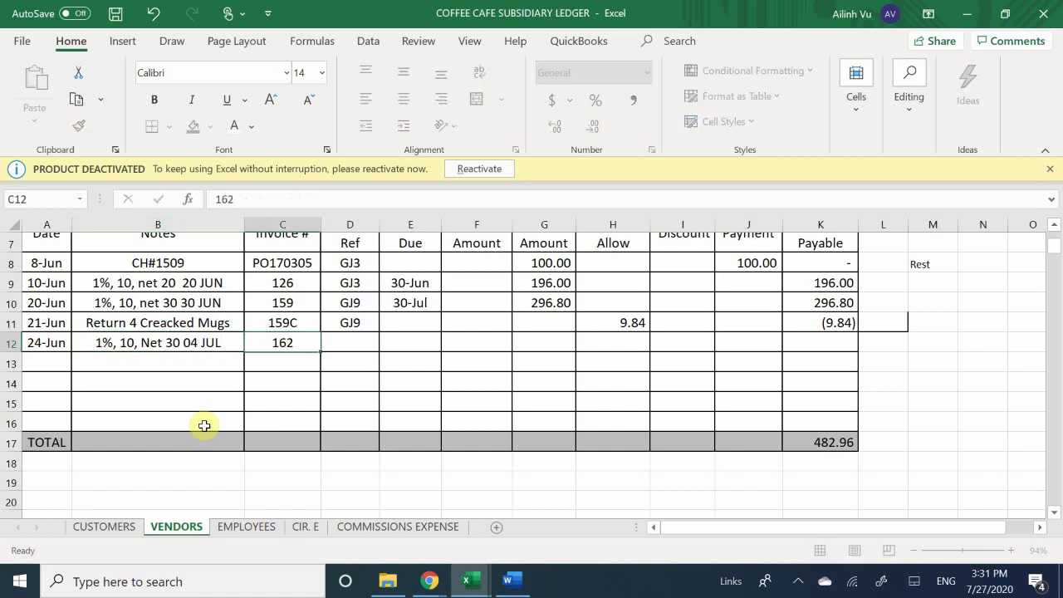
pyautogui.press('Tab')
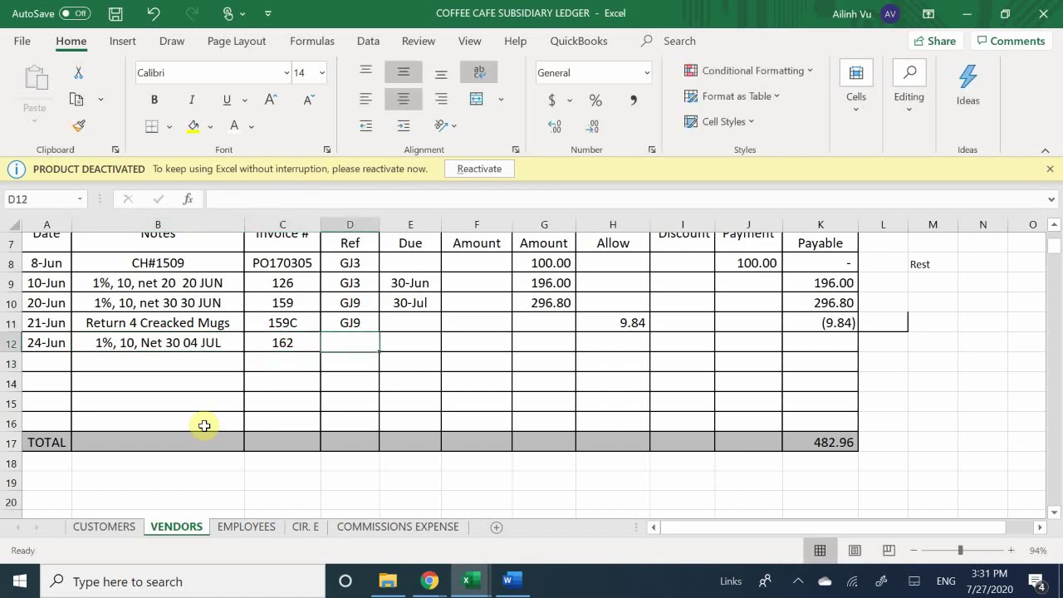
pyautogui.write('GJ13')
pyautogui.press('Down')
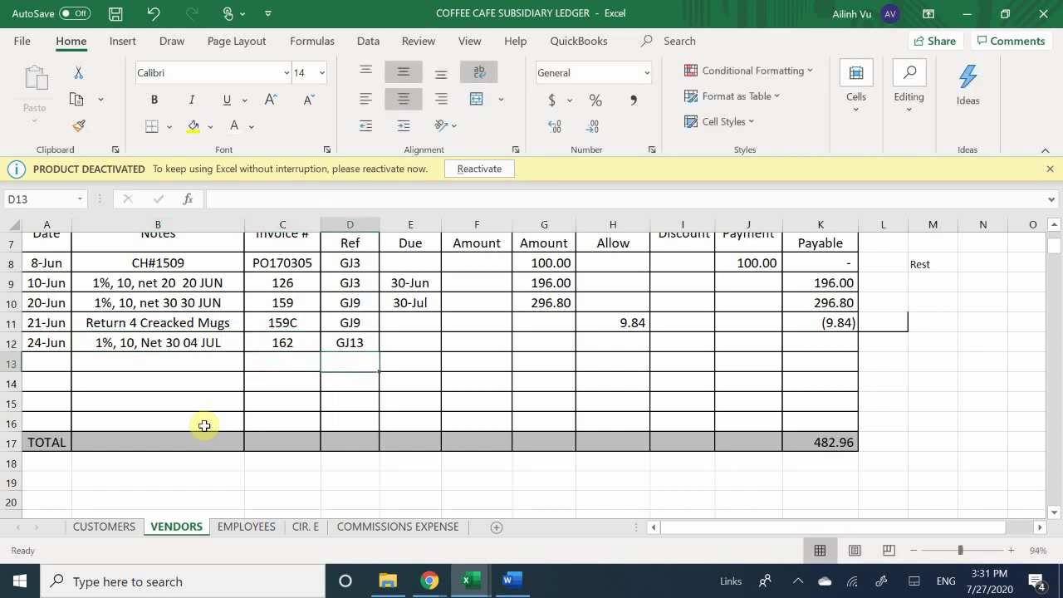
# Enter an invoice amount of 298.40 for the 24 June All Things Ceramic line in G12
pyautogui.press('Up')
pyautogui.press('Right')
pyautogui.press('Right')
pyautogui.press('Right')
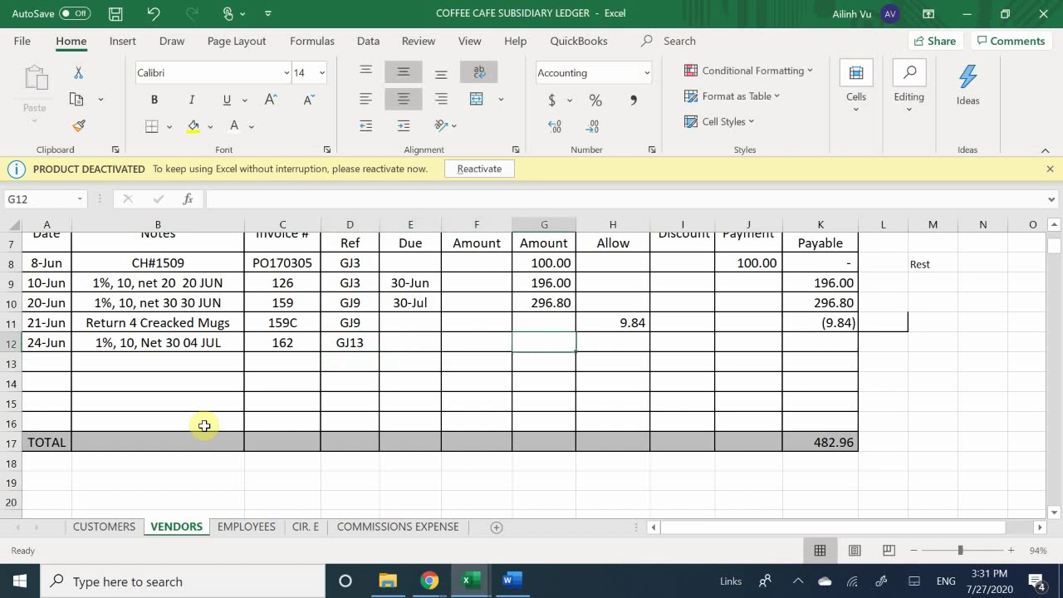
pyautogui.write('298.4')
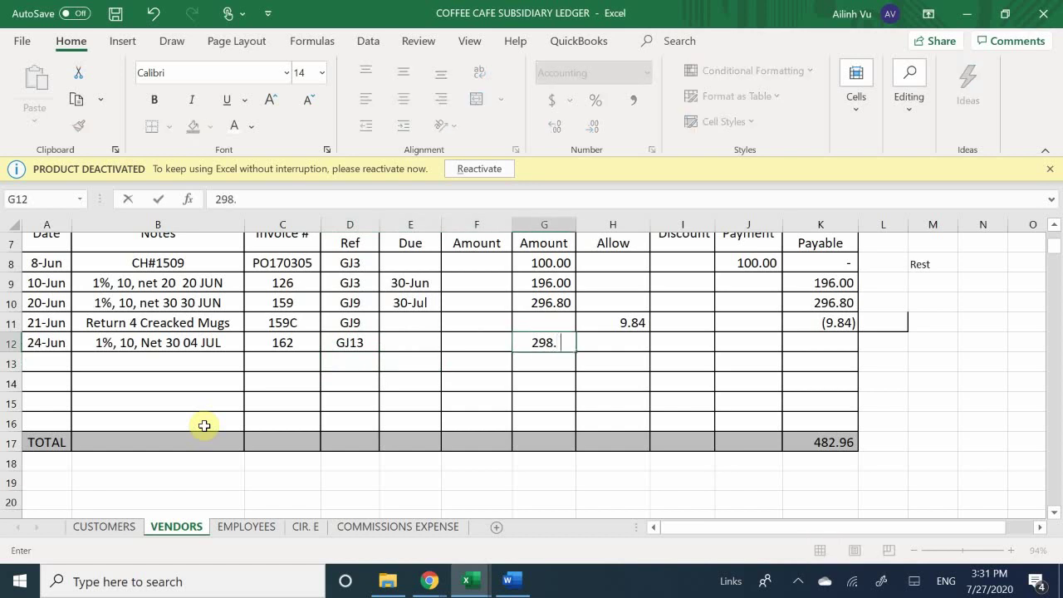
pyautogui.press('Return')
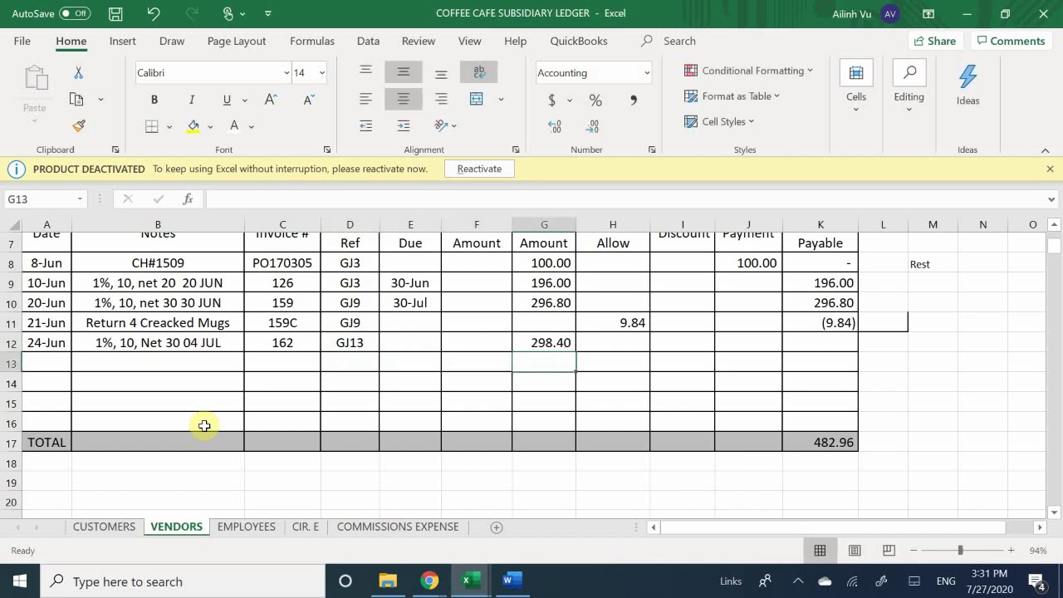
# Copy the payable formula from K11 down to K12 for the 24 June All Things Ceramic line
pyautogui.press('Right')
pyautogui.press('Right')
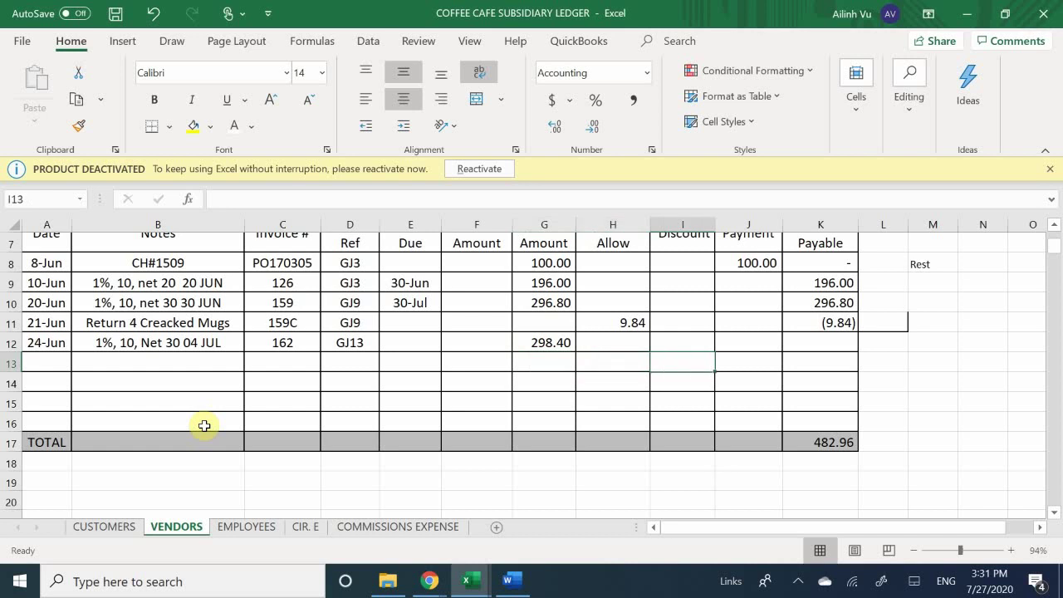
pyautogui.press('Up')
pyautogui.press('Right')
pyautogui.press('Right')
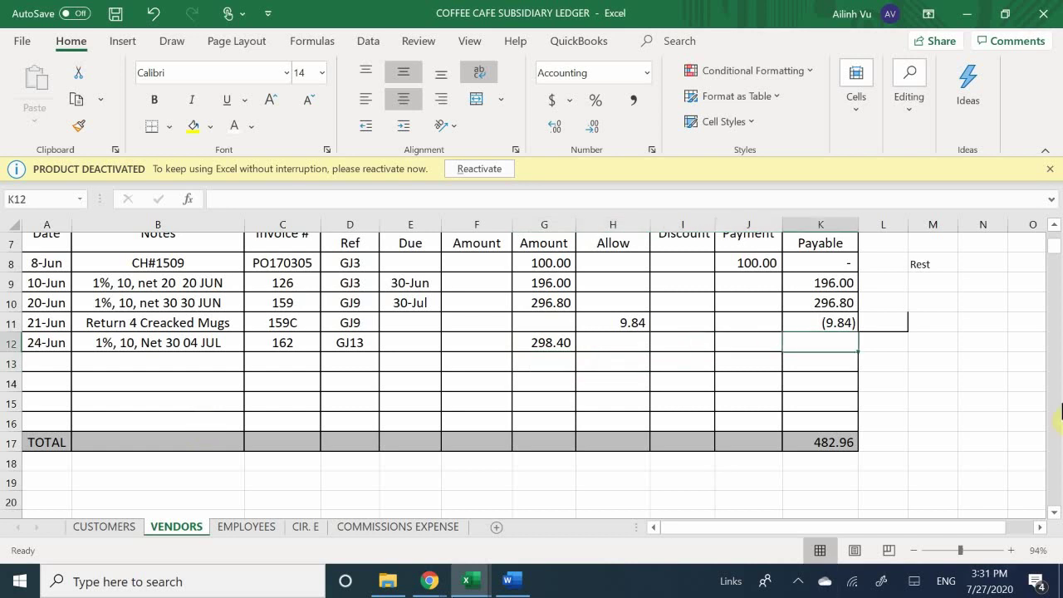
pyautogui.click(842, 324)
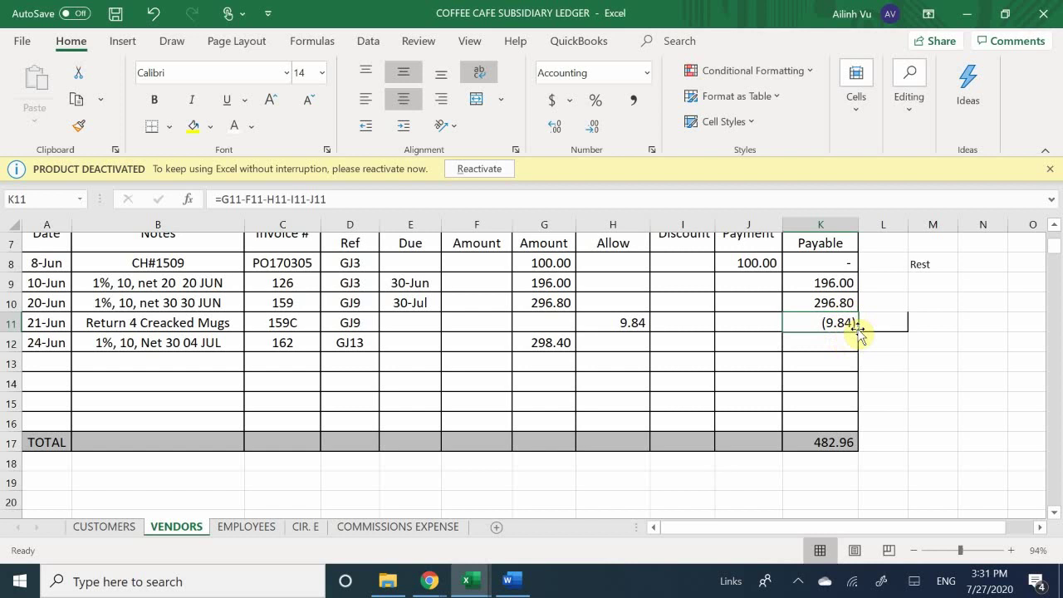
pyautogui.moveTo(858, 331); pyautogui.dragTo(855, 353)
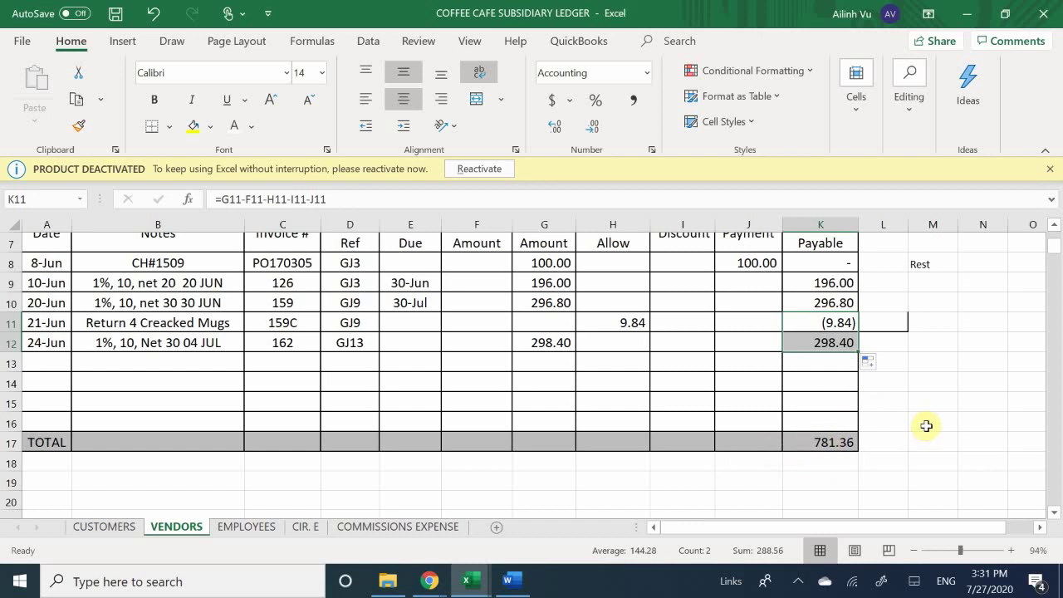
pyautogui.click(817, 356)
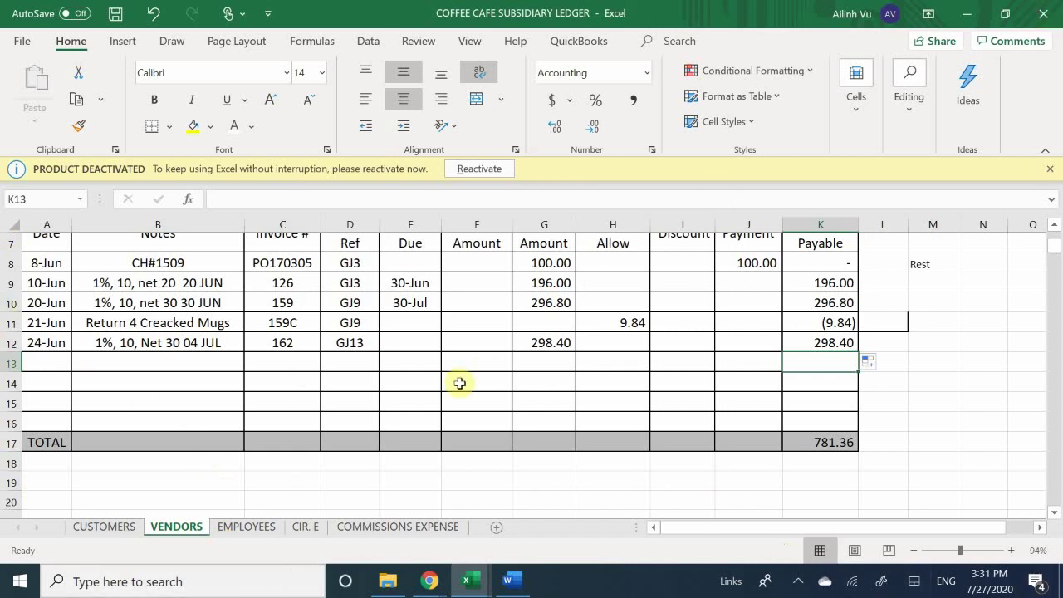
# Enter the due date 7/24 for the 24 June All Things Ceramic line in E12
pyautogui.click(405, 349)
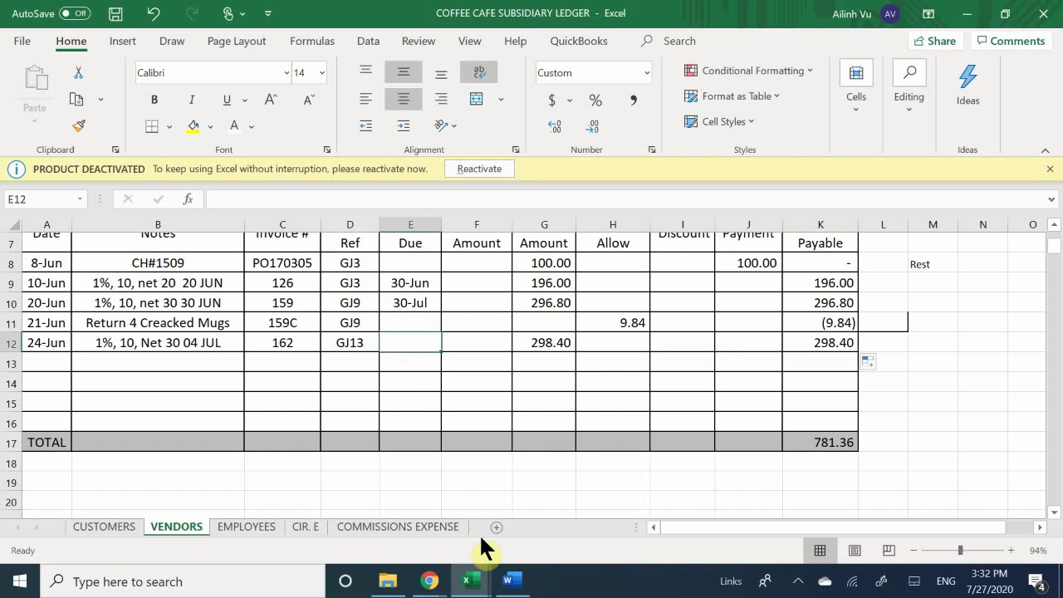
pyautogui.write('7/2')
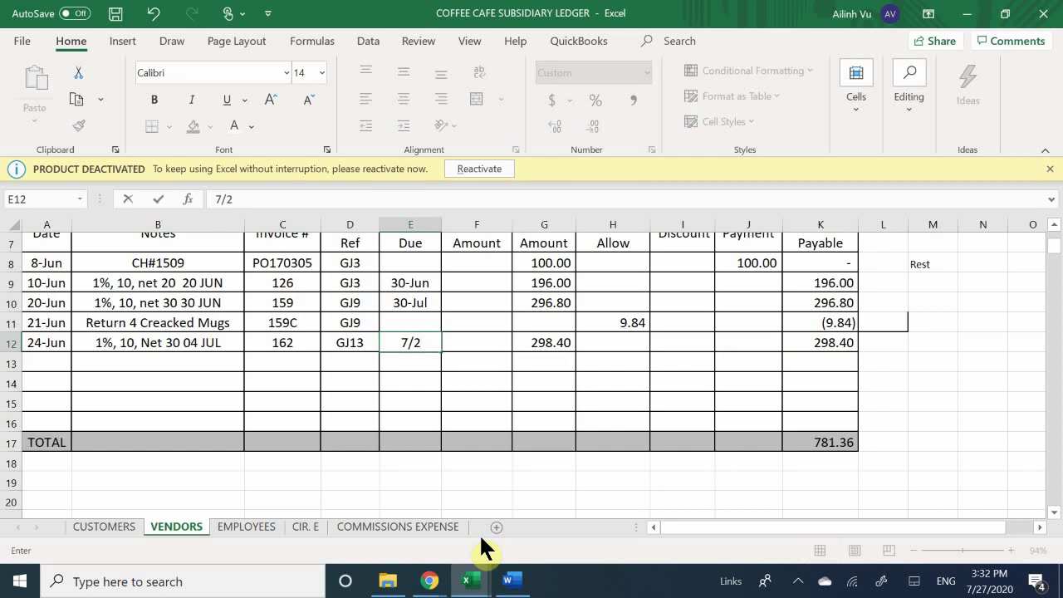
pyautogui.press('Return')
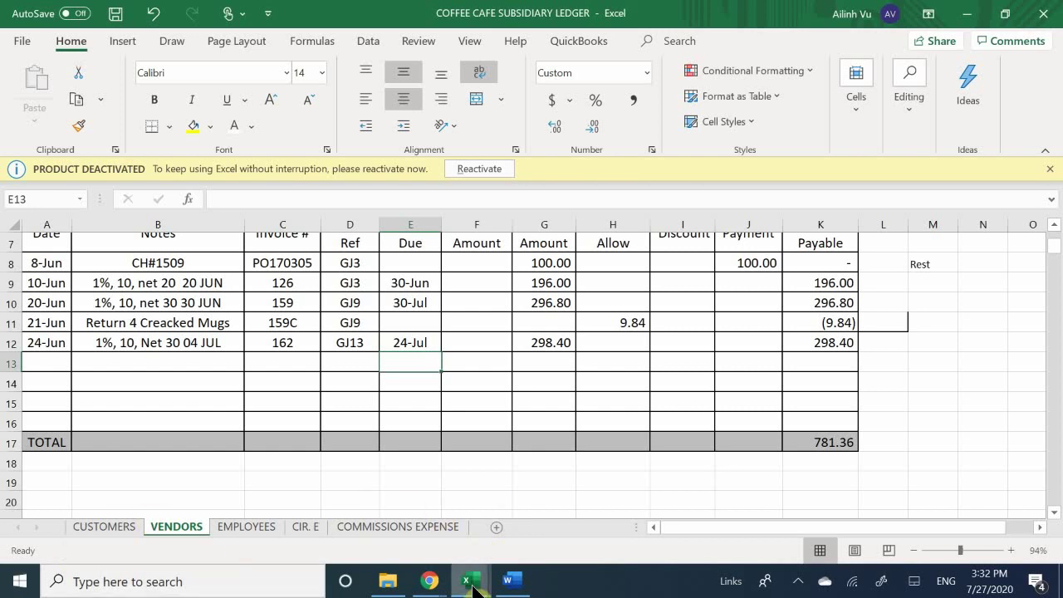
# Switch to the COFFEE CAFE INVENTORY workbook and open its COFFEE MUGS sheet at the purchases table
pyautogui.moveTo(474, 588)
pyautogui.click(652, 497)
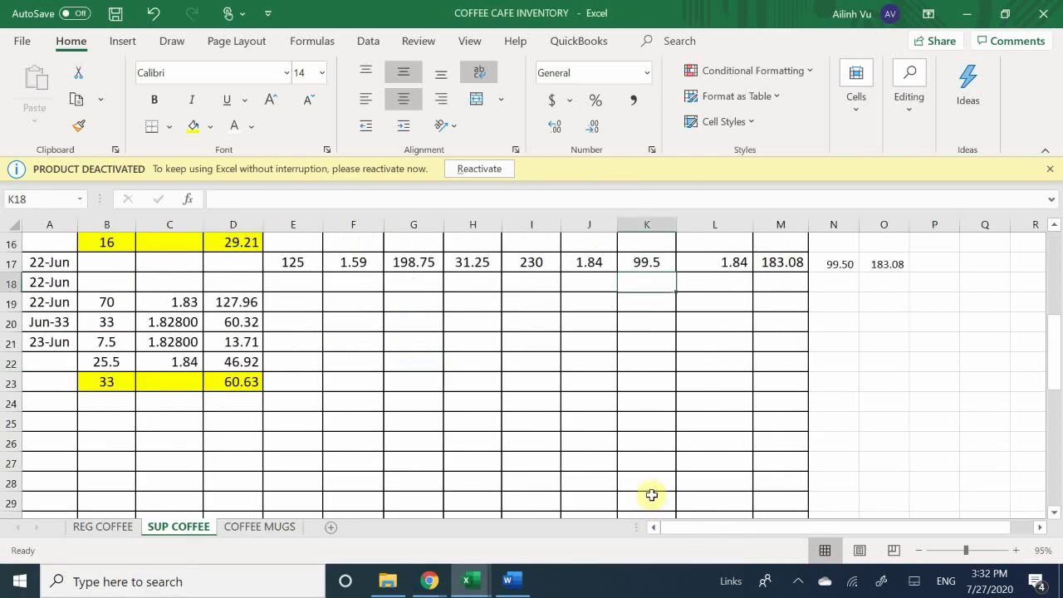
pyautogui.click(260, 527)
pyautogui.scroll(3, 238, 424)
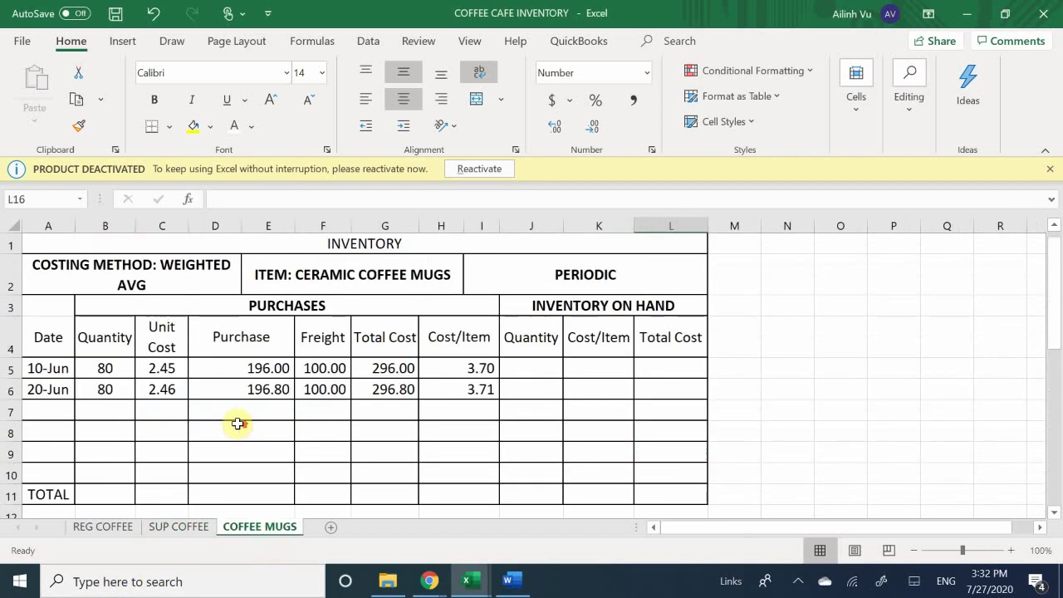
pyautogui.scroll(-1, 224, 385)
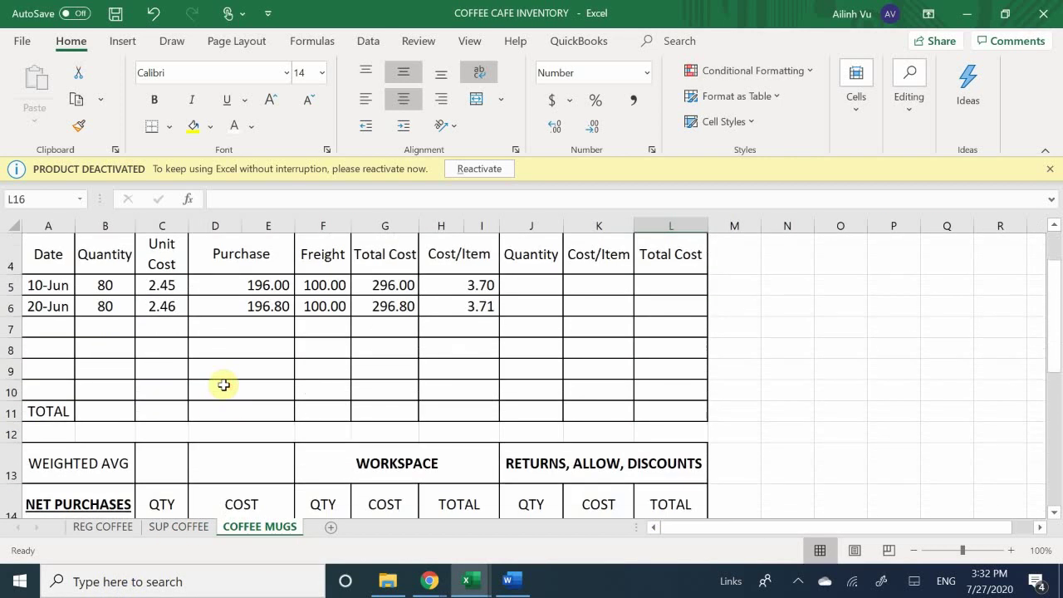
# Enter the date 6/24 and a quantity of 80 in row 7 of the coffee mug purchases table
pyautogui.click(54, 336)
pyautogui.scroll(1, 38, 336)
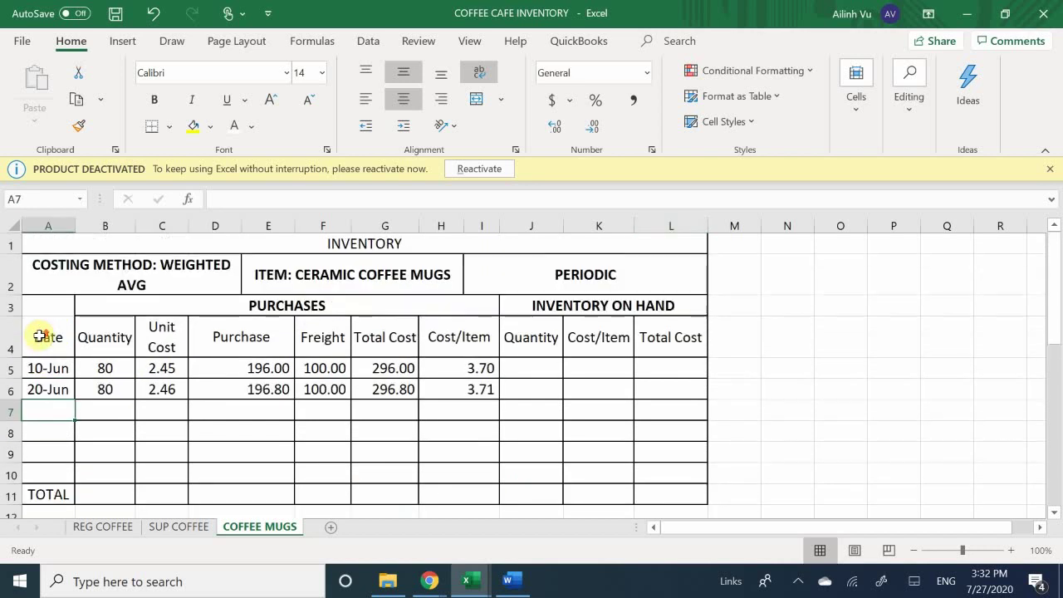
pyautogui.scroll(-1, 38, 335)
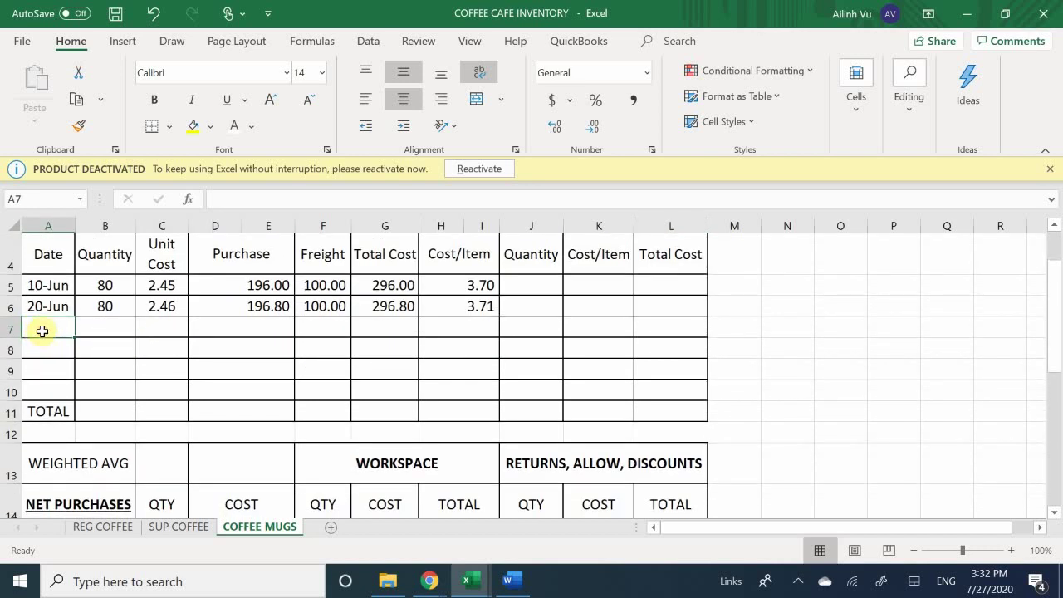
pyautogui.write('6/')
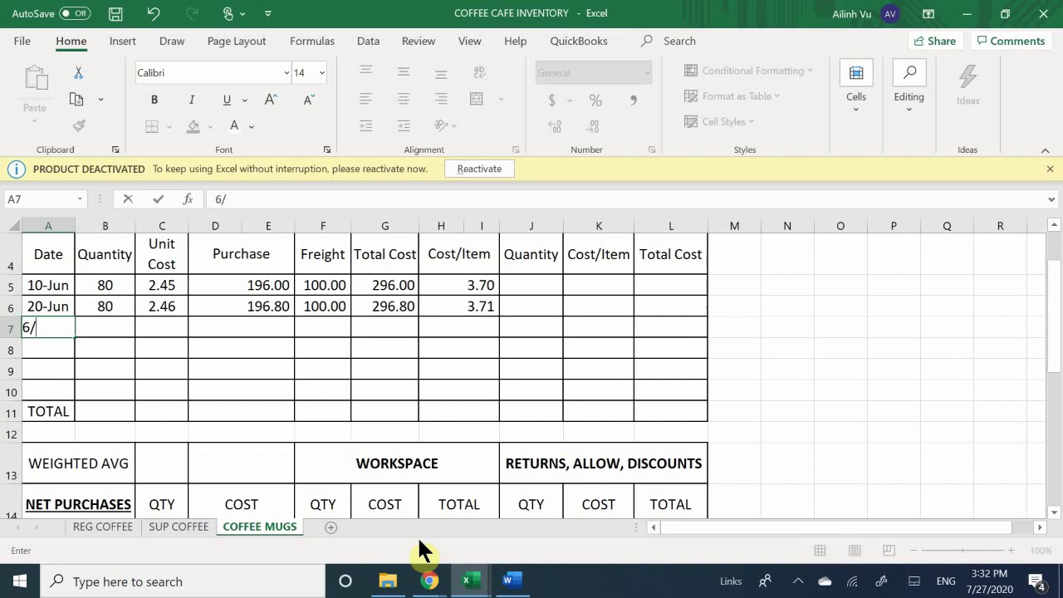
pyautogui.write('24')
pyautogui.press('Return')
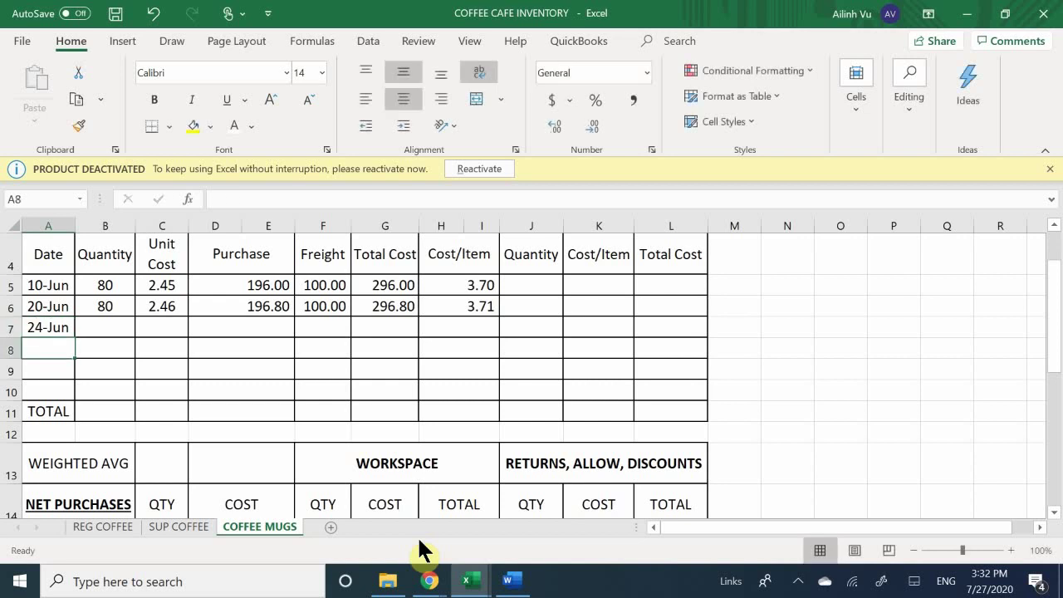
pyautogui.press('Right')
pyautogui.press('Up')
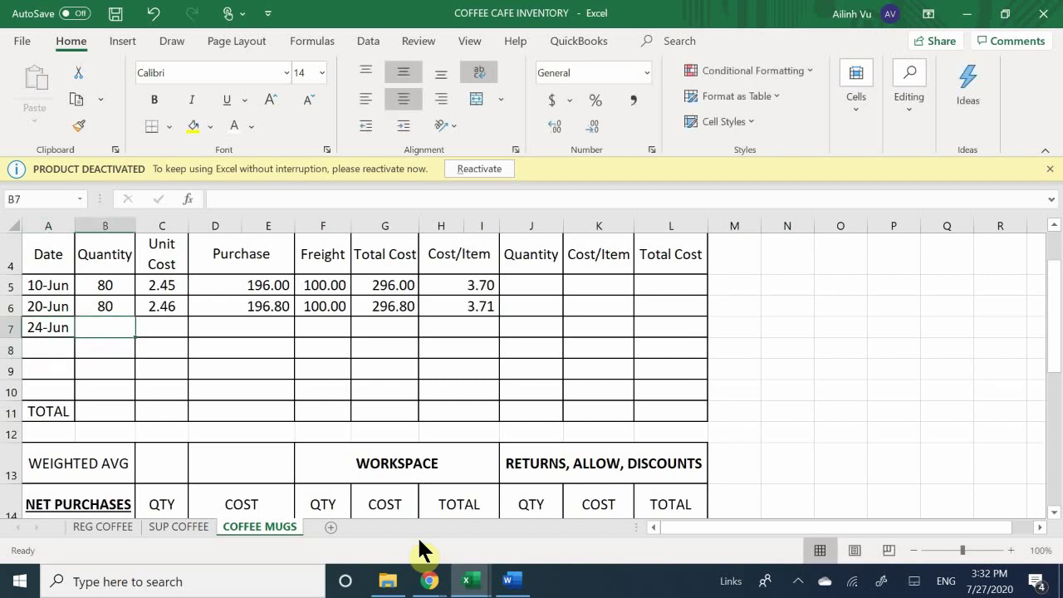
pyautogui.write('80')
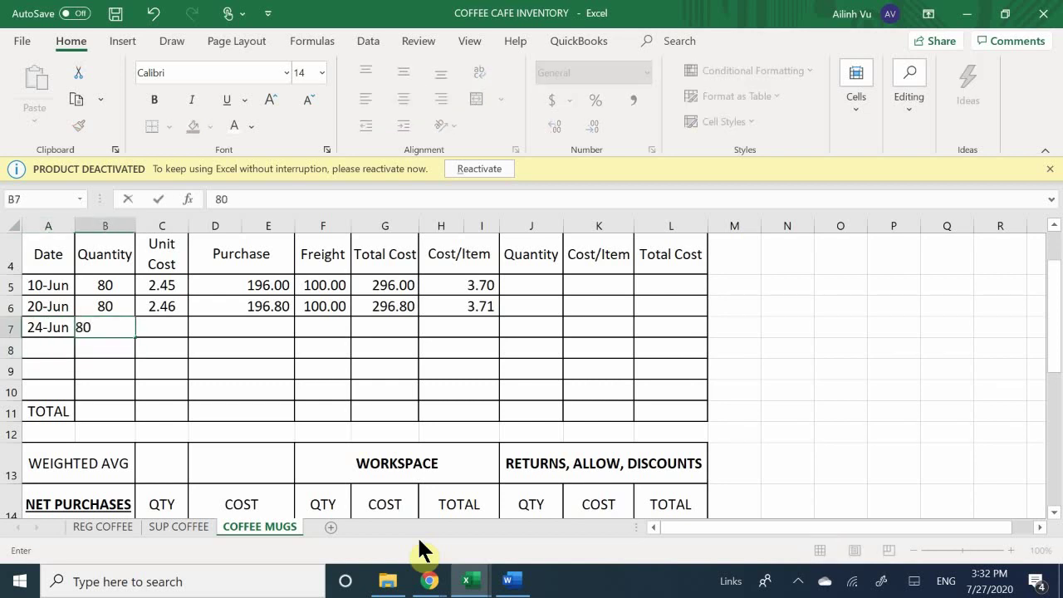
pyautogui.press('Return')
# Enter a purchase amount of 198.40 for the 24 June mugs in D7
pyautogui.press('Right')
pyautogui.press('Up')
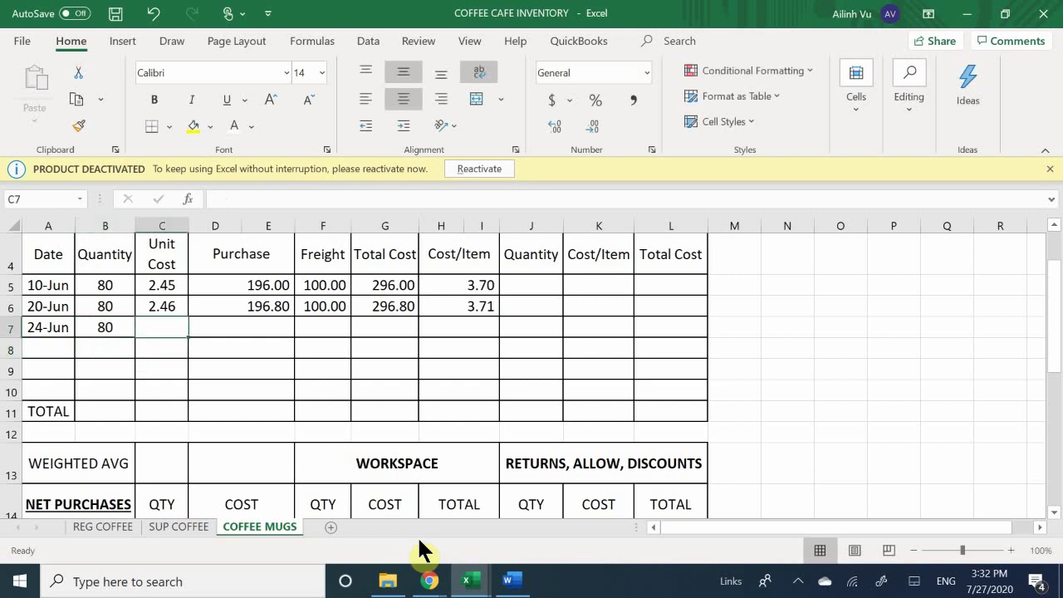
pyautogui.press('Right')
pyautogui.write('=1')
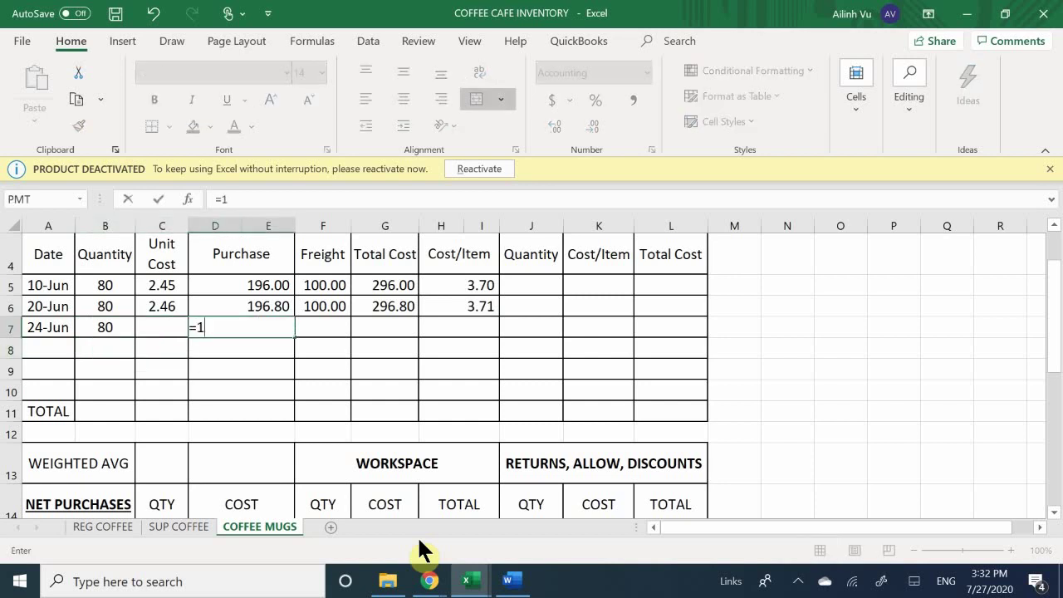
pyautogui.write('98.40')
# Calculate the 24 June unit cost in C7 with the formula =D7/B7
pyautogui.press('Left')
pyautogui.write('=D7*')
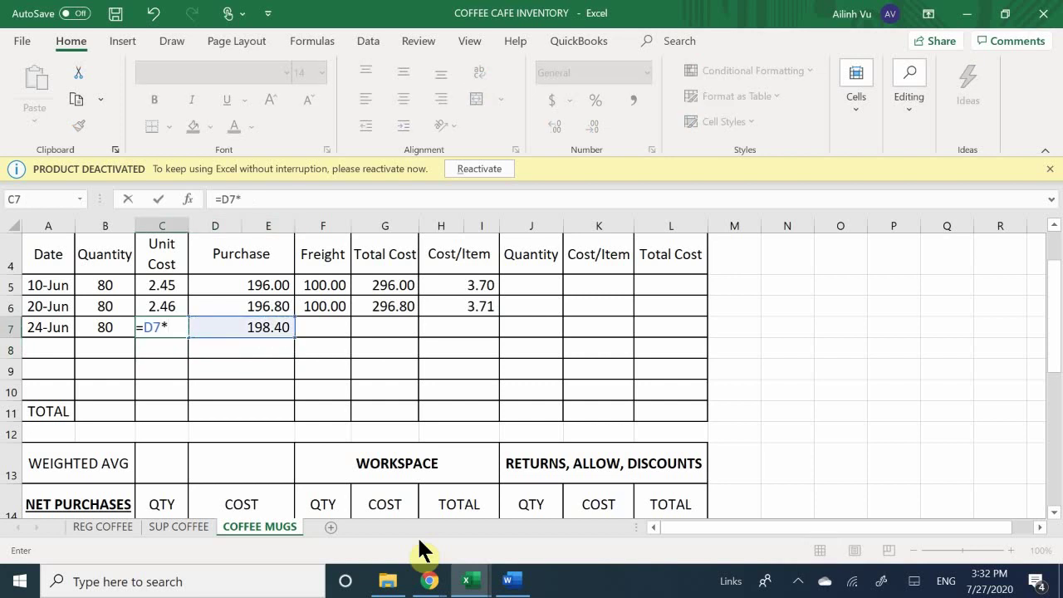
pyautogui.press('BackSpace')
pyautogui.write('/')
pyautogui.press('Left')
pyautogui.press('Left')
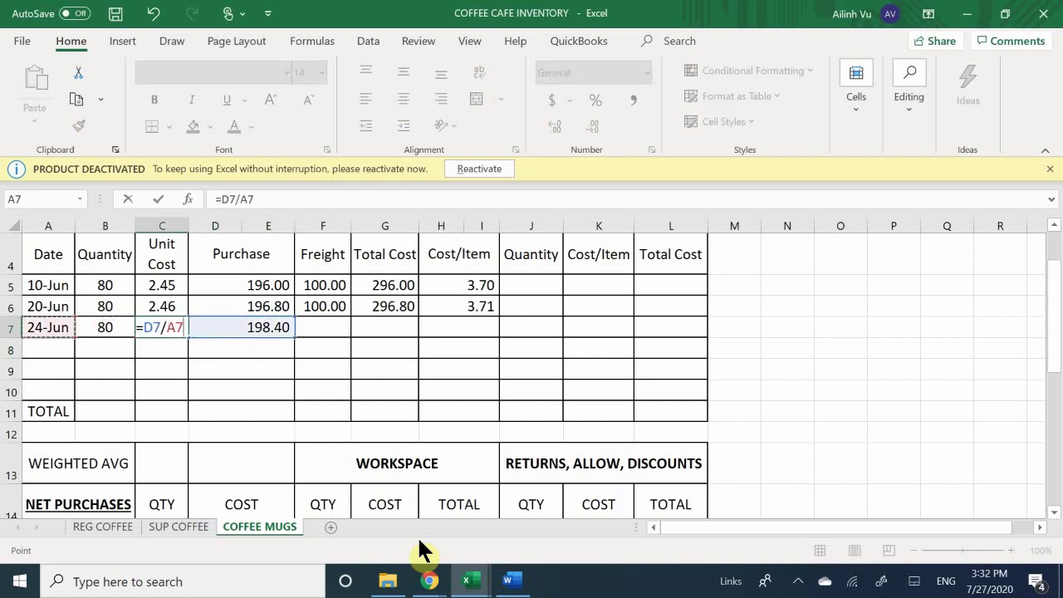
pyautogui.press('Right')
pyautogui.press('Return')
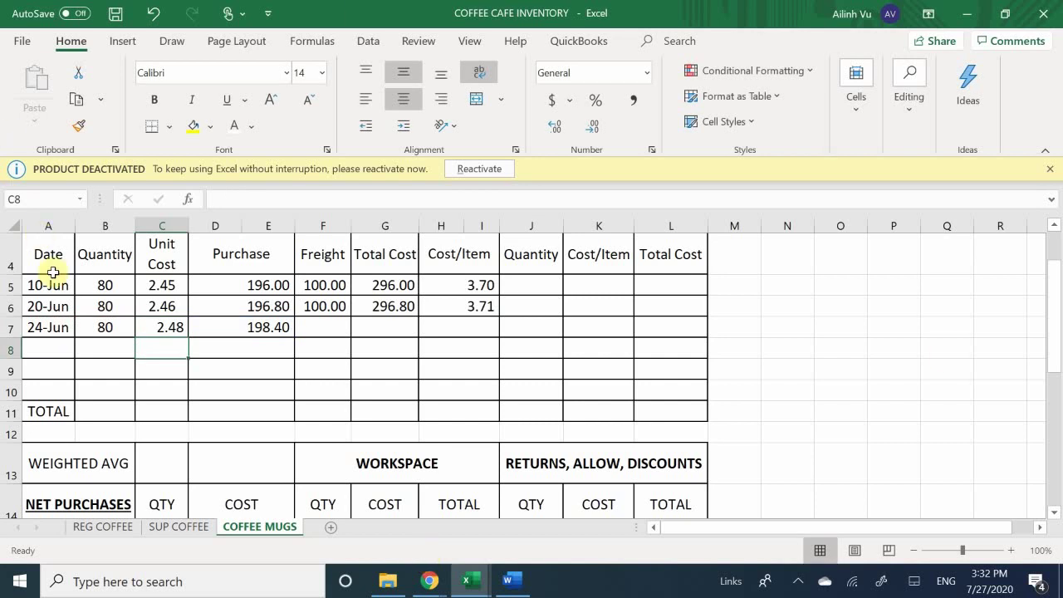
# Turn off the horizontal centring and middle alignment of the 24 June unit cost in C7
pyautogui.click(156, 325)
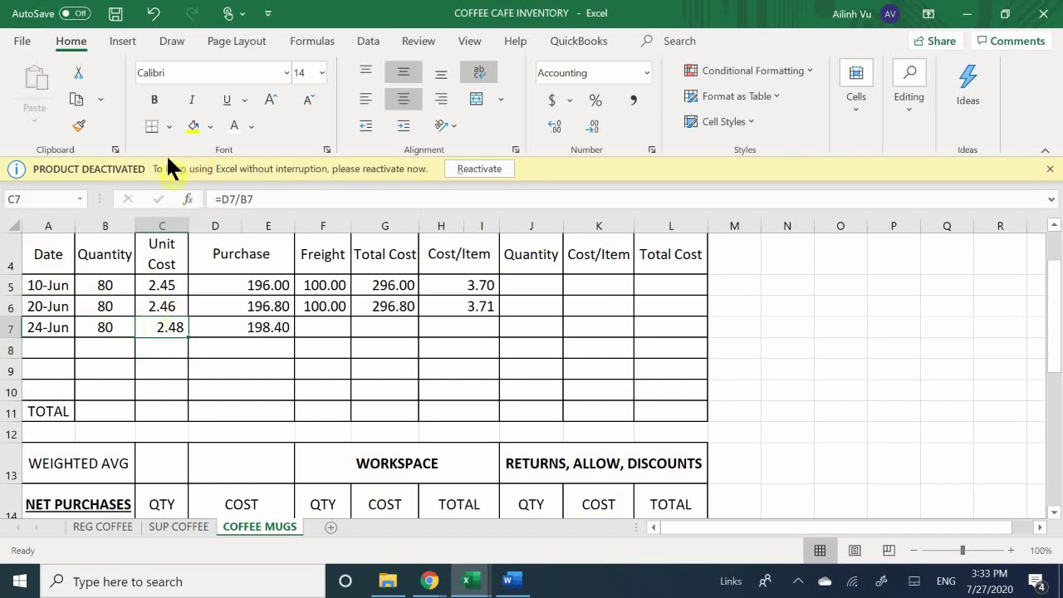
pyautogui.click(399, 103)
pyautogui.click(400, 103)
pyautogui.click(399, 103)
pyautogui.click(399, 75)
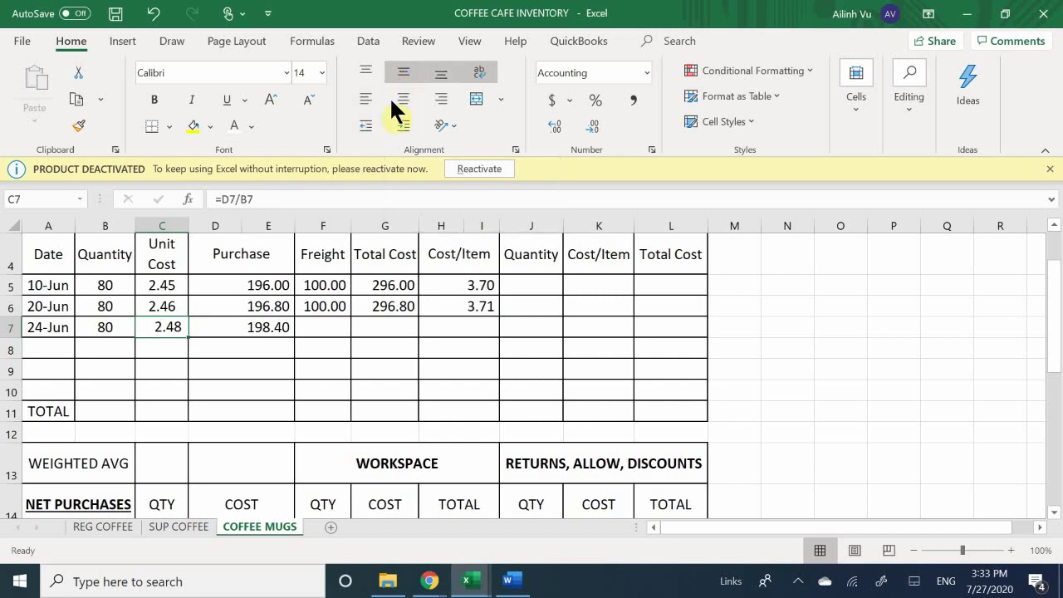
# Enter 100 as the freight for the 24 June mug purchase in F7
pyautogui.click(312, 331)
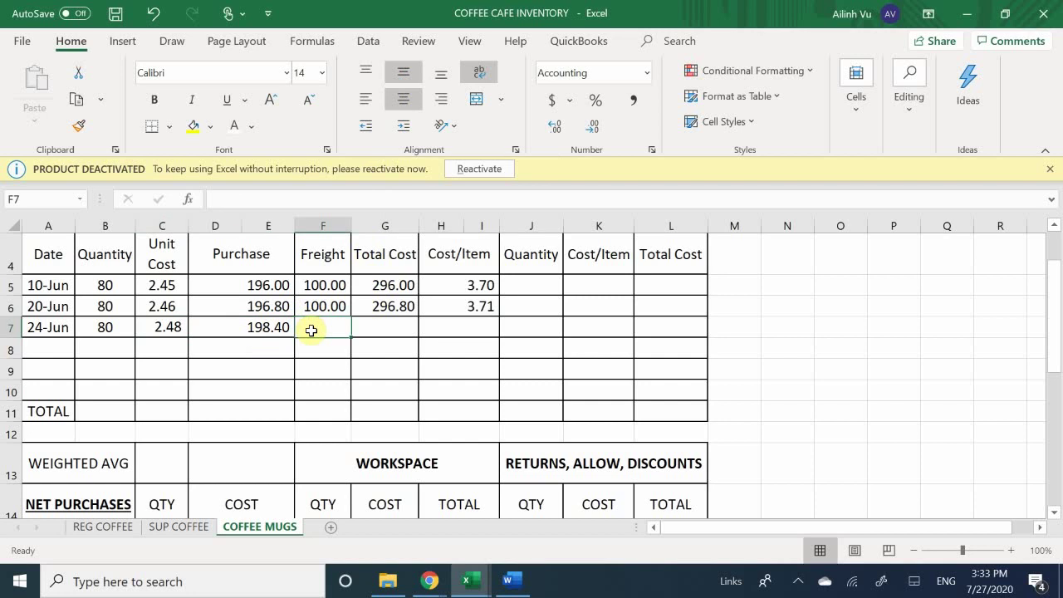
pyautogui.write('100')
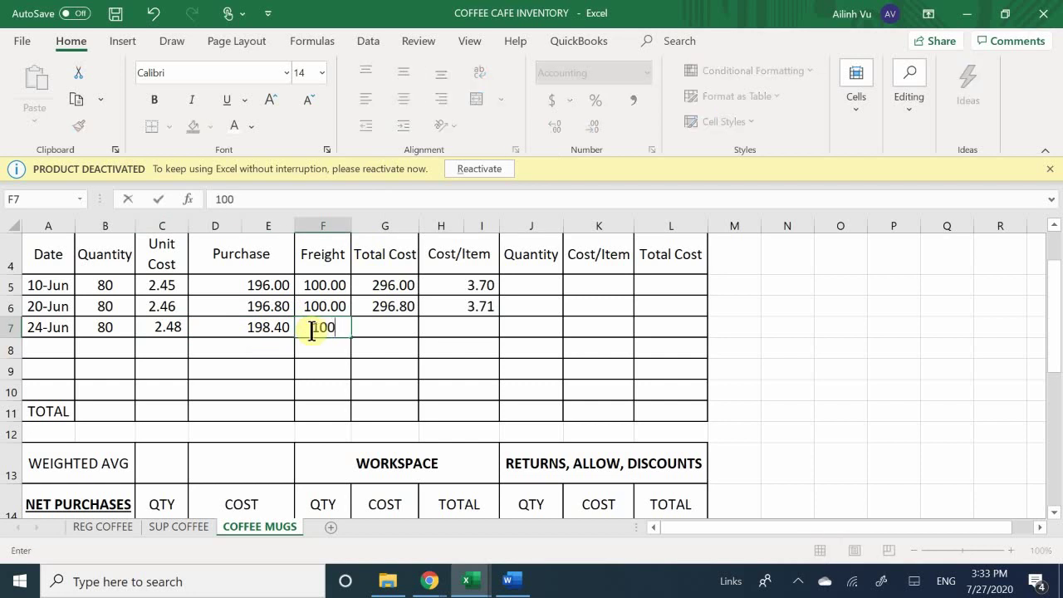
pyautogui.press('Return')
# Calculate the 24 June total cost in G7 with the formula =F7+D7
pyautogui.press('Right')
pyautogui.press('Up')
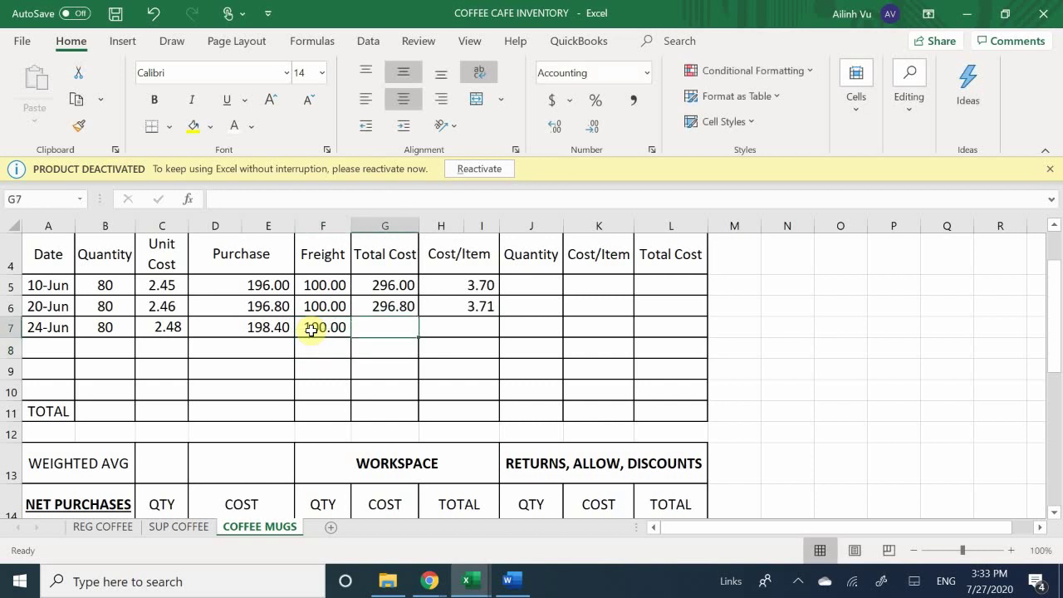
pyautogui.write('=')
pyautogui.click(312, 331)
pyautogui.write('+')
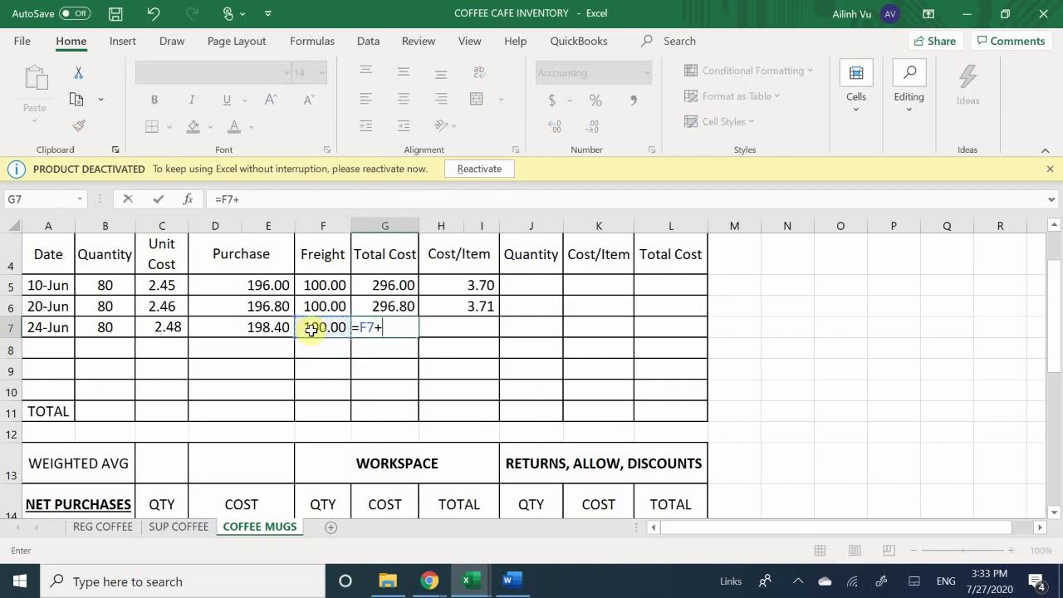
pyautogui.press('Left')
pyautogui.press('Left')
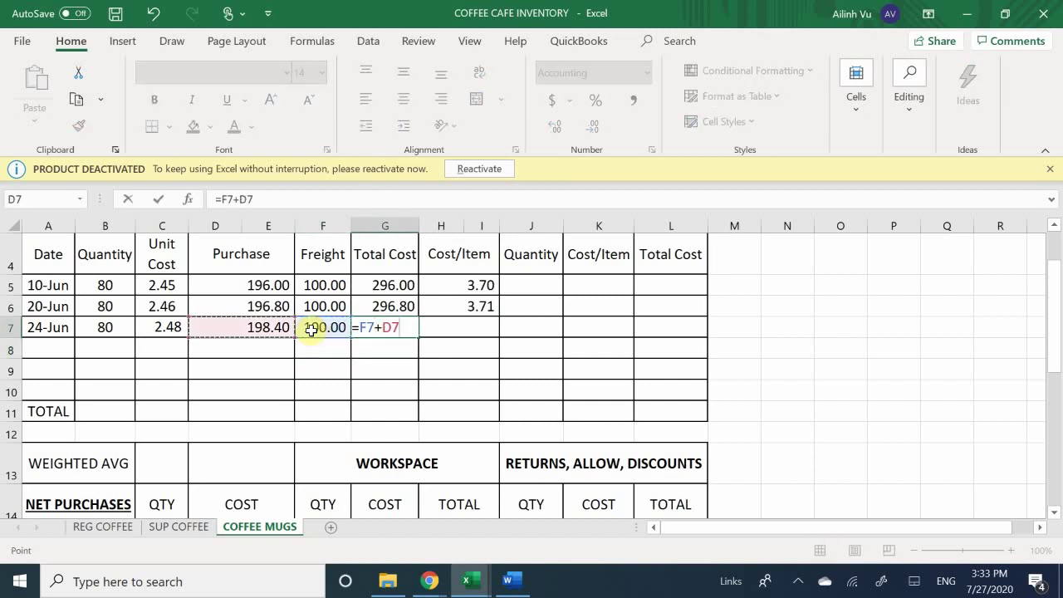
pyautogui.press('Return')
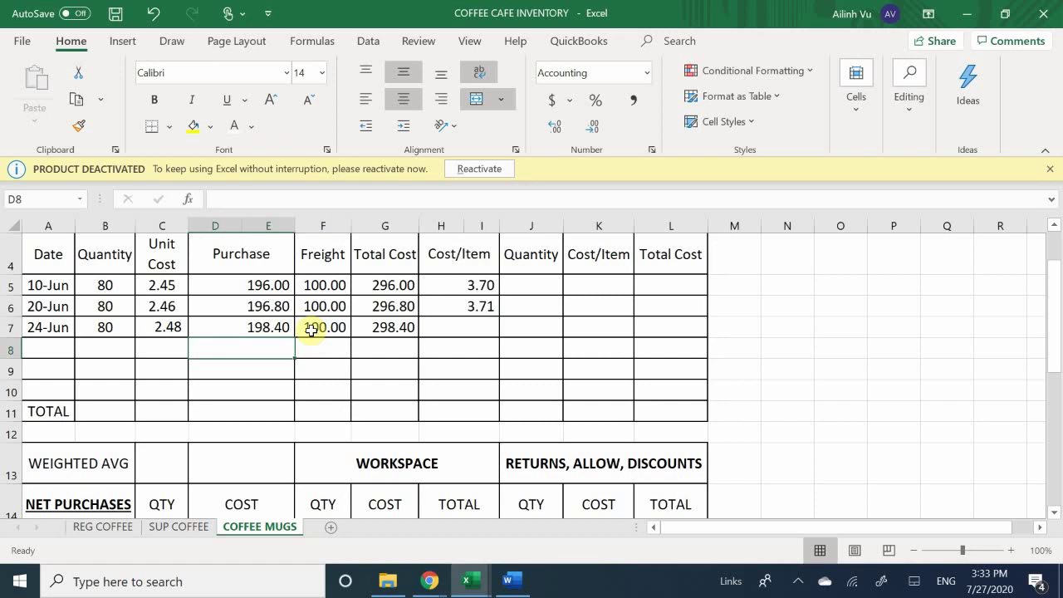
pyautogui.click(312, 330)
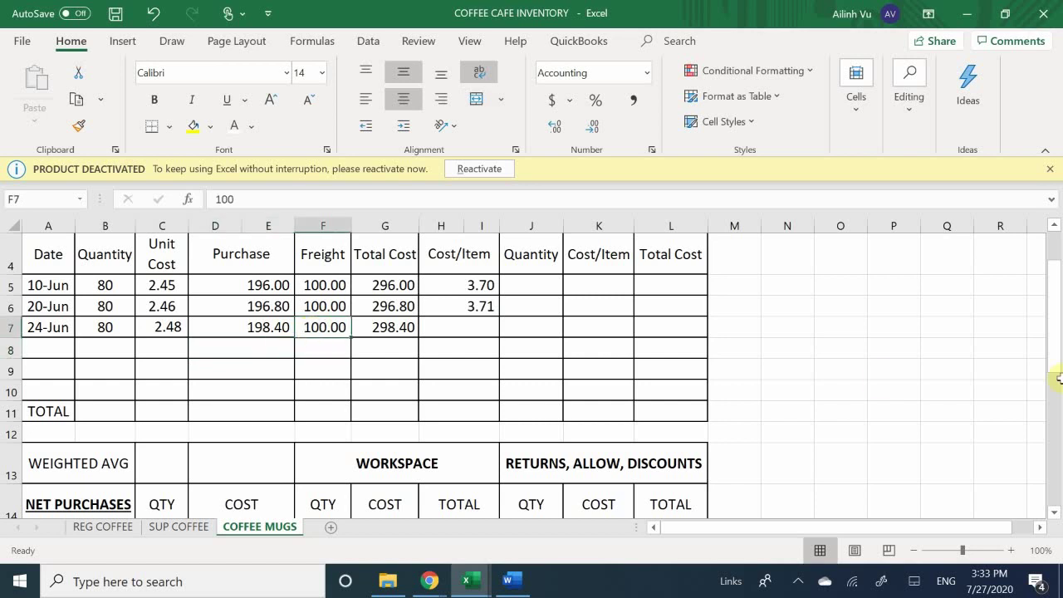
# Calculate the 24 June cost per item in H7 with the formula =G7/B7
pyautogui.click(465, 326)
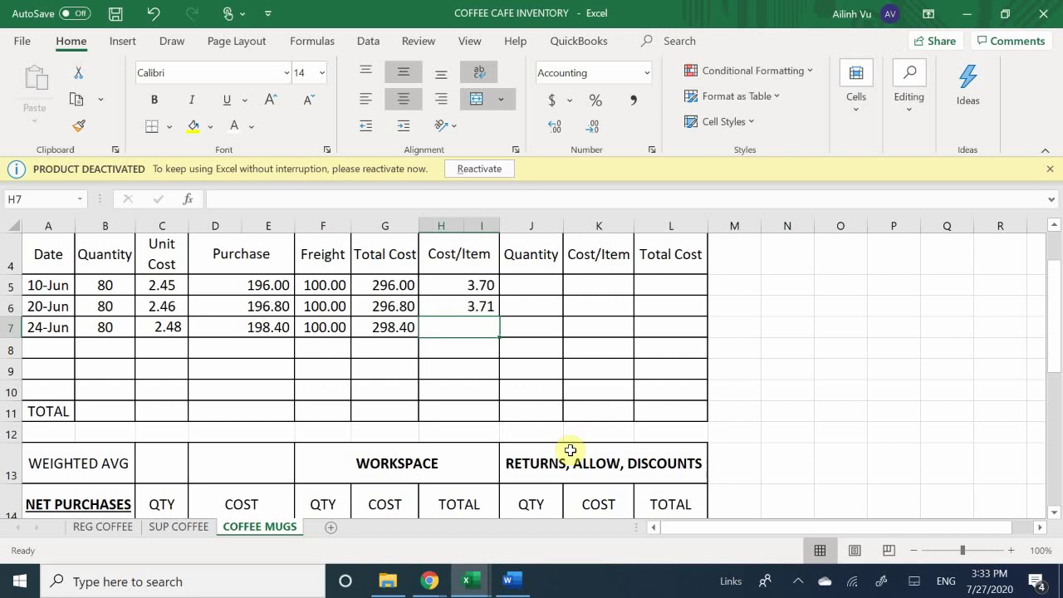
pyautogui.write('=')
pyautogui.press('Left')
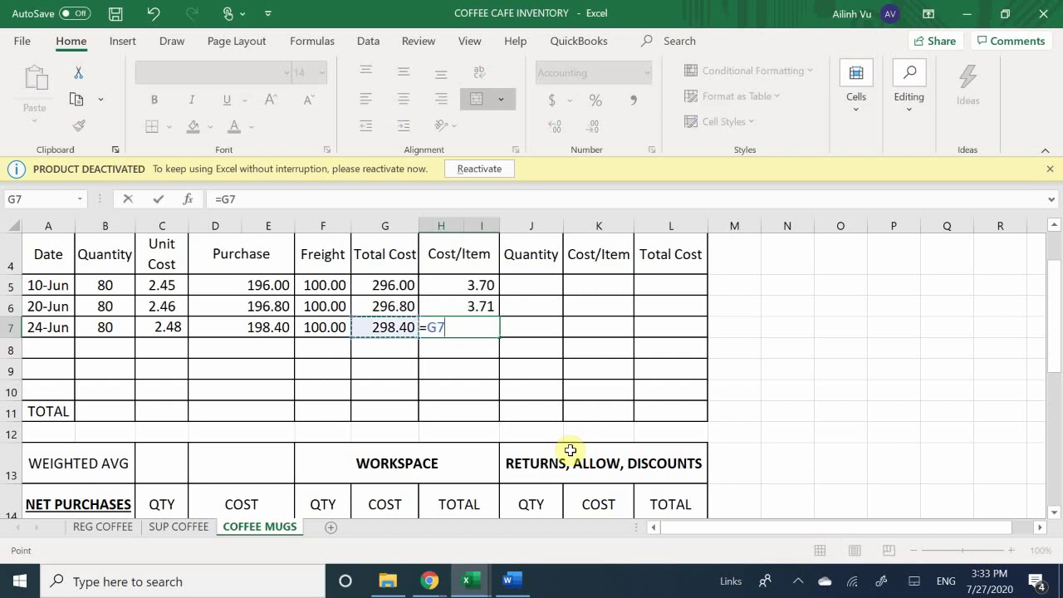
pyautogui.write('/')
pyautogui.press('Left')
pyautogui.press('Left')
pyautogui.press('Left')
pyautogui.press('Left')
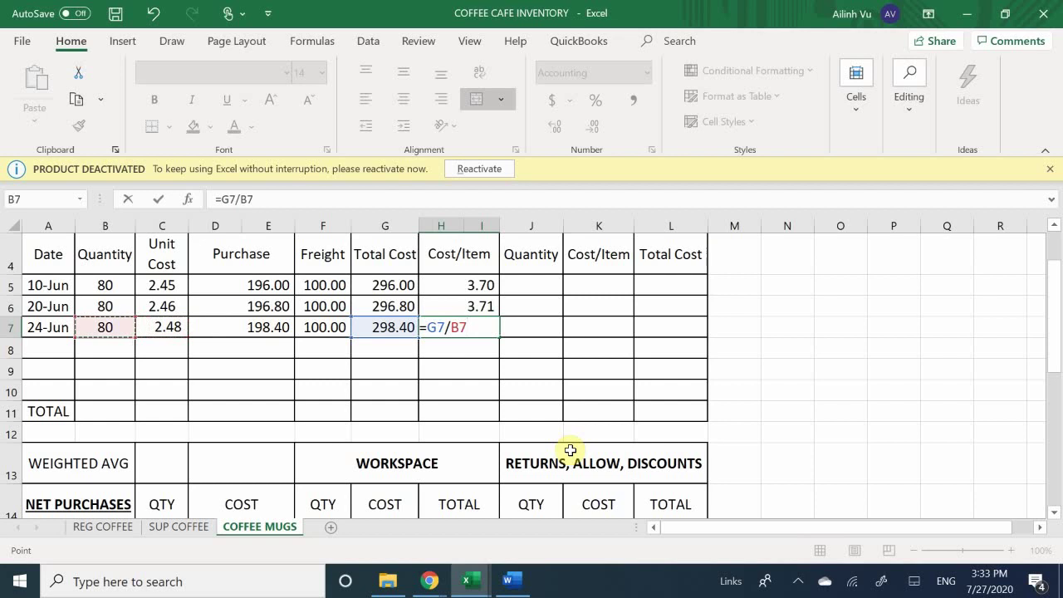
pyautogui.press('Return')
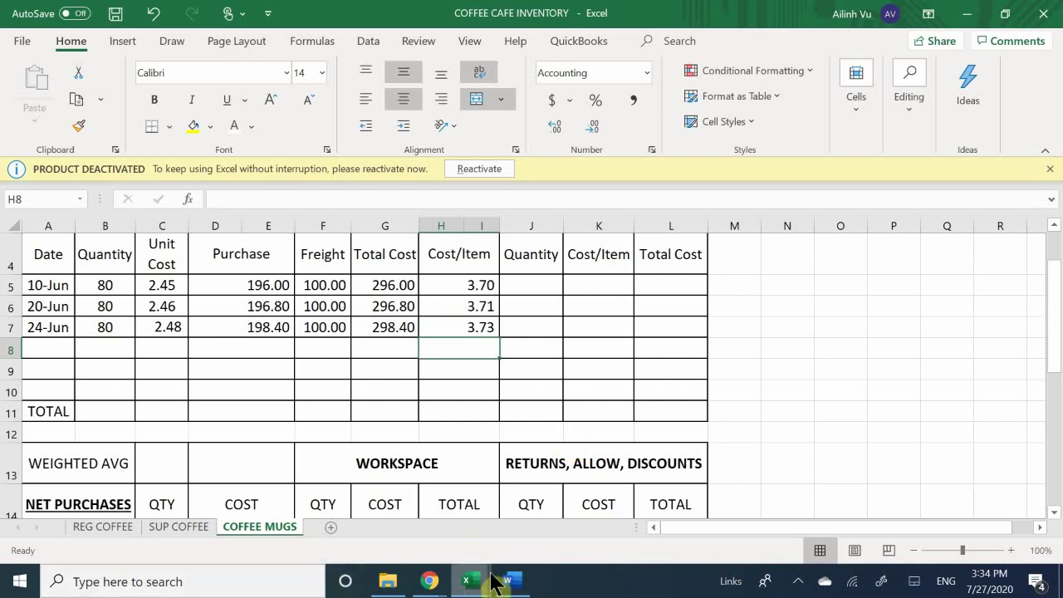
# Switch to the Word transaction list beside the general journal workbook and read the 24 June return of broken cups to All Things Ceramics
pyautogui.moveTo(513, 583)
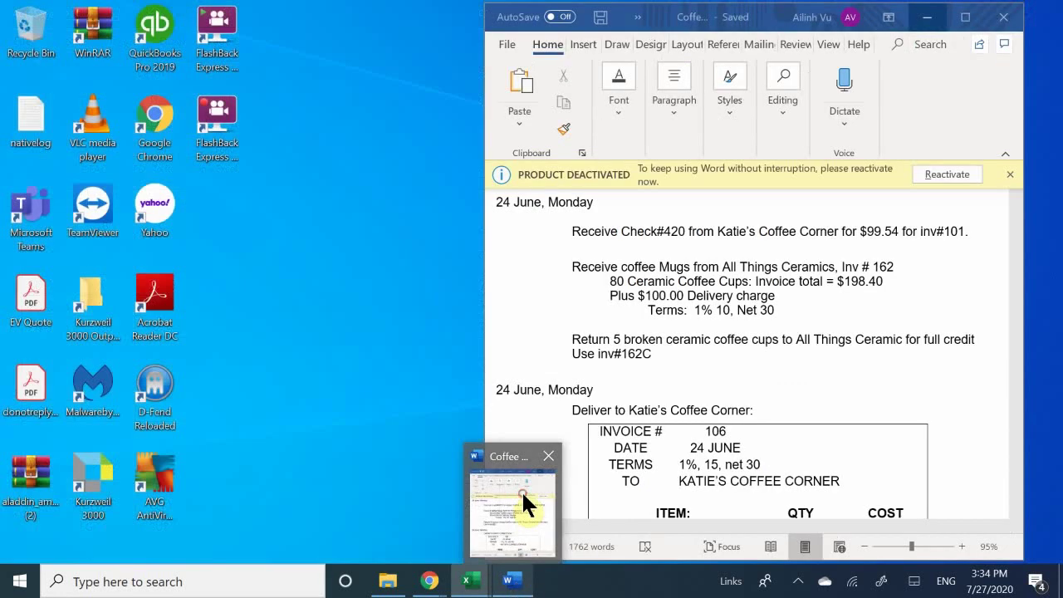
pyautogui.click(522, 495)
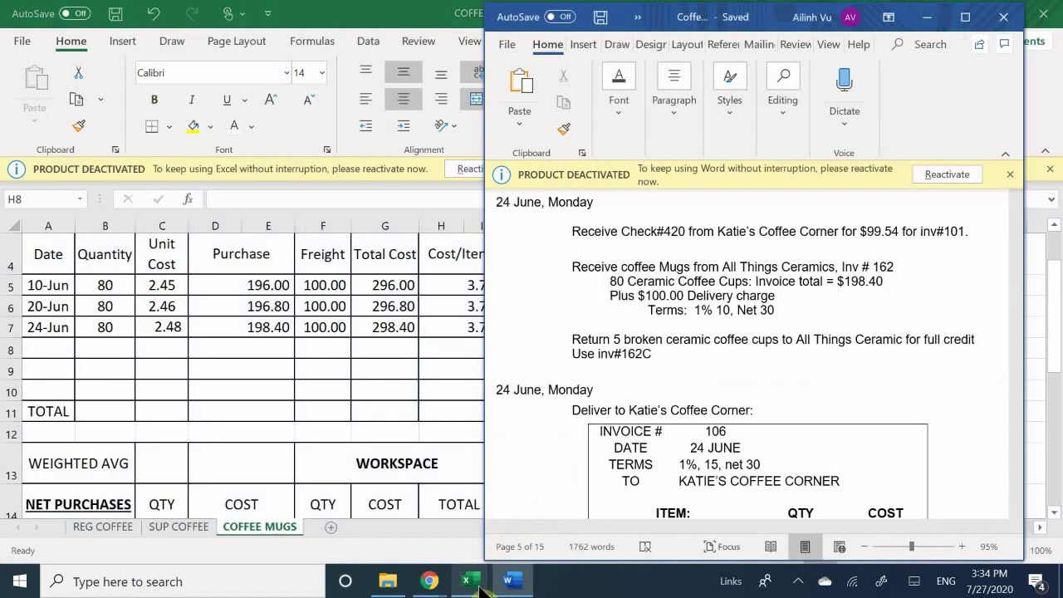
pyautogui.moveTo(480, 586)
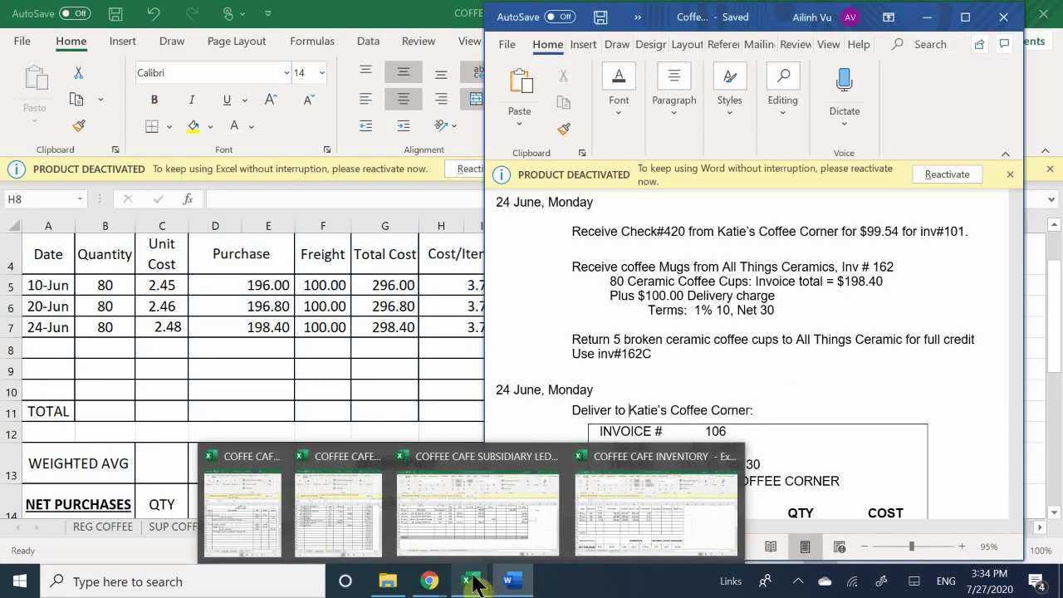
pyautogui.click(260, 522)
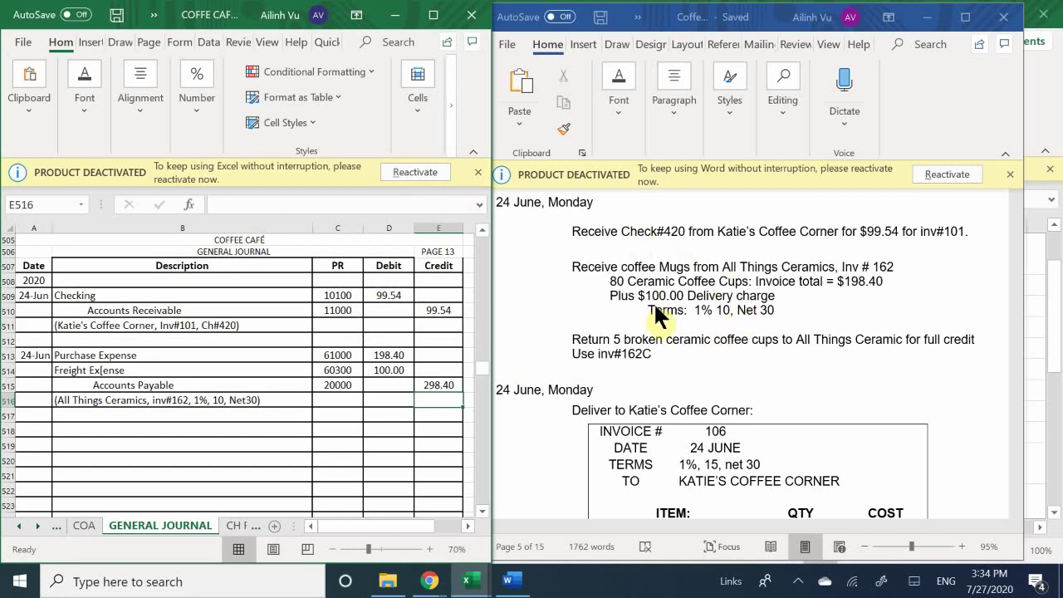
pyautogui.hotkey('alt', 'Tab')
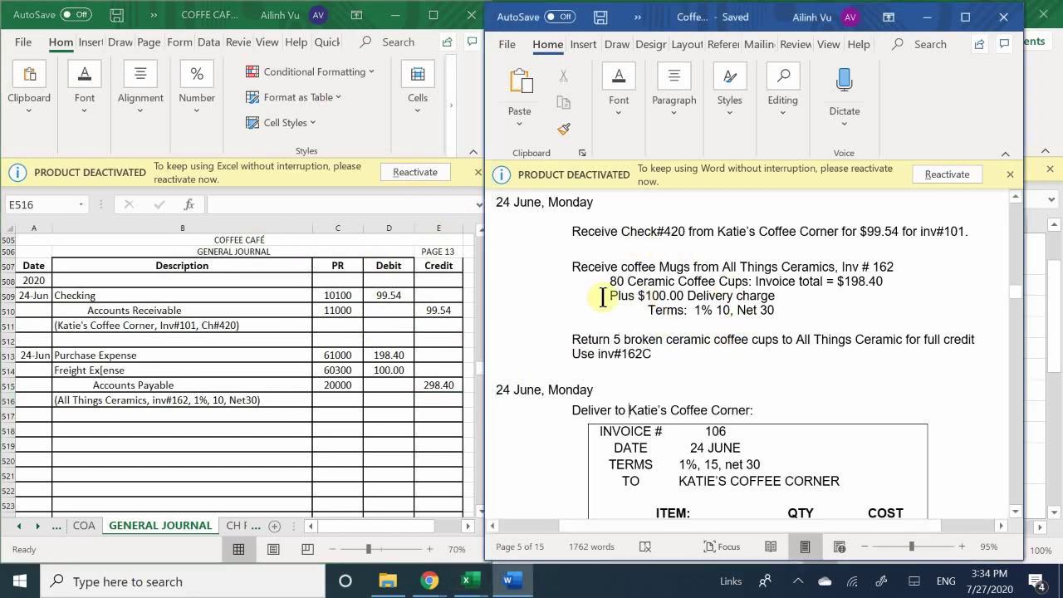
pyautogui.scroll(-1, 603, 298)
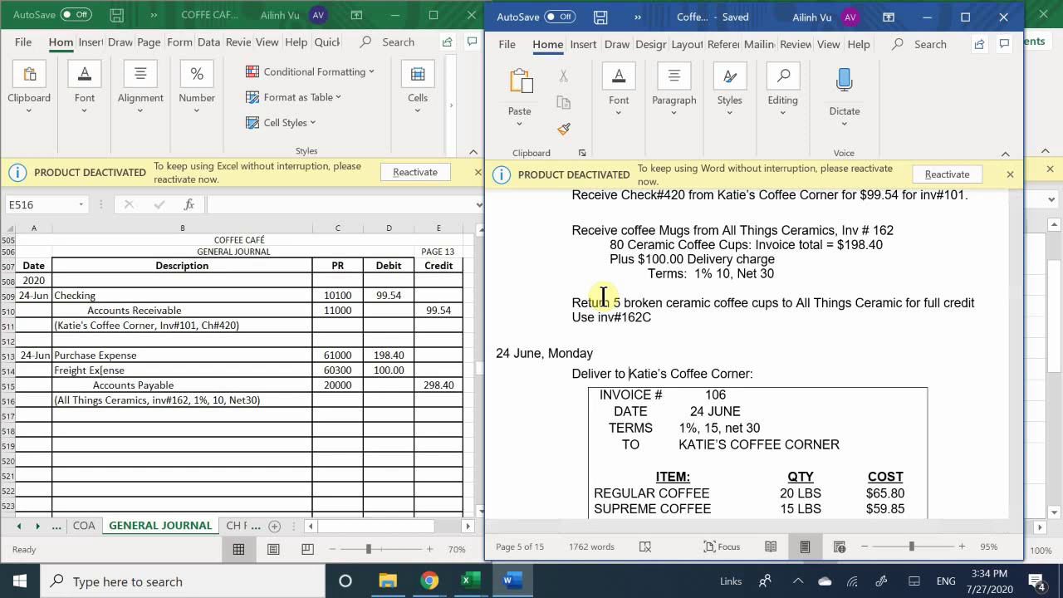
pyautogui.click(655, 302)
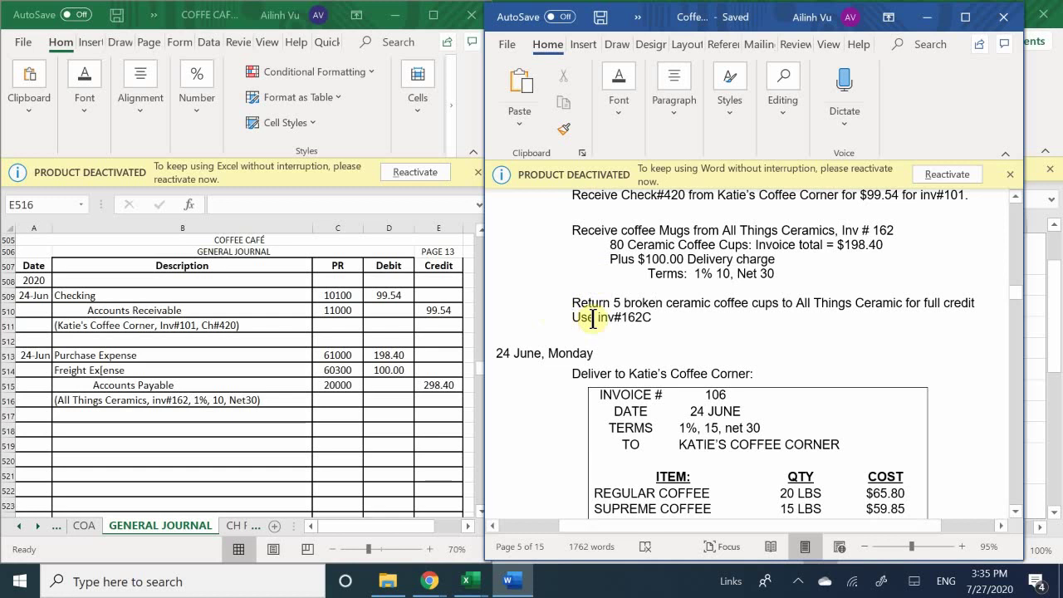
pyautogui.click(699, 310)
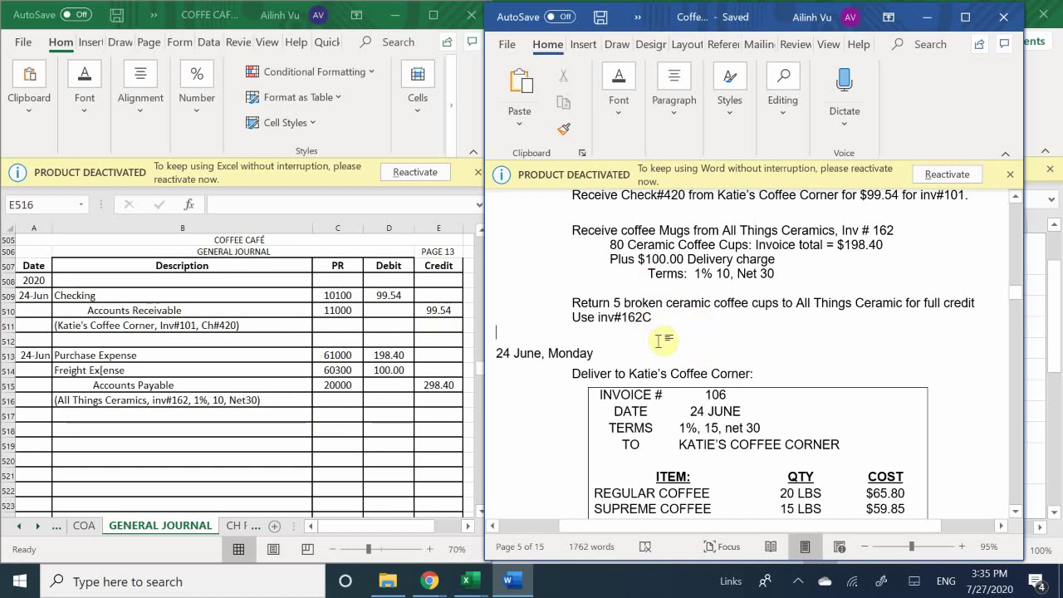
pyautogui.click(664, 330)
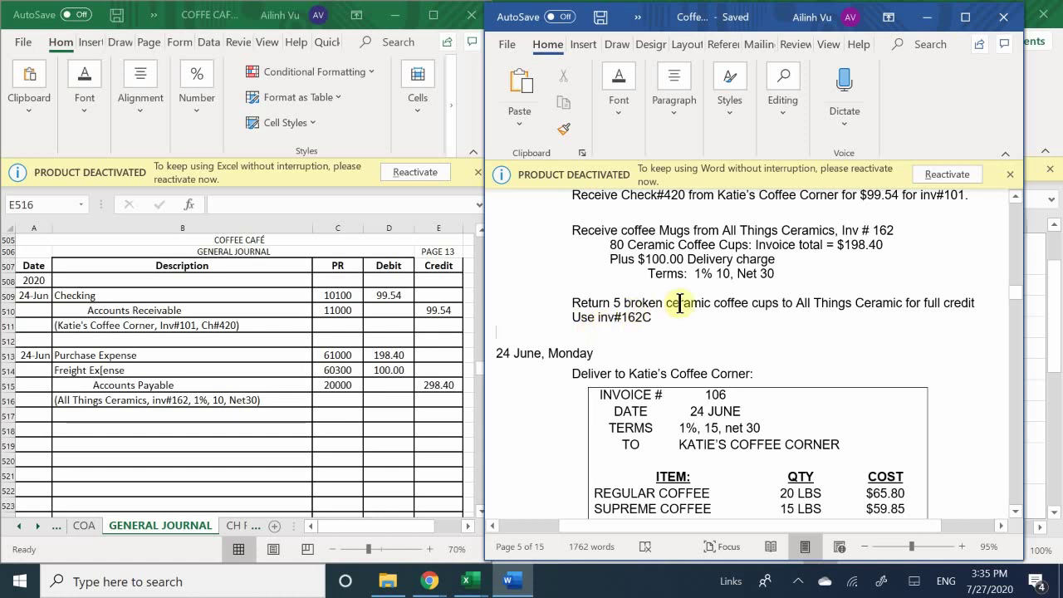
pyautogui.click(664, 326)
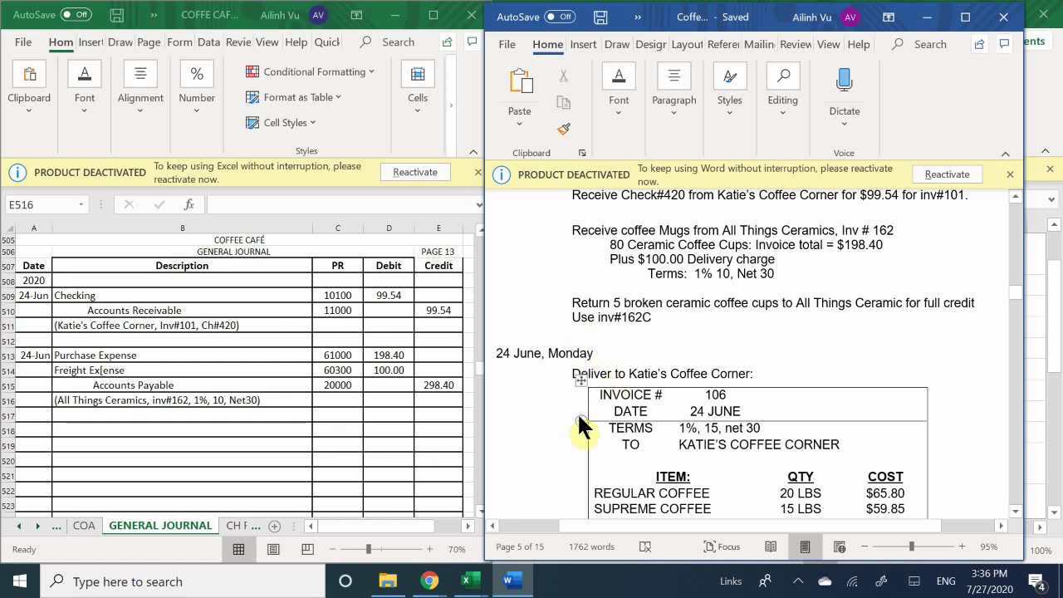
# Enter the date 6/24 in A518 of the general journal for the mug return entry
pyautogui.click(98, 425)
pyautogui.scroll(-1, 99, 427)
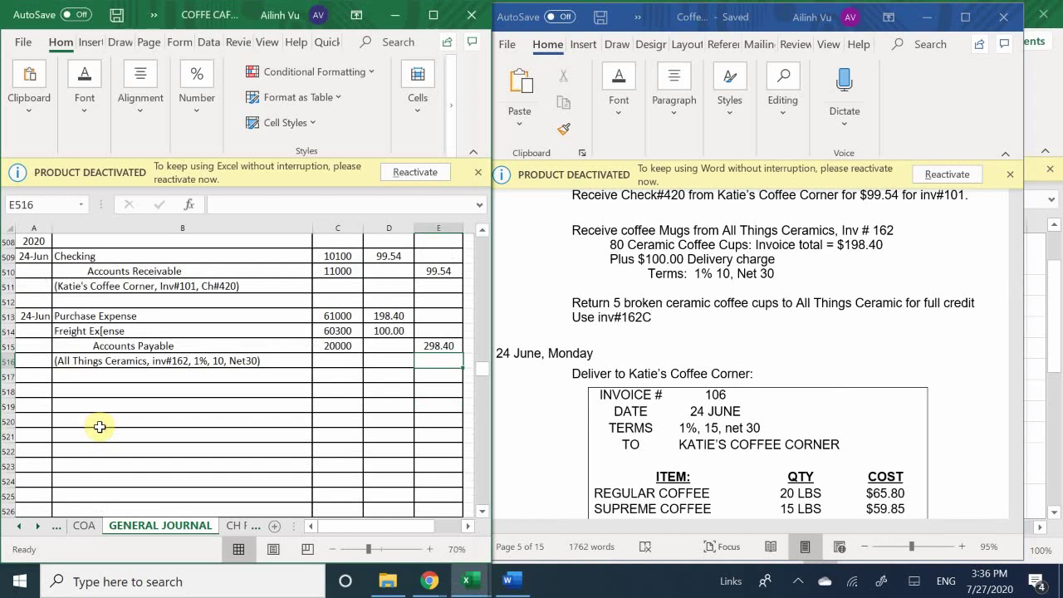
pyautogui.scroll(-1, 99, 427)
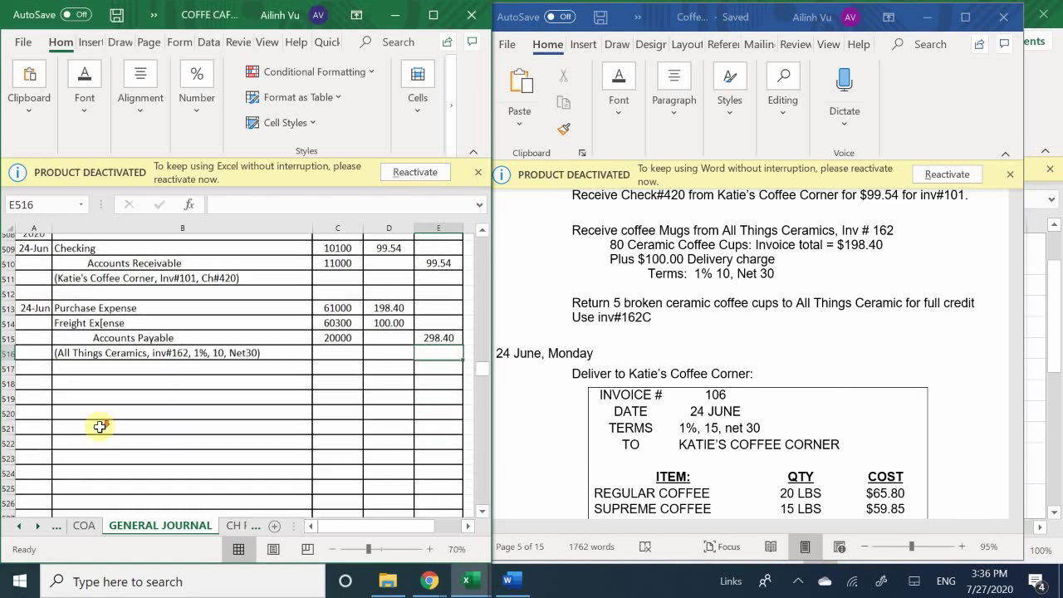
pyautogui.click(48, 348)
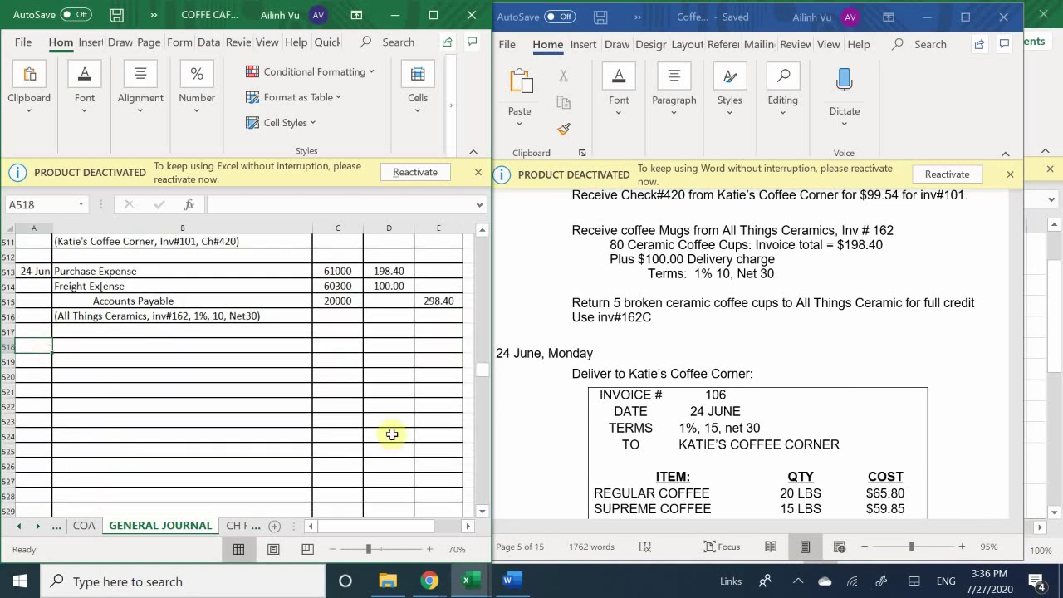
pyautogui.write('6/24')
pyautogui.press('Tab')
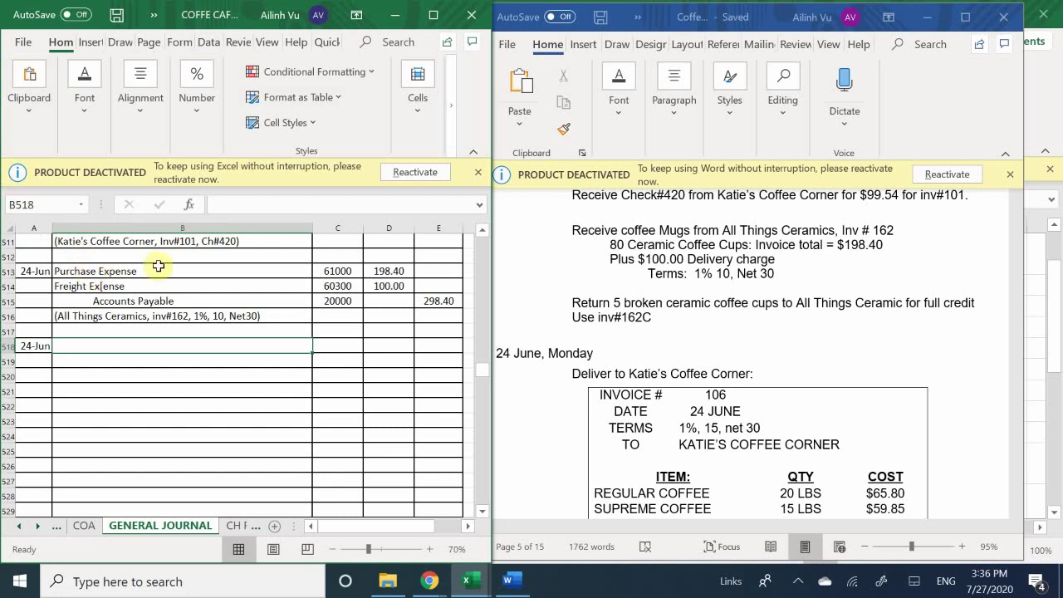
# Enter the indented credit account "Purchae Returns and Allowance" in B519
pyautogui.click(86, 364)
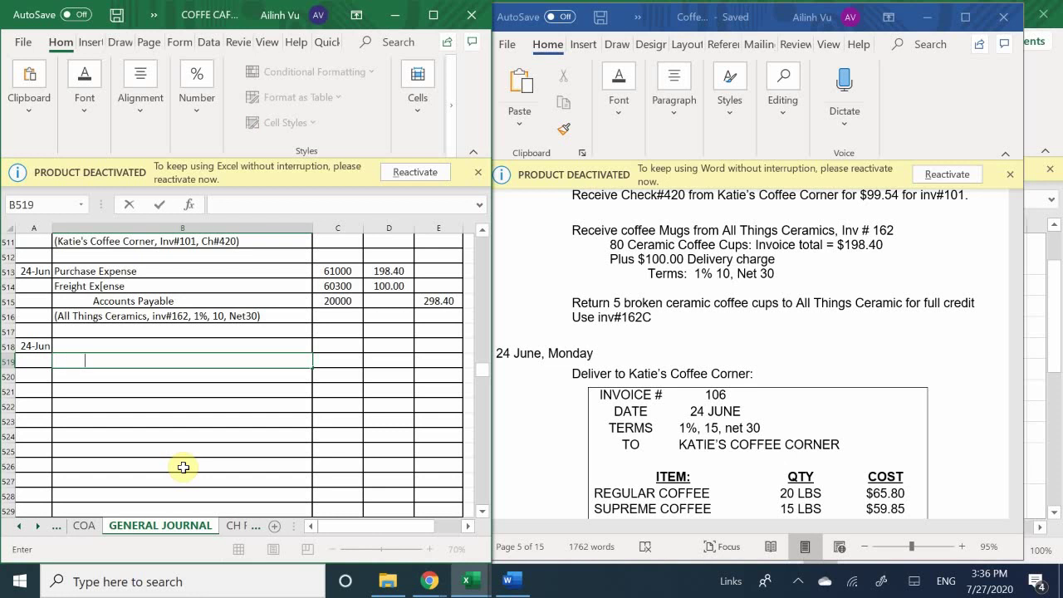
pyautogui.write('Purchae Returns an')
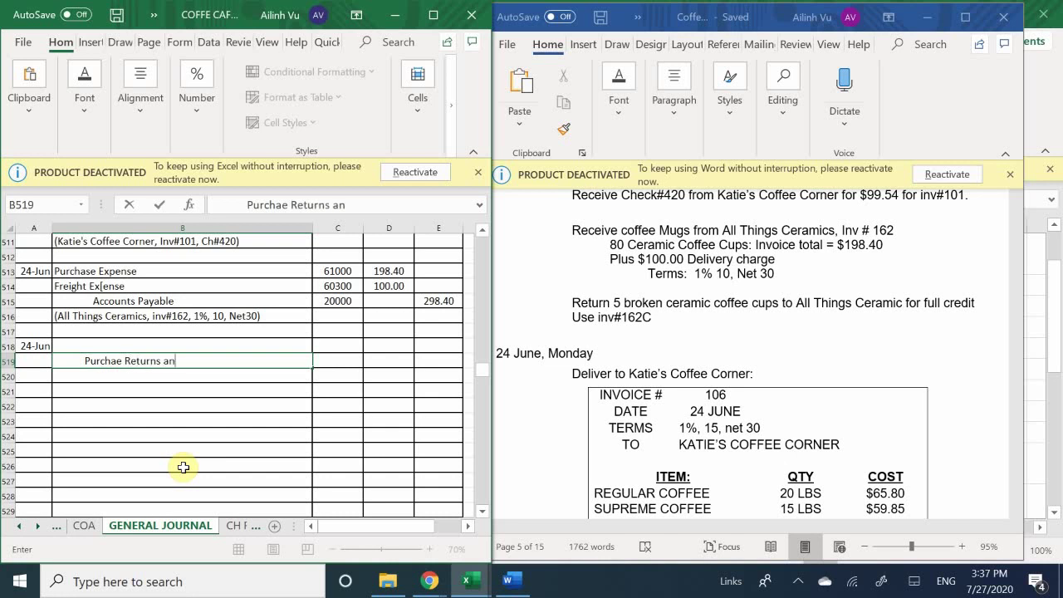
pyautogui.write('d Allowance')
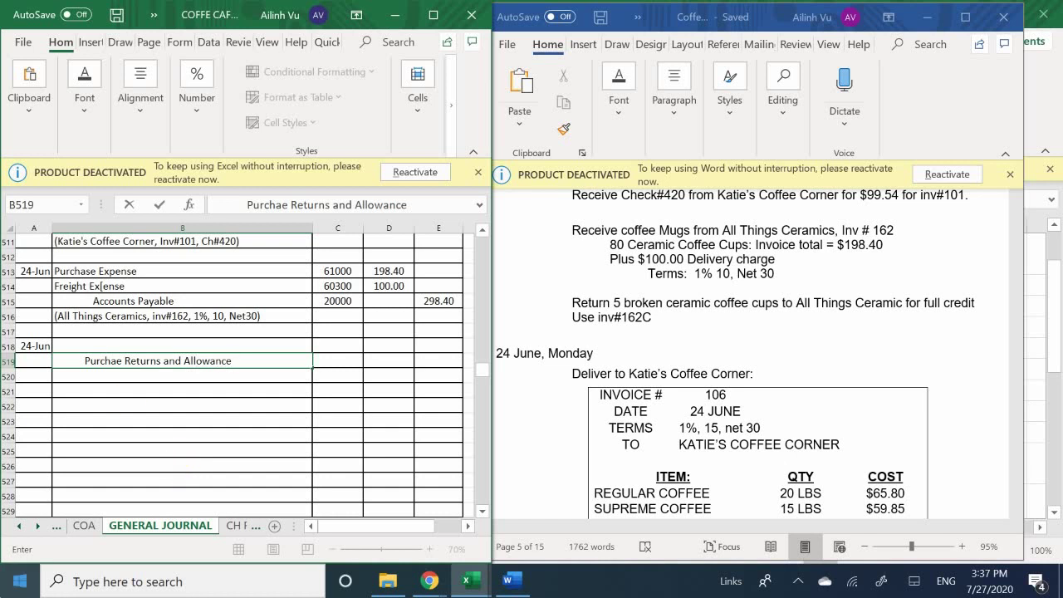
# Enter Accounts Payable as the debit account of the return entry in B518
pyautogui.click(79, 347)
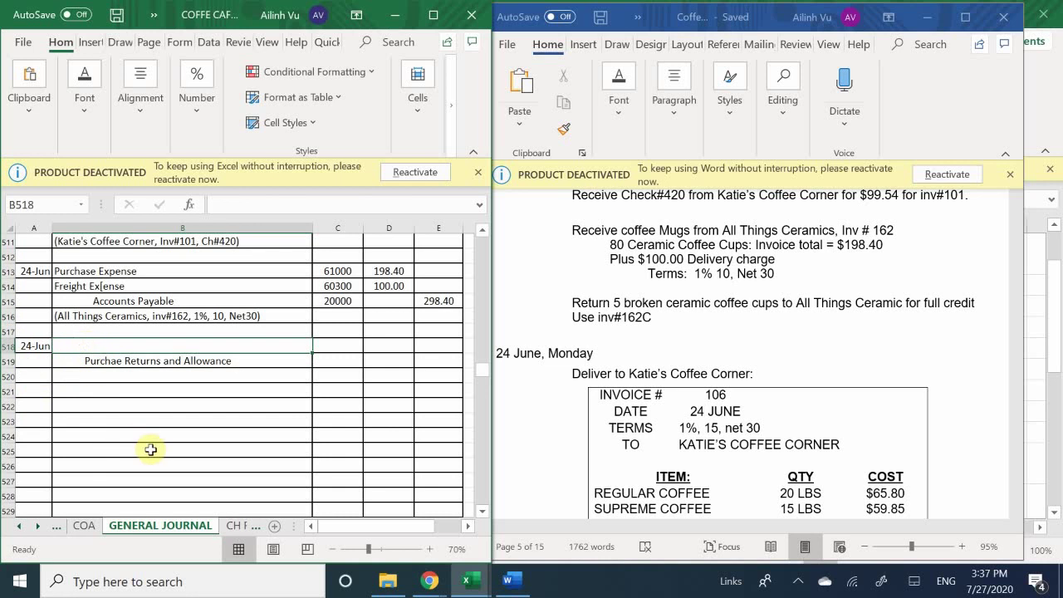
pyautogui.write('A')
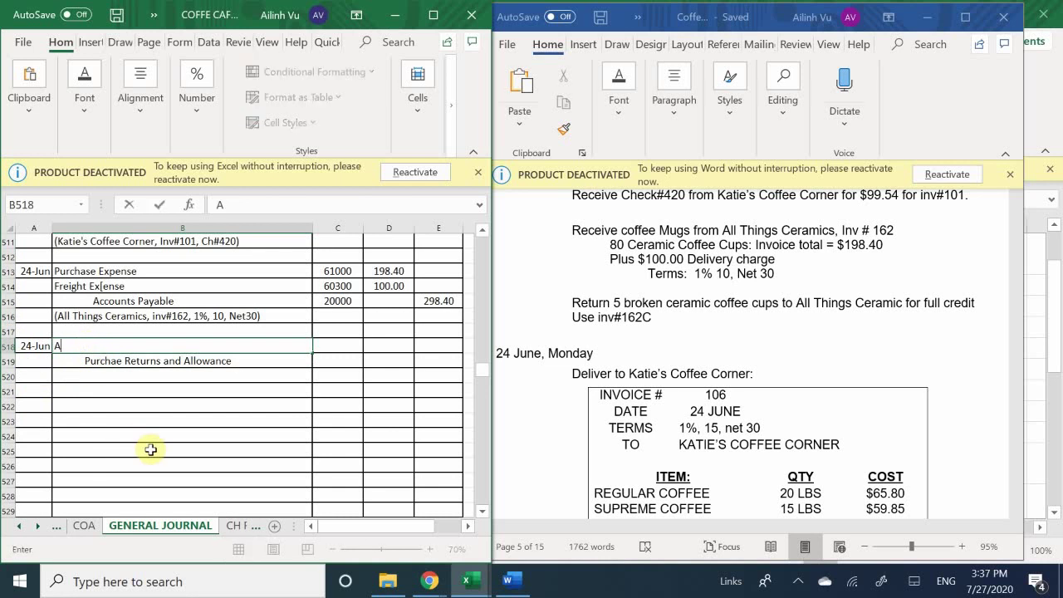
pyautogui.write('ccount')
pyautogui.write('Payable')
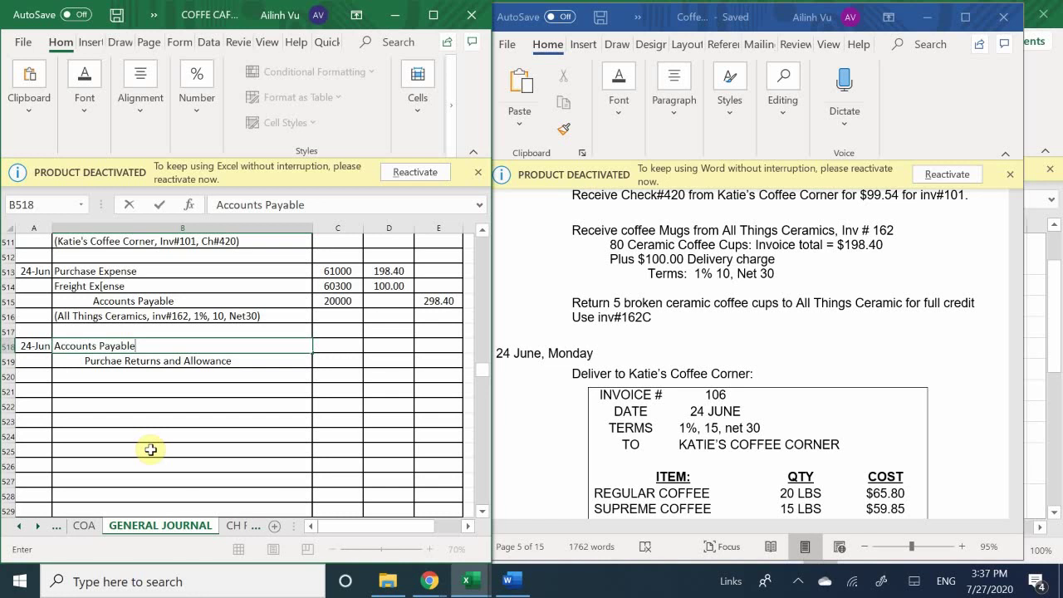
pyautogui.press('Return')
# Start the return entry's explanation in B520 with "(Returned 4 Broken Mugs for Full Re"
pyautogui.press('Return')
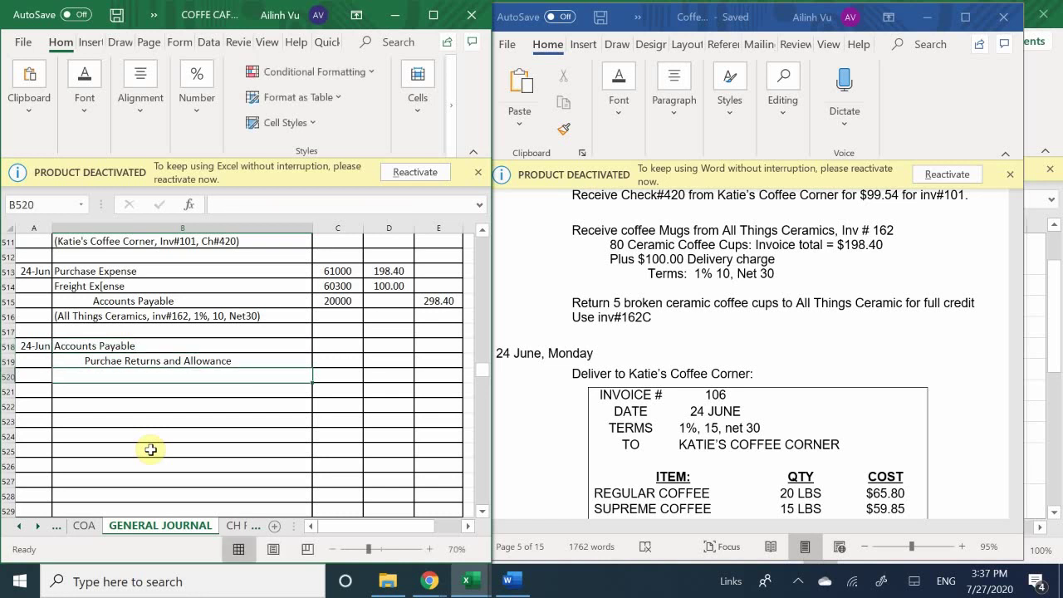
pyautogui.write('(Ret')
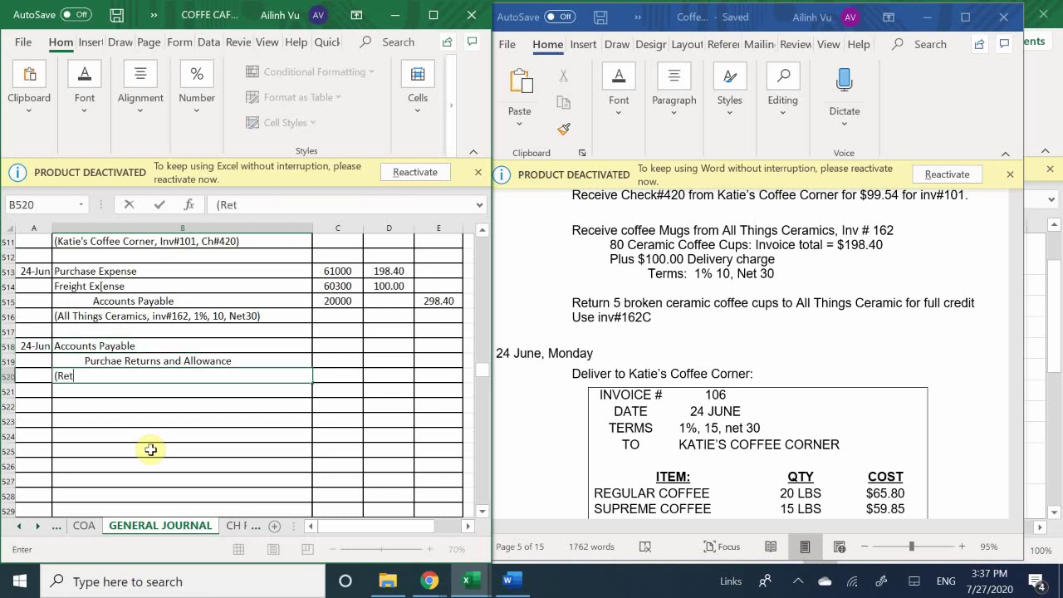
pyautogui.write('urned 4 Broken My')
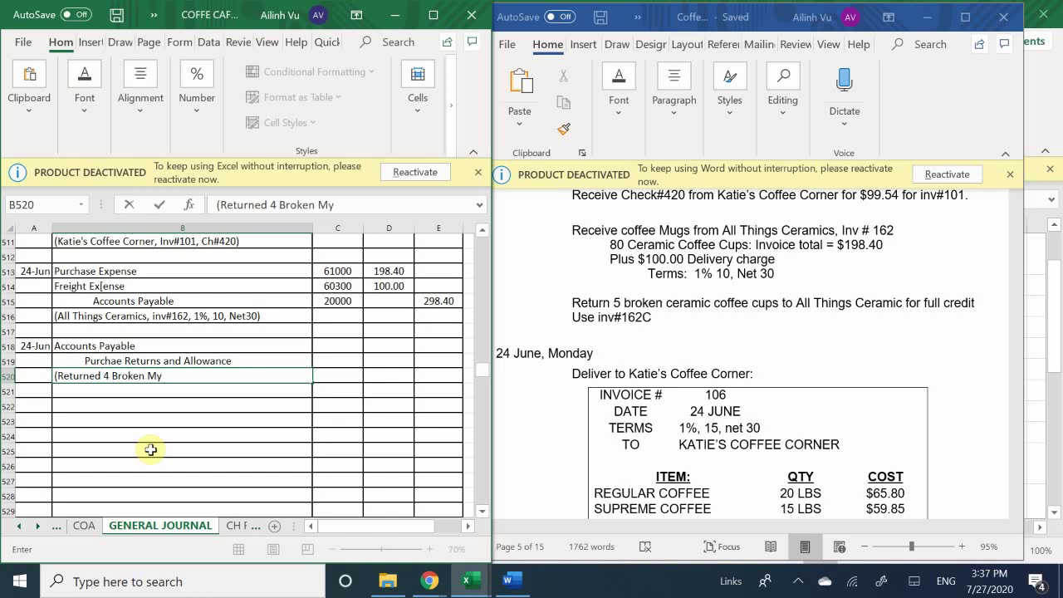
pyautogui.press('BackSpace')
pyautogui.write('ugs for Full ')
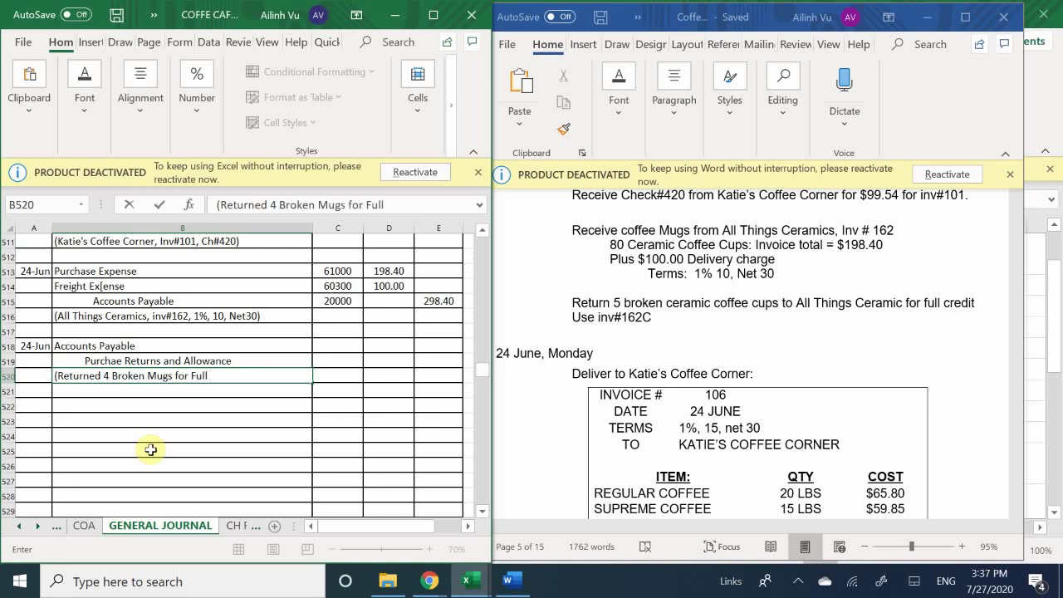
pyautogui.write('Re')
pyautogui.hotkey('ctrl', 'f')
pyautogui.write('f')
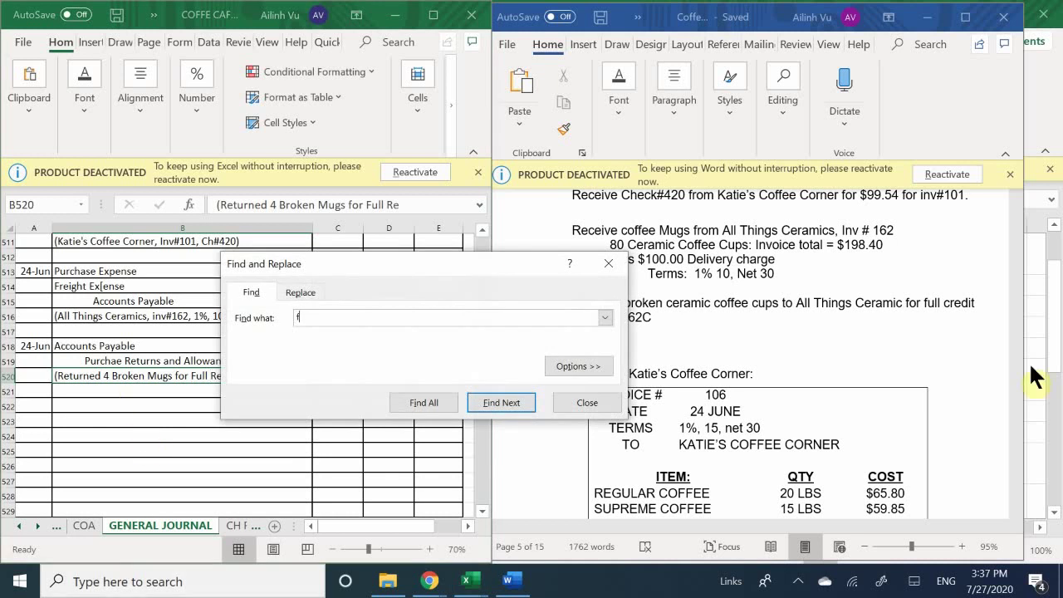
pyautogui.click(589, 404)
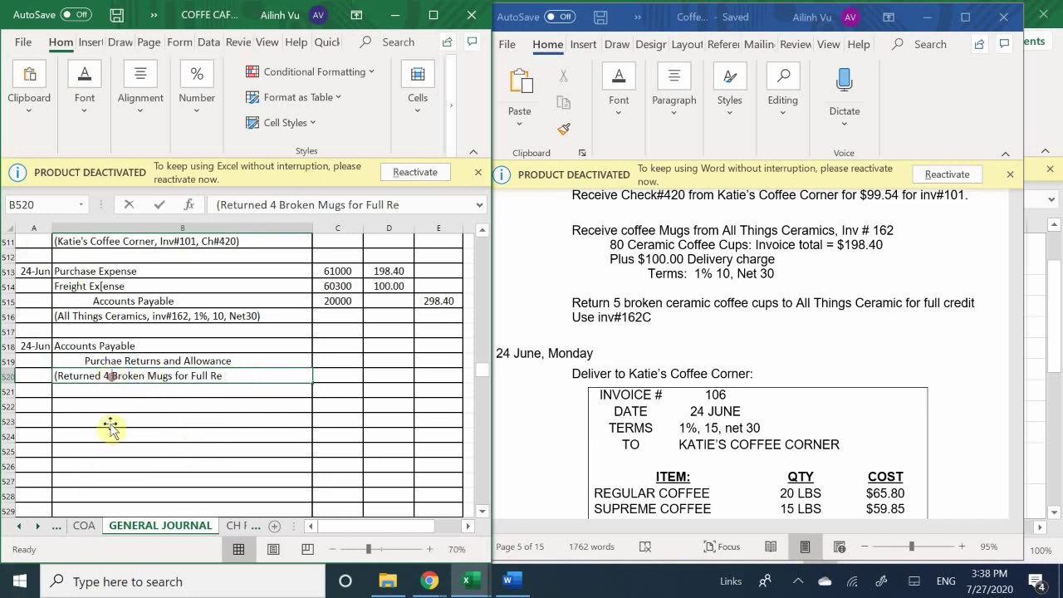
# Correct the quantity in B520 to 5 and complete the explanation as "(Returned 5 Broken Mugs for Full Refund)"
pyautogui.press('F2')
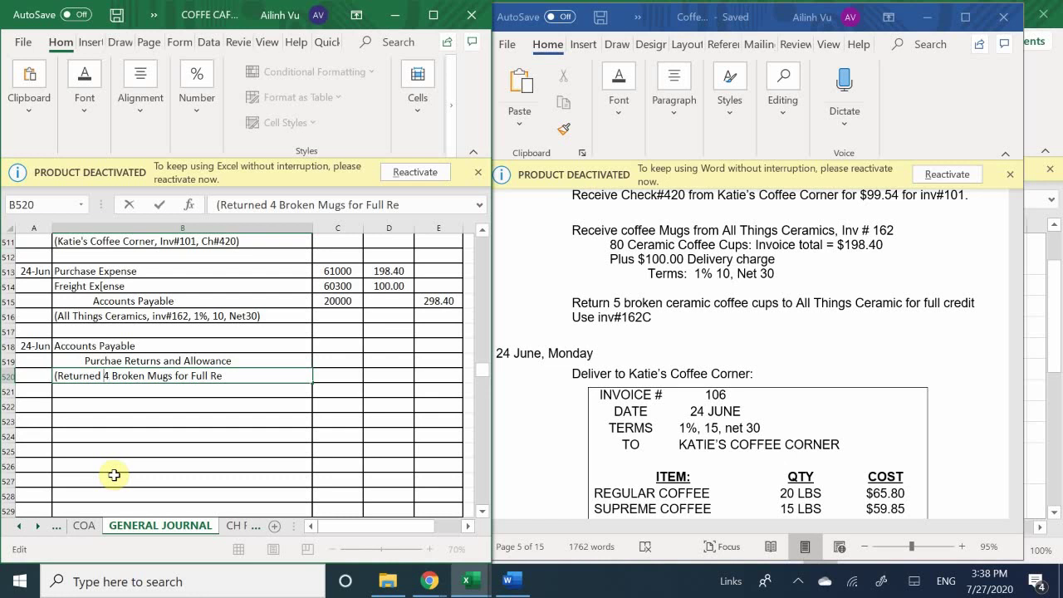
pyautogui.press('BackSpace')
pyautogui.write('5')
pyautogui.write('fund')
pyautogui.press('BackSpace')
pyautogui.write(')')
pyautogui.press('Return')
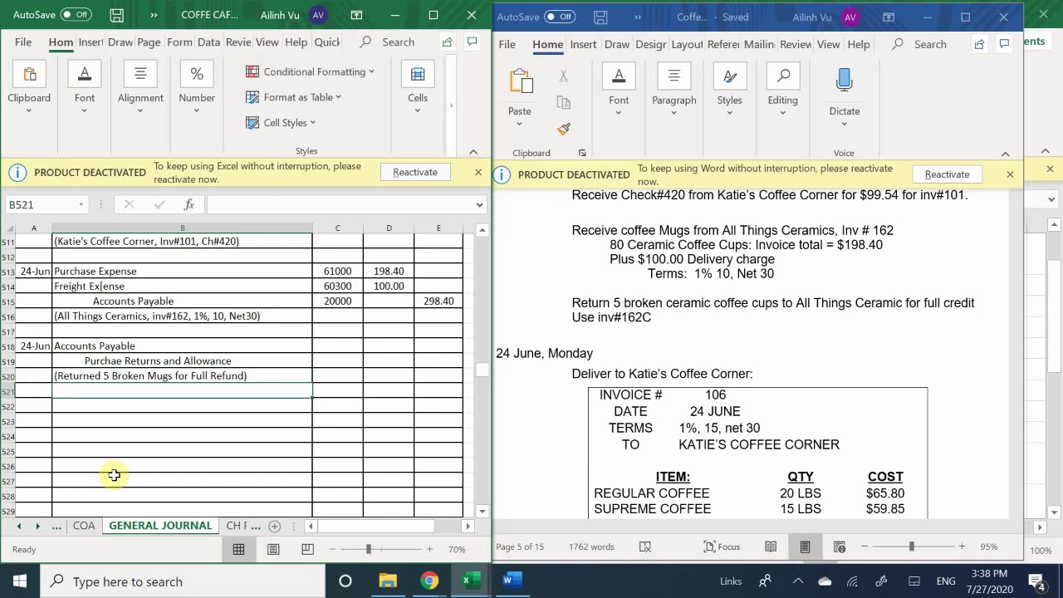
# Add the invoice reference to the explanation in B520 so that it ends with ", Inv#162C)"
pyautogui.press('Right')
pyautogui.press('Up')
pyautogui.press('Up')
pyautogui.press('Up')
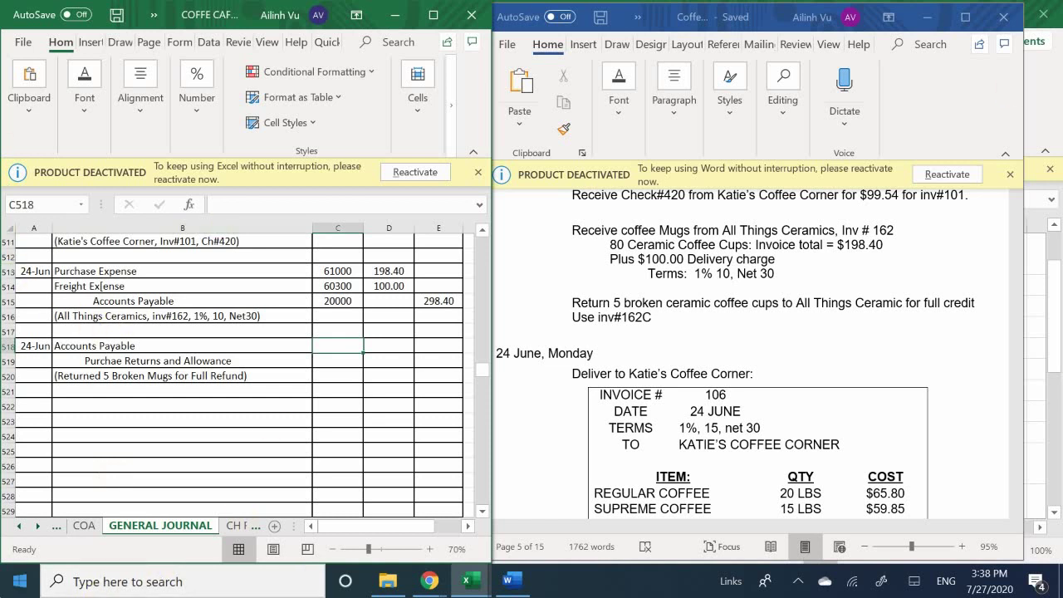
pyautogui.doubleClick(267, 375)
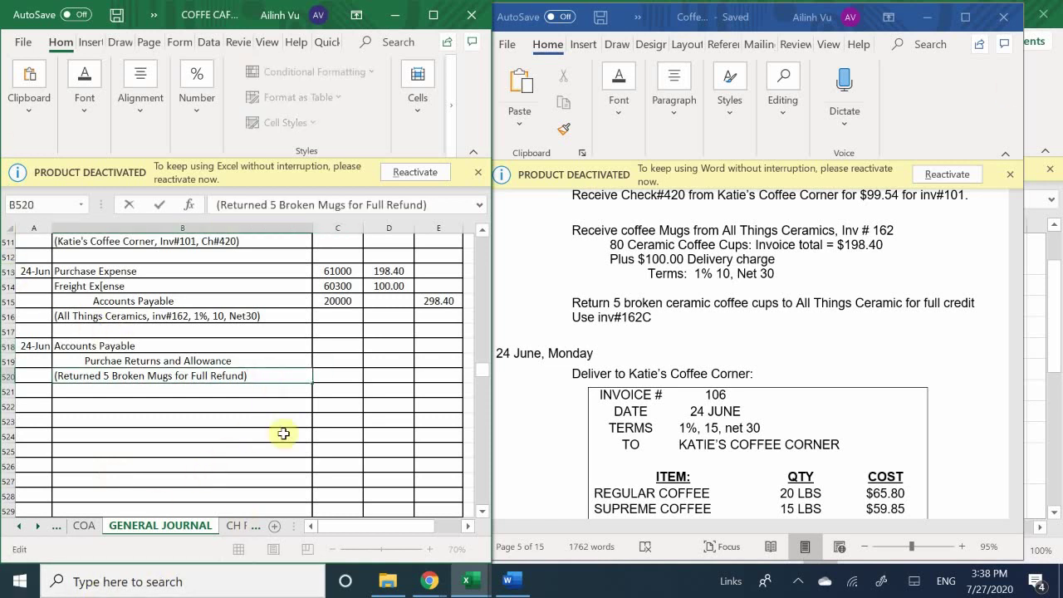
pyautogui.press('BackSpace')
pyautogui.write('IN')
pyautogui.press('BackSpace')
pyautogui.write('nv#162C')
pyautogui.press('BackSpace')
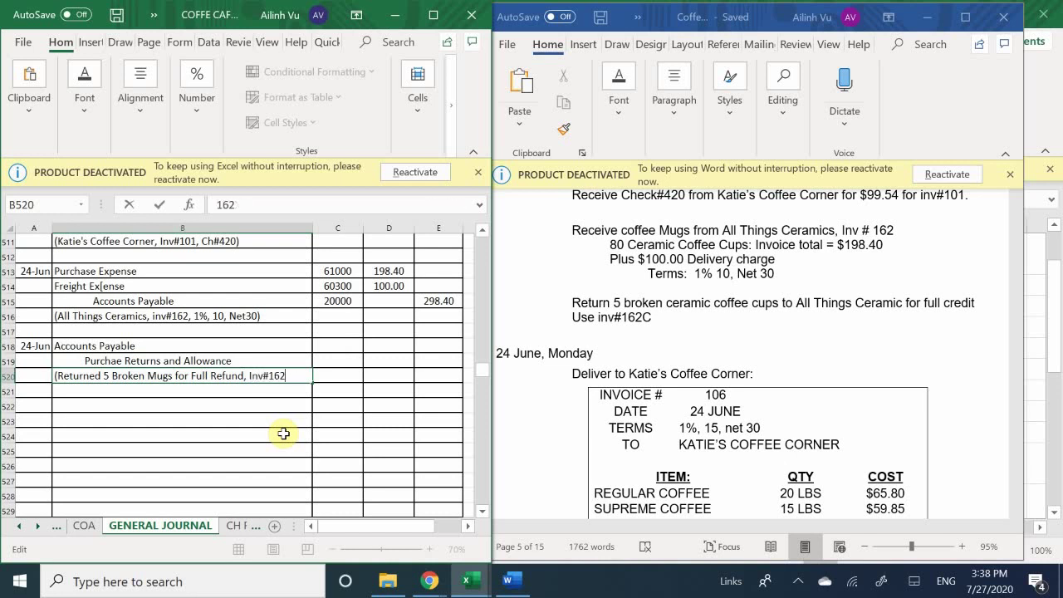
pyautogui.write('C')
pyautogui.press('BackSpace')
pyautogui.write('C)')
pyautogui.press('Return')
# Enter account numbers 20000 in C518 and 61500 in C519 for the return entry's two account lines
pyautogui.press('Right')
pyautogui.press('Up')
pyautogui.press('Up')
pyautogui.press('Up')
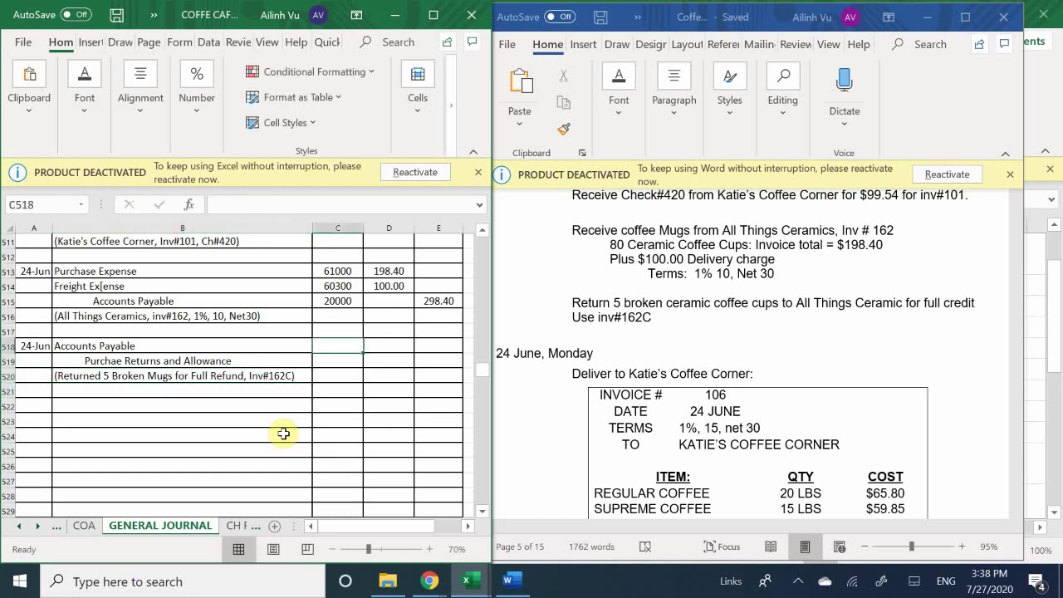
pyautogui.write('2000')
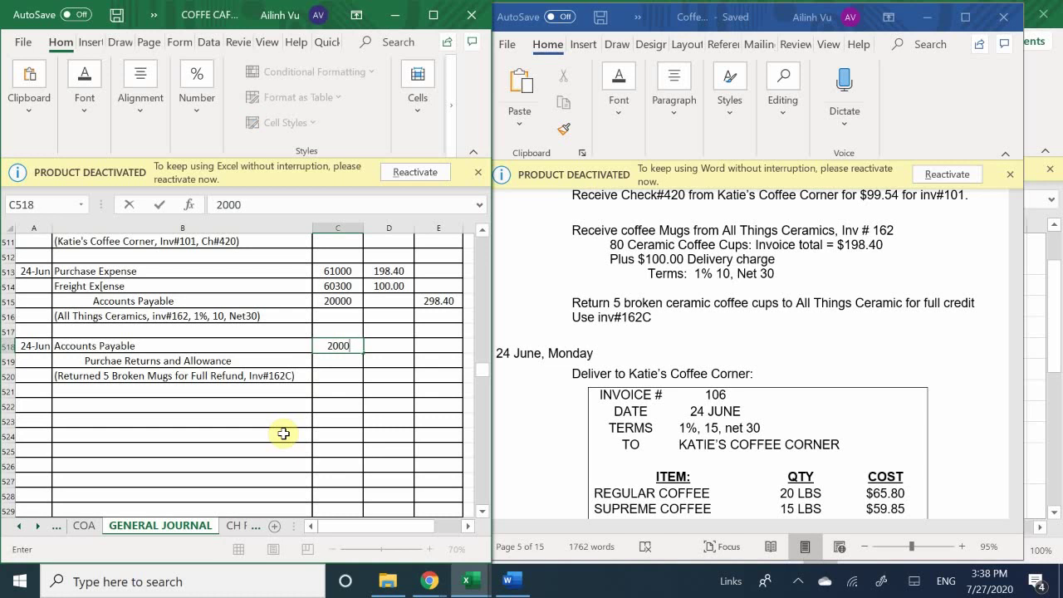
pyautogui.write('0')
pyautogui.press('Return')
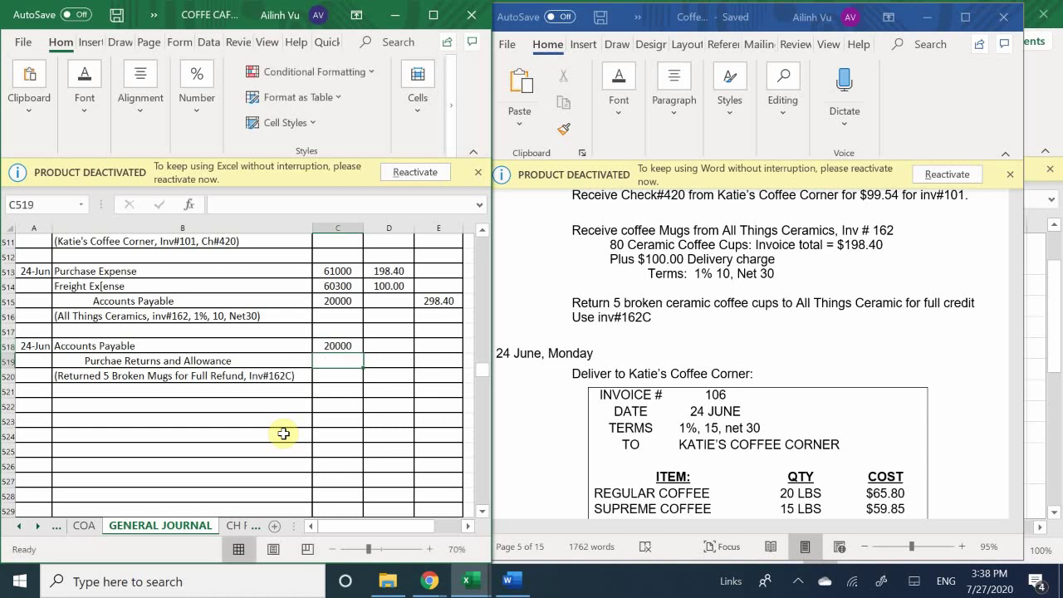
pyautogui.write('61500')
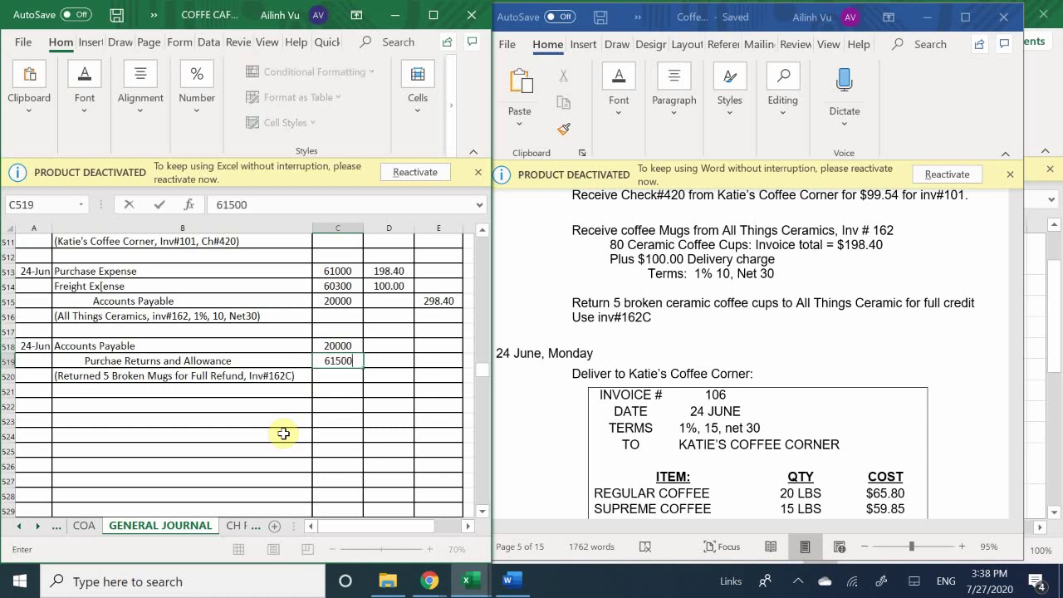
pyautogui.press('Return')
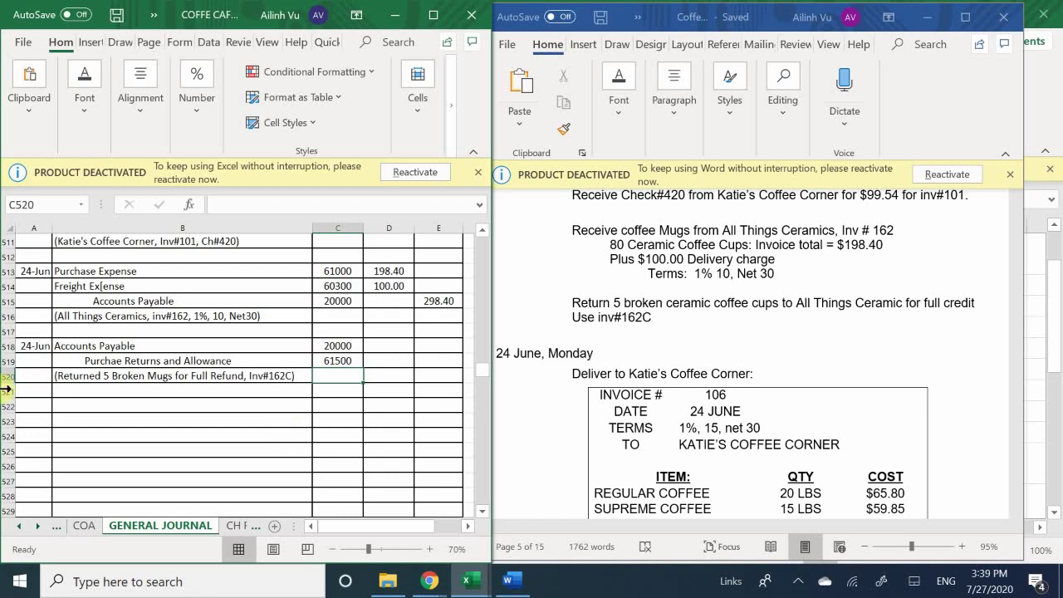
# Switch to the COFFEE CAFE INVENTORY workbook and enter a returned mug quantity of 5 in J16
pyautogui.click(443, 589)
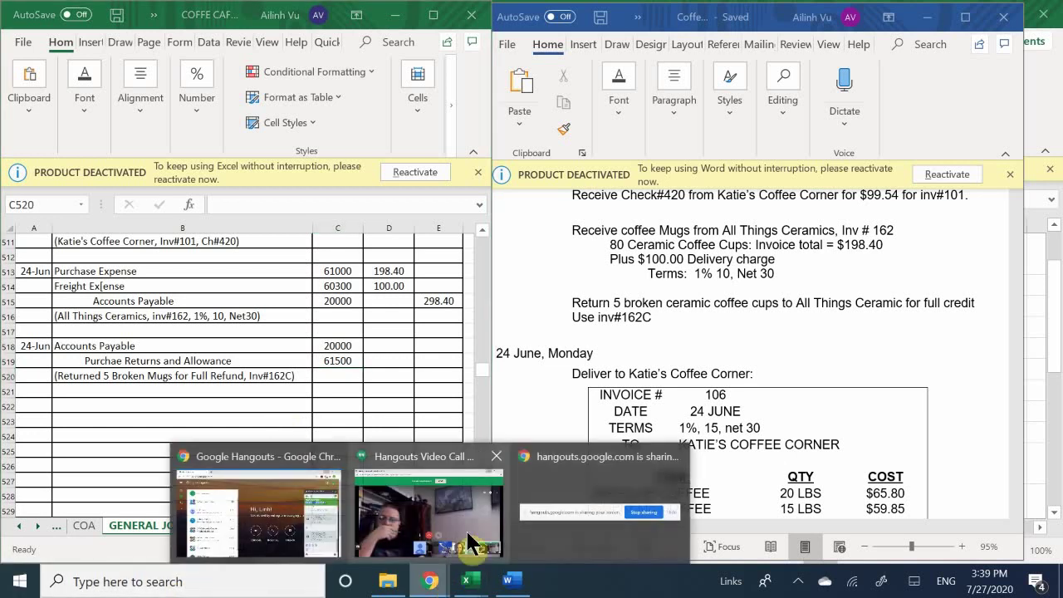
pyautogui.moveTo(467, 582)
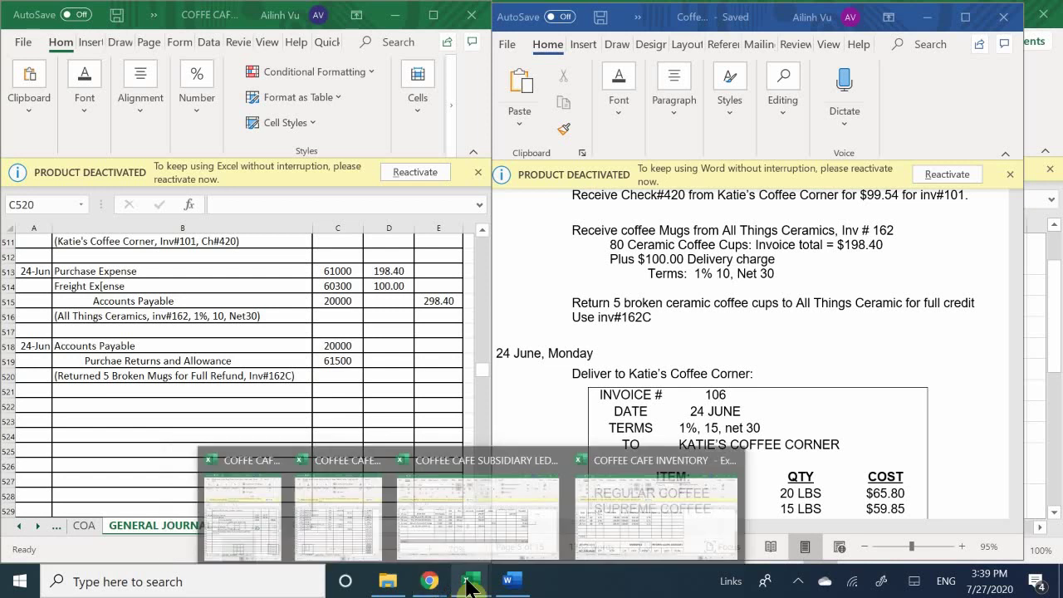
pyautogui.click(710, 509)
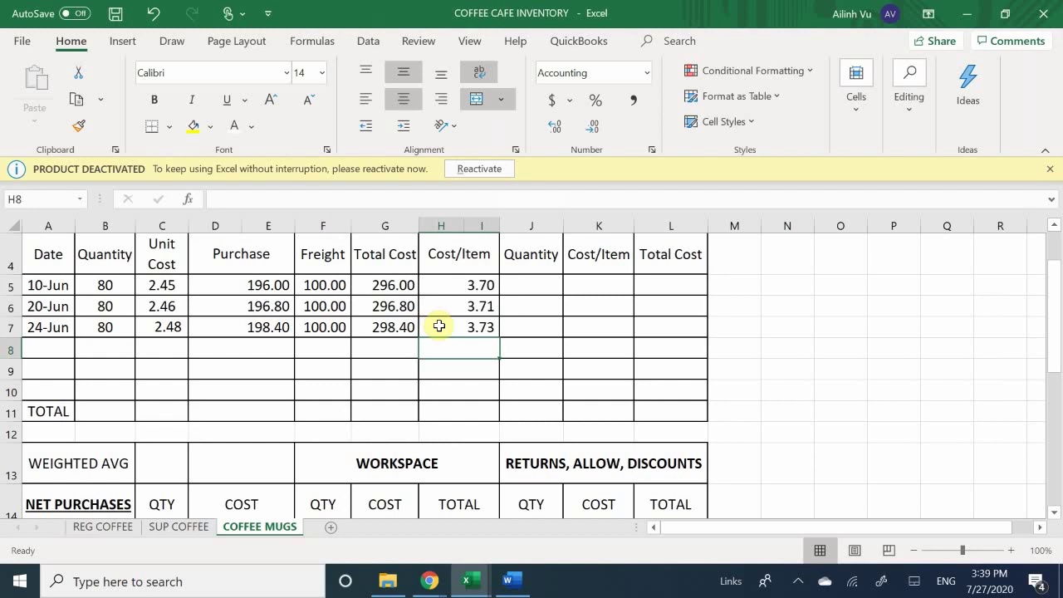
pyautogui.scroll(-2, 696, 407)
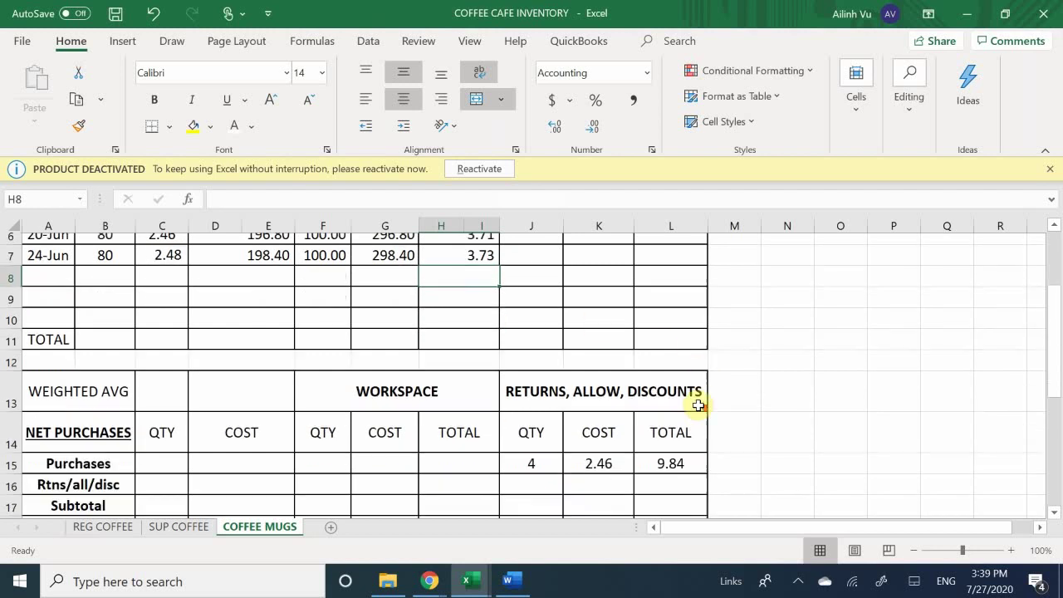
pyautogui.click(532, 410)
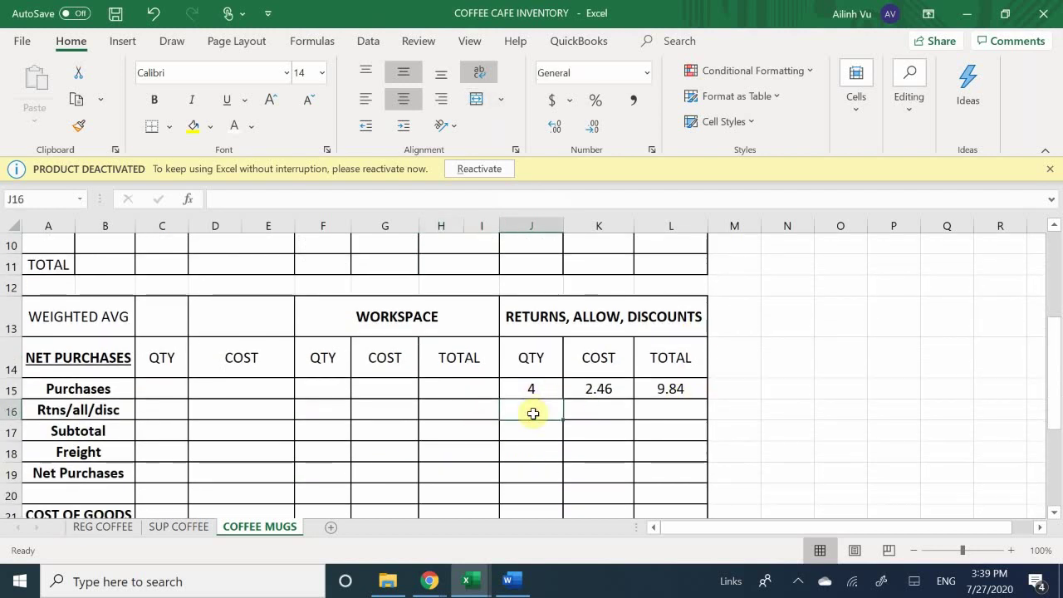
pyautogui.write('5')
pyautogui.press('Return')
# Enter the 24 June purchase's unit cost of 2.48 as the cost of the returned mugs in K16
pyautogui.scroll(3, 532, 413)
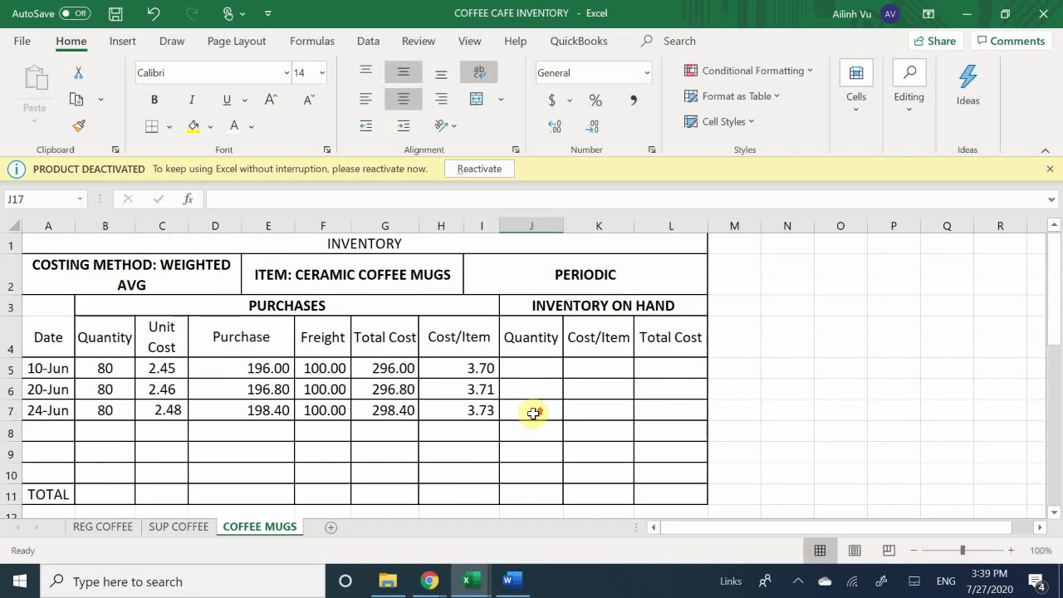
pyautogui.scroll(-3, 532, 413)
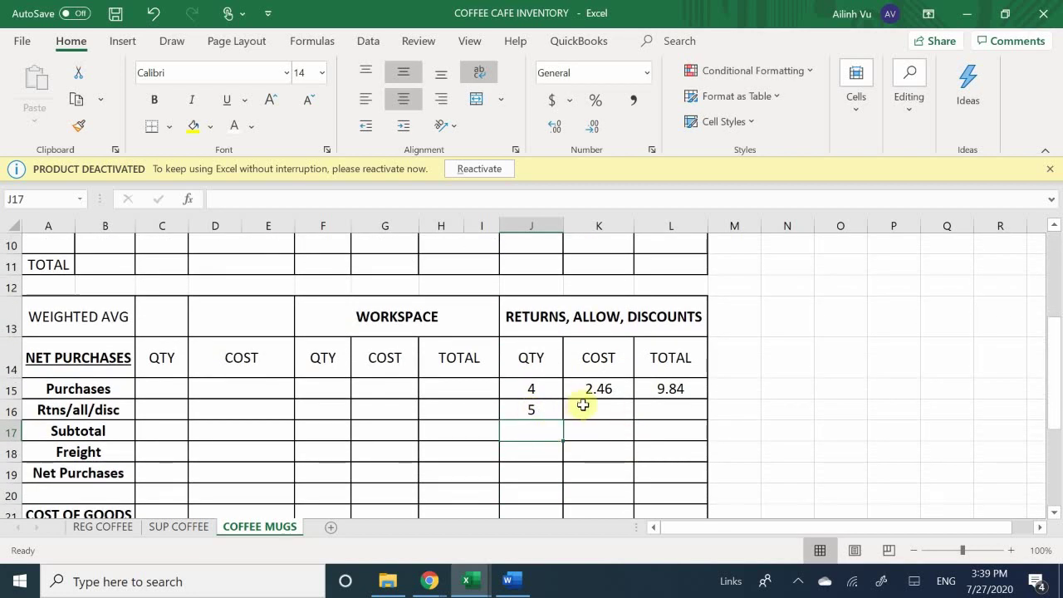
pyautogui.click(588, 409)
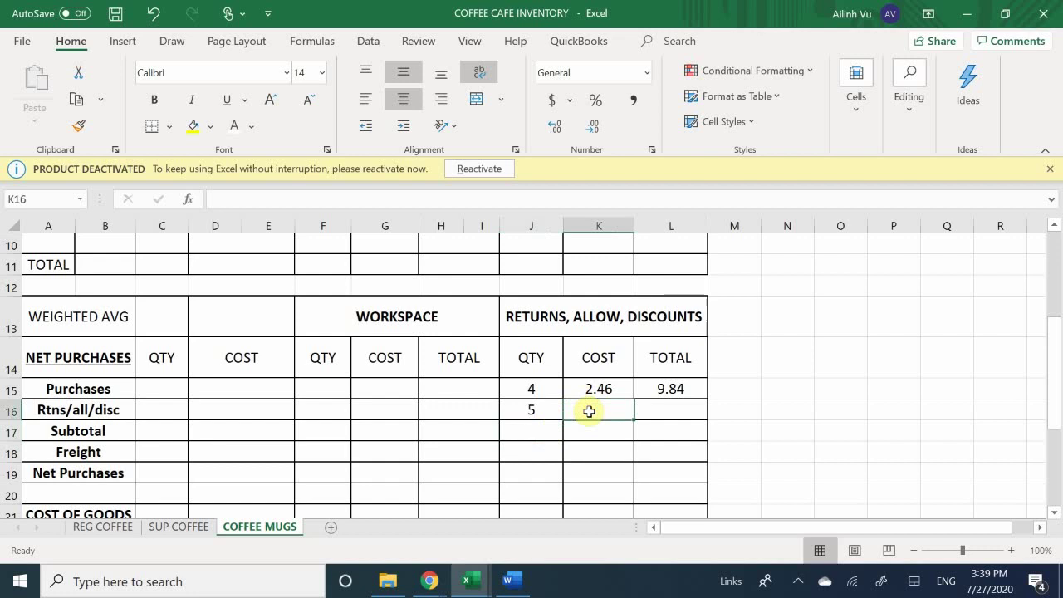
pyautogui.scroll(3, 587, 409)
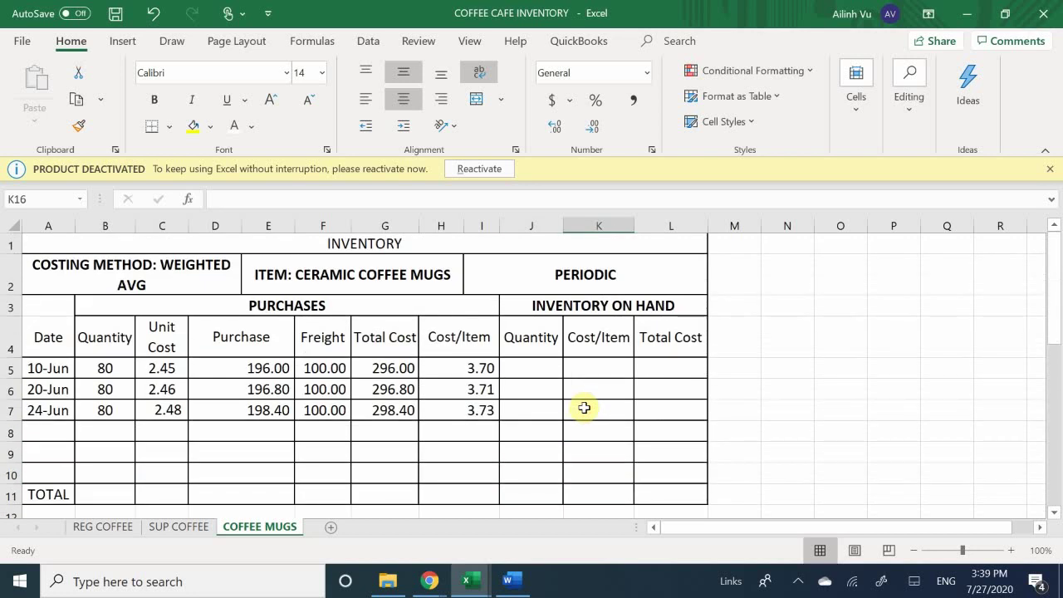
pyautogui.scroll(-5, 662, 387)
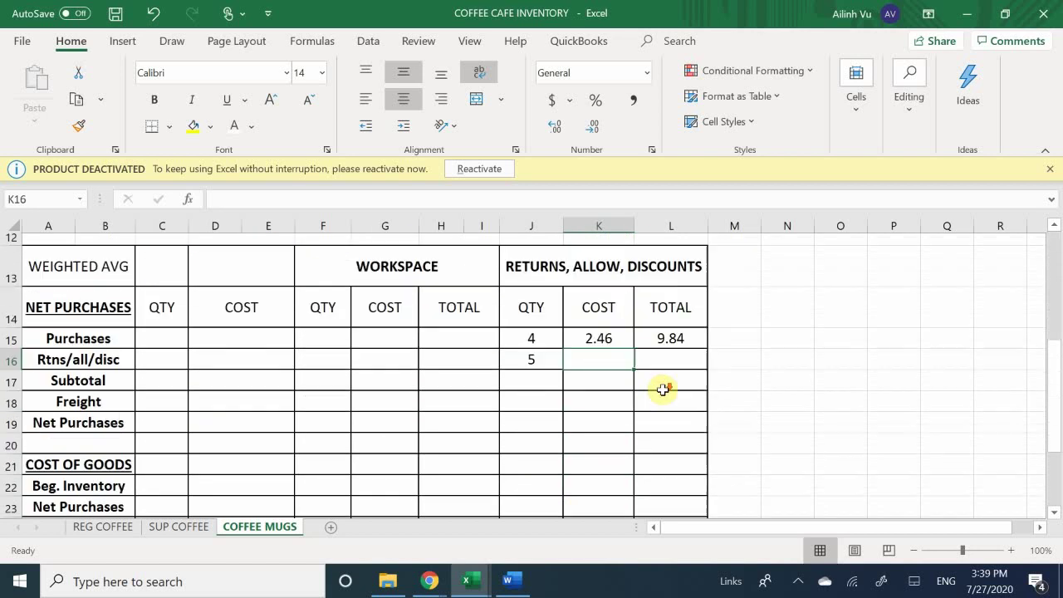
pyautogui.scroll(1, 660, 393)
pyautogui.scroll(4, 540, 374)
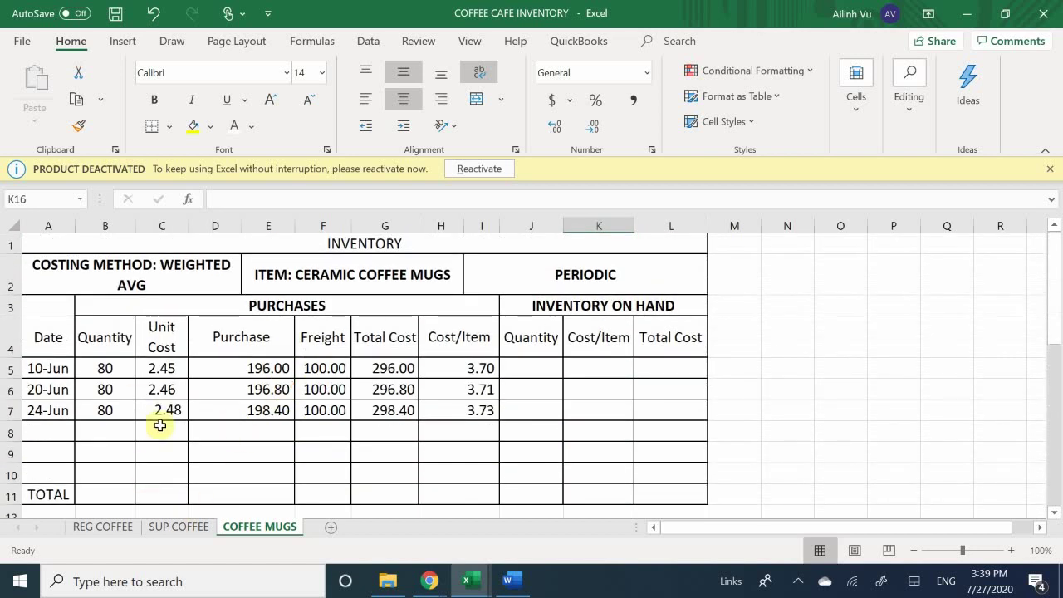
pyautogui.scroll(-6, 537, 344)
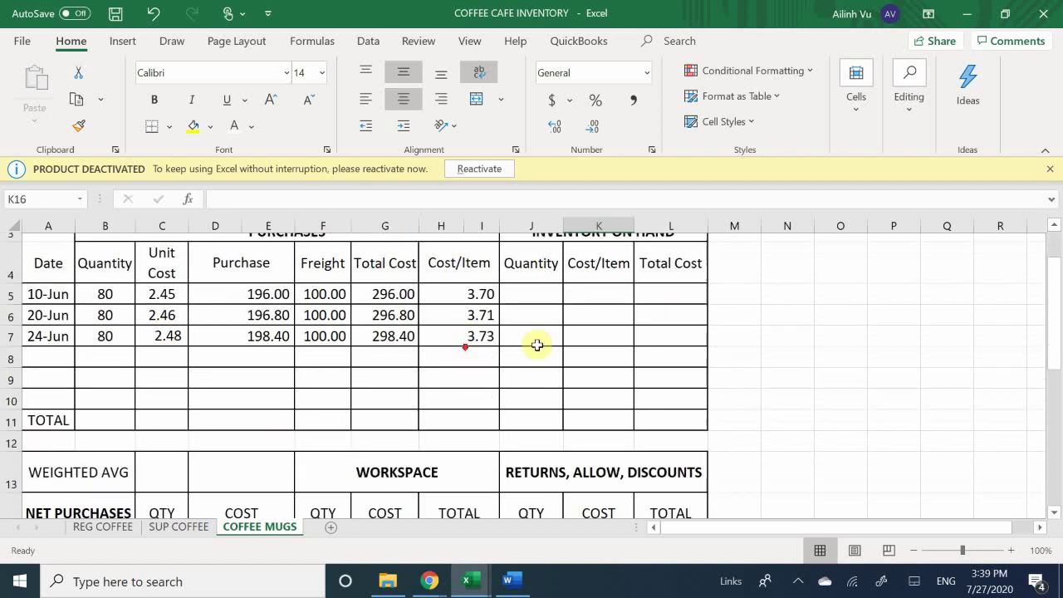
pyautogui.scroll(2, 618, 351)
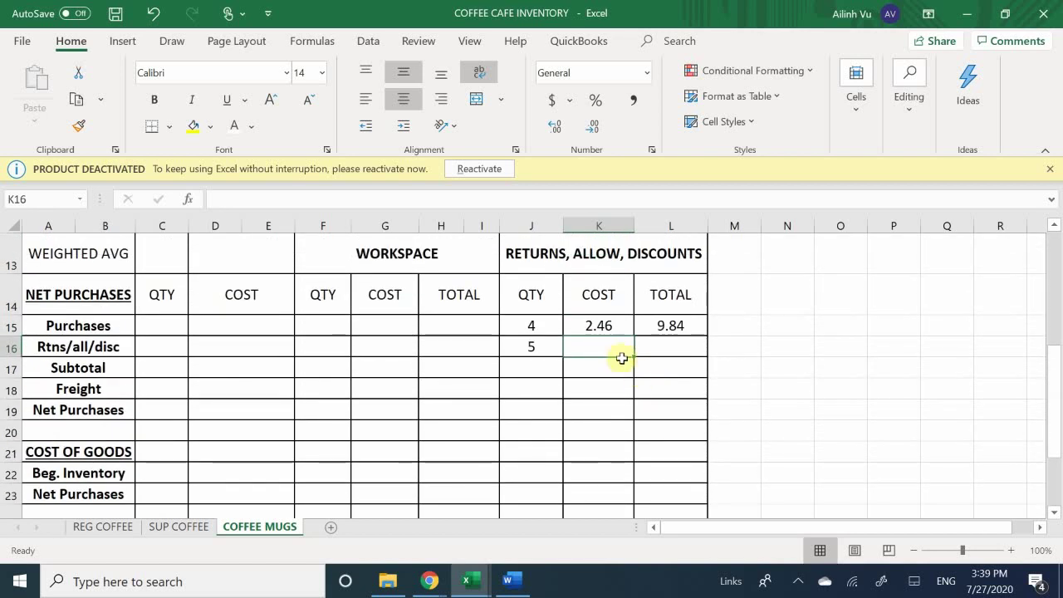
pyautogui.write('2.48')
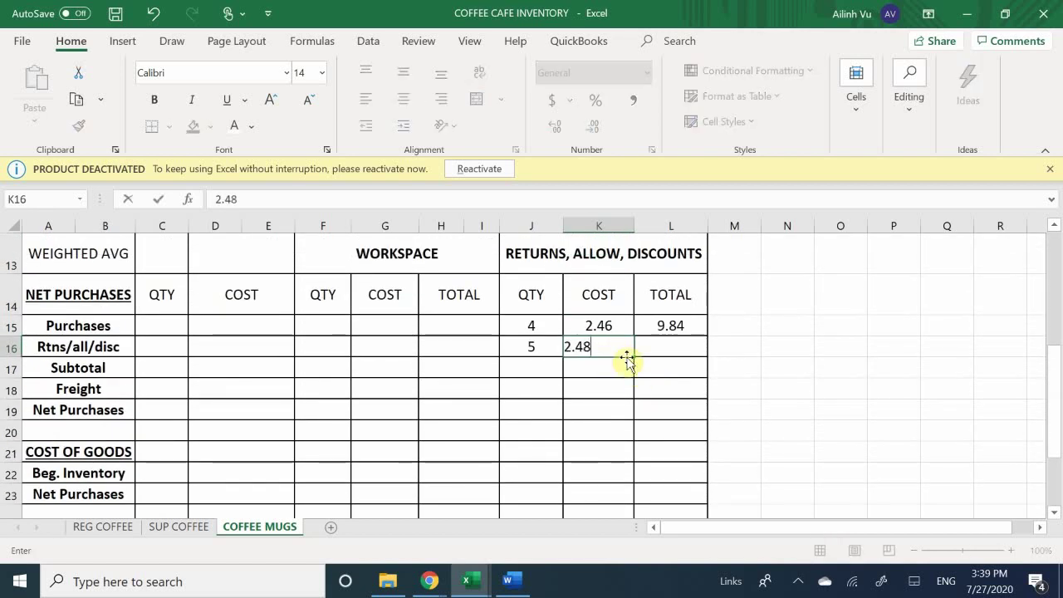
pyautogui.press('Return')
# Calculate the total cost of the returned mugs in L16 with the formula =K16*J16
pyautogui.press('Up')
pyautogui.press('Right')
pyautogui.write('=')
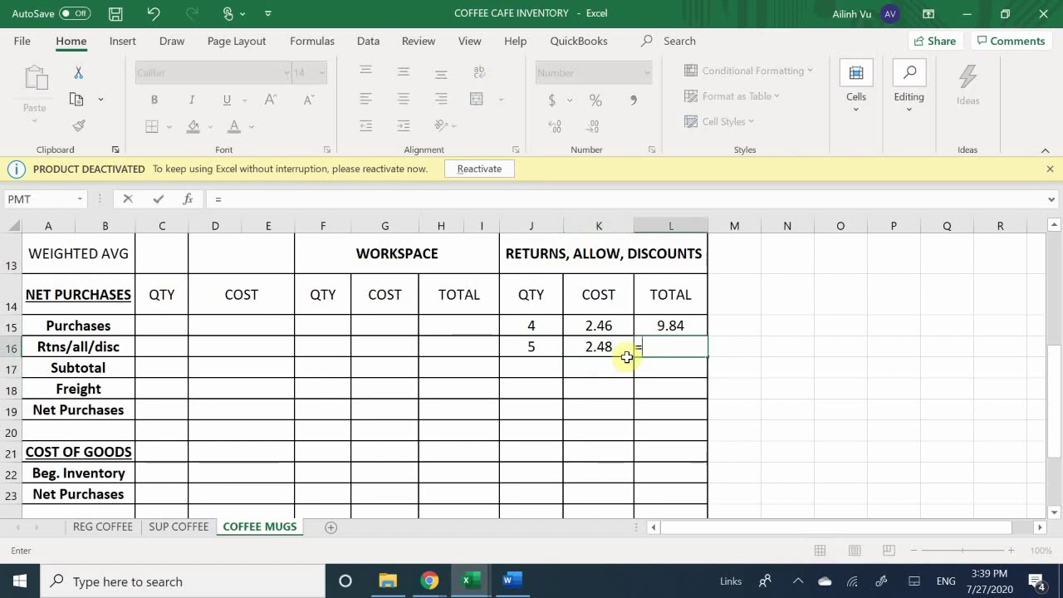
pyautogui.click(628, 355)
pyautogui.write('*')
pyautogui.press('Left')
pyautogui.press('Left')
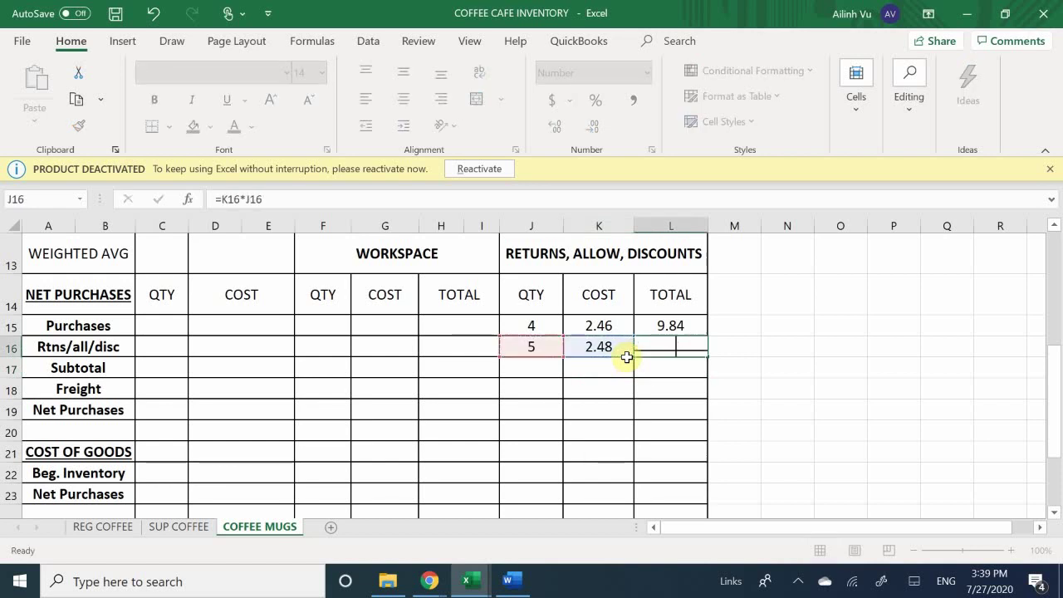
pyautogui.press('Return')
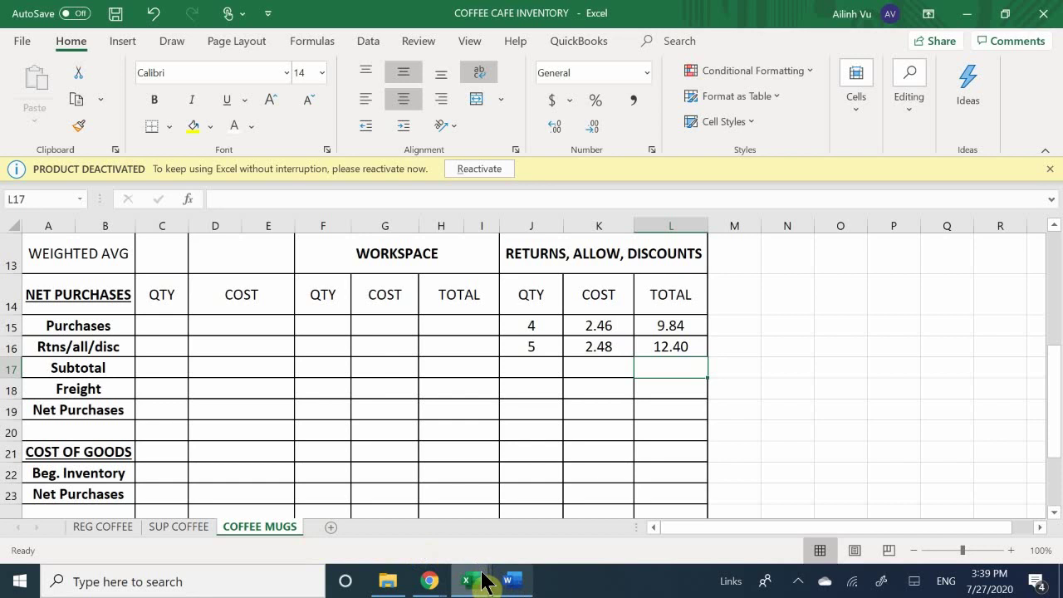
# Switch back to the general journal and enter 12.40 as the debit in D518 and the credit in E519
pyautogui.moveTo(471, 581)
pyautogui.click(297, 531)
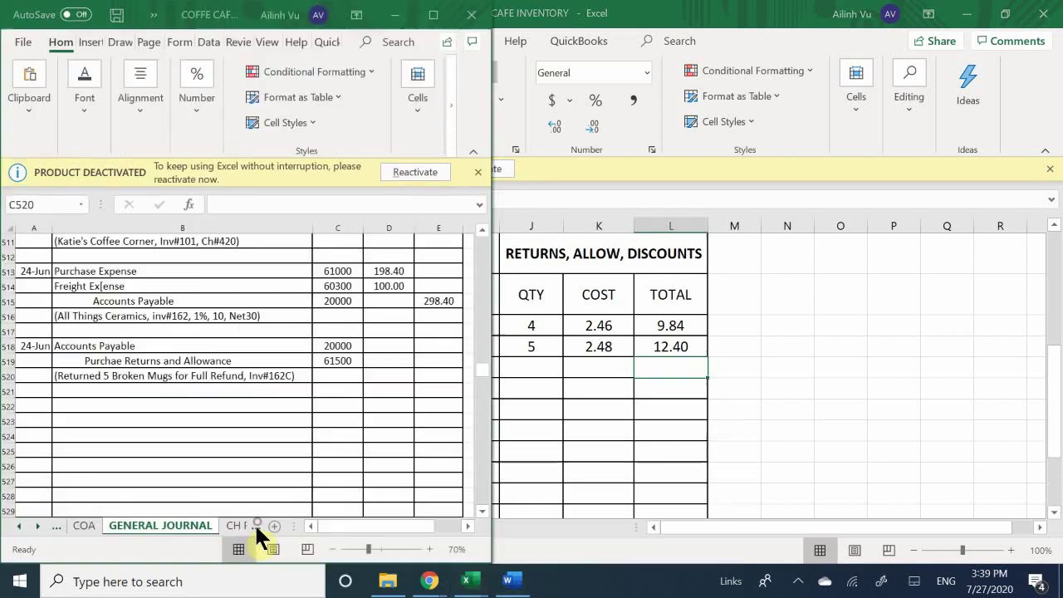
pyautogui.click(387, 347)
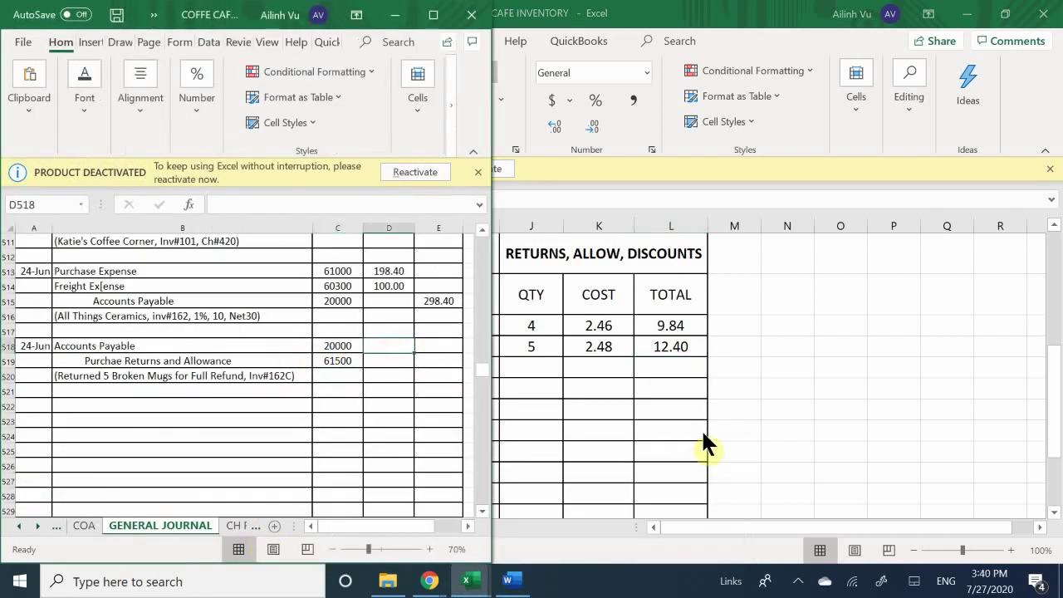
pyautogui.write('12.40')
pyautogui.press('Return')
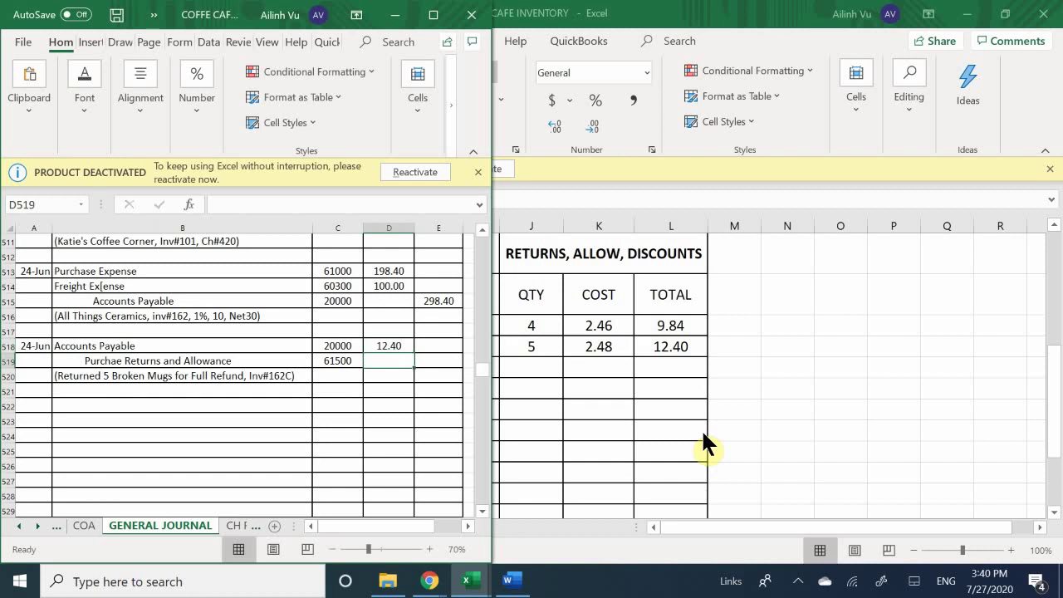
pyautogui.press('Right')
pyautogui.write('12.40')
pyautogui.press('Return')
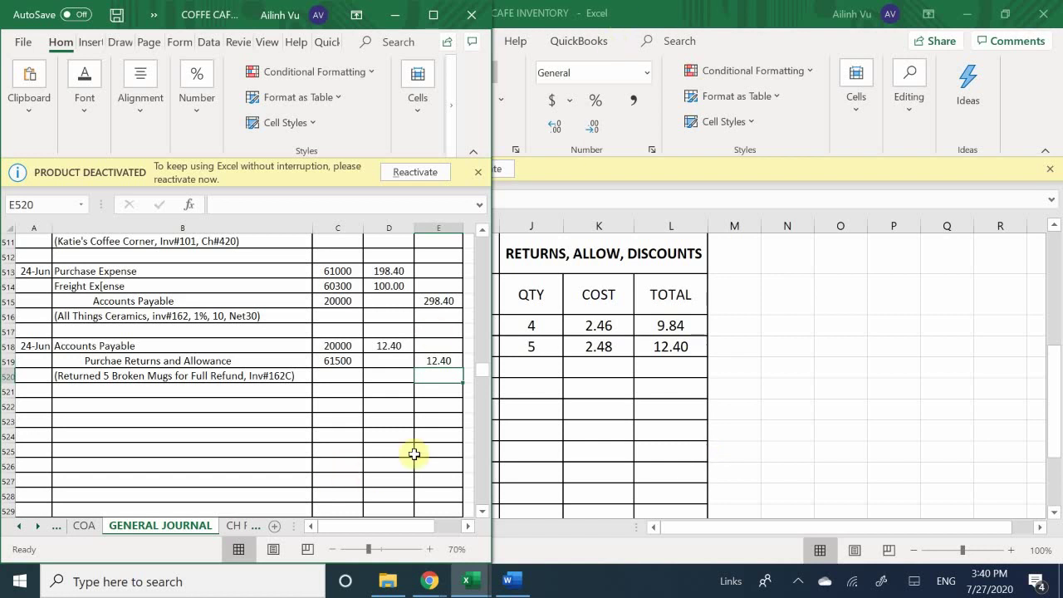
# Switch to the general ledger workbook and look through its account sheets, from Liabilities to Expenses
pyautogui.moveTo(472, 584)
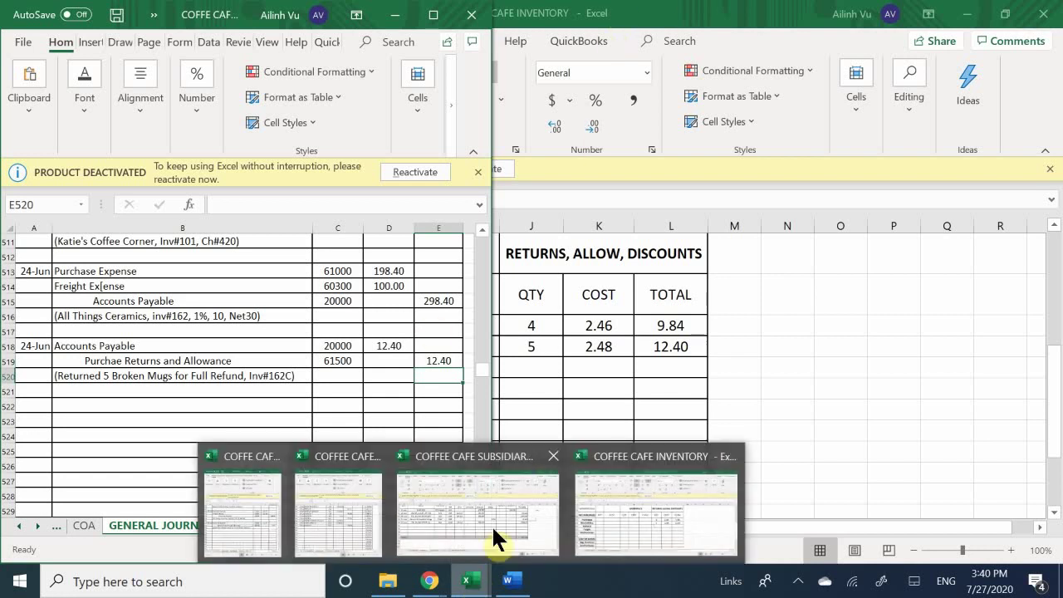
pyautogui.click(344, 503)
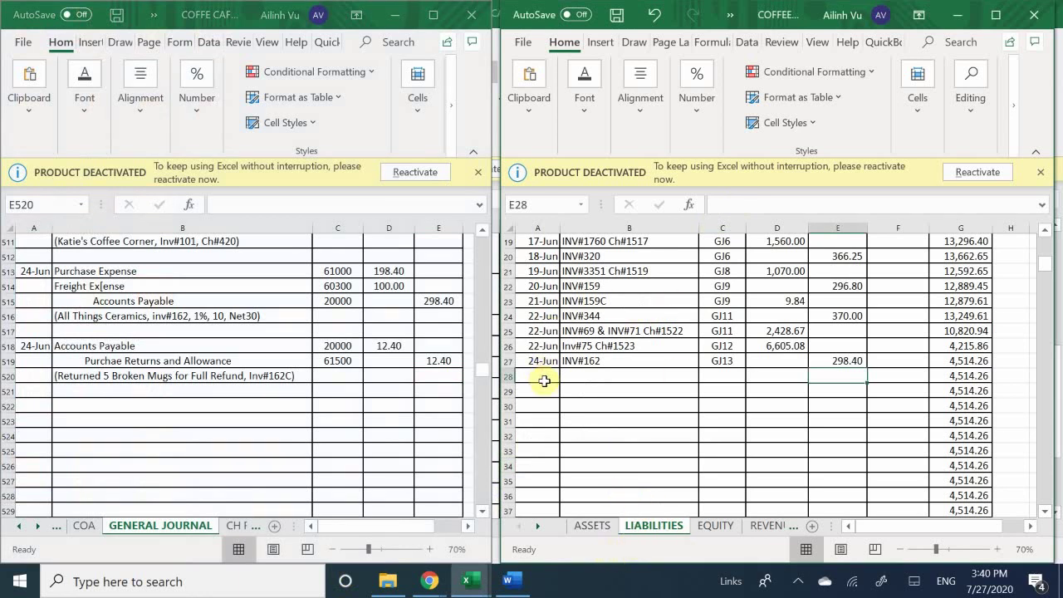
pyautogui.scroll(6, 545, 380)
pyautogui.scroll(-1, 546, 373)
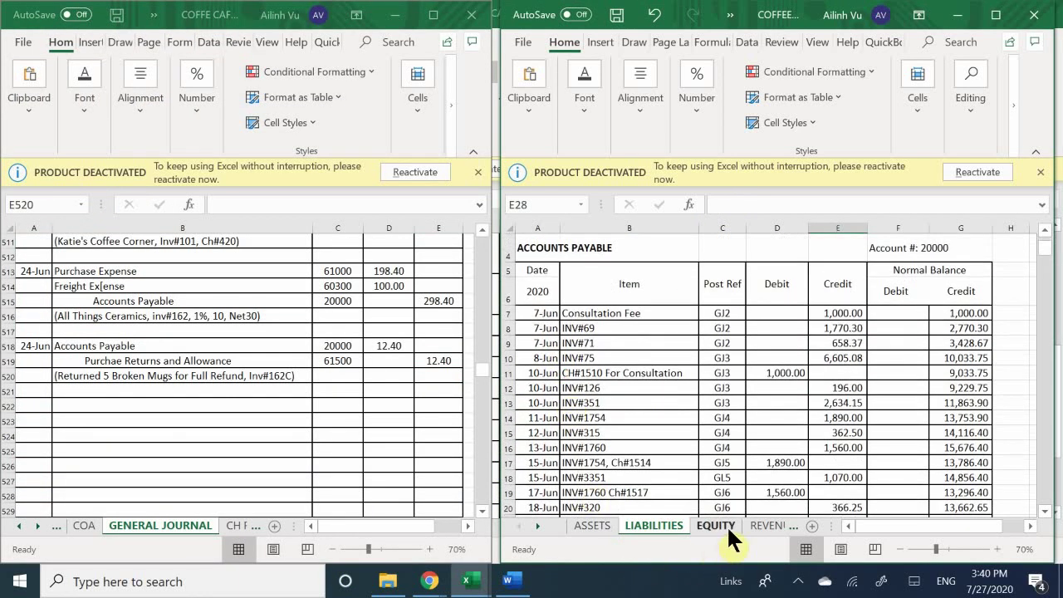
pyautogui.click(750, 525)
pyautogui.click(765, 522)
pyautogui.click(759, 524)
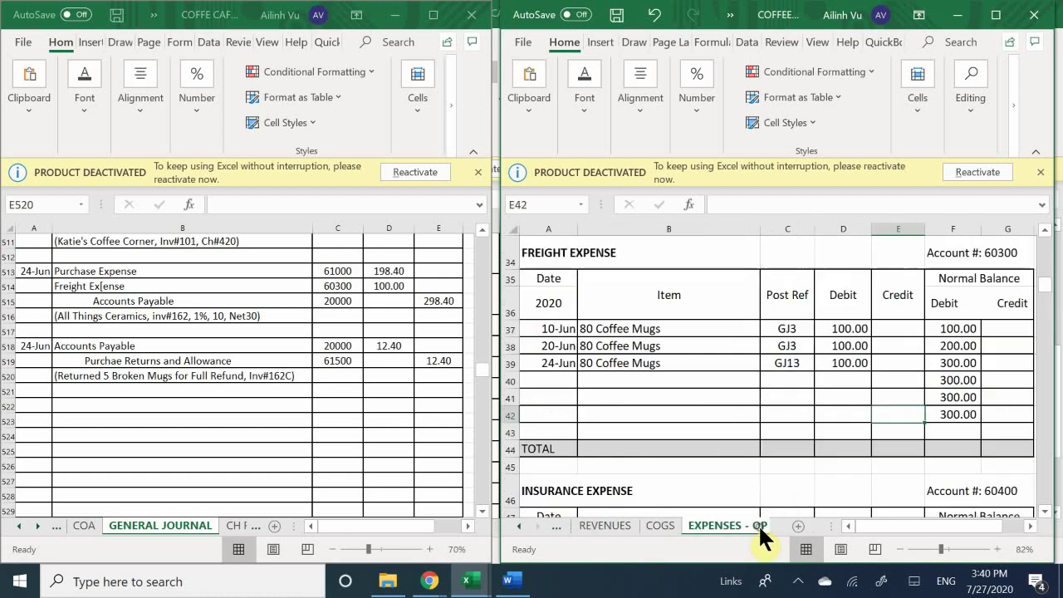
pyautogui.click(519, 525)
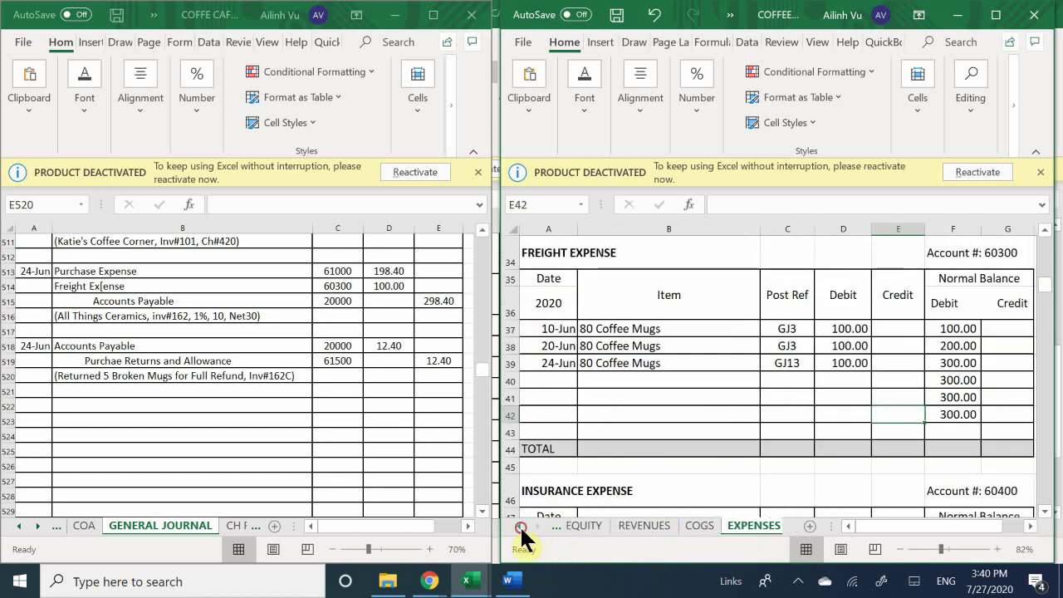
pyautogui.click(520, 526)
pyautogui.click(510, 526)
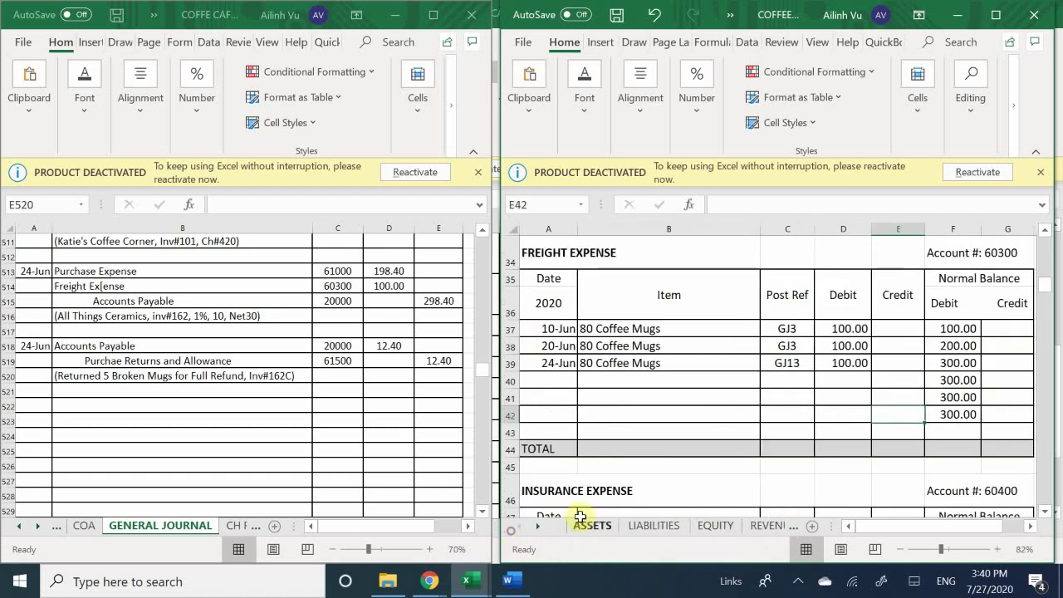
# On the LIABILITIES sheet, enter the date 6/24 in A28, the next free row of the accounts payable ledger
pyautogui.click(642, 525)
pyautogui.scroll(-7, 600, 316)
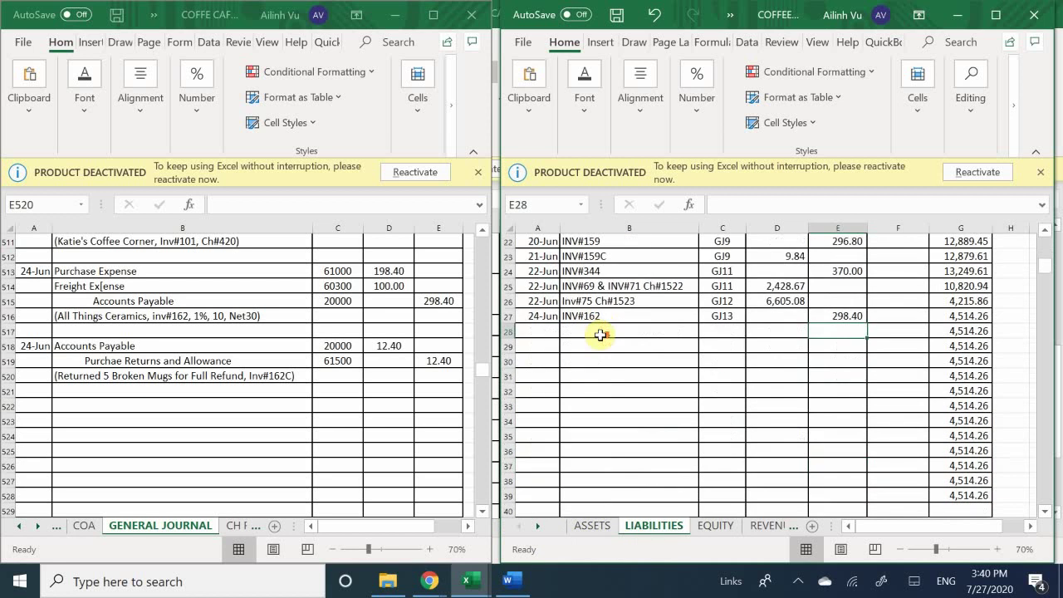
pyautogui.click(539, 332)
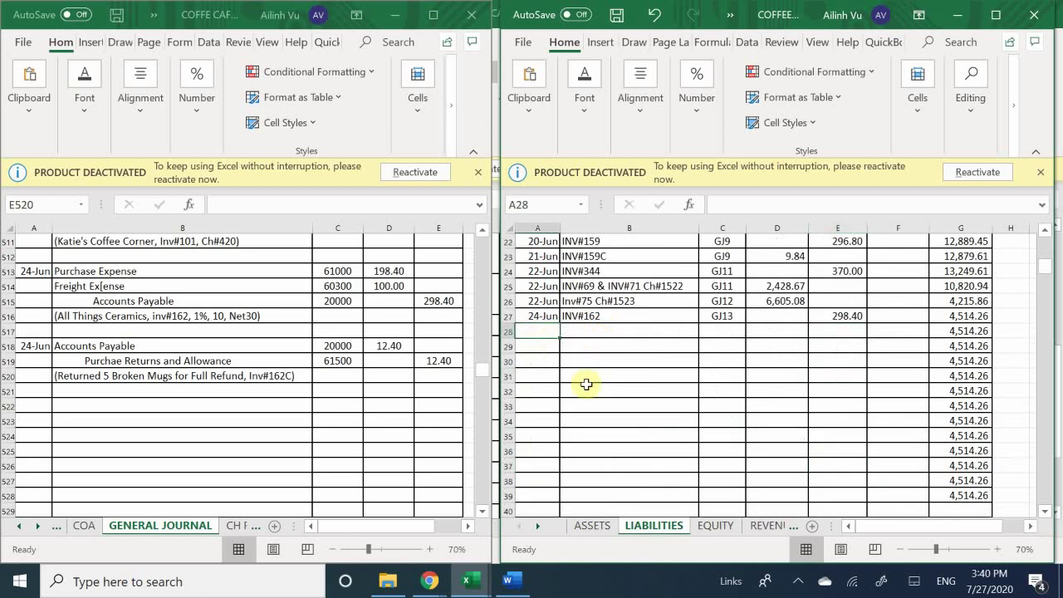
pyautogui.write('6/')
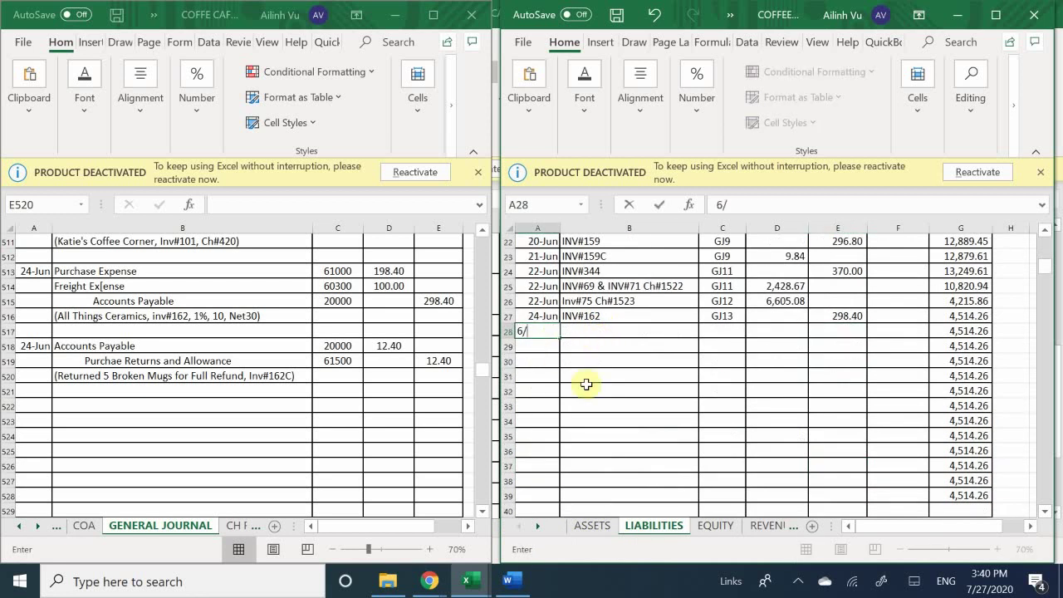
pyautogui.write('24')
pyautogui.press('Return')
pyautogui.press('Up')
pyautogui.press('Right')
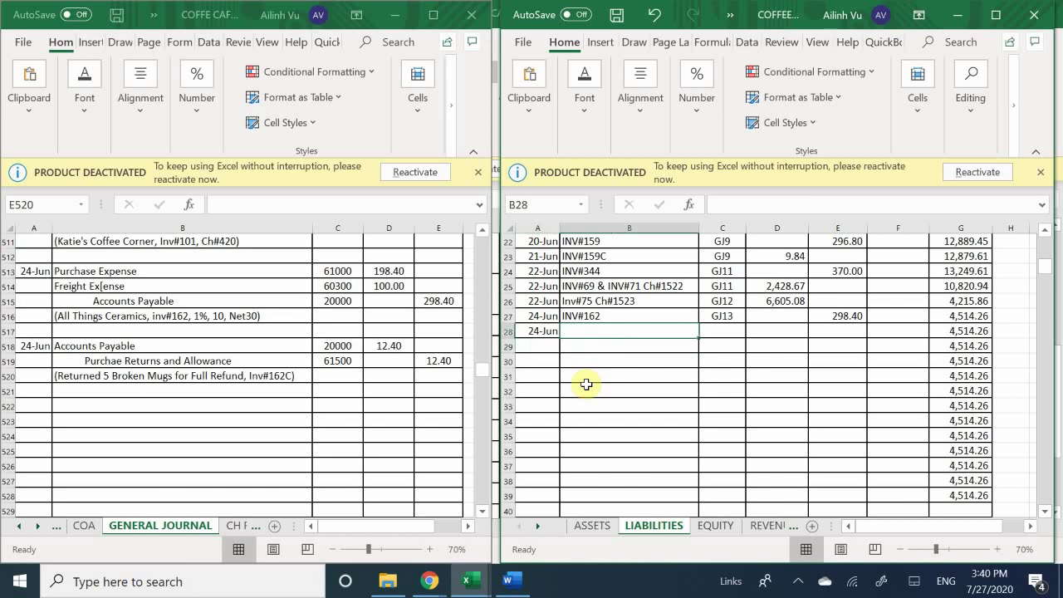
# Describe the row 28 entry as "INV#162C - Return 5 Mugs" and start its post reference with GJ
pyautogui.write('IN')
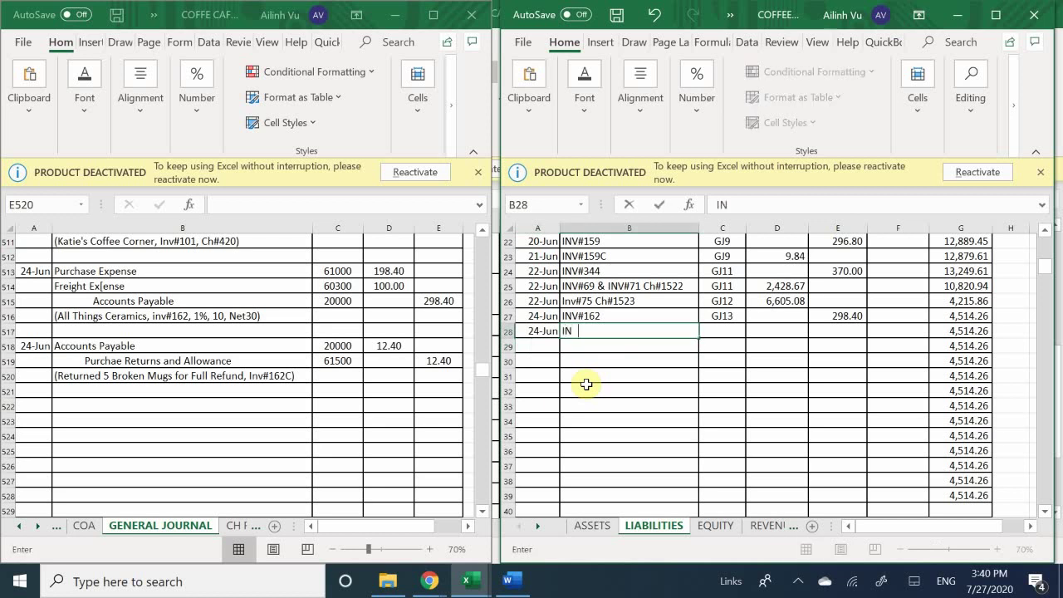
pyautogui.write('V#162C - Retu')
pyautogui.write('rn ')
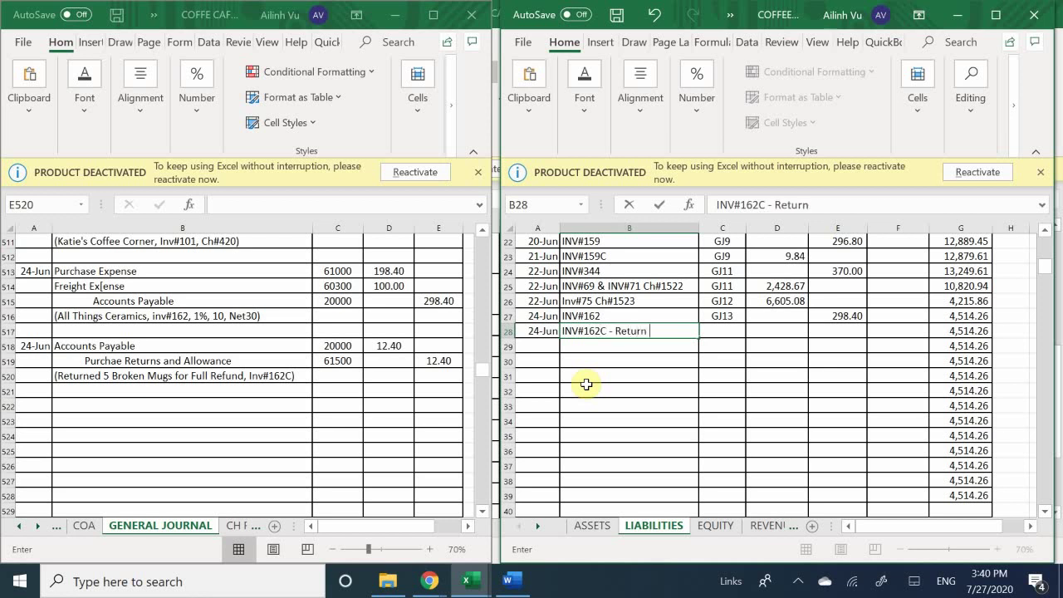
pyautogui.write('6')
pyautogui.press('BackSpace')
pyautogui.write('5 Mugsd')
pyautogui.press('Tab')
pyautogui.write('GJ')
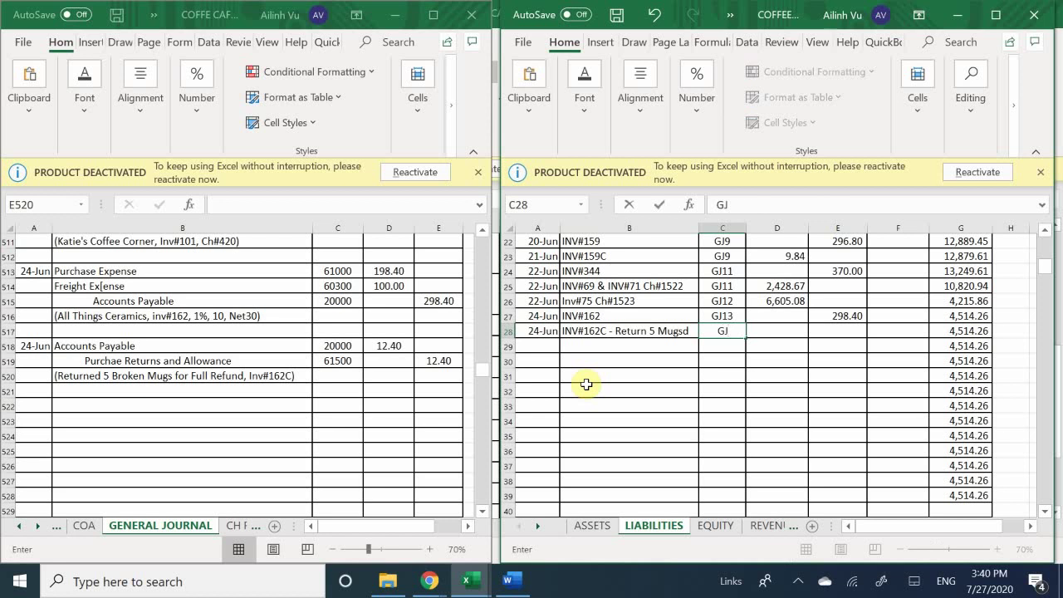
pyautogui.hotkey('shift', 'Tab')
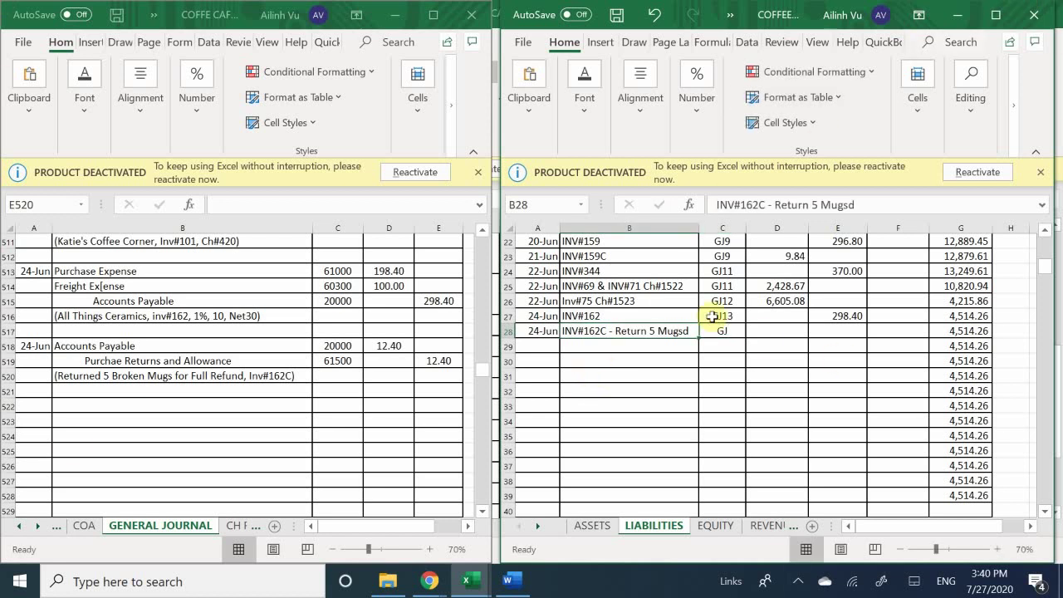
pyautogui.doubleClick(689, 334)
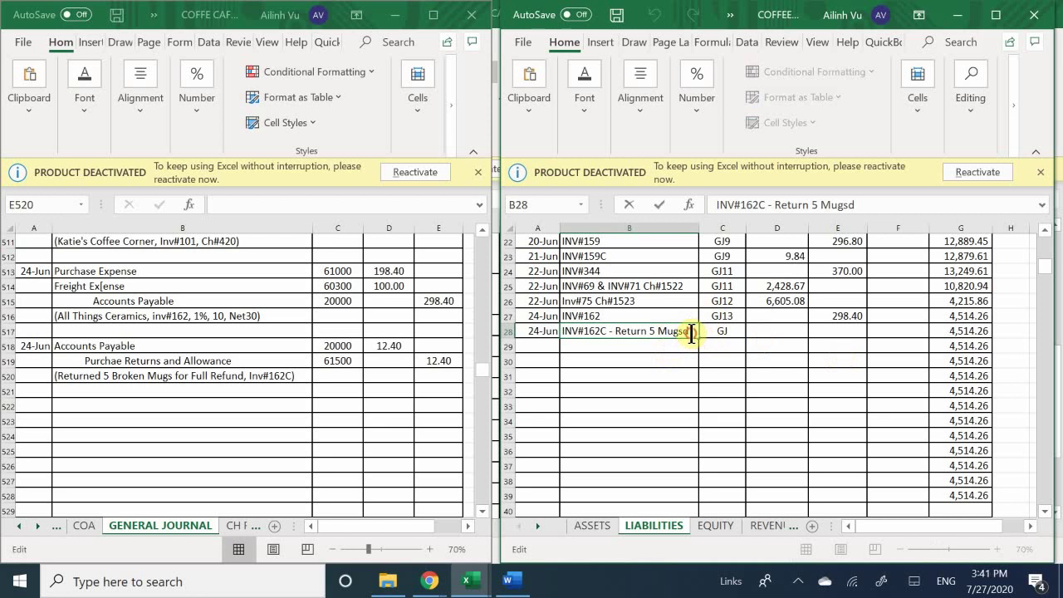
pyautogui.press('BackSpace')
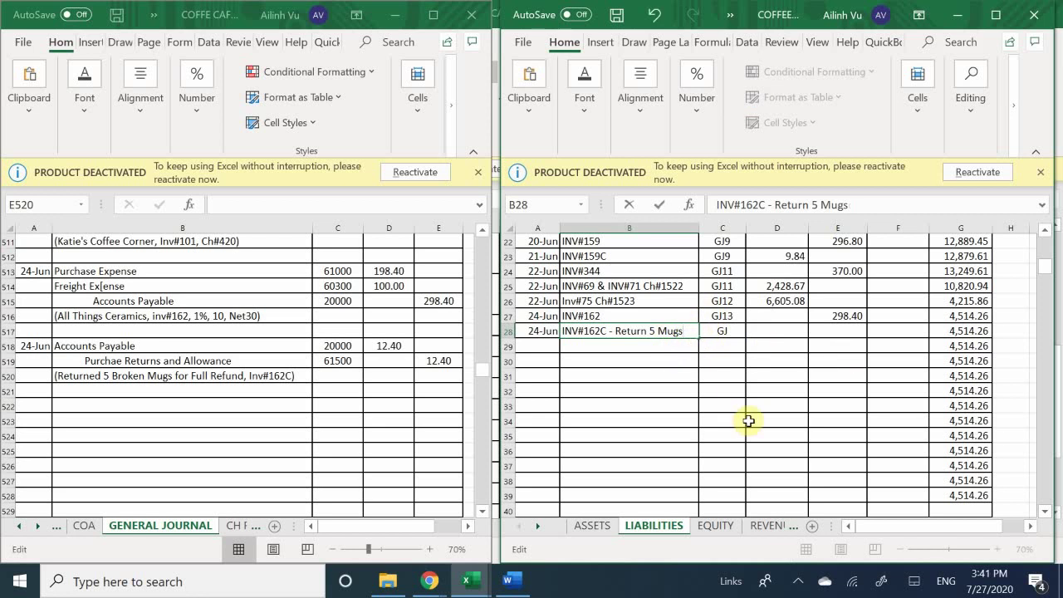
pyautogui.press('Return')
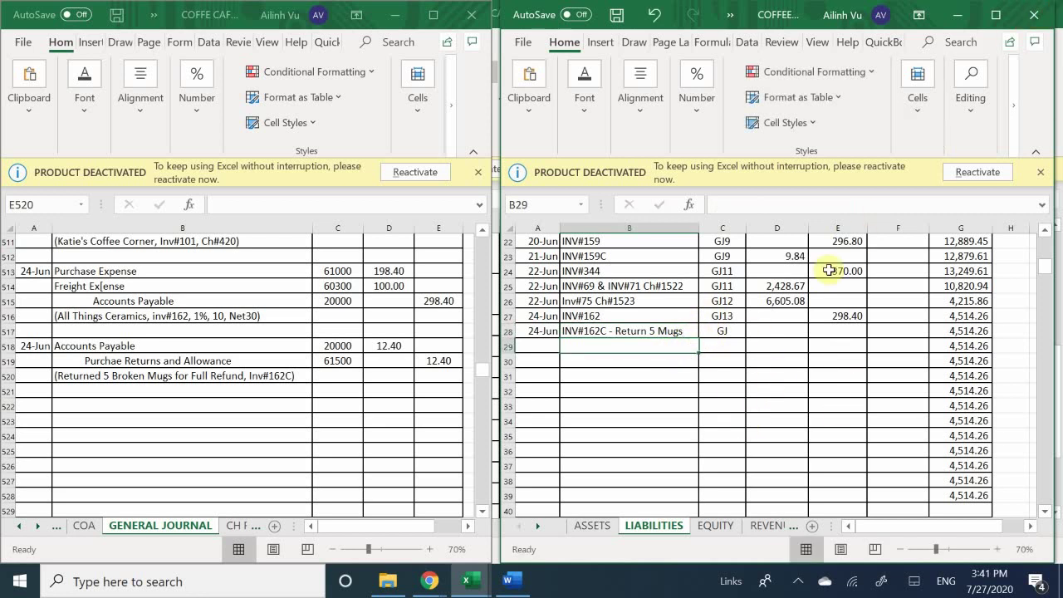
# Complete the post reference in C28 as GJ13 and enter a debit of 12.40 in D28
pyautogui.doubleClick(738, 332)
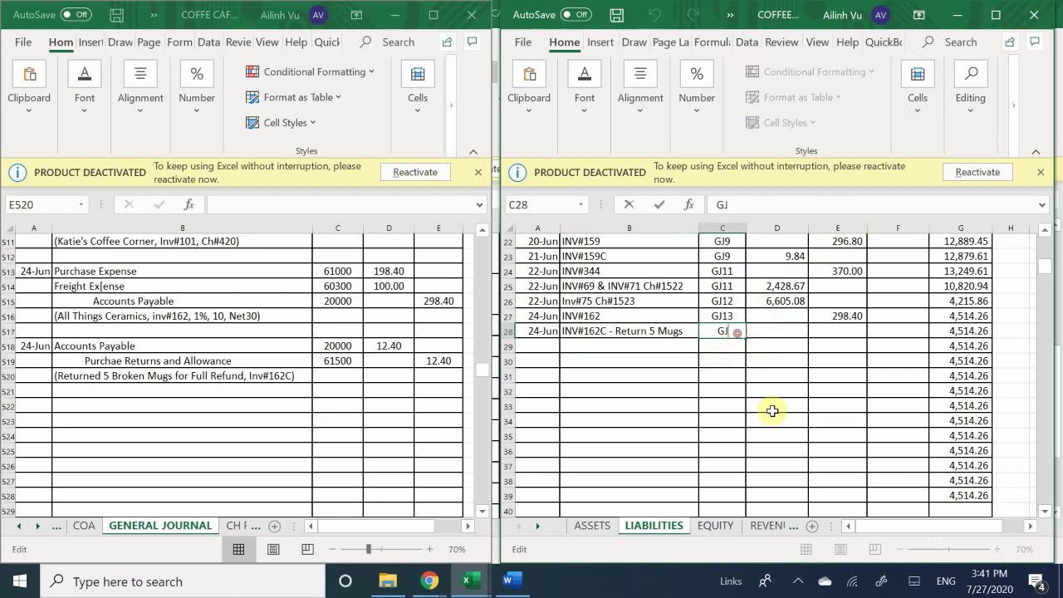
pyautogui.write('13')
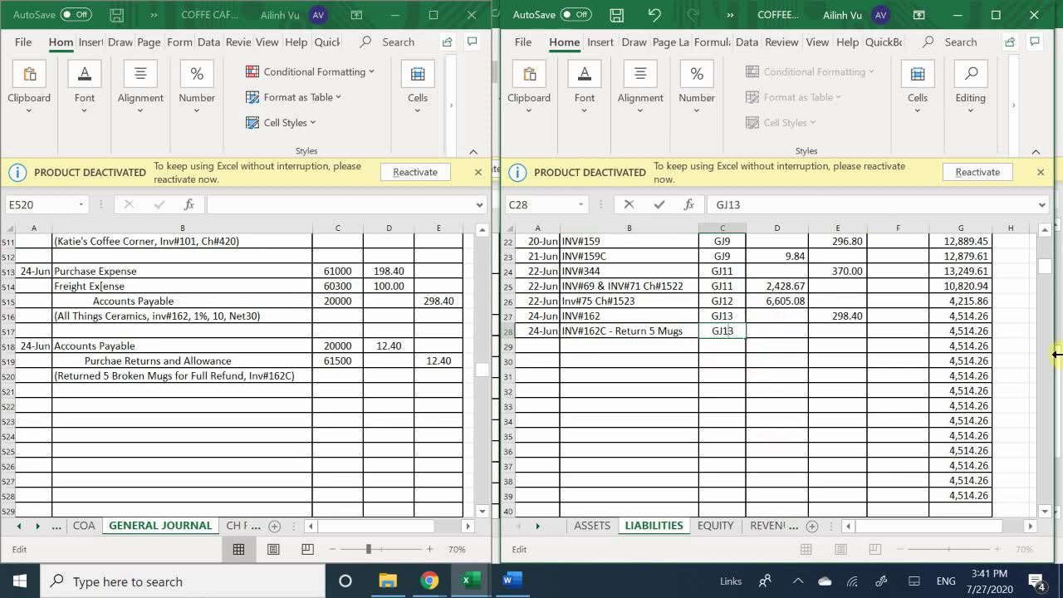
pyautogui.click(782, 333)
pyautogui.write('12.40')
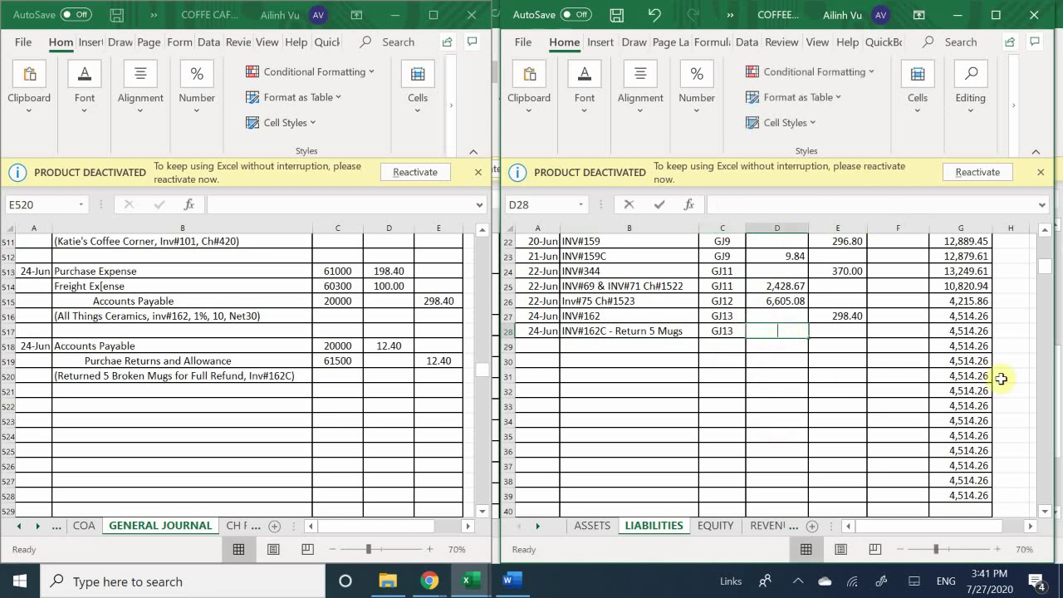
pyautogui.press('Return')
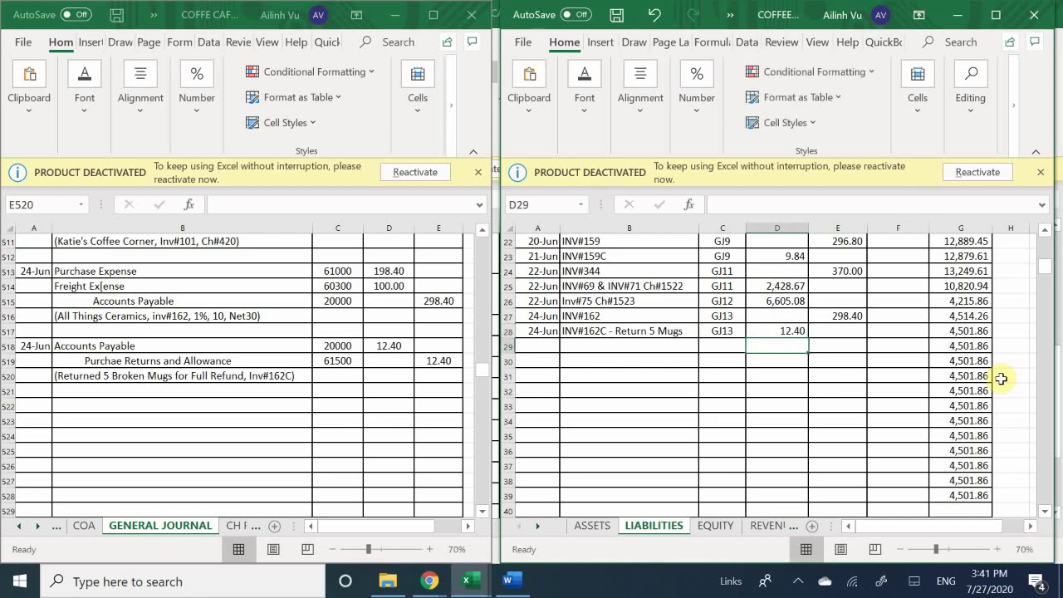
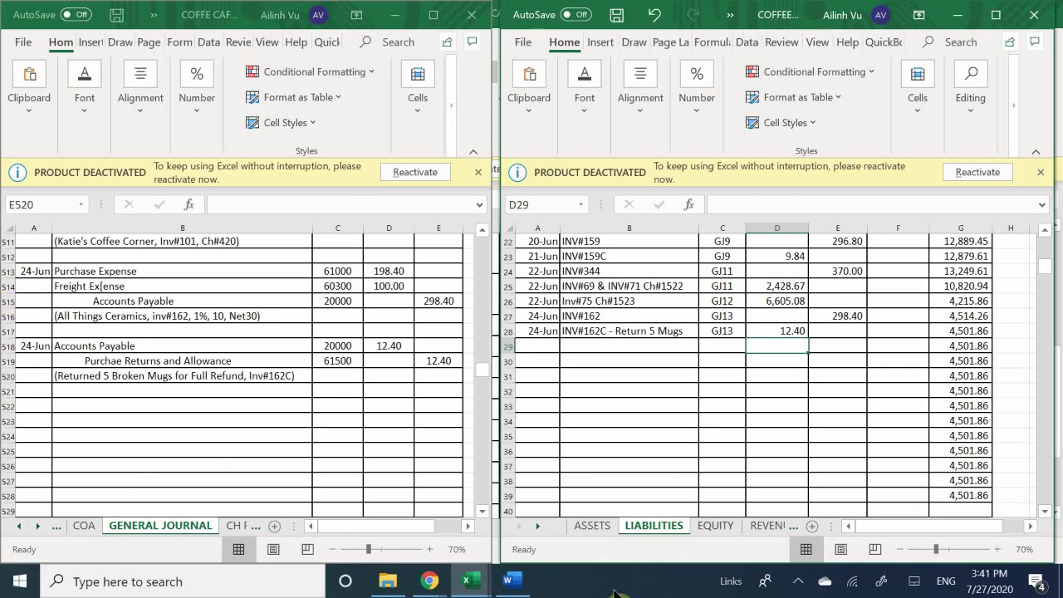
# Look through the EXPENSES - OP sheet for the Purchase Returns & Allowances account
pyautogui.click(763, 525)
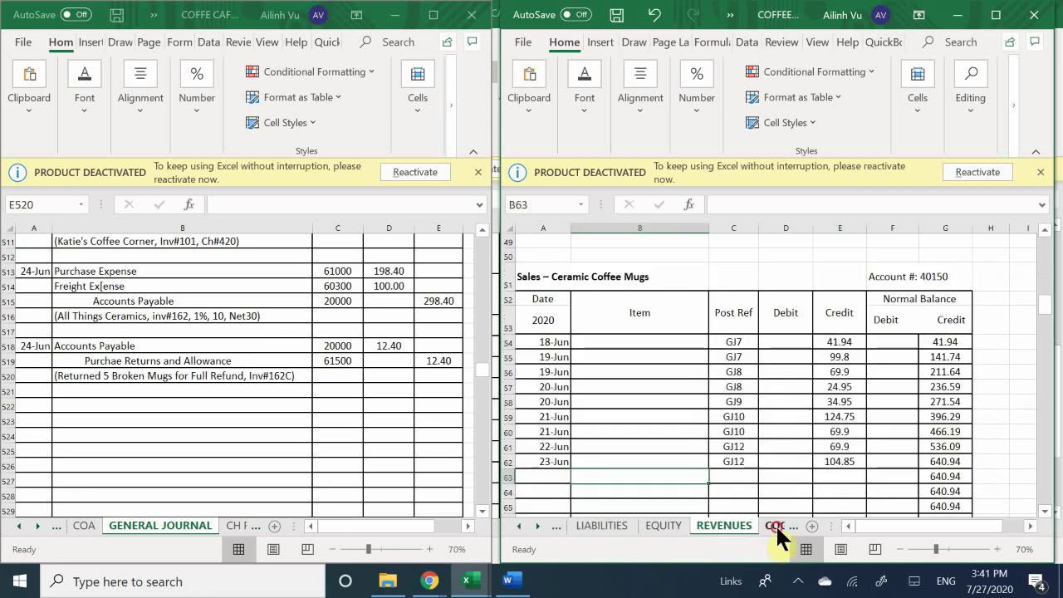
pyautogui.click(776, 525)
pyautogui.click(761, 524)
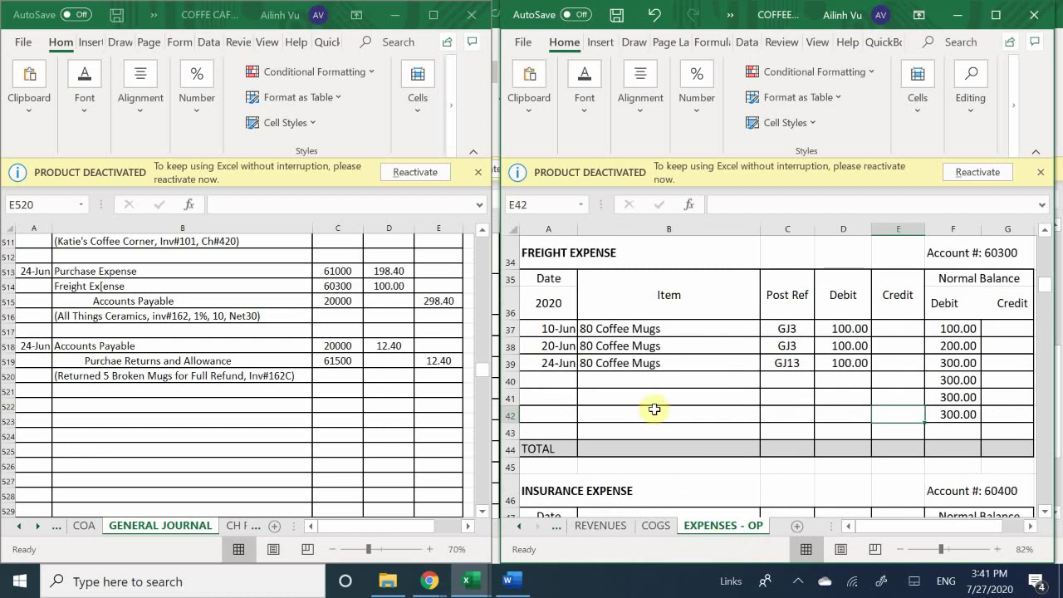
pyautogui.scroll(-20, 575, 339)
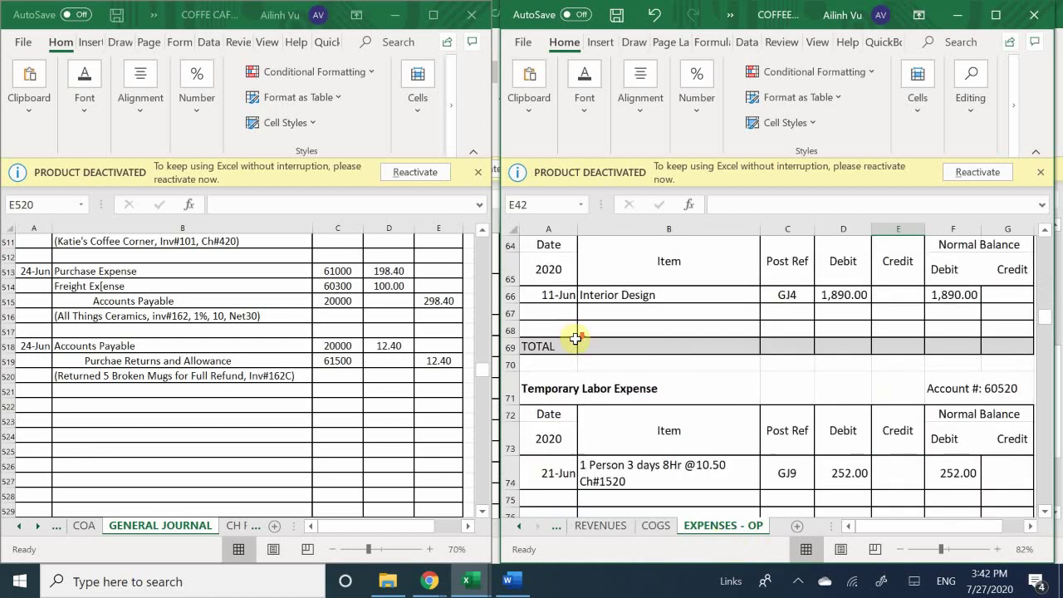
pyautogui.scroll(-3, 574, 339)
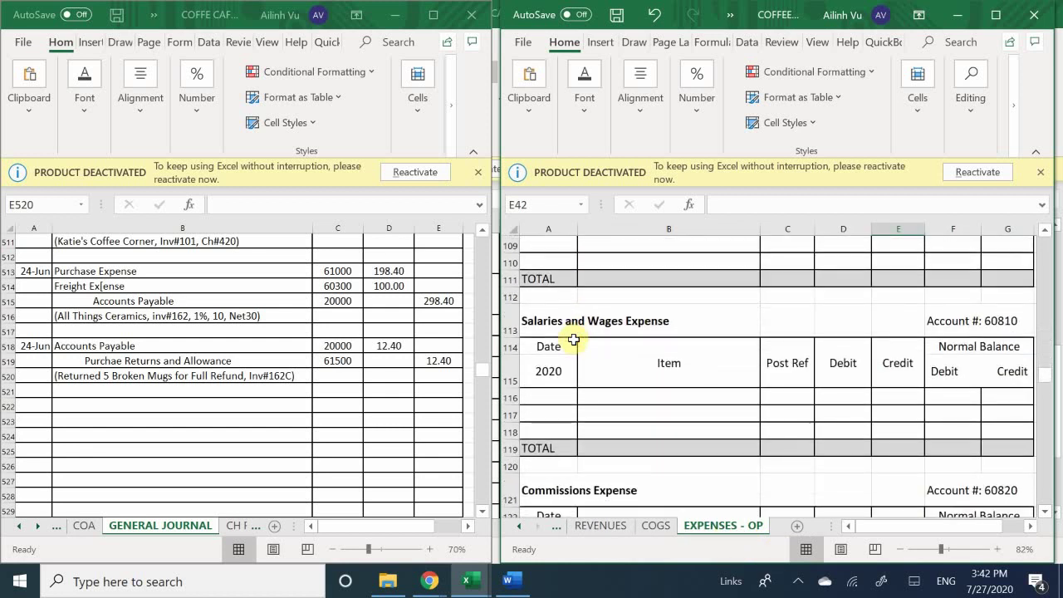
pyautogui.scroll(3, 555, 347)
pyautogui.scroll(3, 555, 347)
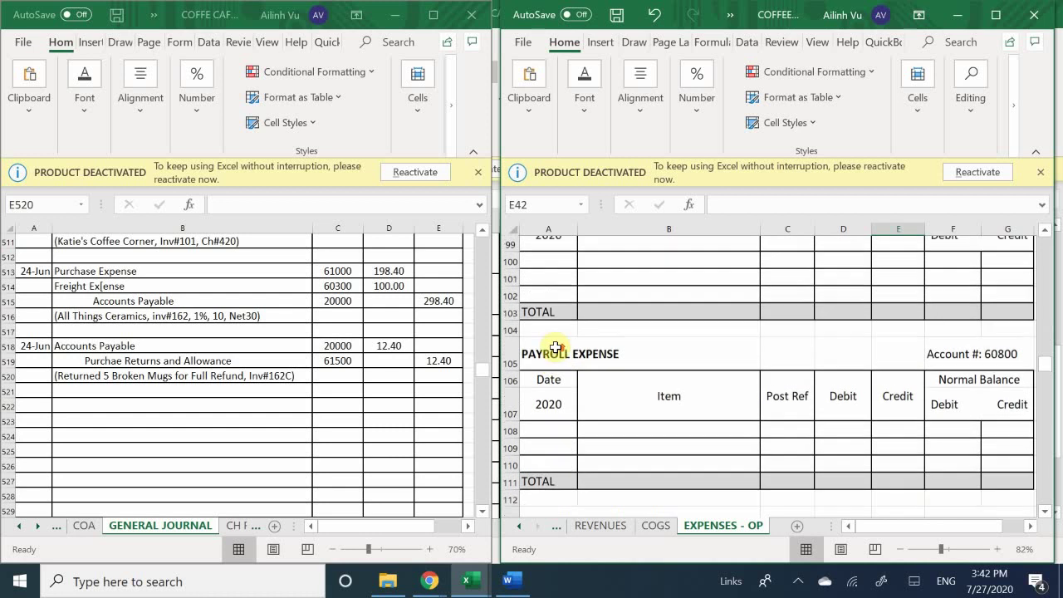
pyautogui.scroll(-8, 555, 347)
pyautogui.scroll(-13, 555, 348)
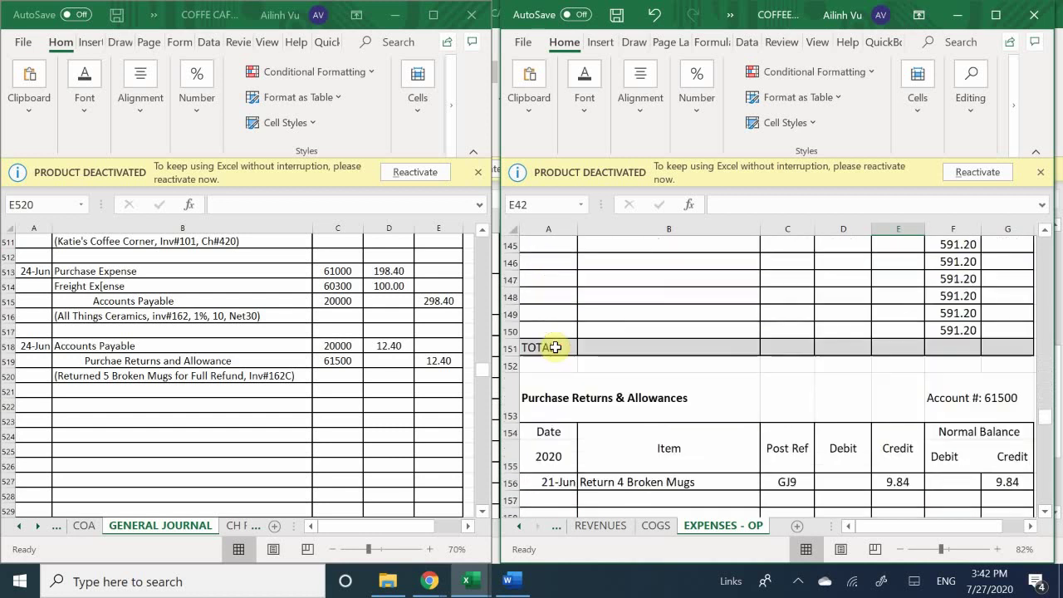
pyautogui.scroll(-1, 555, 347)
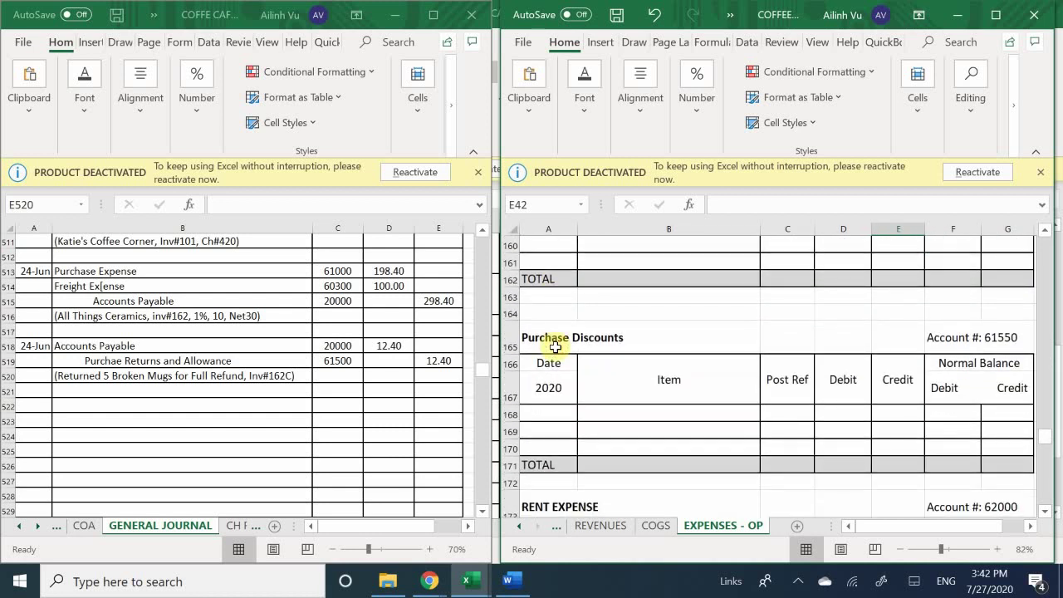
pyautogui.scroll(3, 555, 348)
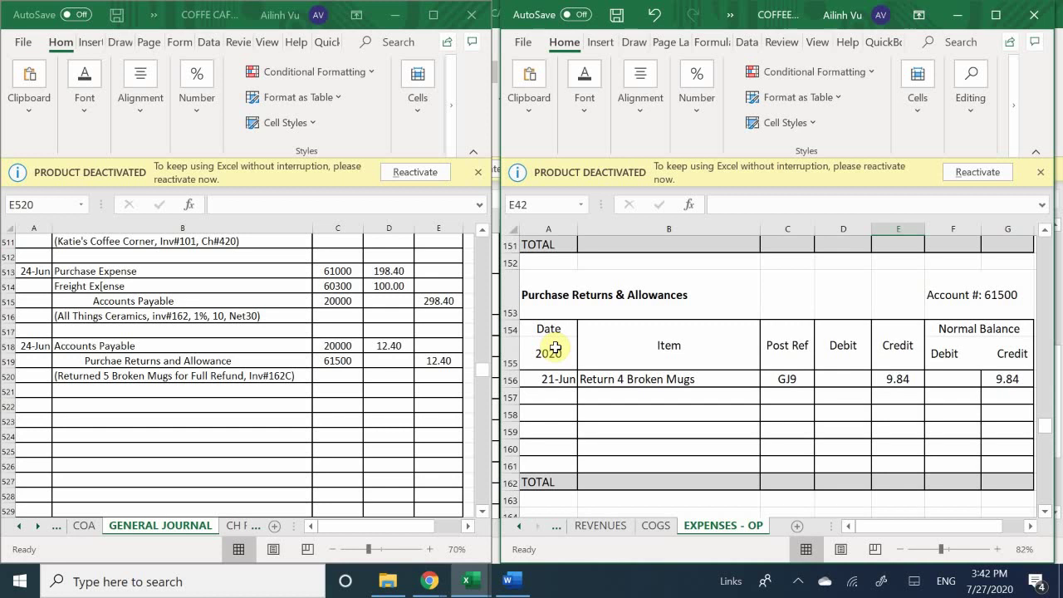
pyautogui.scroll(-2, 555, 347)
pyautogui.scroll(1, 550, 320)
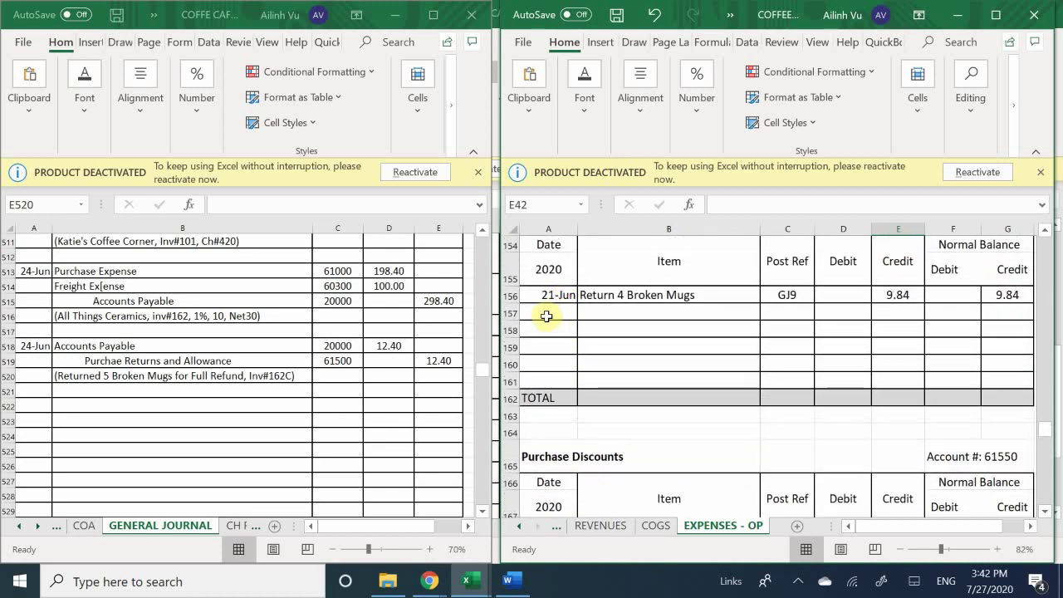
# Add a Purchase Returns & Allowances entry in row 157 with the date 6/24 and the item "Return 5 Broken Mugs"
pyautogui.click(547, 317)
pyautogui.write('6/24')
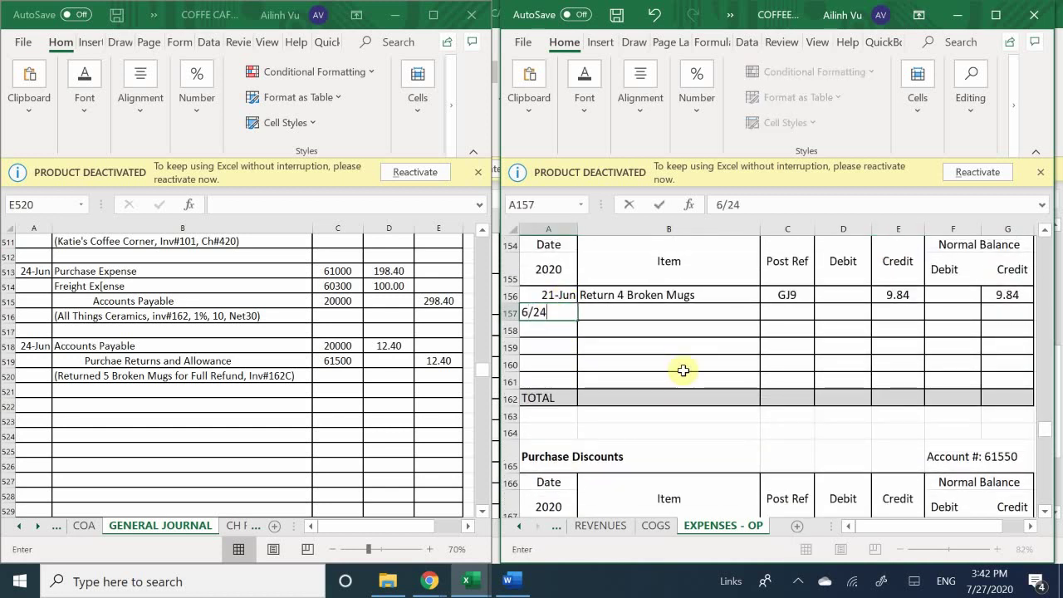
pyautogui.press('Return')
pyautogui.press('Up')
pyautogui.press('Right')
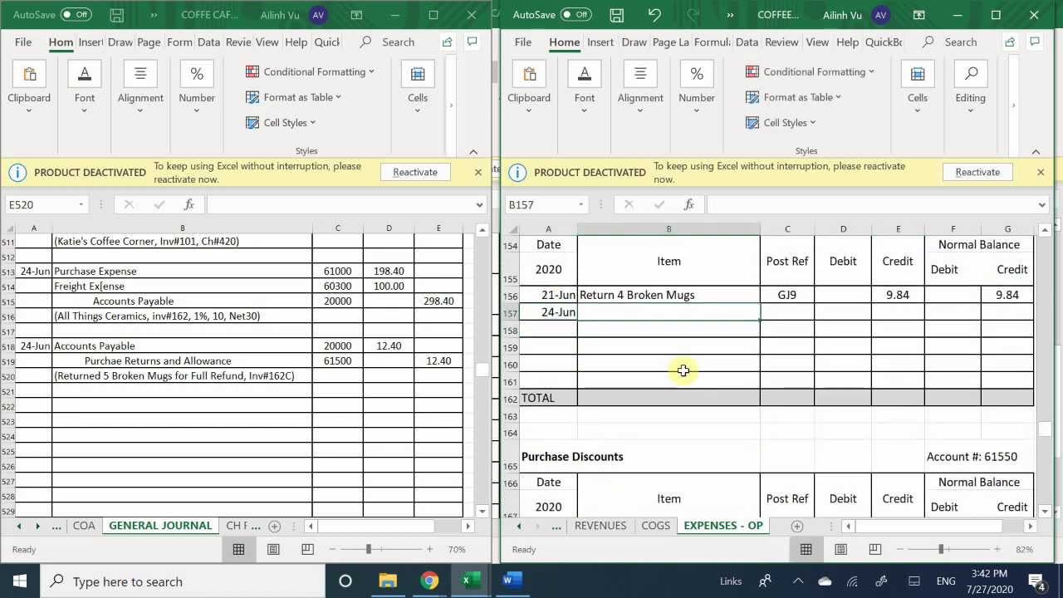
pyautogui.write('Return ')
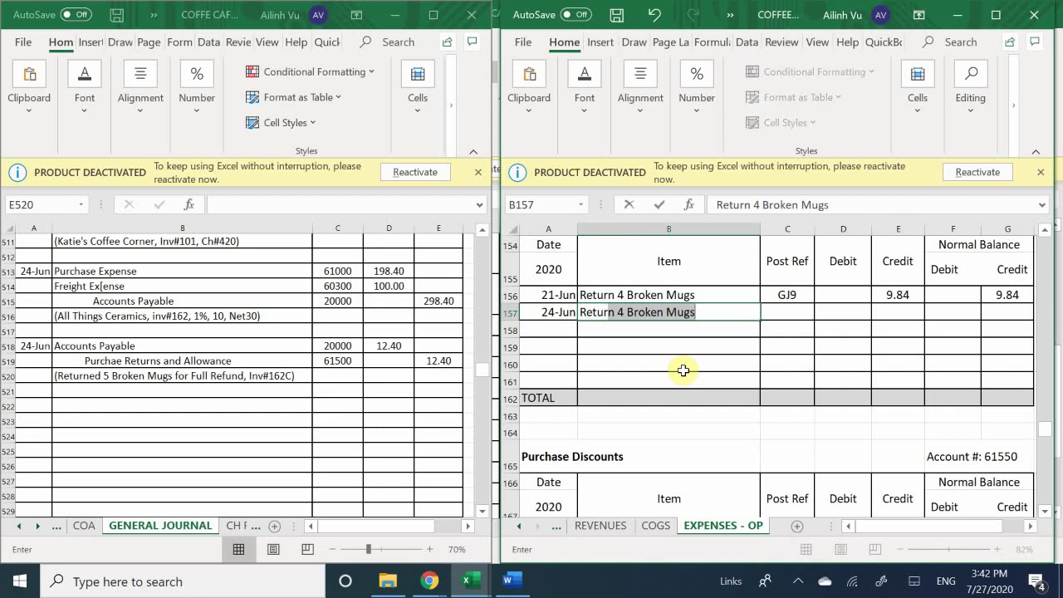
pyautogui.write('5')
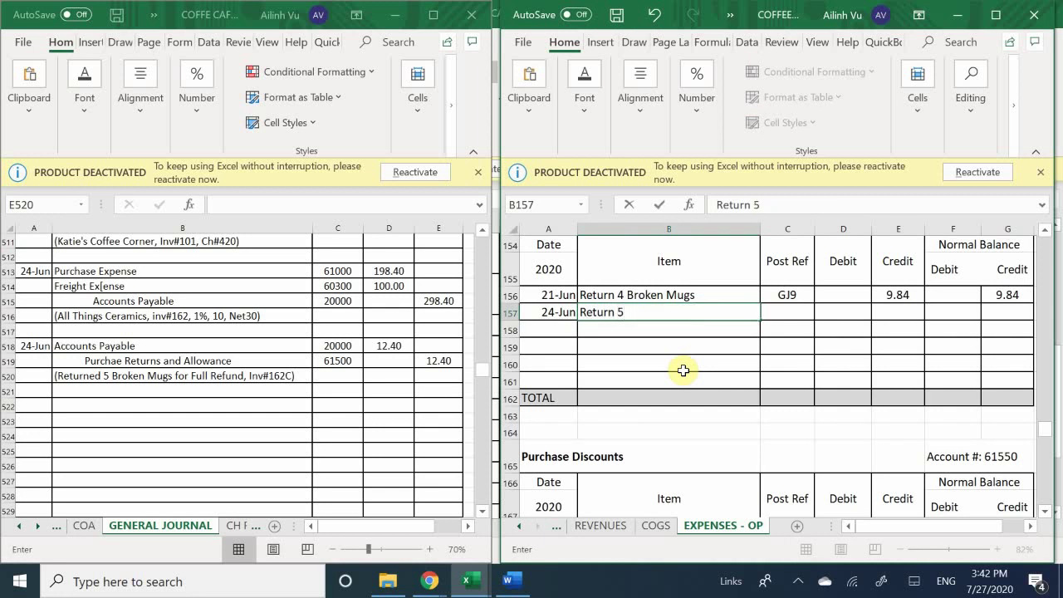
pyautogui.write(' Broken My')
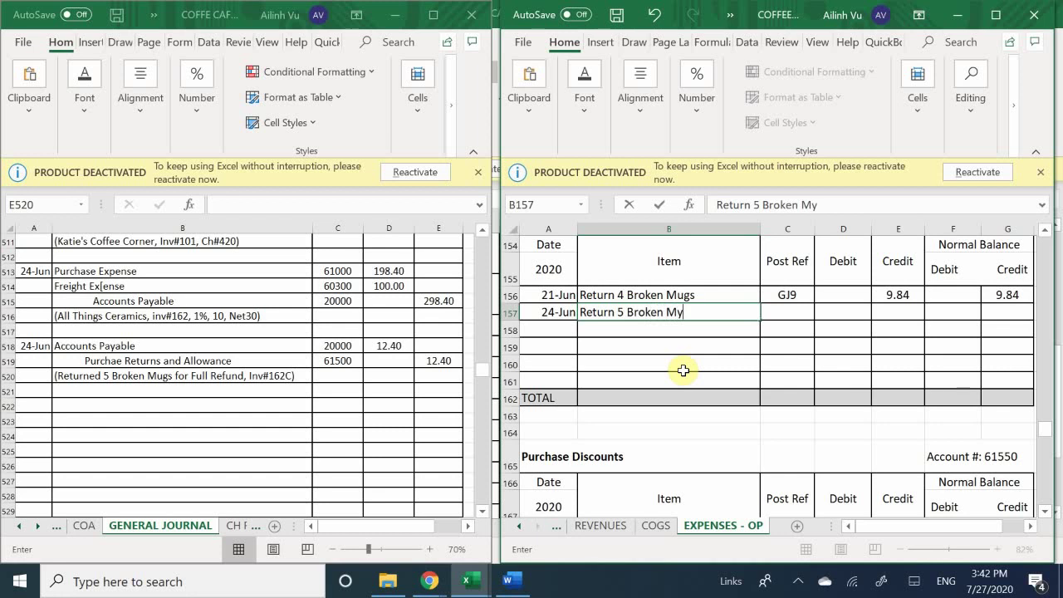
pyautogui.press('BackSpace')
pyautogui.write('ugs')
pyautogui.press('Tab')
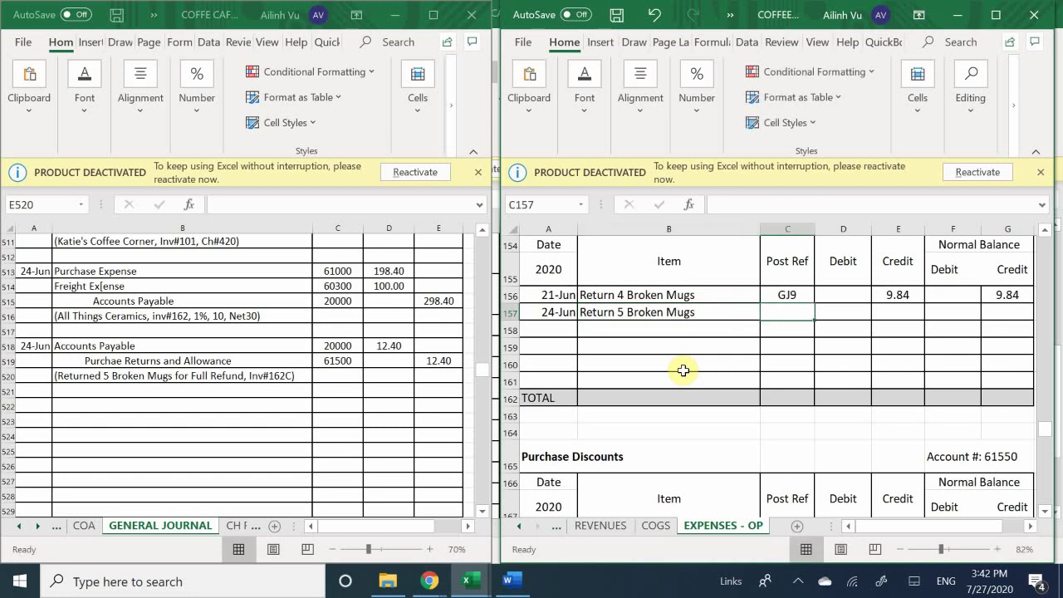
# Enter the post reference GJ13 in C157 and a credit of 12.40 in E157
pyautogui.write('GJ13')
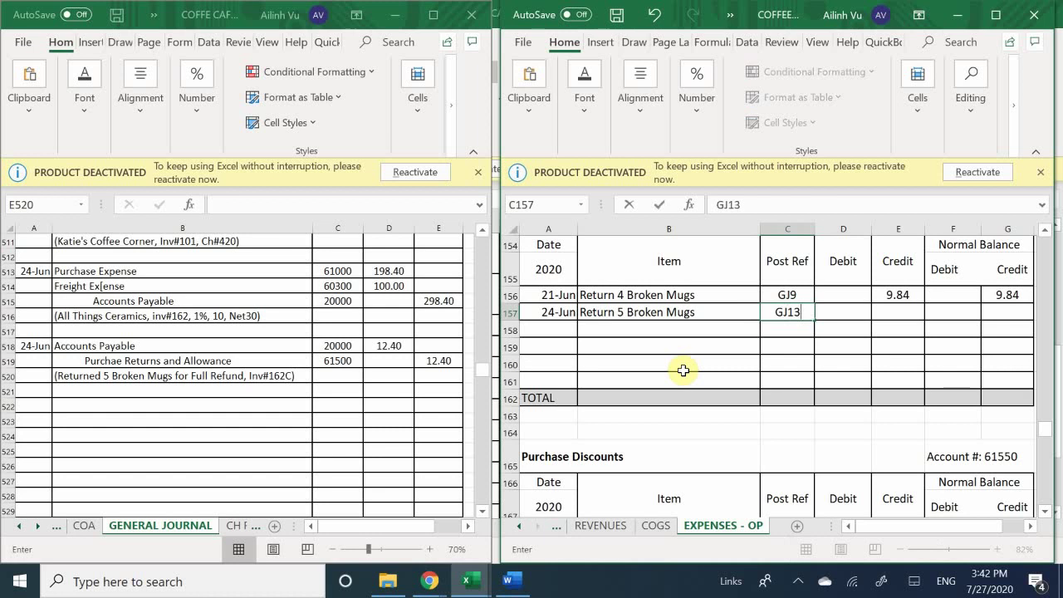
pyautogui.press('Tab')
pyautogui.press('Tab')
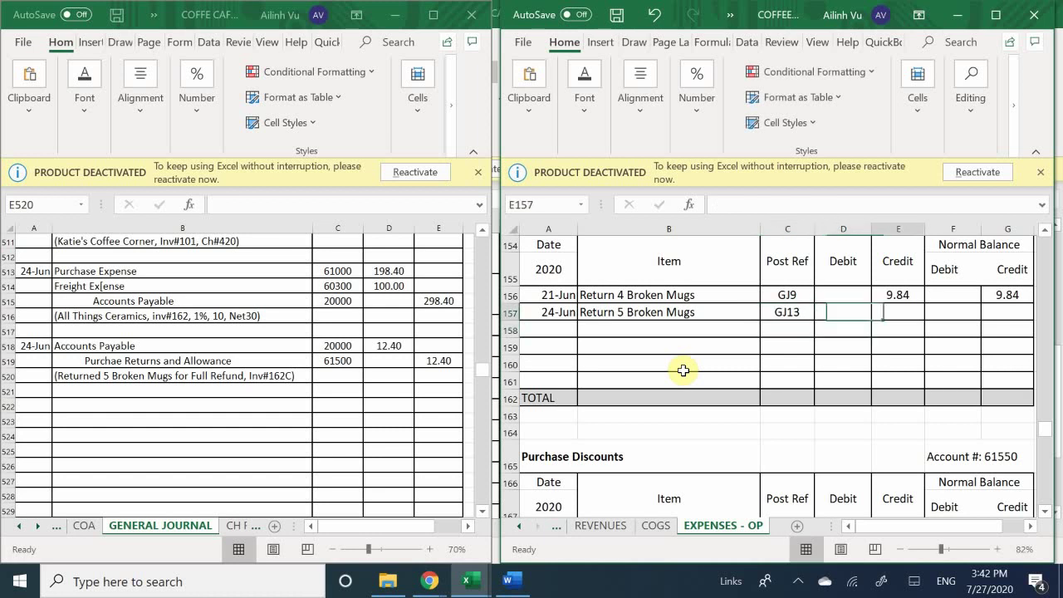
pyautogui.write('12')
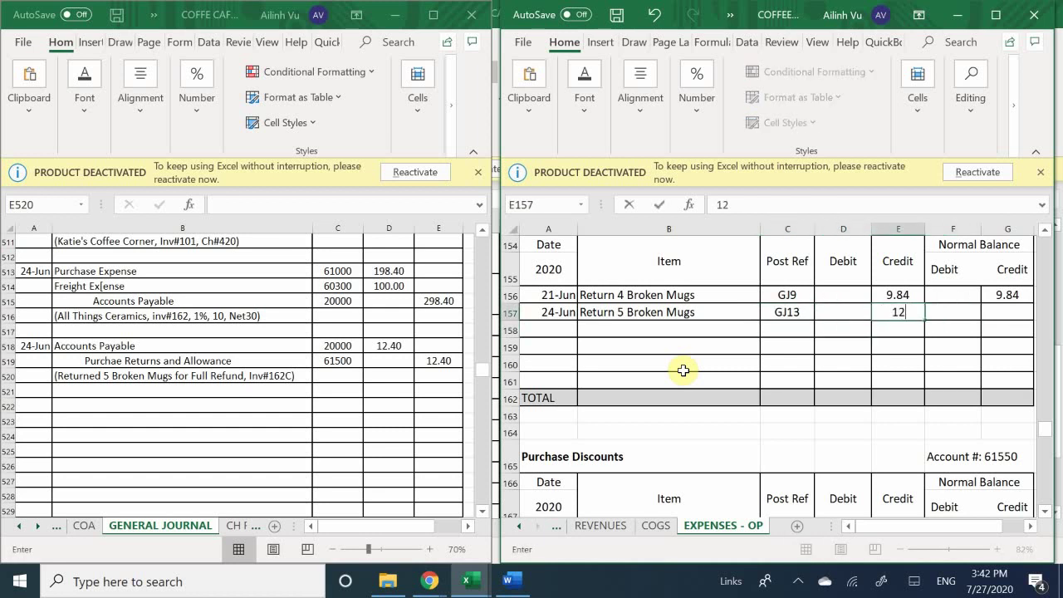
pyautogui.write('.40')
pyautogui.press('Return')
pyautogui.press('Tab')
pyautogui.press('Tab')
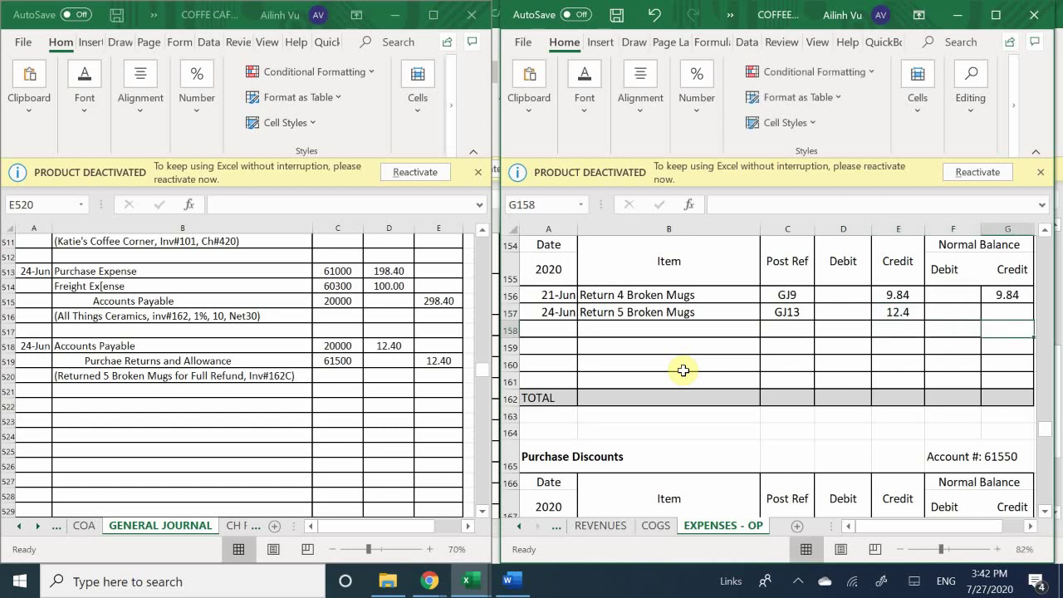
# Calculate the running credit balance in G157 with the formula =G156+E157-D157
pyautogui.press('Up')
pyautogui.write('=')
pyautogui.press('Up')
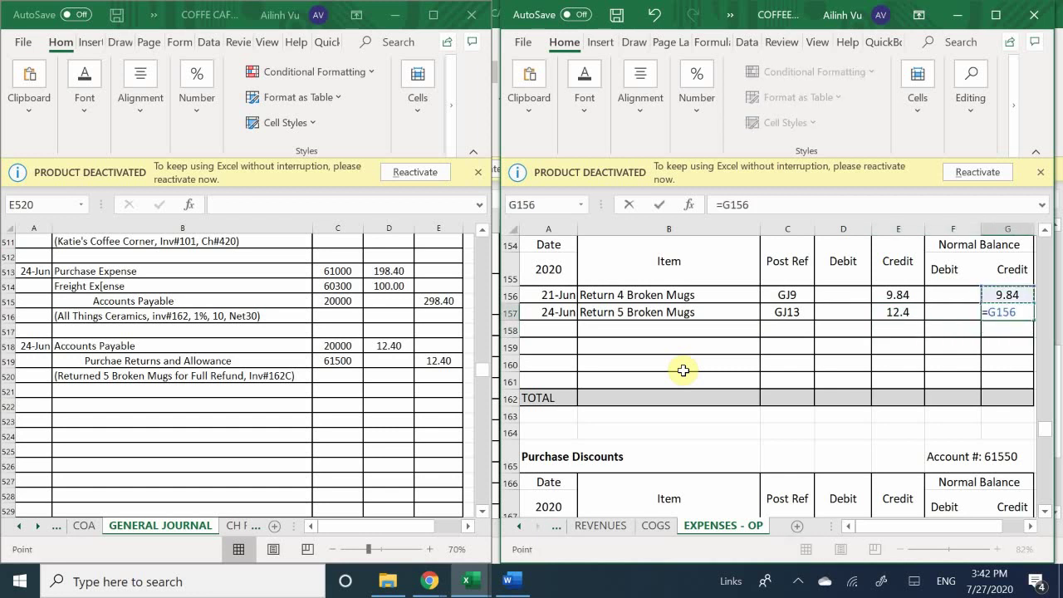
pyautogui.write('+')
pyautogui.press('Left')
pyautogui.press('Left')
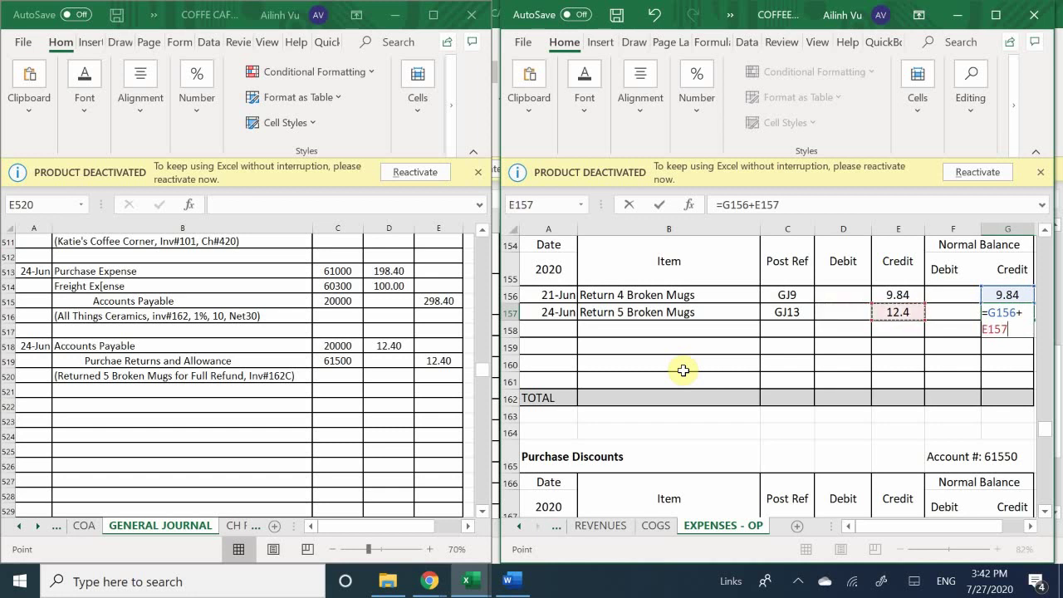
pyautogui.write('-')
pyautogui.press('Left')
pyautogui.press('Left')
pyautogui.press('Left')
pyautogui.press('Return')
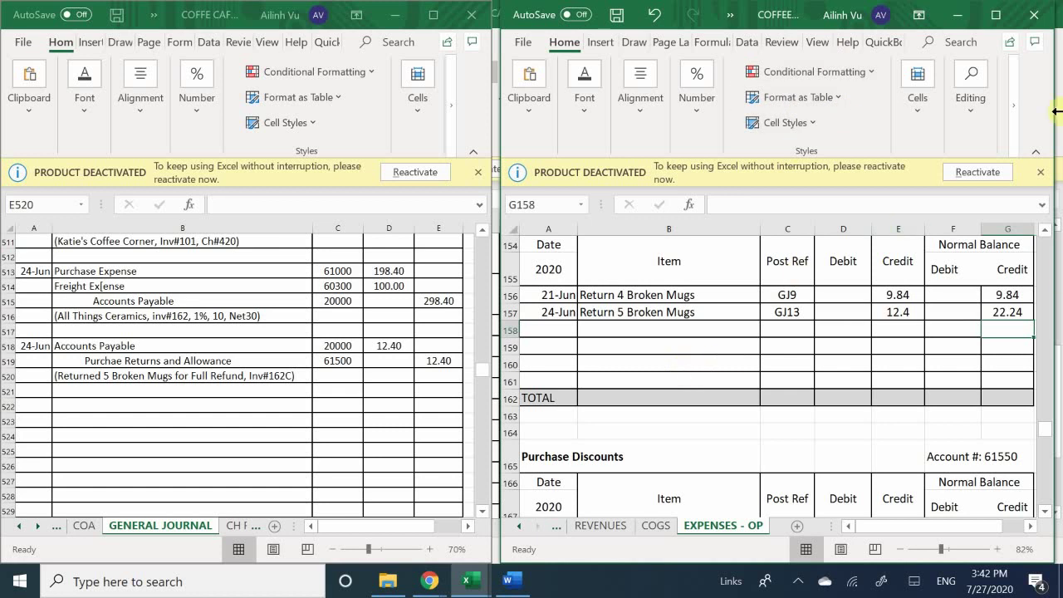
# Copy the running balance formula from G157 down through G161
pyautogui.click(1007, 313)
pyautogui.moveTo(1030, 322); pyautogui.dragTo(1018, 403)
pyautogui.click(954, 344)
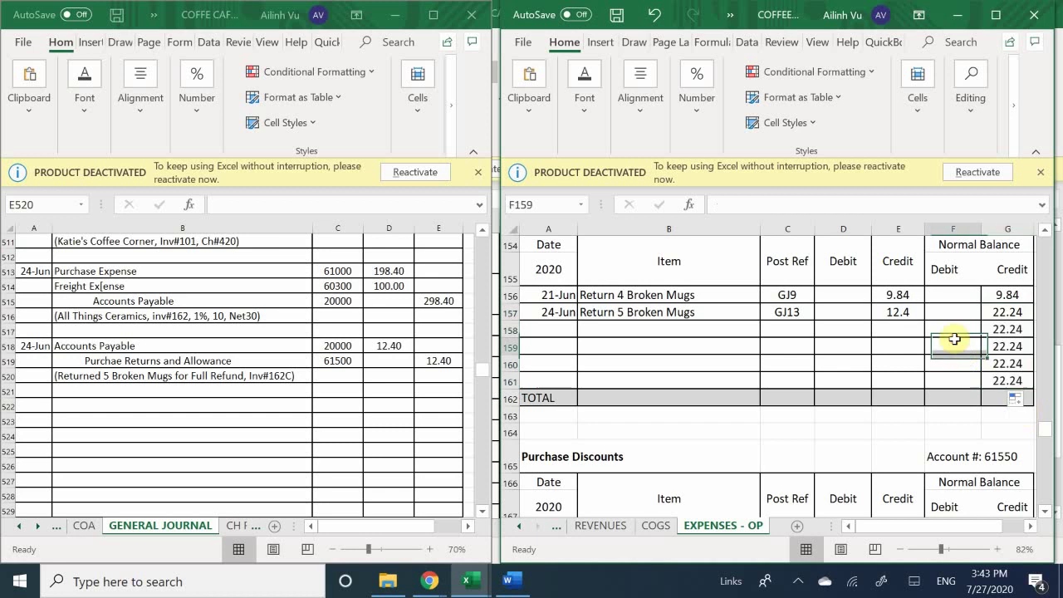
pyautogui.click(1002, 310)
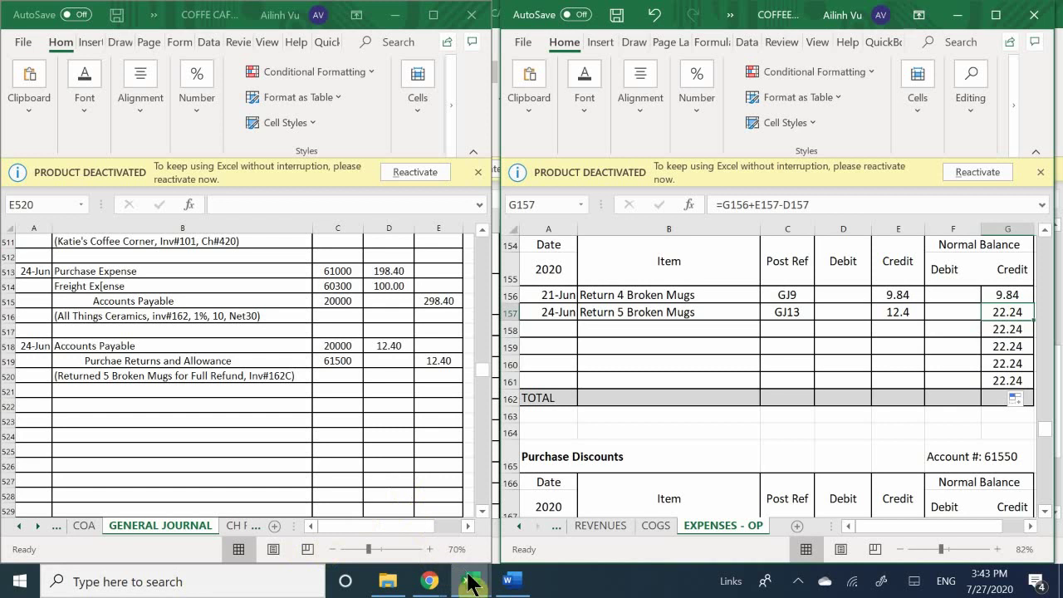
# Switch to the COFFEE CAFE SUBSIDIARY LEDGER workbook and enter the date 6/24 in A13 of the All Things Ceramic table
pyautogui.moveTo(488, 582)
pyautogui.click(501, 511)
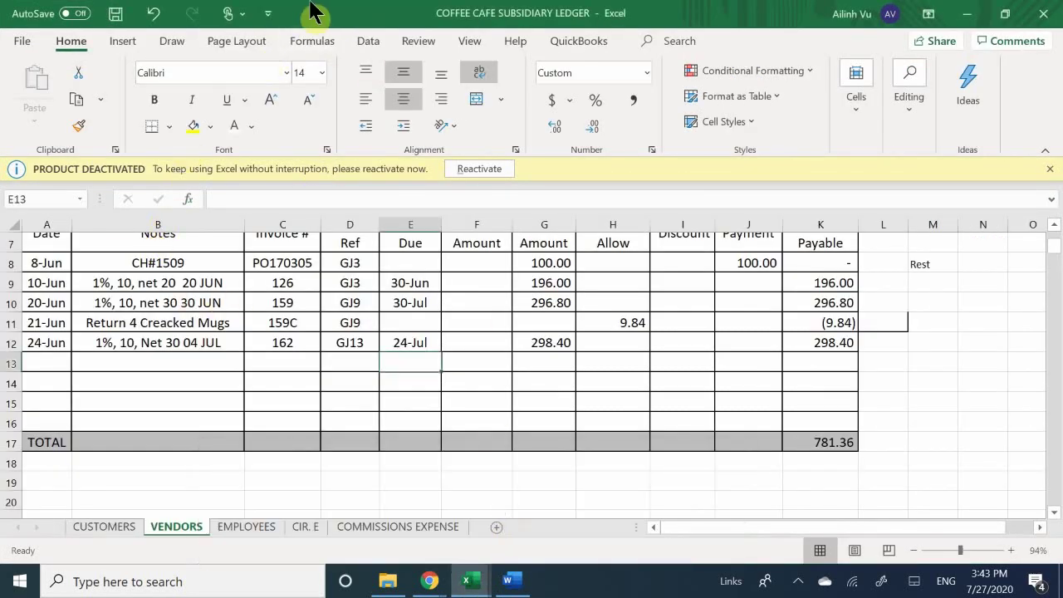
pyautogui.scroll(1, 34, 386)
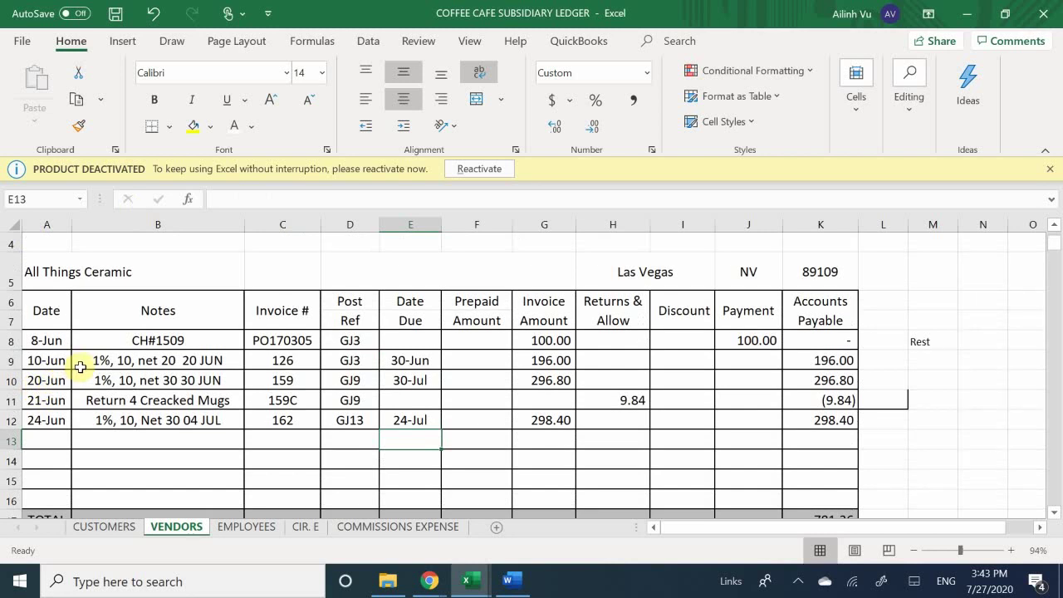
pyautogui.scroll(-1, 81, 366)
pyautogui.click(45, 363)
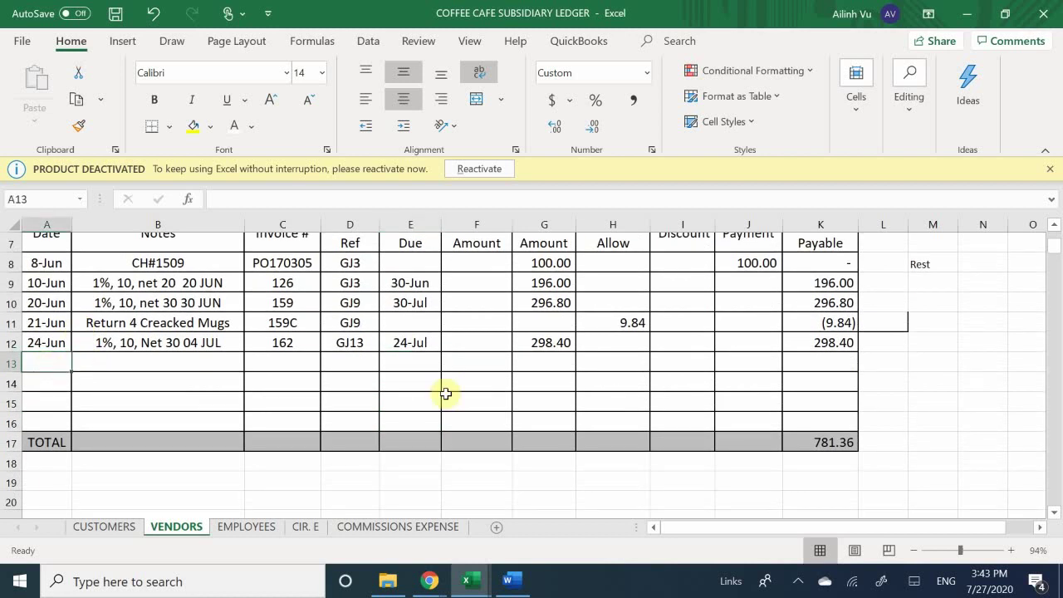
pyautogui.write('6')
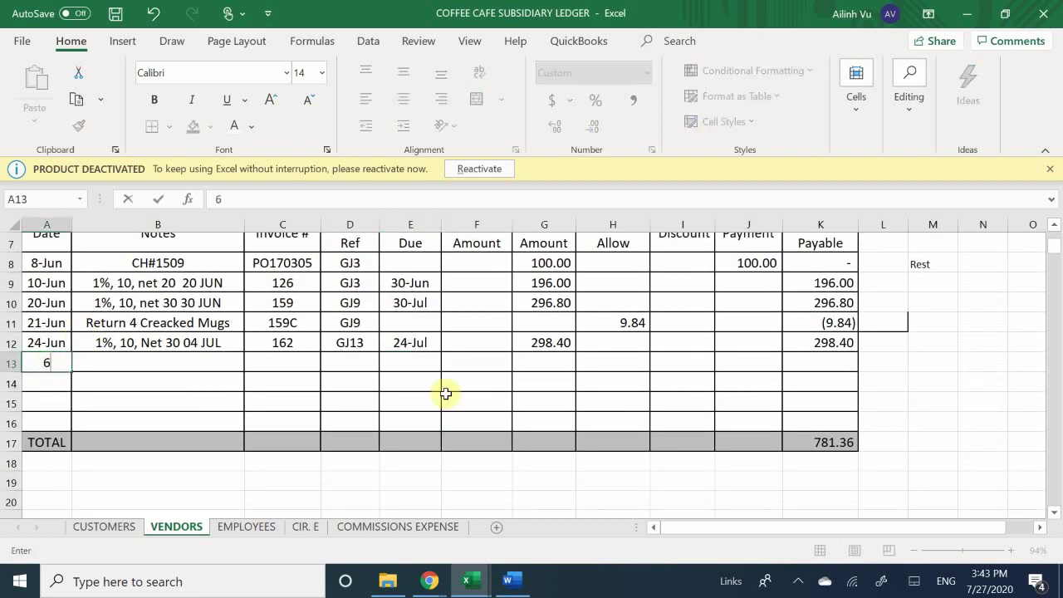
pyautogui.write('/24')
pyautogui.press('Return')
pyautogui.press('Up')
# Enter the note "Return 5 Broken Mugs" in B13
pyautogui.press('Right')
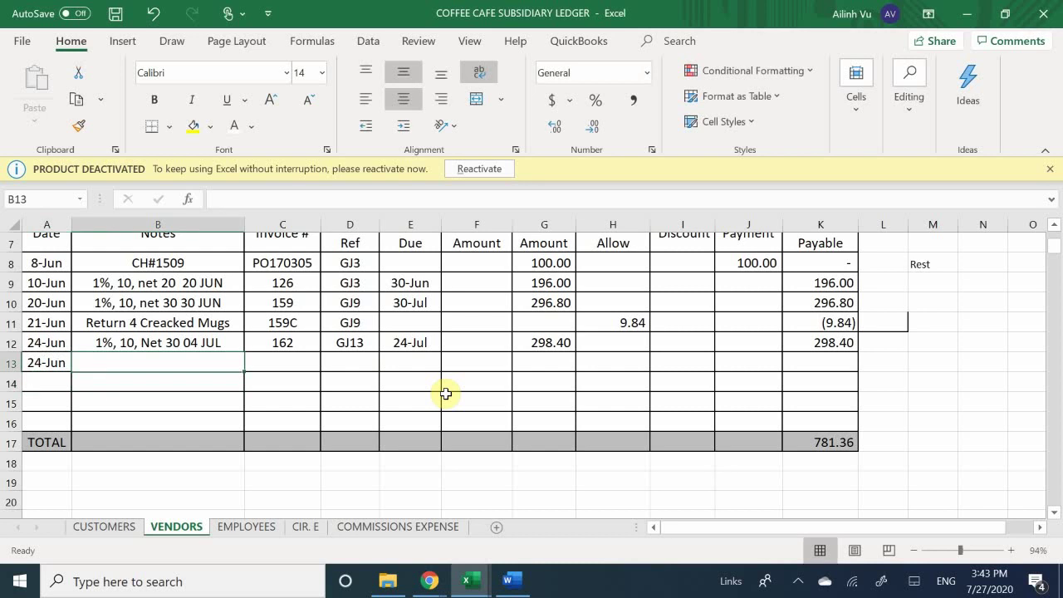
pyautogui.write('Retu')
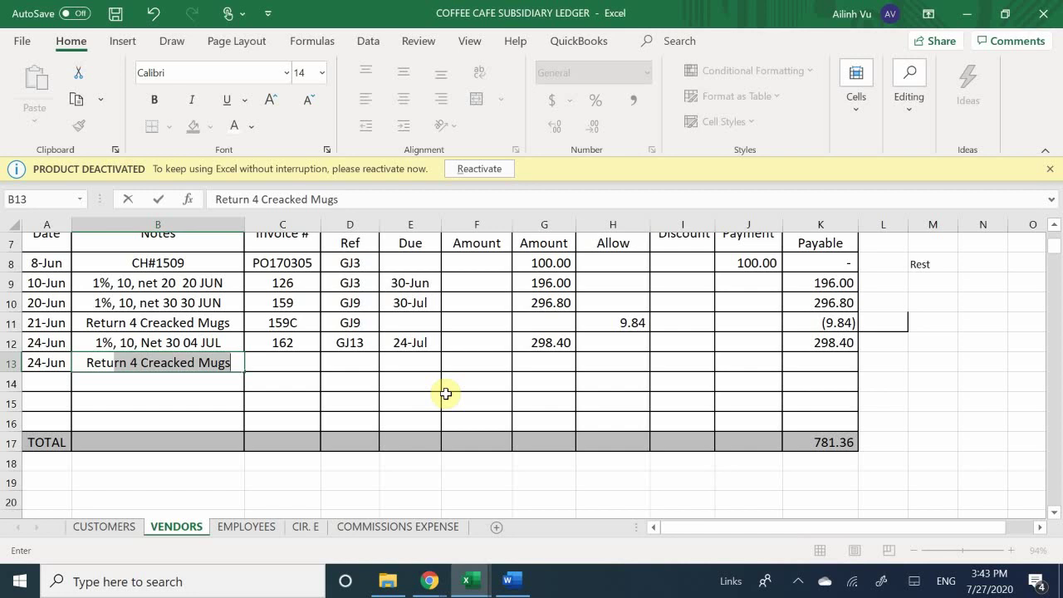
pyautogui.write('n')
pyautogui.press('BackSpace')
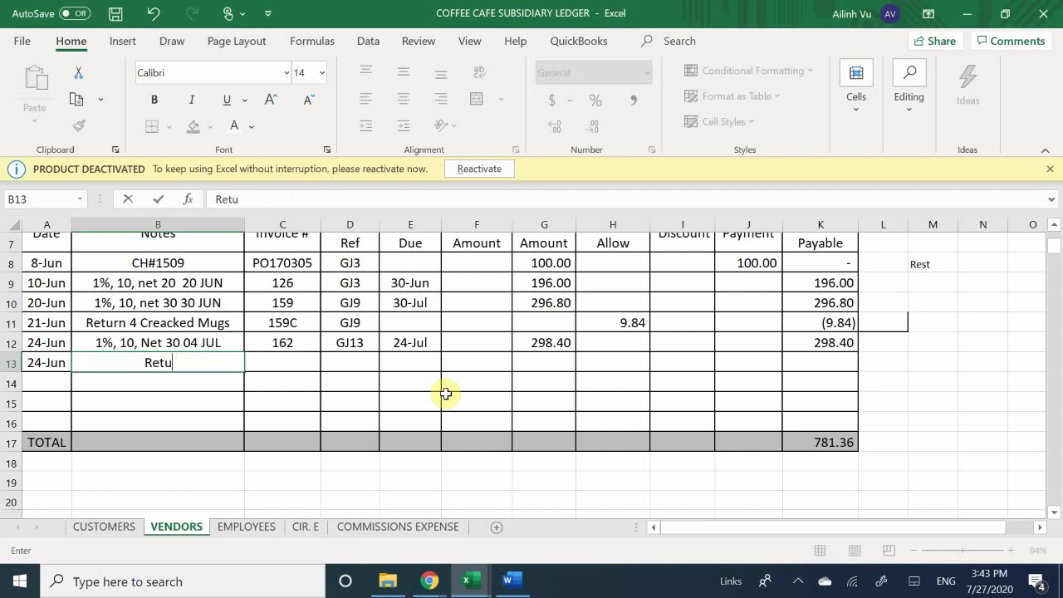
pyautogui.write('rn 5 Brokenm')
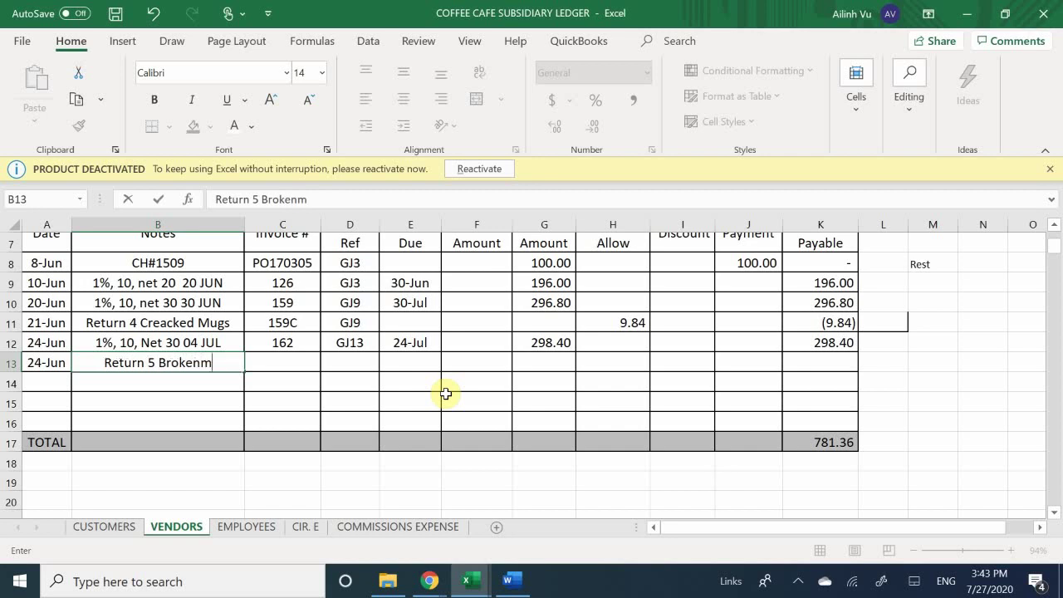
pyautogui.press('BackSpace')
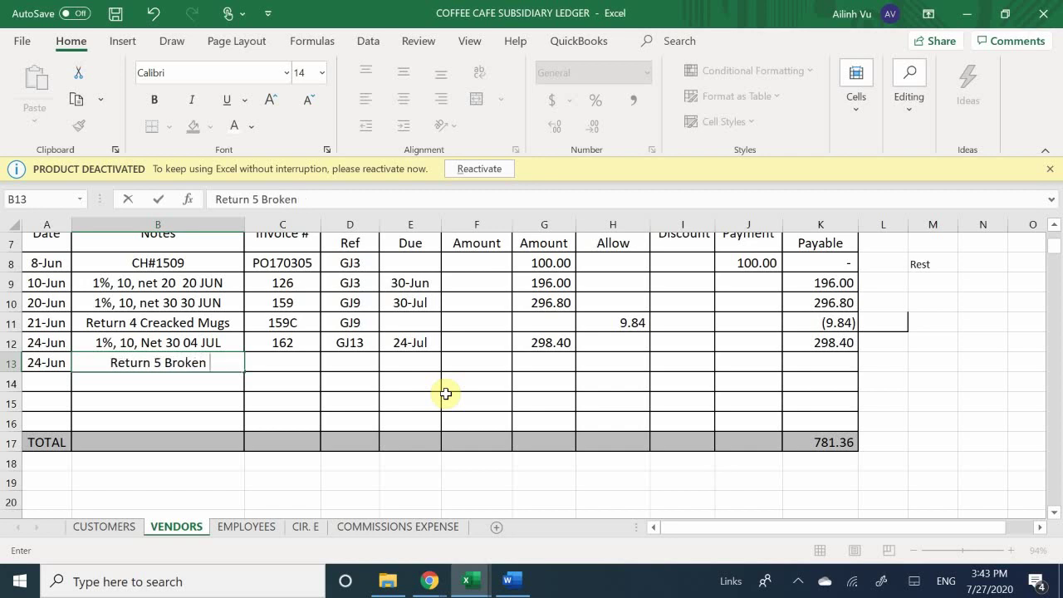
pyautogui.write('Mugs')
pyautogui.press('Return')
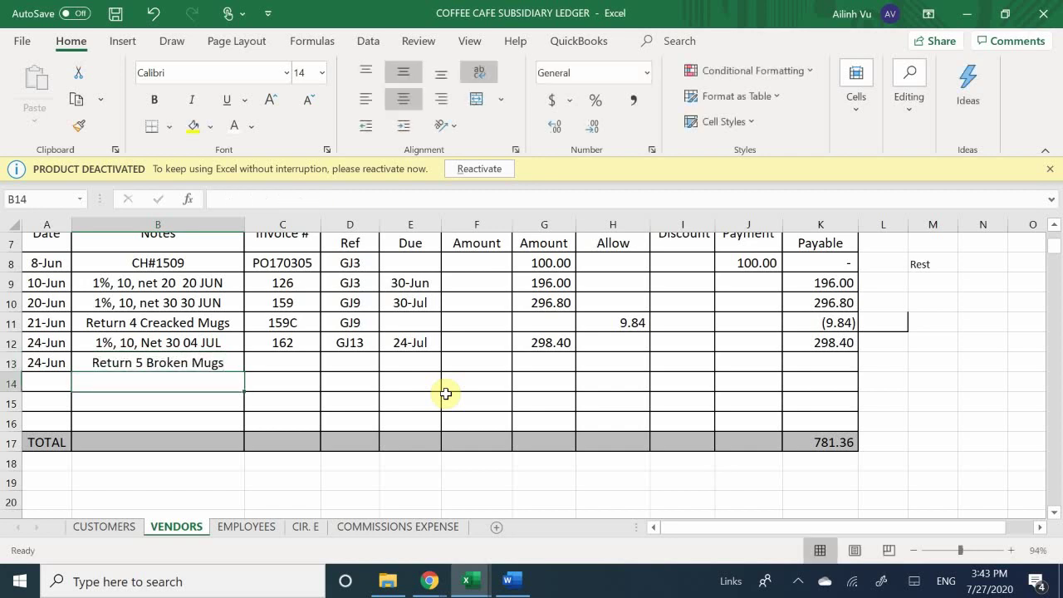
# Enter invoice number 162C in C13 and post reference GJ13 in D13
pyautogui.press('Right')
pyautogui.press('Up')
pyautogui.write('16')
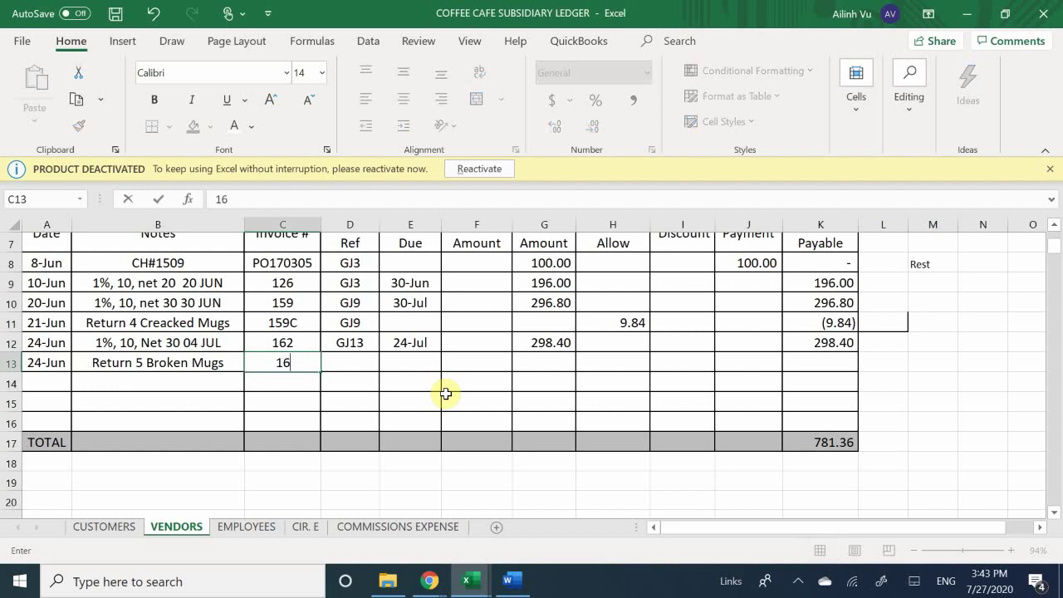
pyautogui.write('2C')
pyautogui.press('Tab')
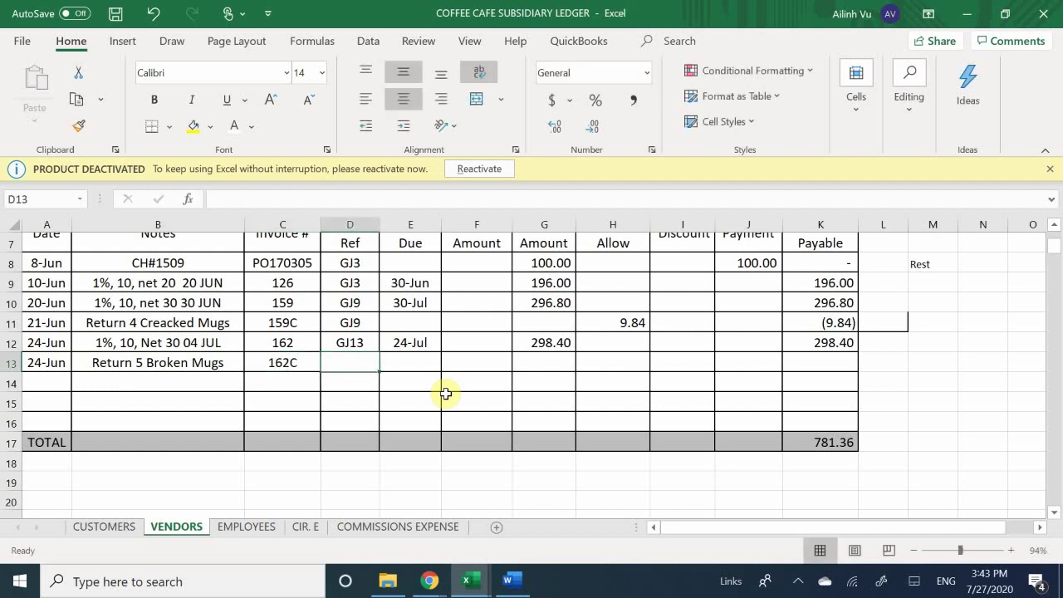
pyautogui.write('GJ')
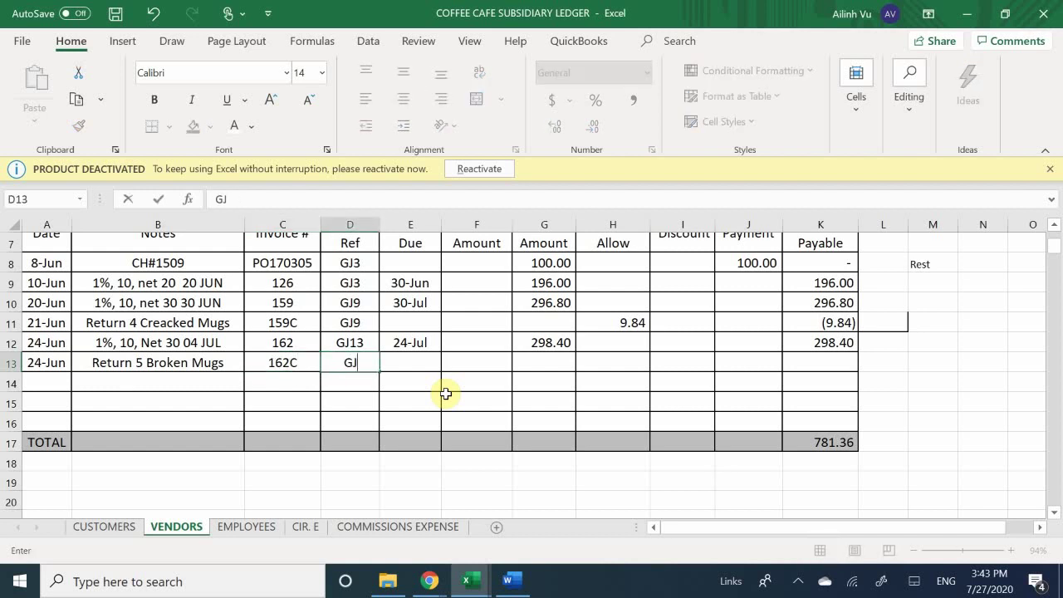
pyautogui.write('13')
pyautogui.press('Tab')
# Enter 12.40 as the returns and allowances amount in H13
pyautogui.press('Tab')
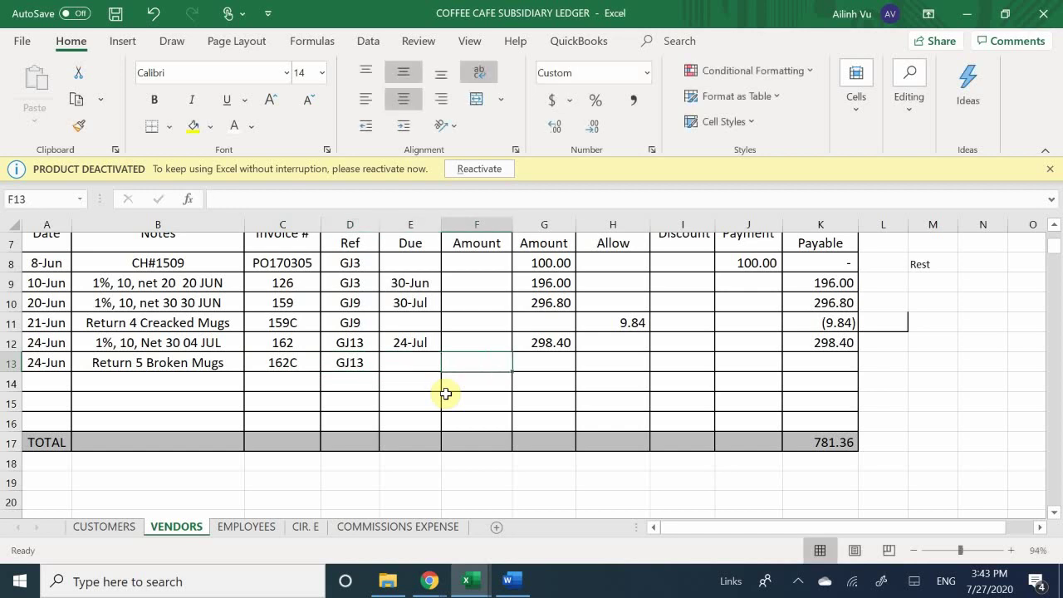
pyautogui.press('Tab')
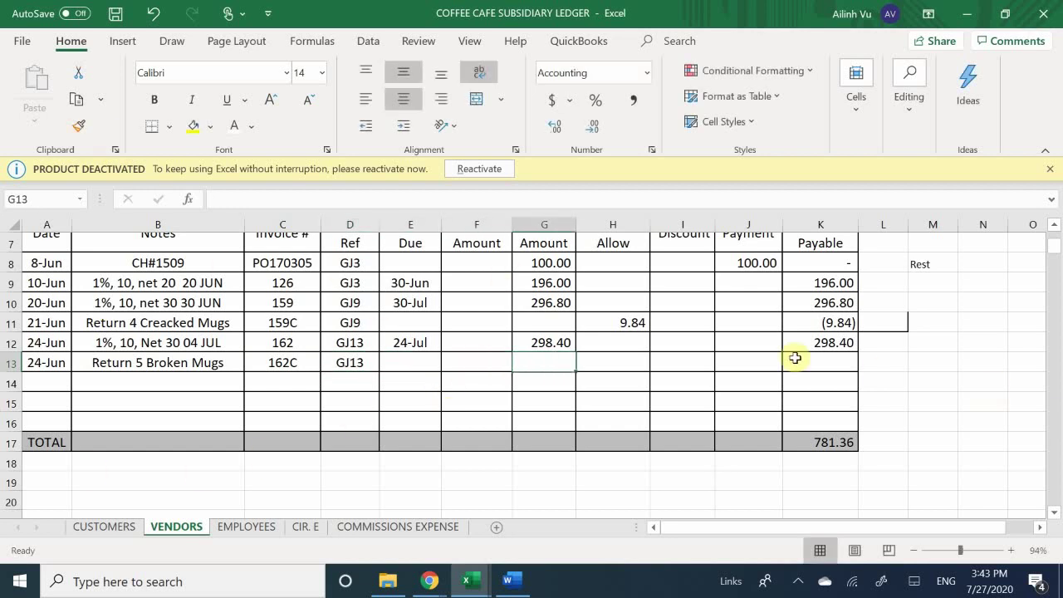
pyautogui.click(607, 367)
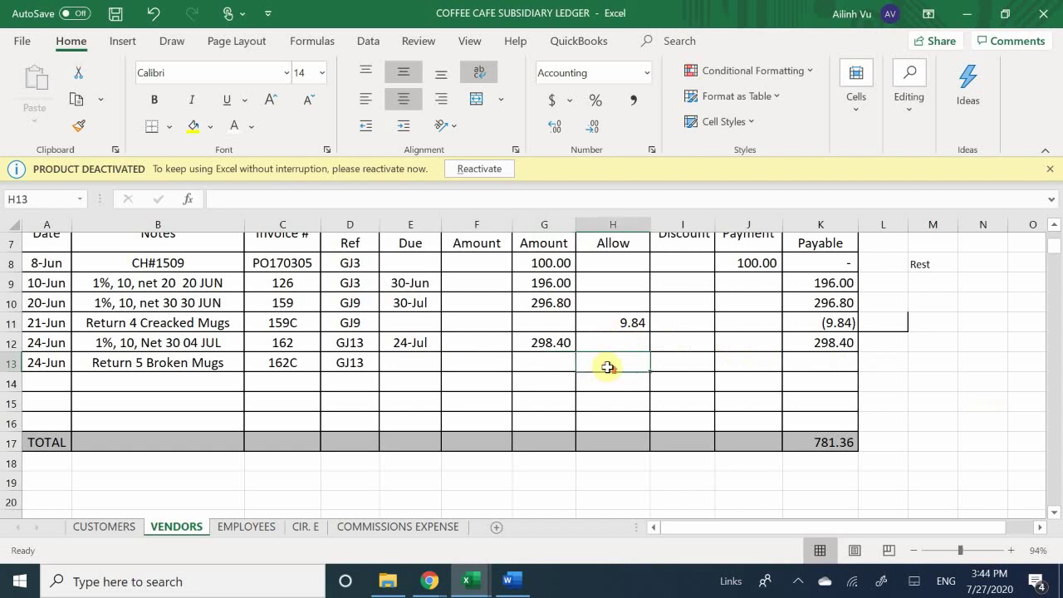
pyautogui.scroll(2, 609, 368)
pyautogui.scroll(-2, 609, 368)
pyautogui.write('12.')
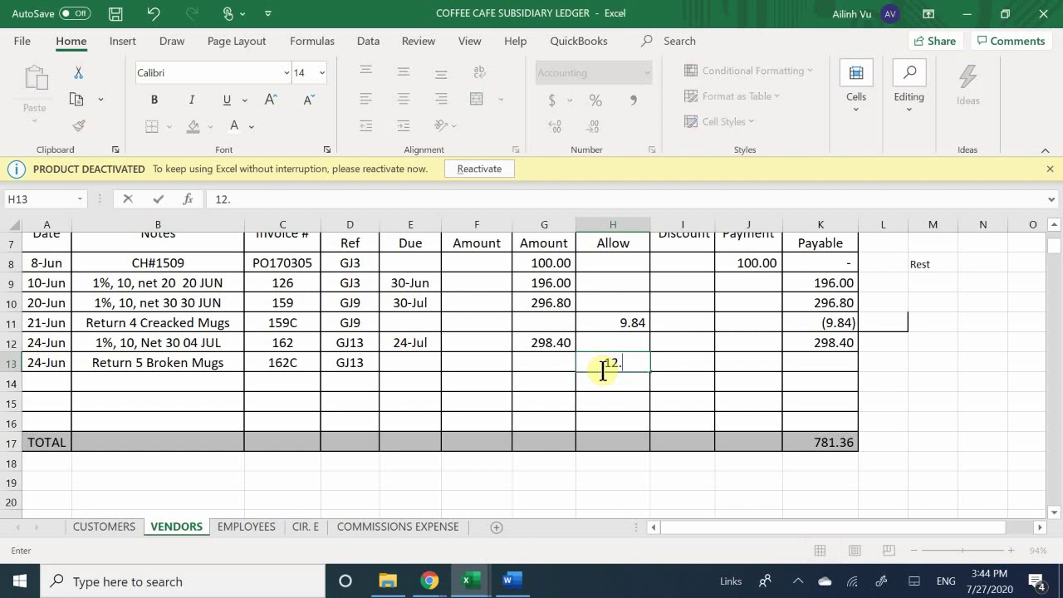
pyautogui.write('40')
pyautogui.press('Return')
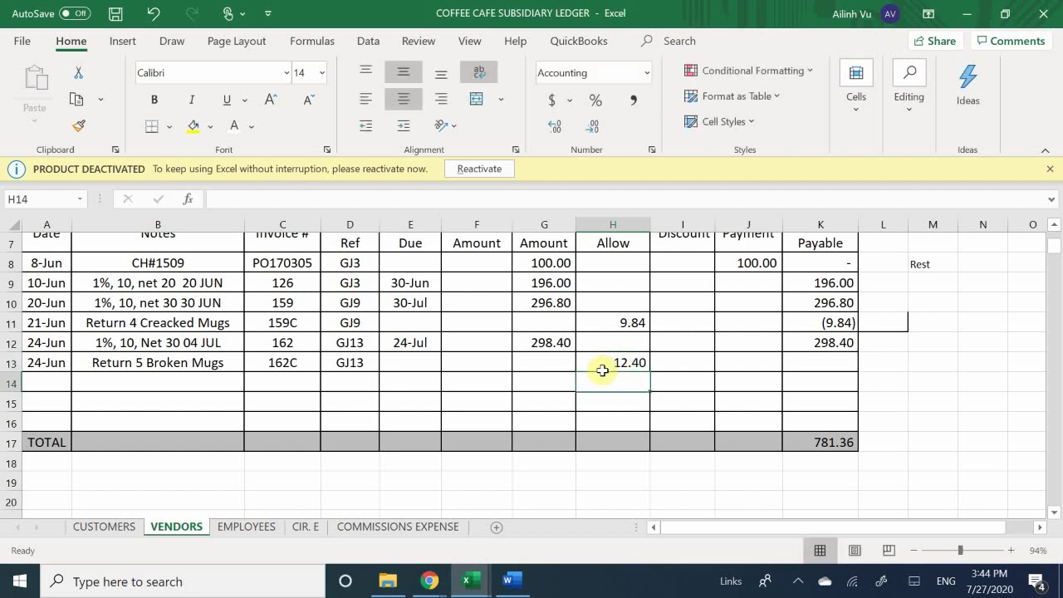
# Copy the Accounts Payable formula from K12 down to K13
pyautogui.click(827, 346)
pyautogui.moveTo(856, 351); pyautogui.dragTo(857, 366)
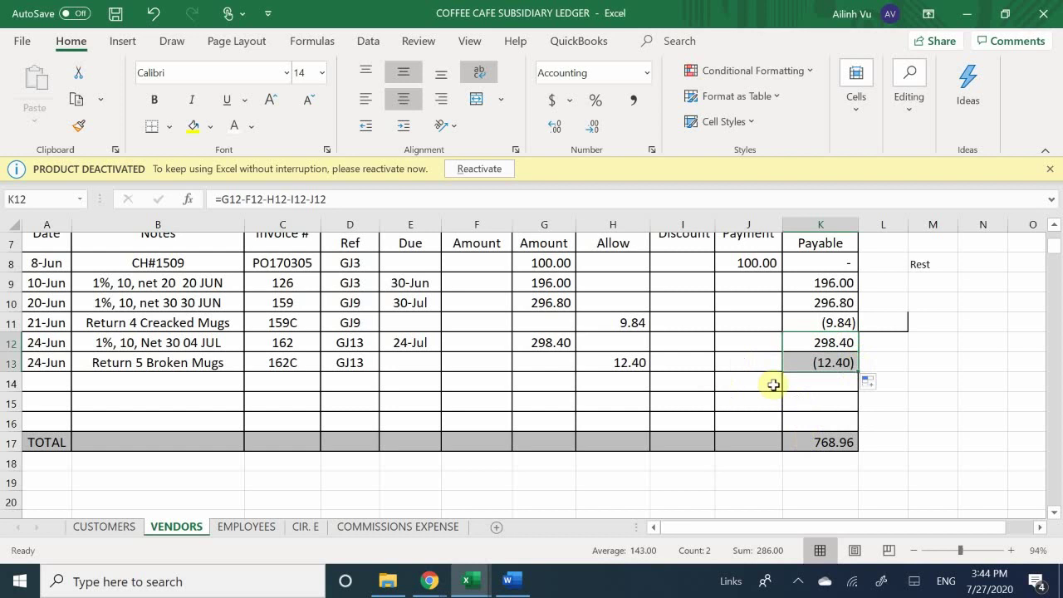
pyautogui.click(902, 447)
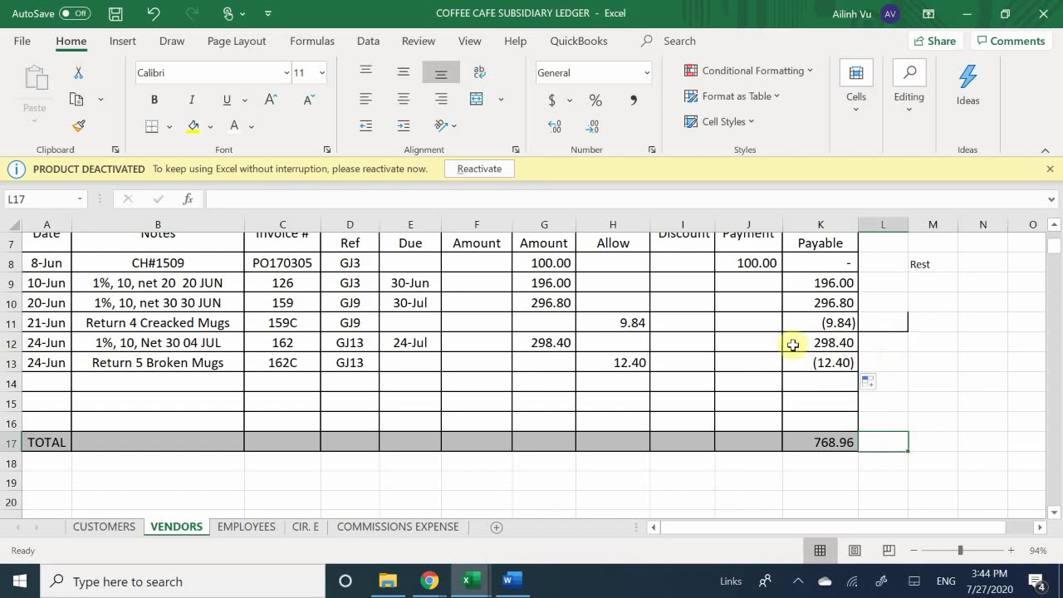
pyautogui.click(906, 386)
pyautogui.click(964, 322)
pyautogui.scroll(2, 900, 418)
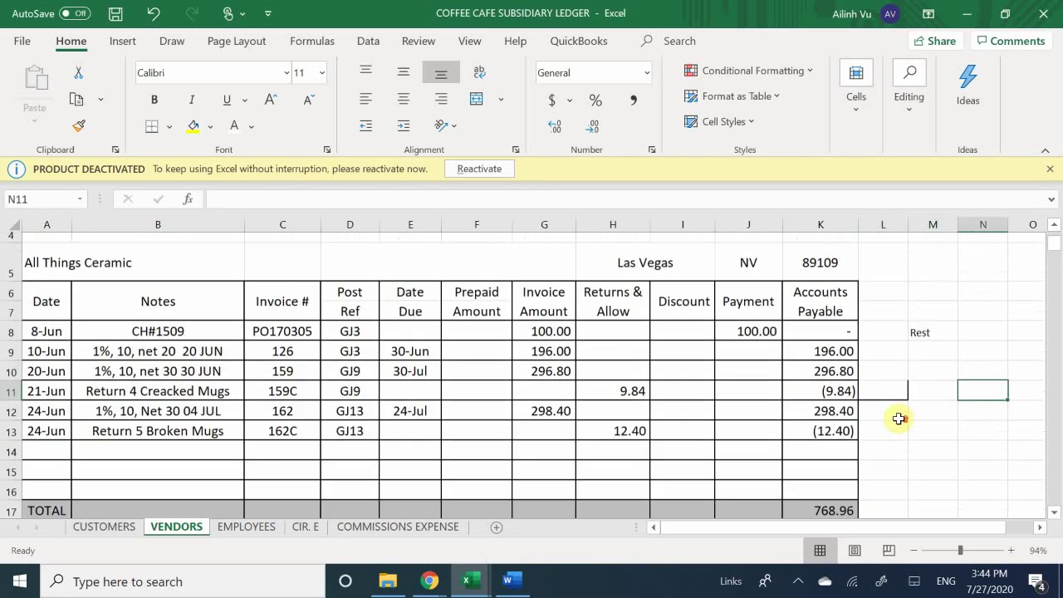
pyautogui.scroll(-2, 884, 389)
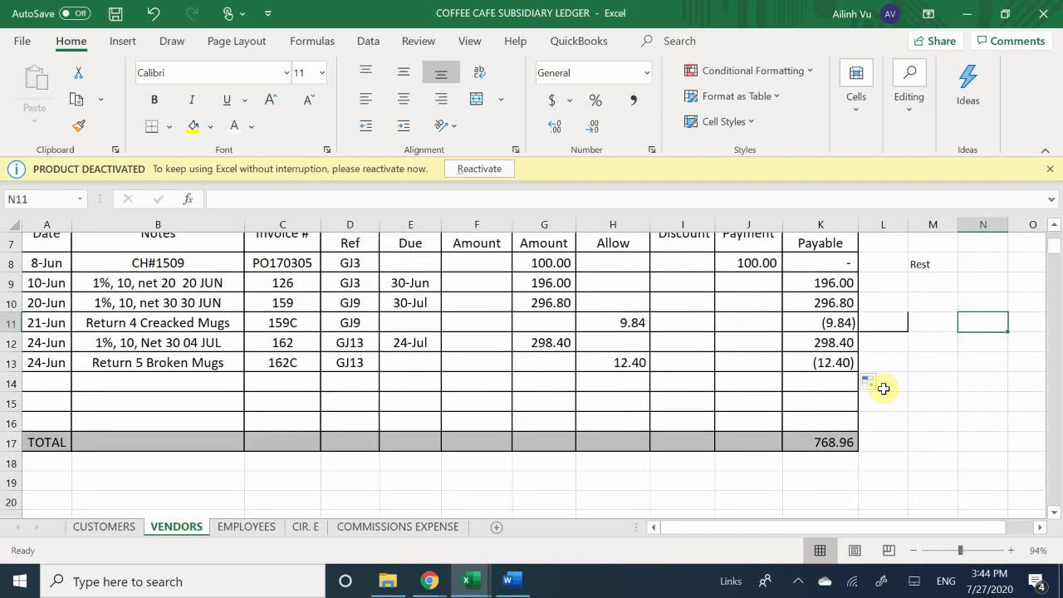
# Bring back the general journal workbook and read the 24 June Katie's Coffee Corner delivery, invoice 106, in the Word transaction document
pyautogui.click(471, 583)
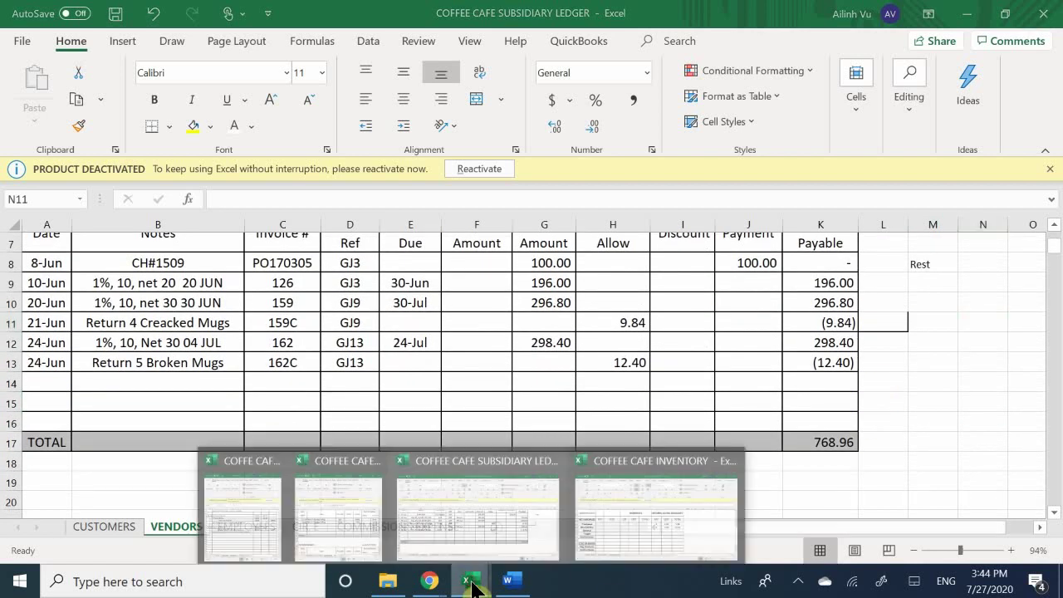
pyautogui.click(266, 517)
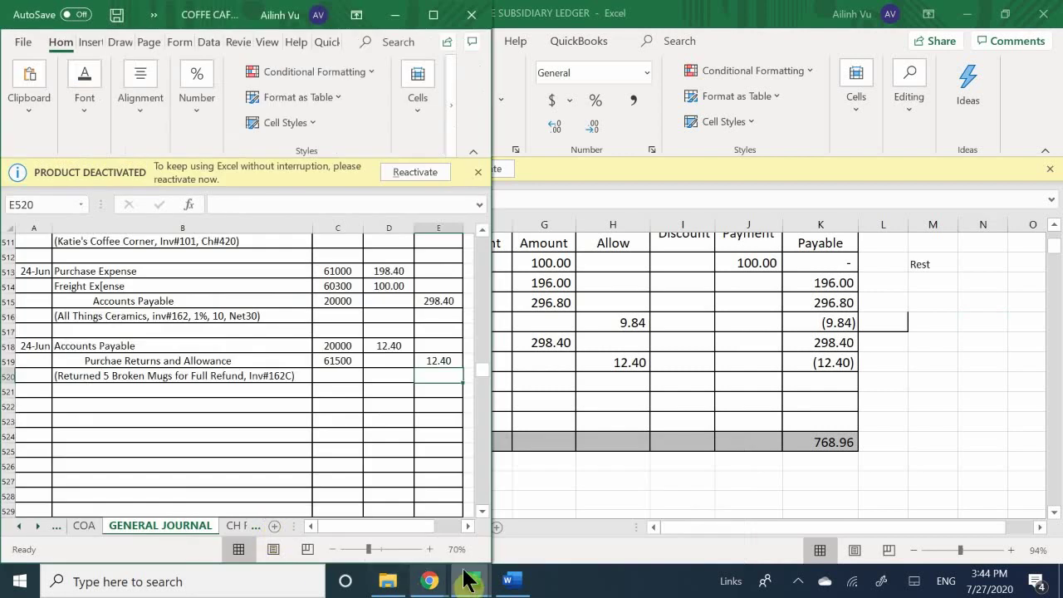
pyautogui.click(512, 582)
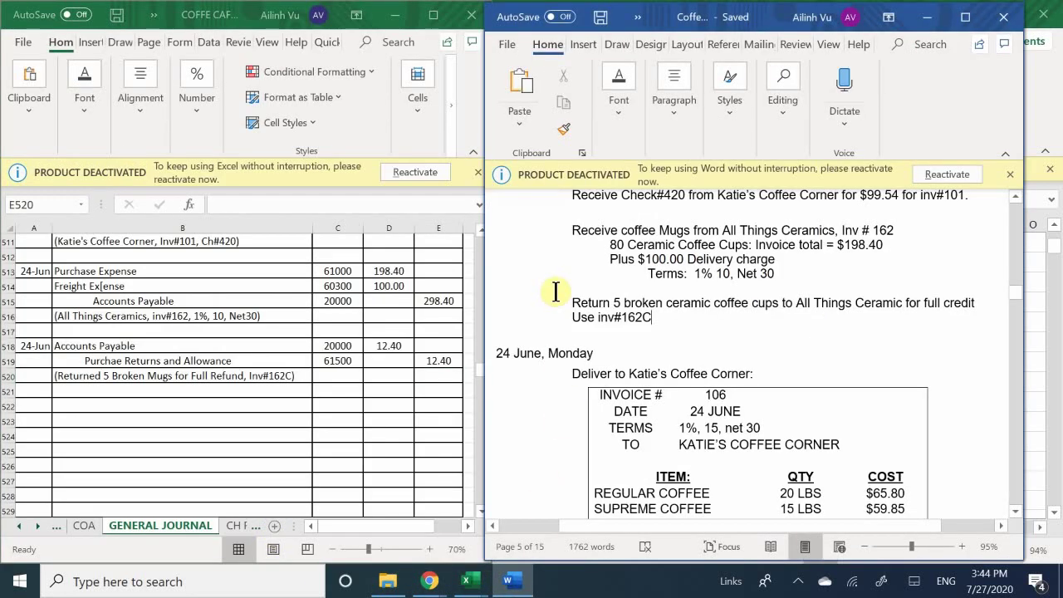
pyautogui.click(538, 322)
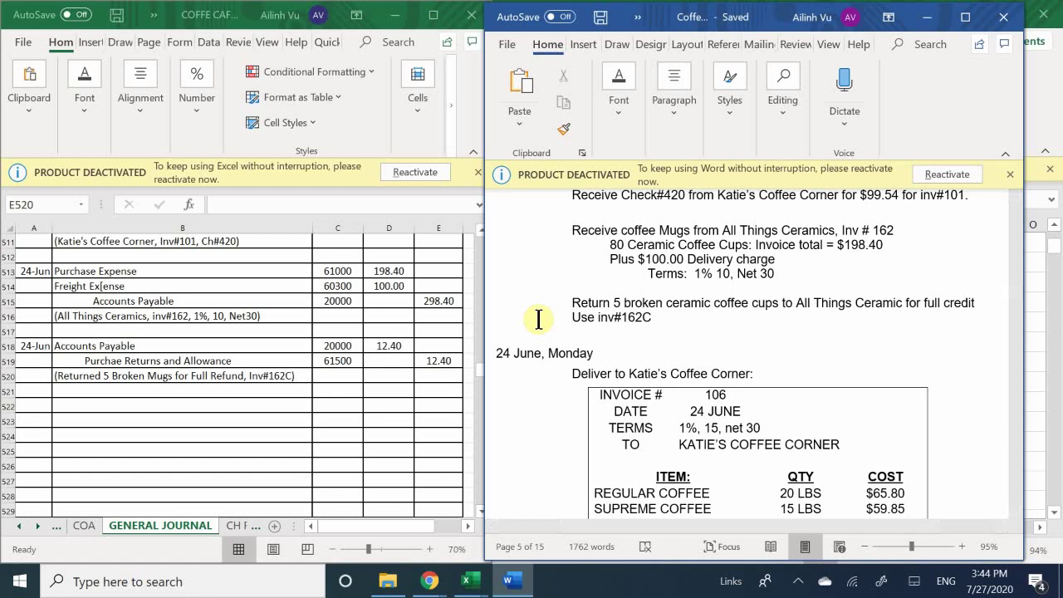
pyautogui.scroll(-1, 538, 319)
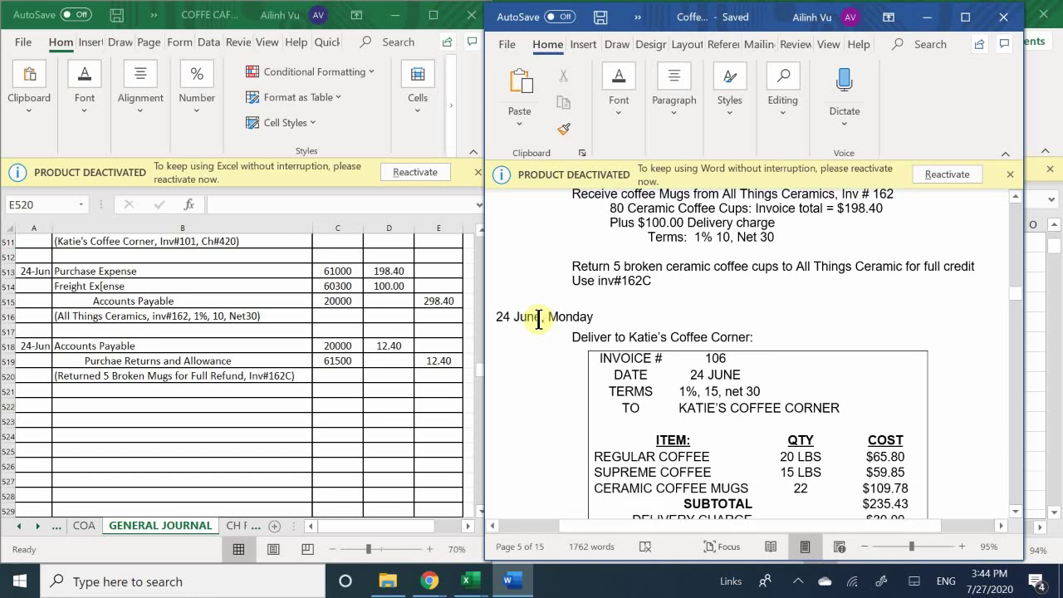
pyautogui.scroll(-1, 532, 348)
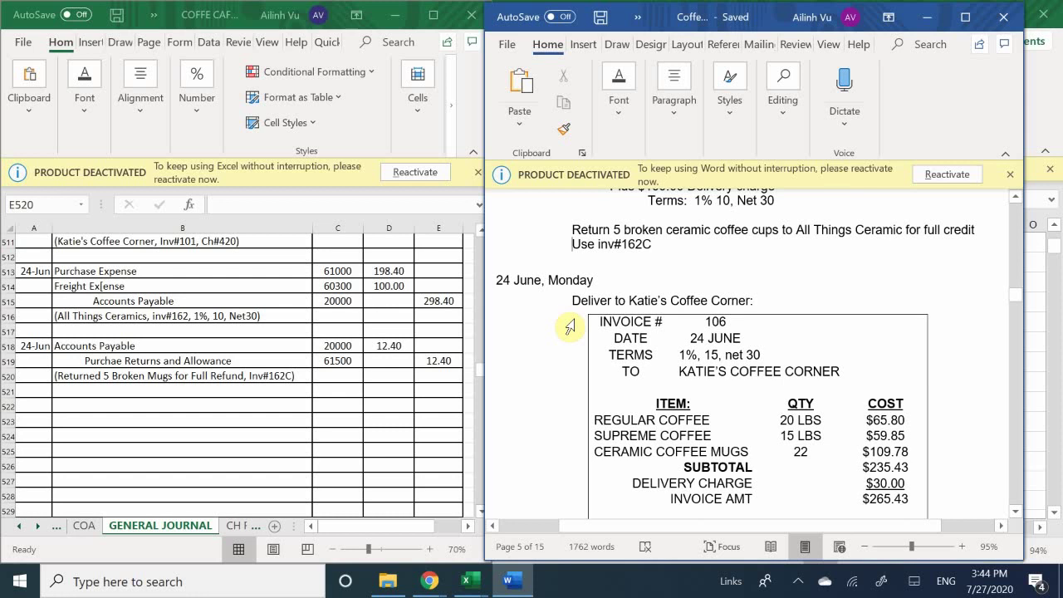
pyautogui.scroll(-1, 570, 326)
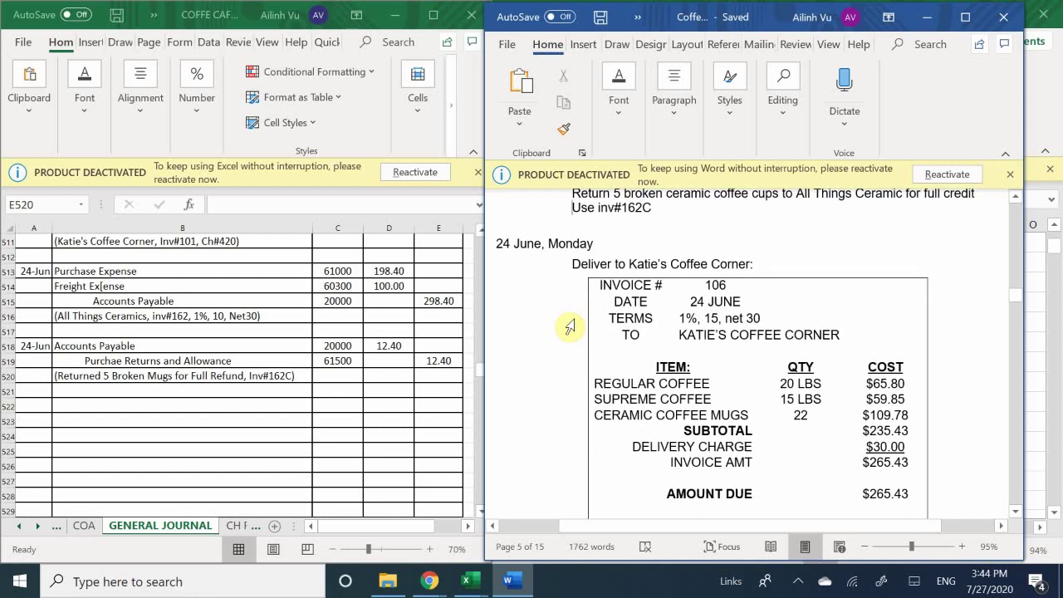
pyautogui.scroll(-1, 570, 327)
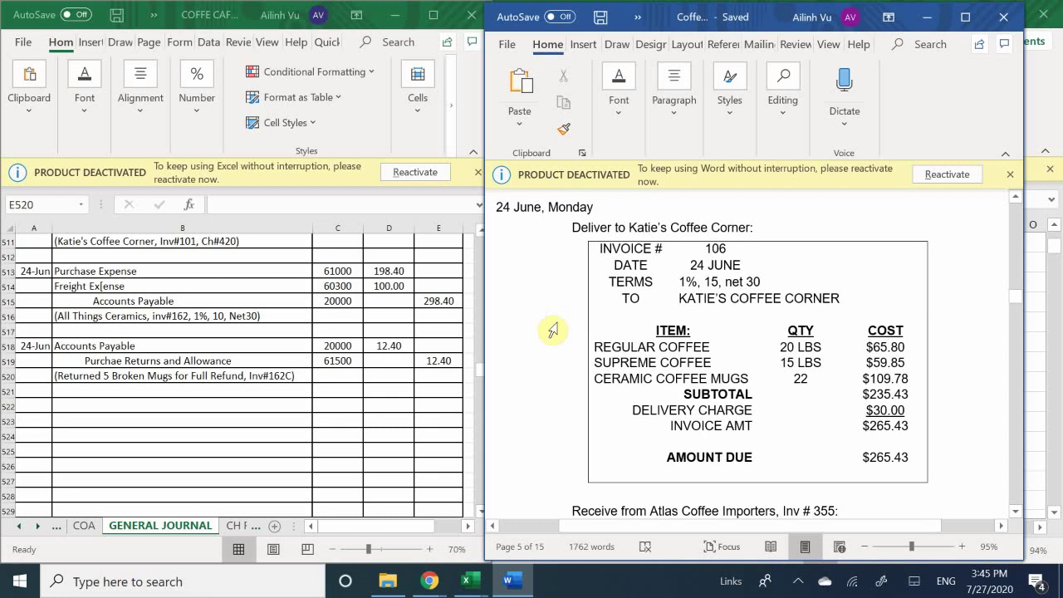
# Enter the date 6/24 in A522 of the general journal for the Katie's Coffee Corner delivery
pyautogui.scroll(-1, 554, 331)
pyautogui.scroll(-5, 554, 331)
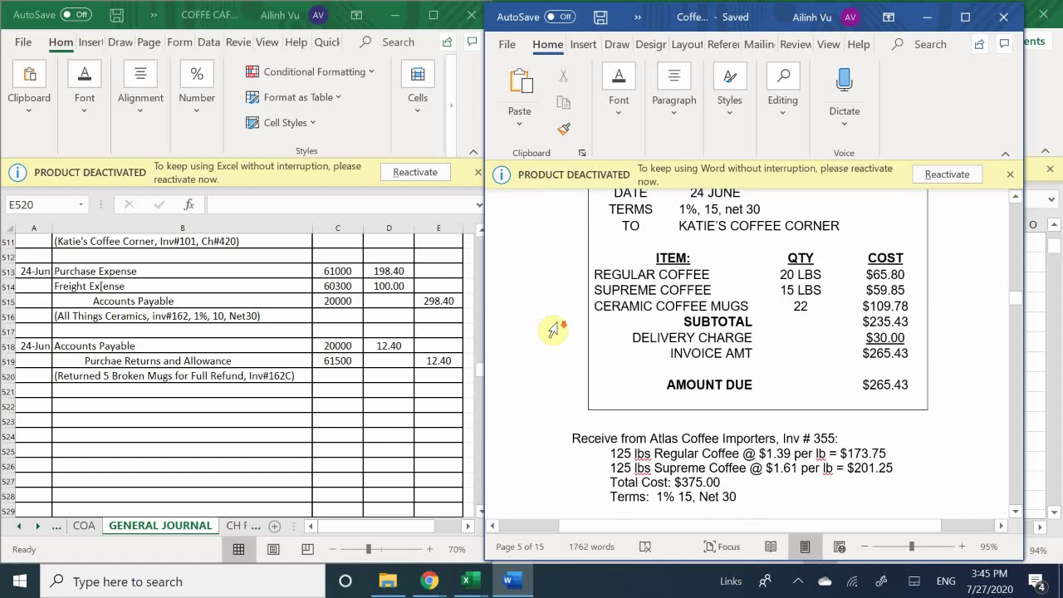
pyautogui.scroll(-8, 558, 322)
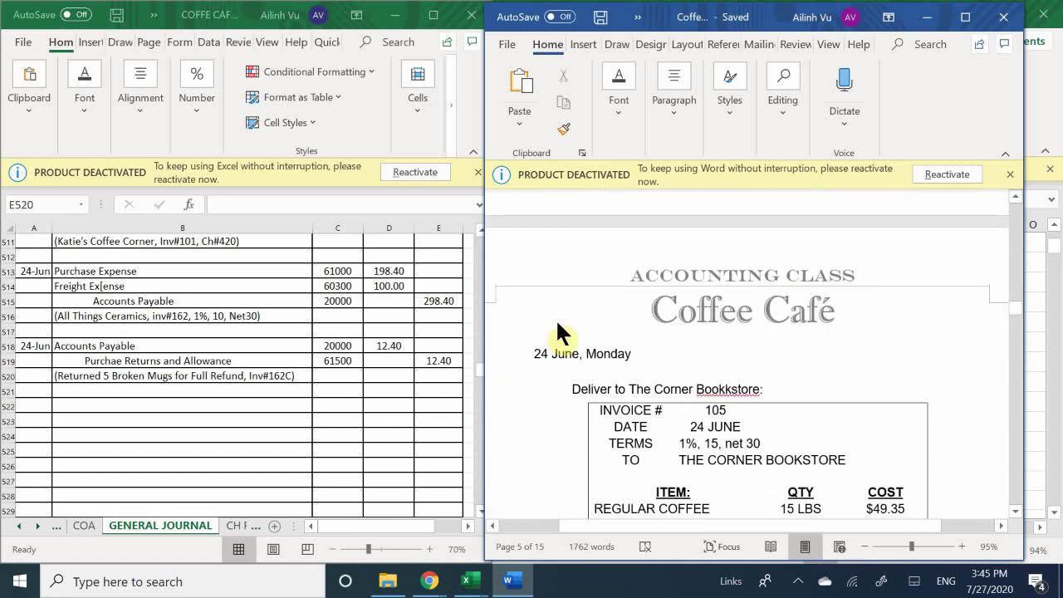
pyautogui.scroll(10, 558, 330)
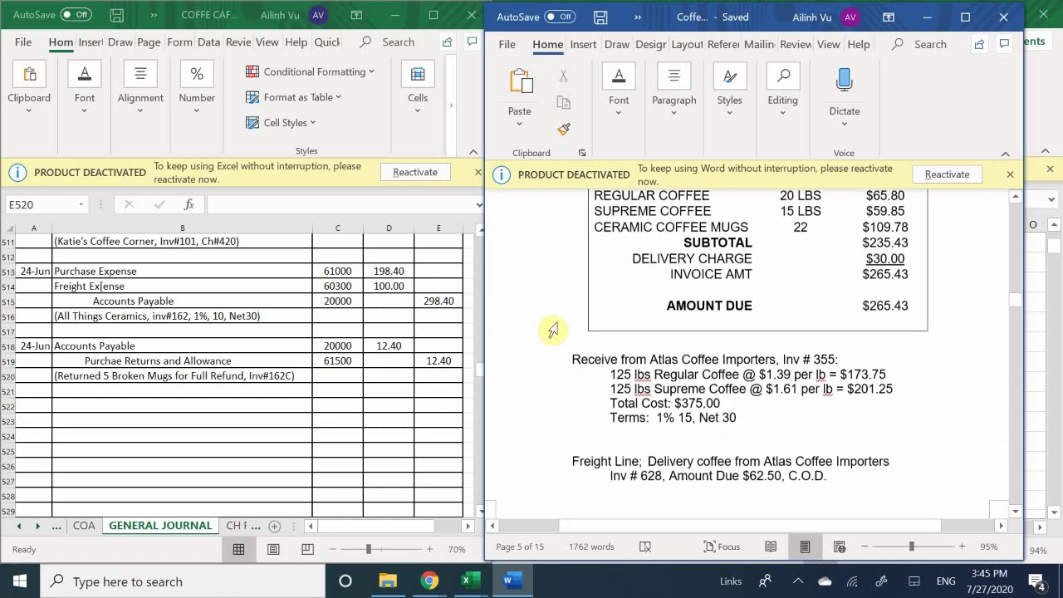
pyautogui.scroll(6, 553, 330)
pyautogui.scroll(-3, 553, 329)
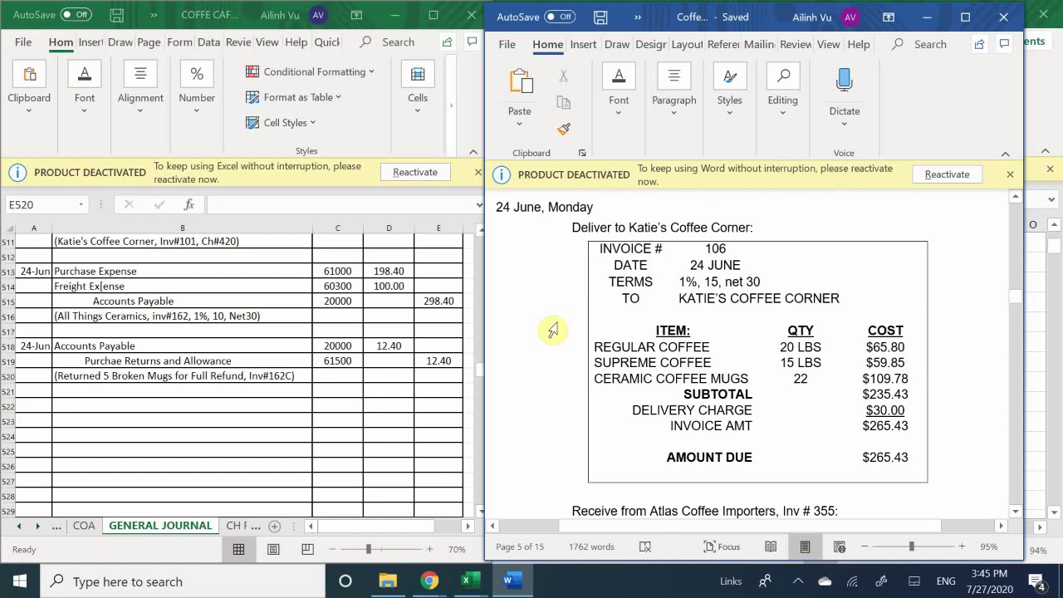
pyautogui.click(27, 406)
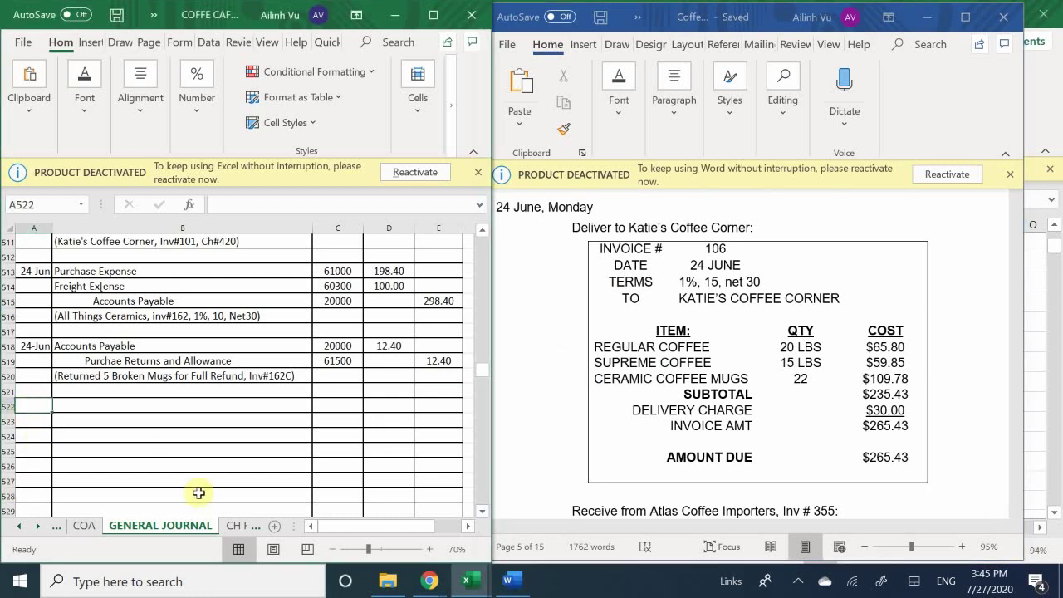
pyautogui.write('6')
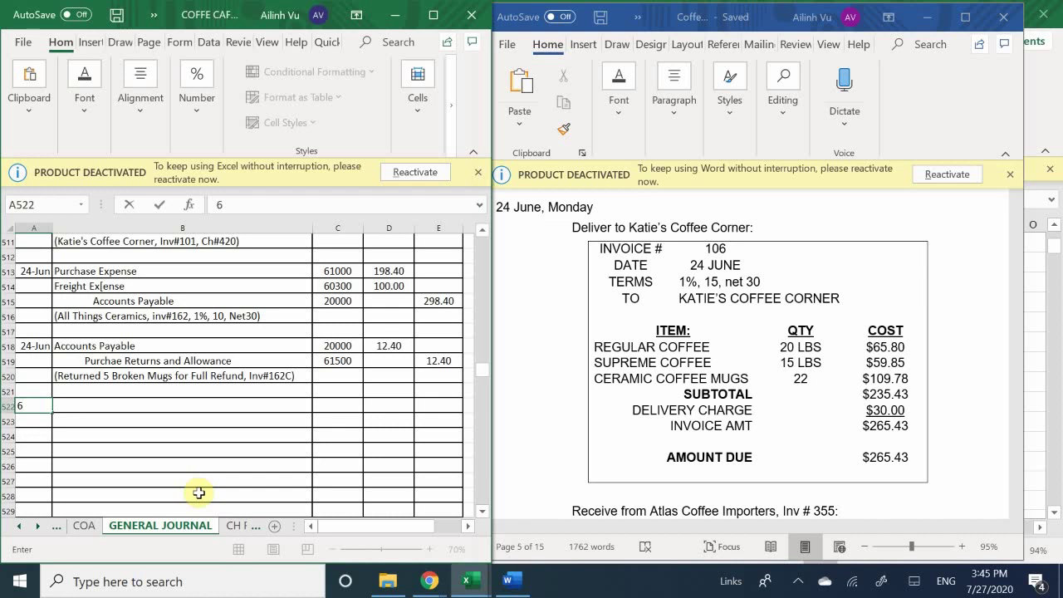
pyautogui.write('/24')
pyautogui.press('Tab')
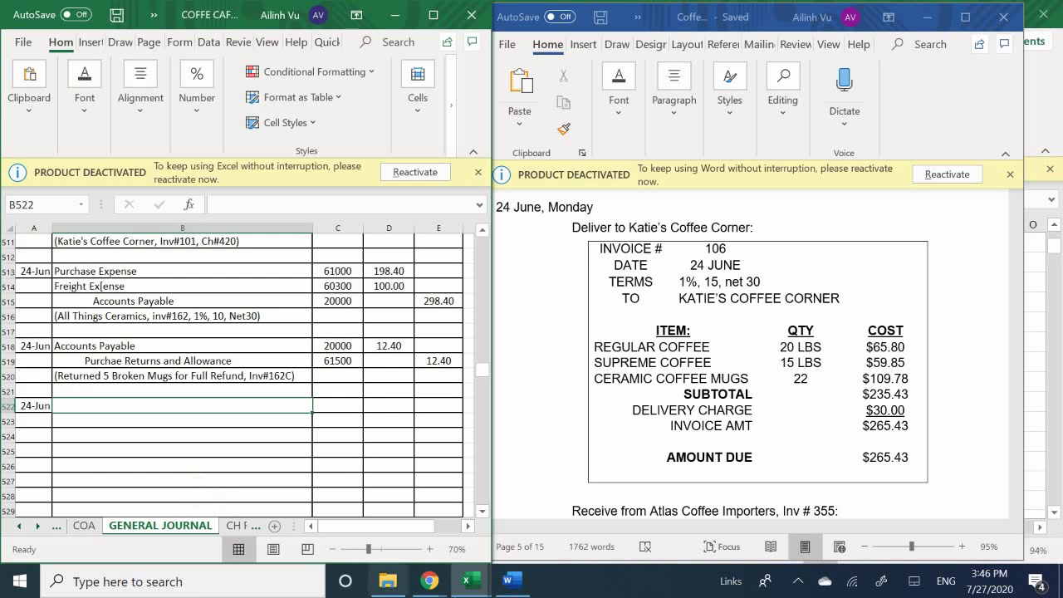
# Enter Accounts Receivable in B522 and an indented "Sales - Regular Coffee" in B523
pyautogui.click(106, 421)
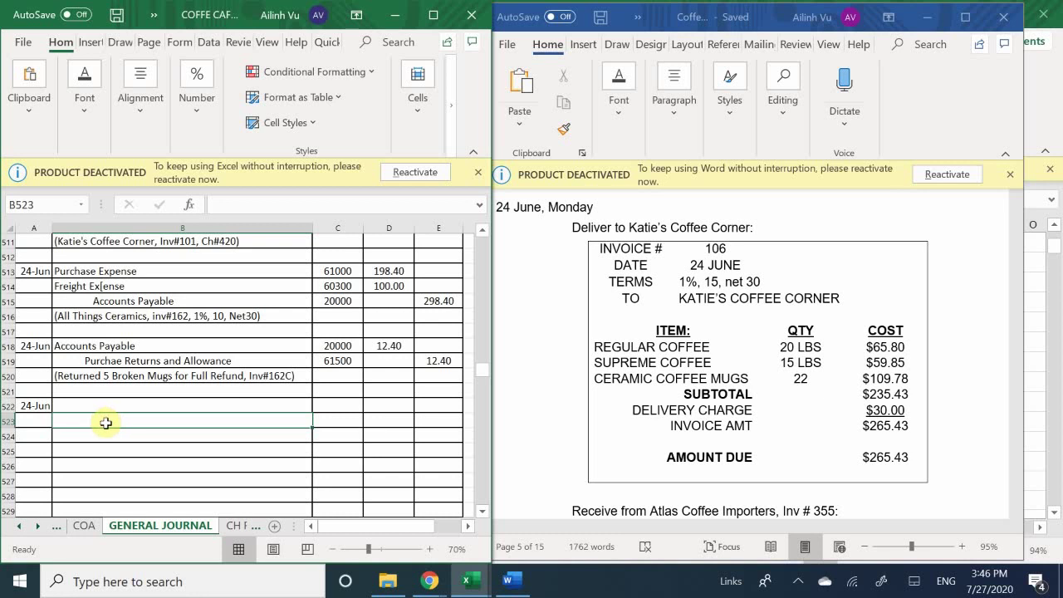
pyautogui.click(113, 405)
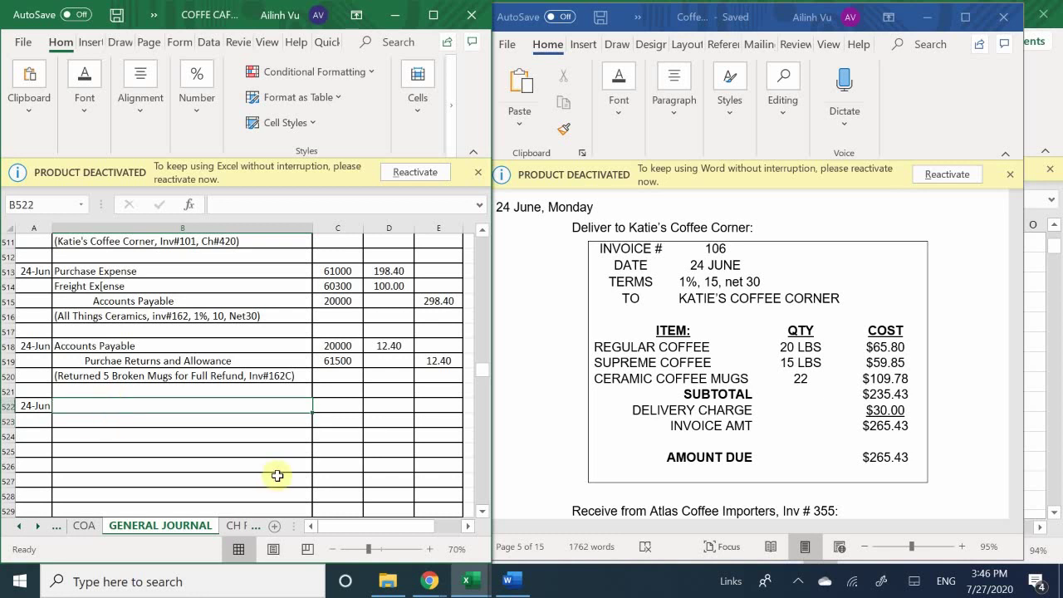
pyautogui.write('Acco')
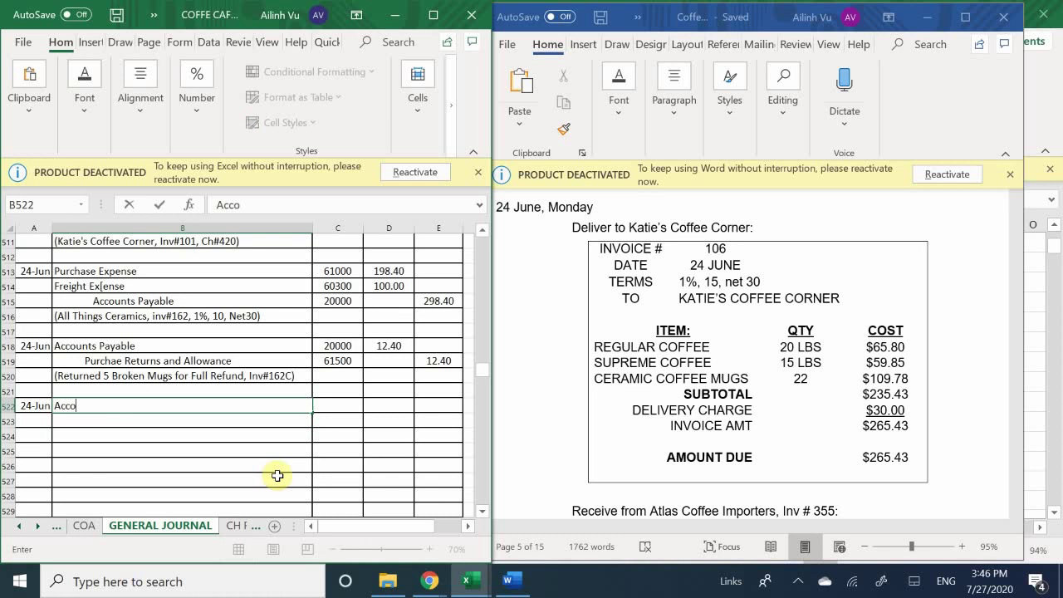
pyautogui.write('unts Receivable')
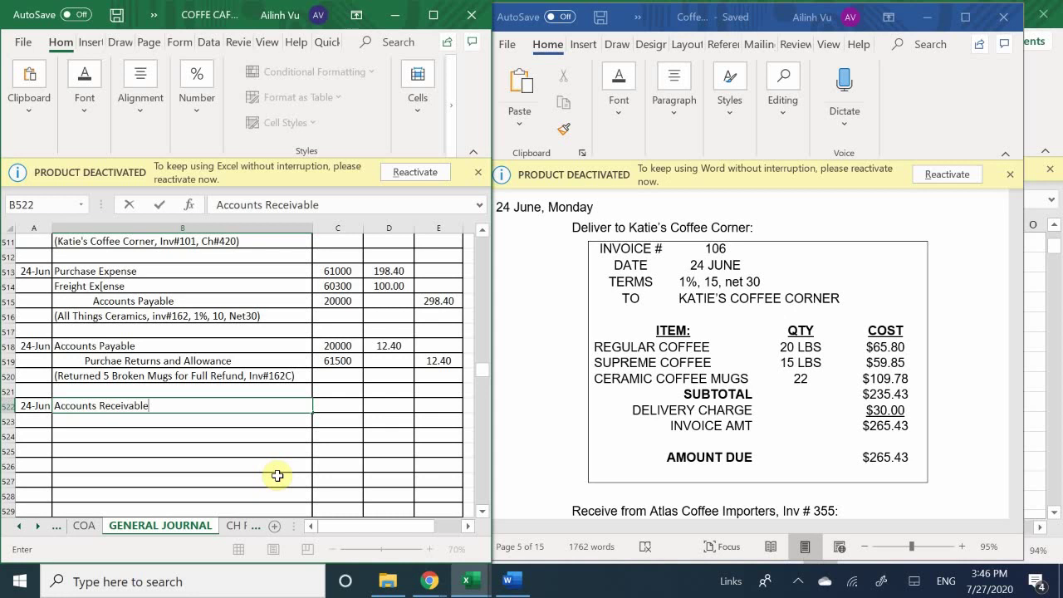
pyautogui.press('Return')
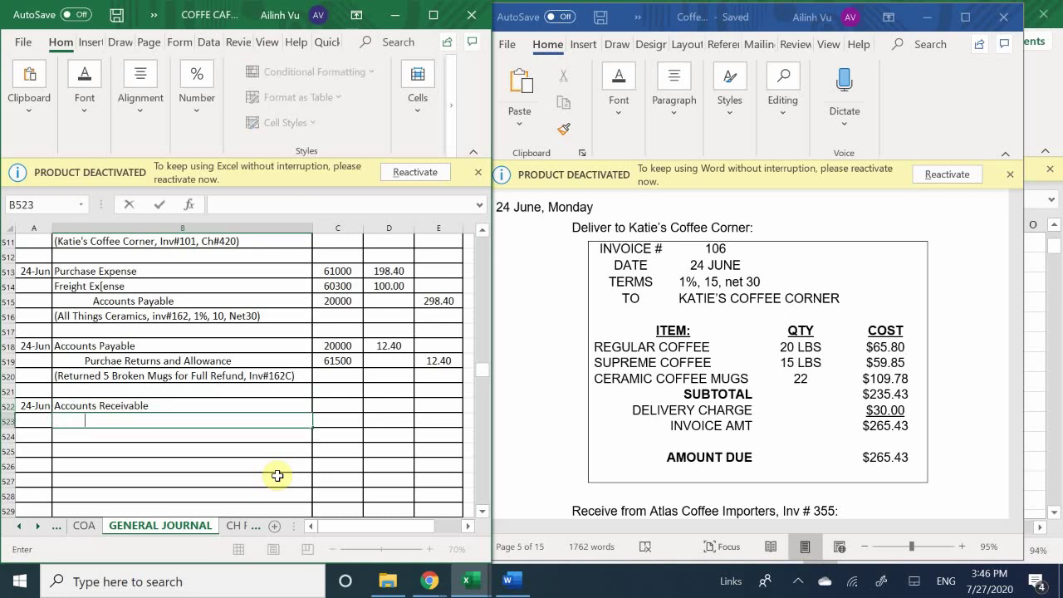
pyautogui.write('Sales - Regular Coffee')
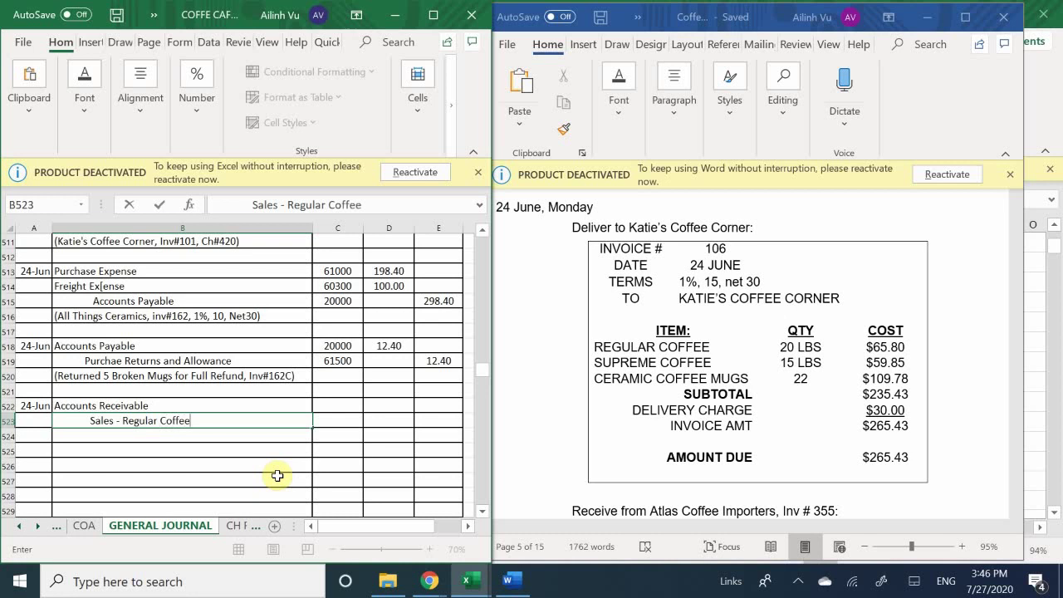
pyautogui.press('Return')
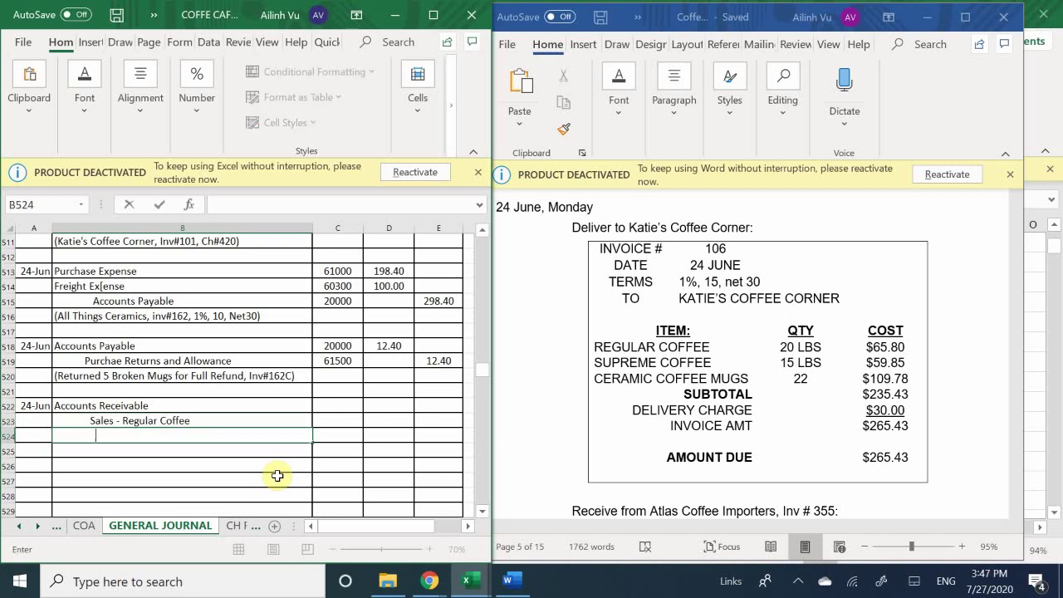
# Enter an indented "Sales - Supreme Coffee" as the credit account in B524
pyautogui.write('Sales - Suopre')
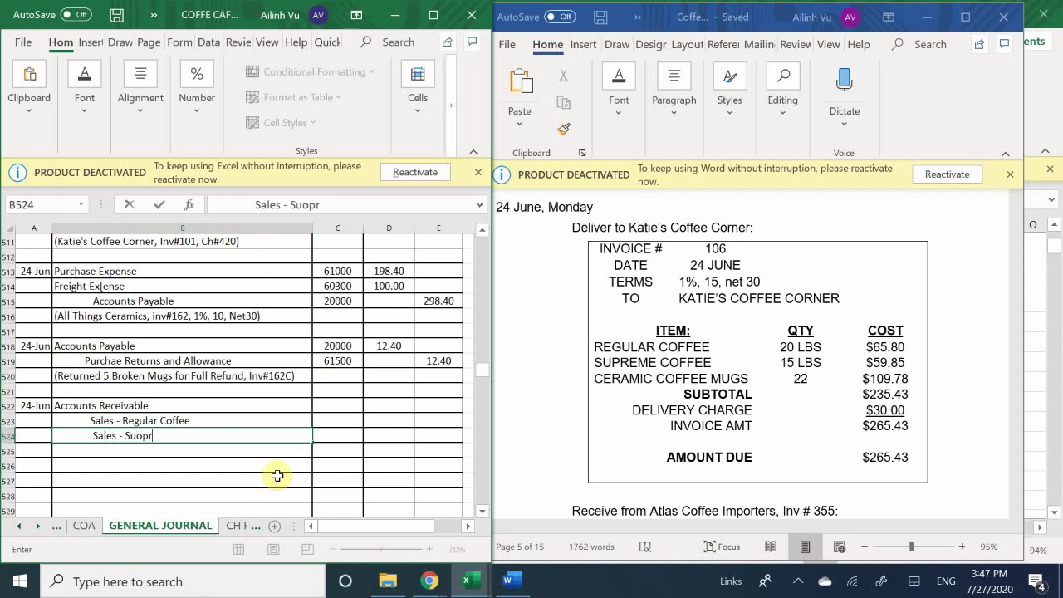
pyautogui.press('BackSpace')
pyautogui.press('BackSpace')
pyautogui.press('BackSpace')
pyautogui.press('BackSpace')
pyautogui.write('preme Coffee')
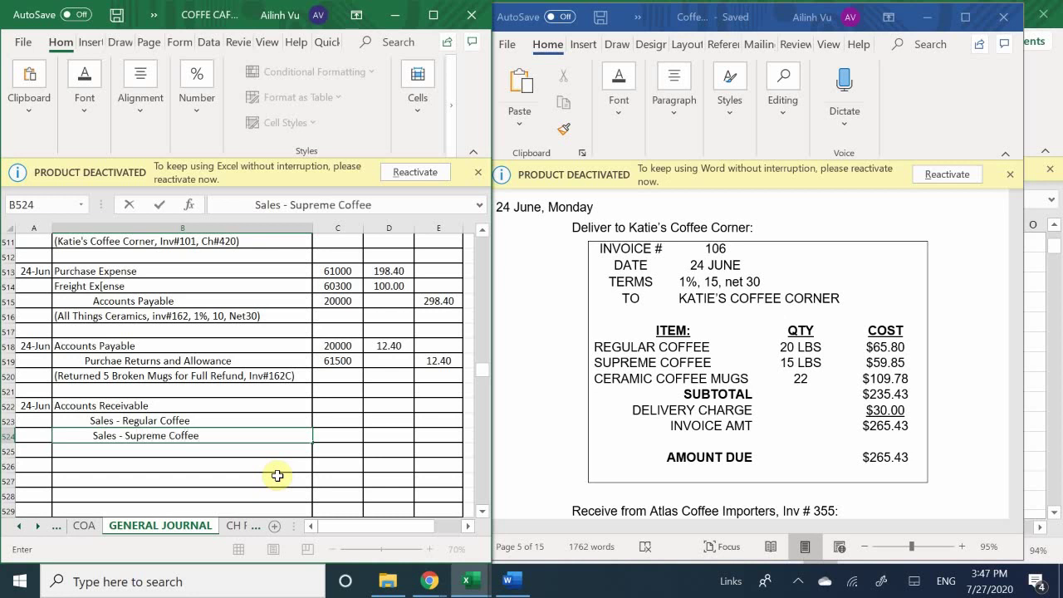
pyautogui.press('Return')
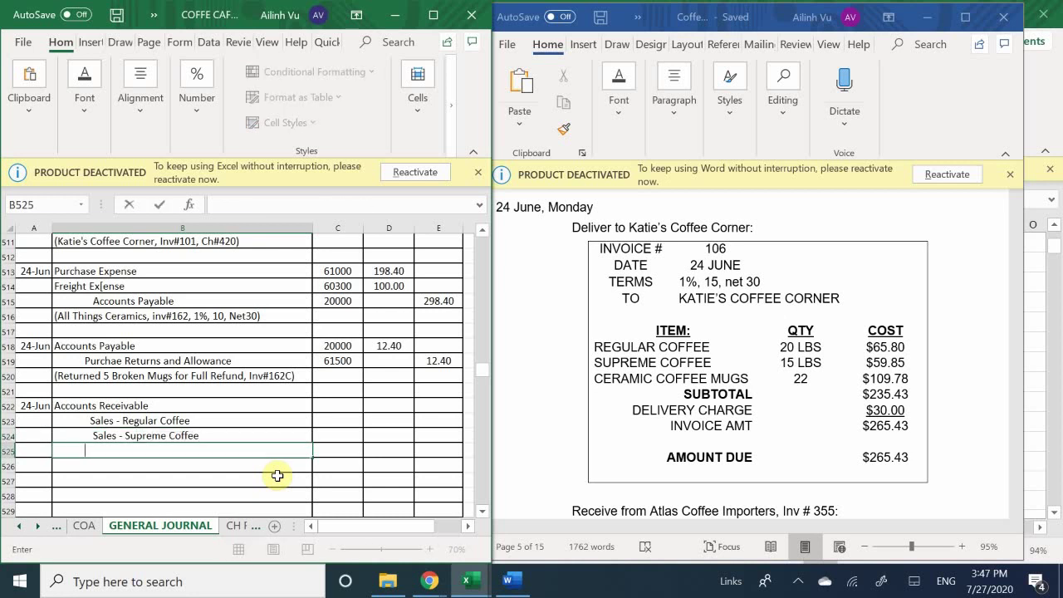
# Enter an indented "Sales 0 Ceramic Coffee Mugs" in B525 and an indented "Delivery Income" in B526
pyautogui.write('Sales')
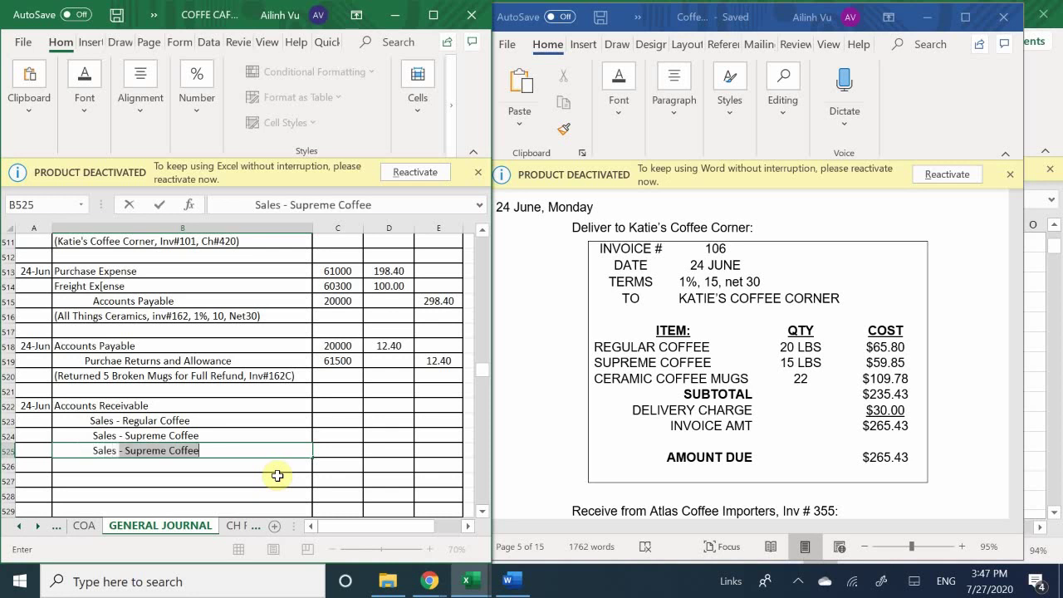
pyautogui.write(' 0 Ceramic c')
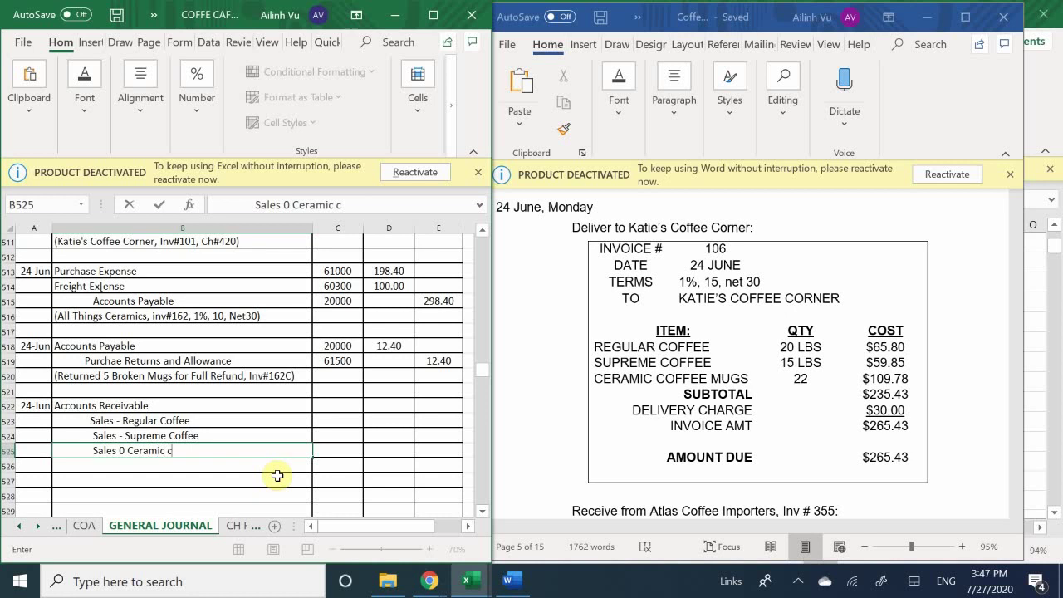
pyautogui.press('BackSpace')
pyautogui.write('Cp')
pyautogui.press('BackSpace')
pyautogui.write('offee Mugs')
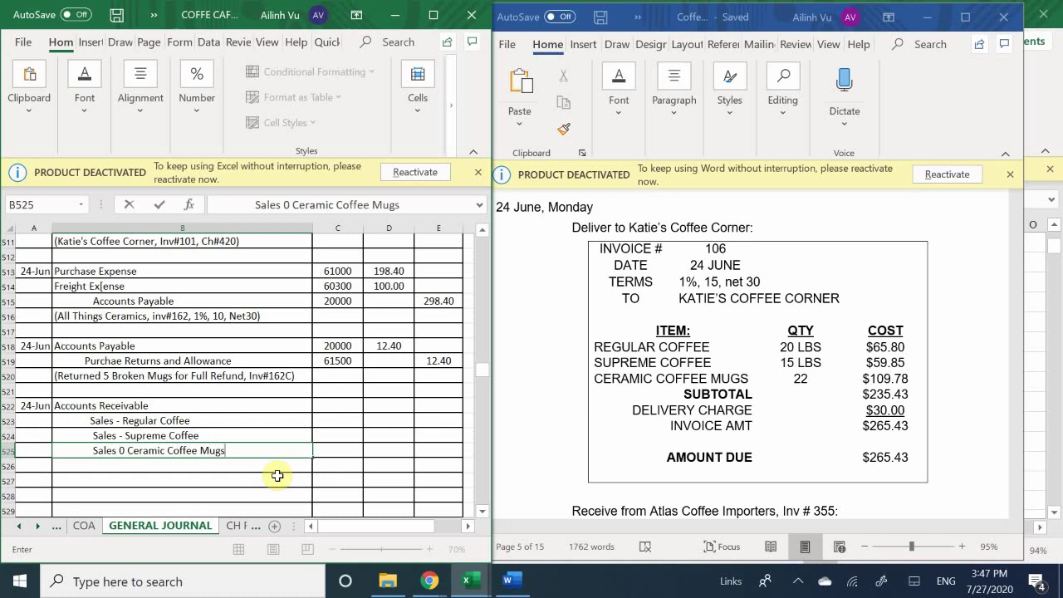
pyautogui.hotkey('ctrl', 'Return')
pyautogui.press('Down')
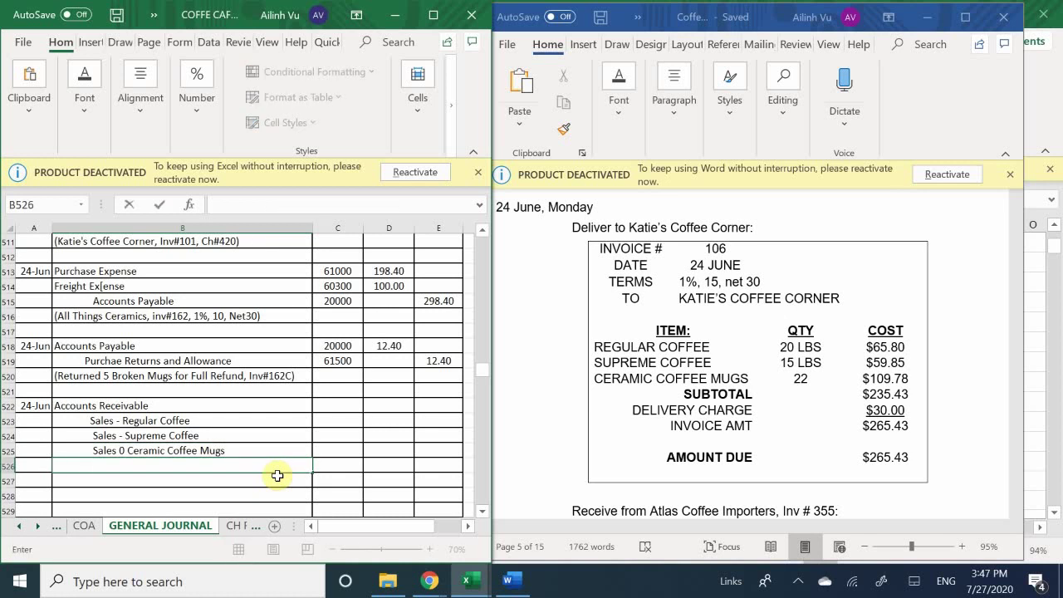
pyautogui.write('Delivery Income')
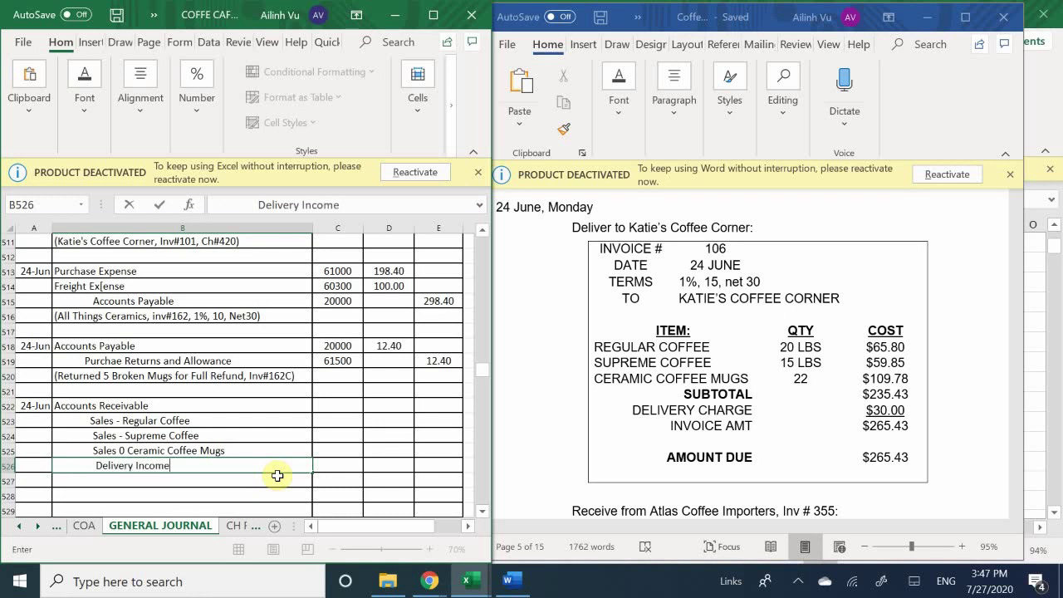
pyautogui.press('Return')
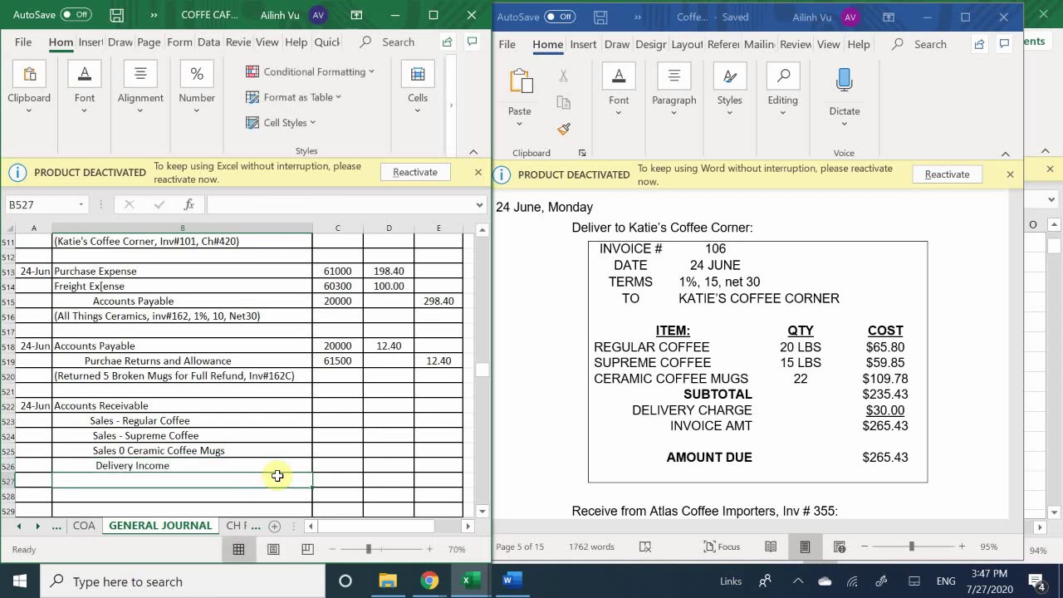
# Enter the explanation "(Katie's Coffee Corner, Inv#106, 1%, 15, net 30)" in B527
pyautogui.write('(')
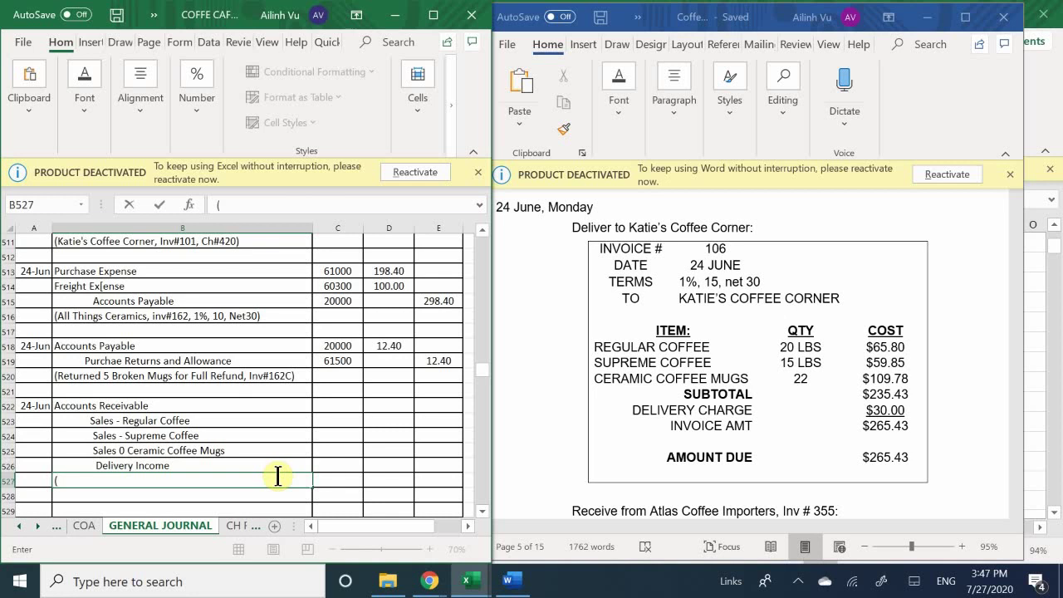
pyautogui.write("Katie's Coff")
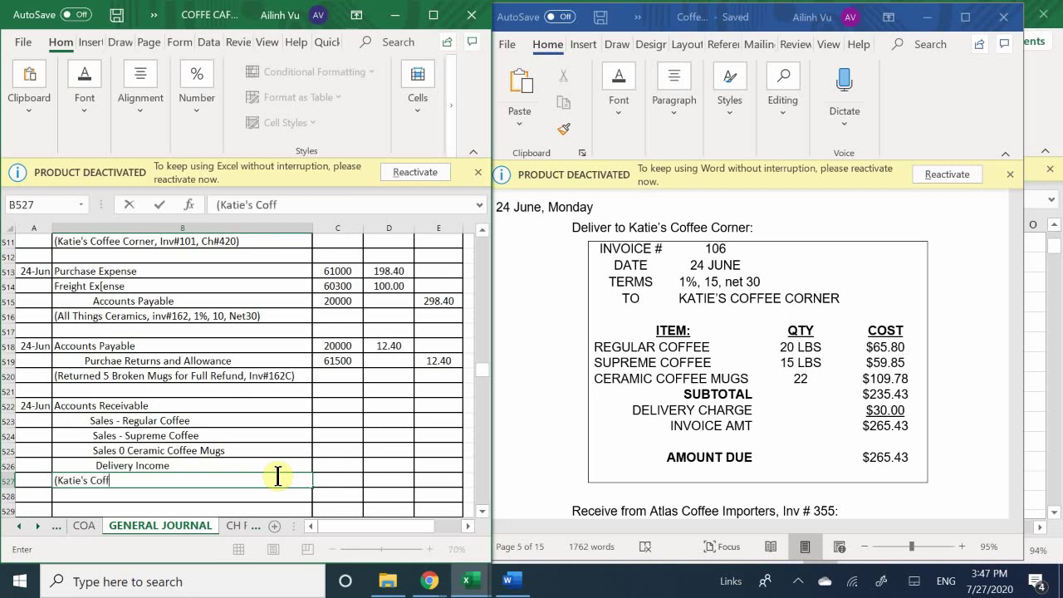
pyautogui.write('ee Corner, Inv#')
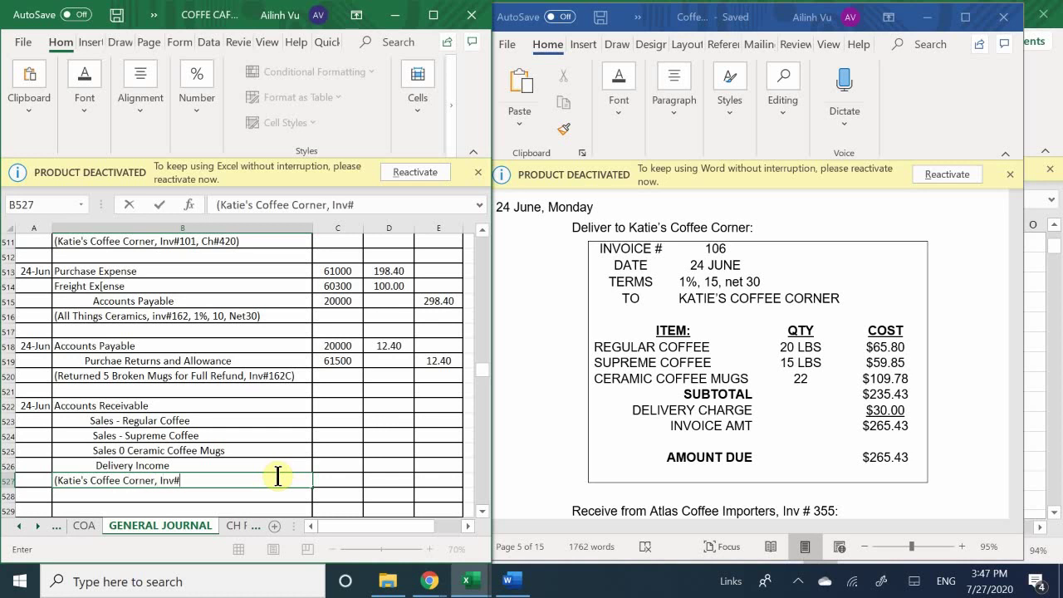
pyautogui.write('106, 1%, 15')
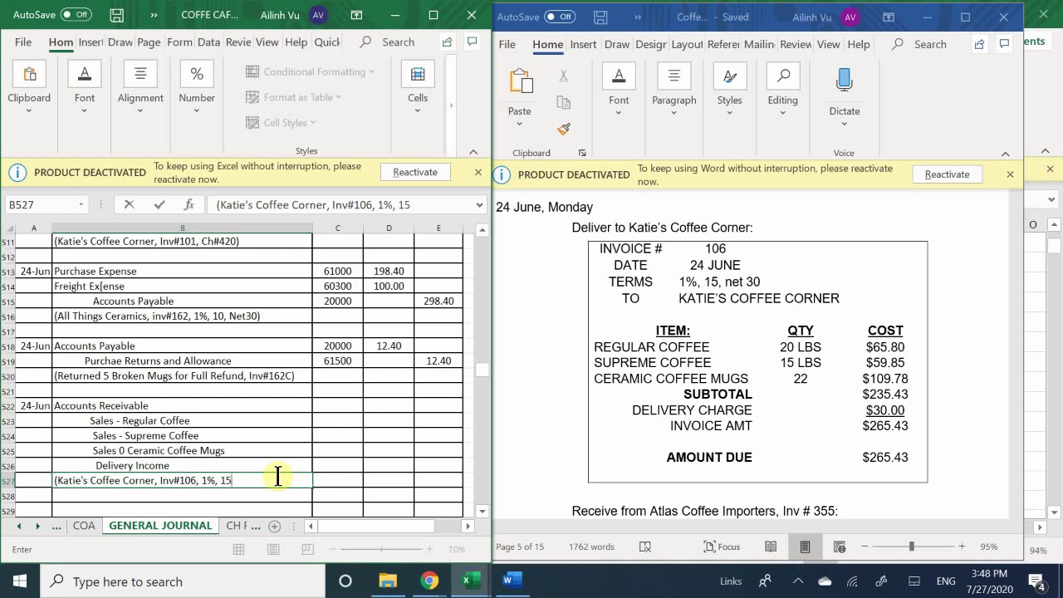
pyautogui.write(',')
pyautogui.press('BackSpace')
pyautogui.write('m')
pyautogui.press('BackSpace')
pyautogui.write(', net 30)')
pyautogui.press('Return')
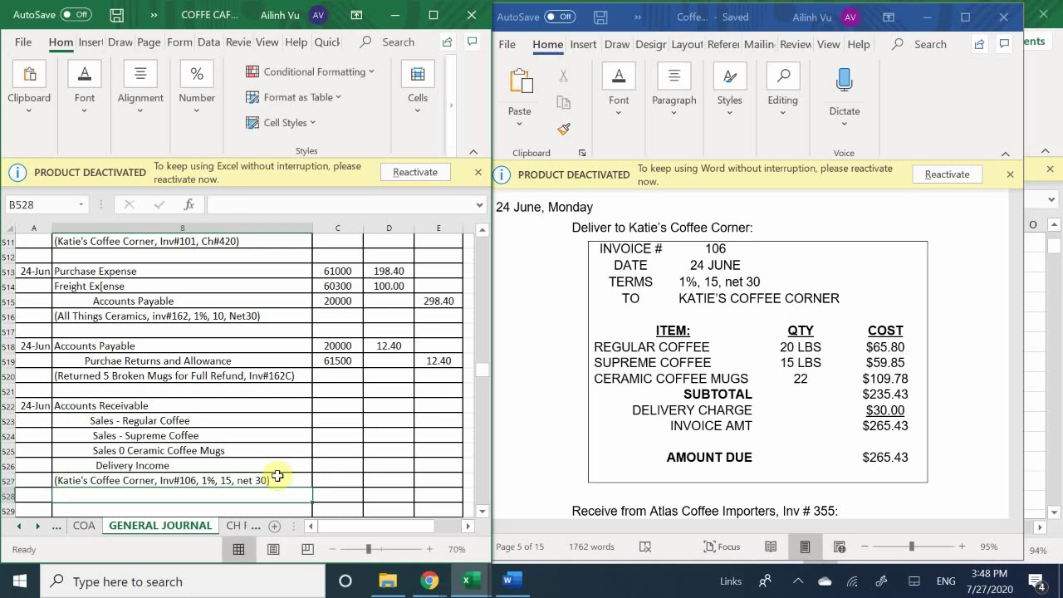
# Enter ledger code 11000 for Accounts Receivable in C522 and 40050 for Sales - Regular Coffee in C523
pyautogui.click(329, 407)
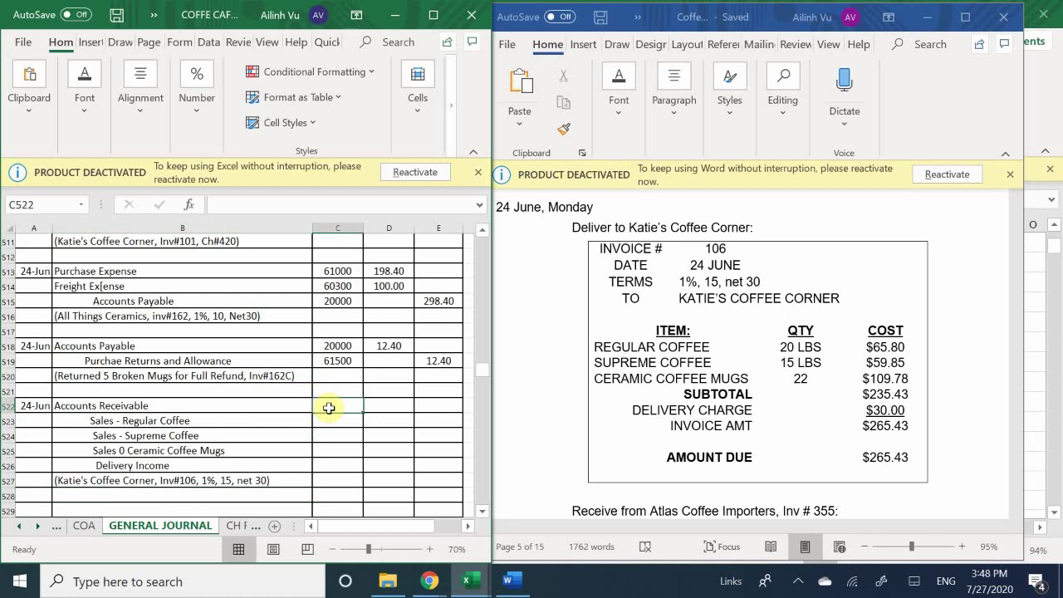
pyautogui.write('11000')
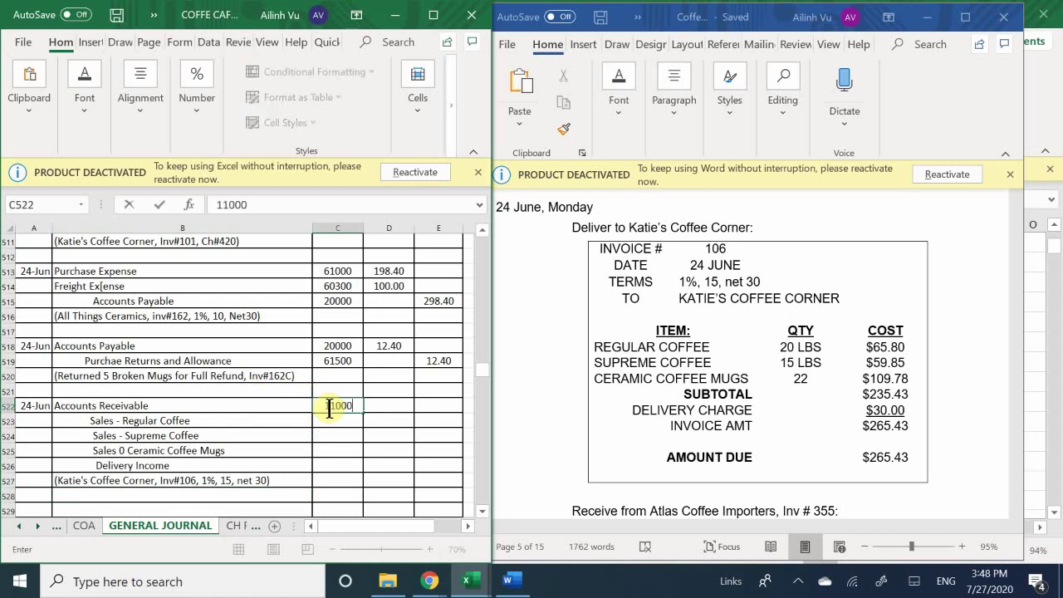
pyautogui.press('Return')
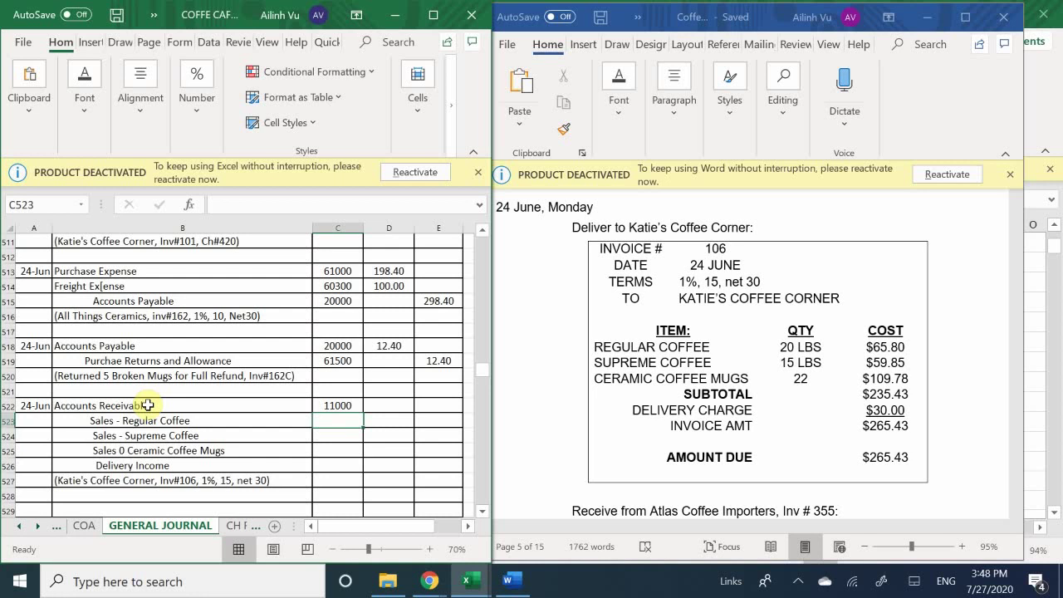
pyautogui.write('40050')
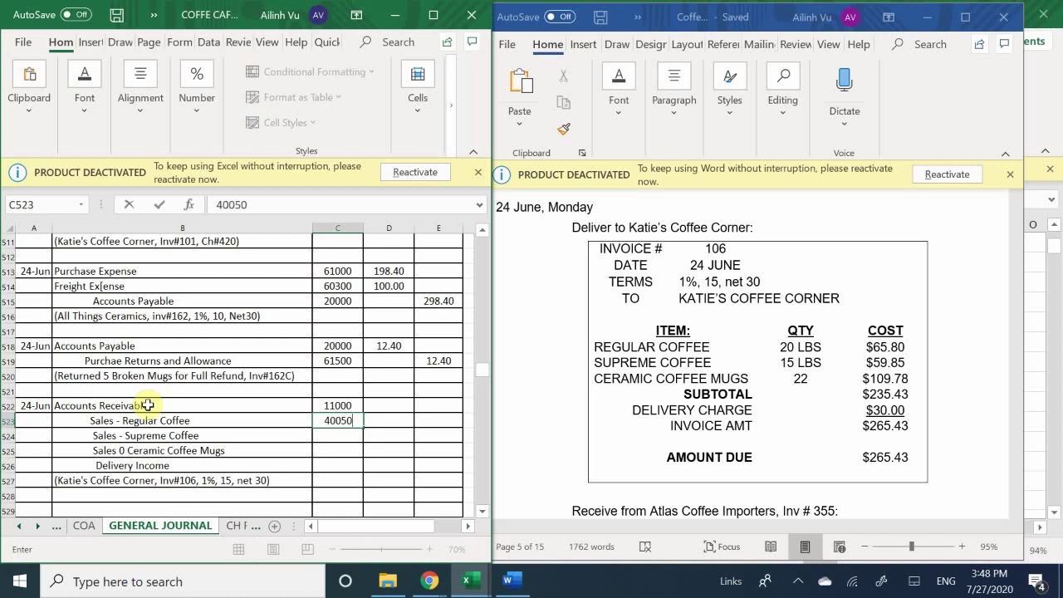
pyautogui.press('Return')
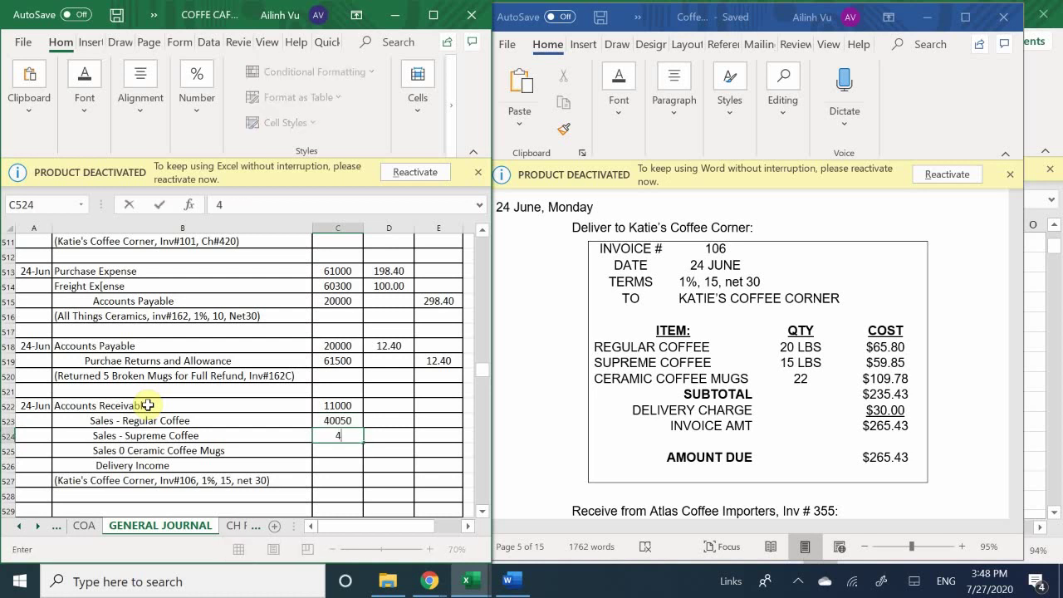
# Fill in the remaining ledger codes: 40100 for Supreme Coffee in C524, 40150 for Ceramic Coffee Mugs in C525, and 48000 for Delivery Income in C526
pyautogui.write('40100')
pyautogui.press('Return')
pyautogui.write('40150')
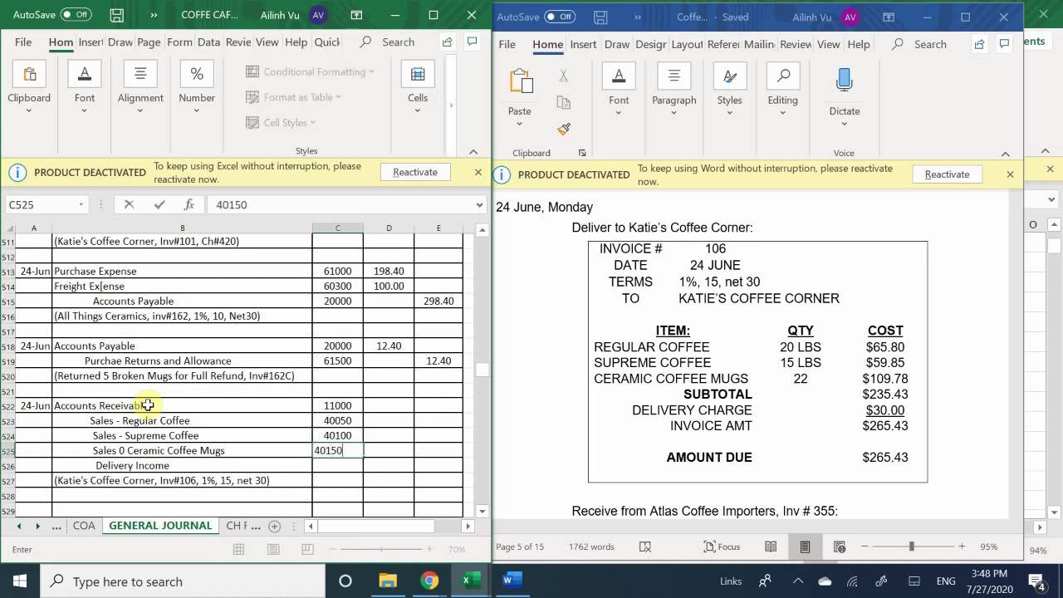
pyautogui.press('Return')
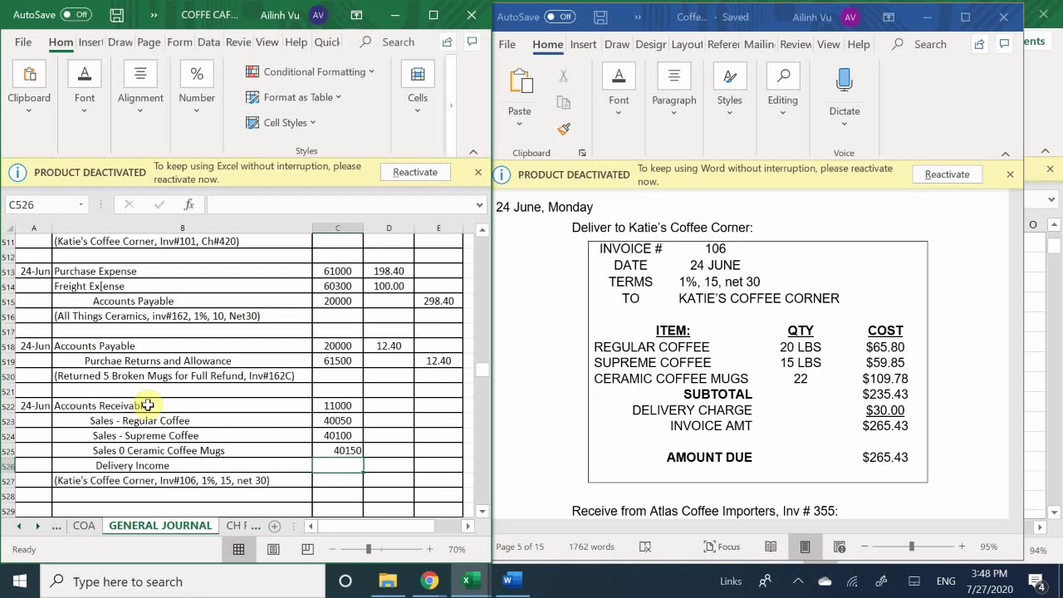
pyautogui.write('4')
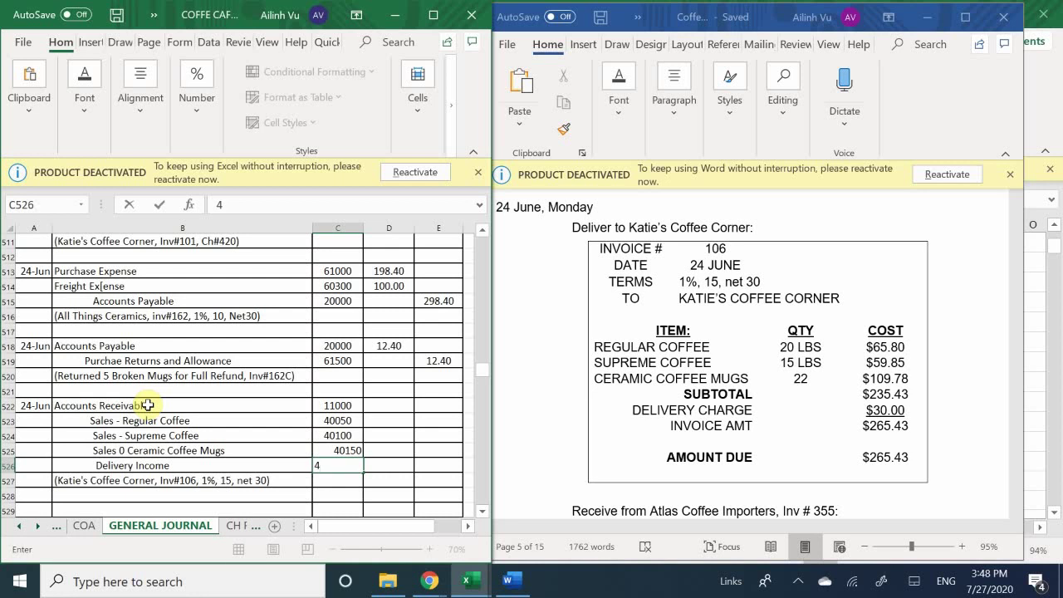
pyautogui.write('8000')
pyautogui.press('Return')
# Enter the Accounts Receivable debit of 265.43 in D522
pyautogui.press('Right')
pyautogui.press('Up')
pyautogui.press('Up')
pyautogui.press('Up')
pyautogui.press('Up')
pyautogui.press('Up')
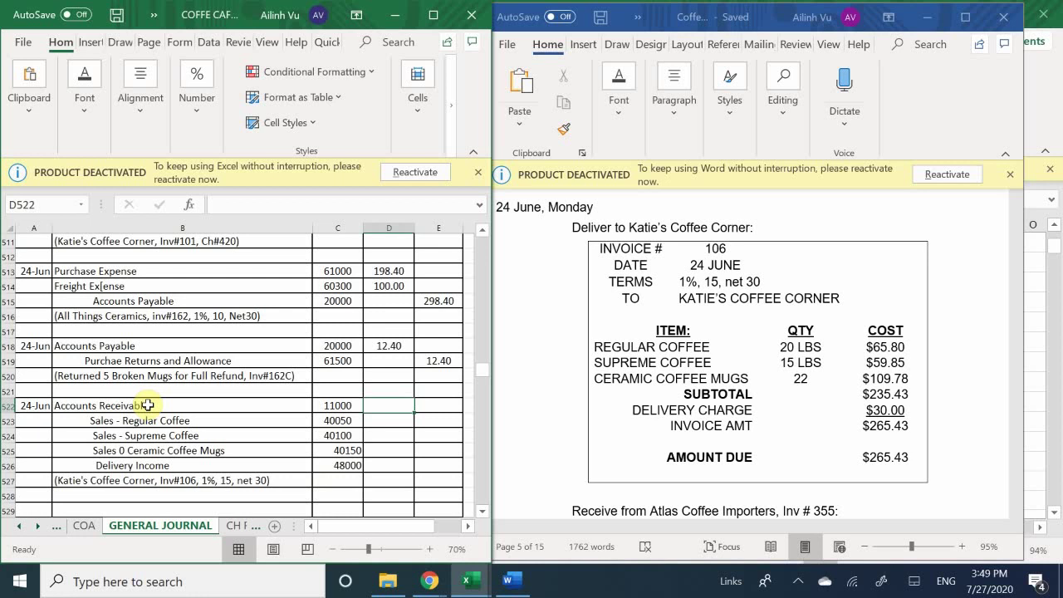
pyautogui.write('265')
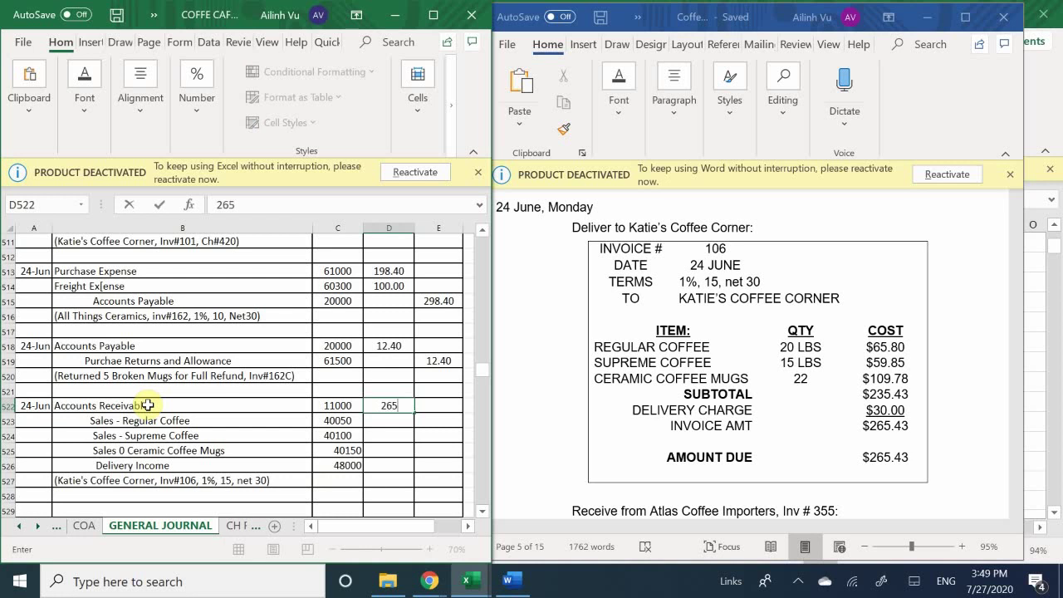
pyautogui.write('.43')
pyautogui.press('Return')
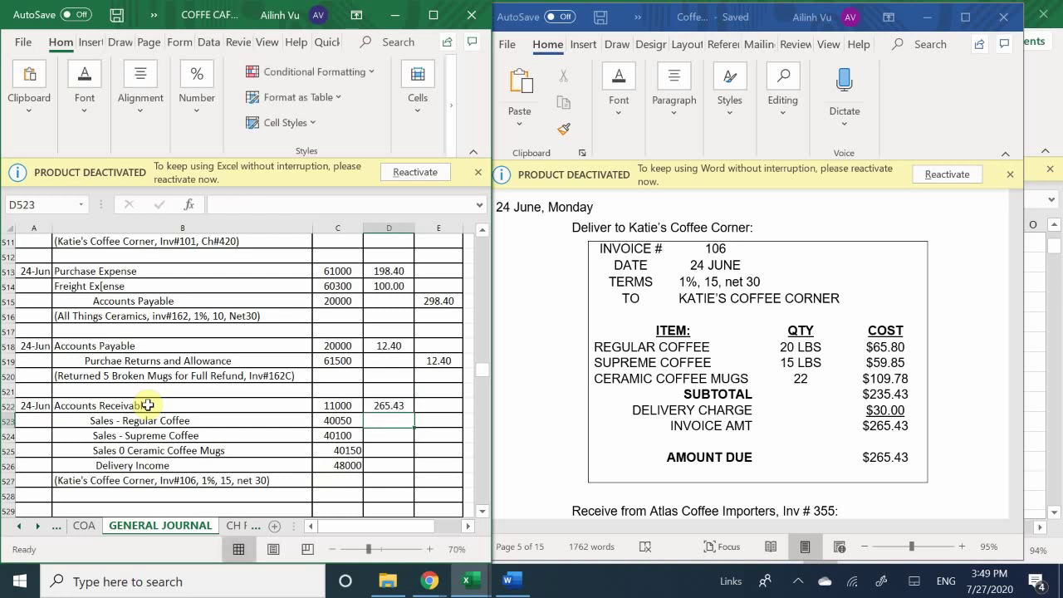
# Enter the Sales - Regular Coffee credit of 65.80 in E523
pyautogui.press('Right')
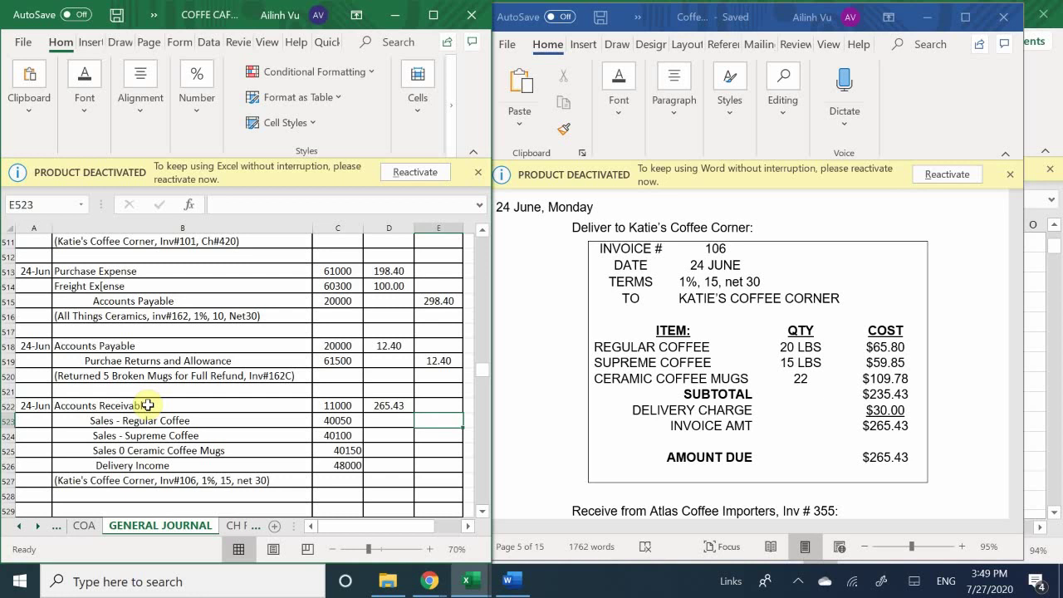
pyautogui.write('65.80')
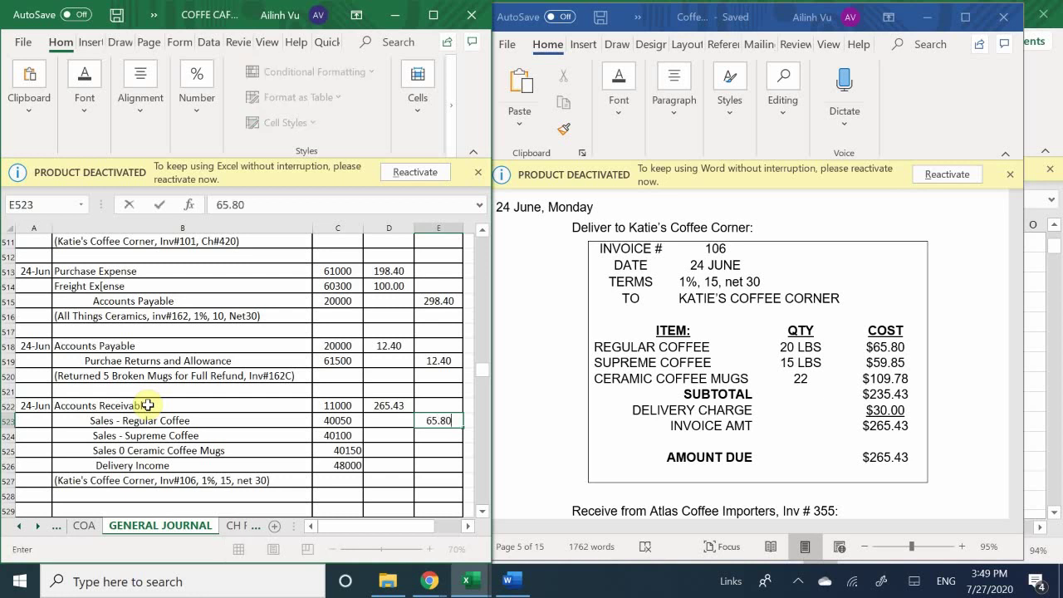
# Enter the journal credits for Inv#106: 65.80 regular coffee, 59.85 supreme coffee, 109.78 ceramic mugs and 30 delivery income
pyautogui.press('Return')
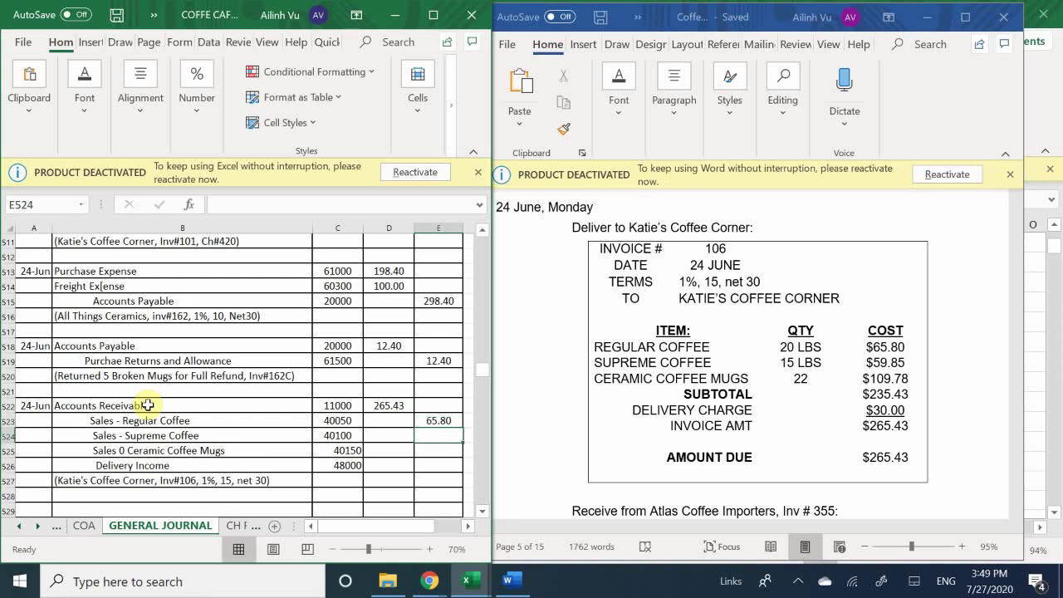
pyautogui.write('59.85')
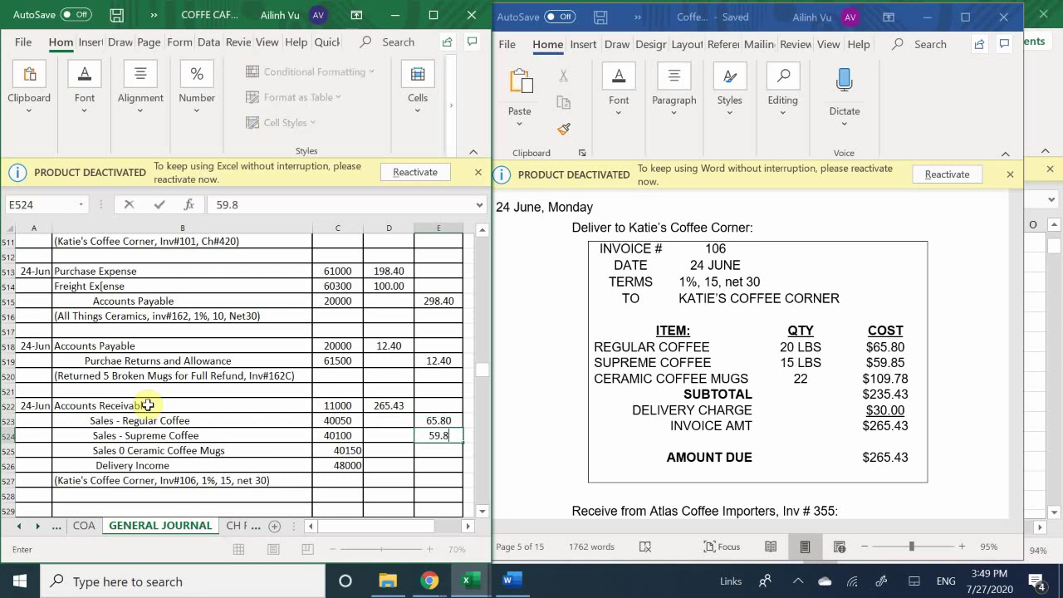
pyautogui.press('Return')
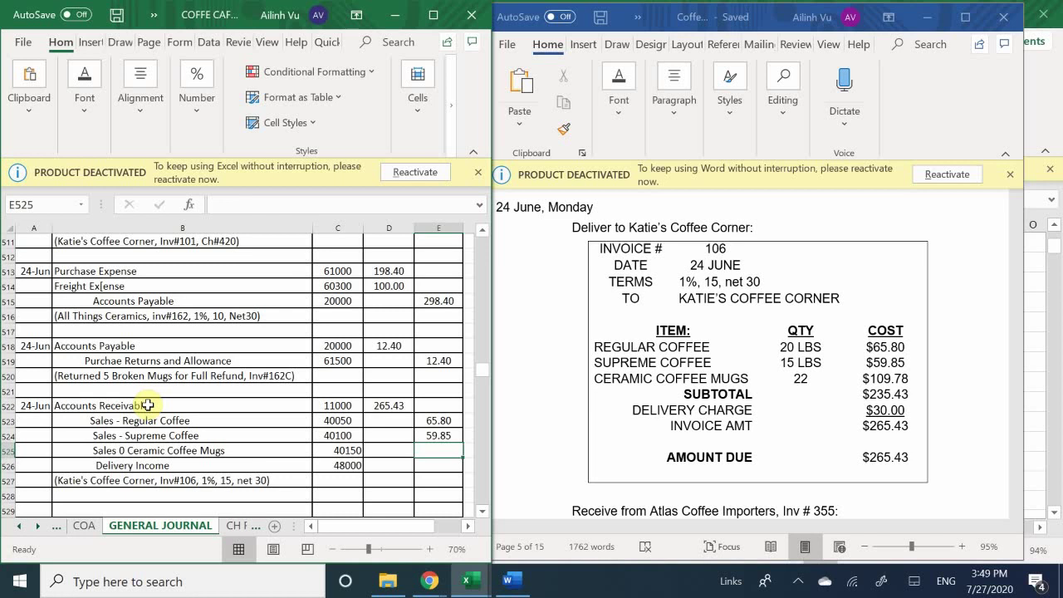
pyautogui.write('109.78')
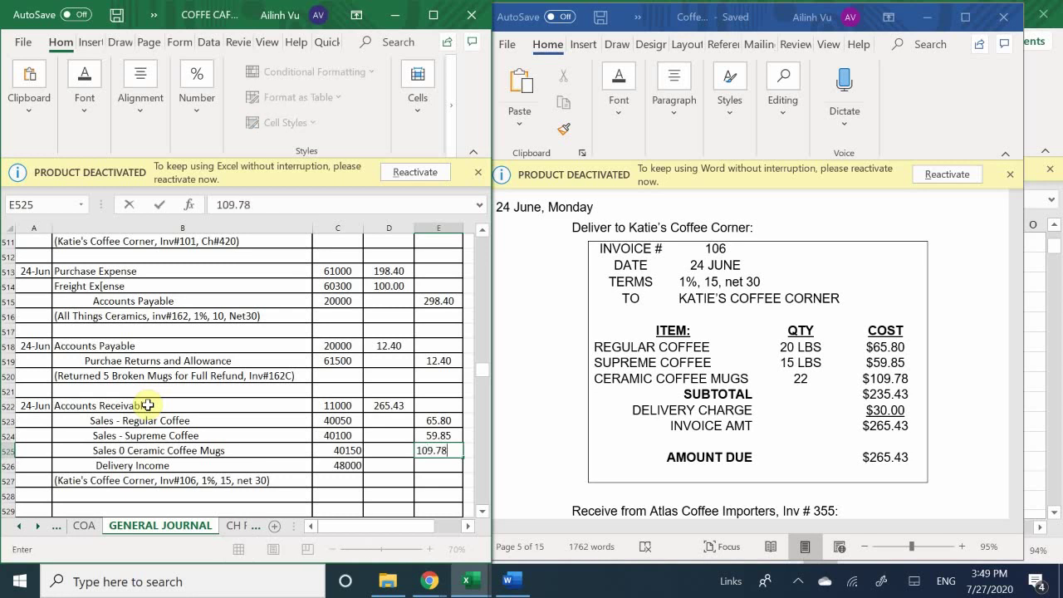
pyautogui.press('Return')
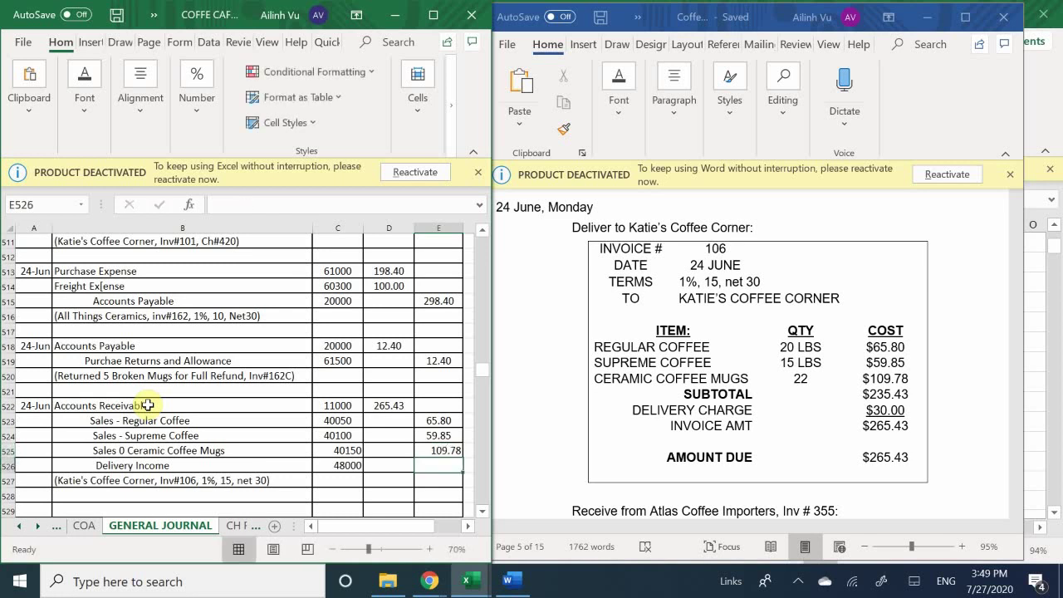
pyautogui.write('30')
pyautogui.press('Return')
pyautogui.press('Return')
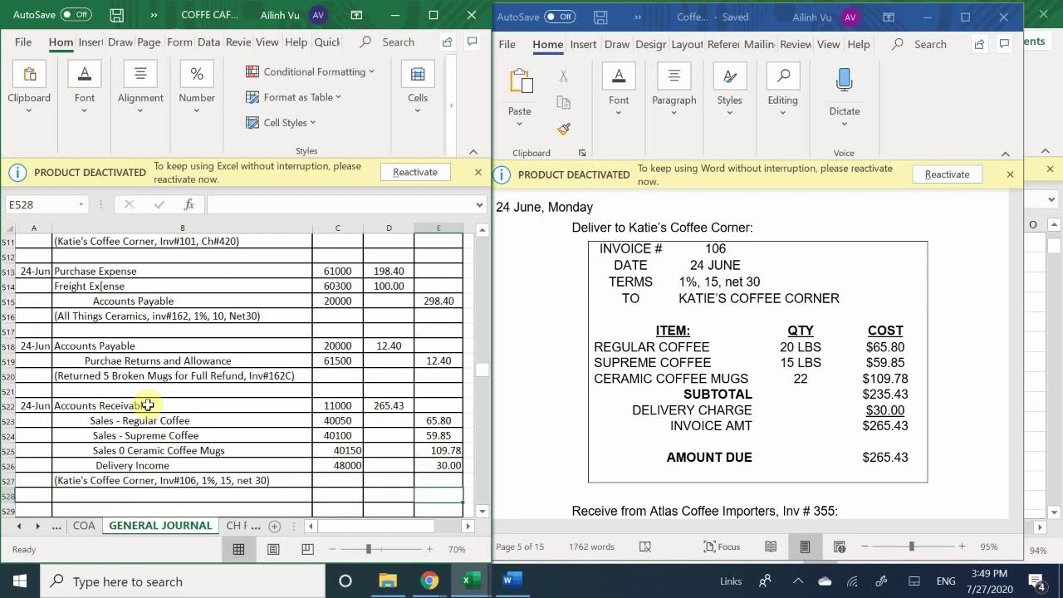
# Total the Inv#106 credit amounts E523:E526 with a SUM formula in E527 as a check
pyautogui.press('Up')
pyautogui.write('=')
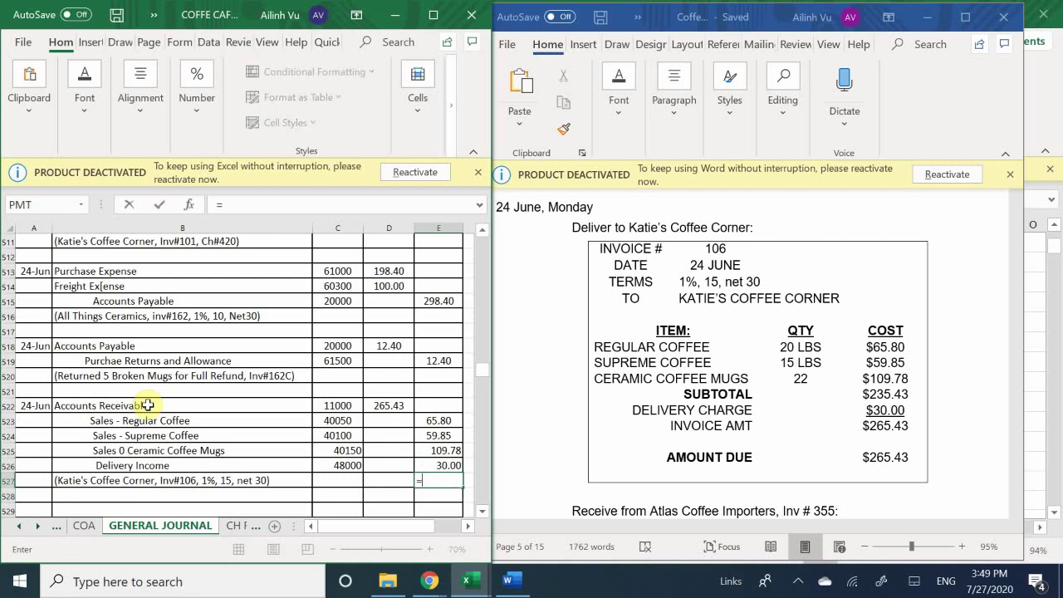
pyautogui.write('sum(')
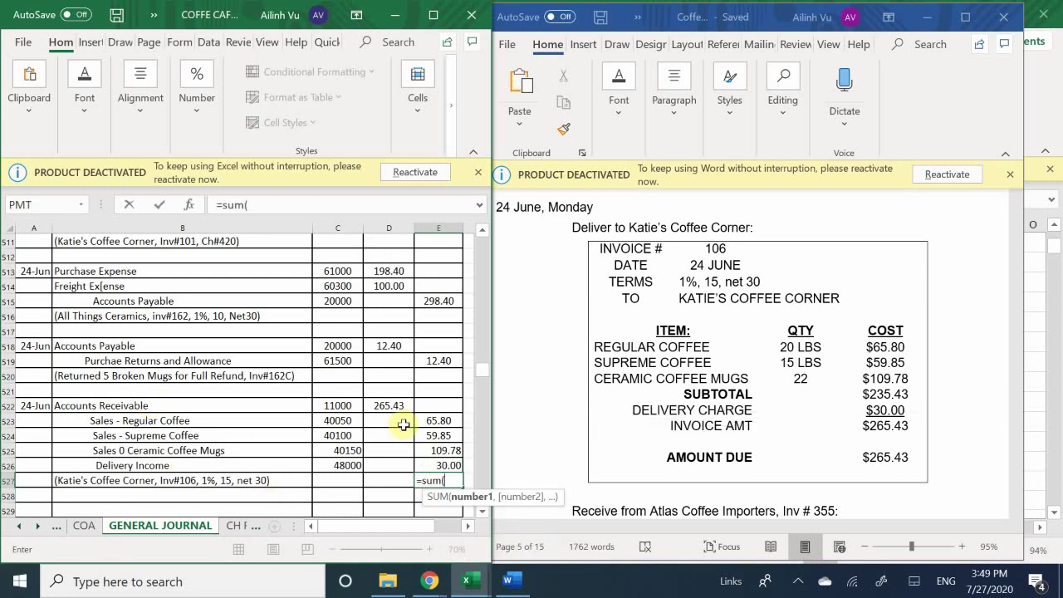
pyautogui.moveTo(420, 420); pyautogui.dragTo(425, 466)
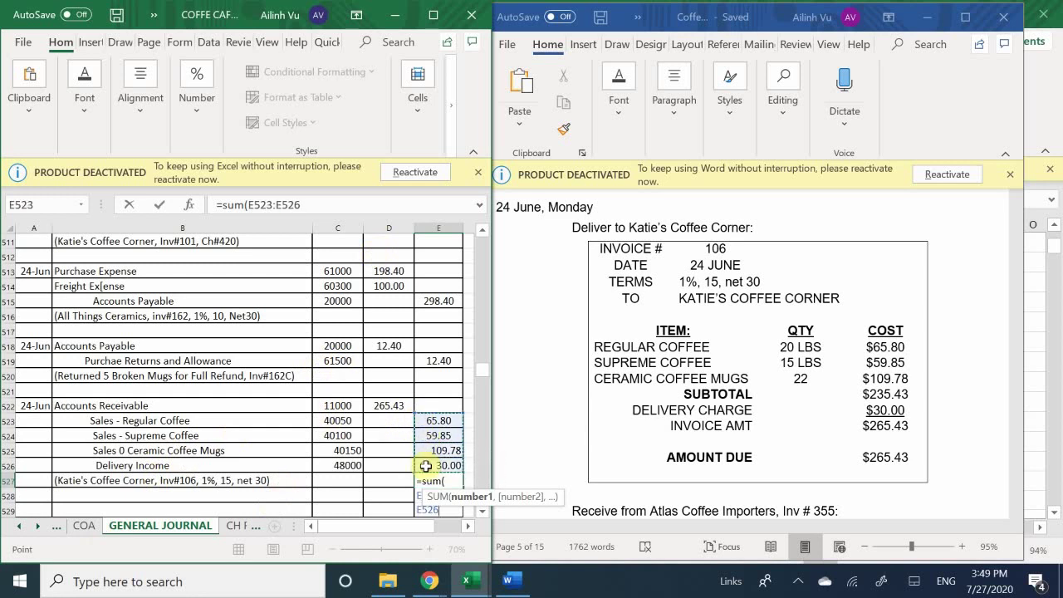
pyautogui.press('Return')
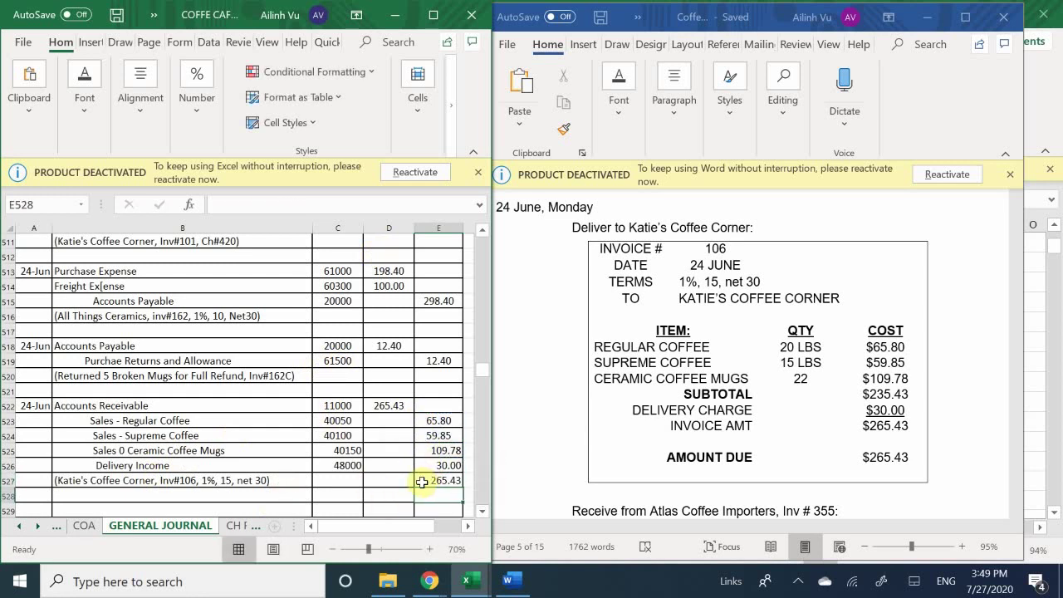
# Clear the check formula from cell E527 of the general journal
pyautogui.click(422, 482)
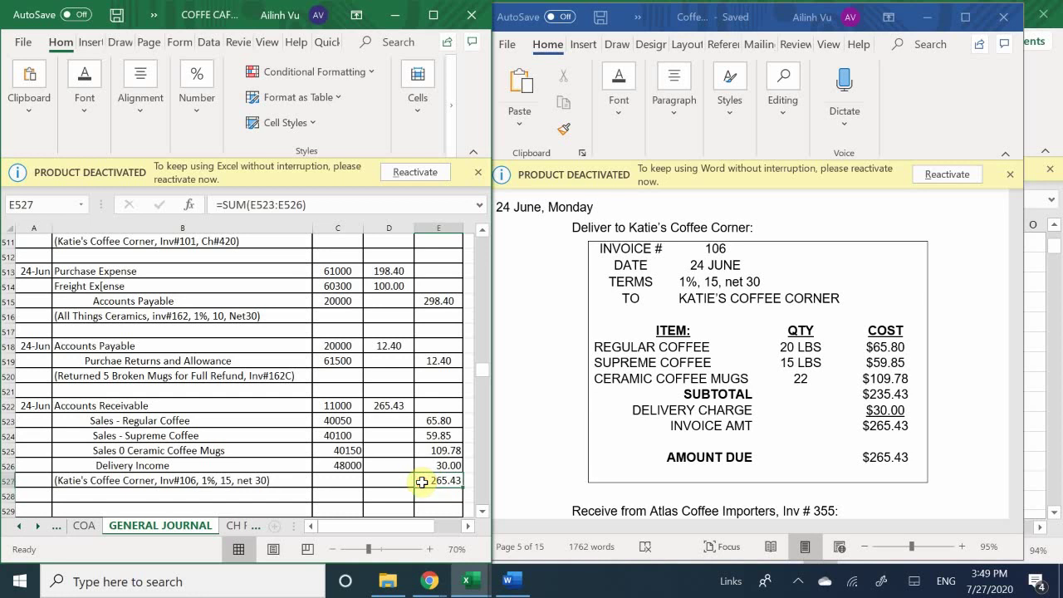
pyautogui.hotkey('alt', '=')
pyautogui.press('Return')
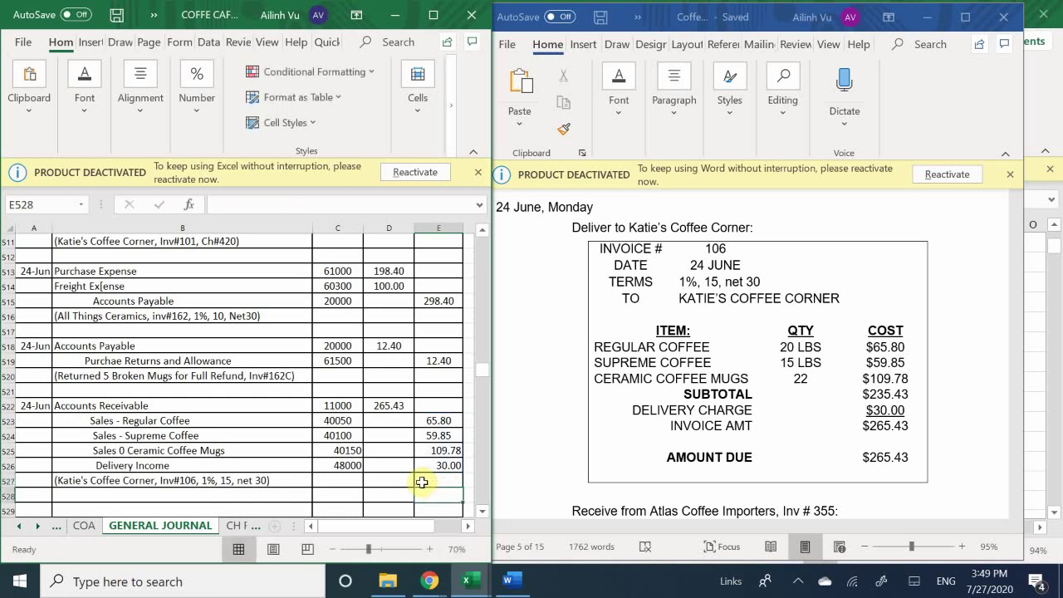
pyautogui.press('Down')
pyautogui.press('Down')
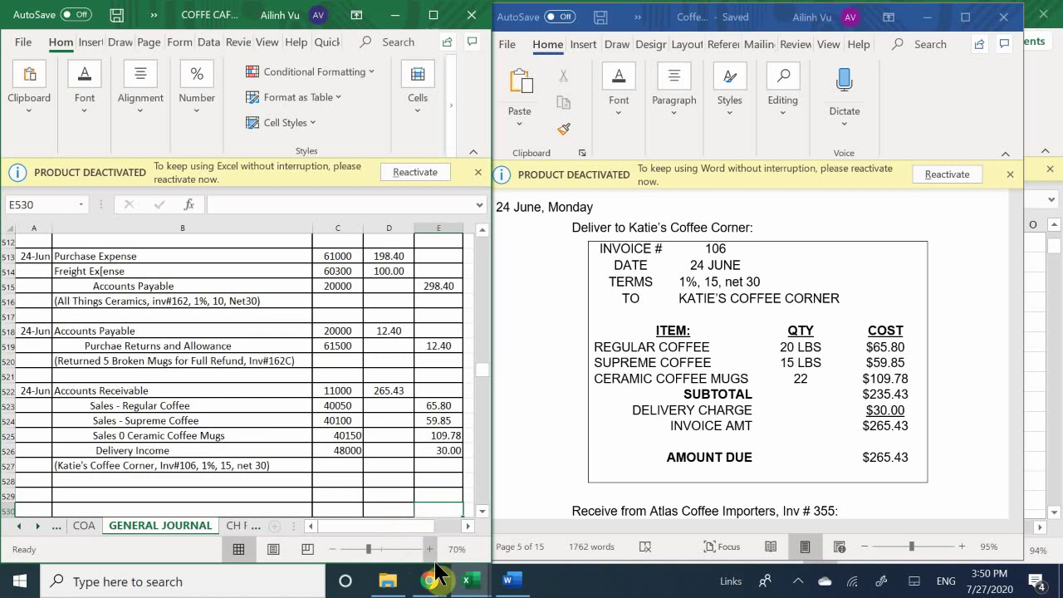
# Switch to the ledger workbook and open its ASSETS sheet
pyautogui.moveTo(476, 571)
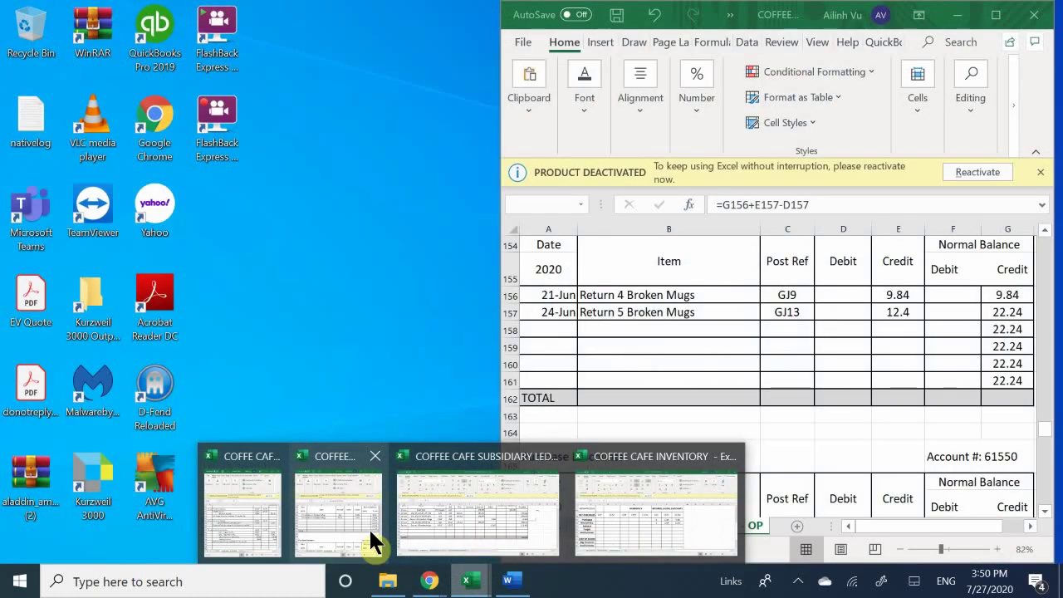
pyautogui.click(369, 528)
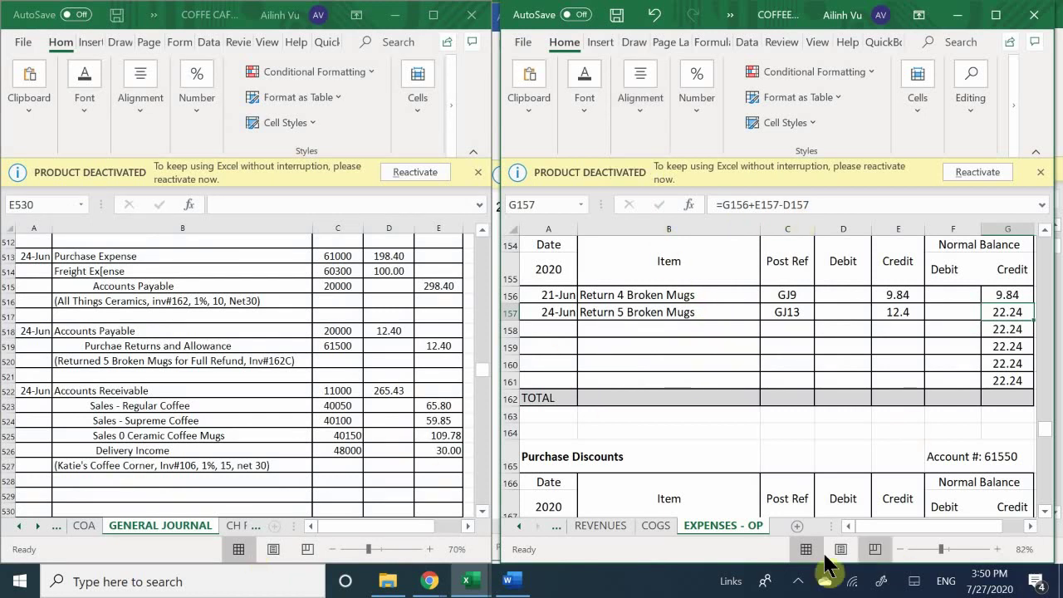
pyautogui.click(514, 529)
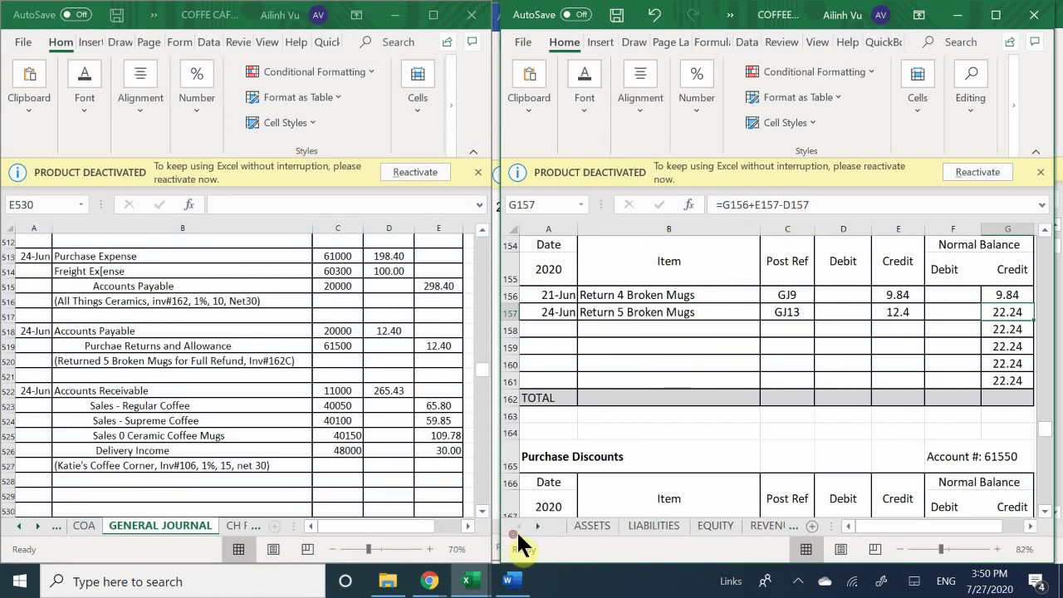
pyautogui.click(598, 525)
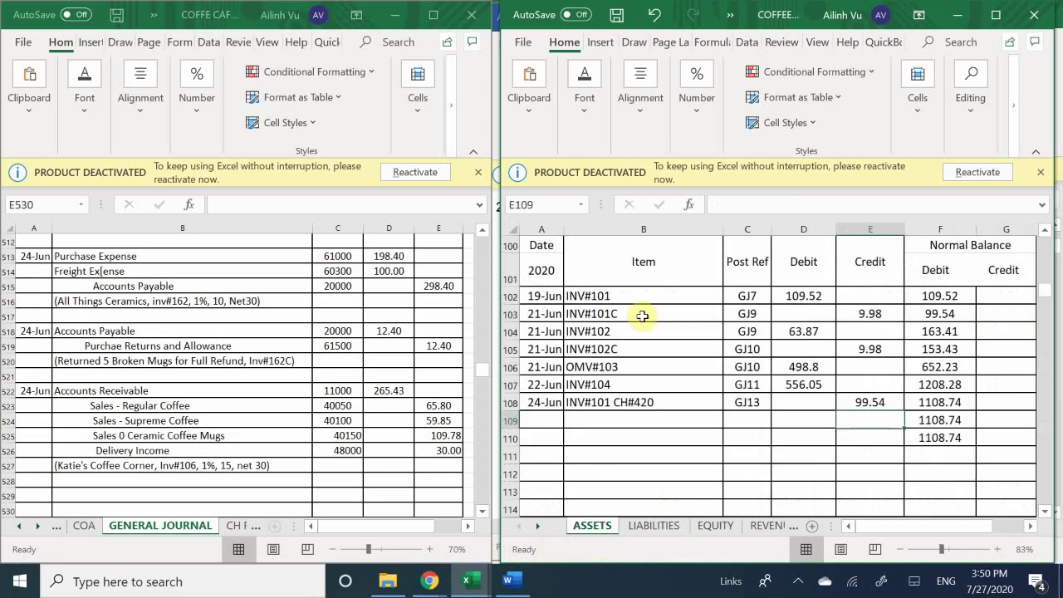
# Look through the Checking, Petty Cash, Cash Register and Accounts Receivable ledgers on the ASSETS sheet
pyautogui.scroll(20, 642, 316)
pyautogui.scroll(-5, 642, 326)
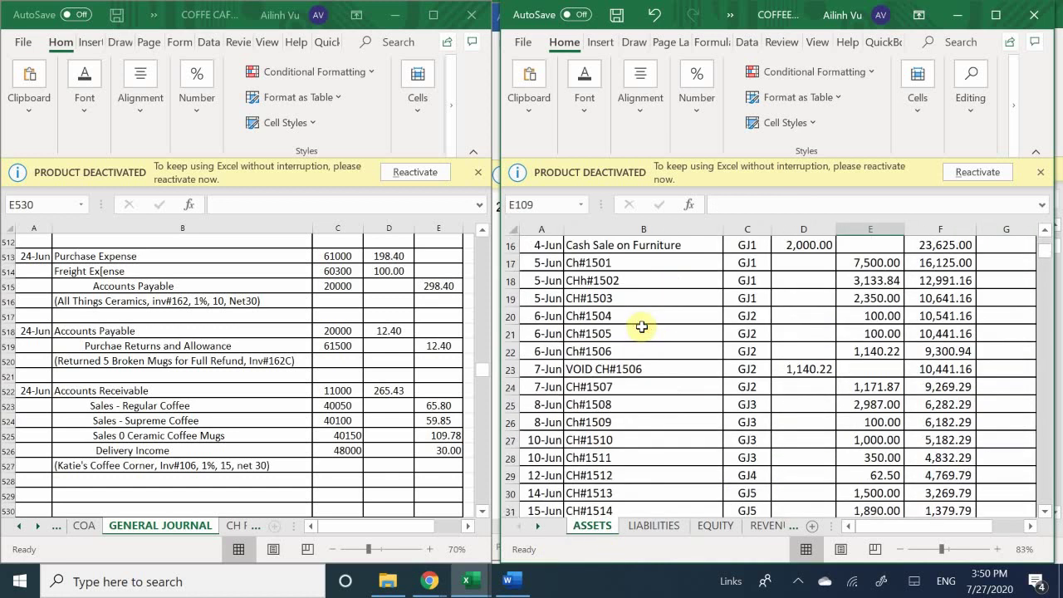
pyautogui.scroll(-10, 642, 327)
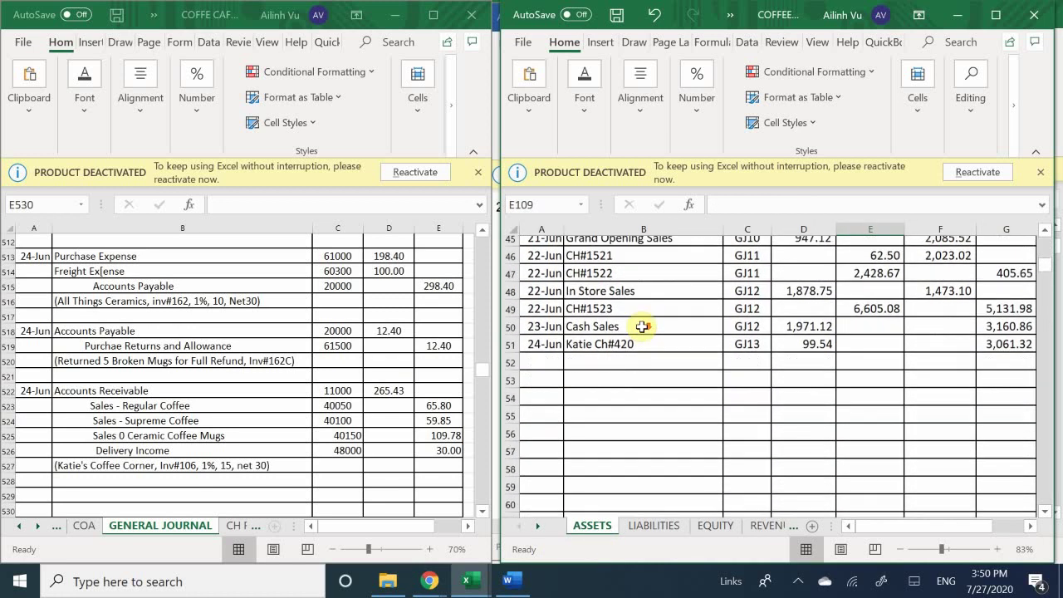
pyautogui.scroll(-6, 643, 327)
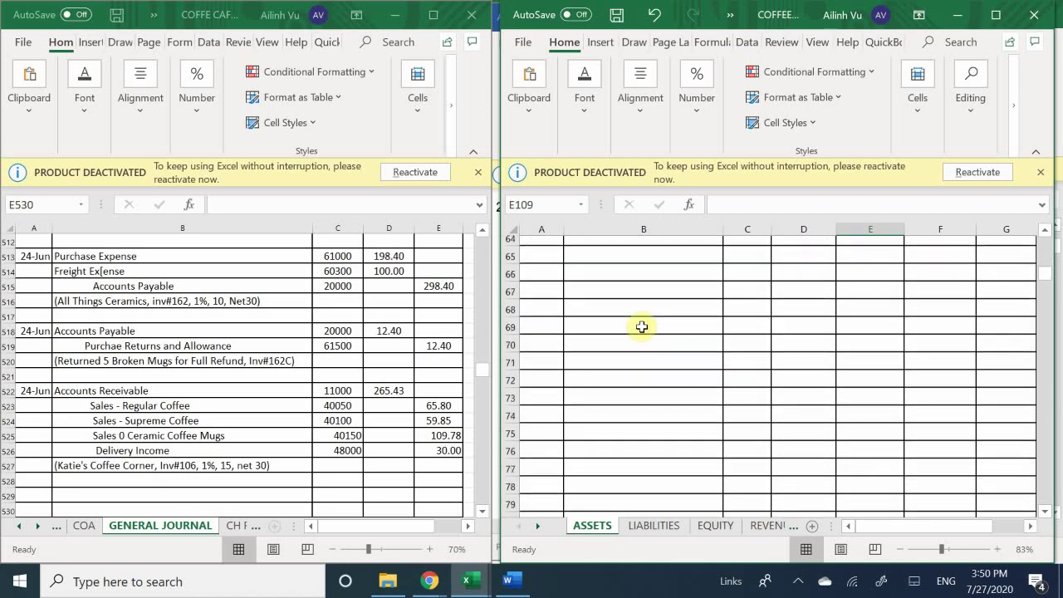
pyautogui.scroll(-4, 642, 327)
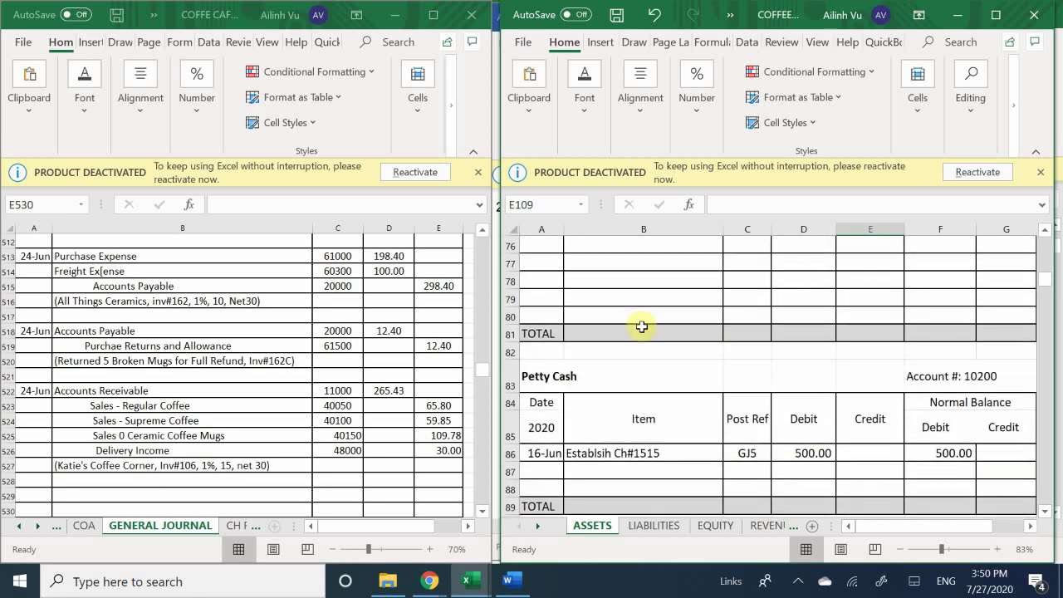
pyautogui.scroll(-5, 642, 326)
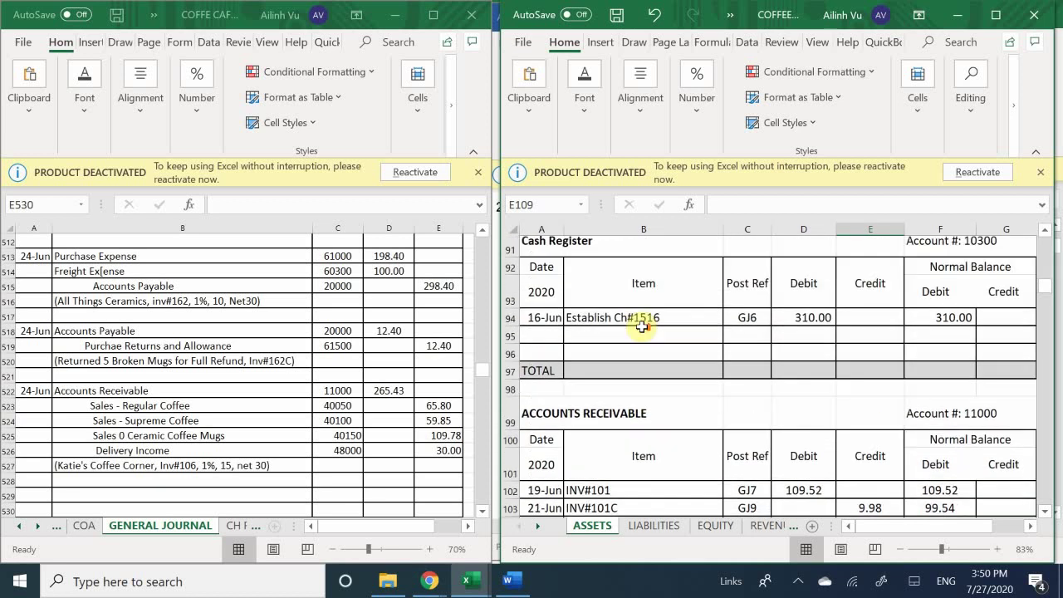
pyautogui.scroll(2, 642, 327)
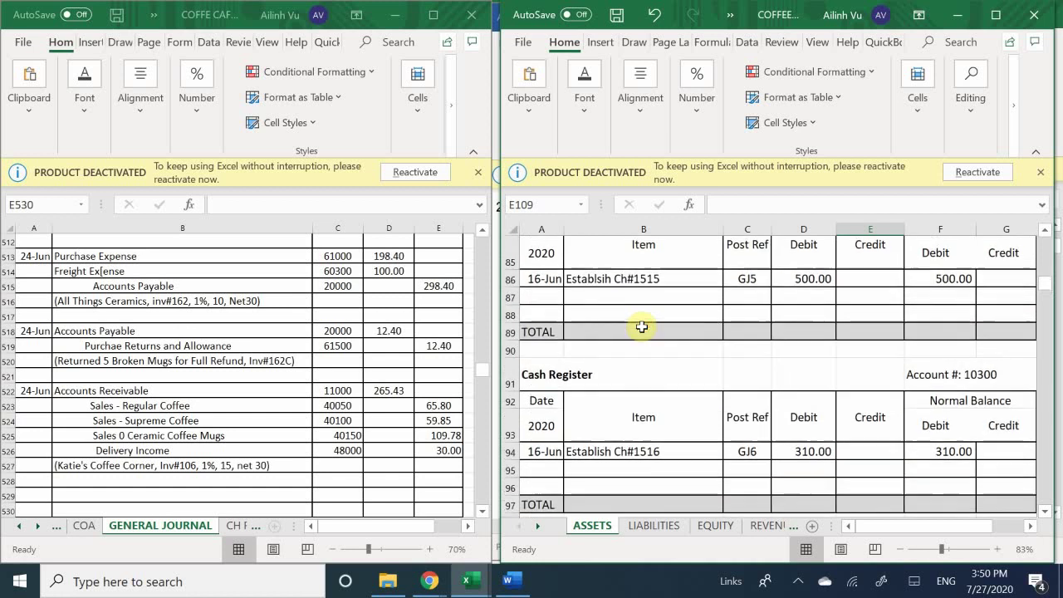
pyautogui.scroll(15, 642, 327)
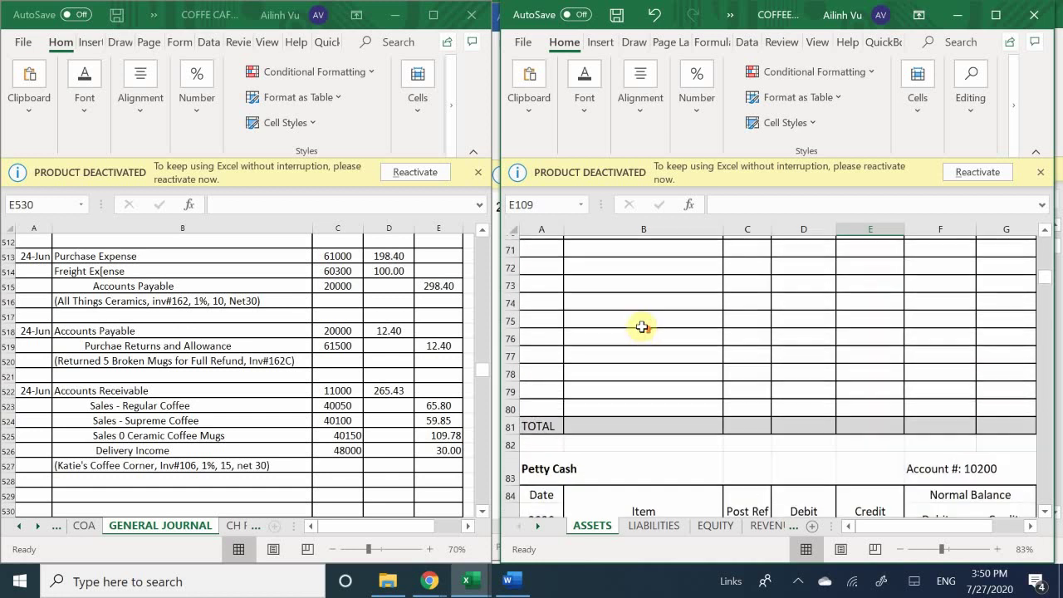
pyautogui.scroll(9, 643, 326)
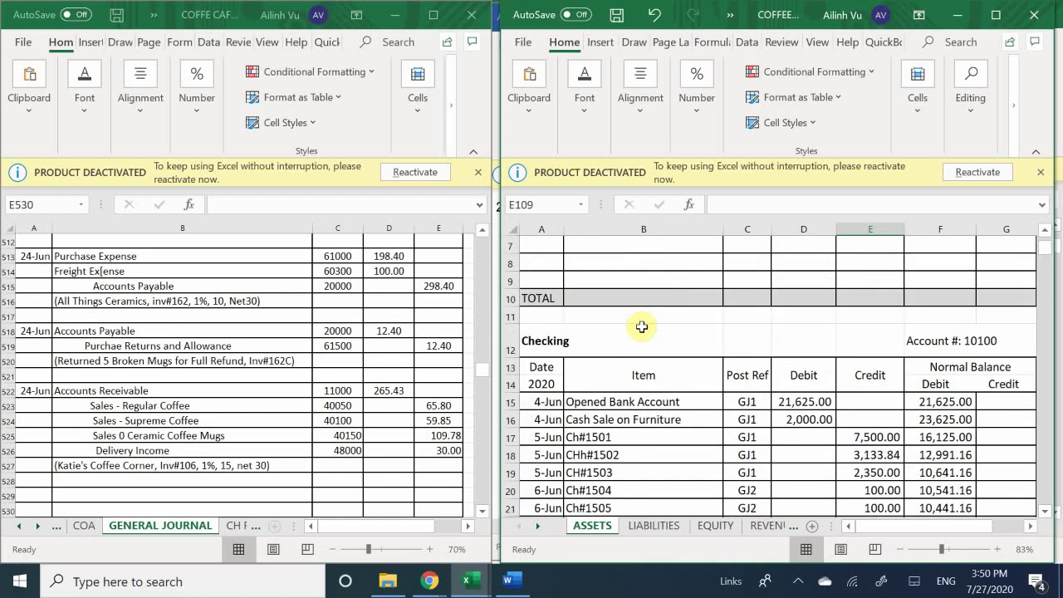
pyautogui.scroll(2, 642, 326)
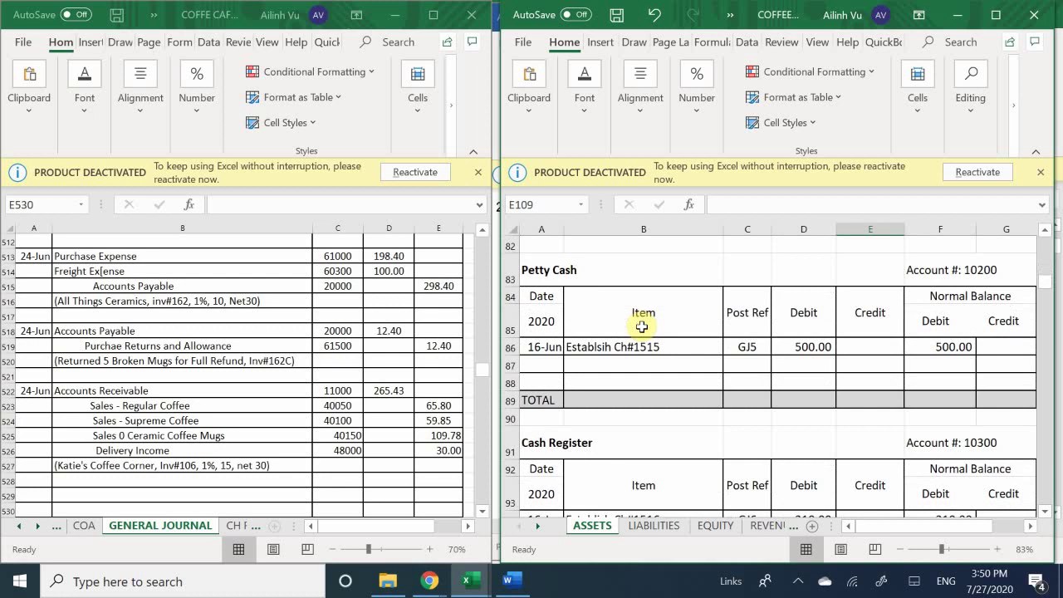
pyautogui.scroll(2, 643, 326)
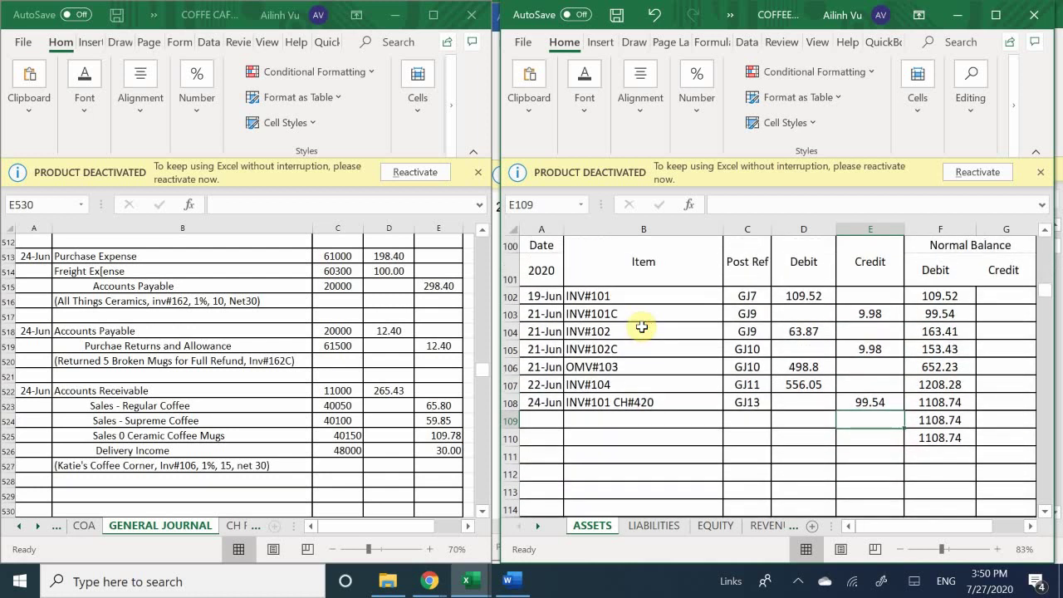
pyautogui.scroll(-3, 643, 327)
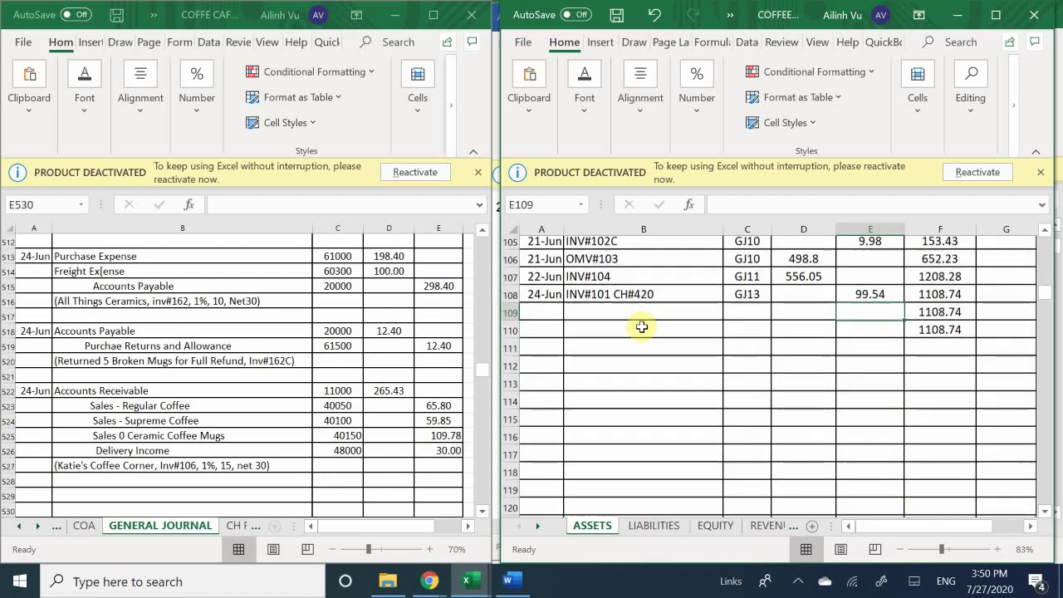
# Add an Accounts Receivable ledger line in row 109 dated 6/24 with the item INV#106
pyautogui.click(537, 301)
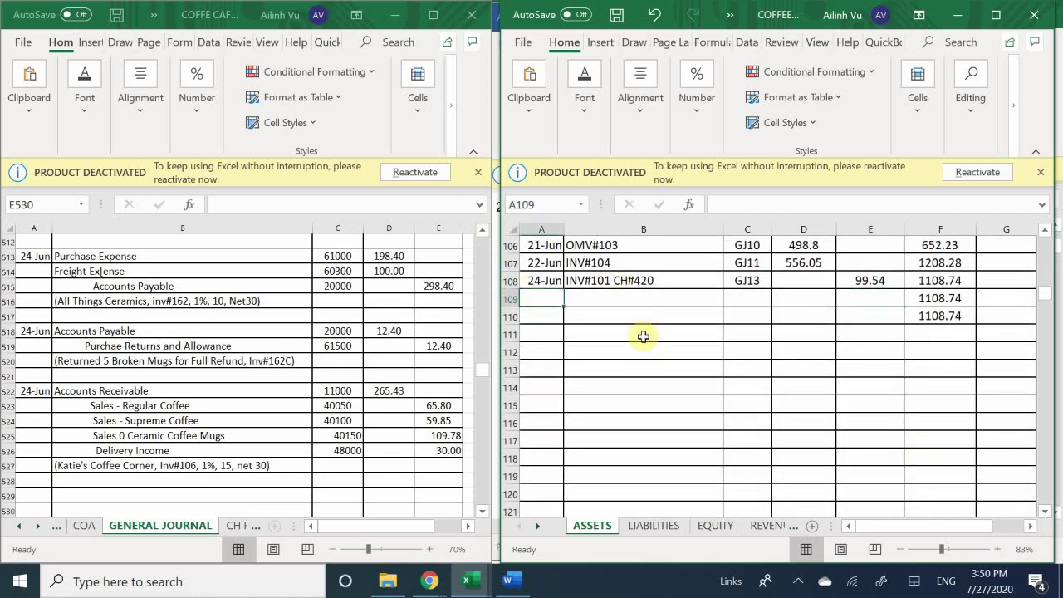
pyautogui.write('6/24')
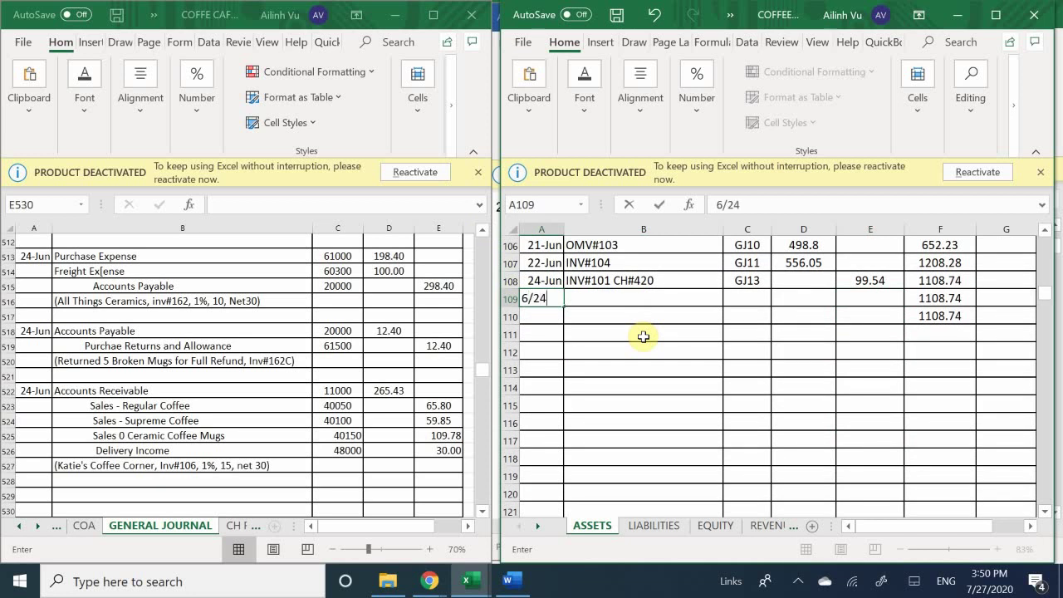
pyautogui.press('Return')
pyautogui.press('Tab')
pyautogui.press('Up')
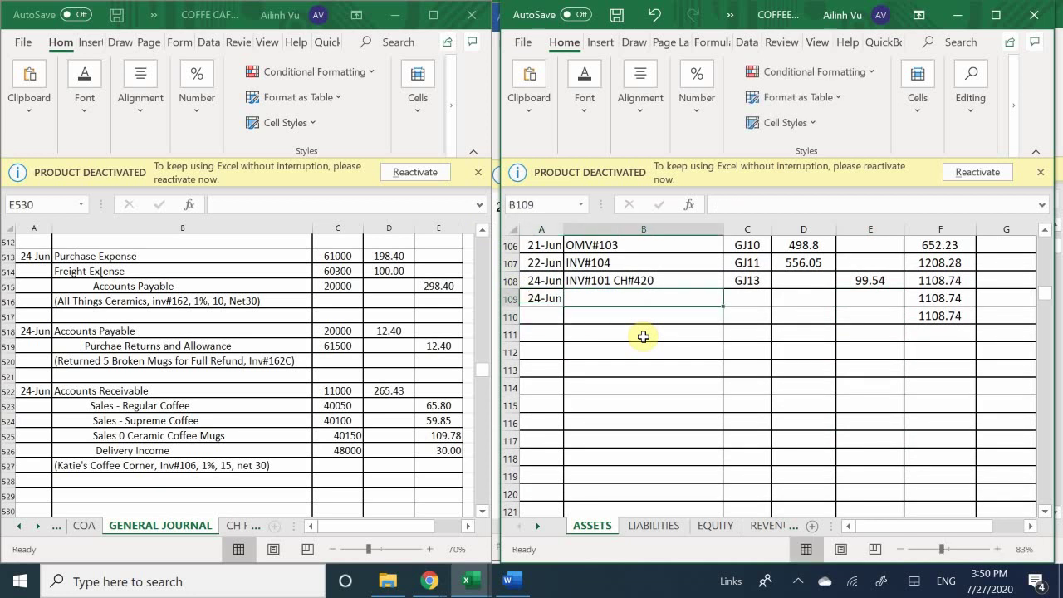
pyautogui.write('INV#')
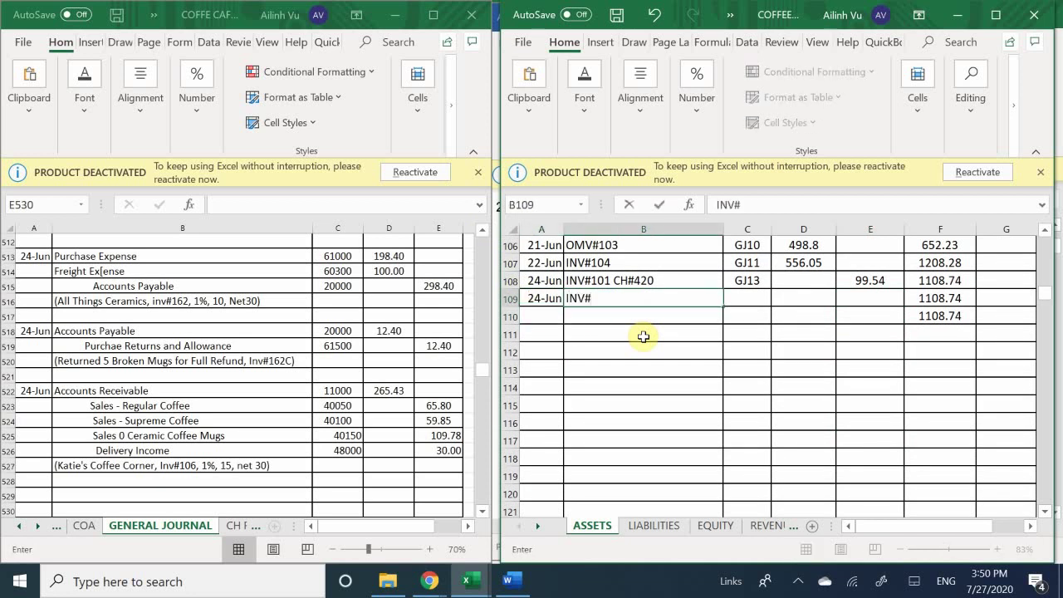
pyautogui.write('106')
pyautogui.press('Return')
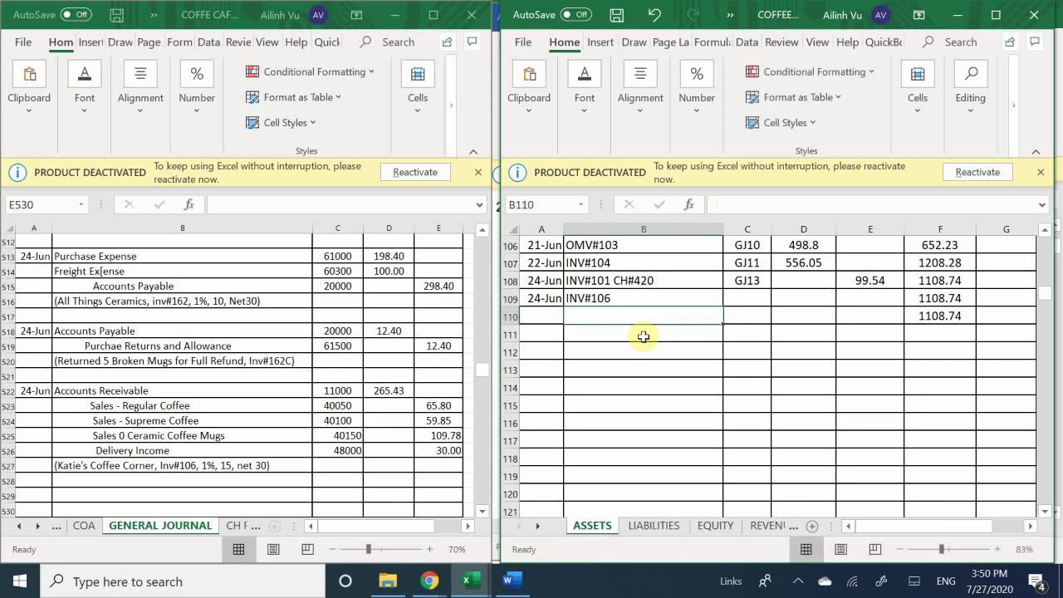
# Complete the INV#106 line in row 109 of Accounts Receivable with post reference GJ13 and a debit of 265.43
pyautogui.press('Right')
pyautogui.press('Up')
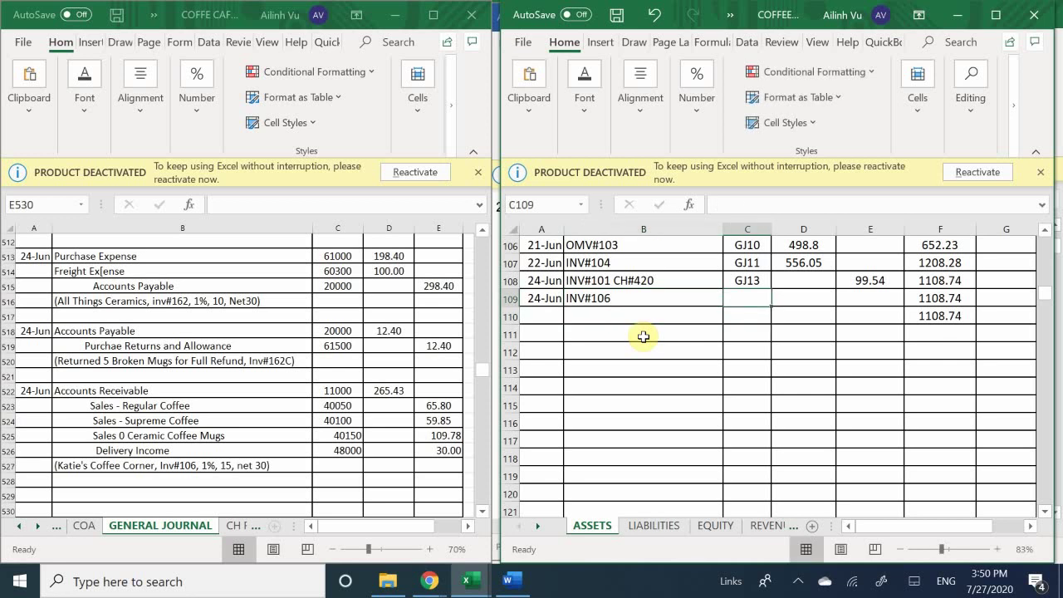
pyautogui.write('GJ')
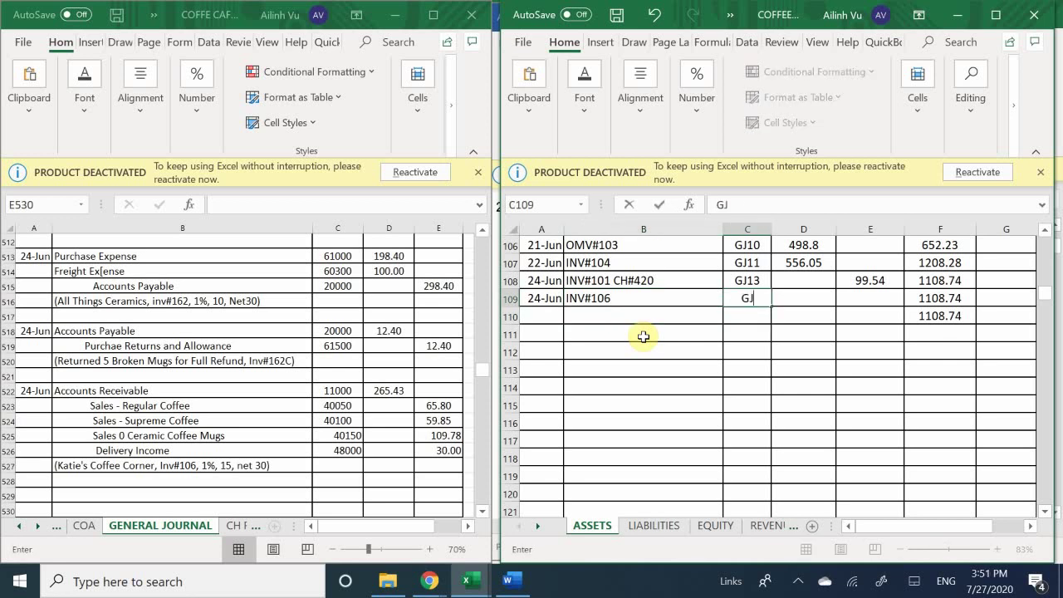
pyautogui.write('13')
pyautogui.press('Tab')
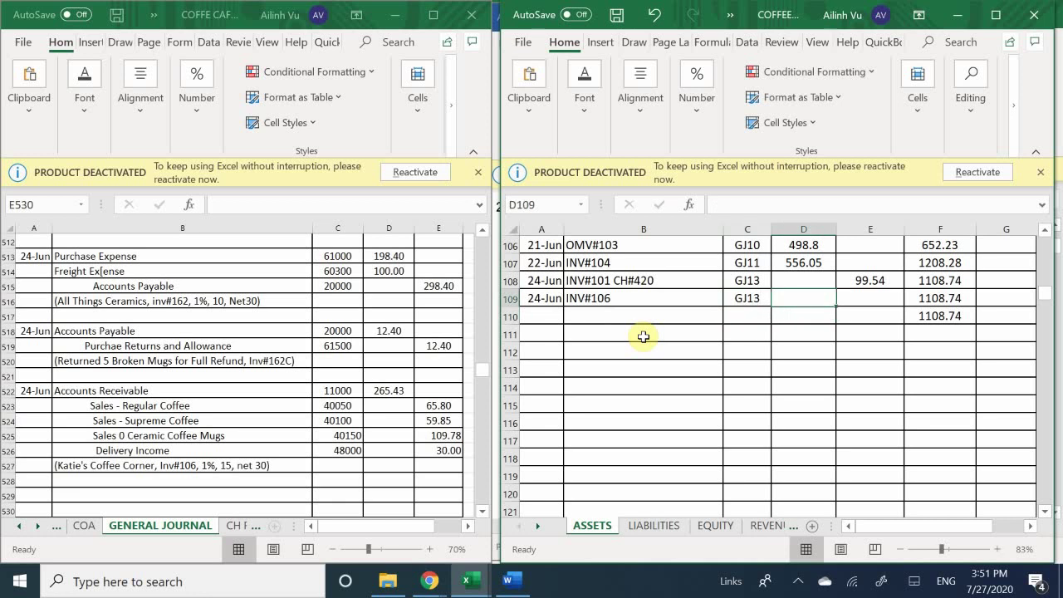
pyautogui.write('565')
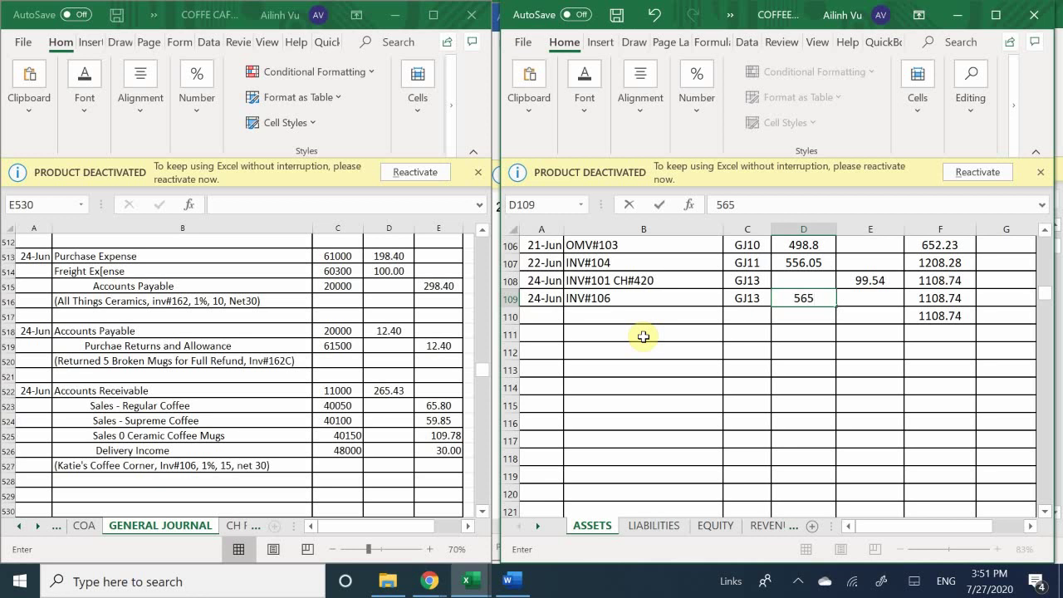
pyautogui.press('BackSpace')
pyautogui.press('BackSpace')
pyautogui.press('BackSpace')
pyautogui.write('265.43')
pyautogui.press('Return')
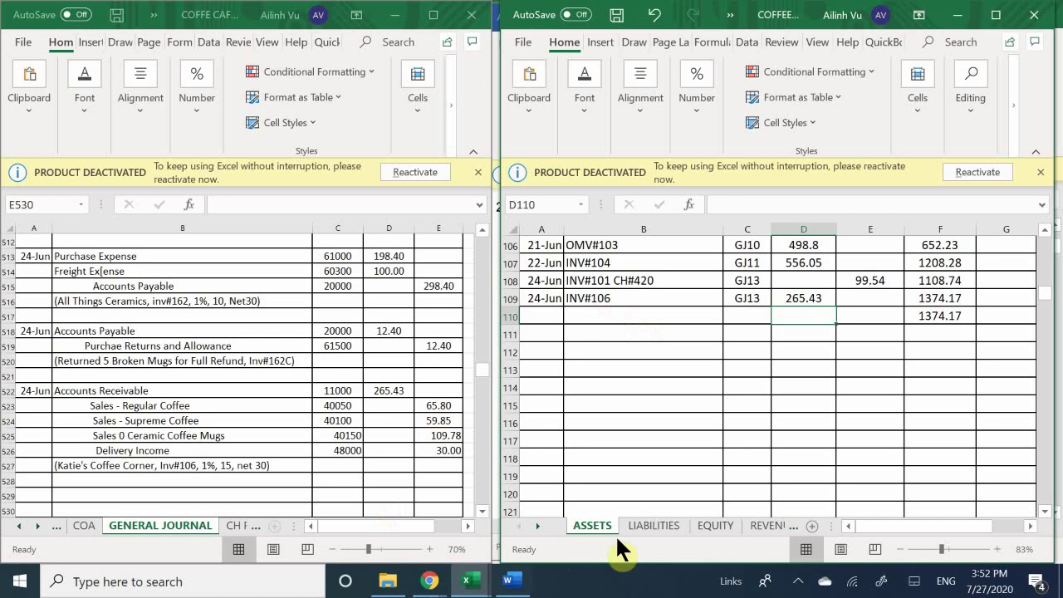
# Open the REVENUES sheet and date a new Sales – Regular Coffee ledger line in row 19 as 6/24
pyautogui.click(757, 524)
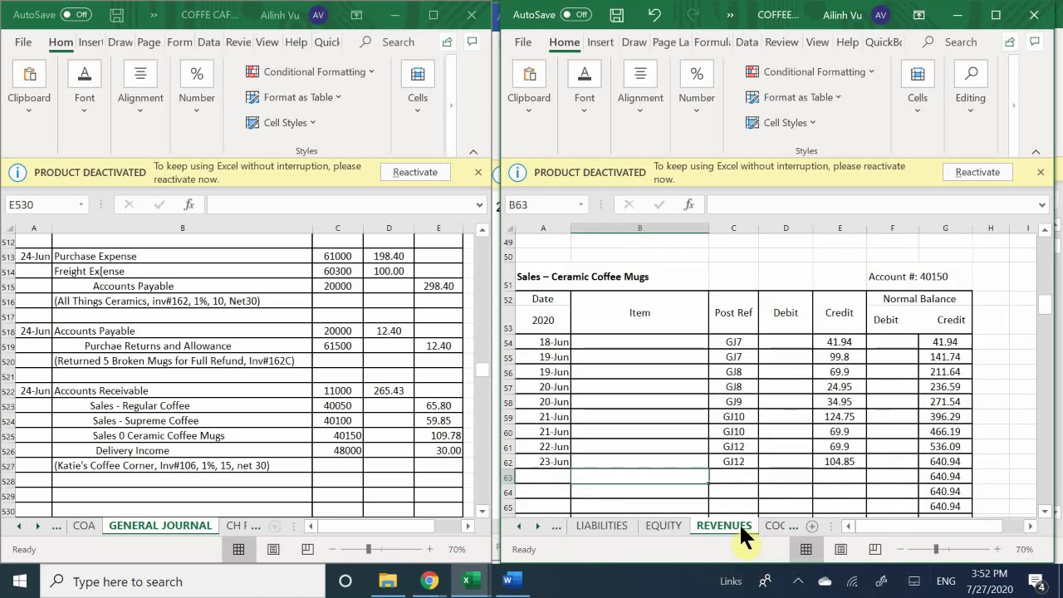
pyautogui.scroll(16, 670, 309)
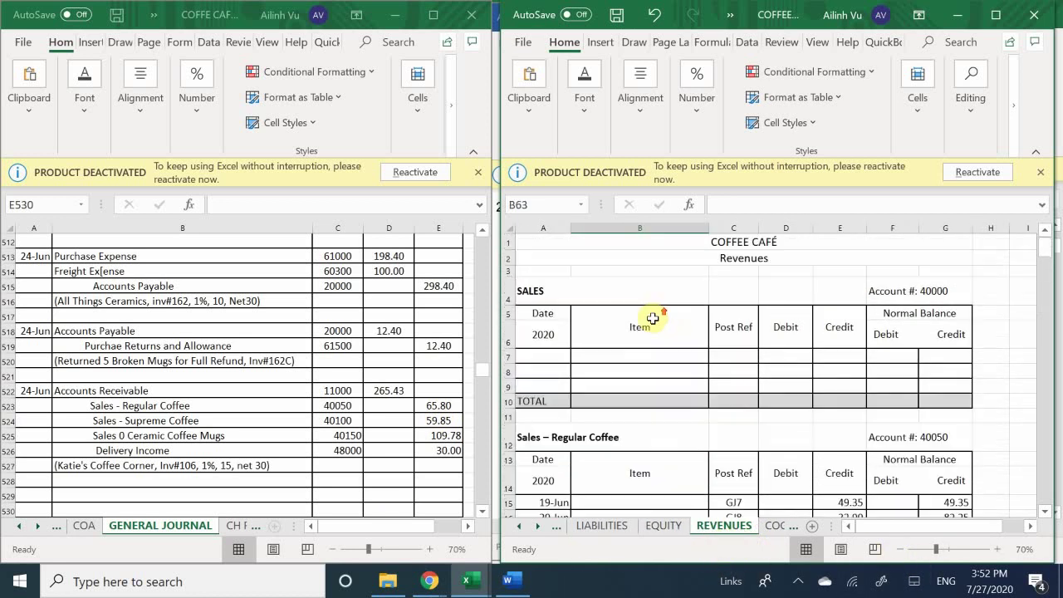
pyautogui.scroll(-3, 650, 318)
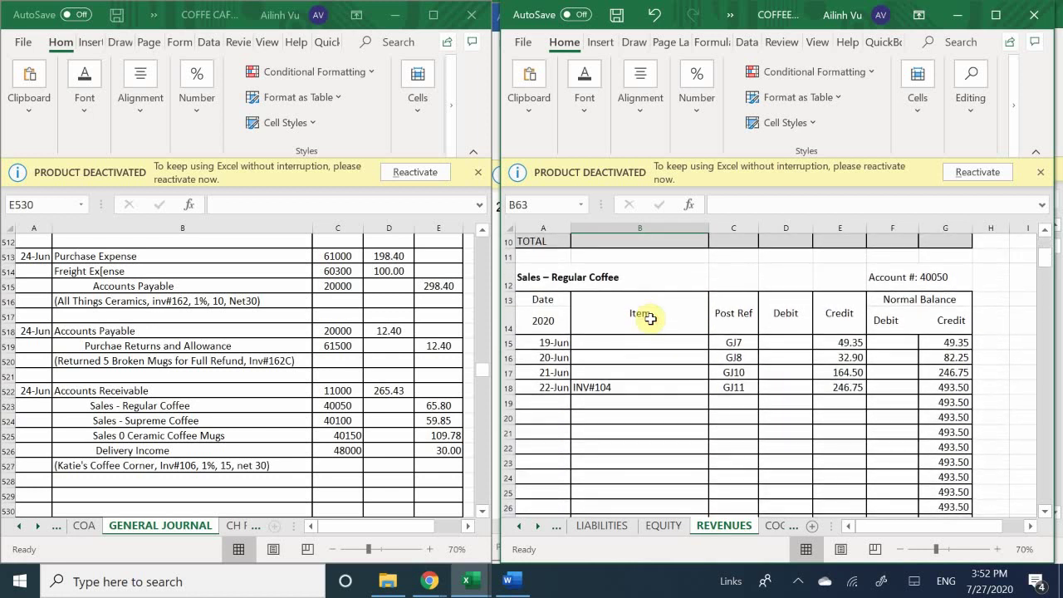
pyautogui.click(557, 407)
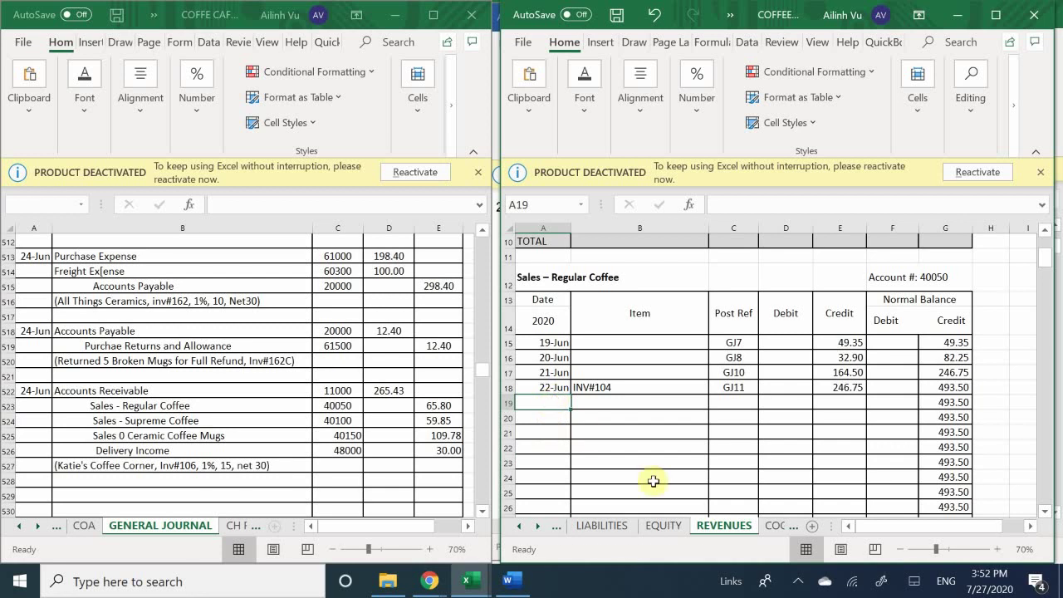
pyautogui.write('6/274')
pyautogui.press('Return')
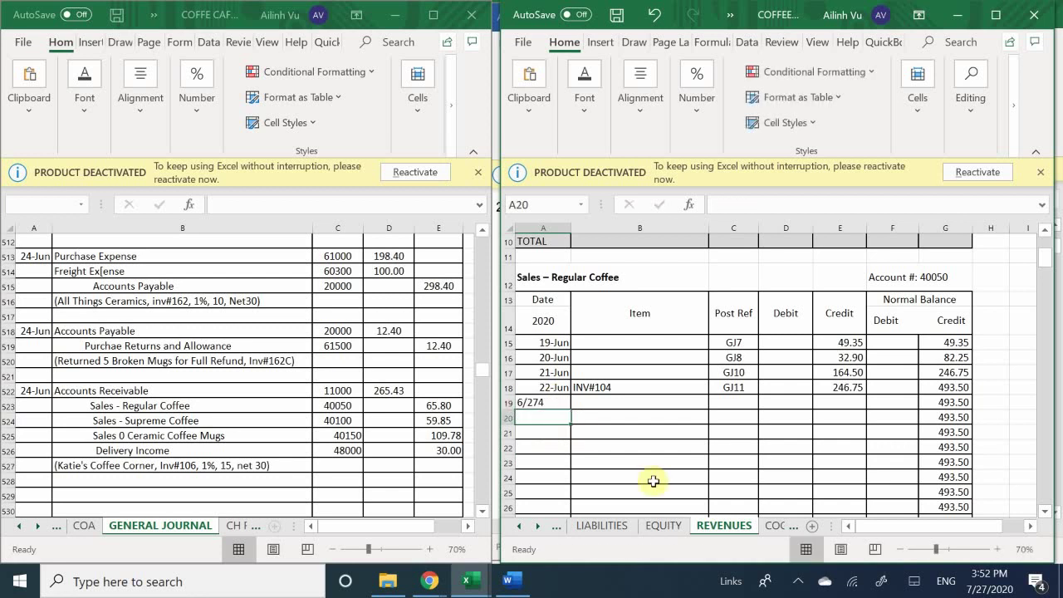
pyautogui.press('Up')
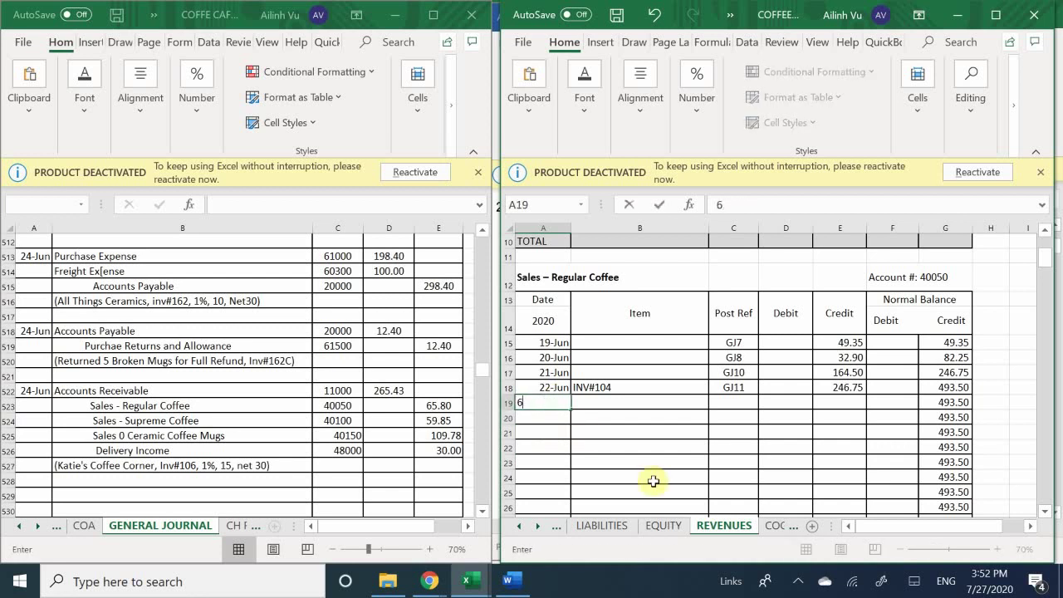
pyautogui.write('6/24')
pyautogui.press('Return')
# Enter the item INV#106 and post reference GJ13 for the 24 June Regular Coffee line in row 19
pyautogui.press('Right')
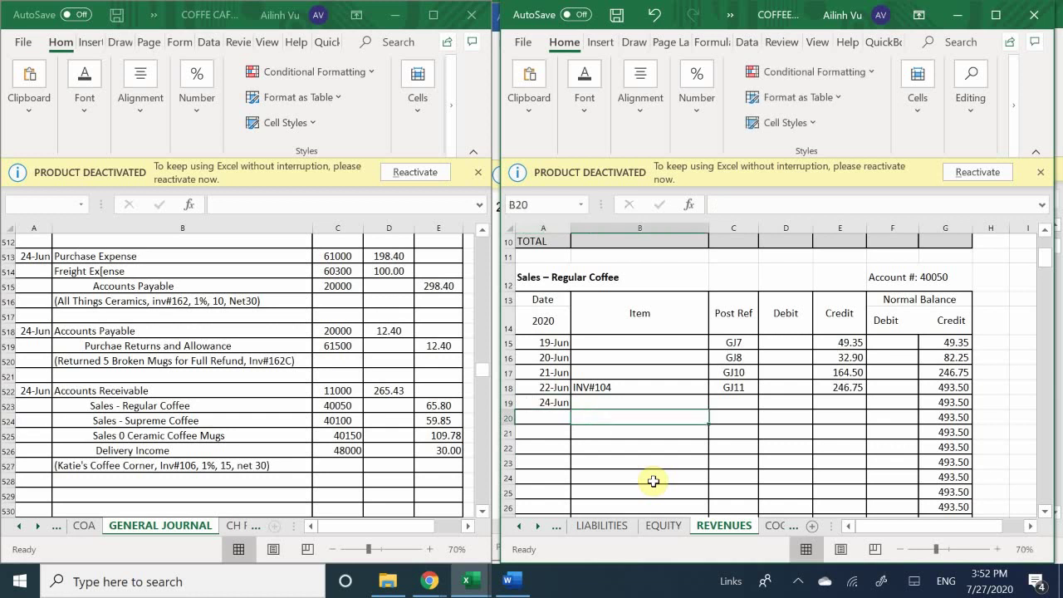
pyautogui.press('Up')
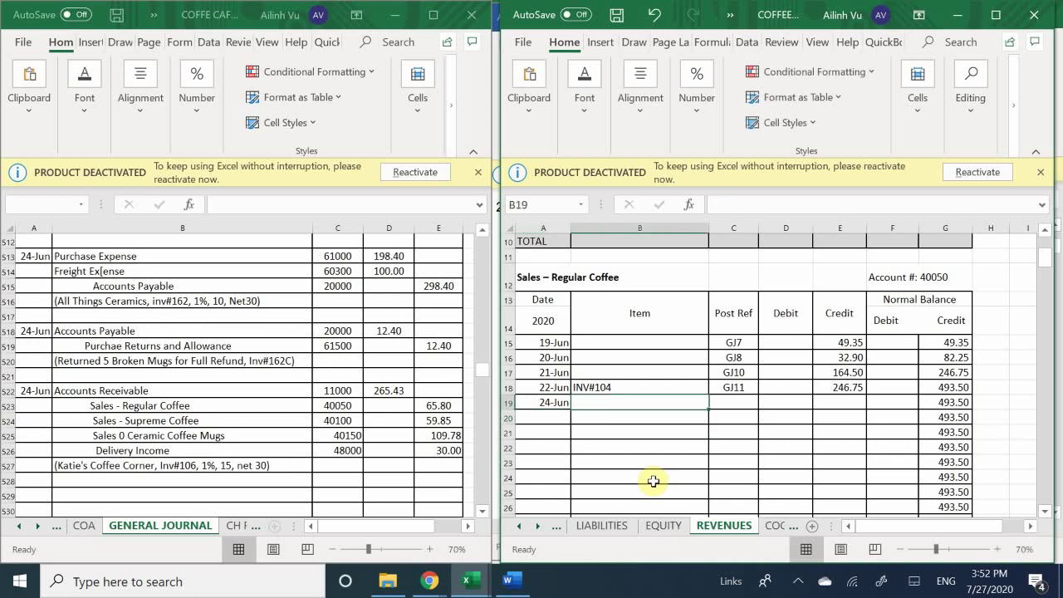
pyautogui.write('INV#')
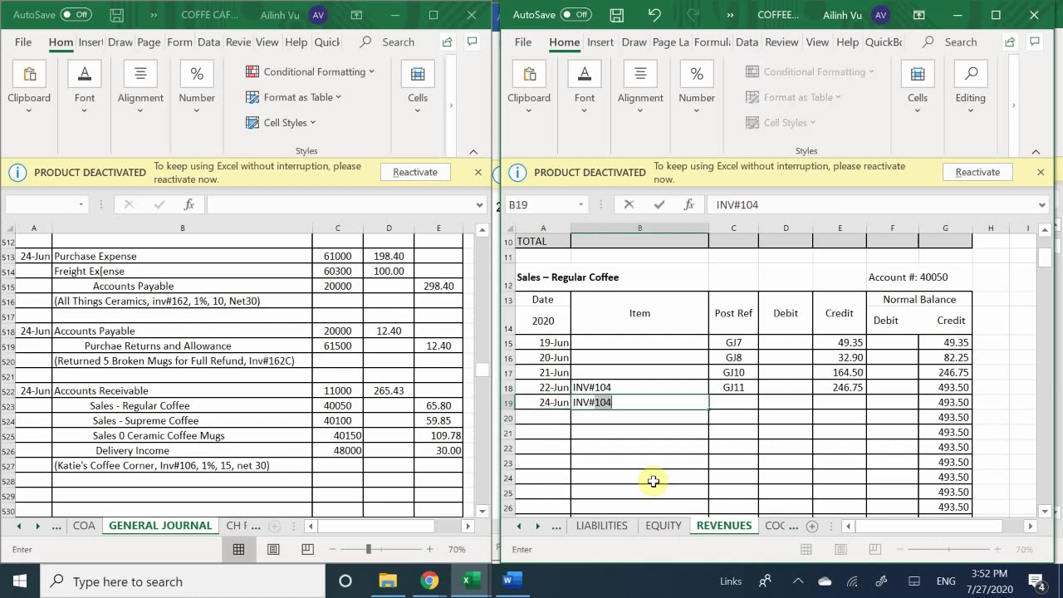
pyautogui.write('106')
pyautogui.press('Return')
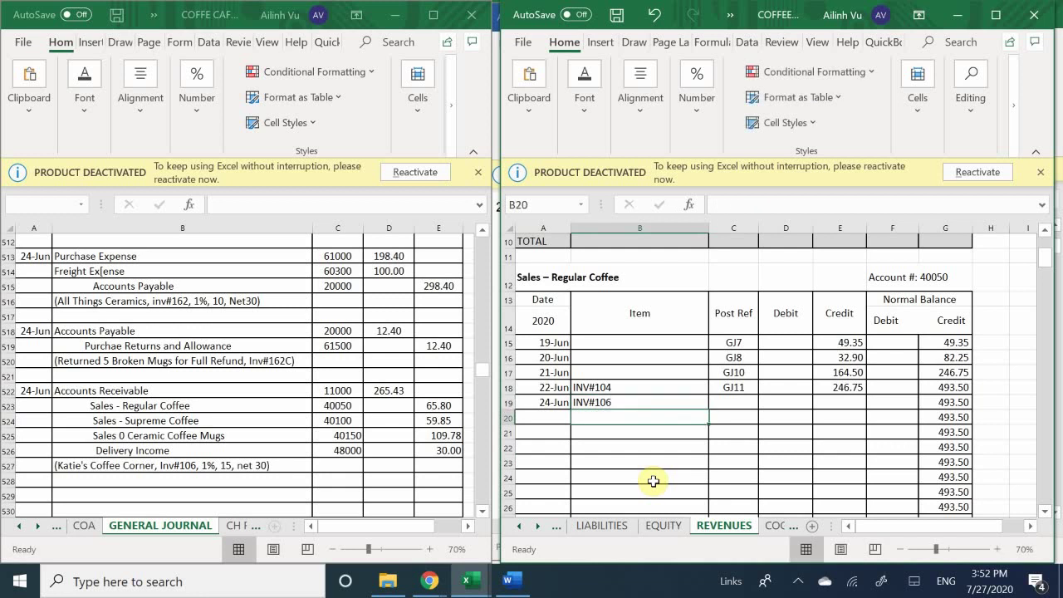
pyautogui.press('Right')
pyautogui.press('Up')
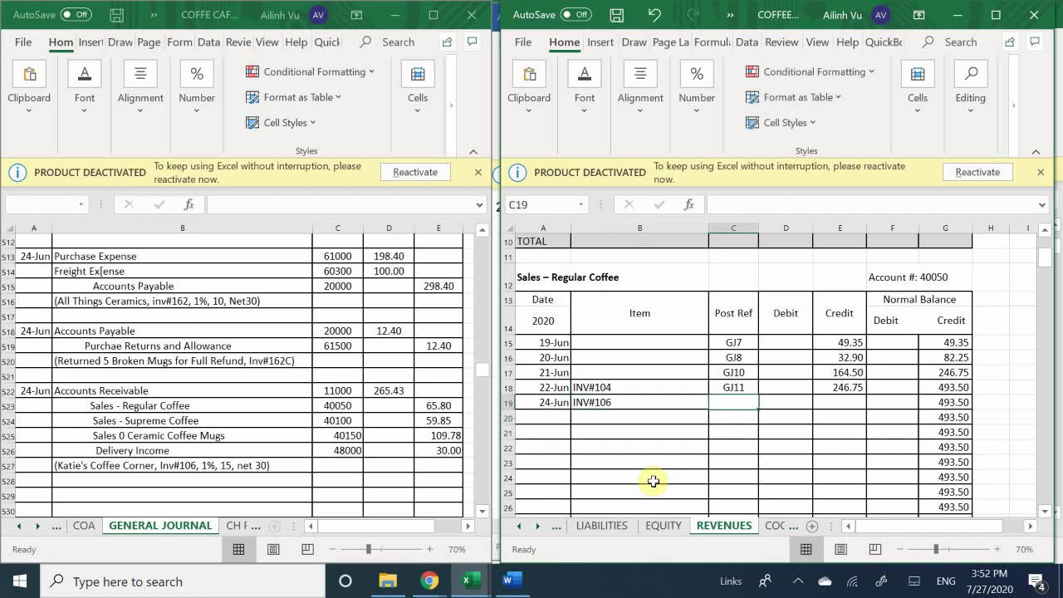
pyautogui.write('G')
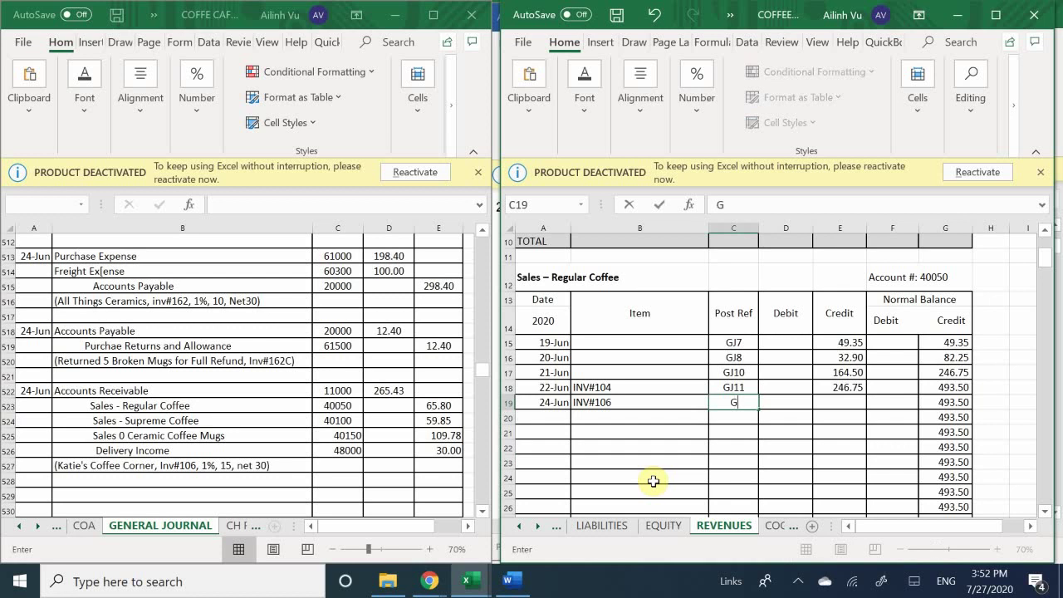
pyautogui.write('J13')
pyautogui.press('Return')
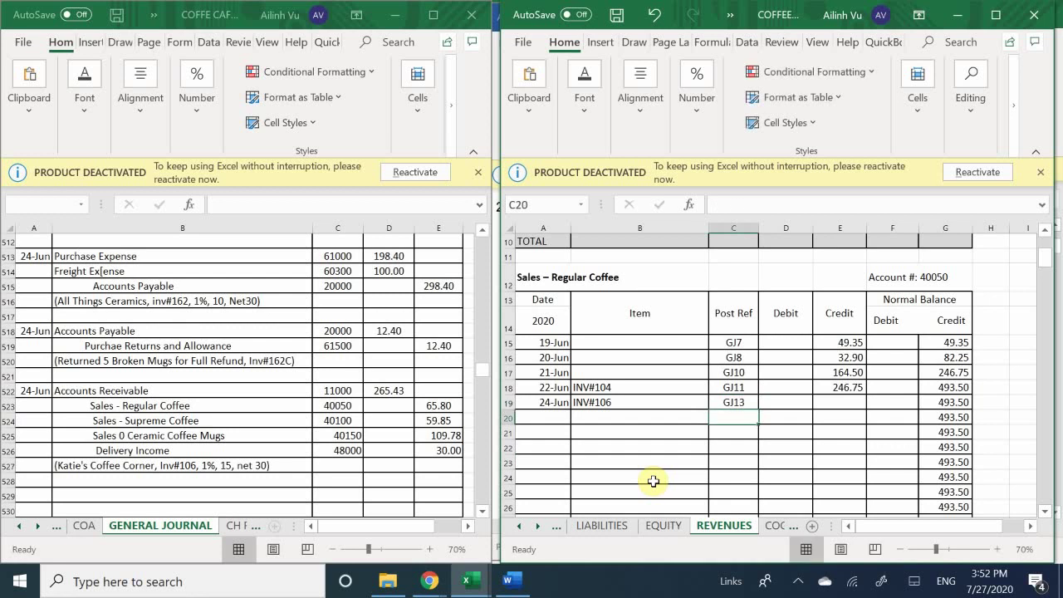
# Credit 65.80 on the 24 June line of the Sales – Regular Coffee ledger in cell E19
pyautogui.press('Right')
pyautogui.press('Up')
pyautogui.press('Right')
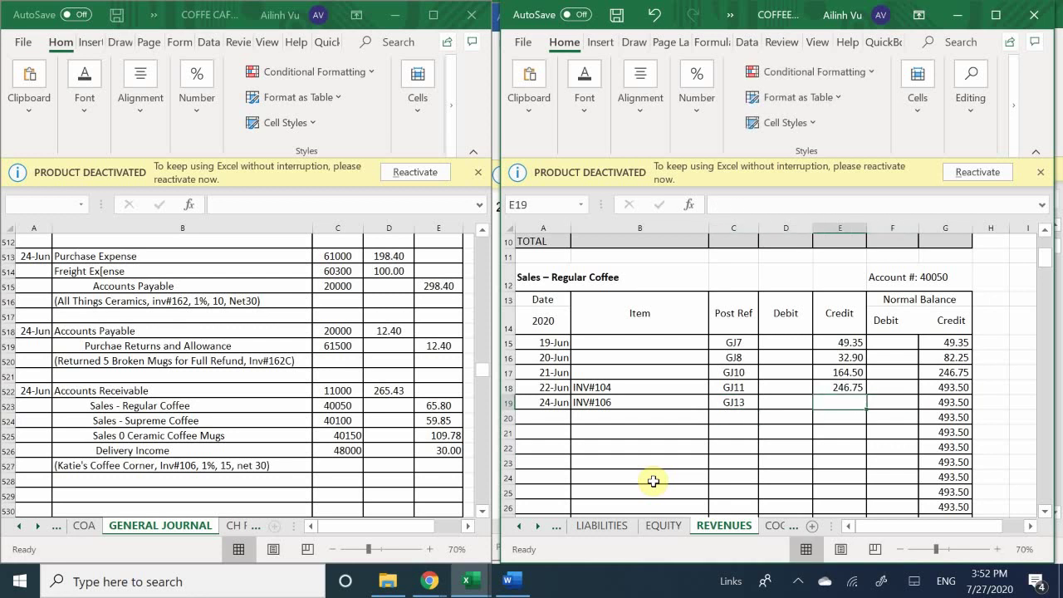
pyautogui.write('65.80')
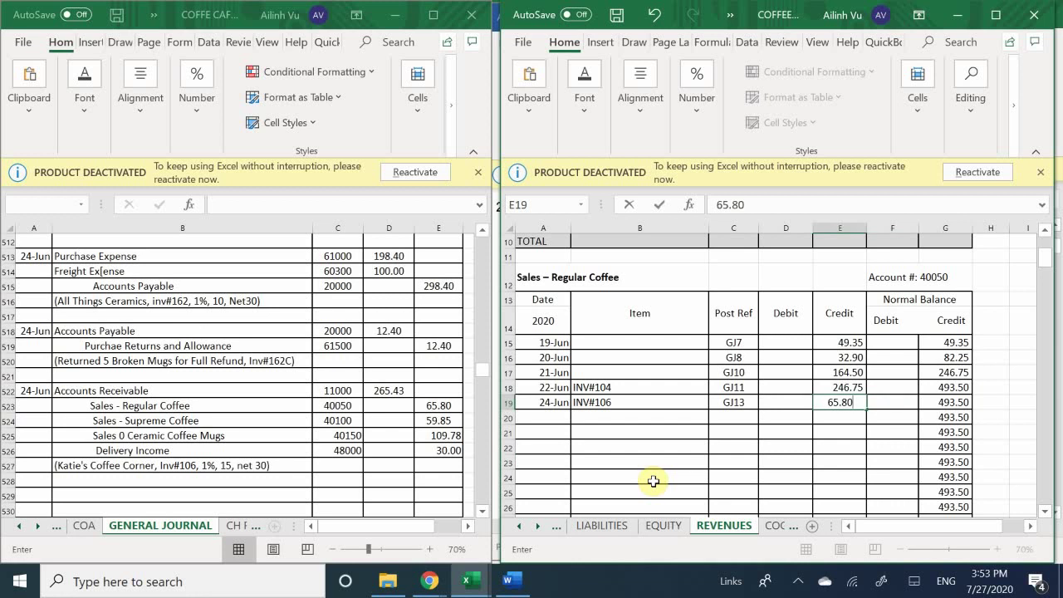
pyautogui.press('Return')
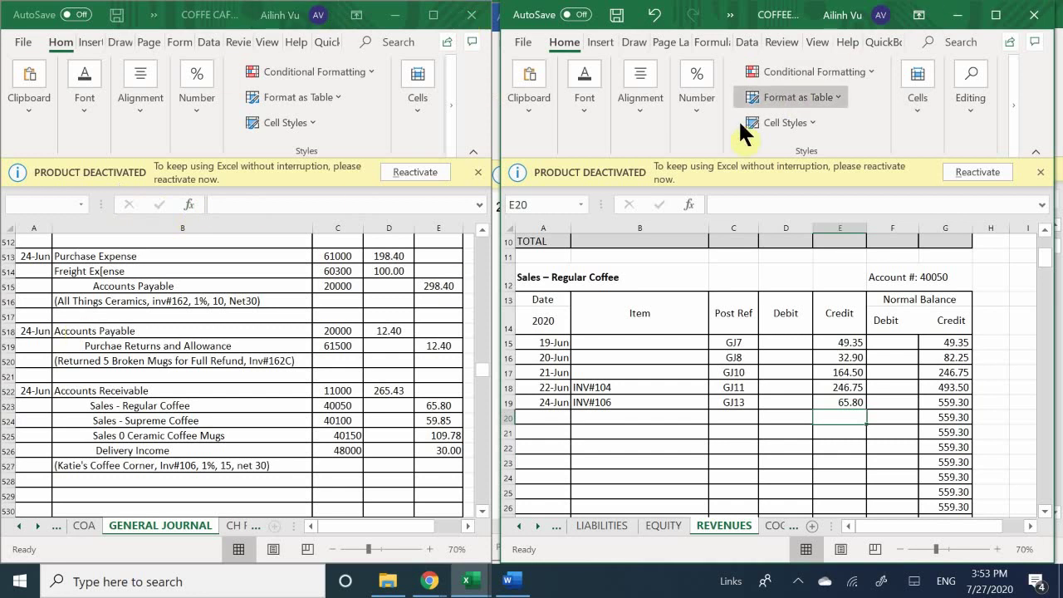
# Fill in the missing Regular Coffee items in B15 to B17 as INV#101, INV#102 and INV#103
pyautogui.click(598, 345)
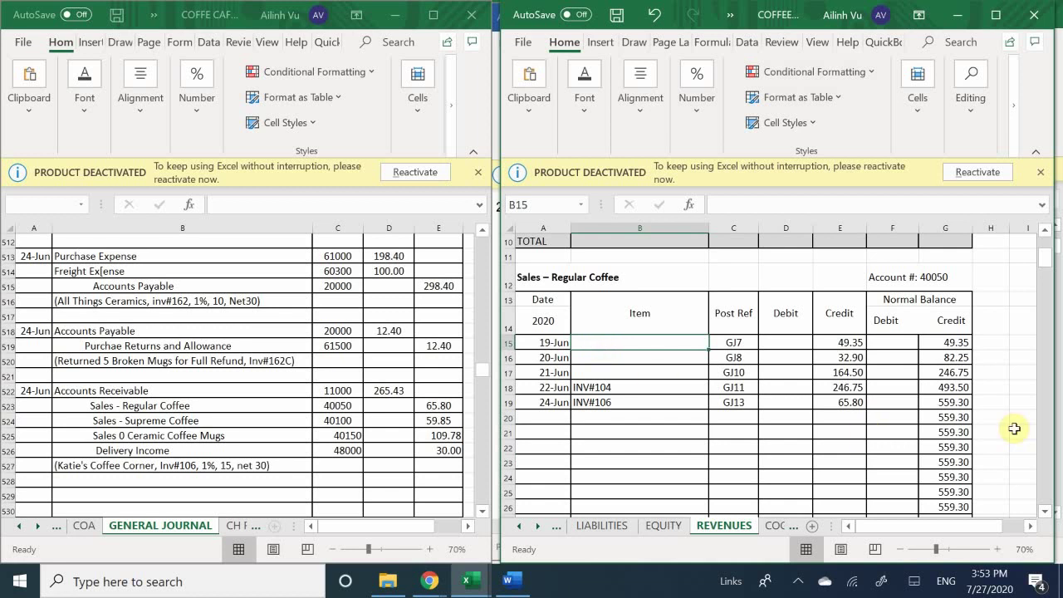
pyautogui.write('INV')
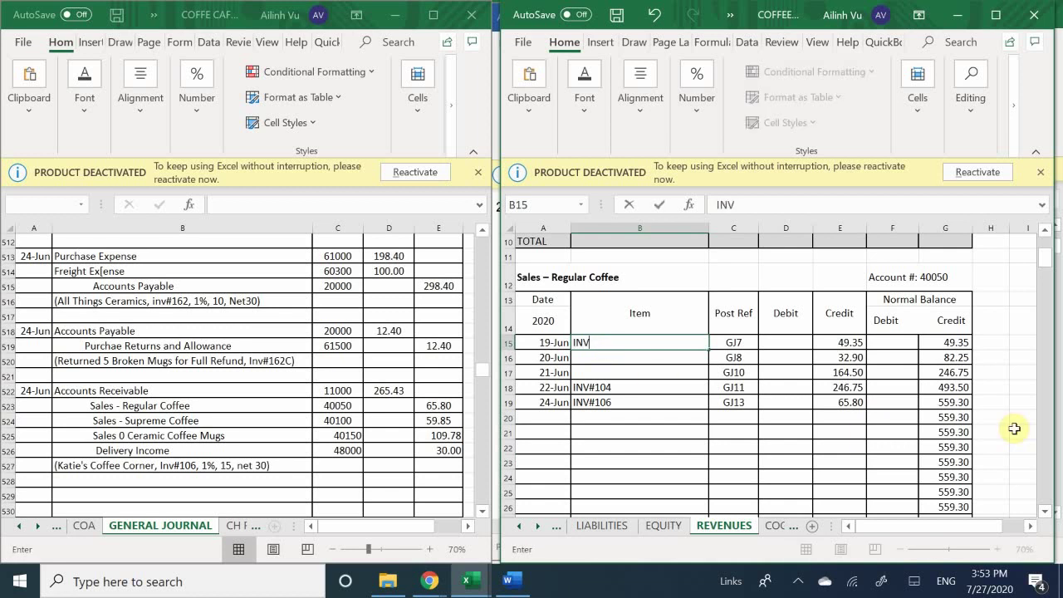
pyautogui.write('#101')
pyautogui.press('Return')
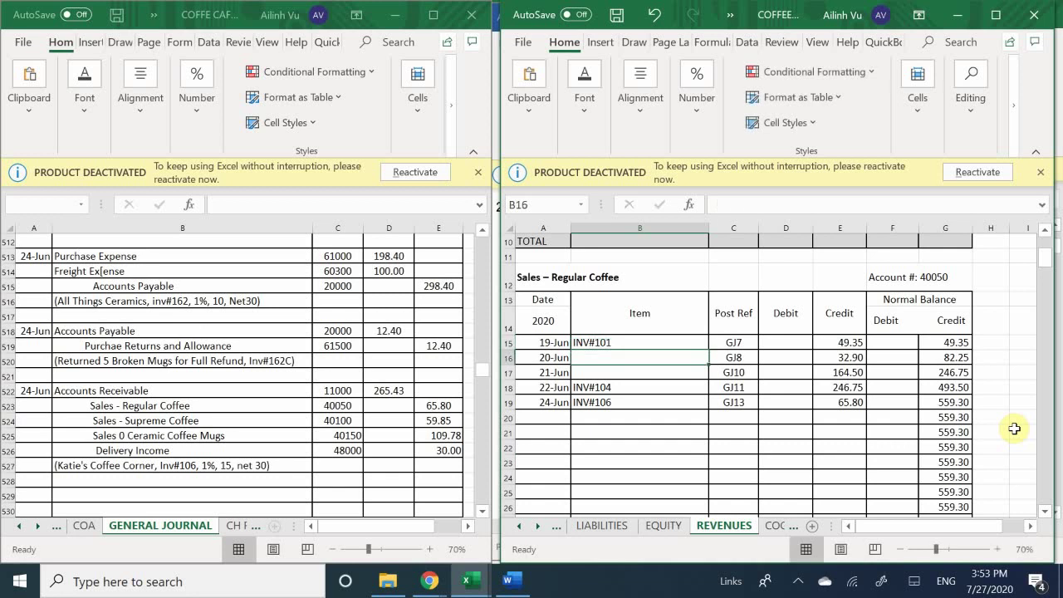
pyautogui.write('INV#')
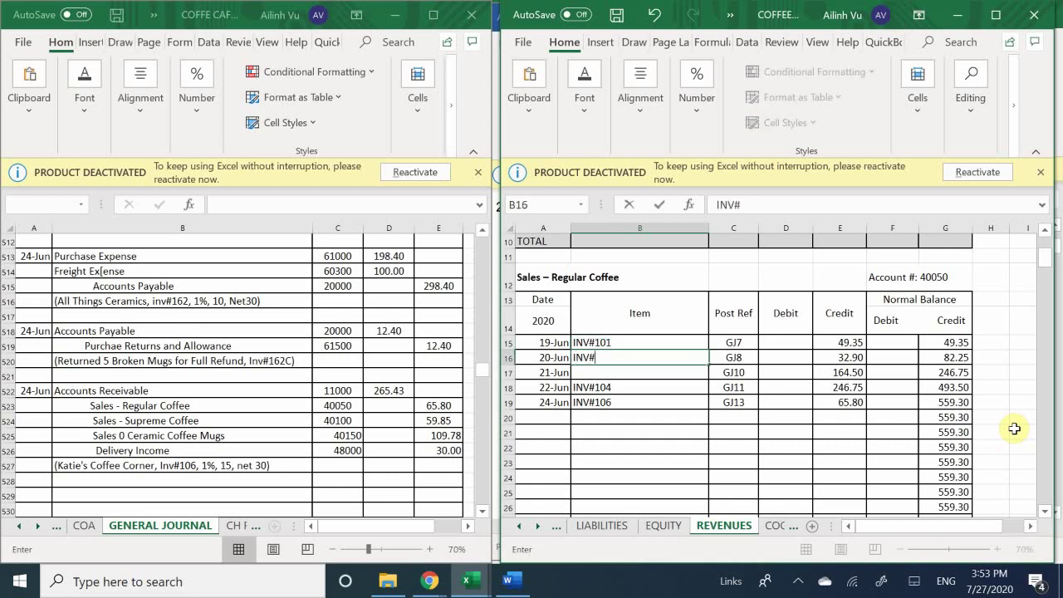
pyautogui.write('102')
pyautogui.press('Return')
pyautogui.write('IN')
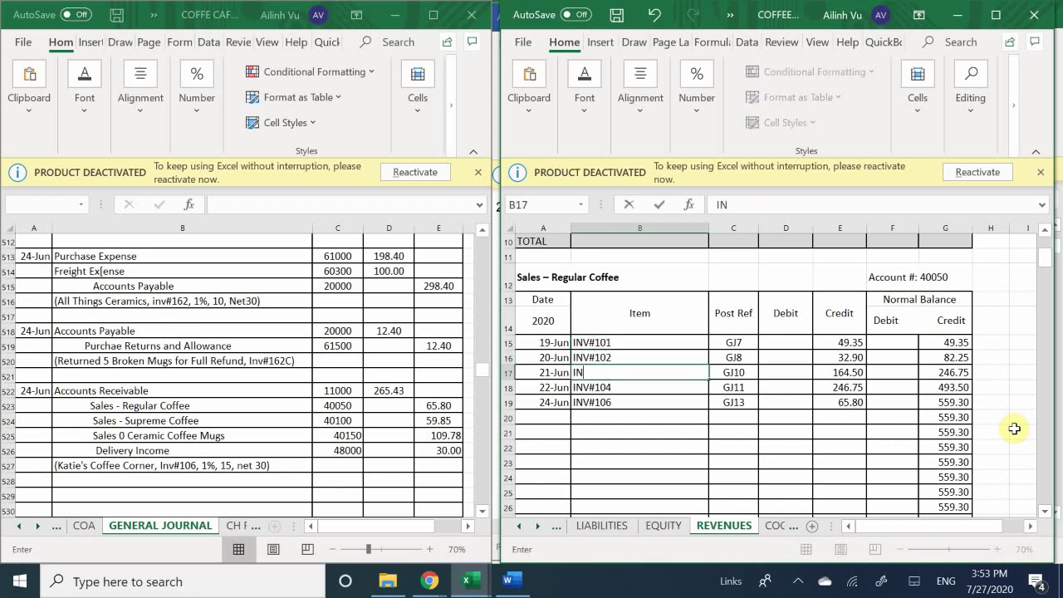
pyautogui.write('V#103')
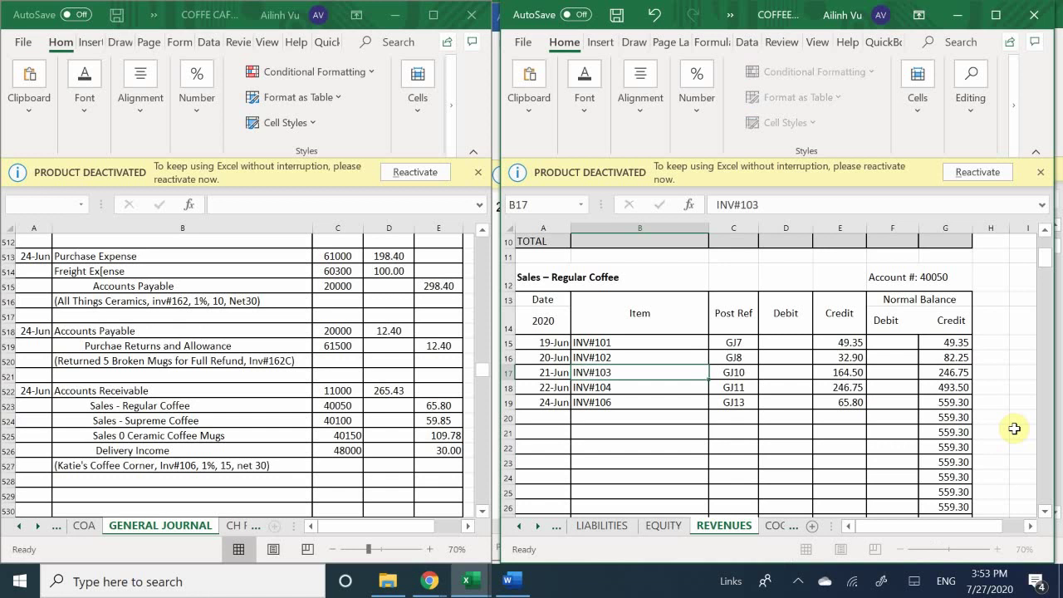
pyautogui.press('Return')
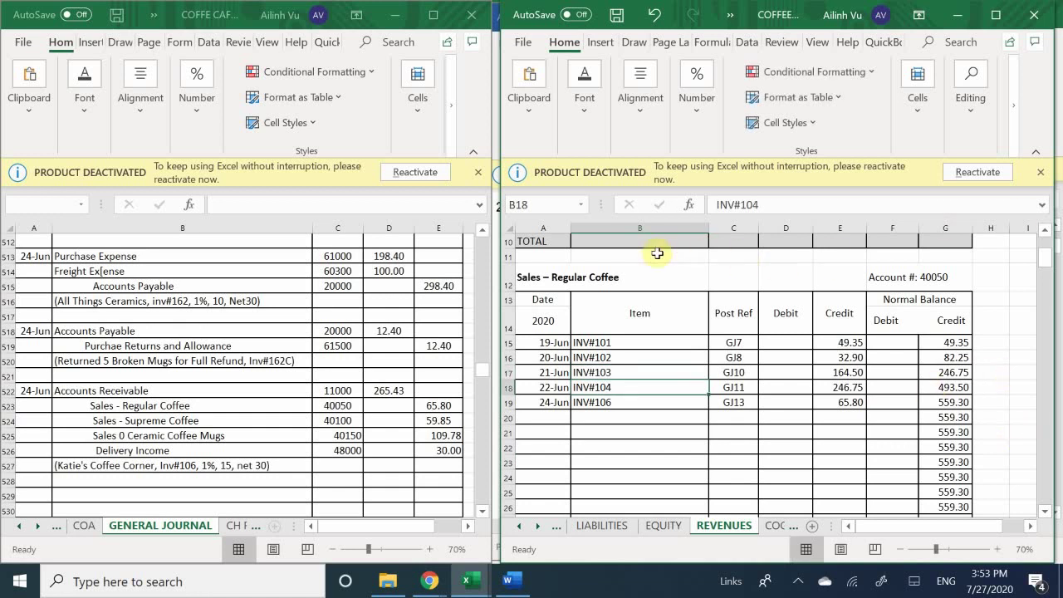
# Add a Sales – Supreme Coffee ledger line in row 38 dated 6/24 with the item INV#106
pyautogui.scroll(-3, 579, 463)
pyautogui.scroll(-5, 548, 460)
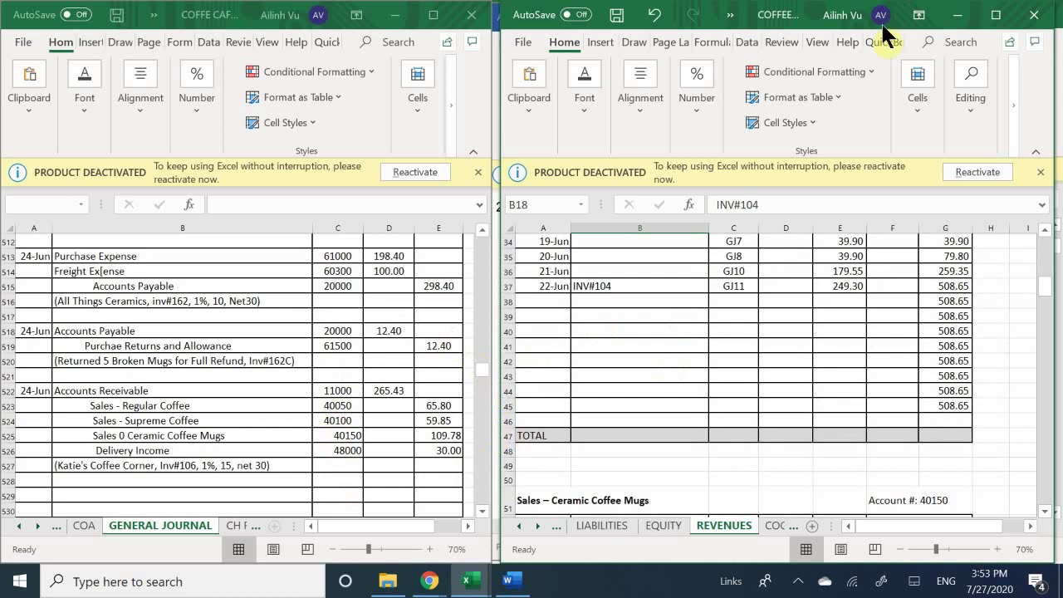
pyautogui.click(543, 301)
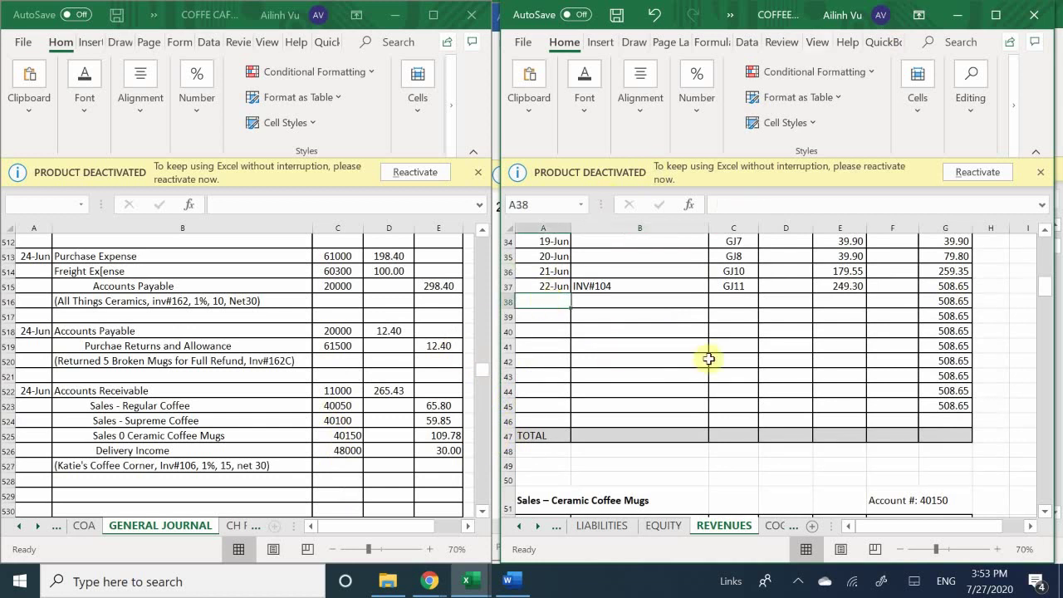
pyautogui.write('6/24')
pyautogui.press('Return')
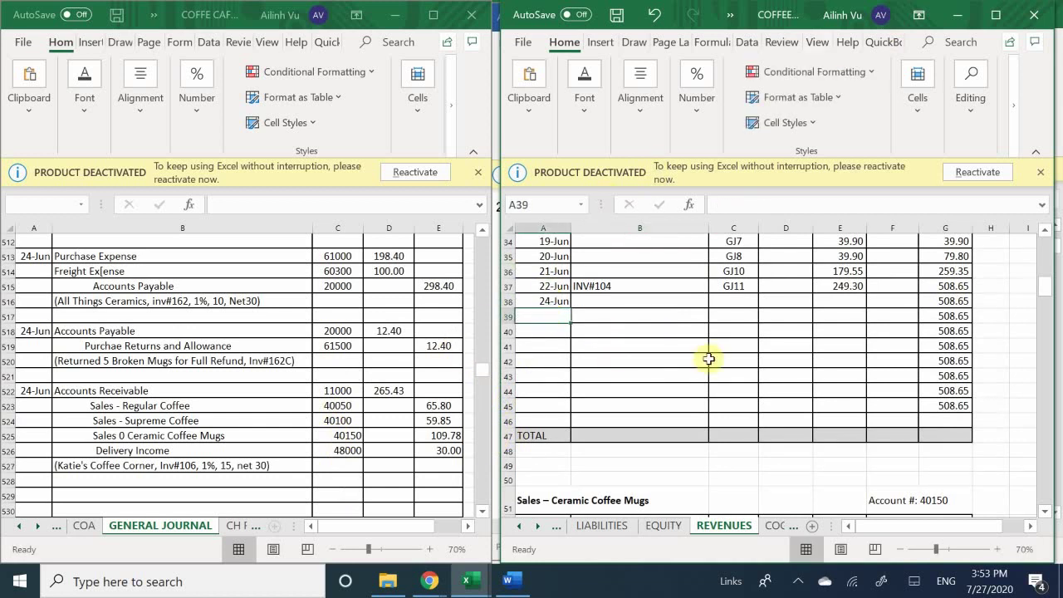
pyautogui.press('Right')
pyautogui.press('Up')
pyautogui.press('BackSpace')
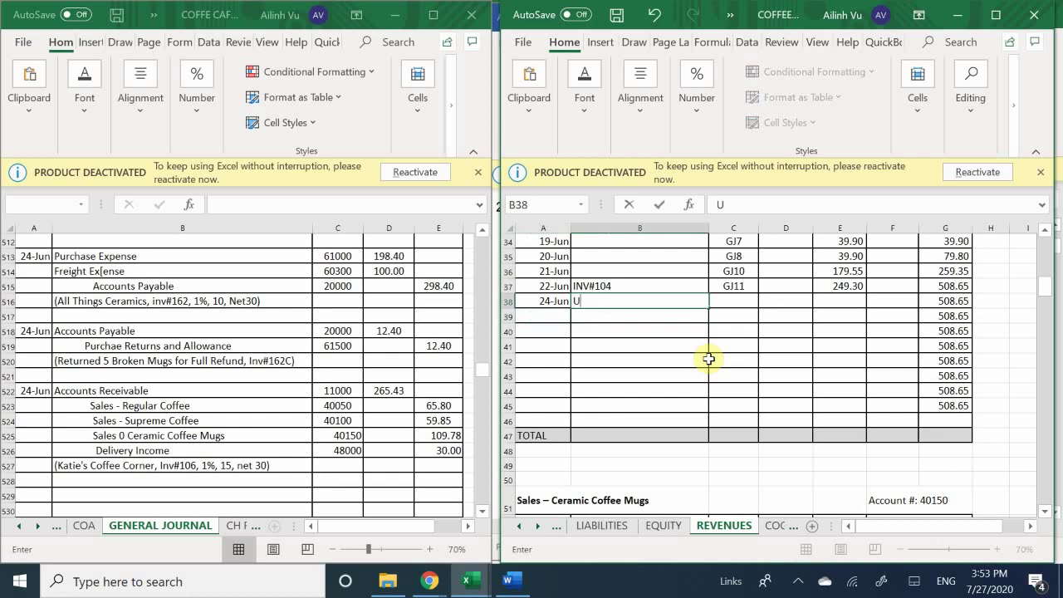
pyautogui.write('INV#')
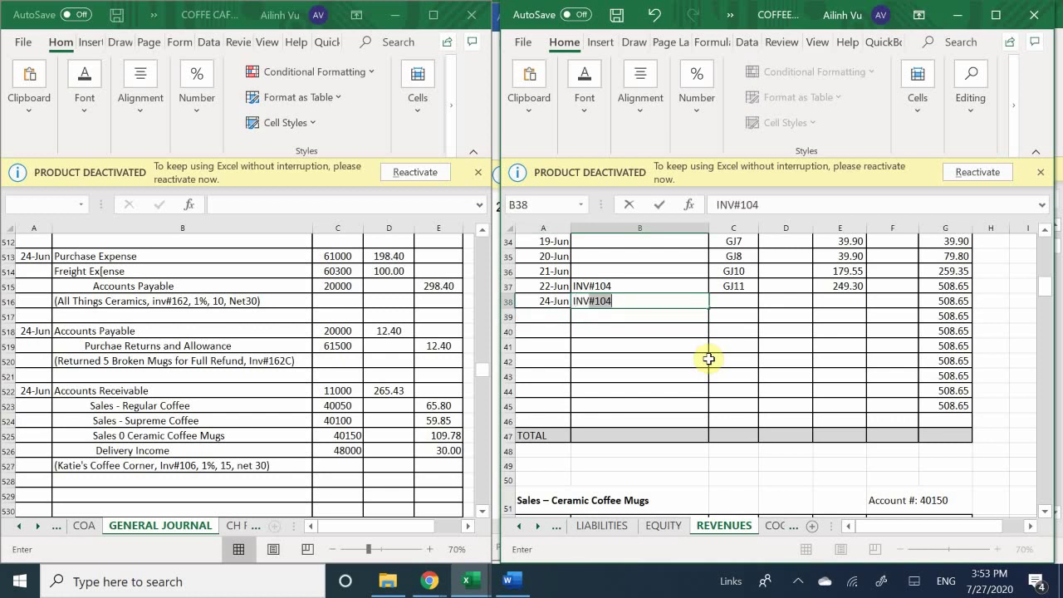
pyautogui.write('106')
pyautogui.press('Return')
# Complete the 24 June Supreme Coffee line in row 38 with post reference GJ13 and a credit of 59.85
pyautogui.press('Right')
pyautogui.press('Up')
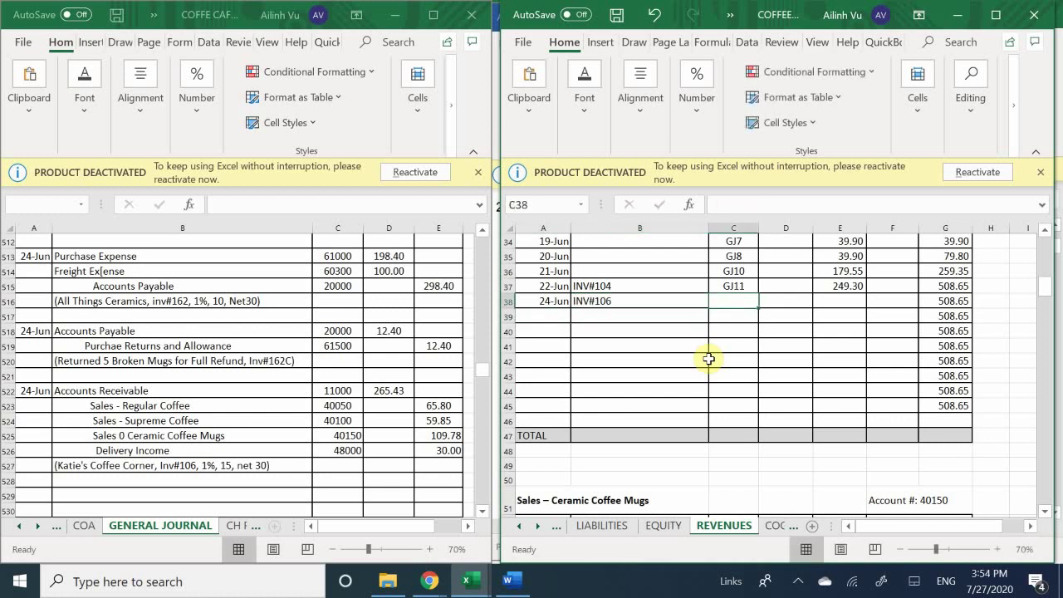
pyautogui.write('GJ')
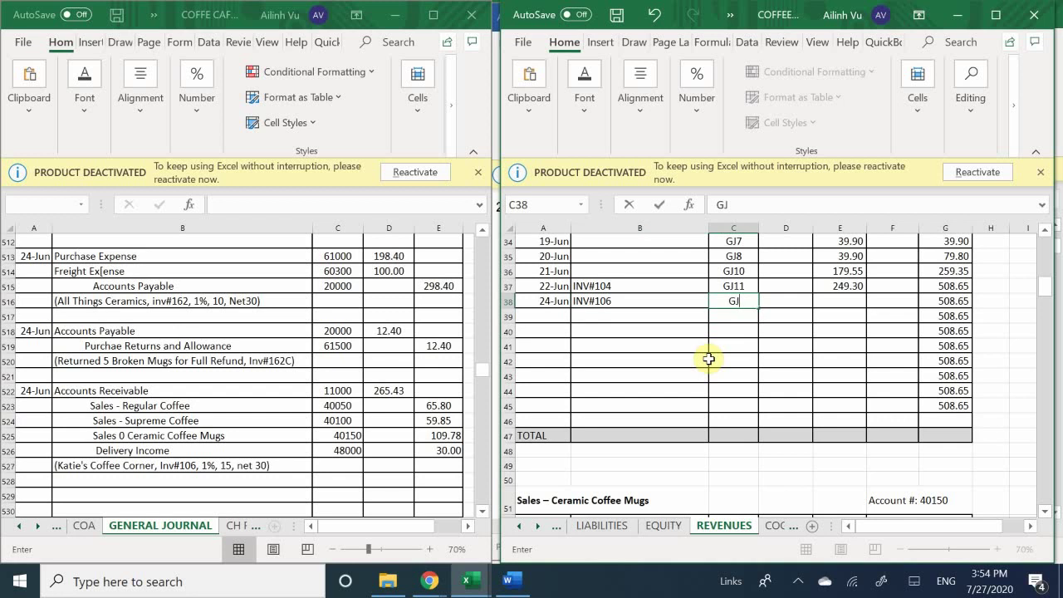
pyautogui.write('13')
pyautogui.press('Right')
pyautogui.press('Up')
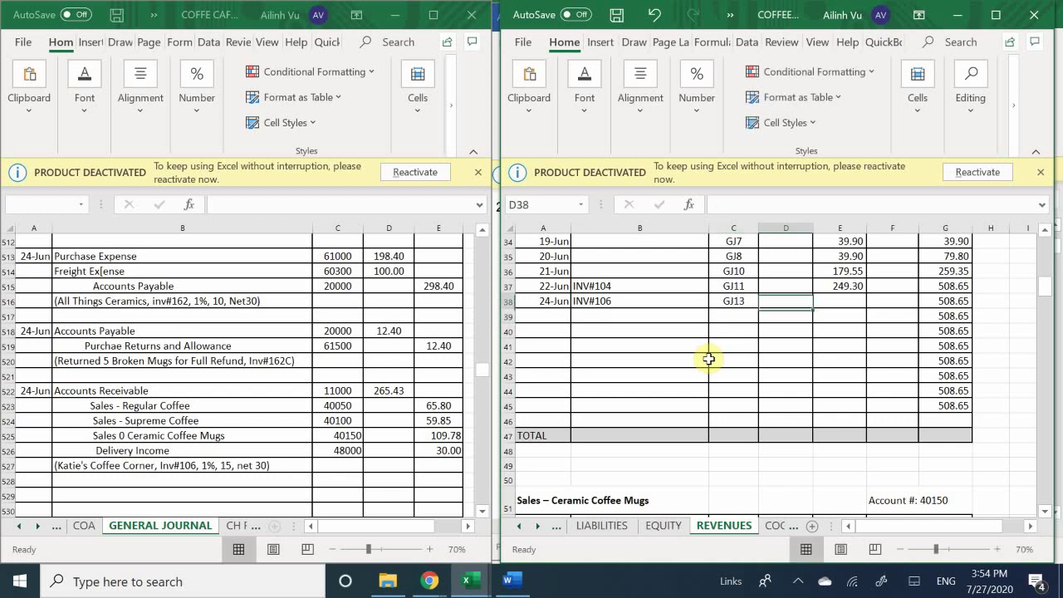
pyautogui.press('Right')
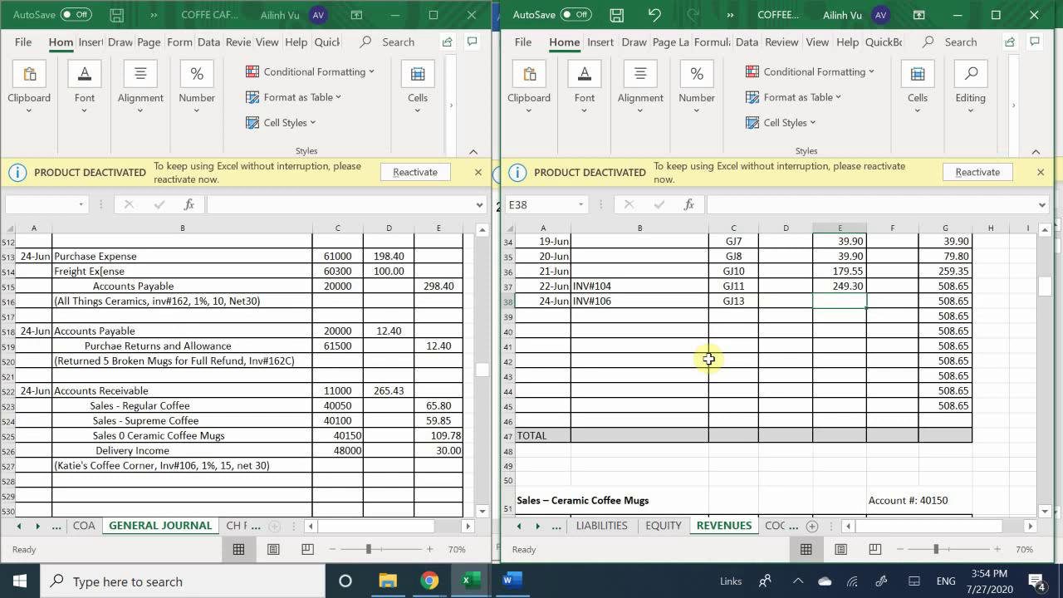
pyautogui.write('59.85')
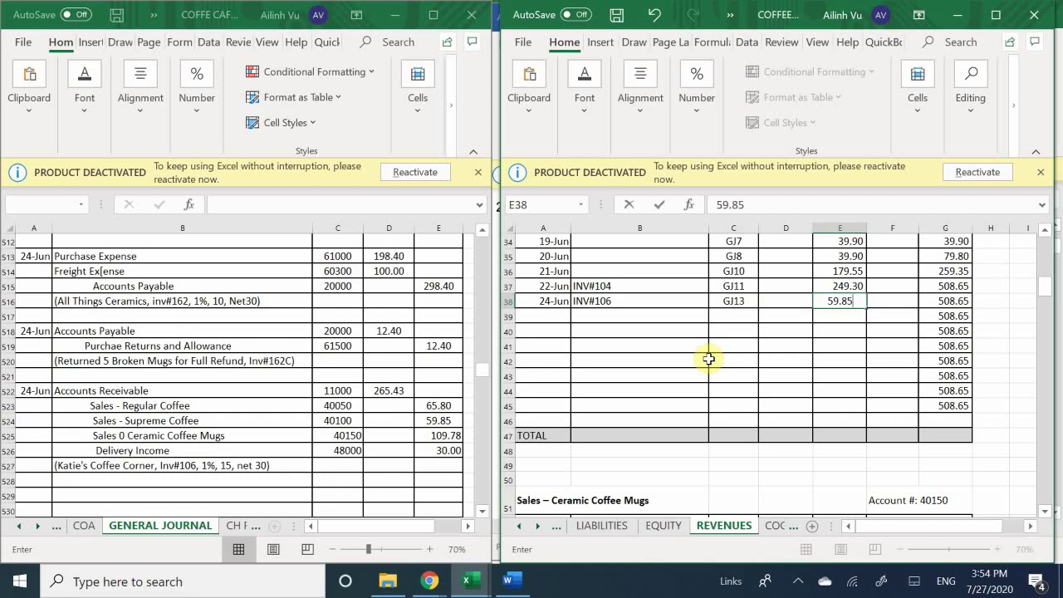
pyautogui.press('Return')
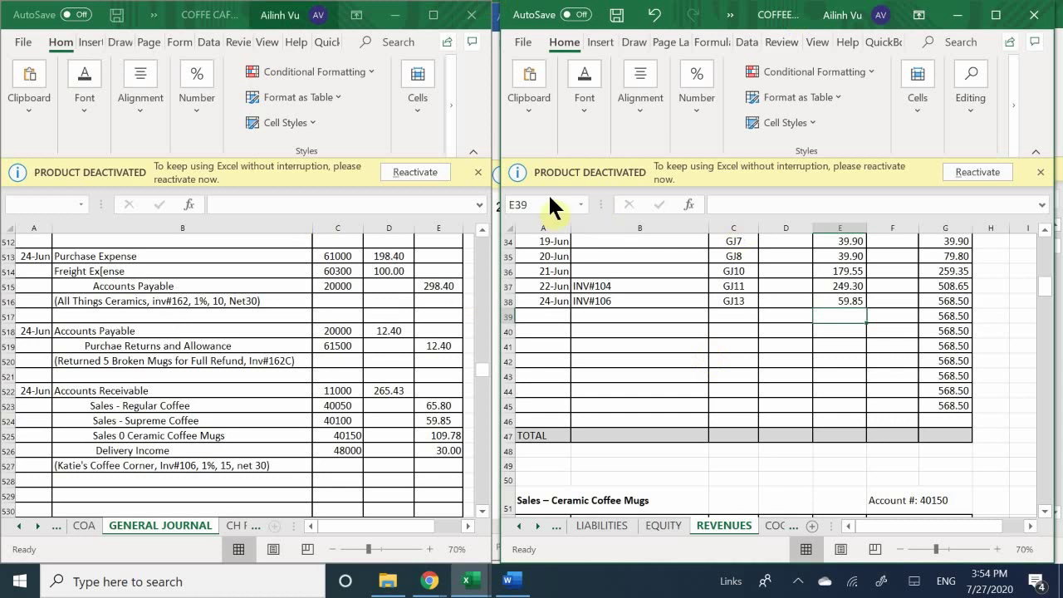
# Fill in the missing Supreme Coffee items in B34 to B36 as INV#101, INV#102 and INV#103
pyautogui.click(577, 241)
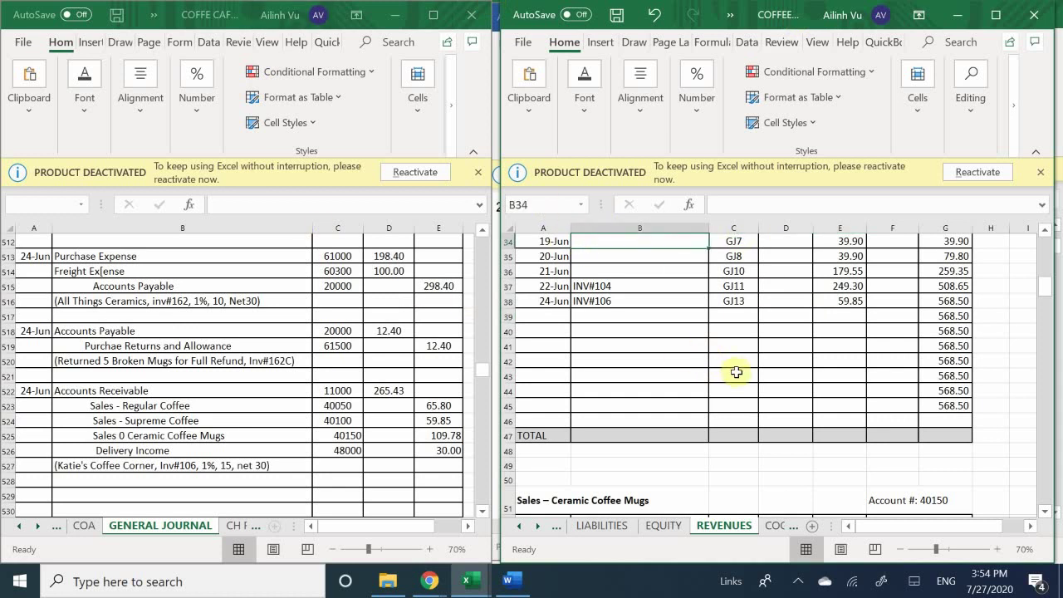
pyautogui.write('INV#101')
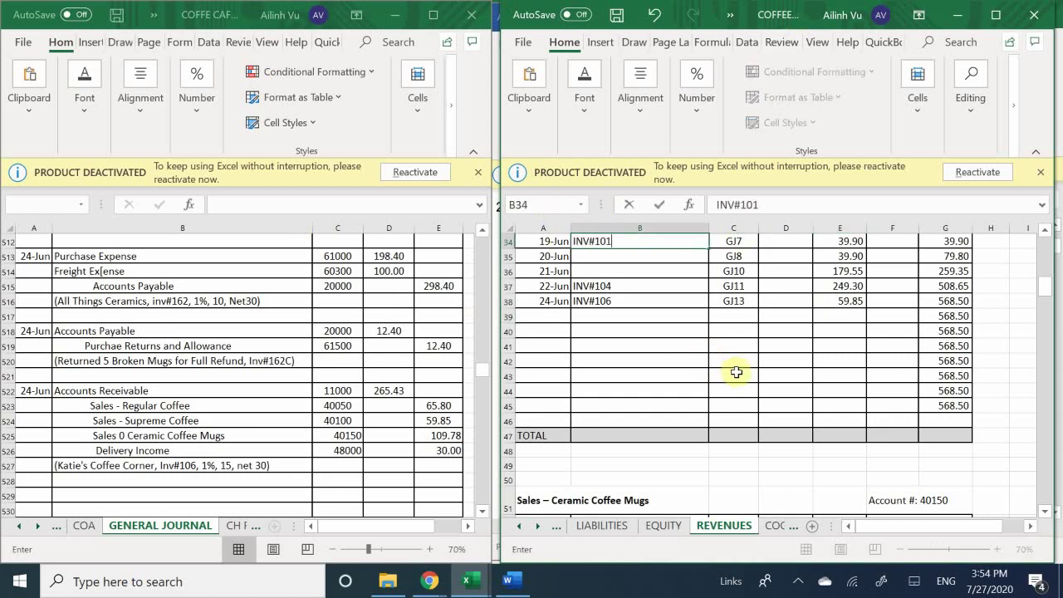
pyautogui.press('Return')
pyautogui.write('IN')
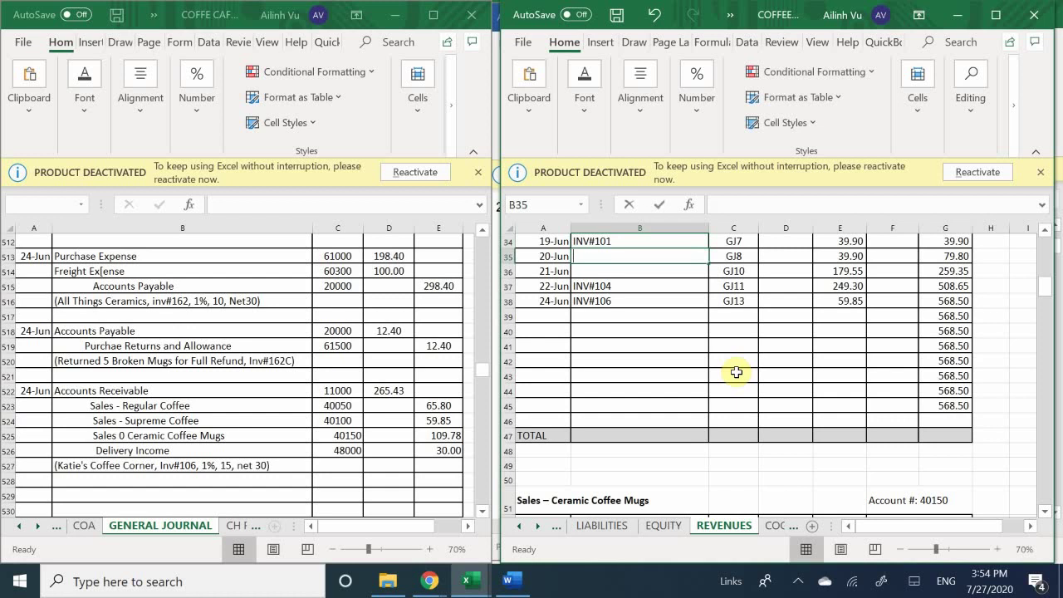
pyautogui.write('V#102')
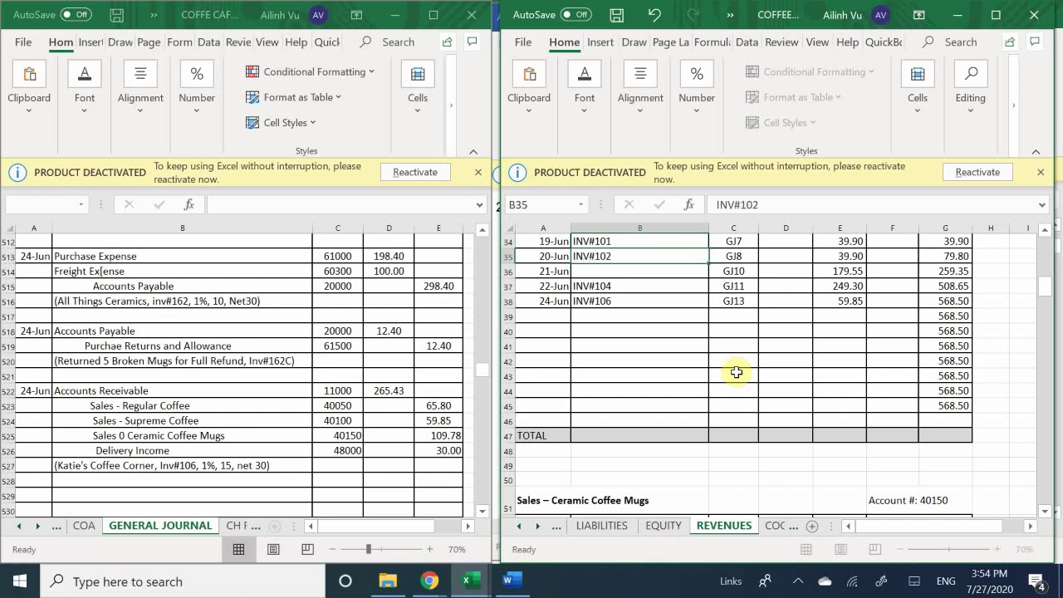
pyautogui.press('Return')
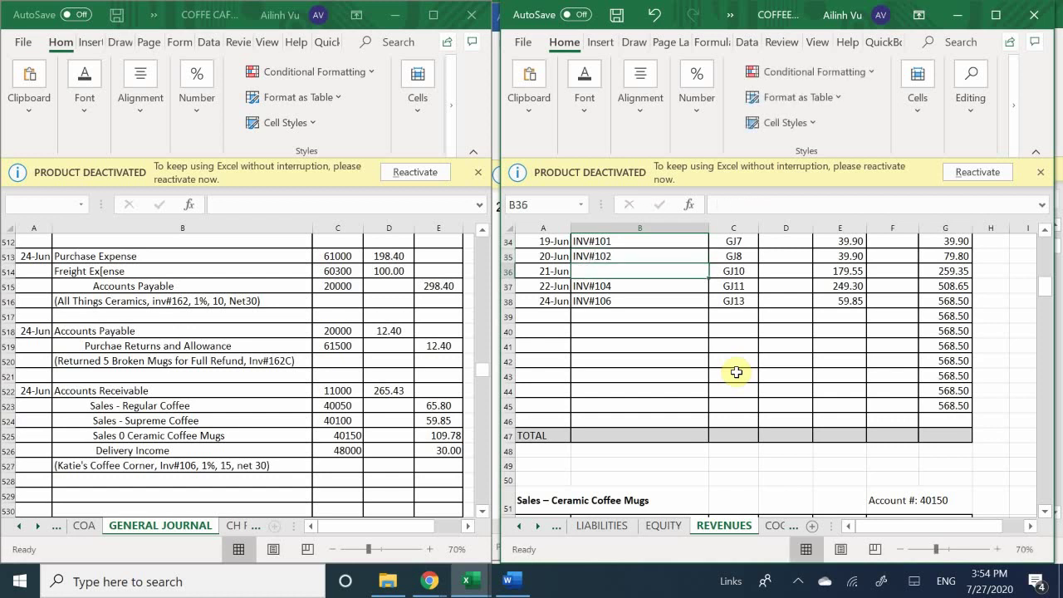
pyautogui.write('INV#103')
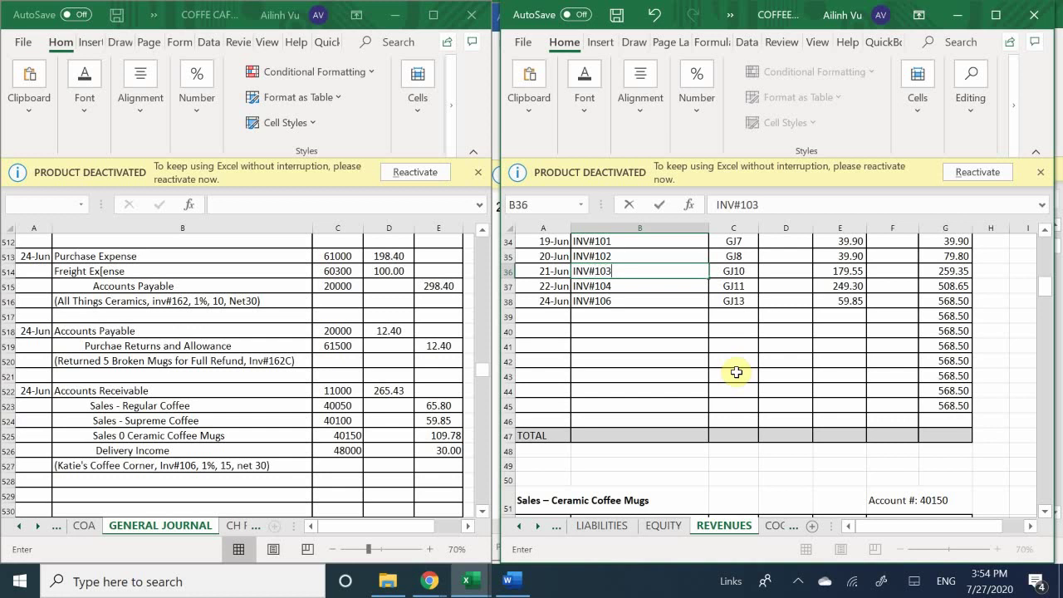
pyautogui.press('Return')
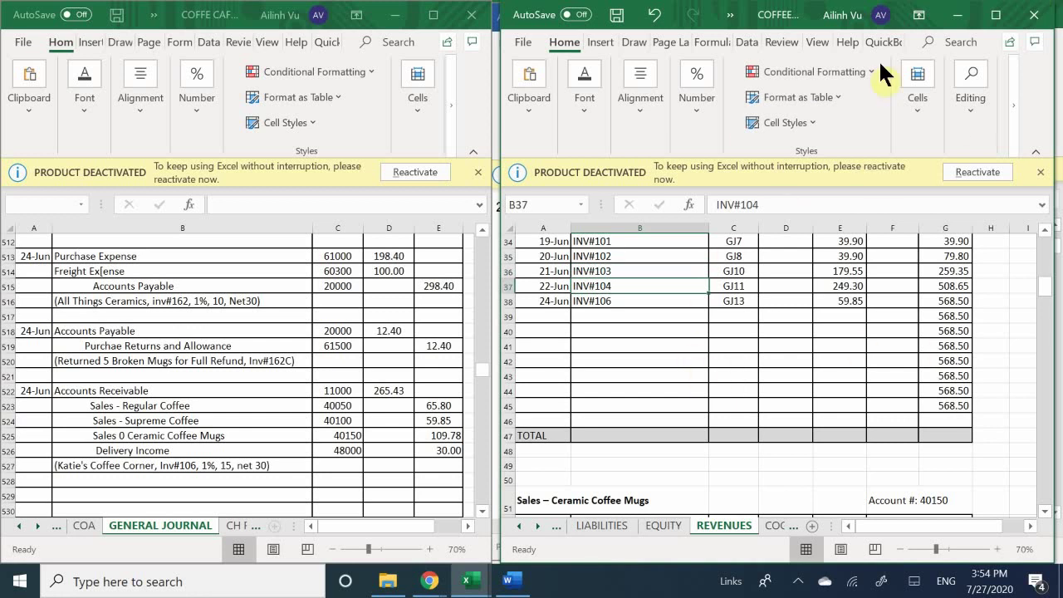
# Start a new Sales – Ceramic Coffee Mugs ledger line in row 63 with the date 6/24
pyautogui.click(639, 349)
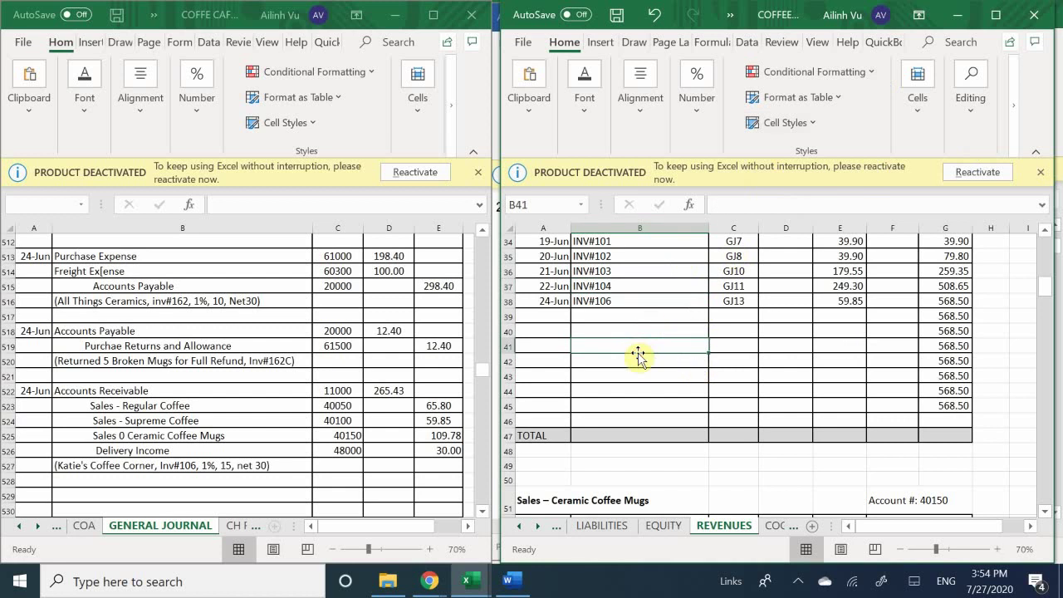
pyautogui.scroll(-1, 639, 356)
pyautogui.scroll(1, 638, 355)
pyautogui.scroll(-5, 638, 356)
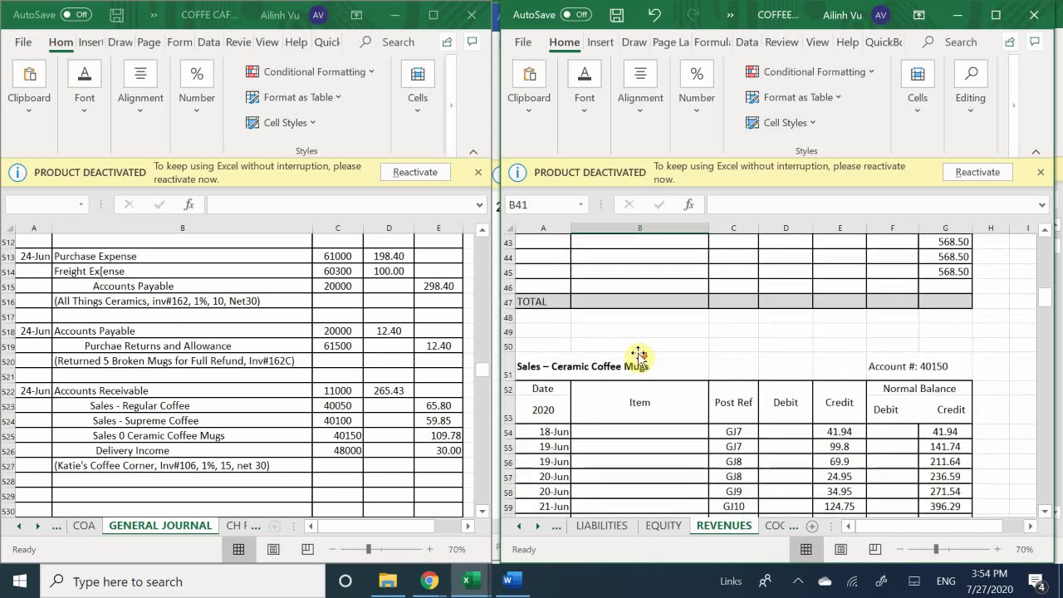
pyautogui.scroll(-3, 638, 355)
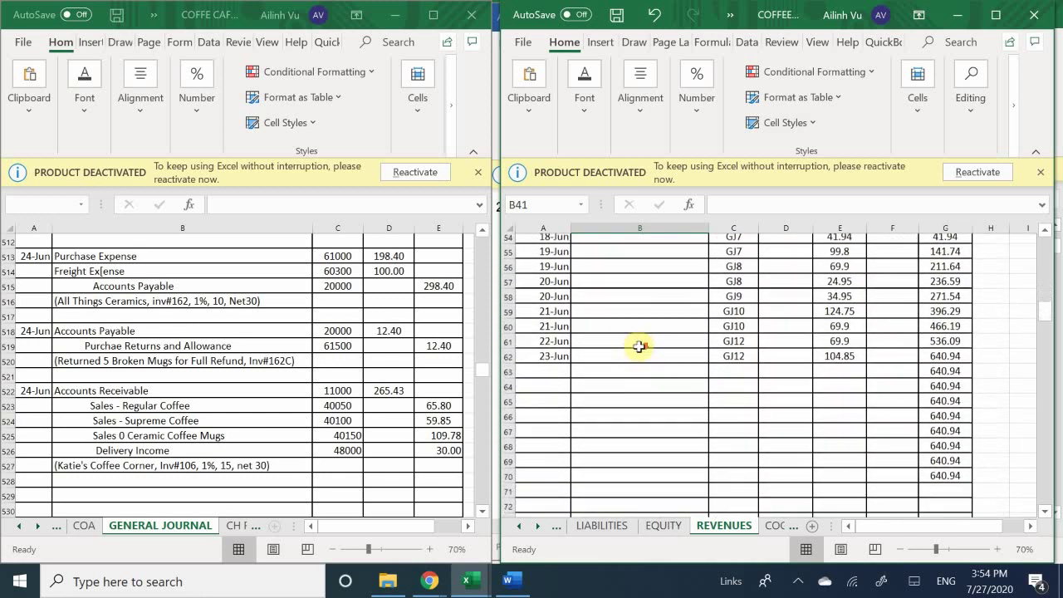
pyautogui.click(550, 315)
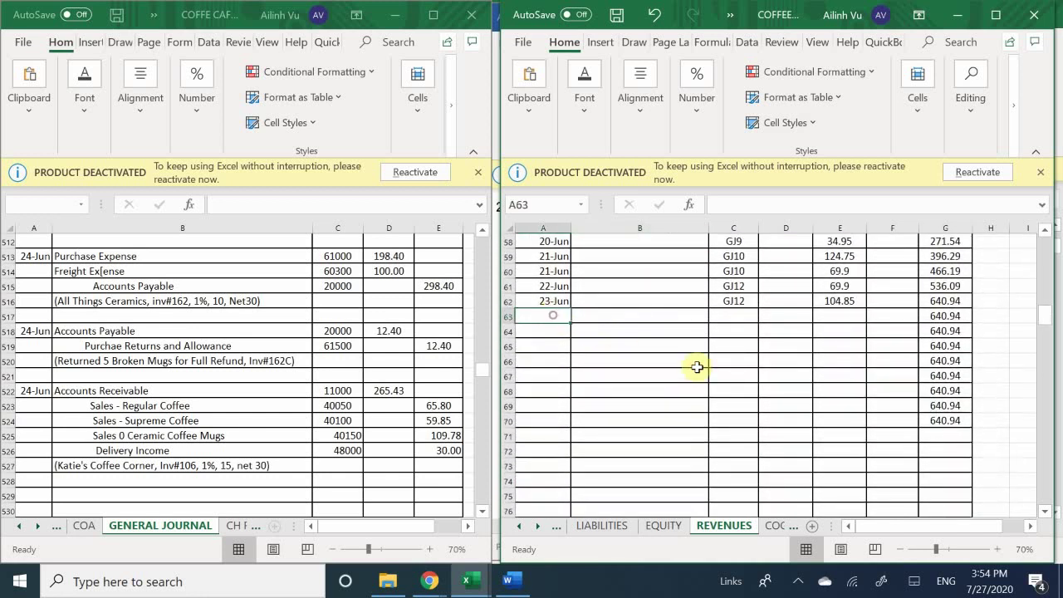
pyautogui.write('6/28')
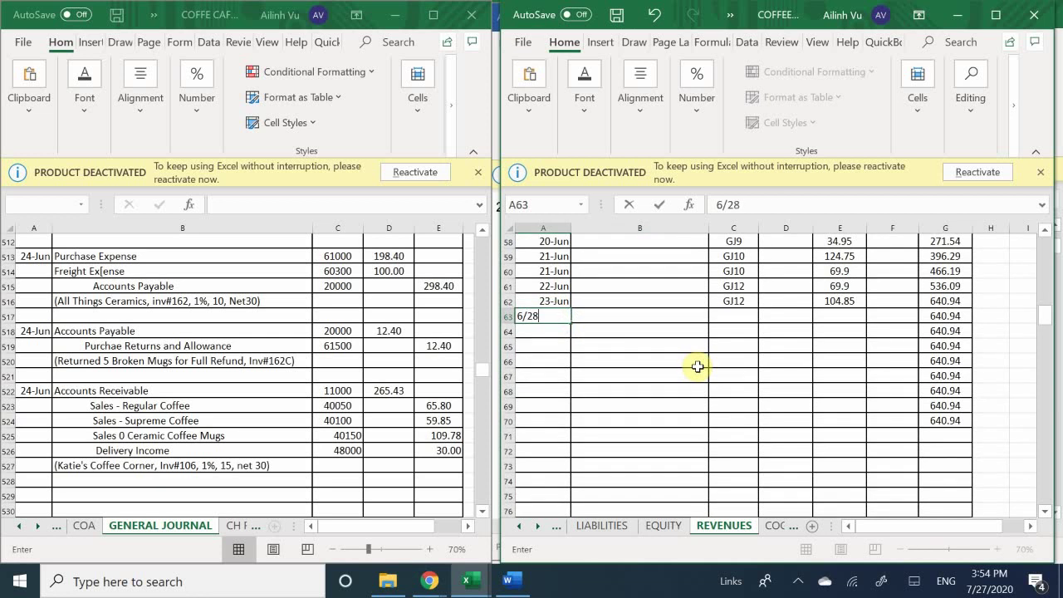
pyautogui.press('BackSpace')
pyautogui.write('4')
pyautogui.press('Return')
# Enter the post reference GJ13 on the 24 June Ceramic Coffee Mugs line in C63
pyautogui.press('Tab')
pyautogui.press('Up')
pyautogui.press('Right')
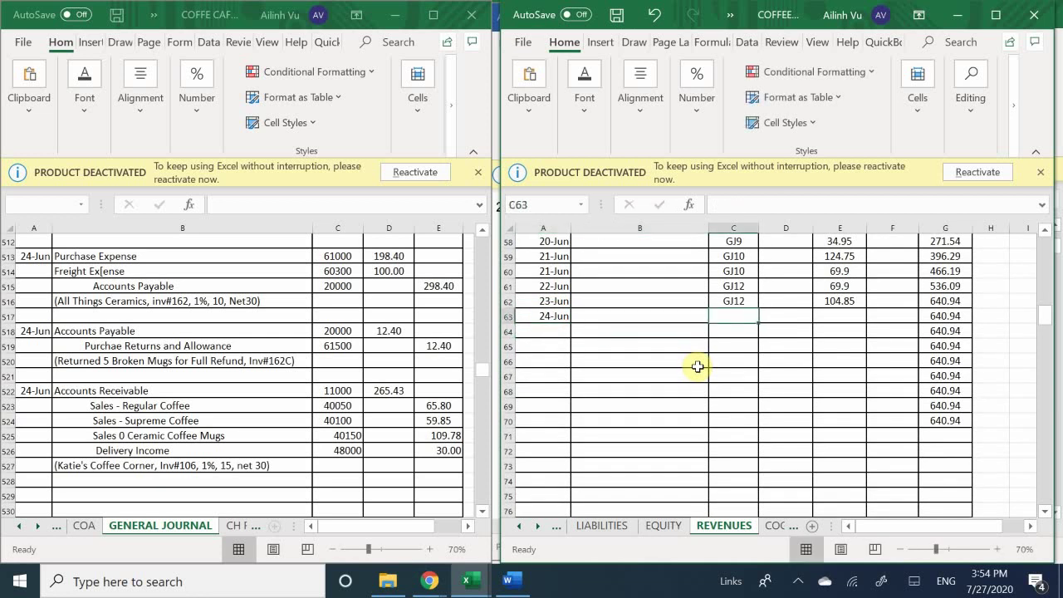
pyautogui.write('GJ')
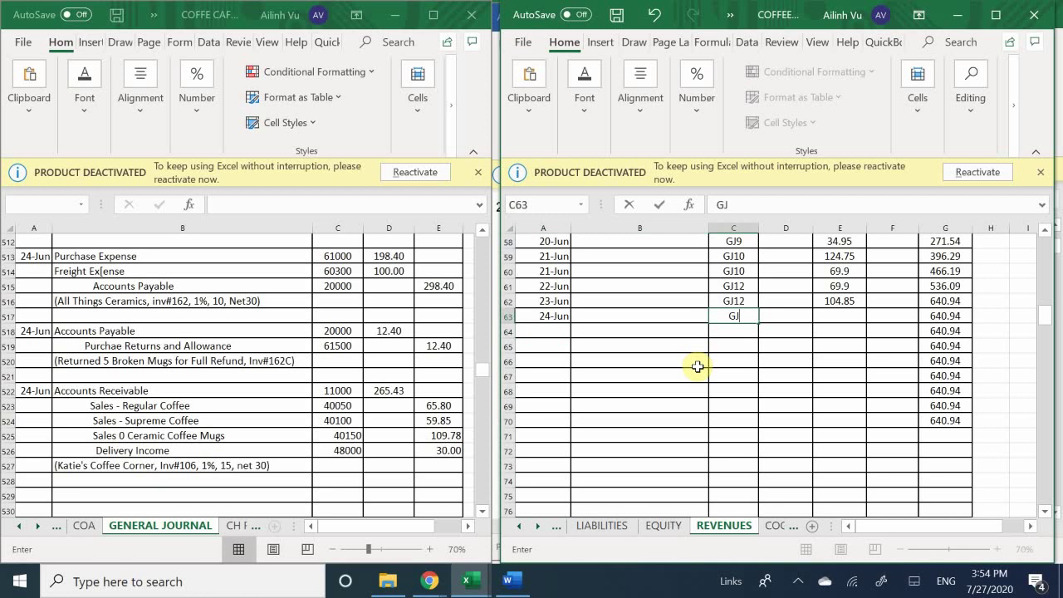
pyautogui.write('13')
pyautogui.press('Return')
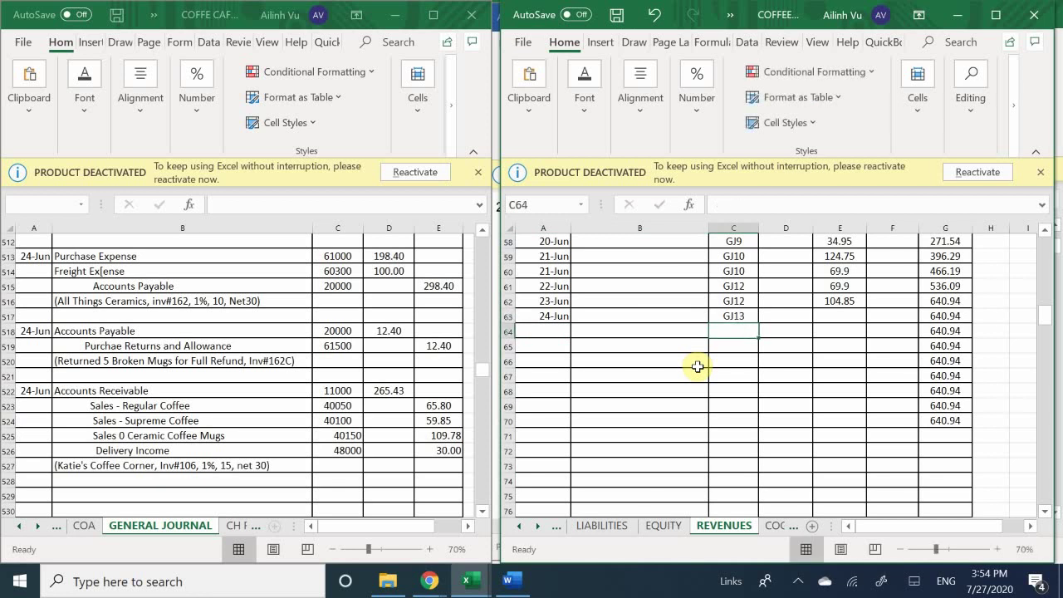
# Credit 109.78 on the 24 June line of the Sales – Ceramic Coffee Mugs ledger in cell E63
pyautogui.press('Right')
pyautogui.press('Up')
pyautogui.press('Right')
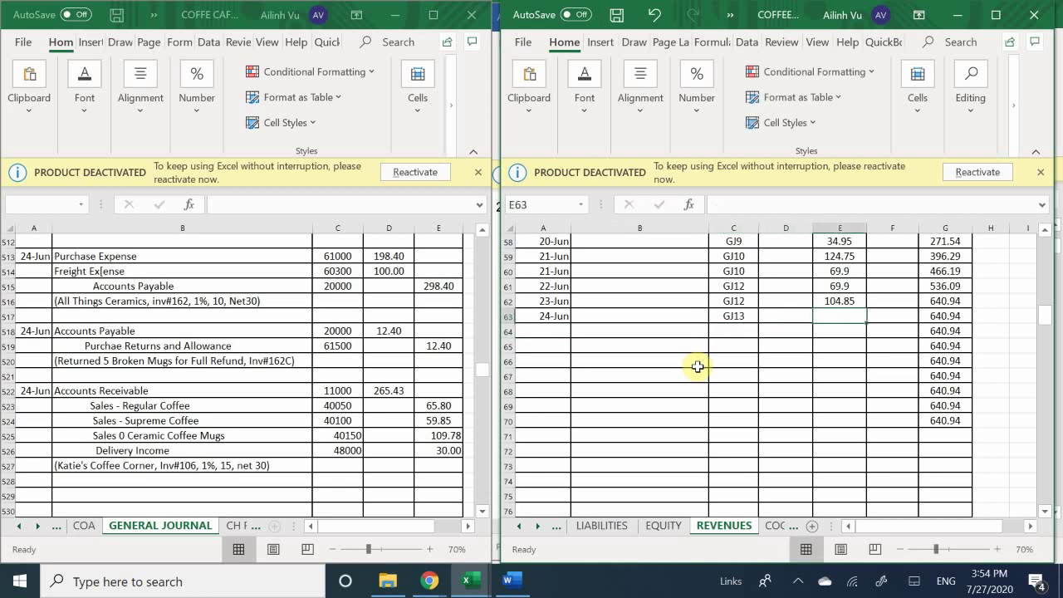
pyautogui.press('Left')
pyautogui.press('Left')
pyautogui.press('Right')
pyautogui.press('Right')
pyautogui.write('109.')
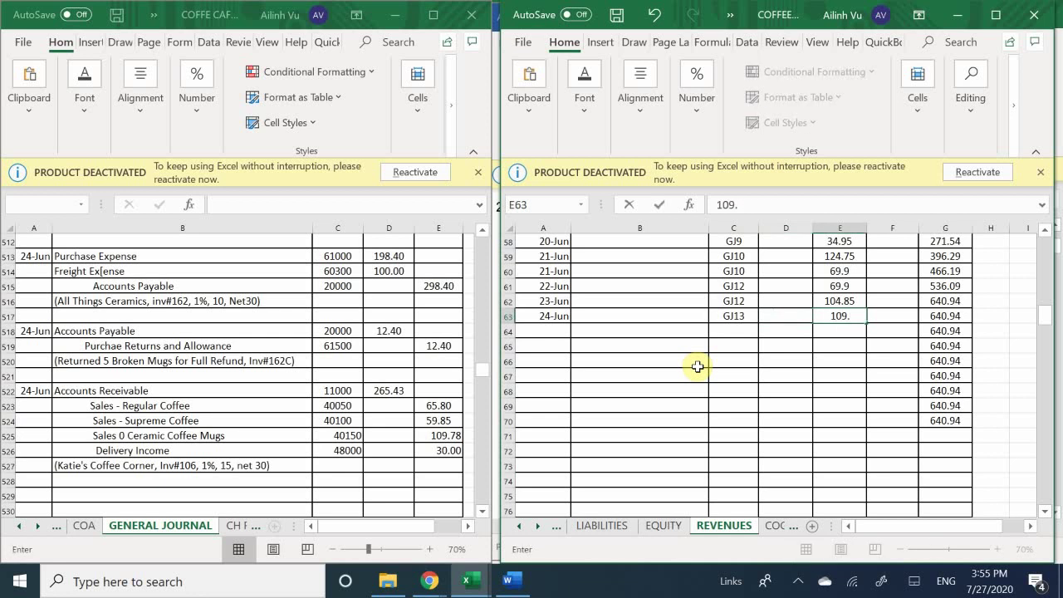
pyautogui.write('78')
pyautogui.press('Return')
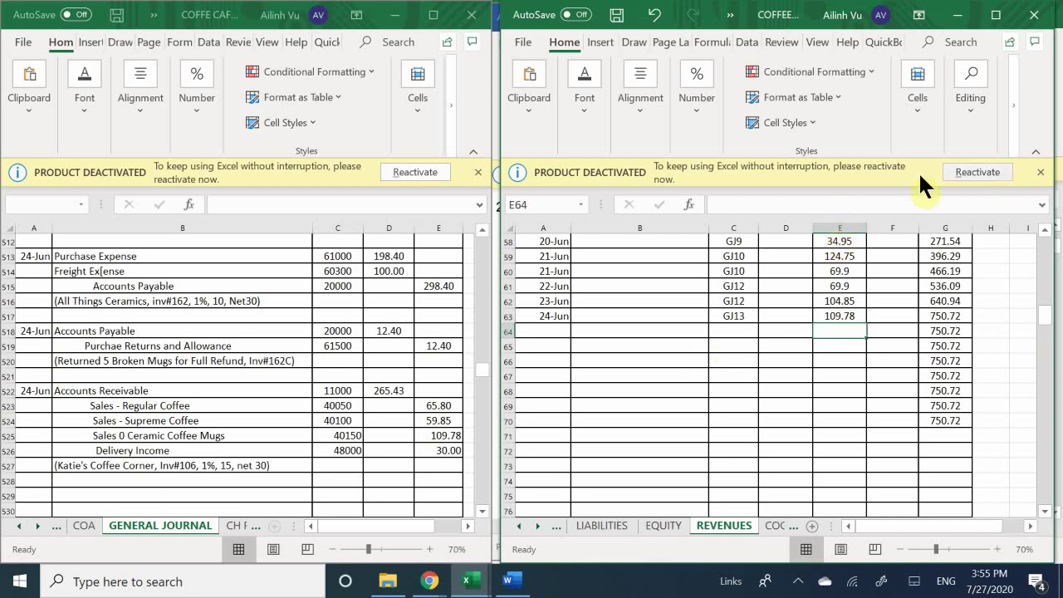
# Start a new Delivery Income ledger line in row 205 with the date 6/24
pyautogui.click(570, 375)
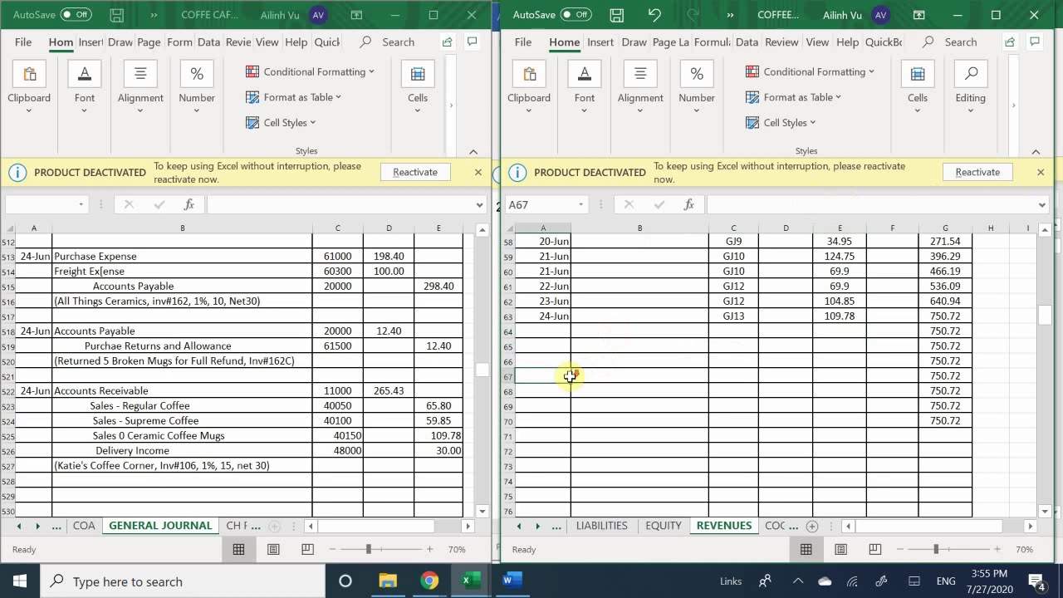
pyautogui.scroll(-15, 571, 376)
pyautogui.scroll(-19, 570, 376)
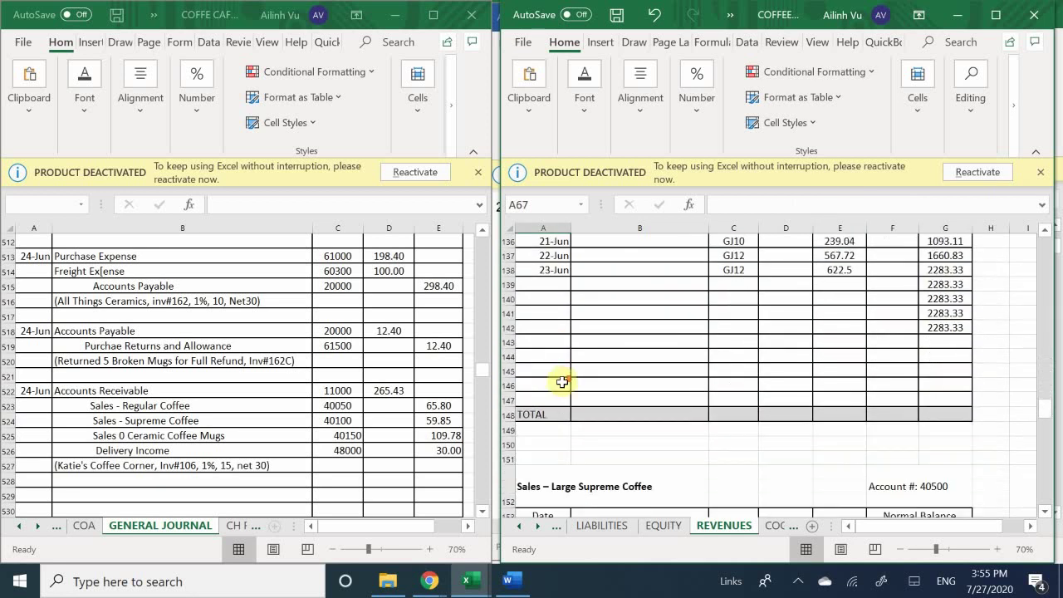
pyautogui.scroll(-10, 562, 382)
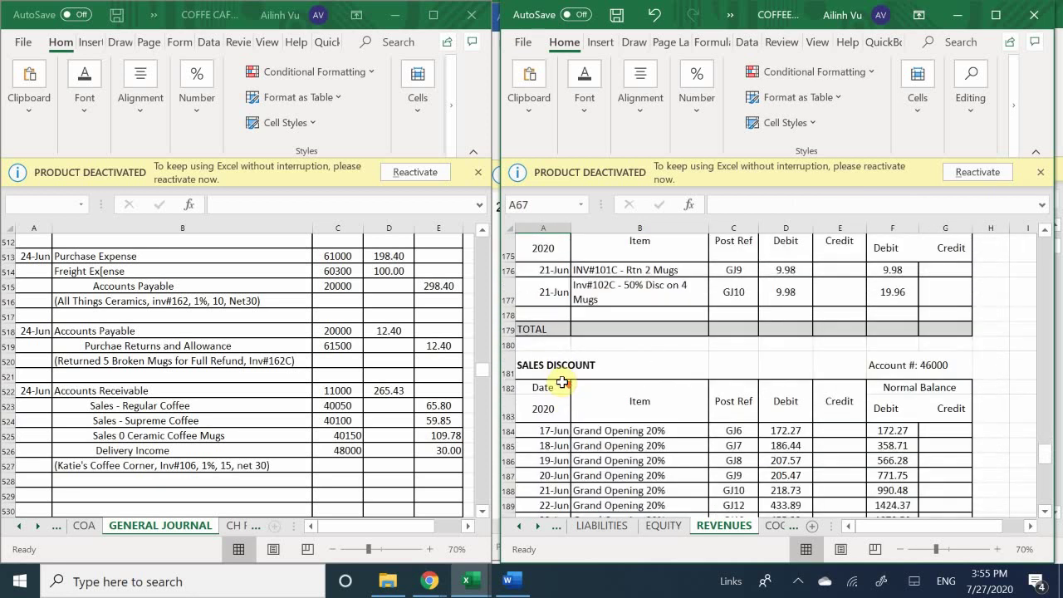
pyautogui.scroll(3, 563, 382)
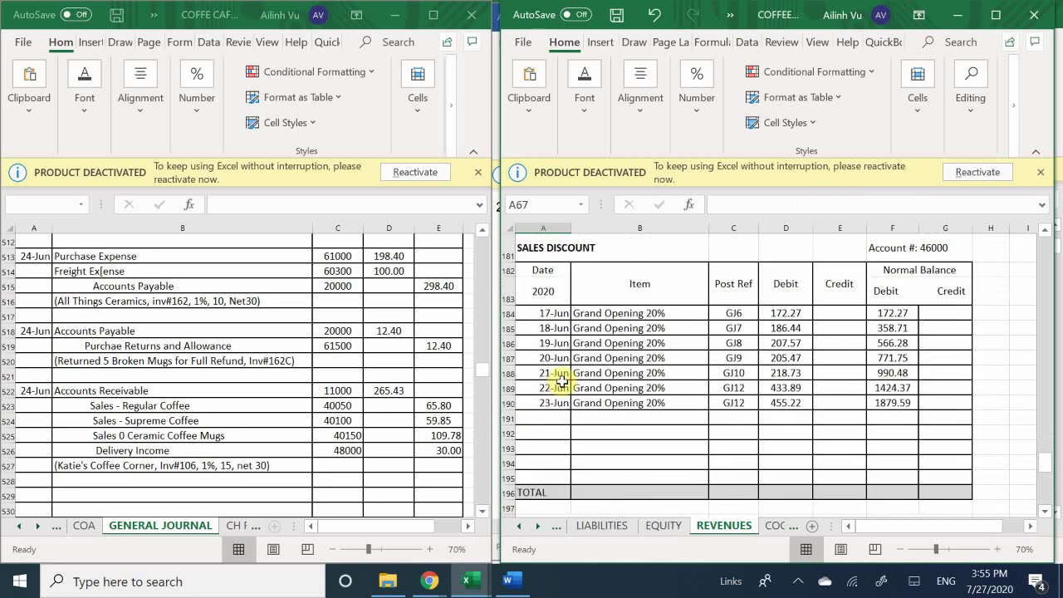
pyautogui.scroll(-5, 562, 375)
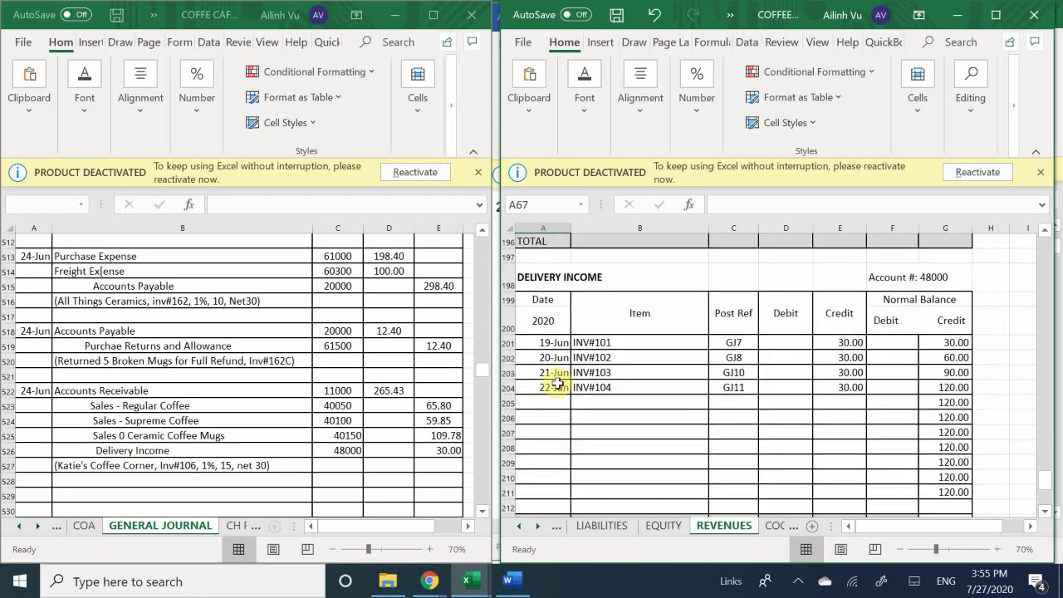
pyautogui.click(540, 402)
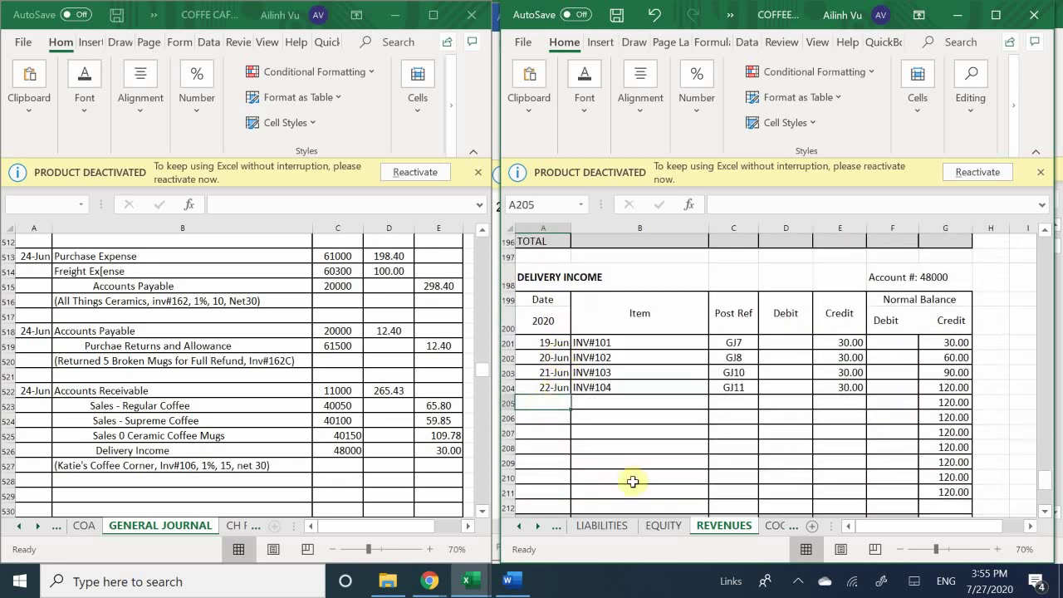
pyautogui.write('6/24')
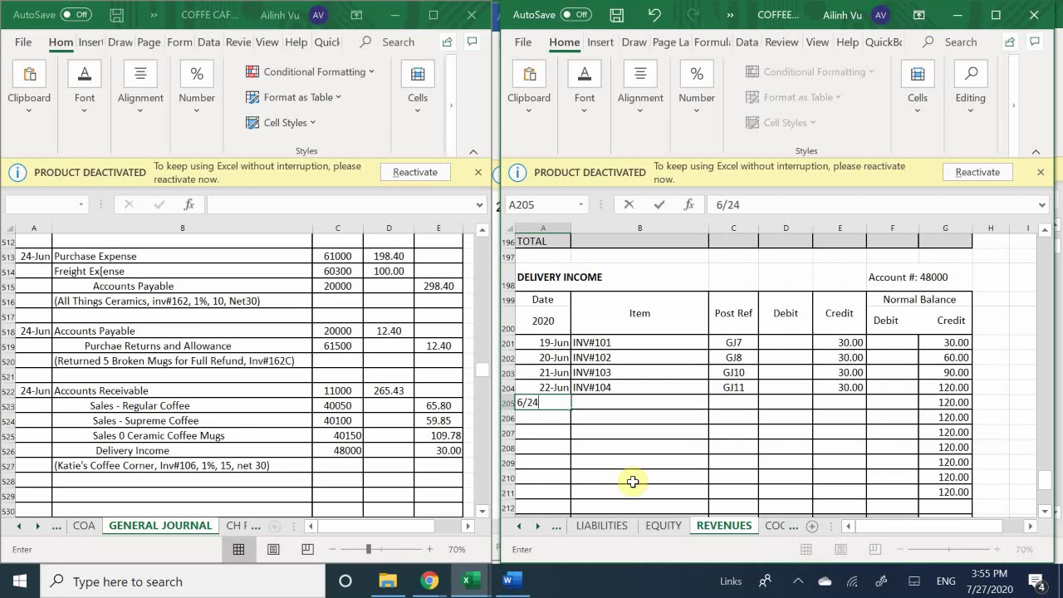
pyautogui.press('Return')
pyautogui.press('Right')
pyautogui.press('Up')
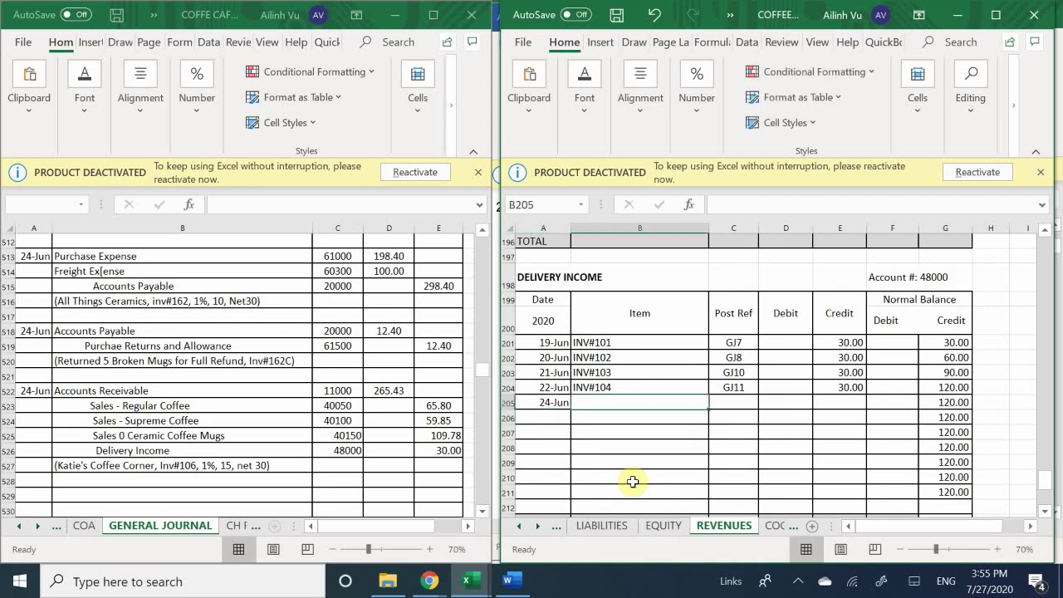
# Enter the item INV#106 and post reference GJ13 on the 24 June Delivery Income line in row 205
pyautogui.write('INV#10')
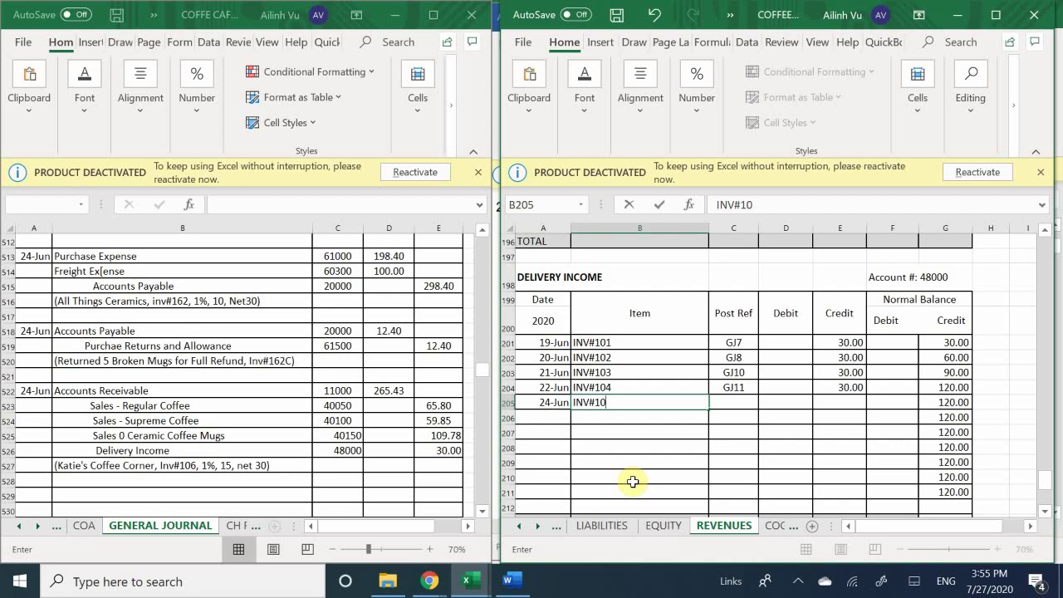
pyautogui.write('6')
pyautogui.press('Tab')
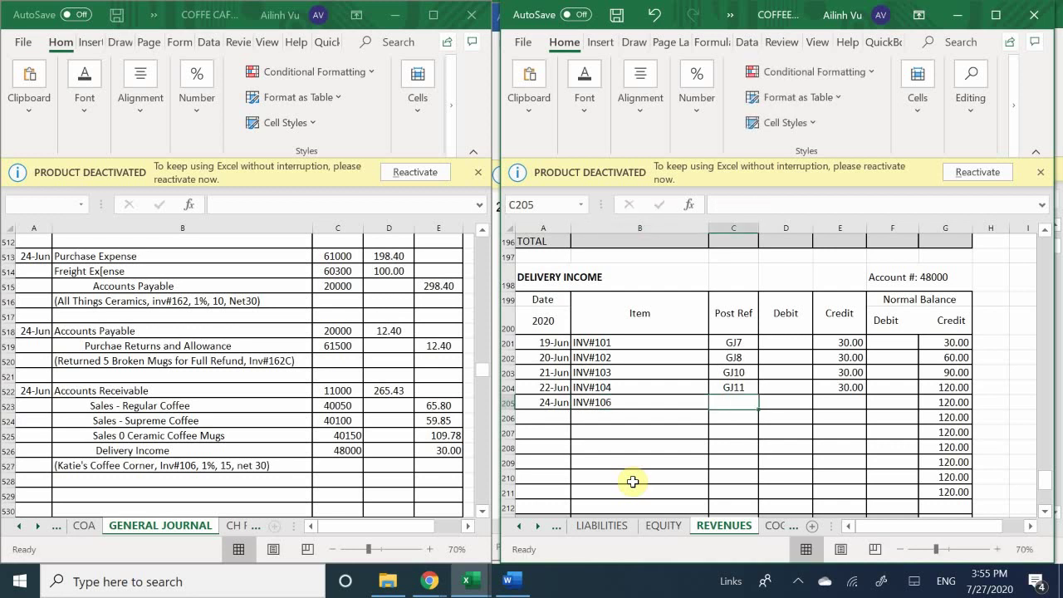
pyautogui.write('GJ13')
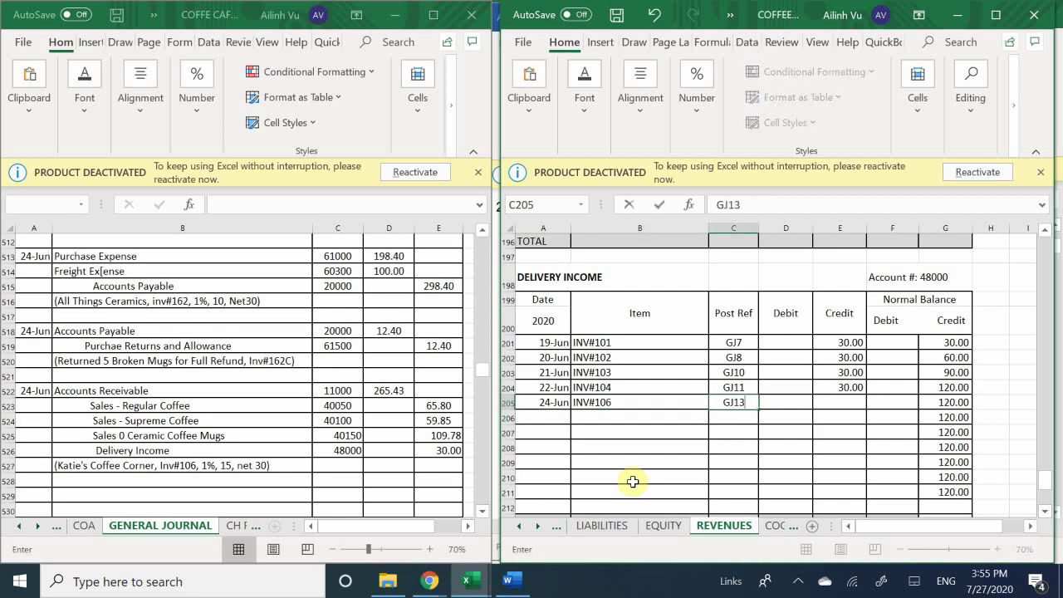
# Credit 30 on the 24 June line of the Delivery Income ledger in cell E205
pyautogui.press('Return')
pyautogui.press('Right')
pyautogui.press('Up')
pyautogui.press('Right')
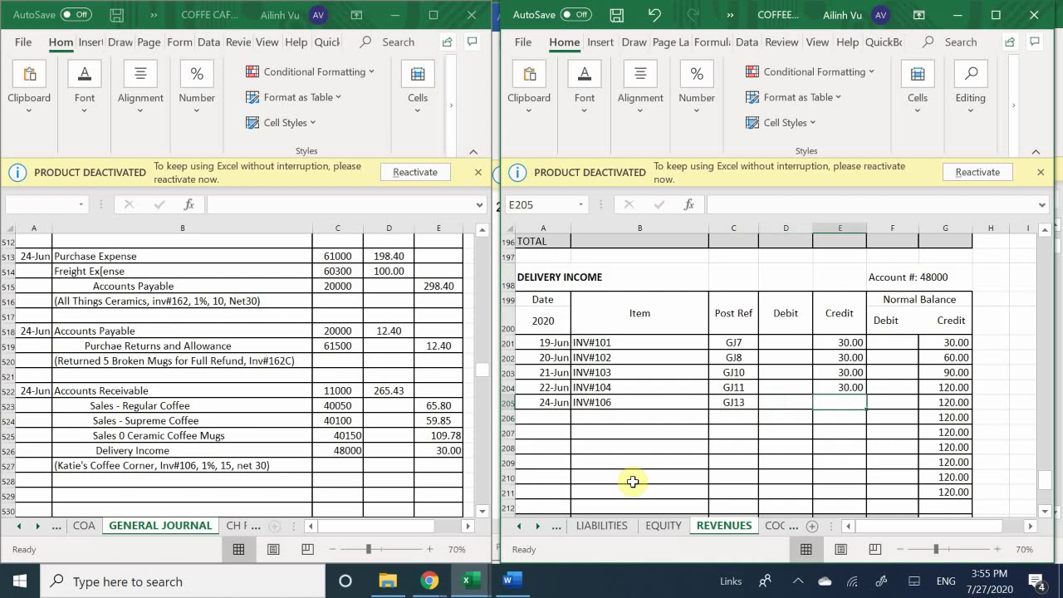
pyautogui.write('30')
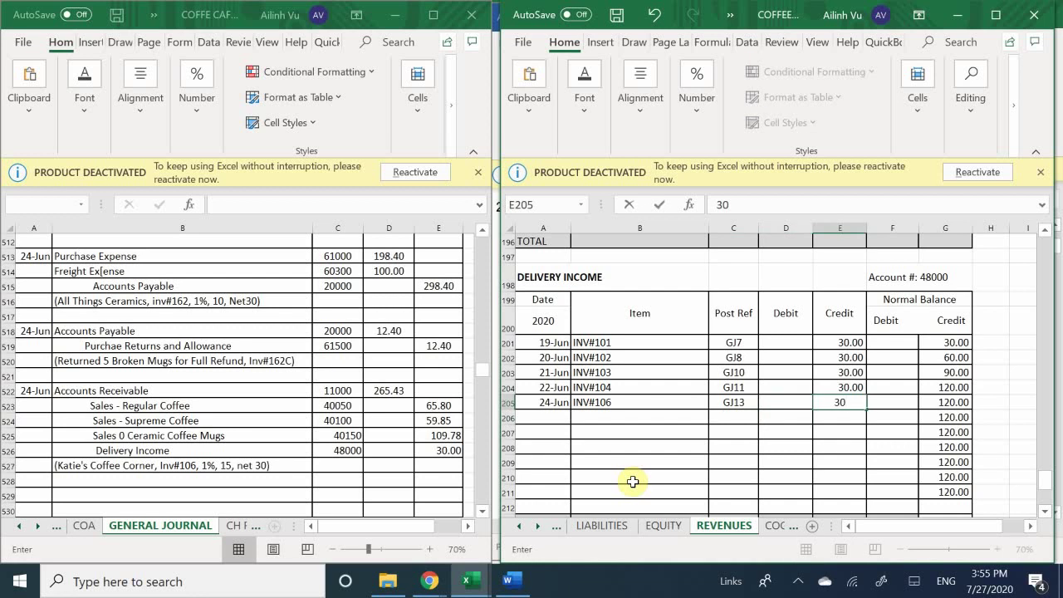
pyautogui.press('Return')
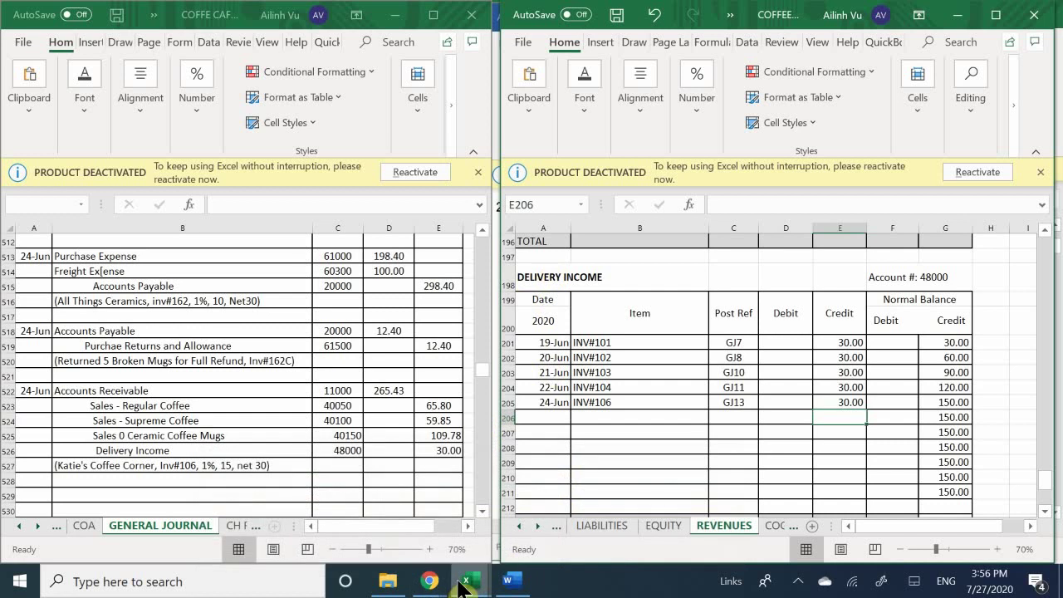
# Switch to the COFFEE CAFE SUBSIDIARY LEDGER workbook and open its CUSTOMERS sheet
pyautogui.moveTo(459, 584)
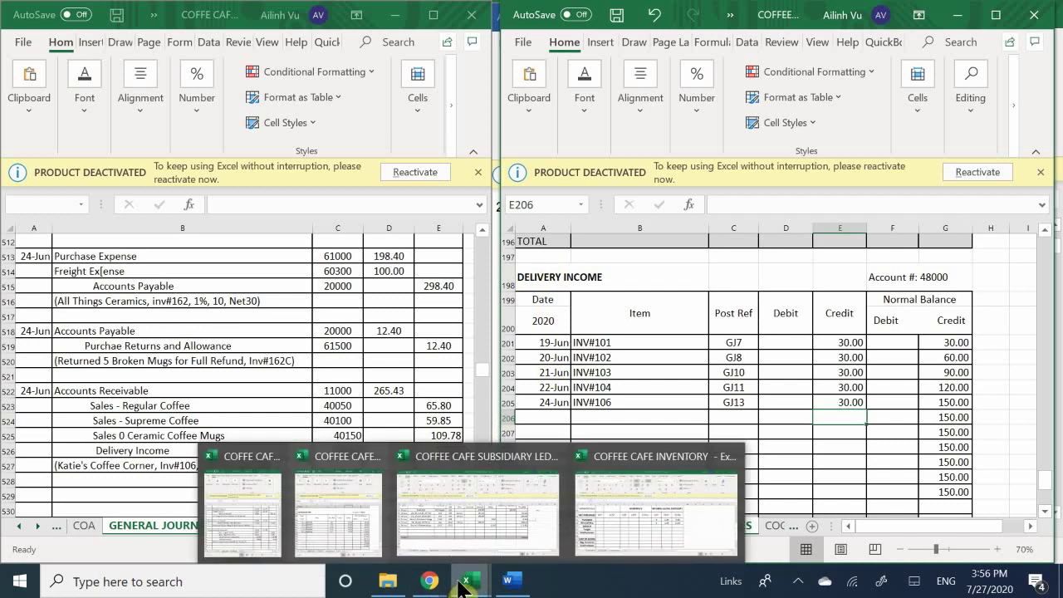
pyautogui.click(489, 503)
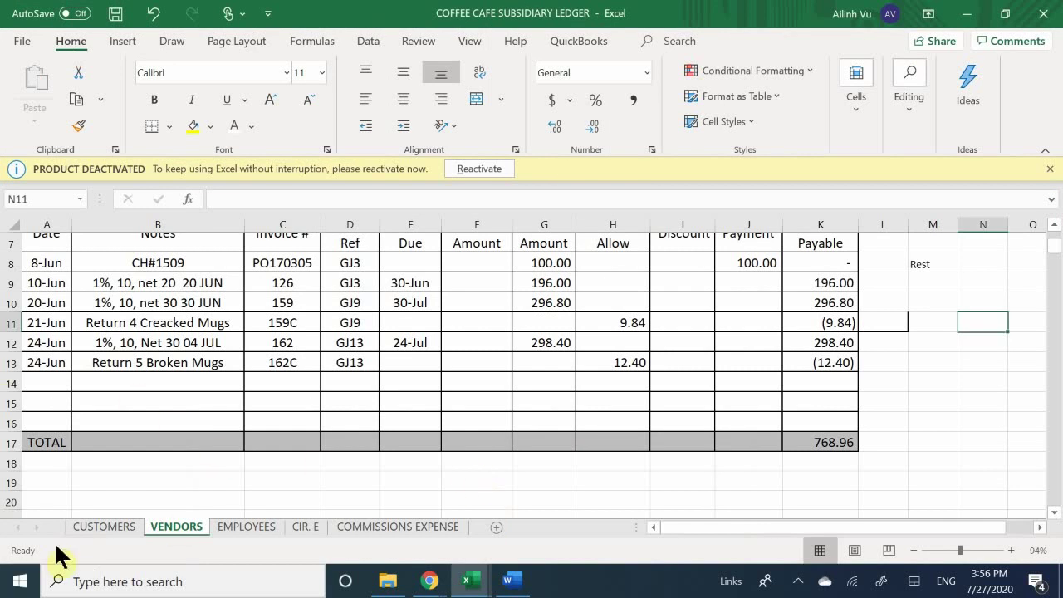
pyautogui.click(87, 527)
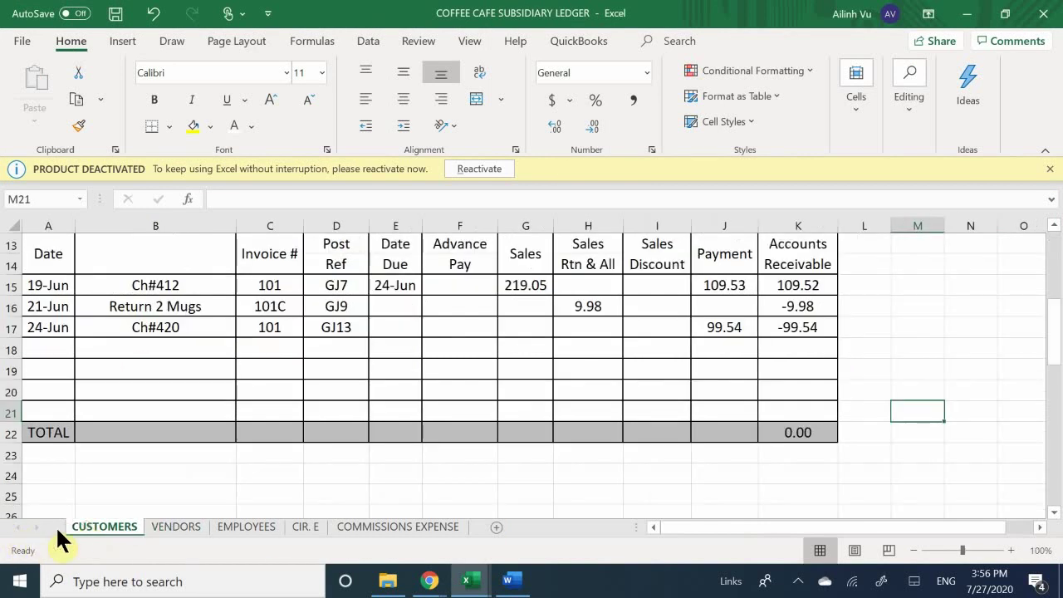
# Start a new line in row 18 of the Katie's Coffee Corner customer account with the date 6/24
pyautogui.scroll(4, 138, 465)
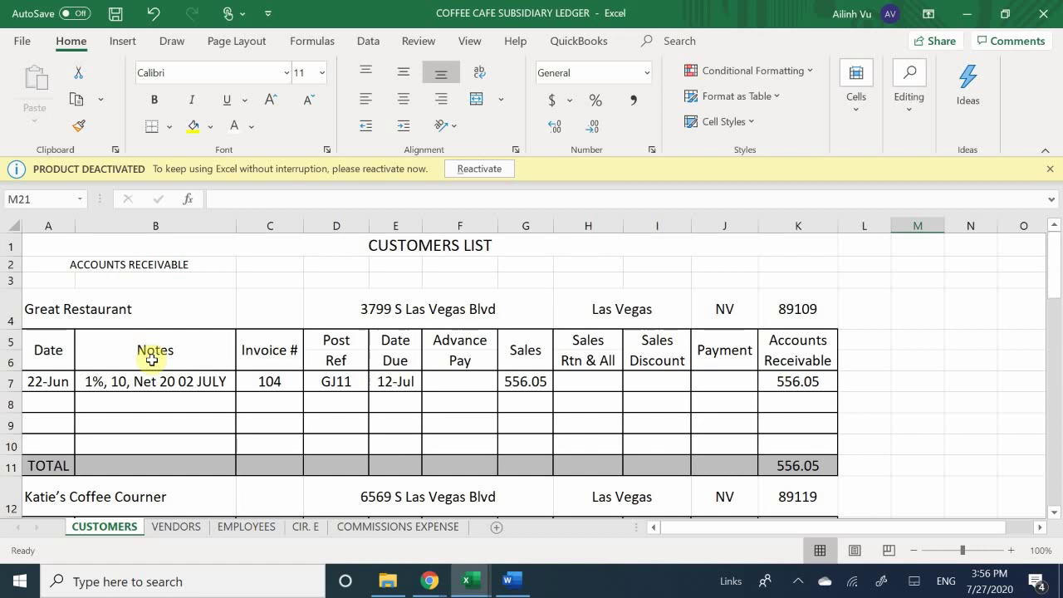
pyautogui.scroll(-2, 149, 363)
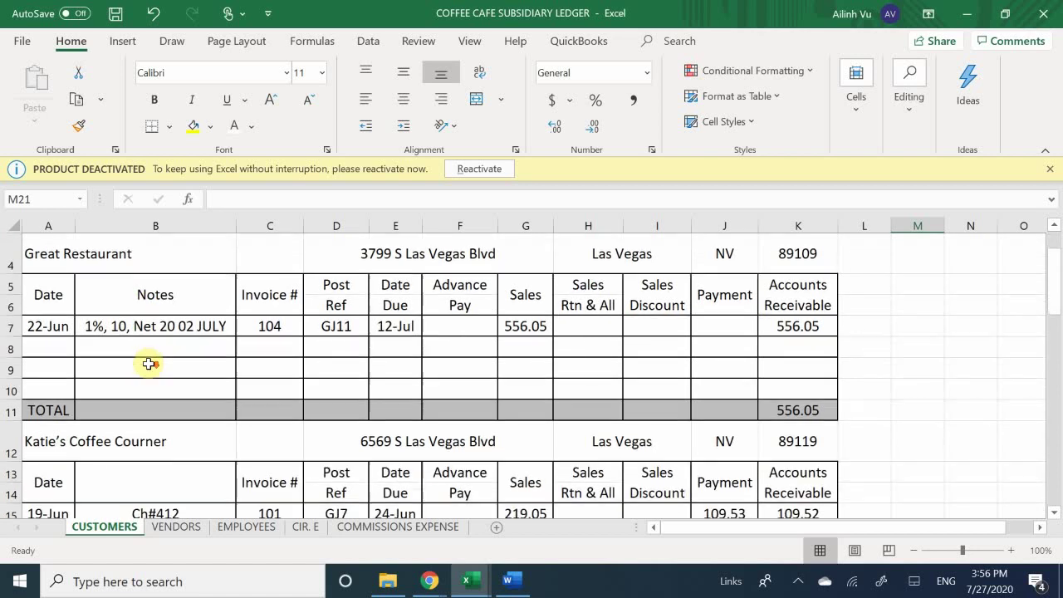
pyautogui.scroll(-1, 148, 365)
pyautogui.scroll(-2, 147, 363)
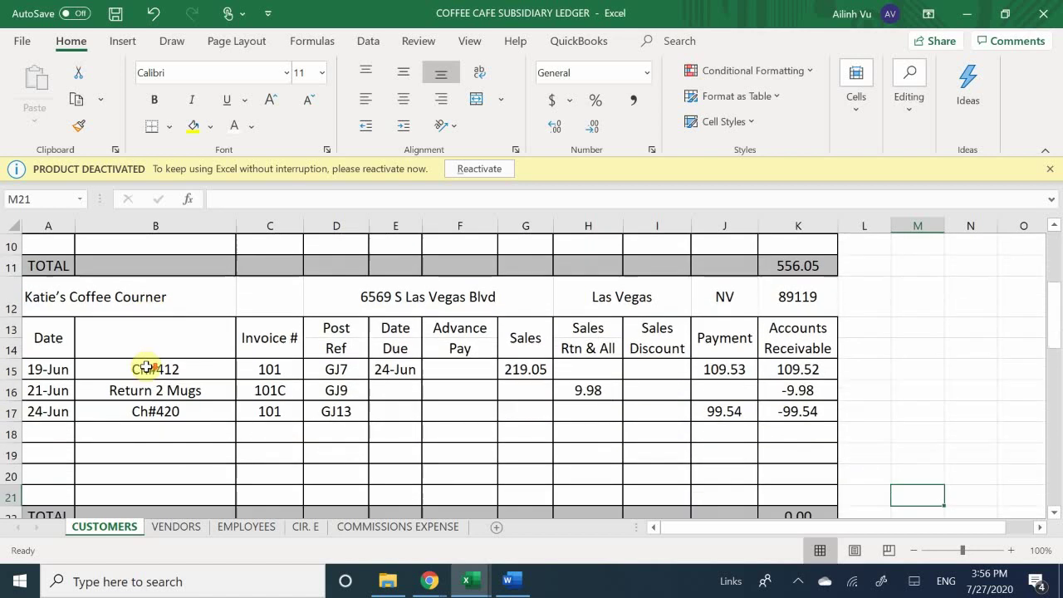
pyautogui.click(57, 356)
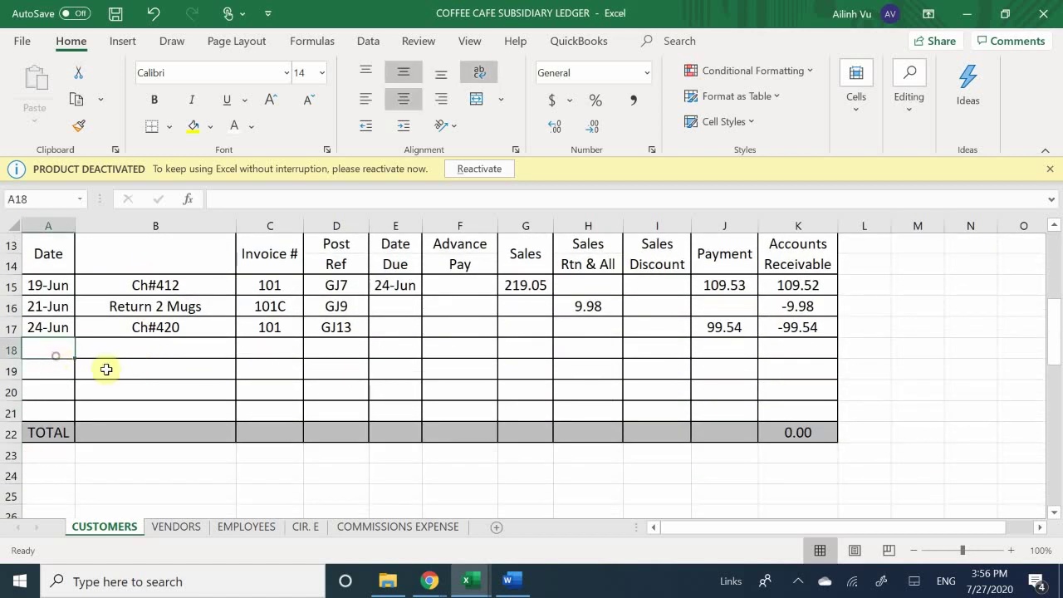
pyautogui.write('6/24')
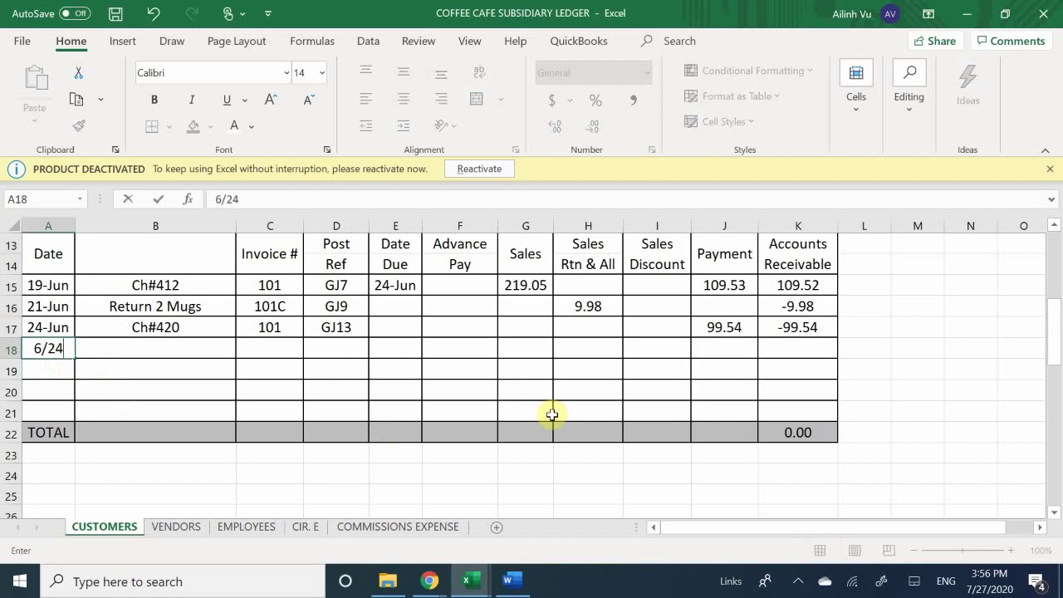
pyautogui.press('Return')
# Enter the payment terms "1%, 15, net30 09 JUL" as the note on the new 24 June customer line in B18
pyautogui.press('Up')
pyautogui.press('Right')
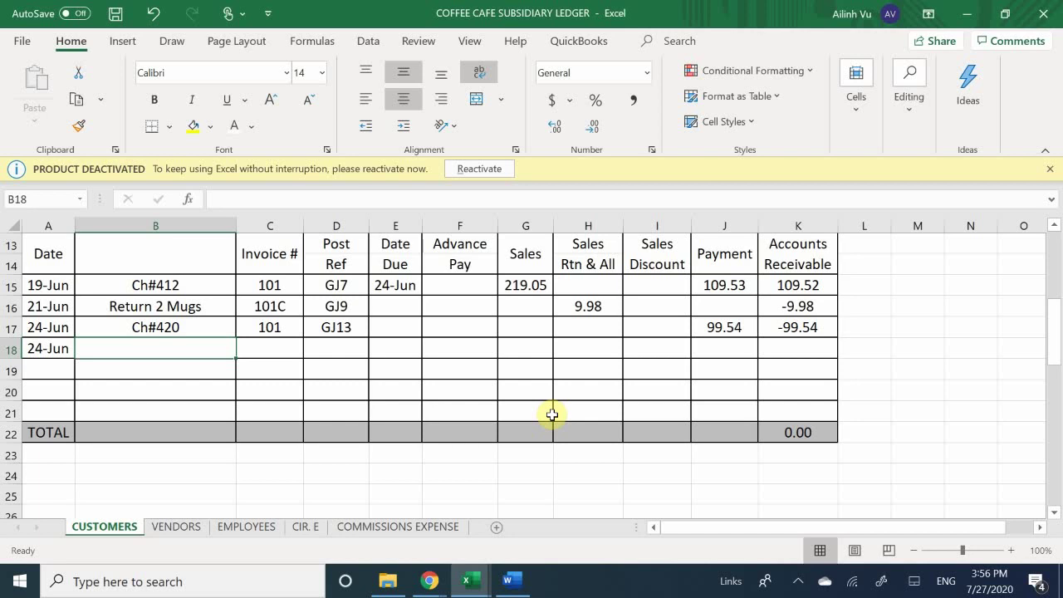
pyautogui.write('1')
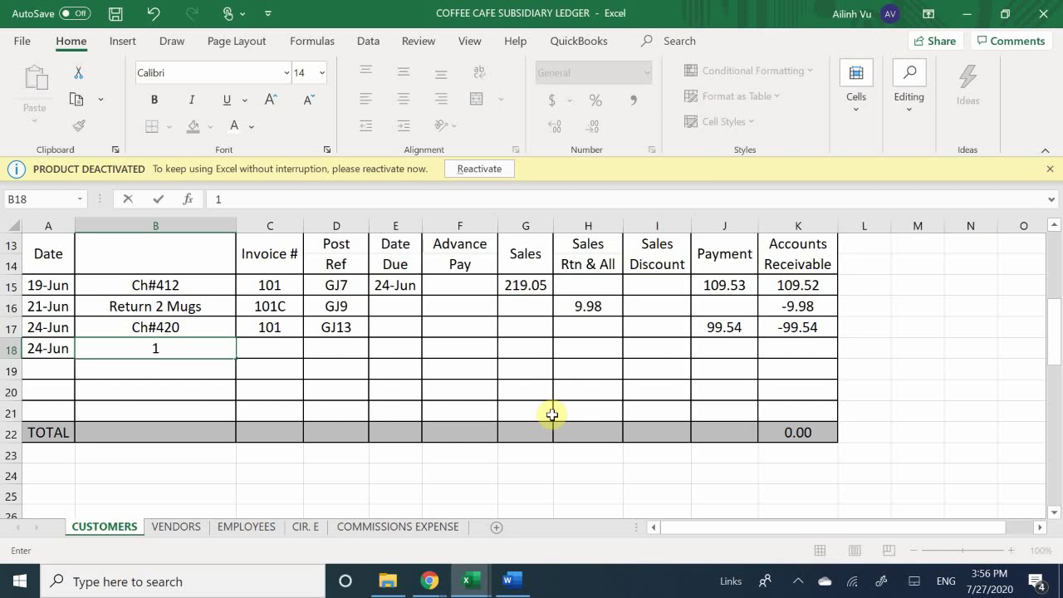
pyautogui.write('5')
pyautogui.press('BackSpace')
pyautogui.write('%, 15, net30')
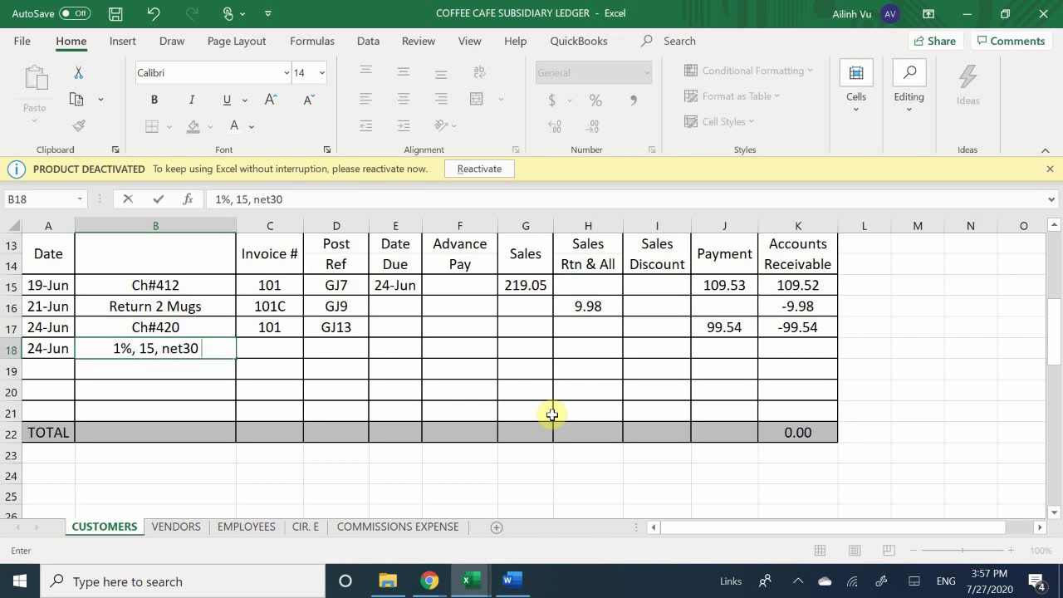
pyautogui.write('09')
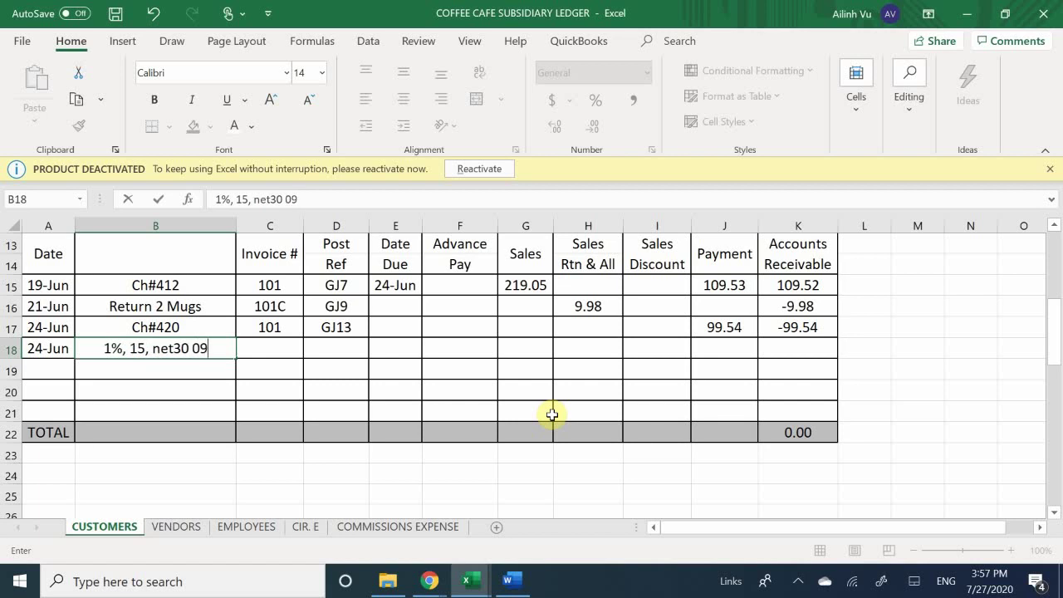
pyautogui.write(' JUL')
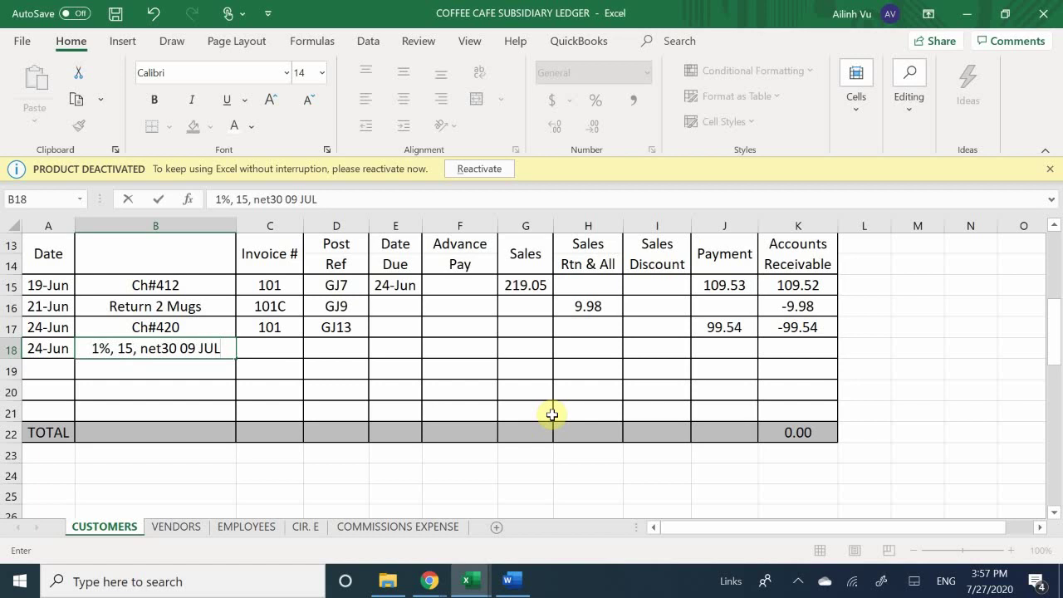
# Enter invoice number 106 and post reference GJ13 on the customer account's row 18
pyautogui.press('Tab')
pyautogui.write('106')
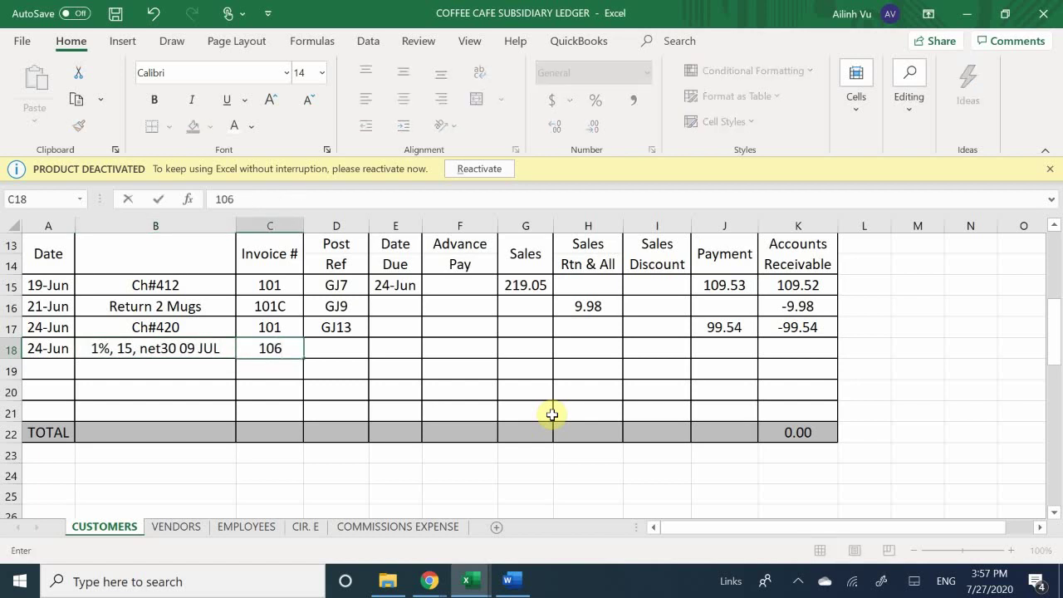
pyautogui.press('Tab')
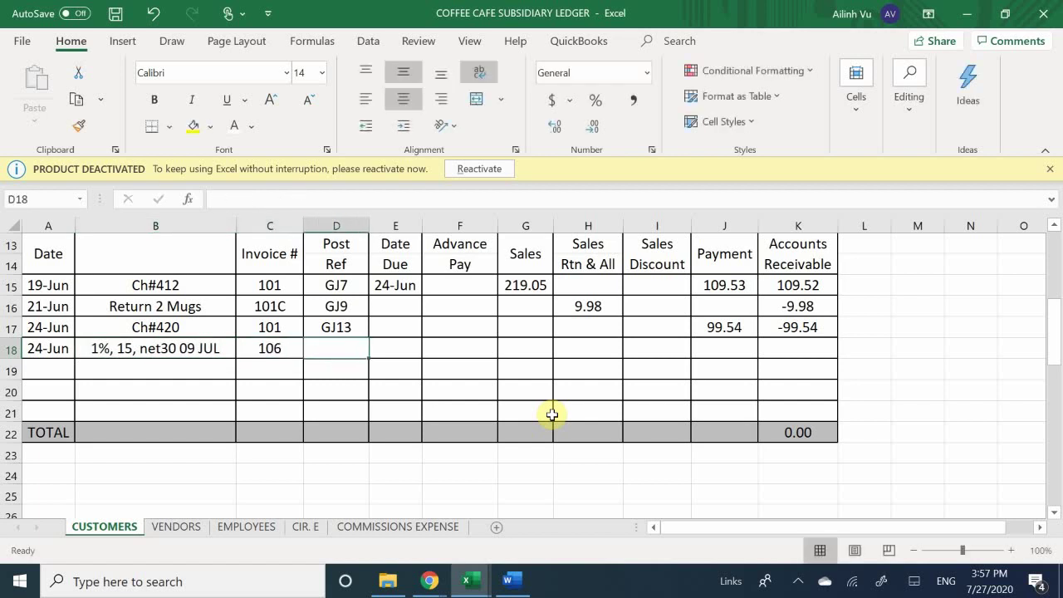
pyautogui.write('GJ13')
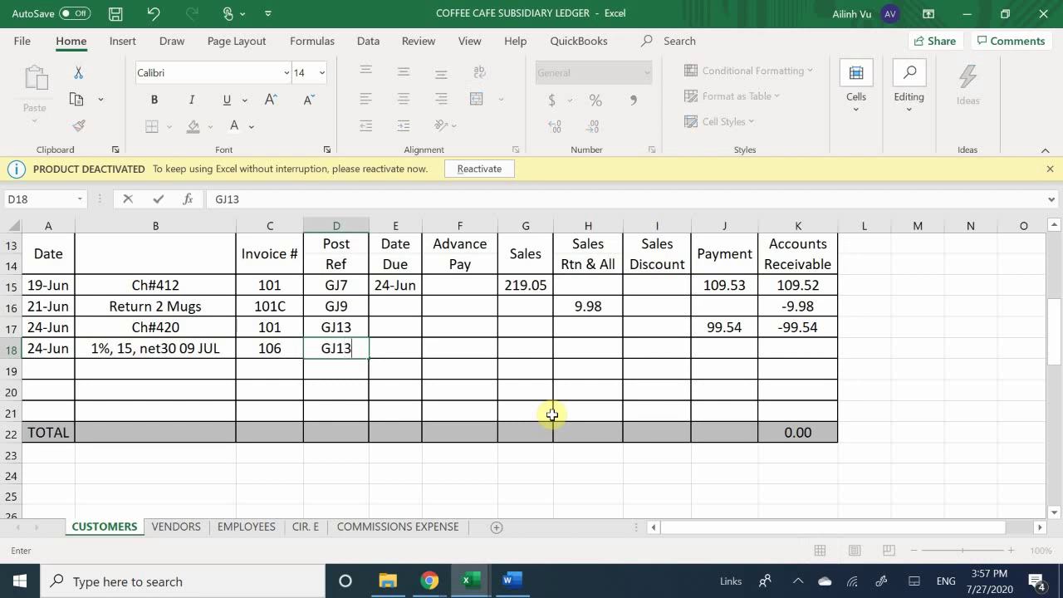
# Set the due date of the invoice 106 line to 7/24 in E18
pyautogui.press('Tab')
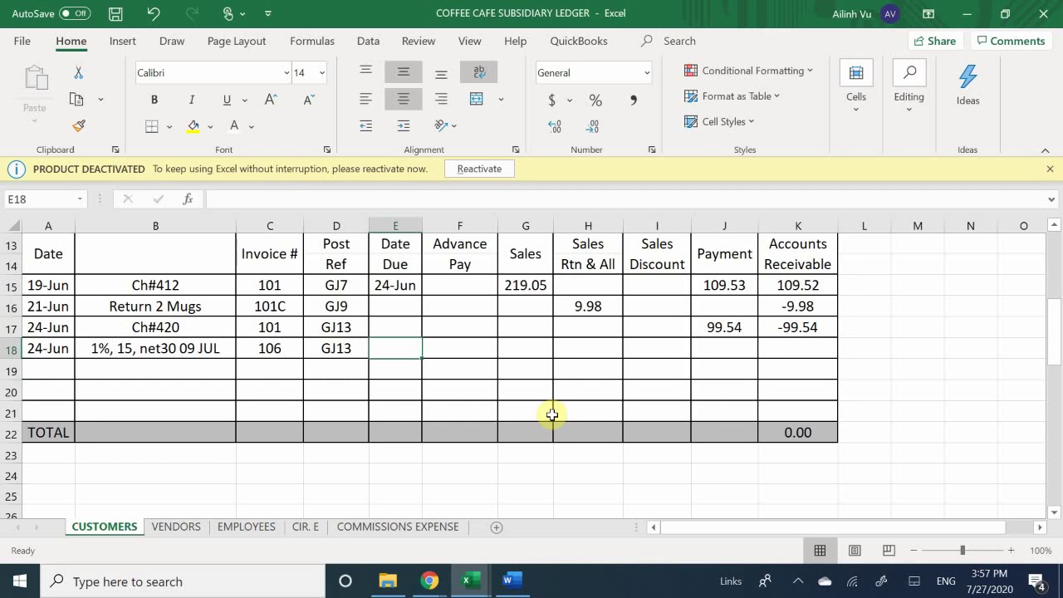
pyautogui.write('7/2')
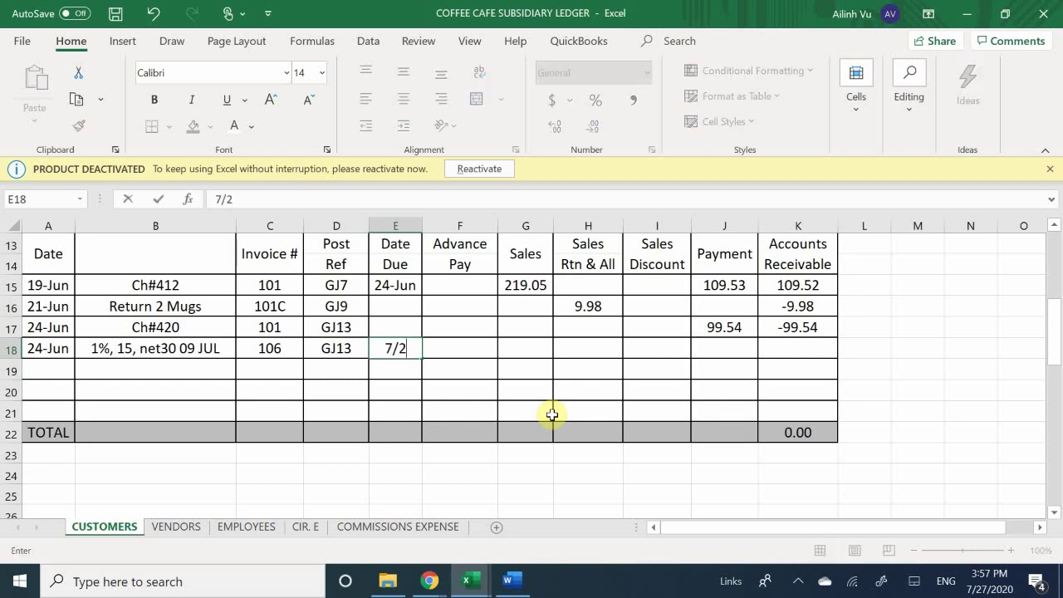
pyautogui.write('4')
pyautogui.press('Return')
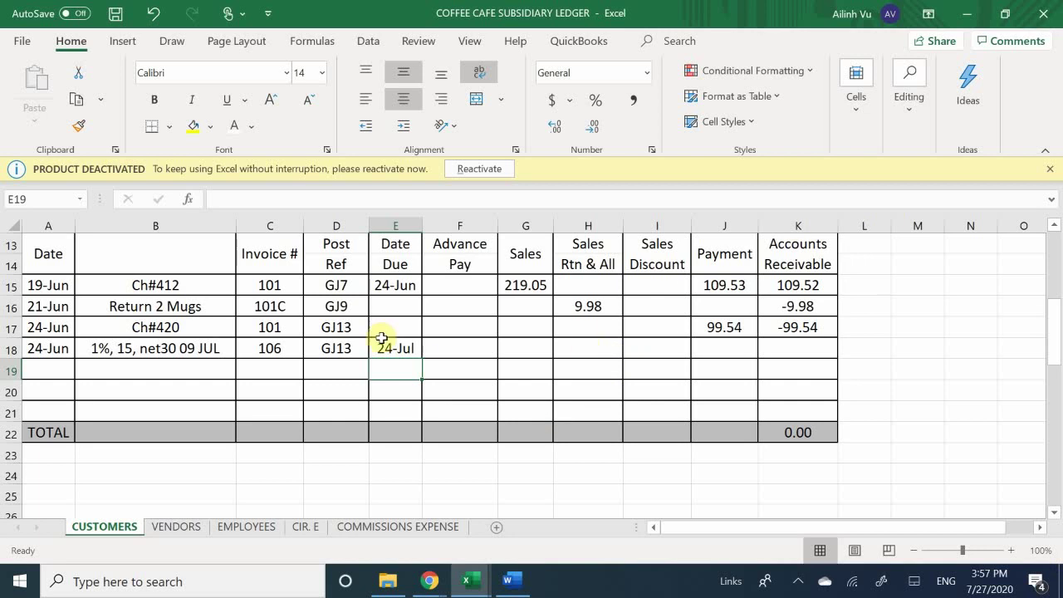
# Enter 265.43 as the sales amount of the invoice 106 line in G18
pyautogui.click(521, 344)
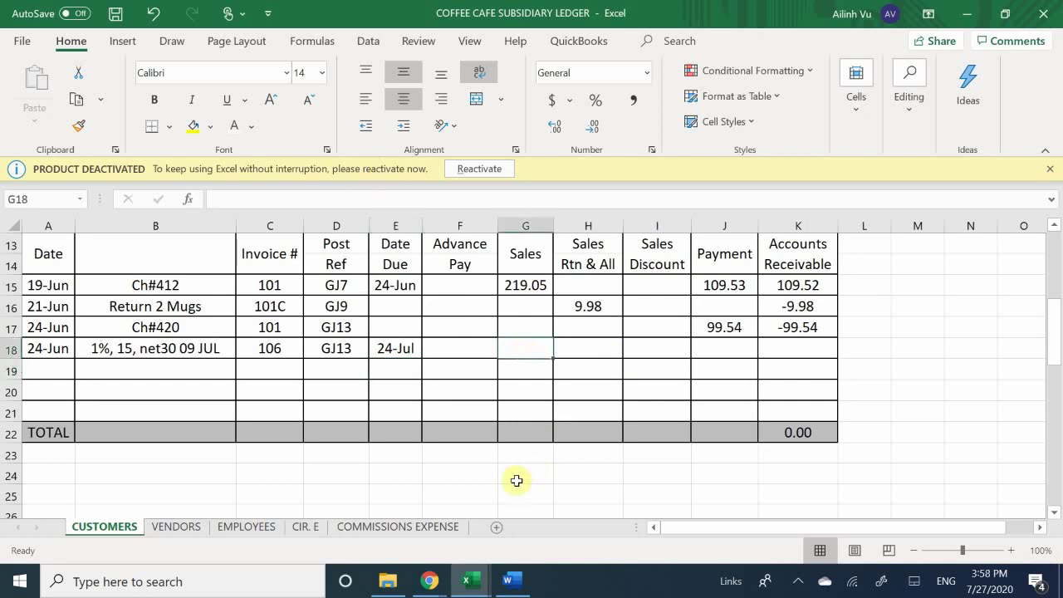
pyautogui.write('265')
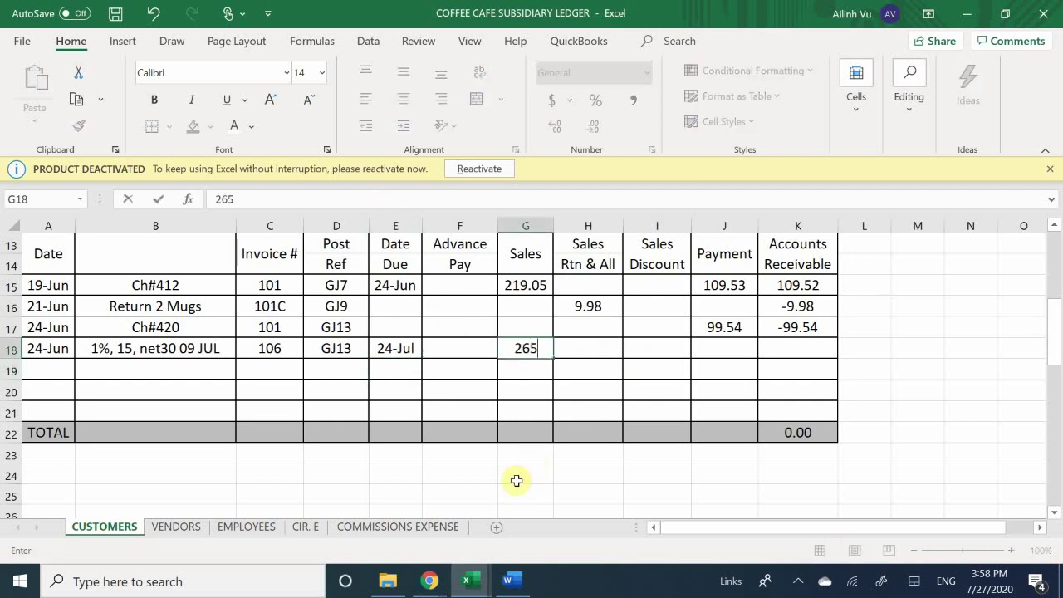
pyautogui.write('.43')
pyautogui.press('Tab')
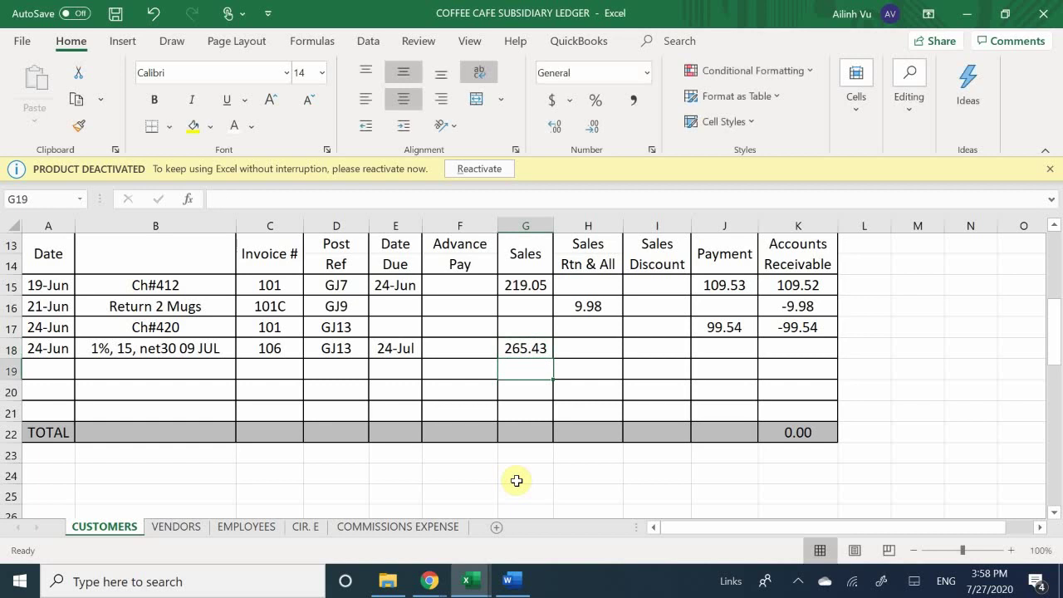
# Copy the Accounts Receivable formula from K17 down to K18 for the invoice 106 line
pyautogui.press('Tab')
pyautogui.press('Tab')
pyautogui.press('Tab')
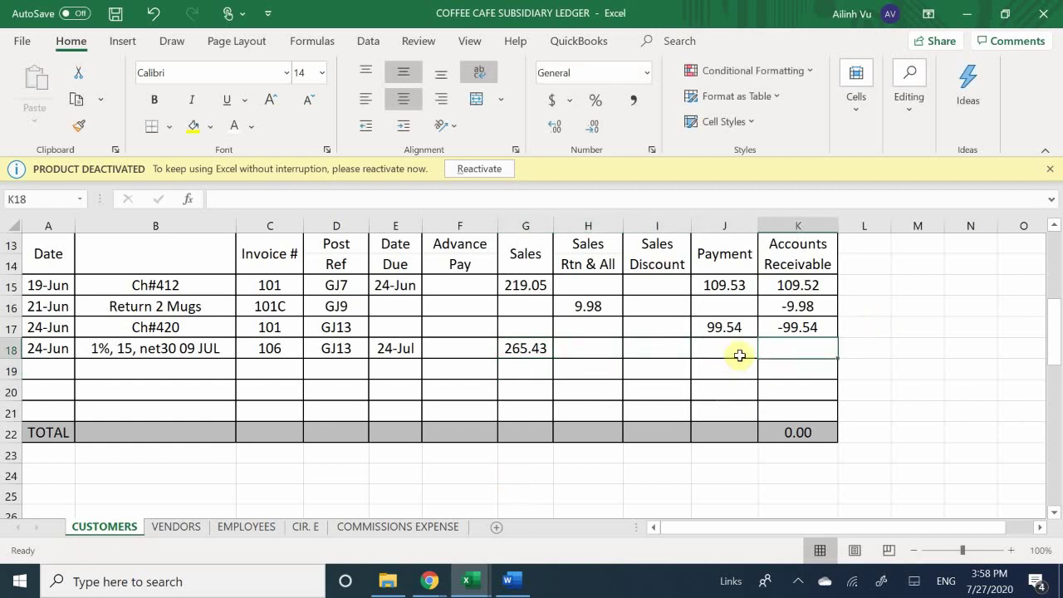
pyautogui.click(807, 327)
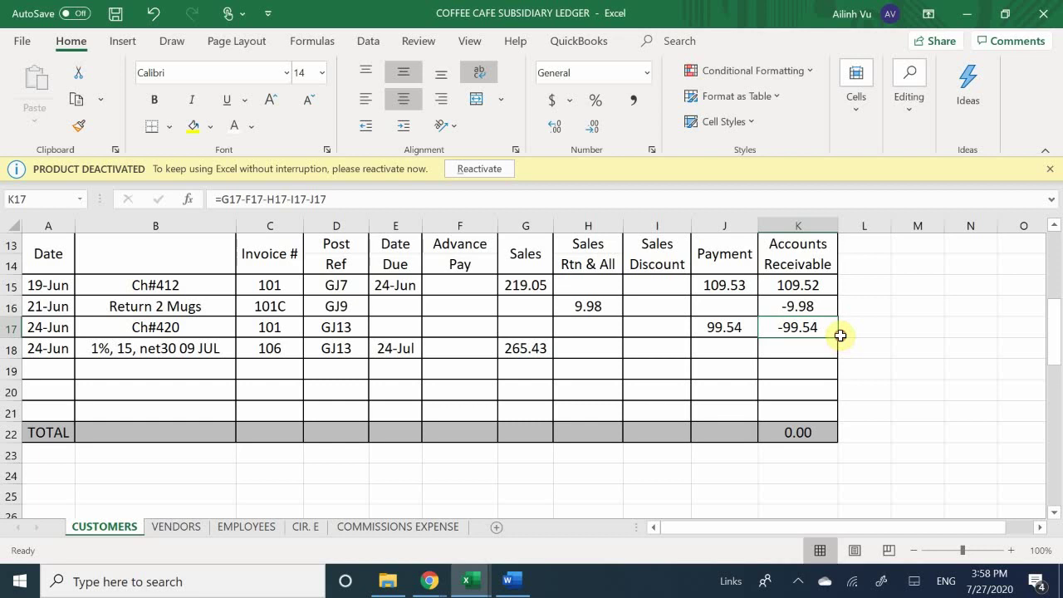
pyautogui.click(840, 335)
pyautogui.click(819, 330)
pyautogui.moveTo(838, 336); pyautogui.dragTo(836, 363)
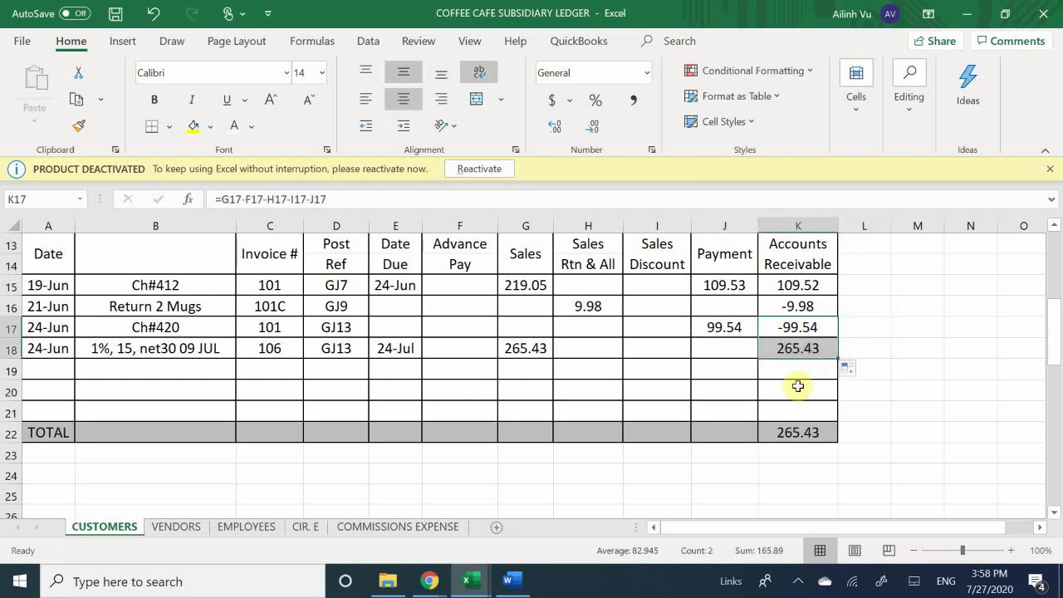
pyautogui.click(908, 323)
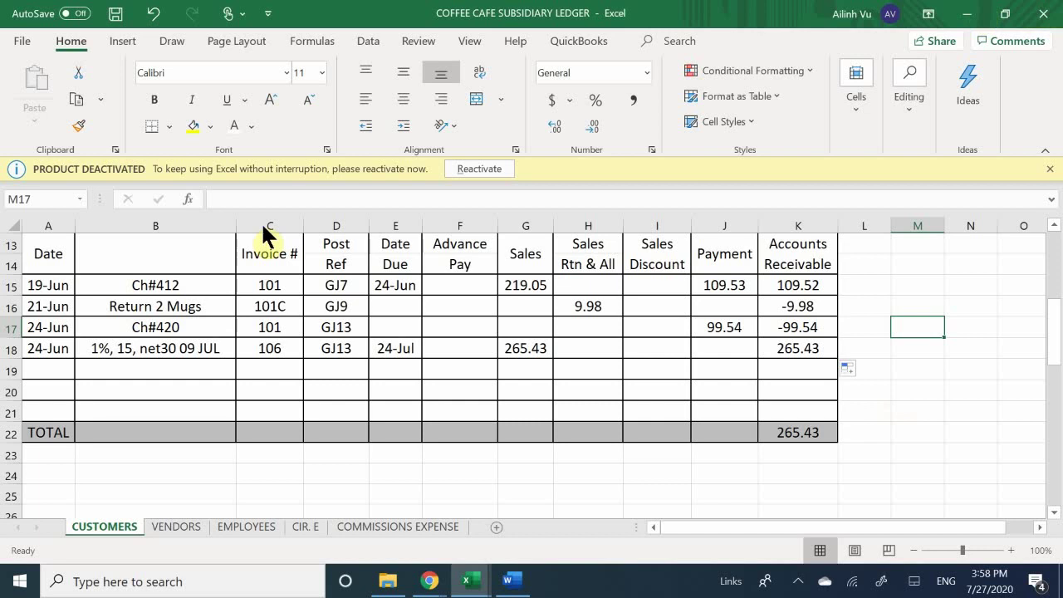
# Enter 6/24 as the date of the invoice 106 line in A10 on the COMMISSIONS EXPENSE sheet
pyautogui.click(363, 525)
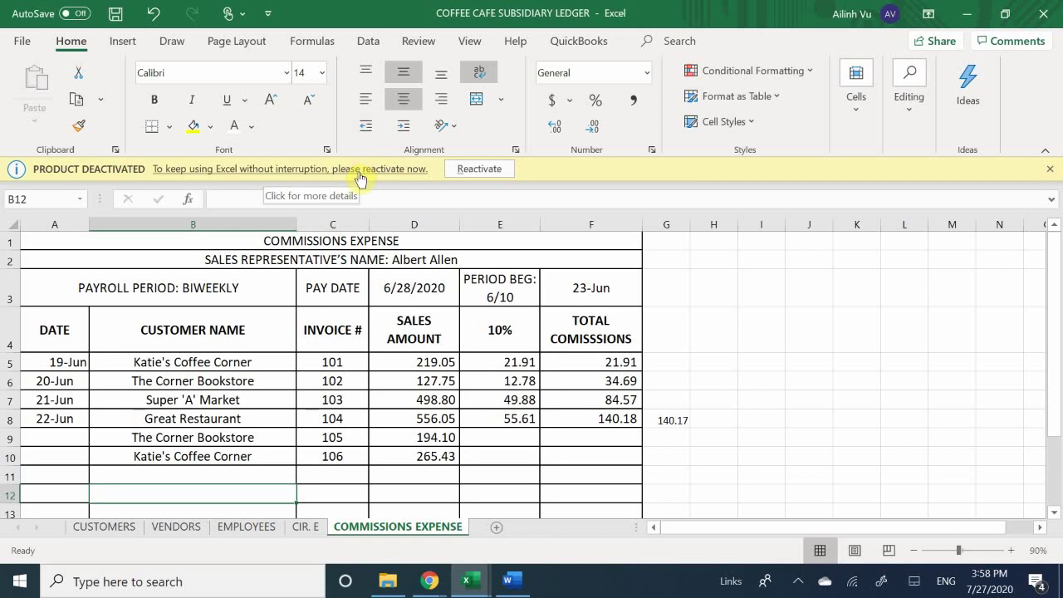
pyautogui.scroll(-1, 134, 365)
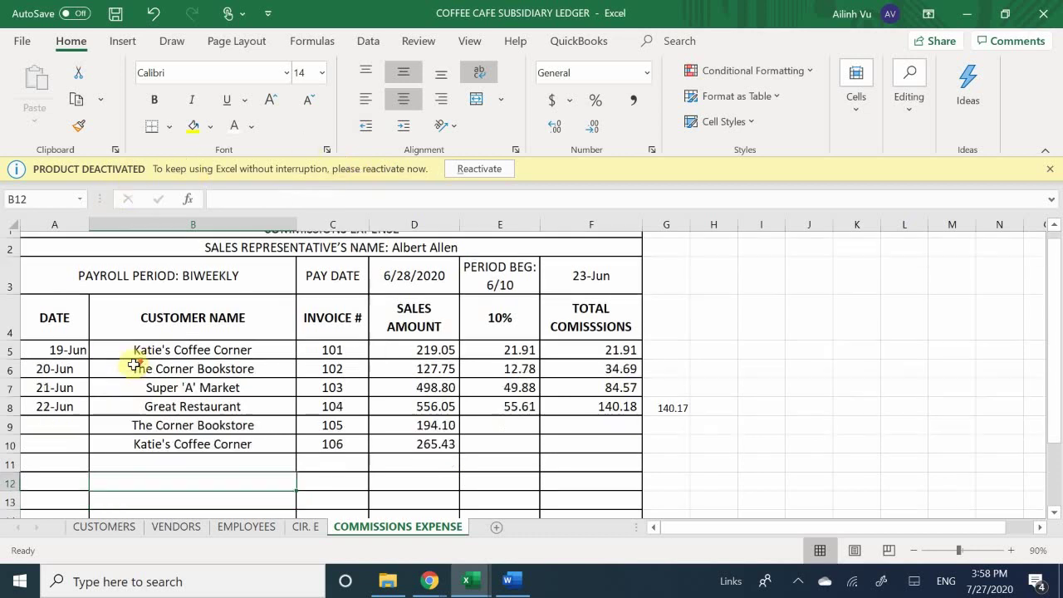
pyautogui.scroll(-1, 134, 366)
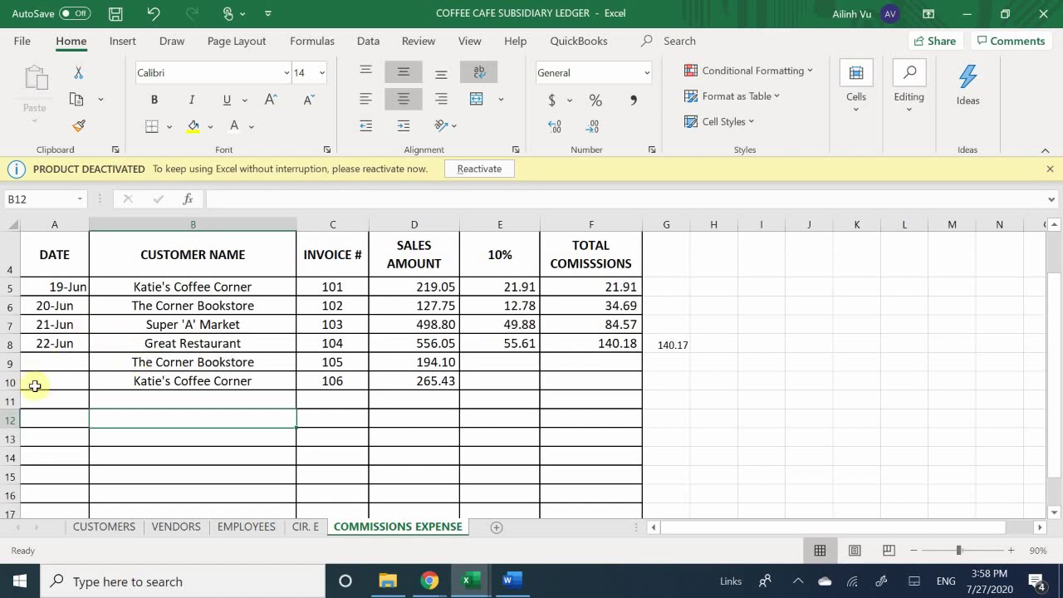
pyautogui.click(65, 386)
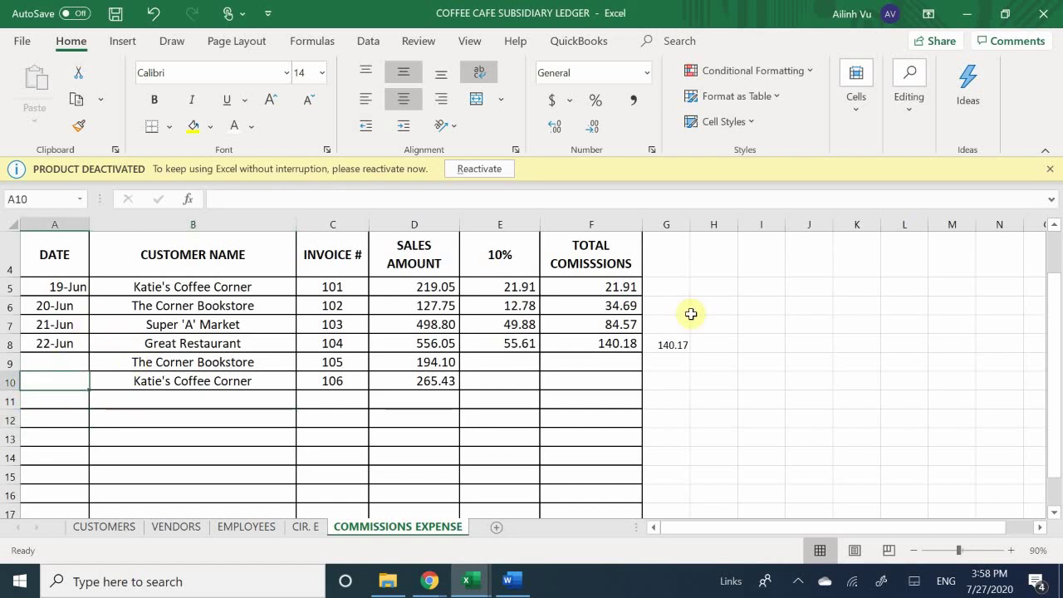
pyautogui.write('6/')
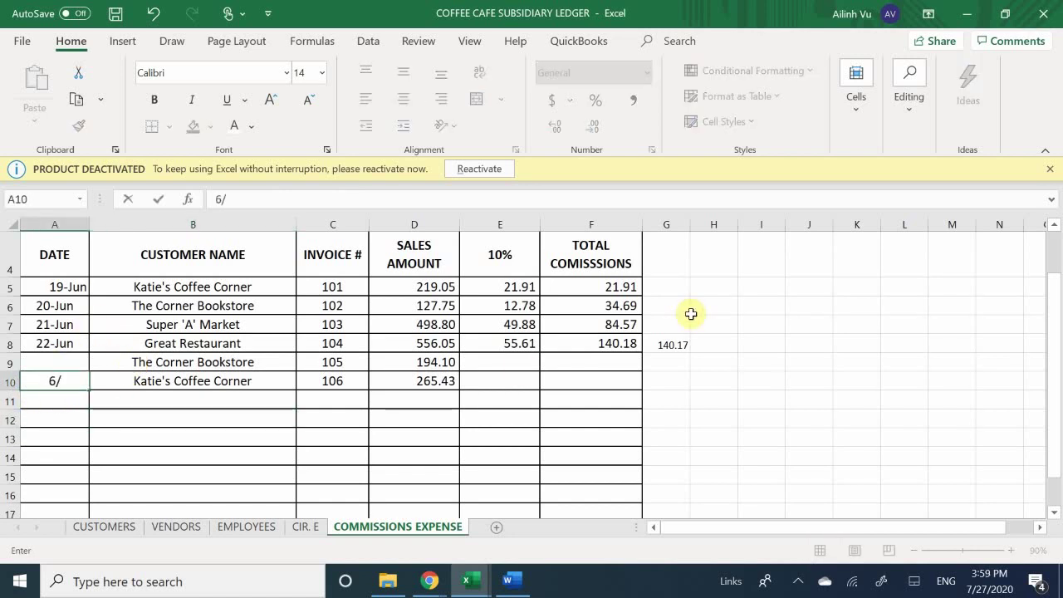
pyautogui.write('24')
pyautogui.press('Return')
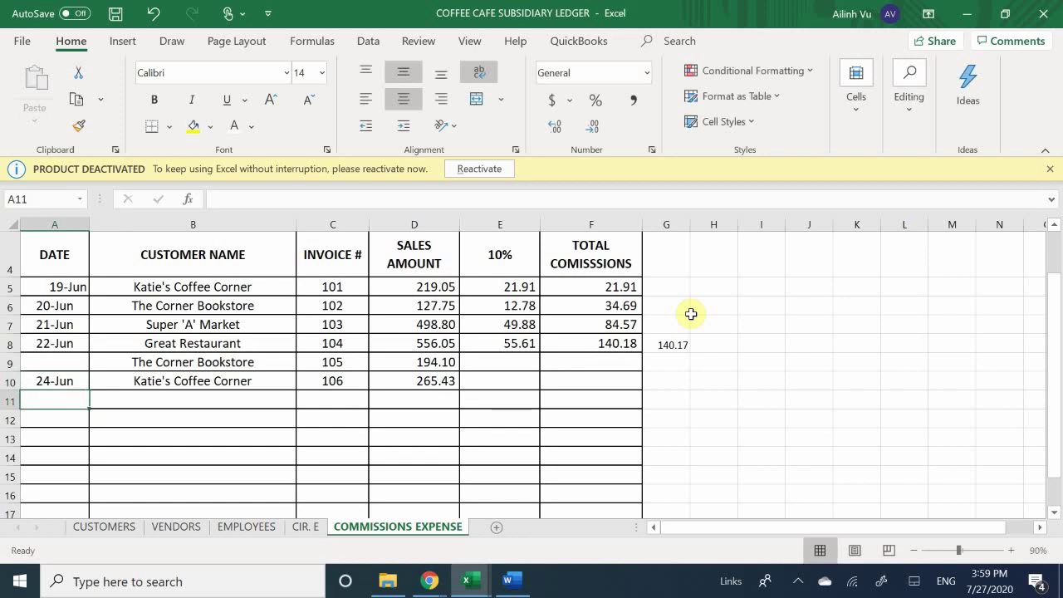
# Replace the SUM formula in G8, beside the invoice 104 line, with =F8
pyautogui.press('Up')
pyautogui.press('Right')
pyautogui.press('Right')
pyautogui.press('Right')
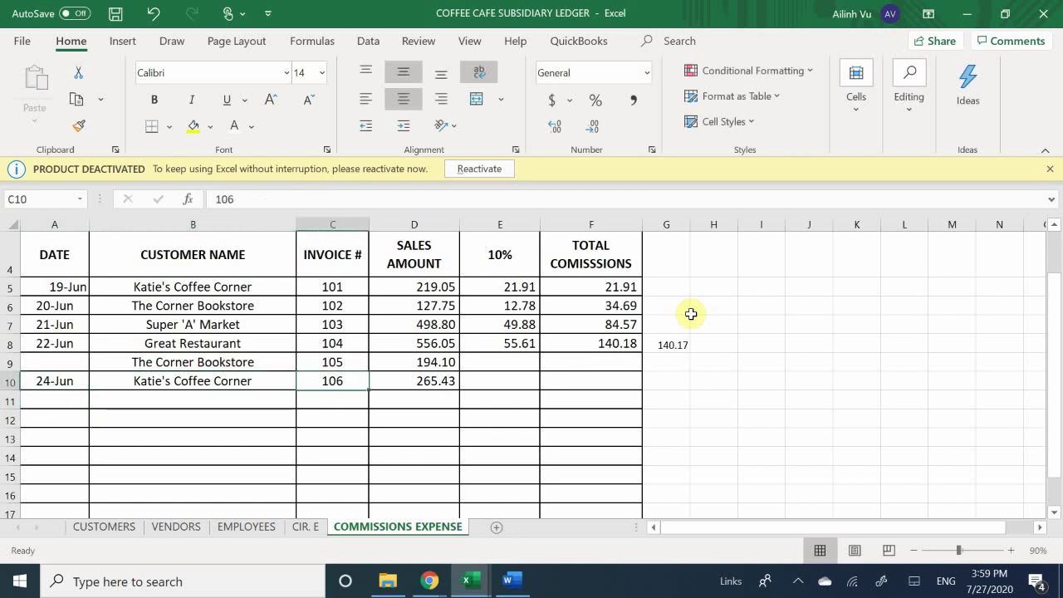
pyautogui.press('Right')
pyautogui.press('Right')
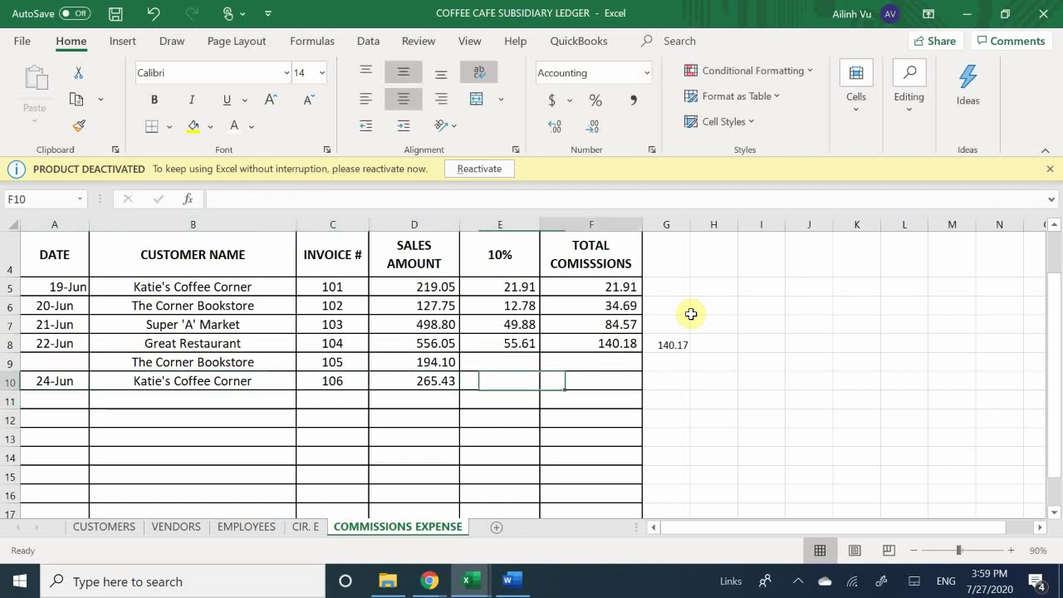
pyautogui.press('Right')
pyautogui.press('Right')
pyautogui.press('Up')
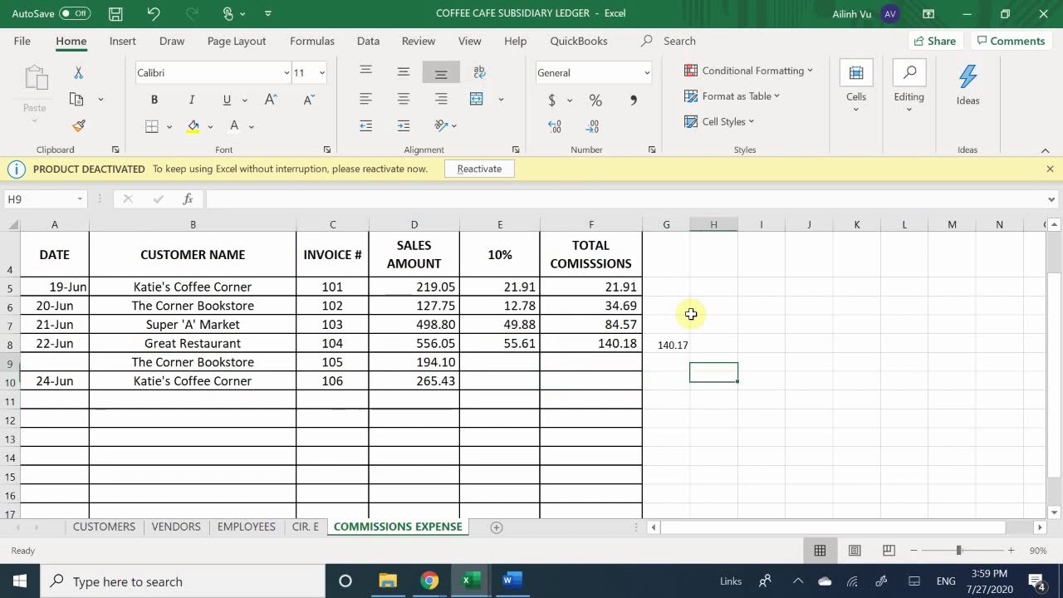
pyautogui.press('Up')
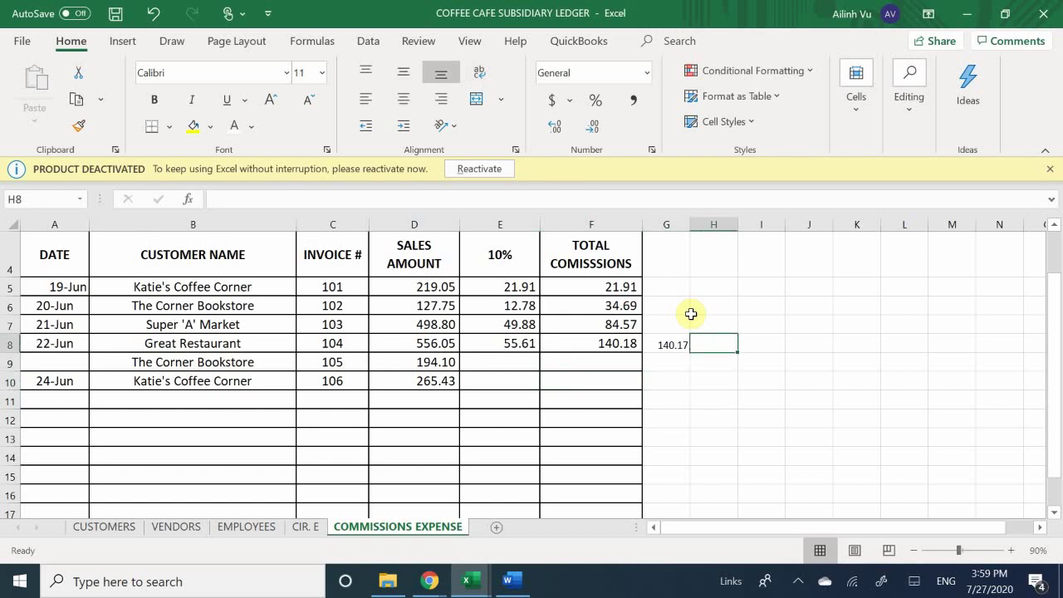
pyautogui.press('Left')
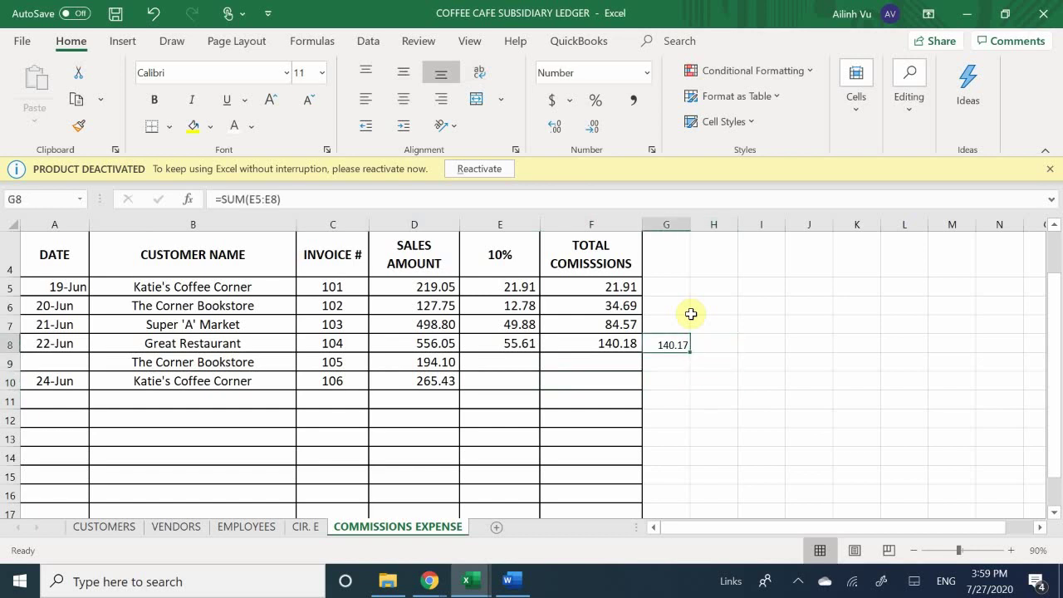
pyautogui.press('F2')
pyautogui.press('BackSpace')
pyautogui.press('BackSpace')
pyautogui.press('BackSpace')
pyautogui.press('BackSpace')
pyautogui.press('BackSpace')
pyautogui.press('BackSpace')
pyautogui.press('BackSpace')
pyautogui.press('BackSpace')
pyautogui.press('BackSpace')
pyautogui.press('BackSpace')
pyautogui.press('BackSpace')
pyautogui.write('=F8')
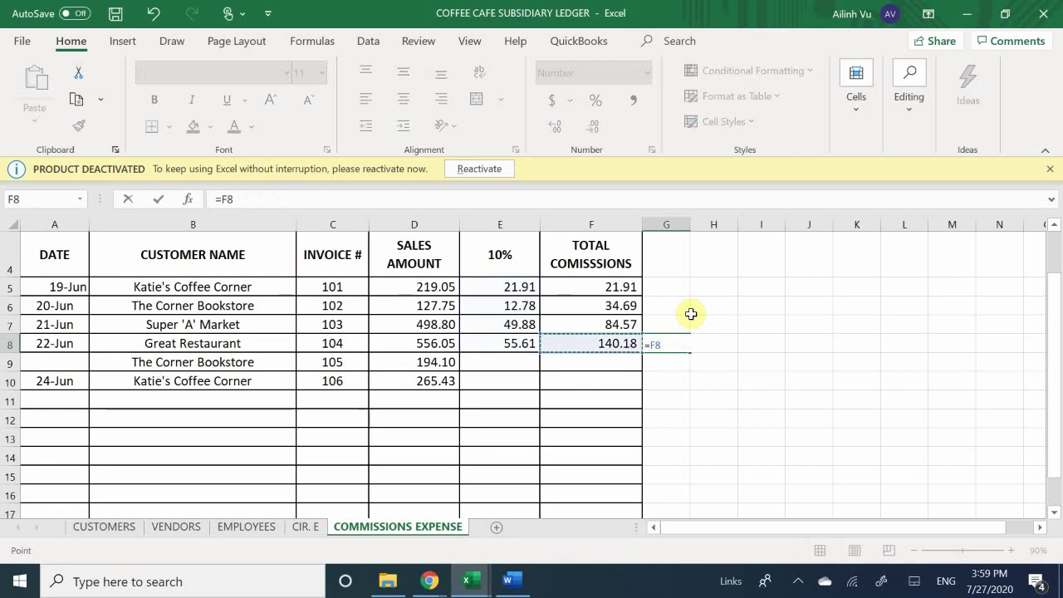
pyautogui.press('Return')
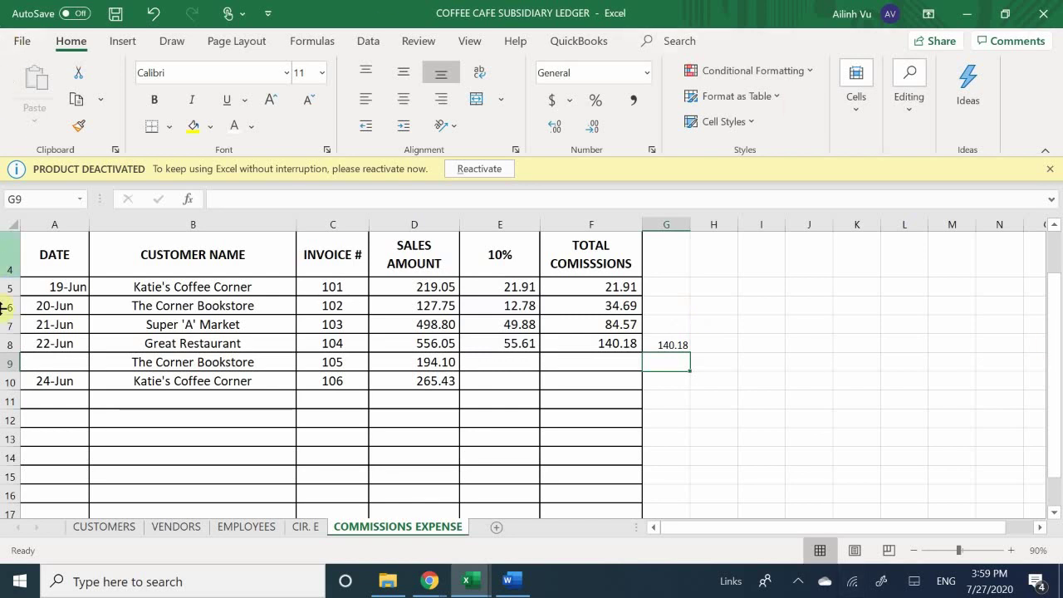
pyautogui.click(12, 361)
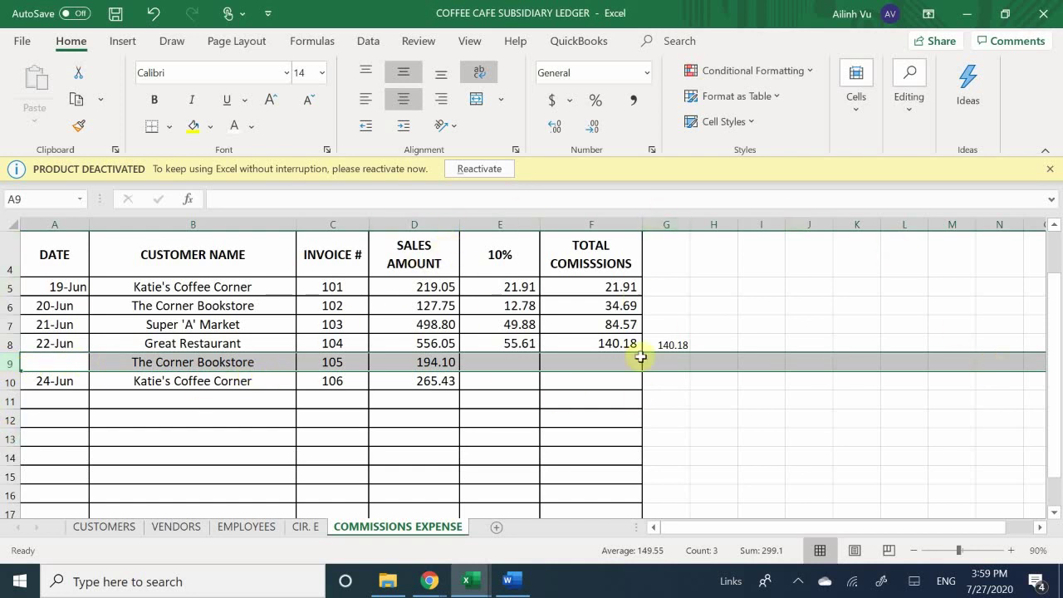
pyautogui.click(673, 341)
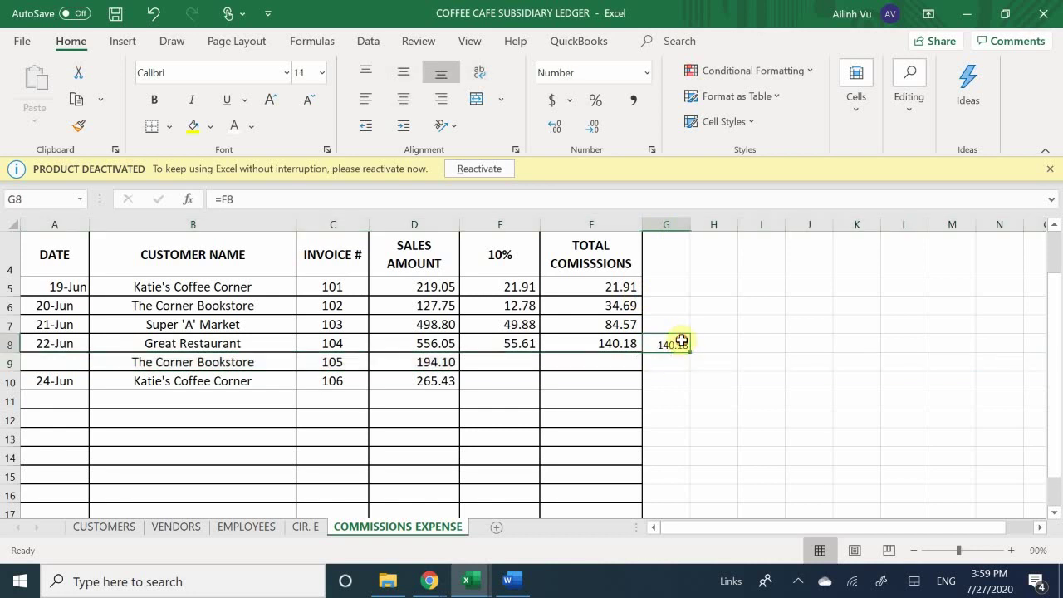
pyautogui.click(686, 396)
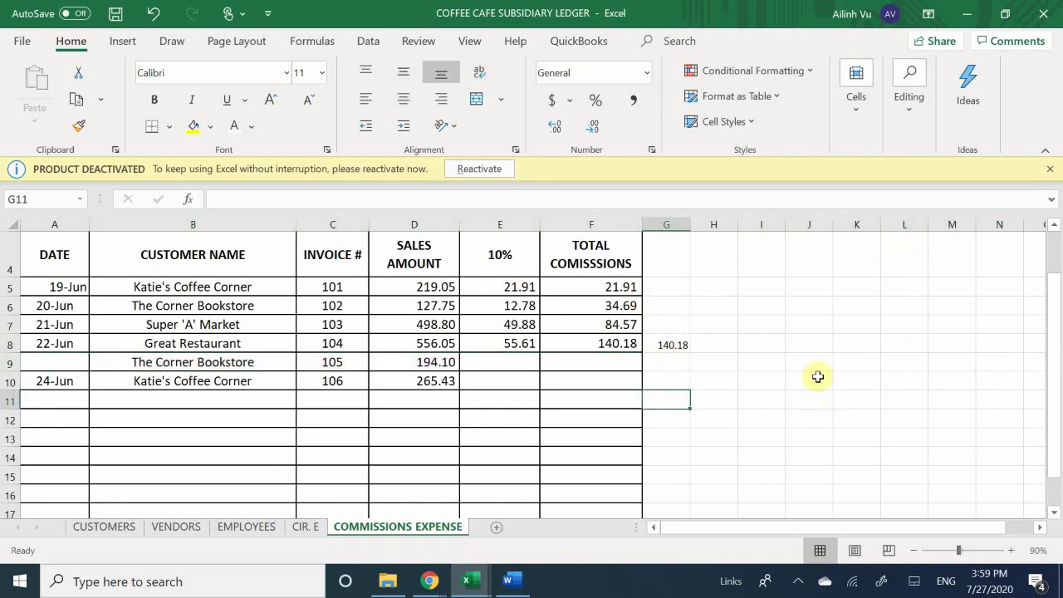
pyautogui.click(680, 345)
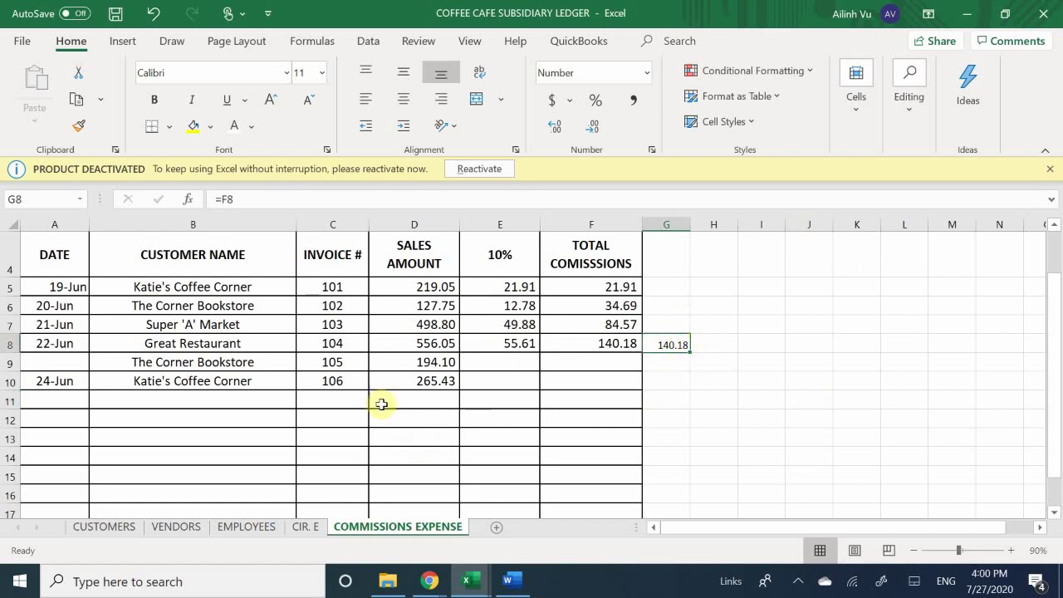
# Calculate the 10% commission on the invoice 106 sale in E10 with the formula =D10*.10
pyautogui.click(485, 384)
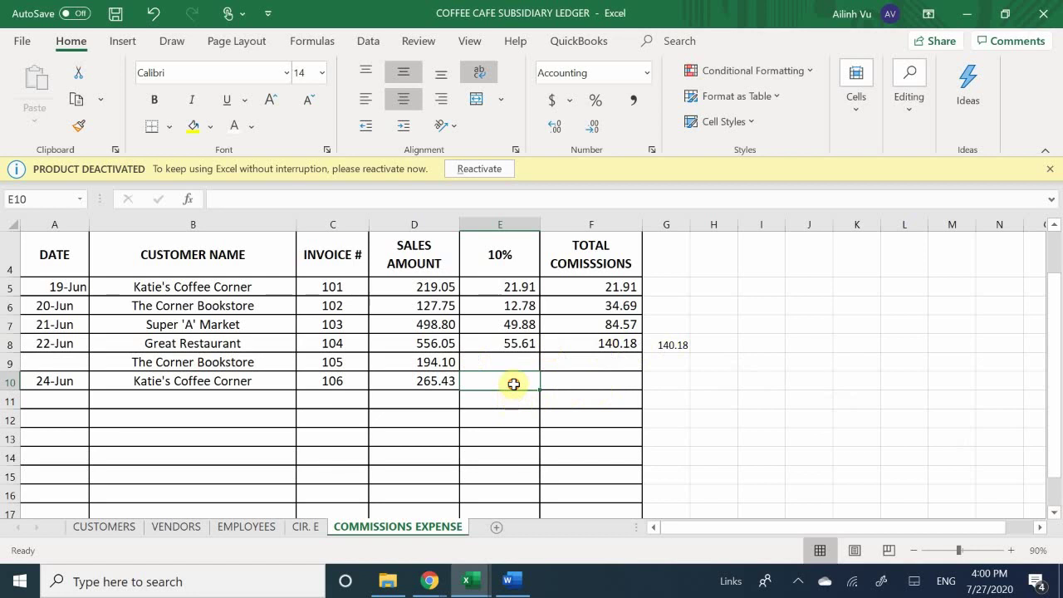
pyautogui.write('=')
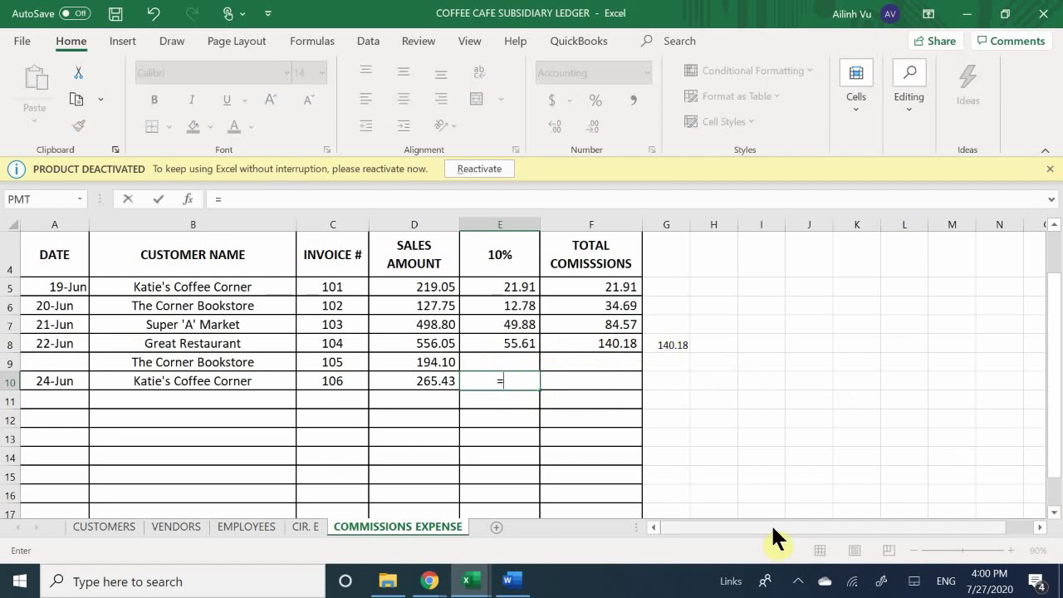
pyautogui.press('Left')
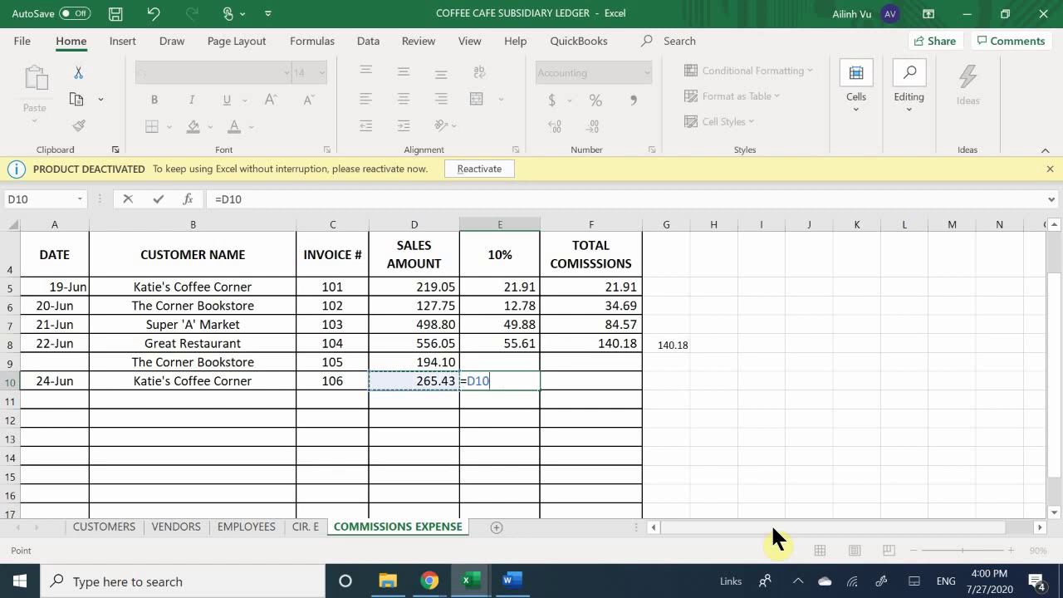
pyautogui.press('BackSpace')
pyautogui.press('BackSpace')
pyautogui.press('BackSpace')
pyautogui.write('riy')
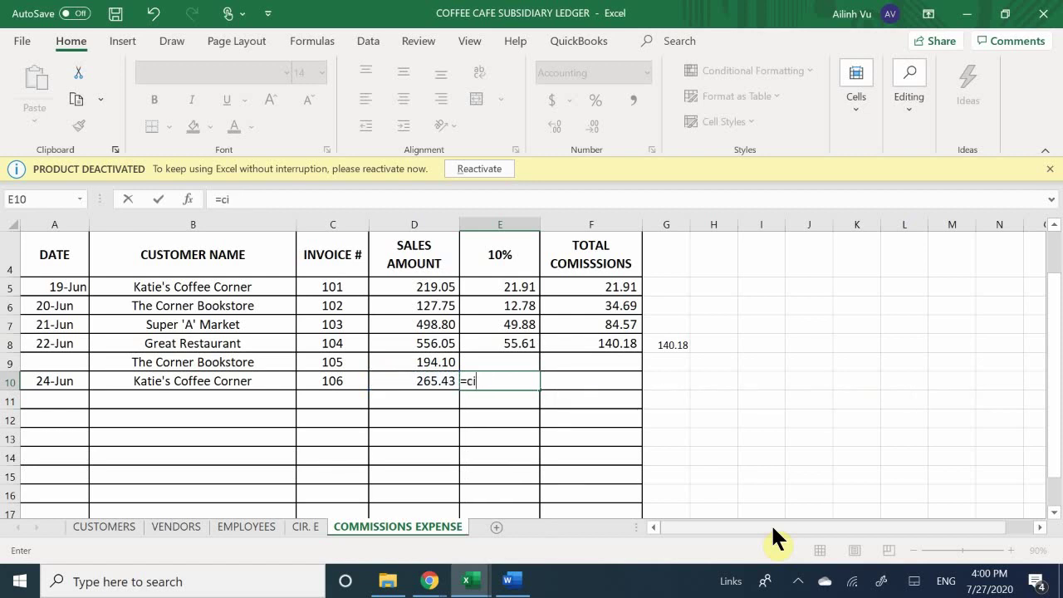
pyautogui.press('BackSpace')
pyautogui.press('BackSpace')
pyautogui.press('BackSpace')
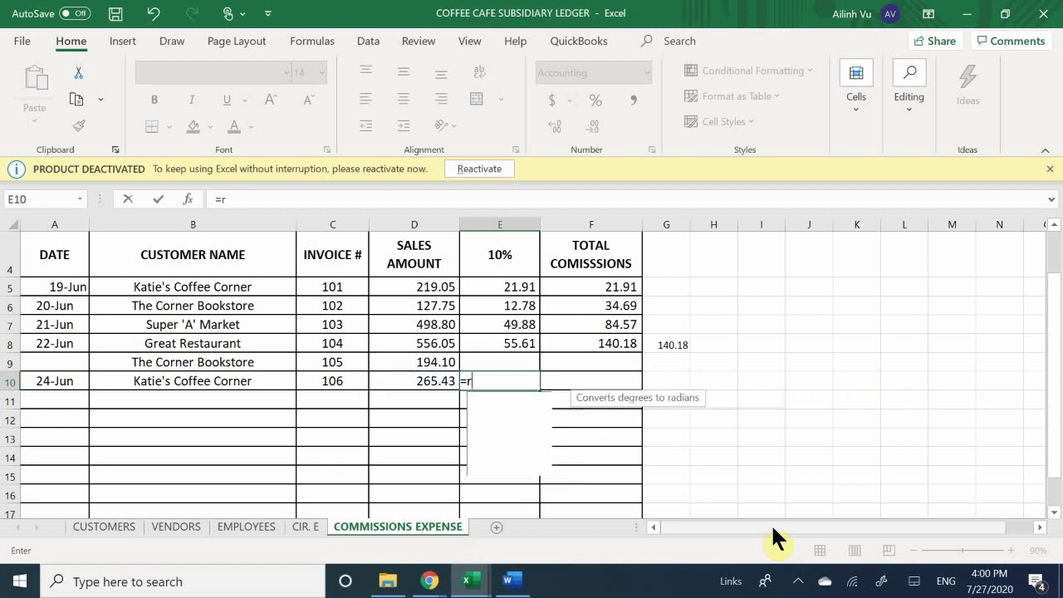
pyautogui.press('Left')
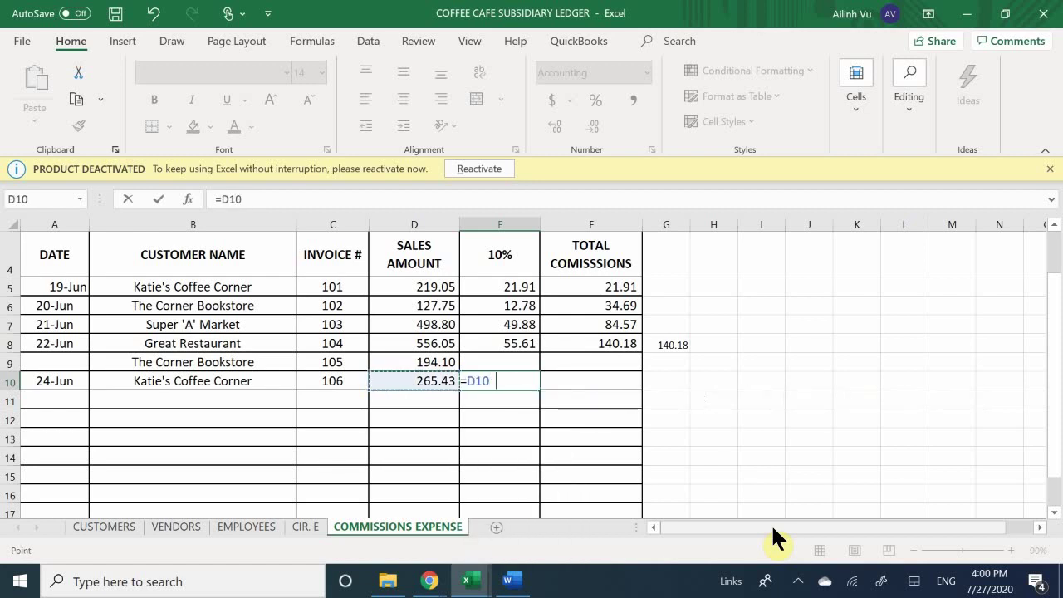
pyautogui.write('*.10')
pyautogui.press('Return')
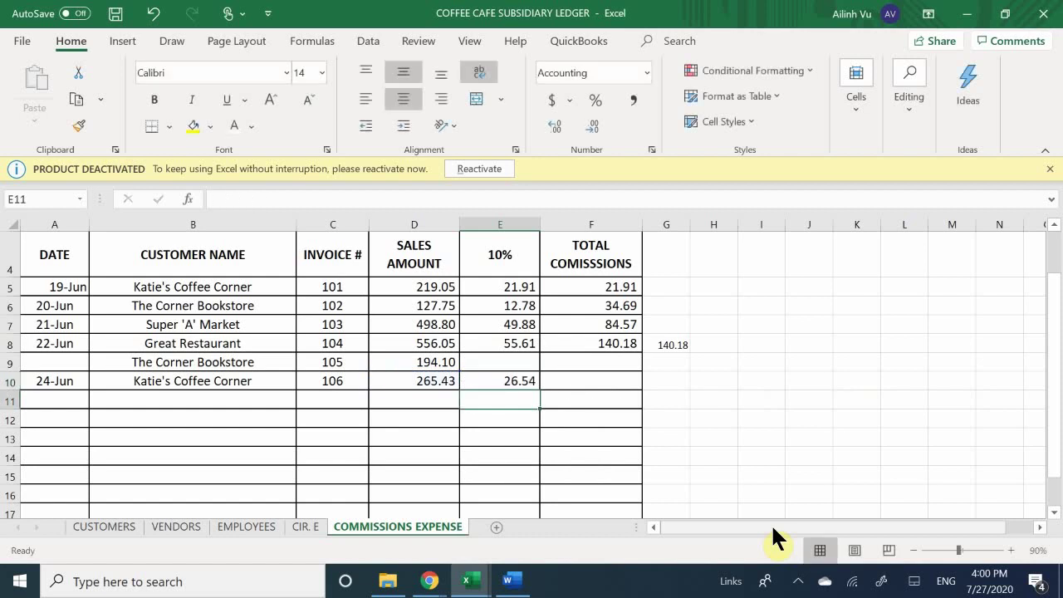
# Enter 26.54 as the total commissions of the invoice 106 line in F10
pyautogui.press('Right')
pyautogui.press('Up')
pyautogui.write('26.54')
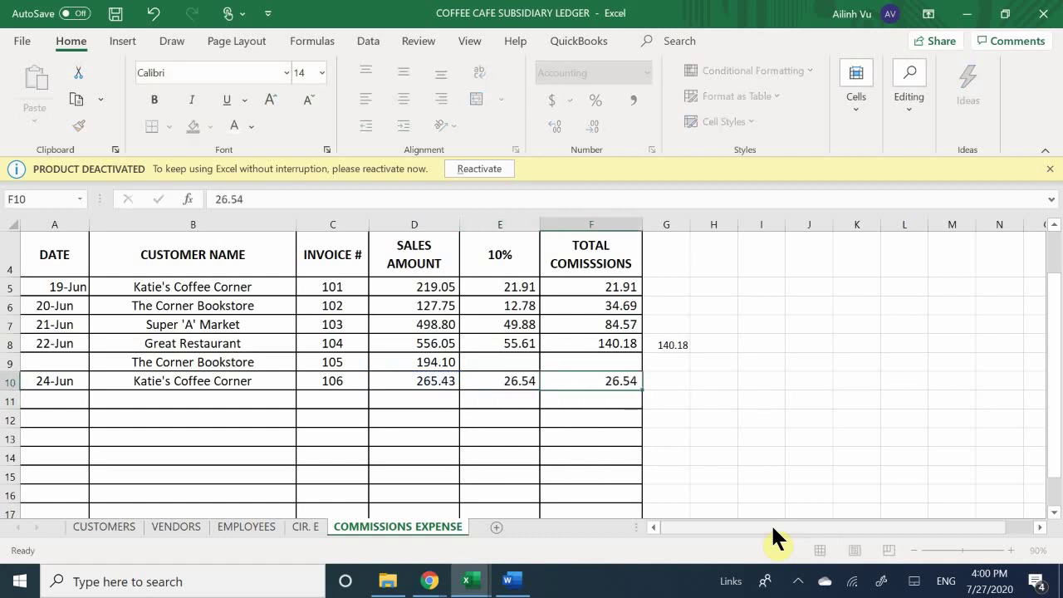
pyautogui.press('Return')
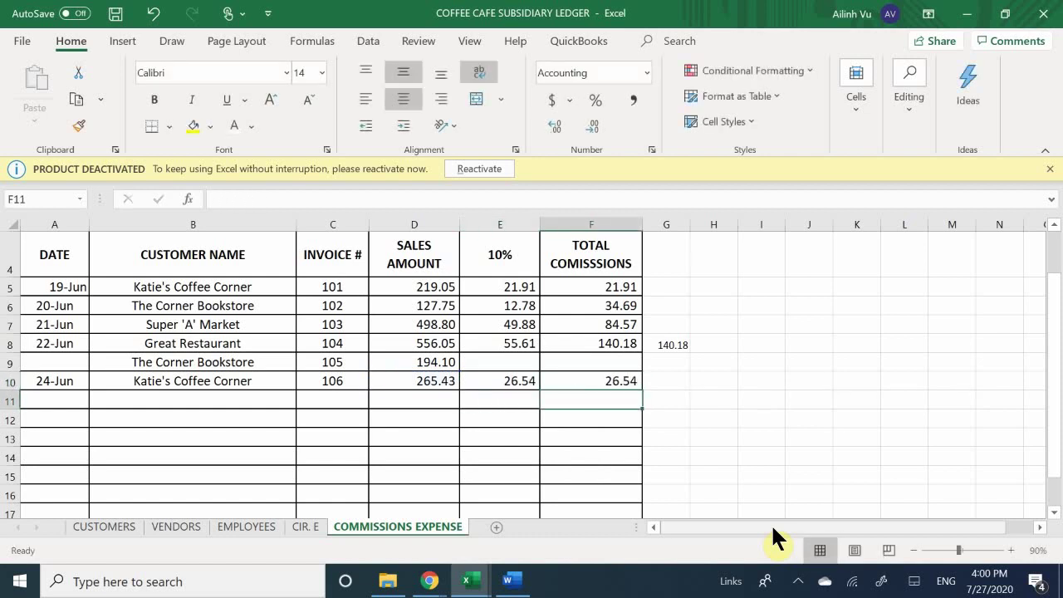
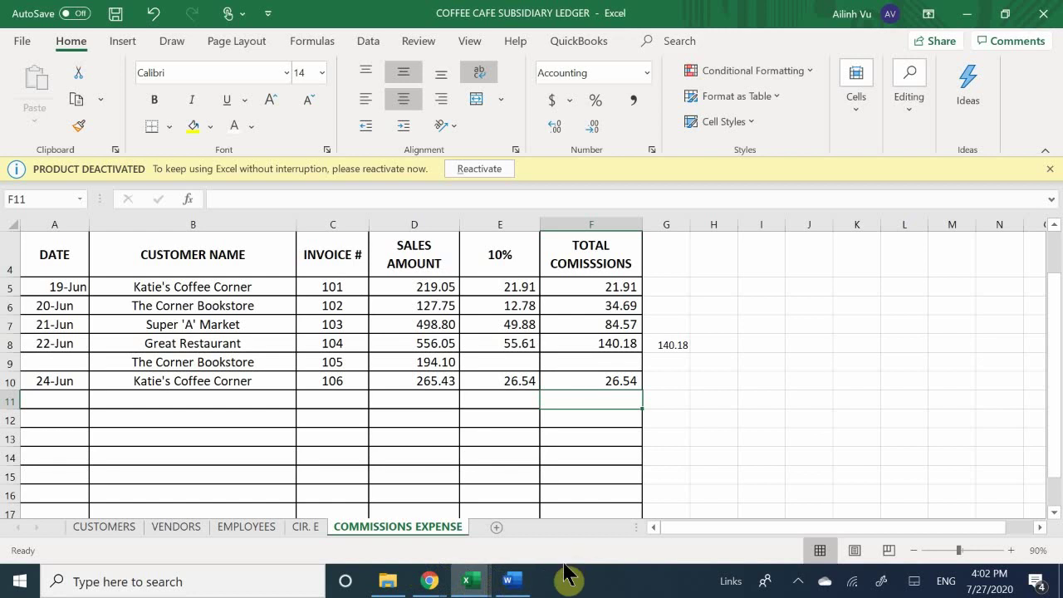
# Bring up the COFFEE CAFE INVENTORY workbook and check the invoice 106 items and quantities in the Word document
pyautogui.moveTo(463, 586)
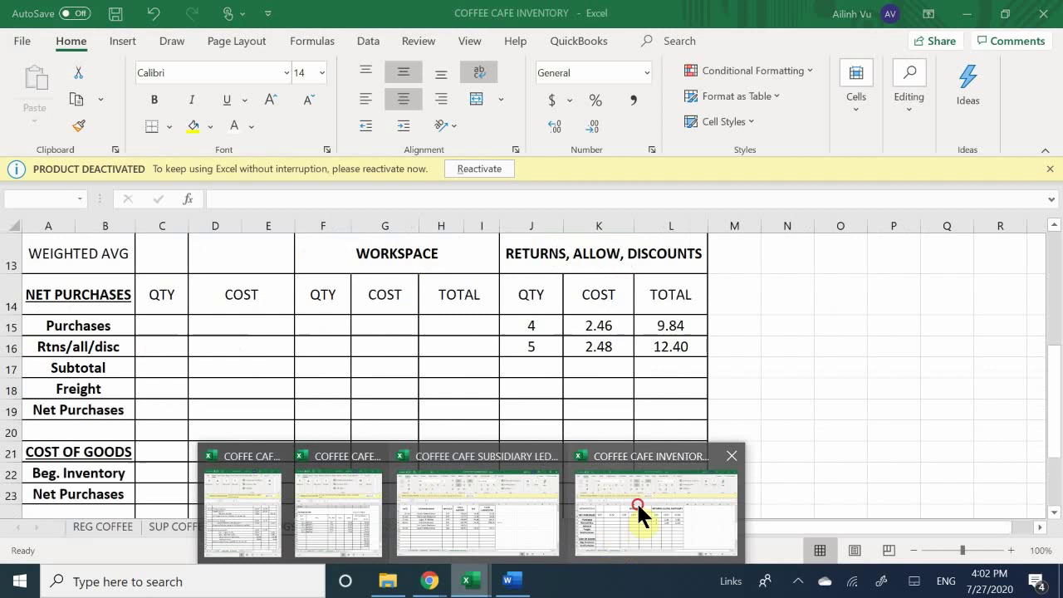
pyautogui.click(638, 507)
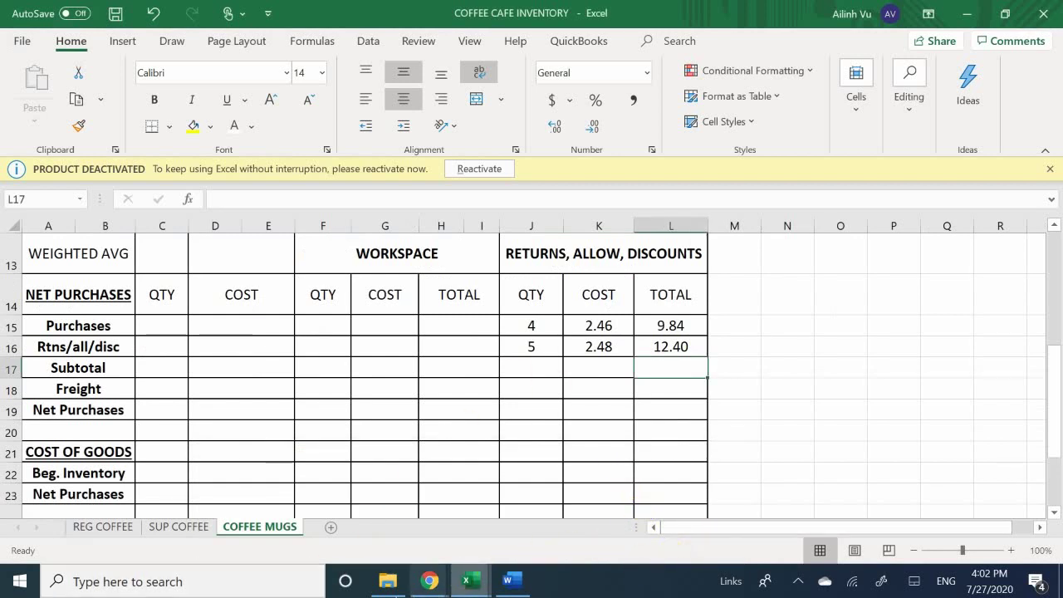
pyautogui.click(510, 580)
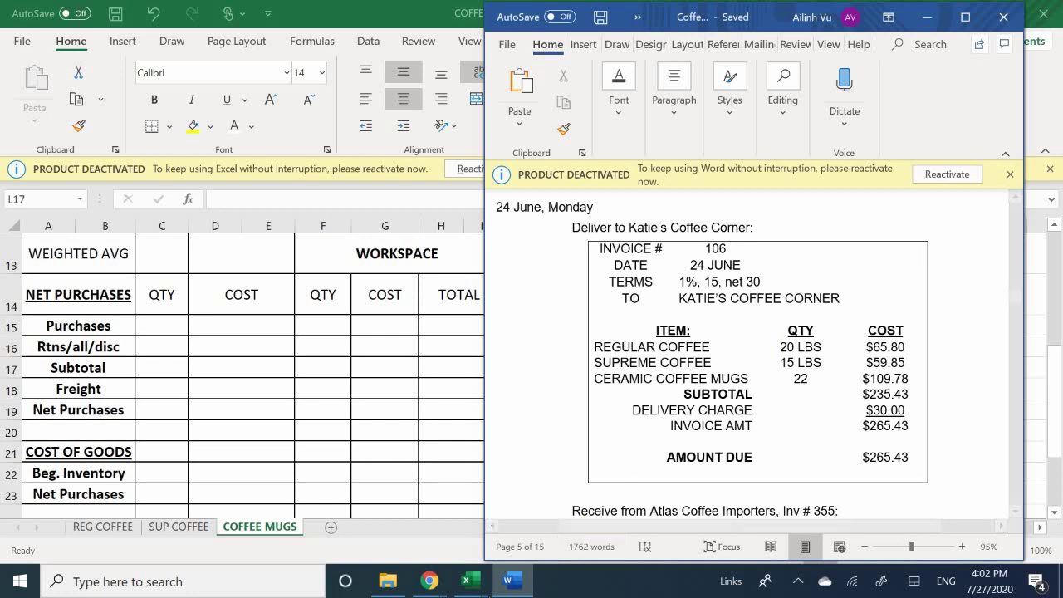
pyautogui.moveTo(468, 592)
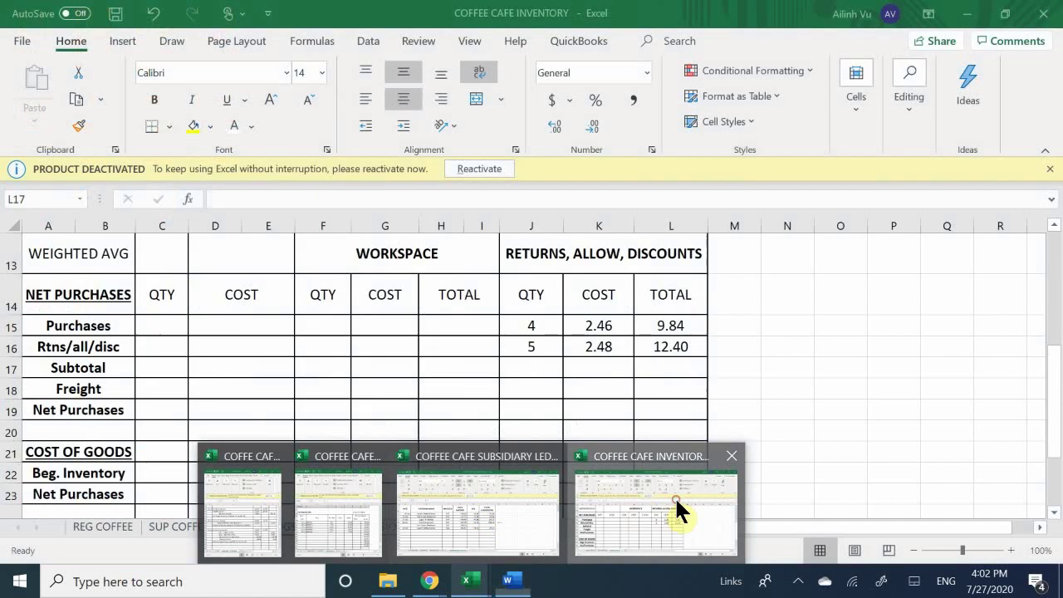
pyautogui.click(676, 505)
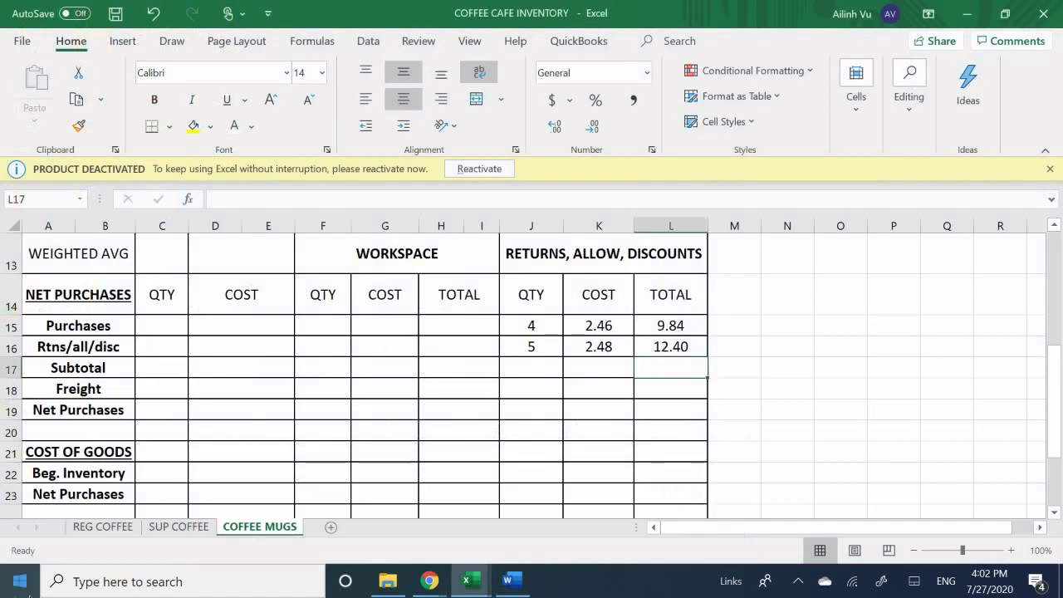
# On the REG COFFEE sheet, enter the date 6/24 in A19 and the quantity sold, 20, in B19
pyautogui.click(102, 528)
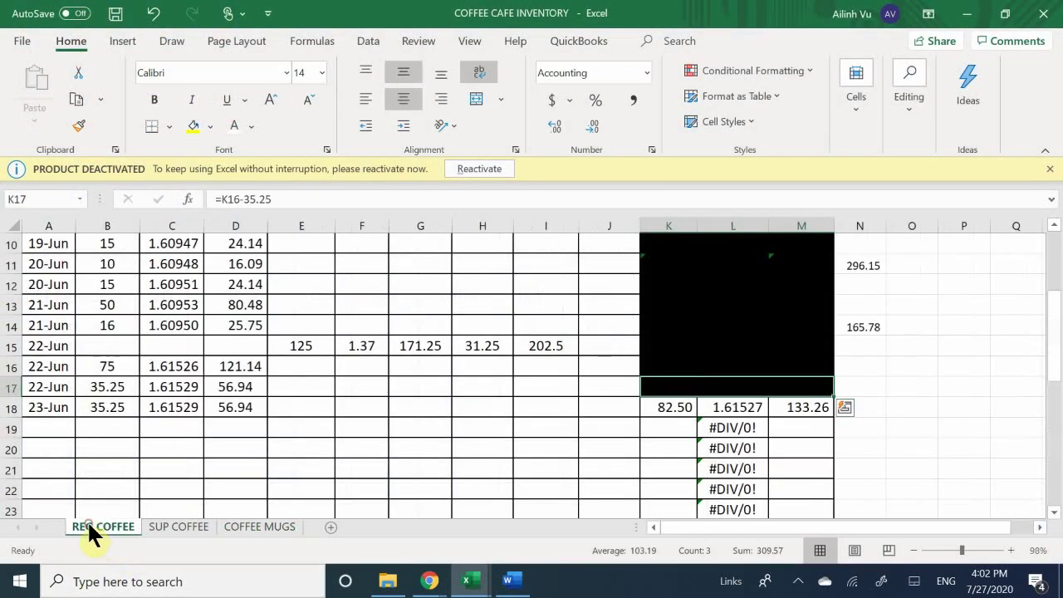
pyautogui.click(42, 427)
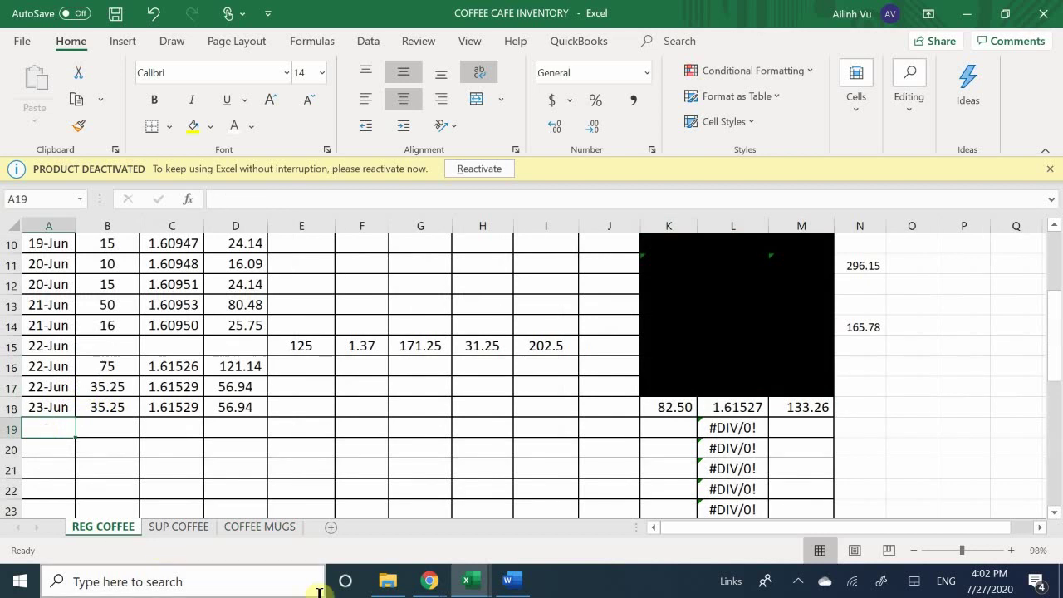
pyautogui.write('6')
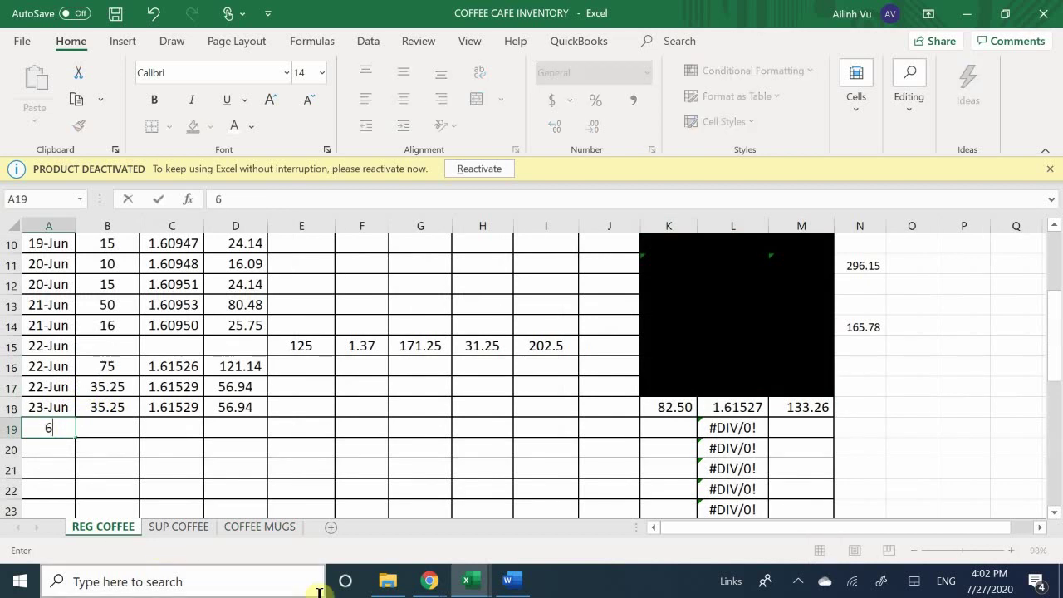
pyautogui.write('/24')
pyautogui.press('Return')
pyautogui.press('Right')
pyautogui.press('Up')
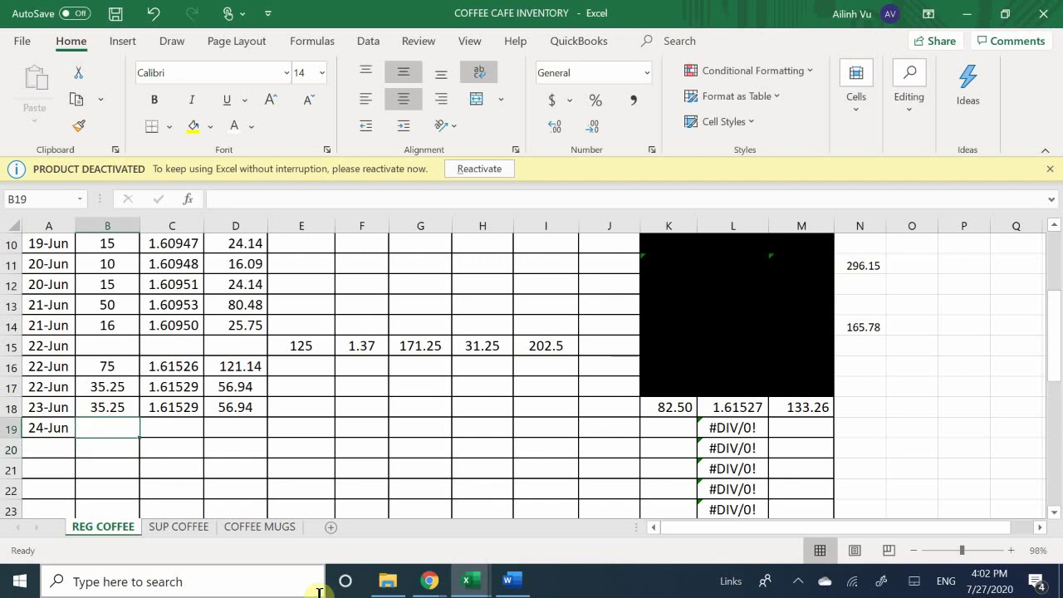
pyautogui.write('20')
pyautogui.press('Return')
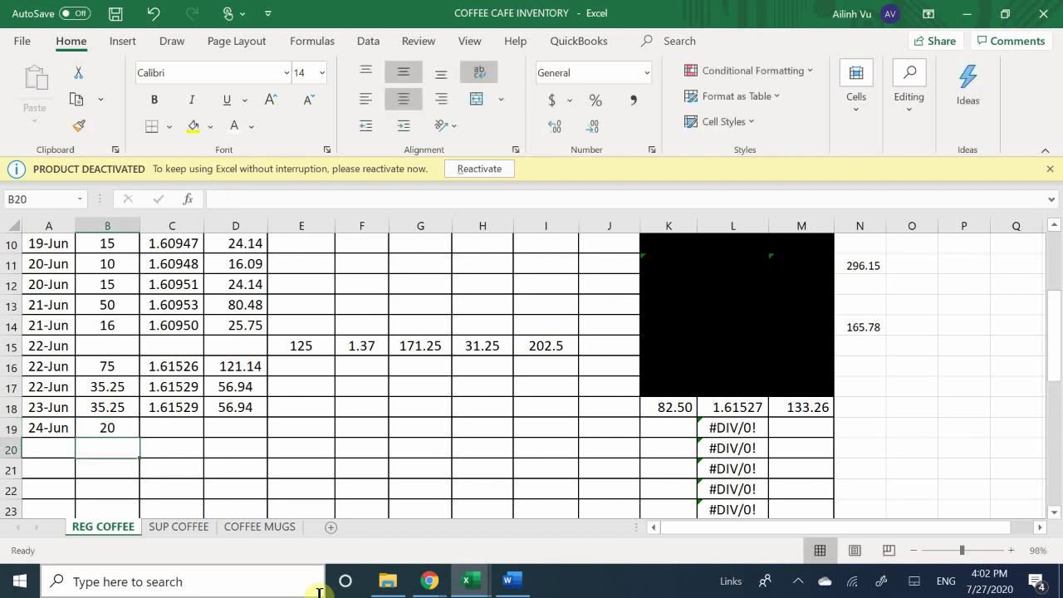
# Fill the 24 June unit cost in C19 with the formula =L18, the average cost from the previous balance line
pyautogui.press('Right')
pyautogui.press('Up')
pyautogui.write('=')
pyautogui.press('Right')
pyautogui.press('Right')
pyautogui.press('Right')
pyautogui.press('Right')
pyautogui.press('Right')
pyautogui.press('Right')
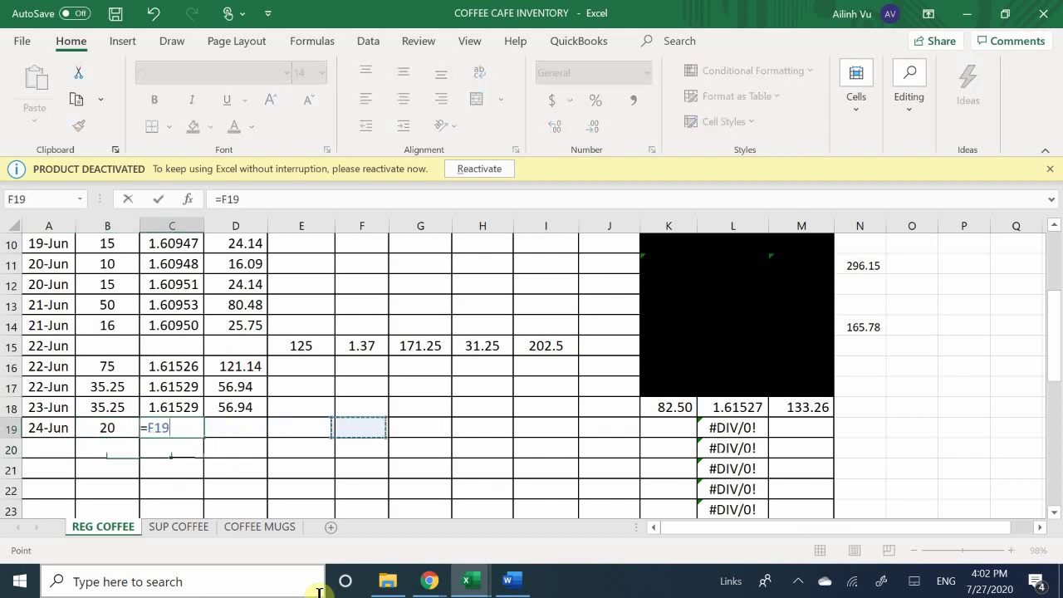
pyautogui.press('Right')
pyautogui.press('Right')
pyautogui.press('Right')
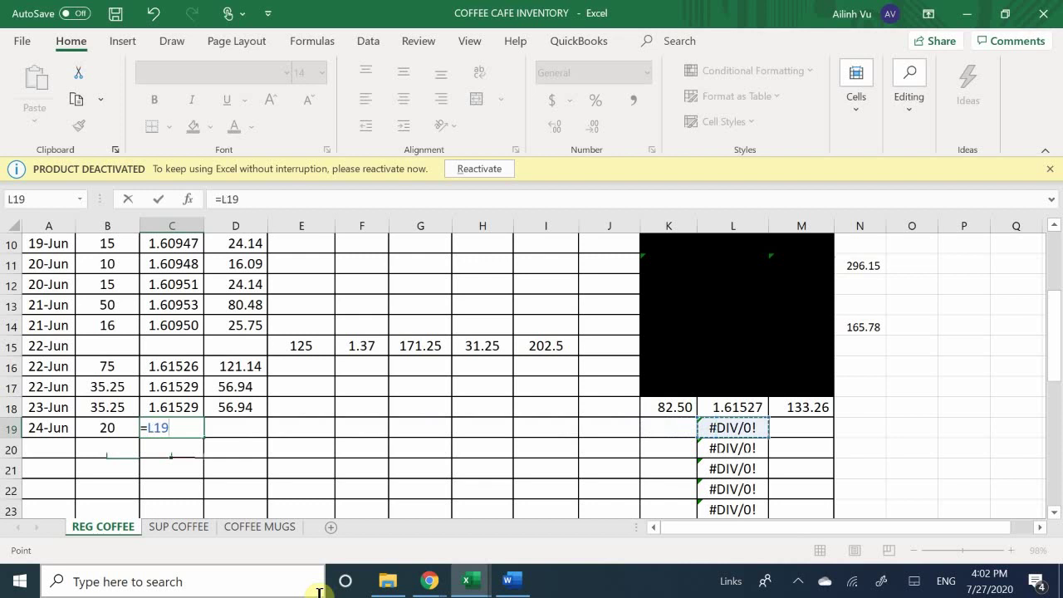
pyautogui.press('Up')
pyautogui.press('Return')
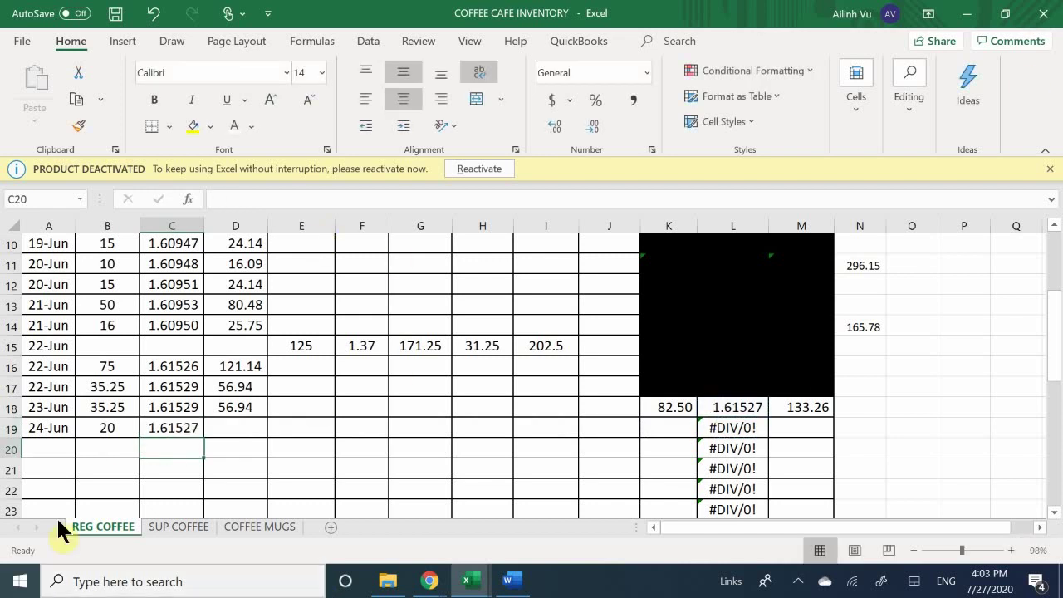
# Calculate the 24 June cost of the regular coffee sold in D19 with the formula =C19*B19
pyautogui.click(213, 425)
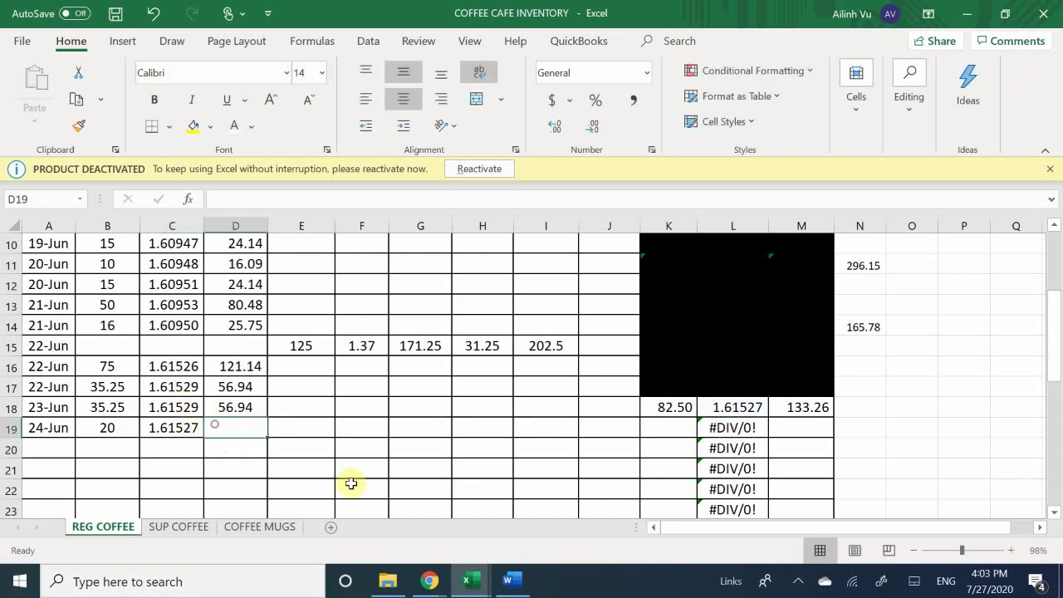
pyautogui.write('=')
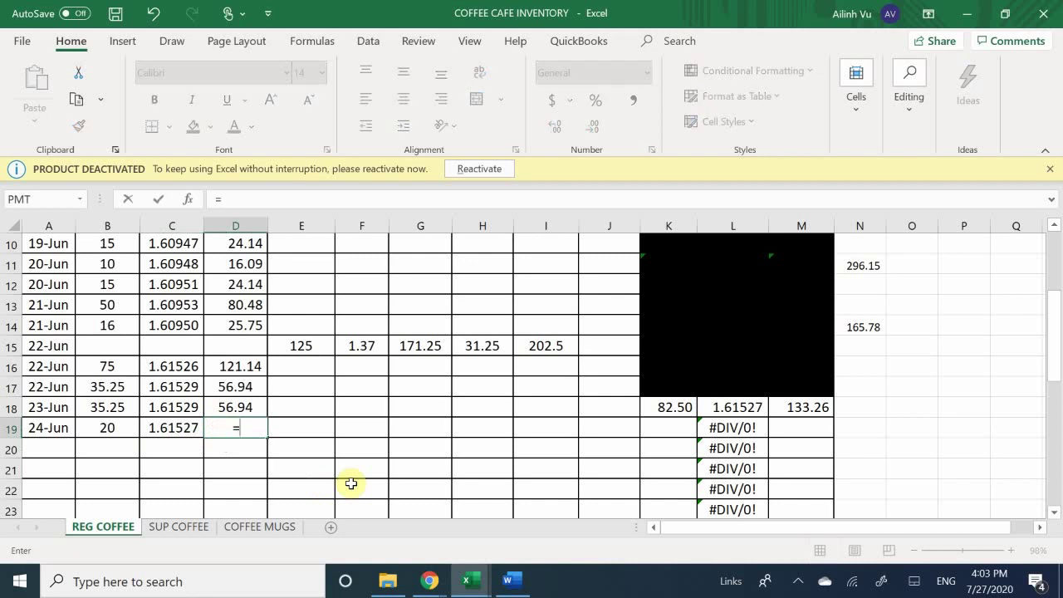
pyautogui.press('Left')
pyautogui.write('*')
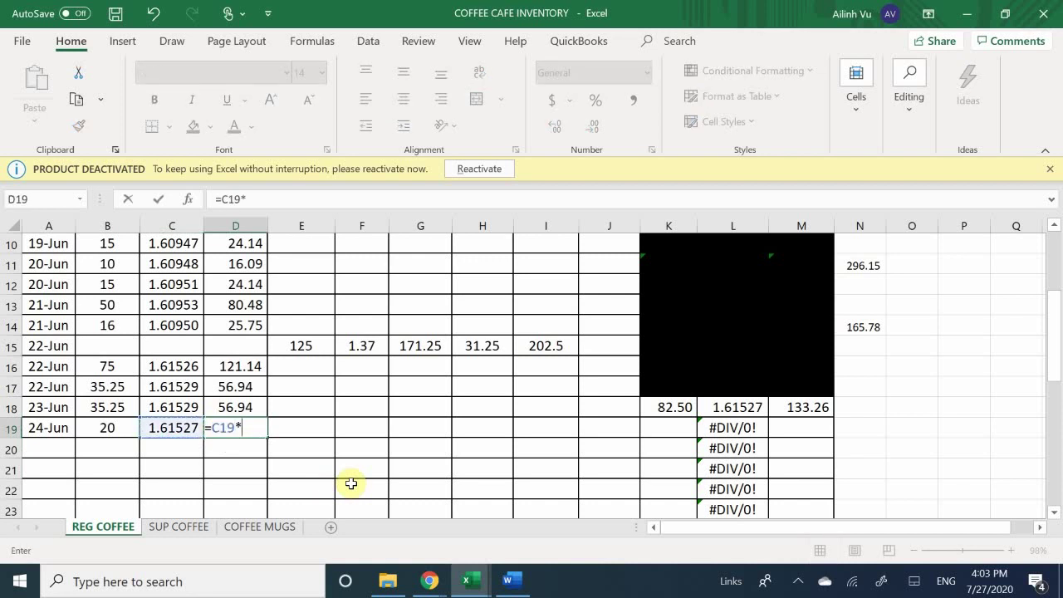
pyautogui.press('Left')
pyautogui.press('Left')
pyautogui.press('Return')
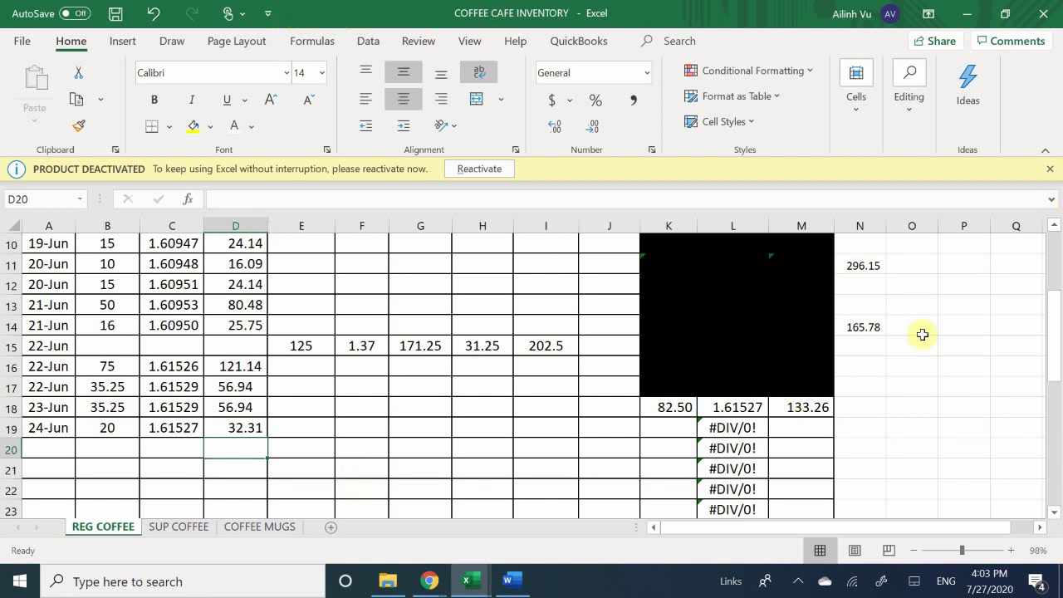
# Update the regular coffee quantity on hand in K19 with the formula =K18-20
pyautogui.click(686, 427)
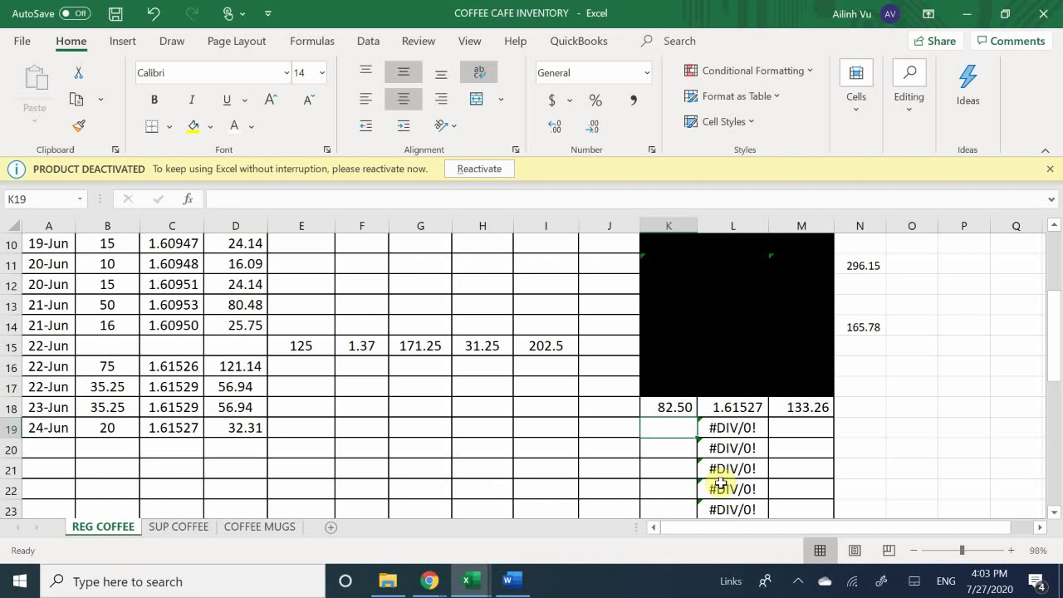
pyautogui.write('=')
pyautogui.press('Up')
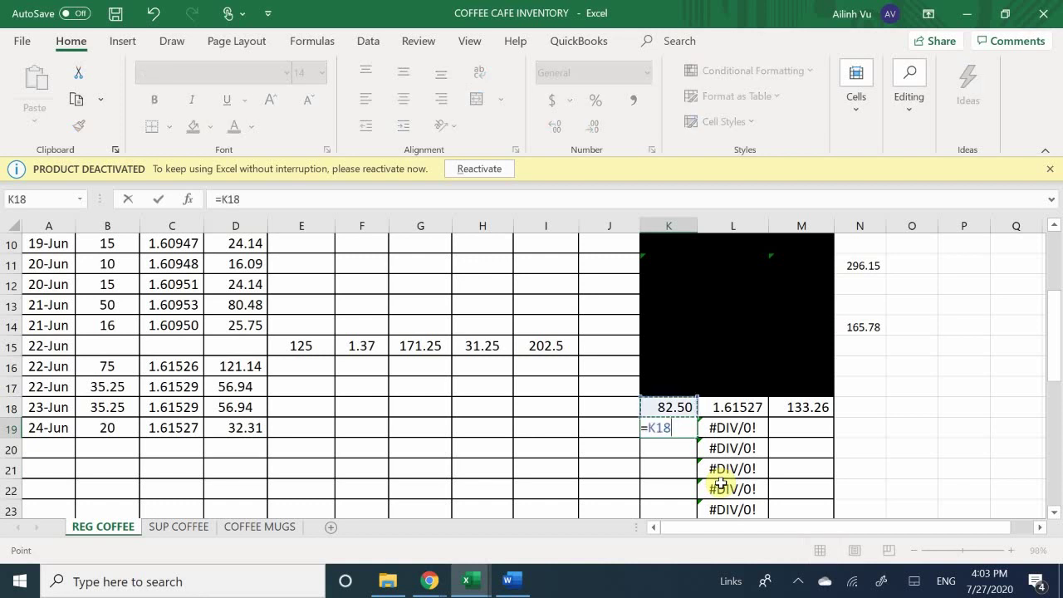
pyautogui.write('-20')
pyautogui.press('Return')
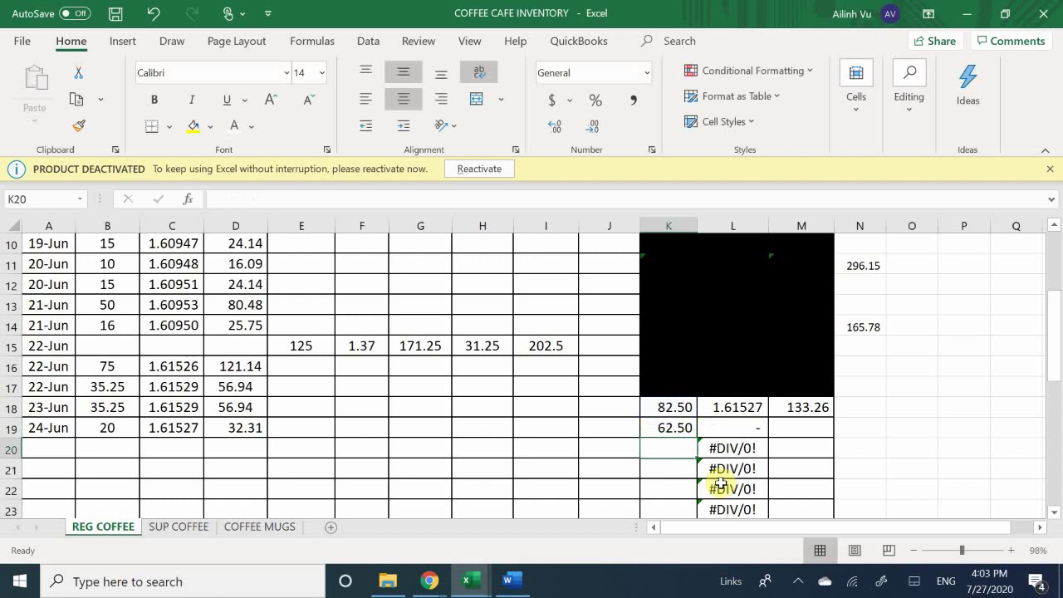
# Update the regular coffee inventory total in M19 with the formula =M18-32.31
pyautogui.press('Right')
pyautogui.press('Right')
pyautogui.press('Right')
pyautogui.press('Up')
pyautogui.press('Up')
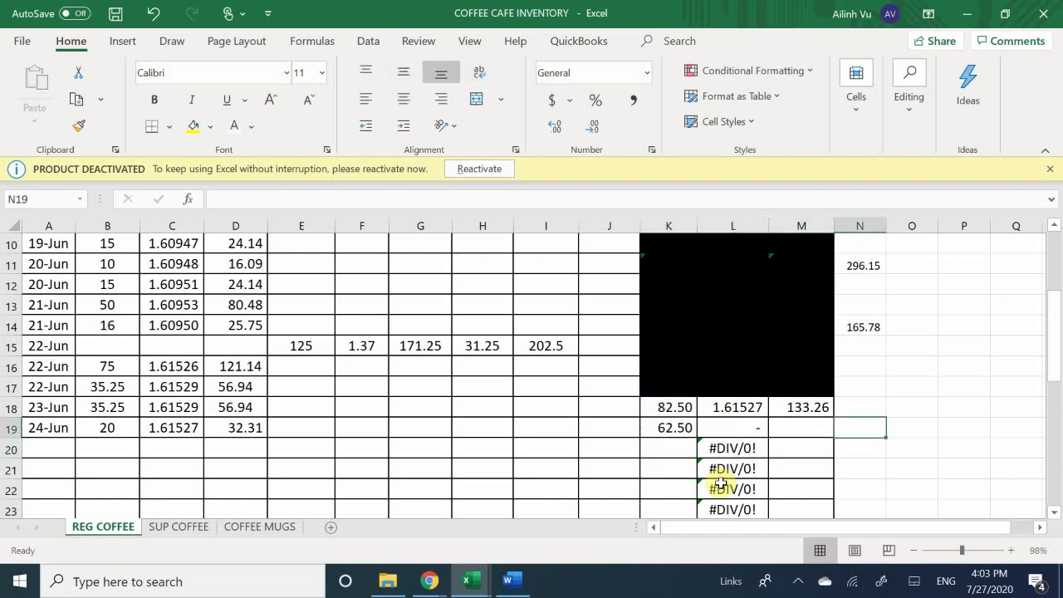
pyautogui.press('Left')
pyautogui.press('Down')
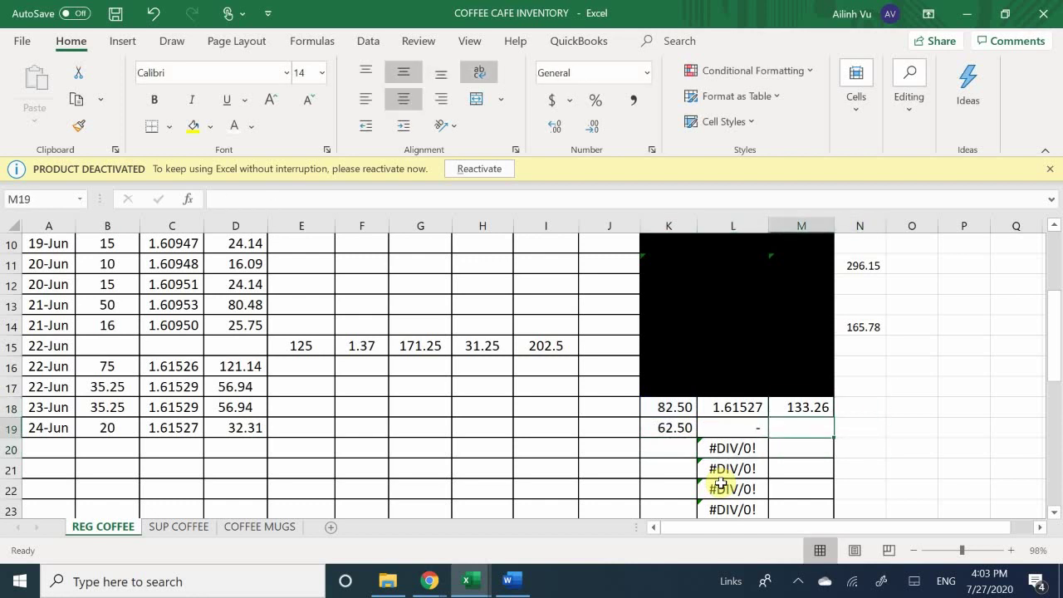
pyautogui.write('=')
pyautogui.press('Up')
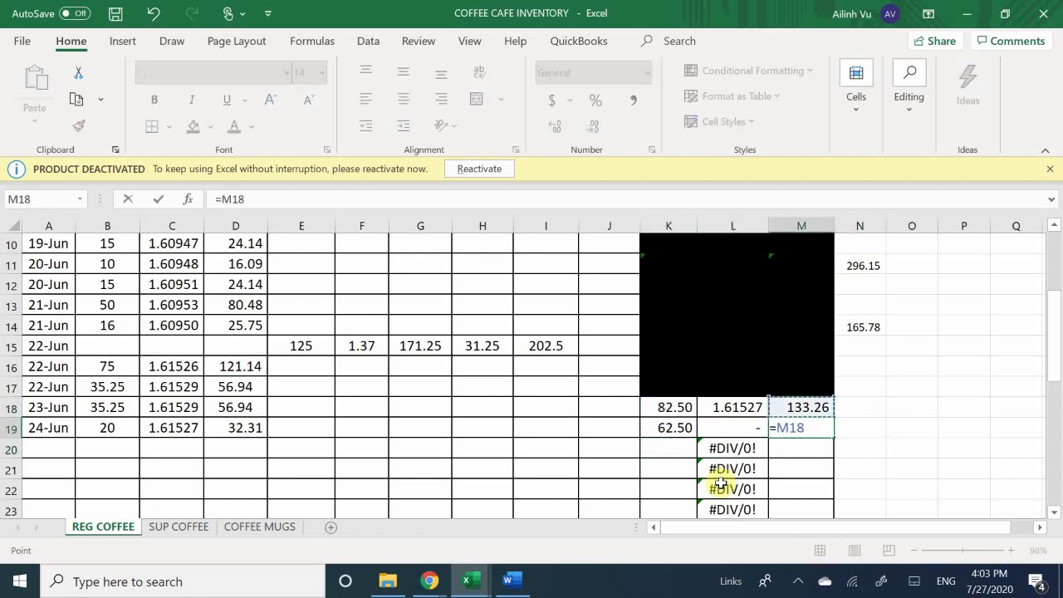
pyautogui.write('-32.31')
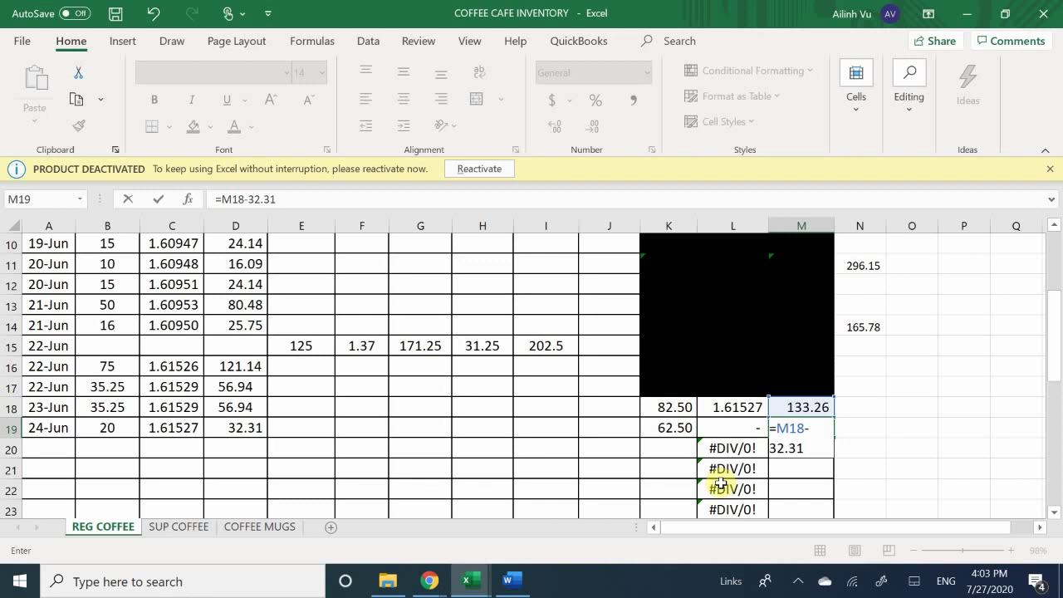
pyautogui.press('Return')
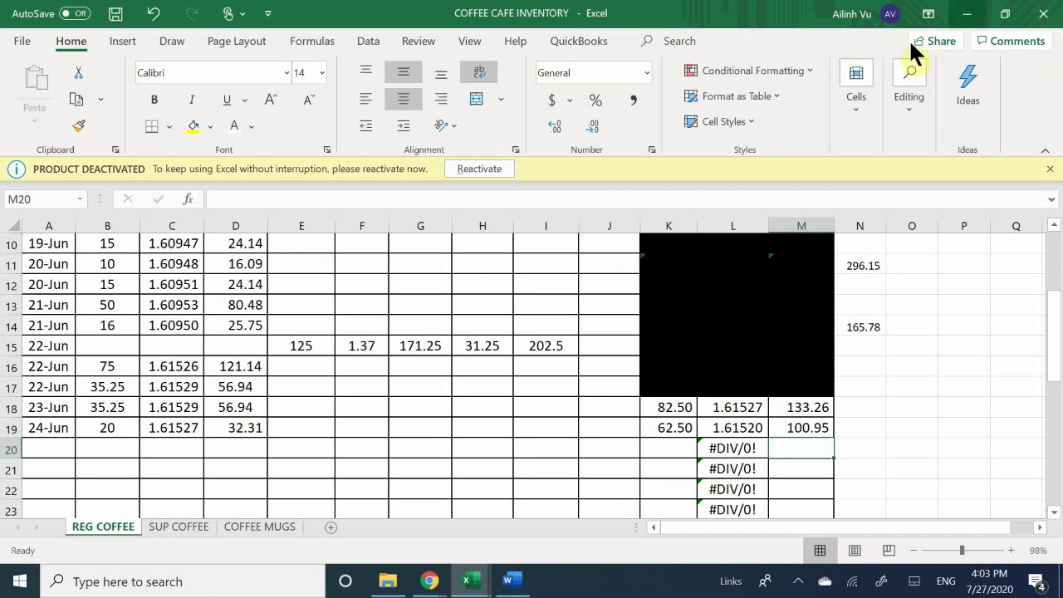
# Black out the superseded 23 June balance in K18:M18 with a black fill
pyautogui.click(665, 406)
pyautogui.moveTo(665, 407); pyautogui.dragTo(800, 404)
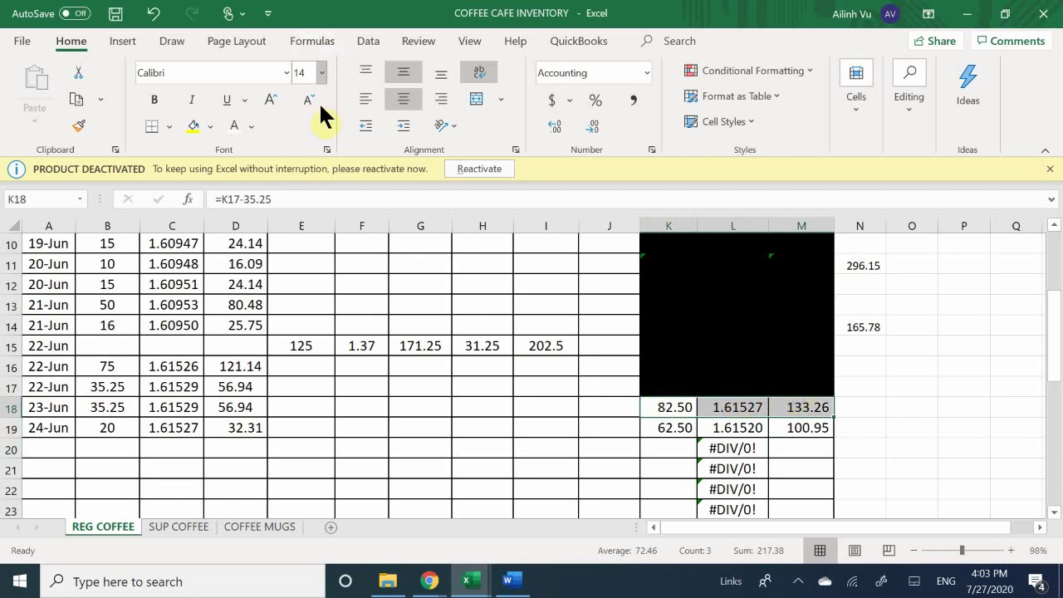
pyautogui.click(208, 128)
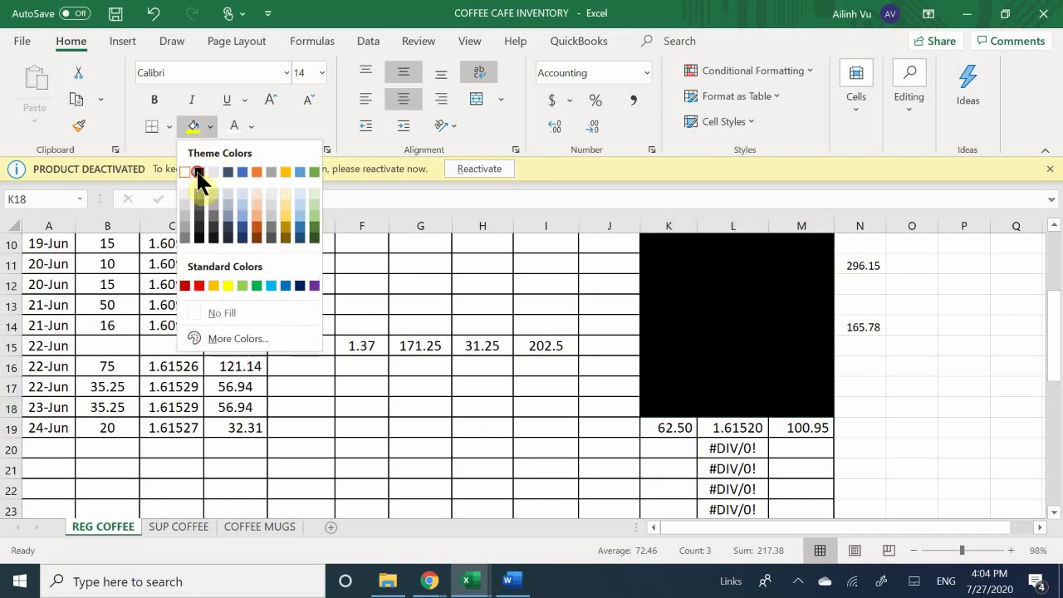
pyautogui.click(199, 172)
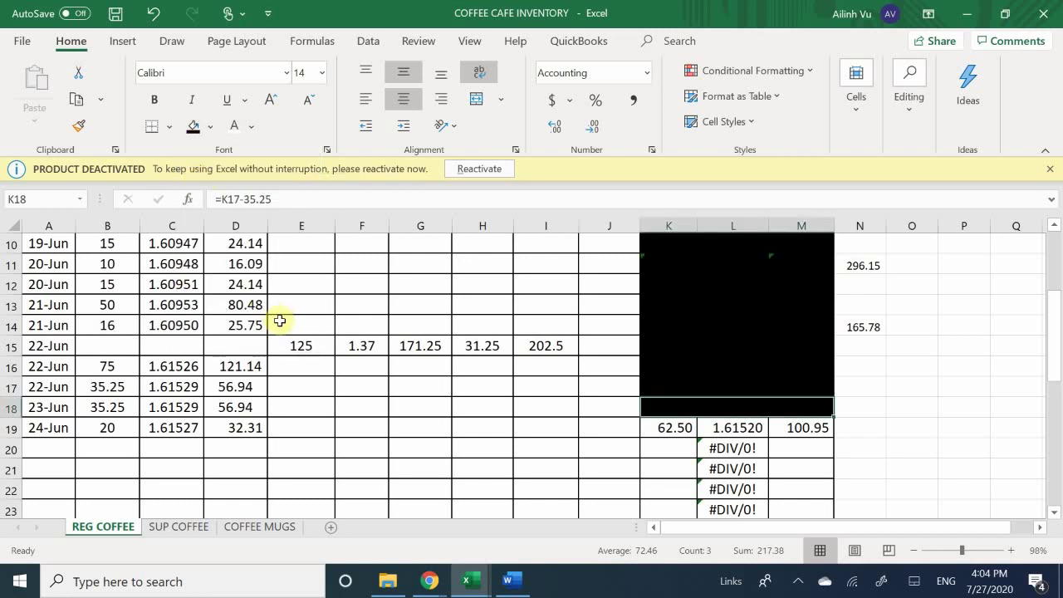
pyautogui.click(879, 389)
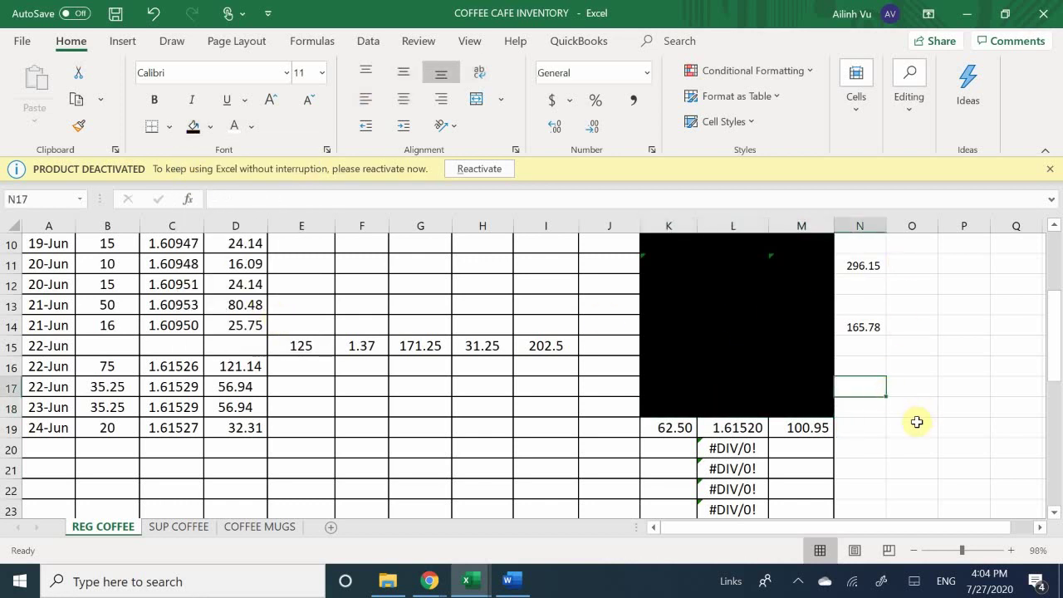
pyautogui.scroll(-1, 917, 422)
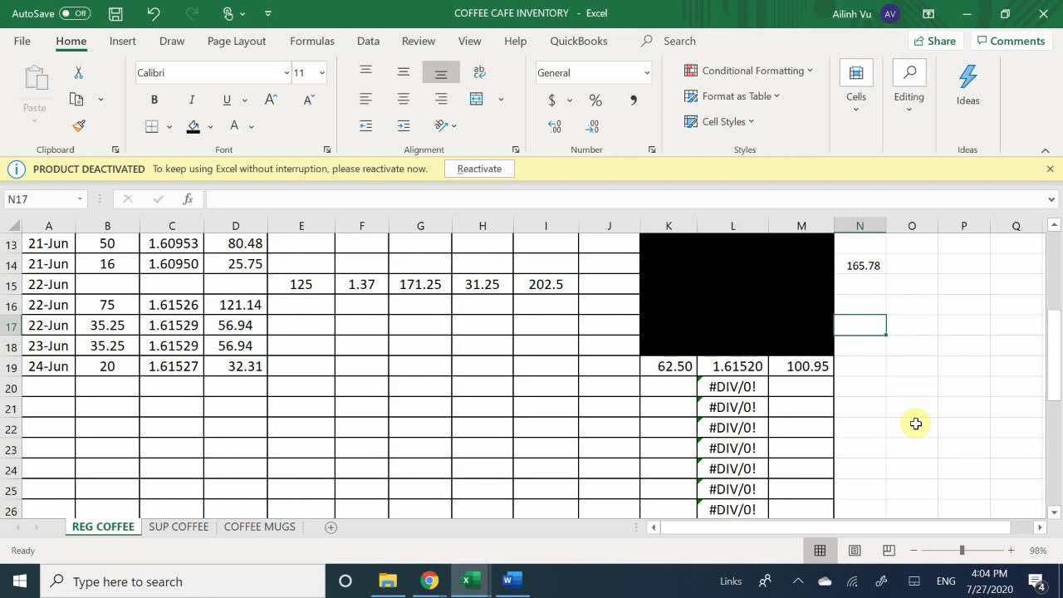
pyautogui.click(799, 583)
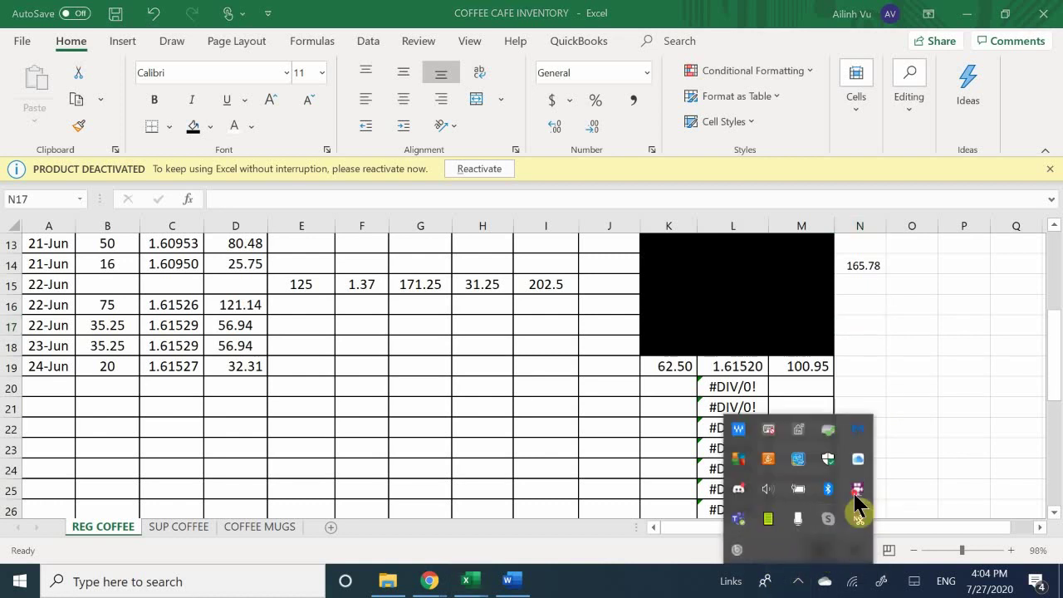
pyautogui.click(652, 588)
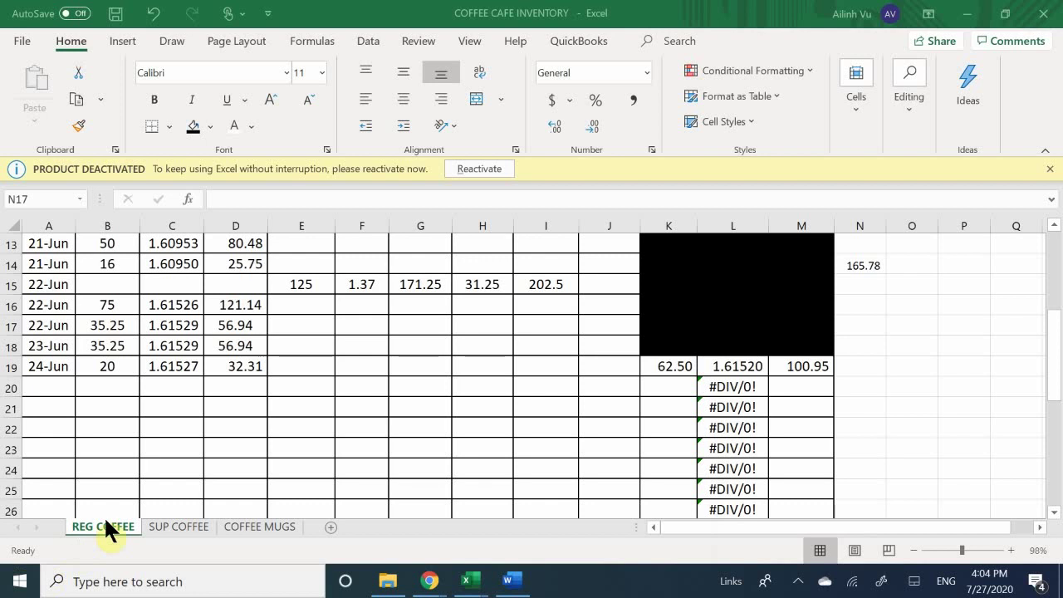
# On the SUP COFFEE sheet, enter the date 6/24 in A24 and the quantity sold, 15, in B24
pyautogui.click(177, 527)
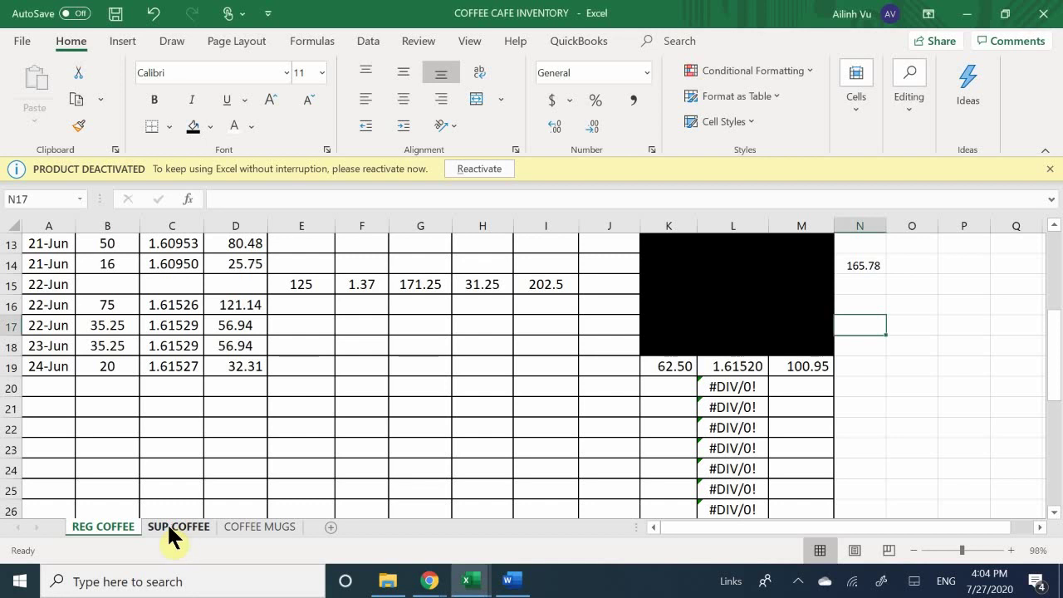
pyautogui.click(177, 527)
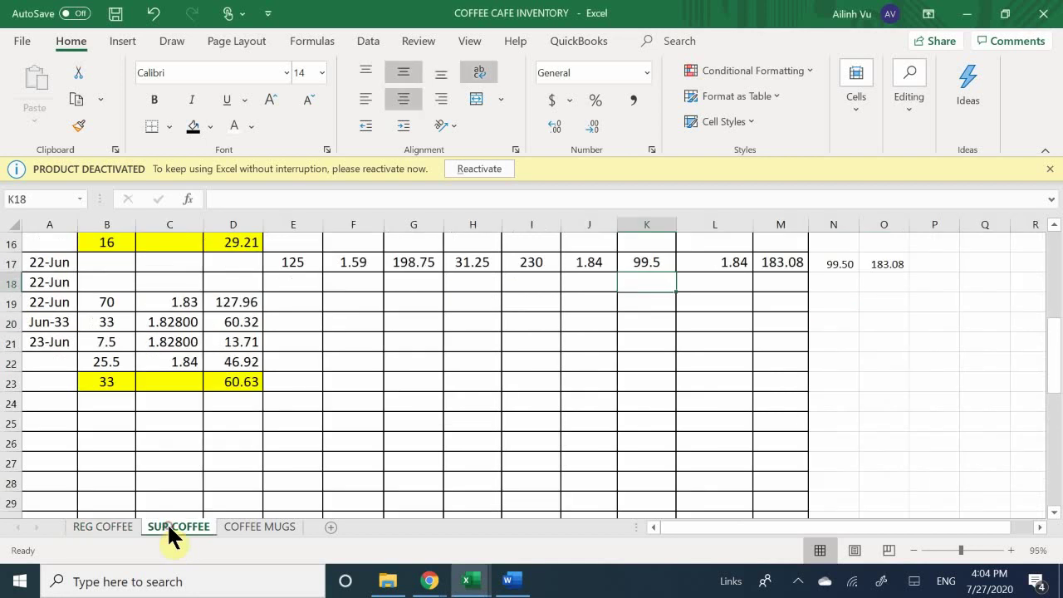
pyautogui.click(51, 403)
pyautogui.write('6/24')
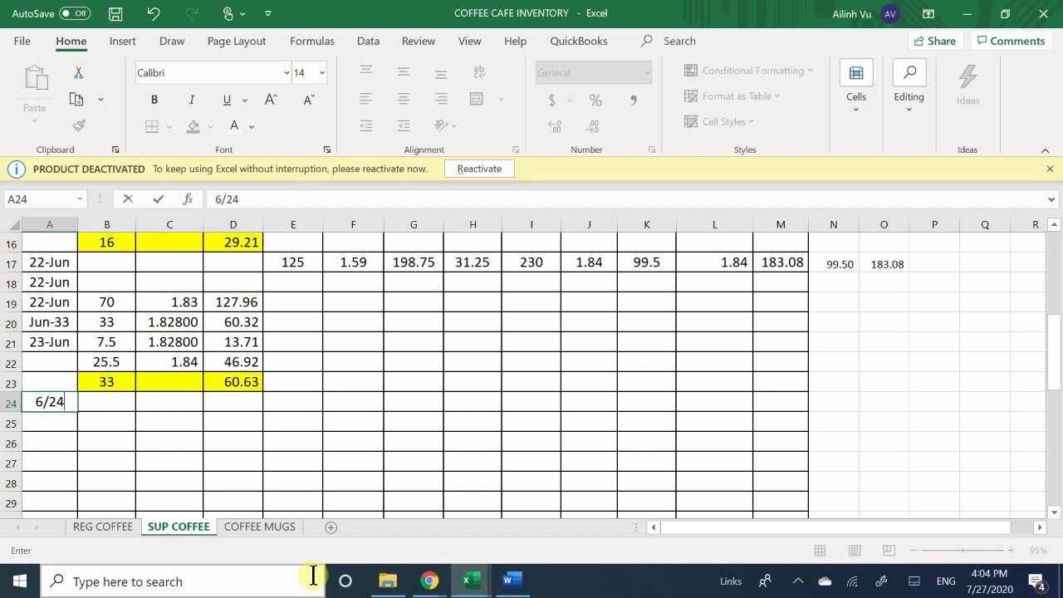
pyautogui.press('Return')
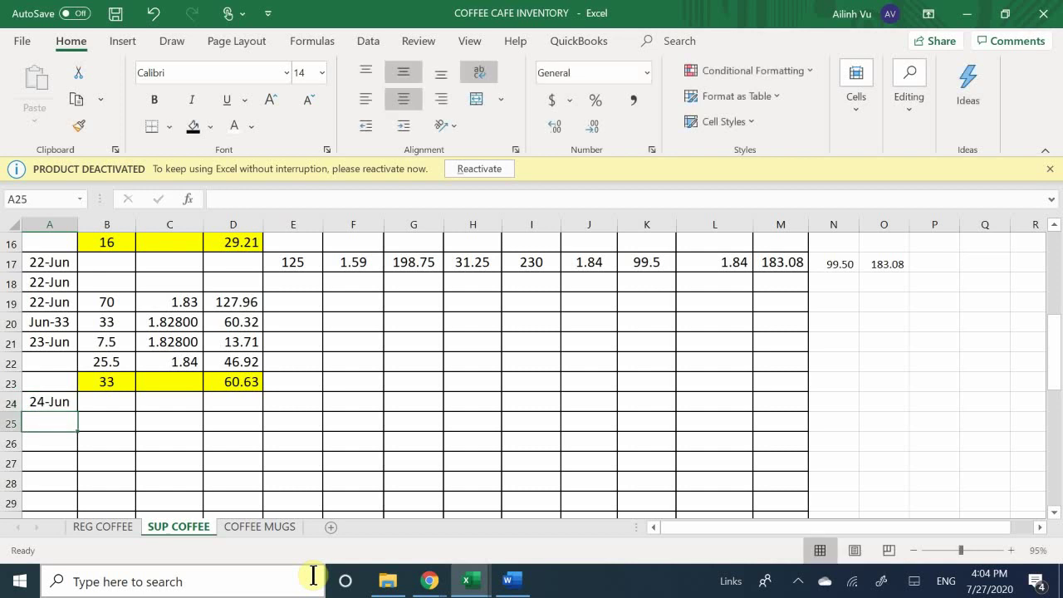
pyautogui.press('Right')
pyautogui.press('Up')
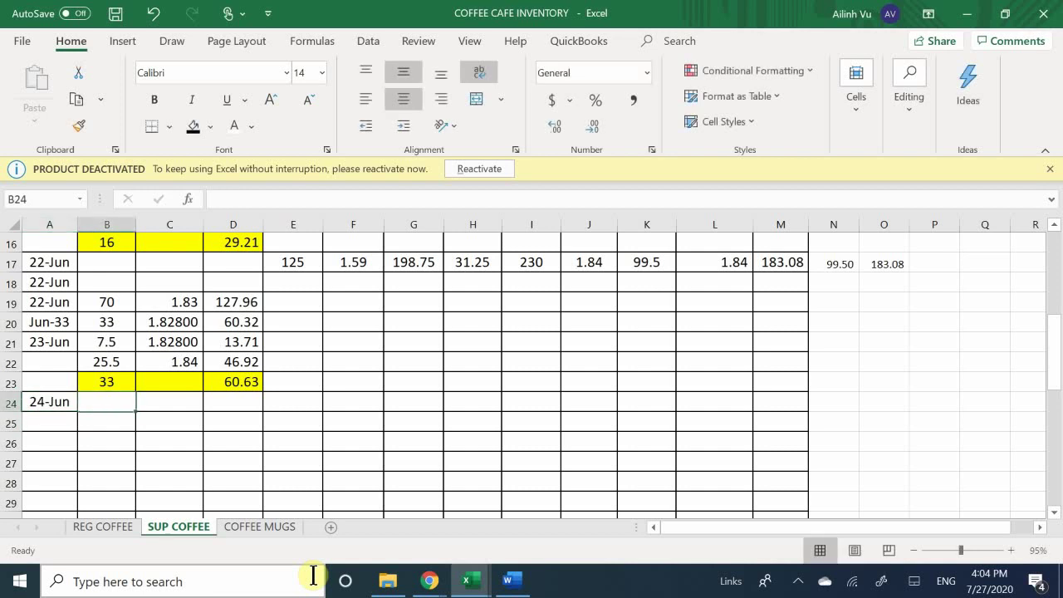
pyautogui.write('15')
pyautogui.press('Return')
# Link the 24 June supreme coffee unit cost in C24 to the inventory unit cost with the formula =L17
pyautogui.press('Right')
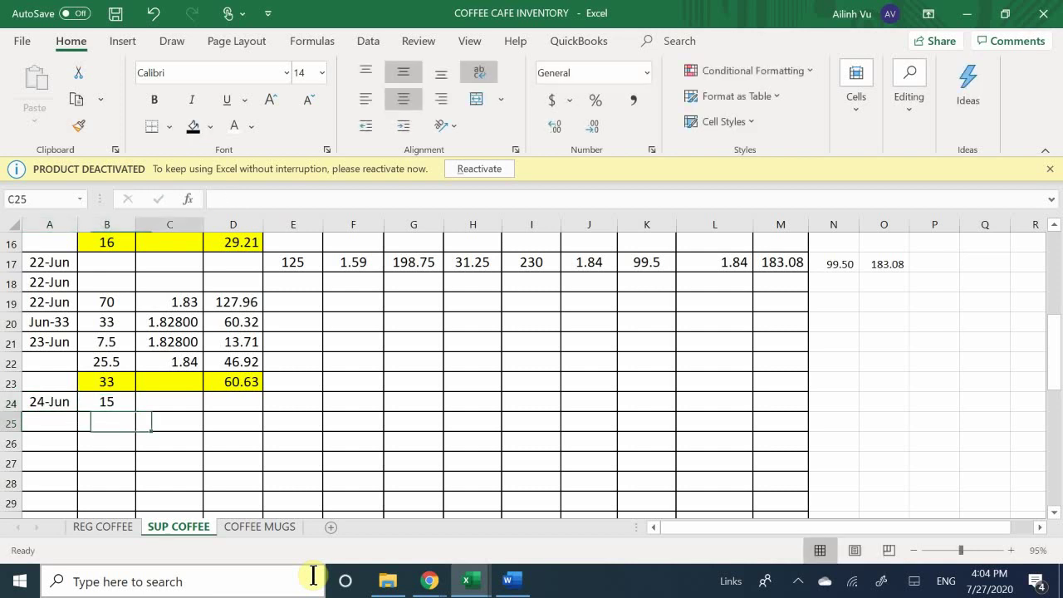
pyautogui.press('Up')
pyautogui.write('=')
pyautogui.press('Right')
pyautogui.press('Right')
pyautogui.press('Right')
pyautogui.press('Right')
pyautogui.press('Right')
pyautogui.press('Right')
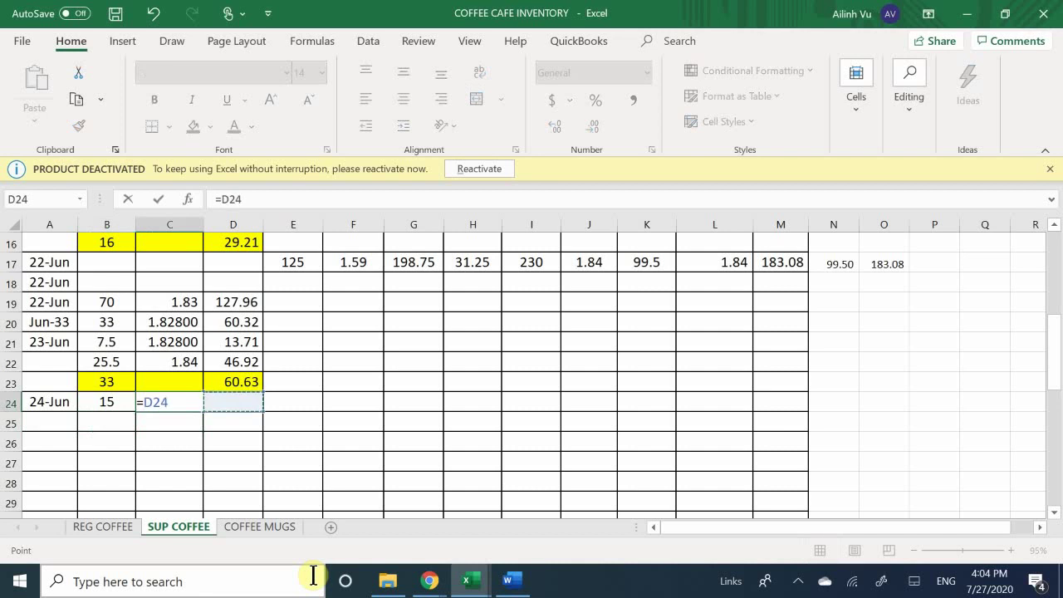
pyautogui.press('Right')
pyautogui.press('Right')
pyautogui.press('Right')
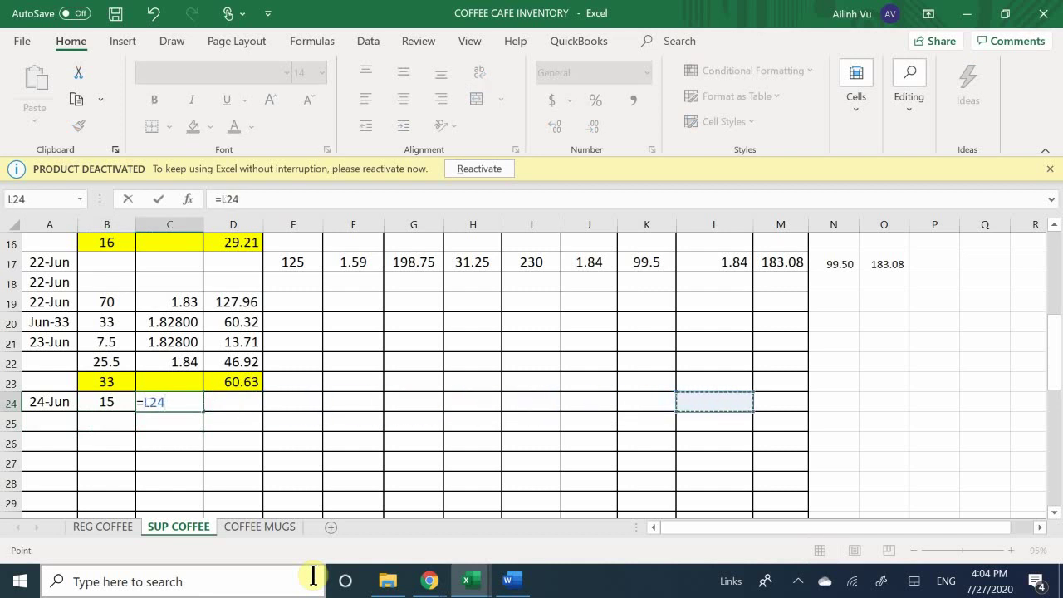
pyautogui.press('Up')
pyautogui.press('Up')
pyautogui.press('Up')
pyautogui.press('Up')
pyautogui.press('Up')
pyautogui.press('Up')
pyautogui.press('Up')
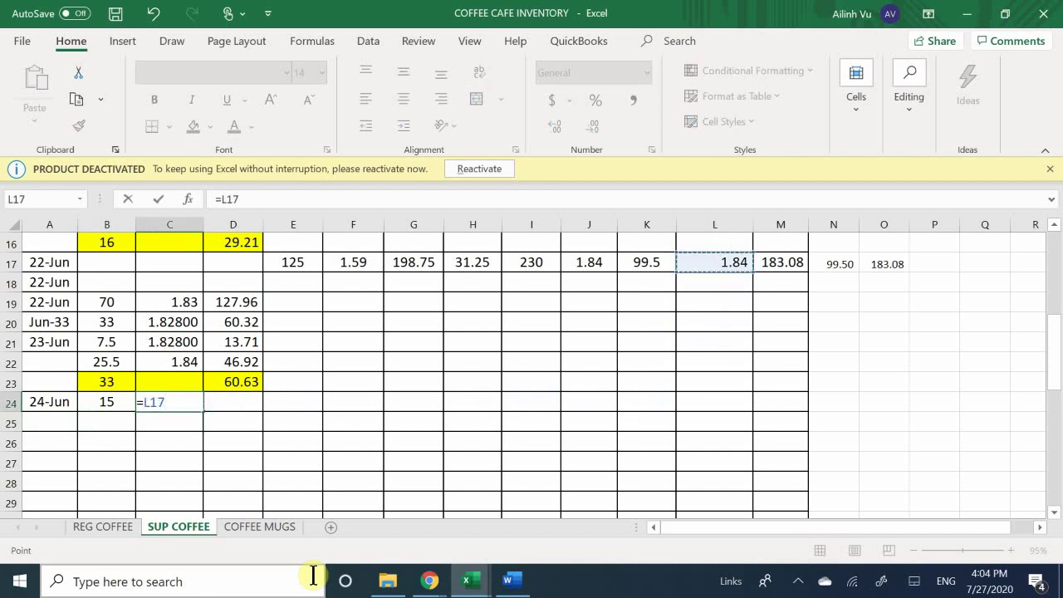
pyautogui.press('Return')
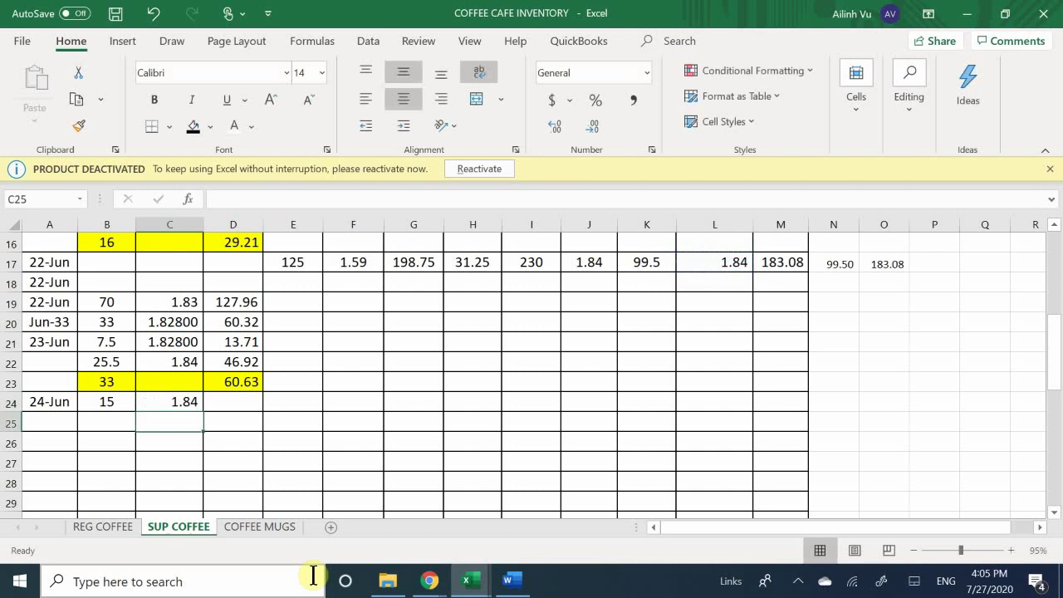
# Calculate the 24 June supreme coffee cost total in D24 with the formula =C24*B24
pyautogui.press('Right')
pyautogui.press('Up')
pyautogui.write('=C249')
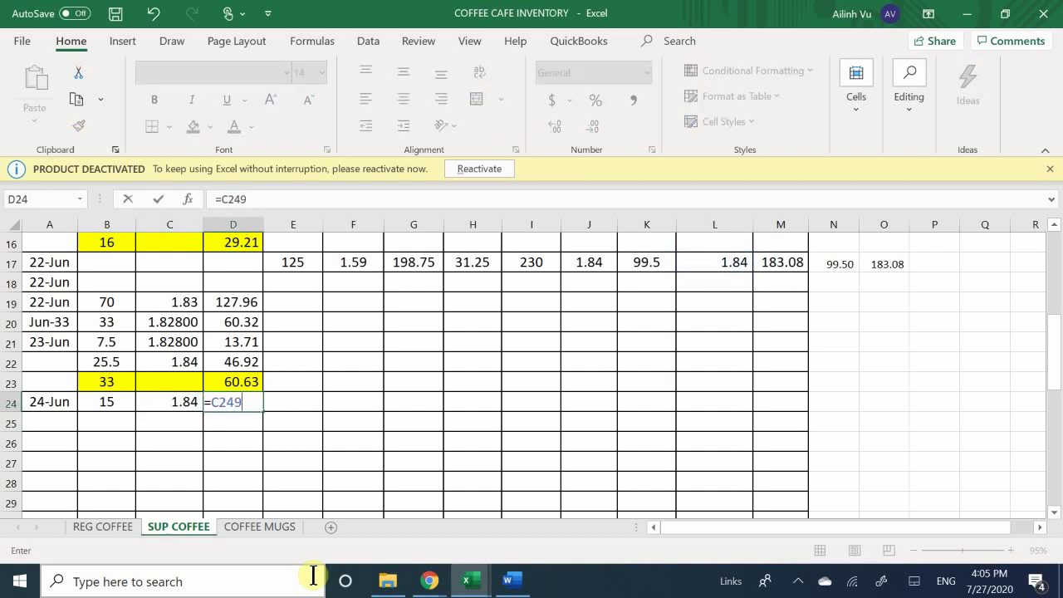
pyautogui.write('9')
pyautogui.press('BackSpace')
pyautogui.press('BackSpace')
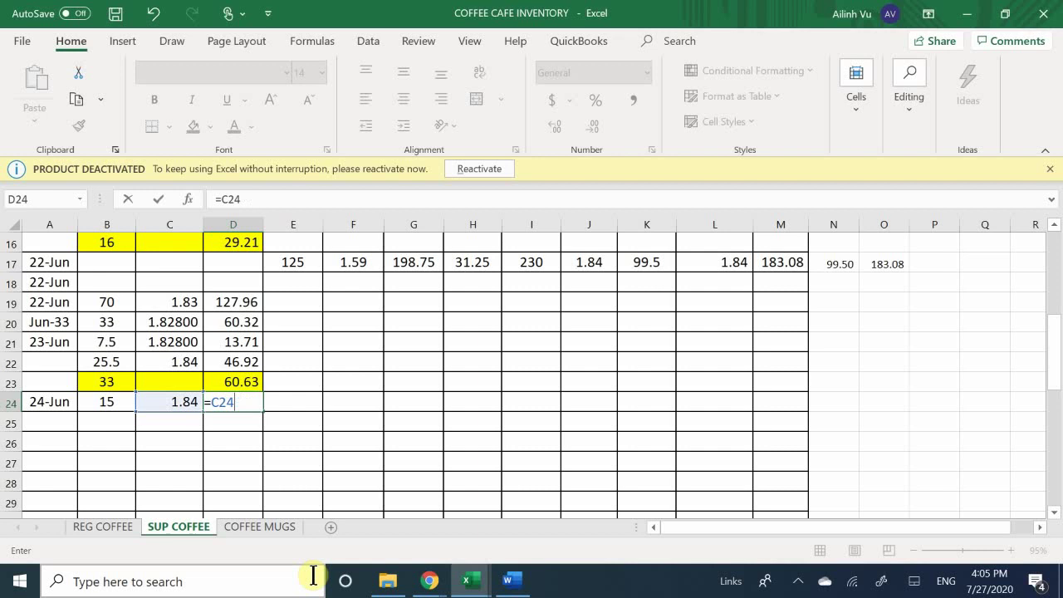
pyautogui.write('*')
pyautogui.press('Left')
pyautogui.press('Left')
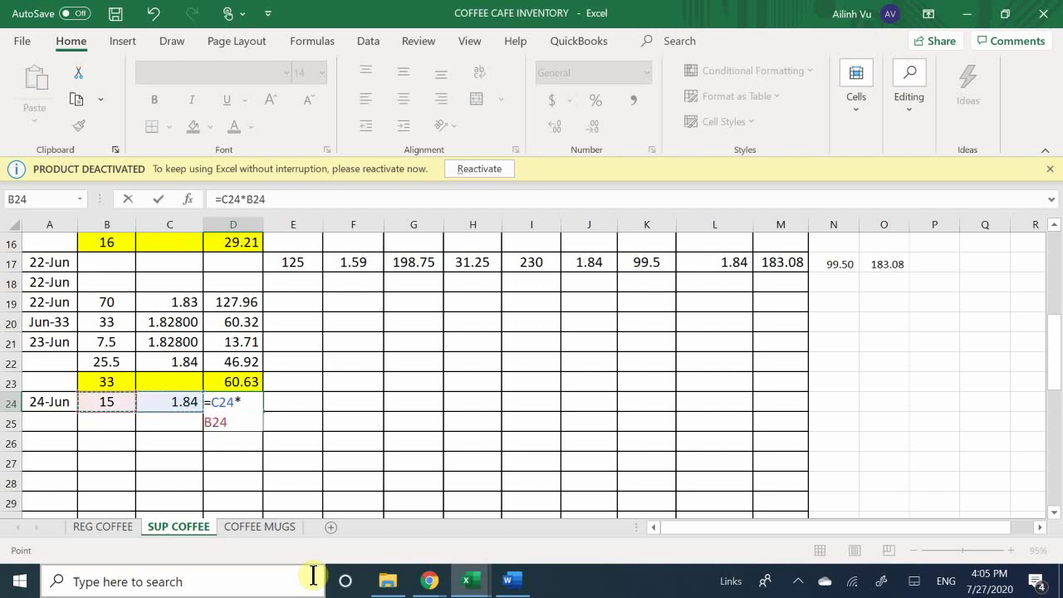
pyautogui.press('Return')
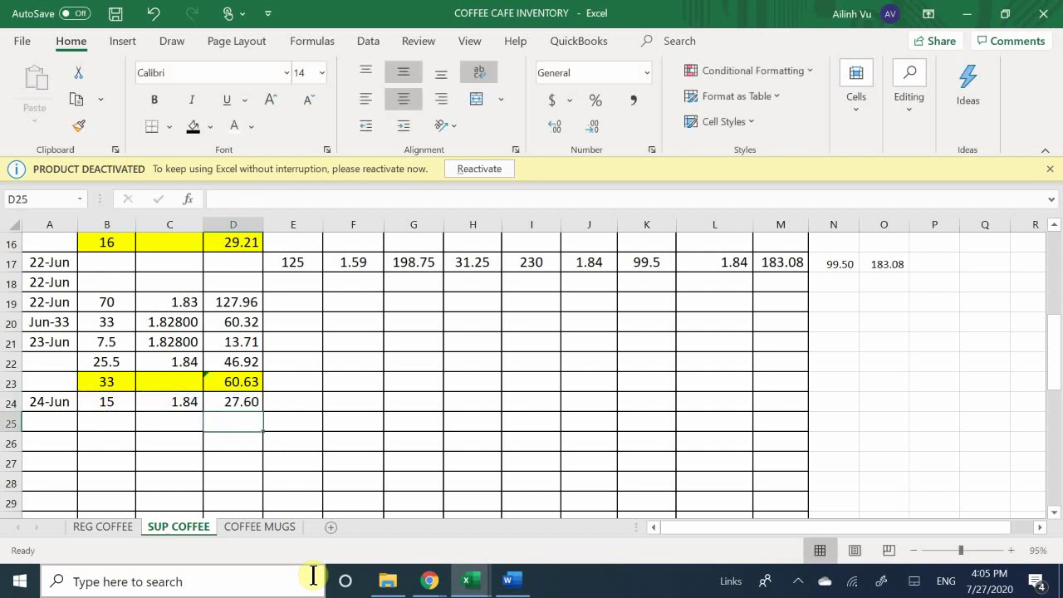
# Review the quantity, unit cost and total cost cells of the 24 June supreme coffee row
pyautogui.press('Up')
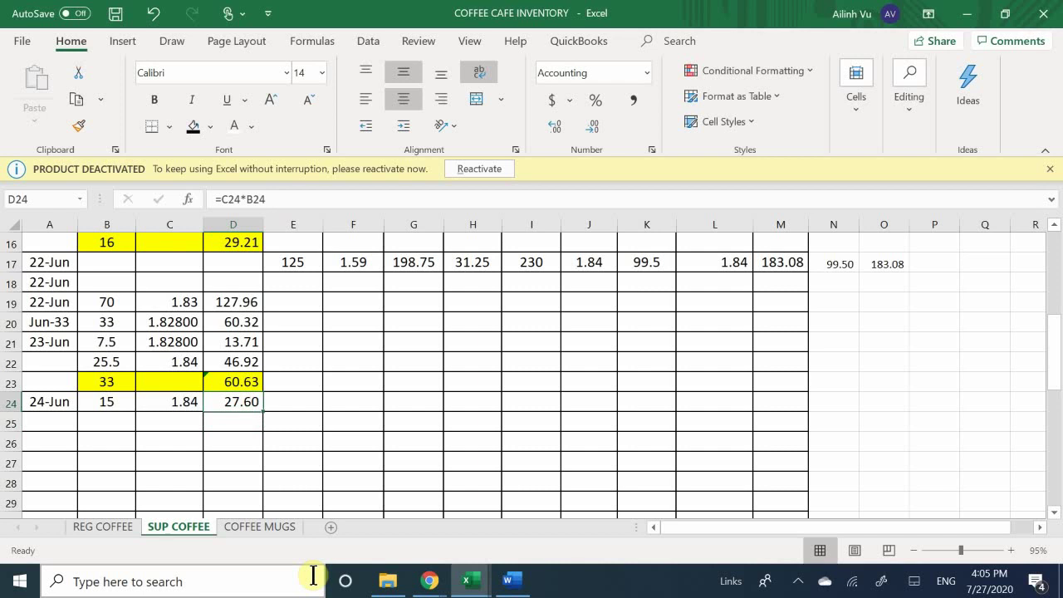
pyautogui.press('Down')
pyautogui.press('Left')
pyautogui.press('Up')
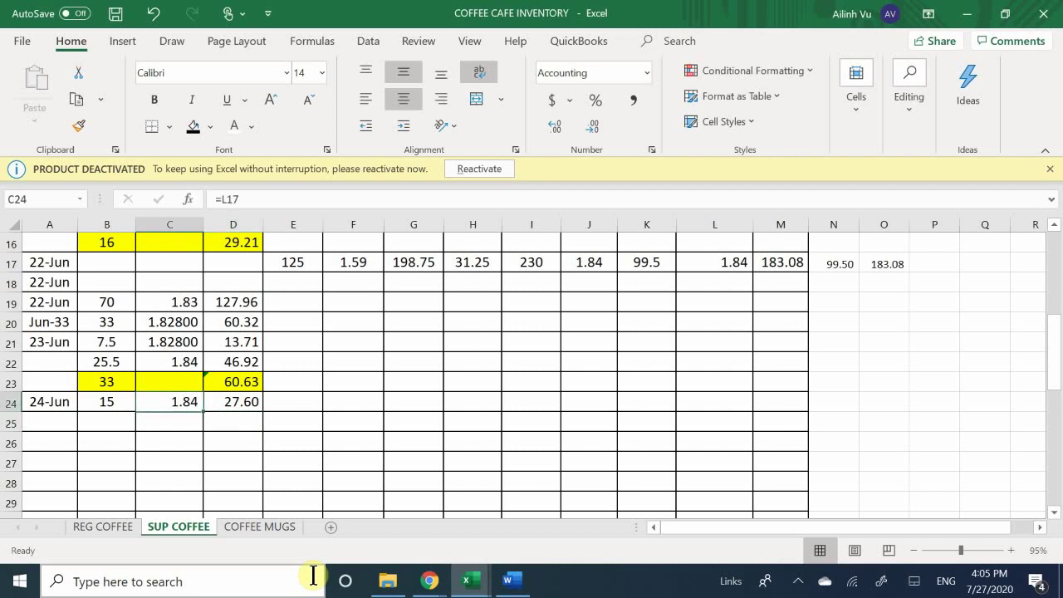
pyautogui.press('Left')
pyautogui.press('Right')
pyautogui.press('Right')
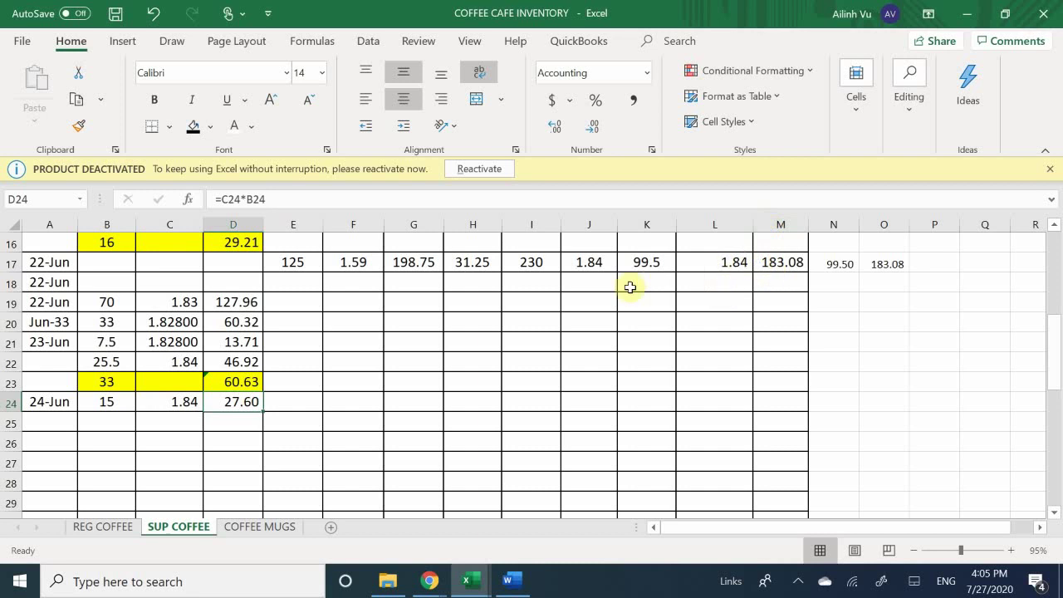
# Update the supreme coffee quantity on hand in K17 with the formula =99.5-15
pyautogui.click(641, 263)
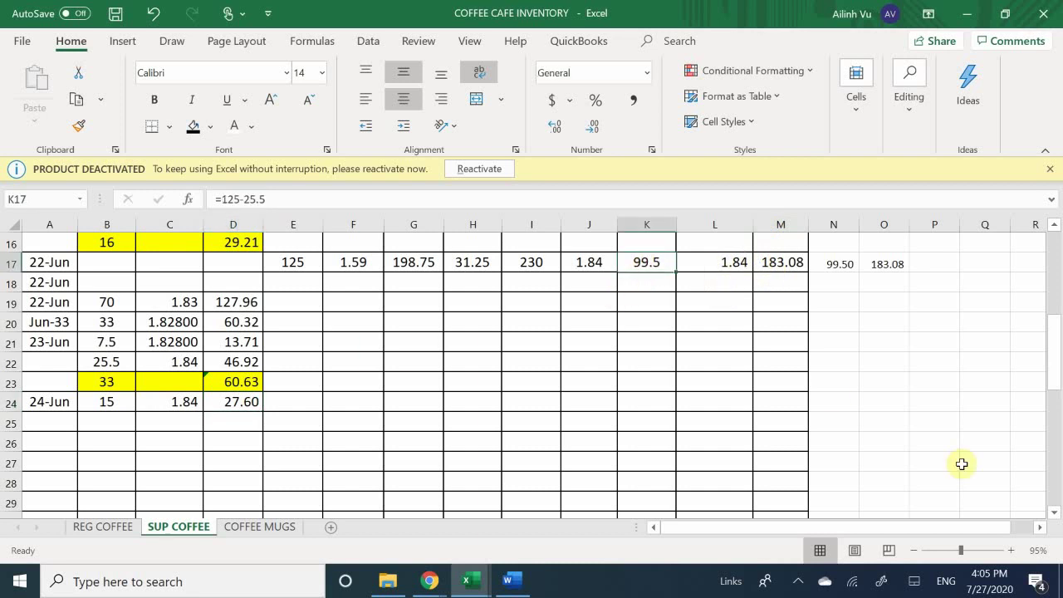
pyautogui.write('=99.')
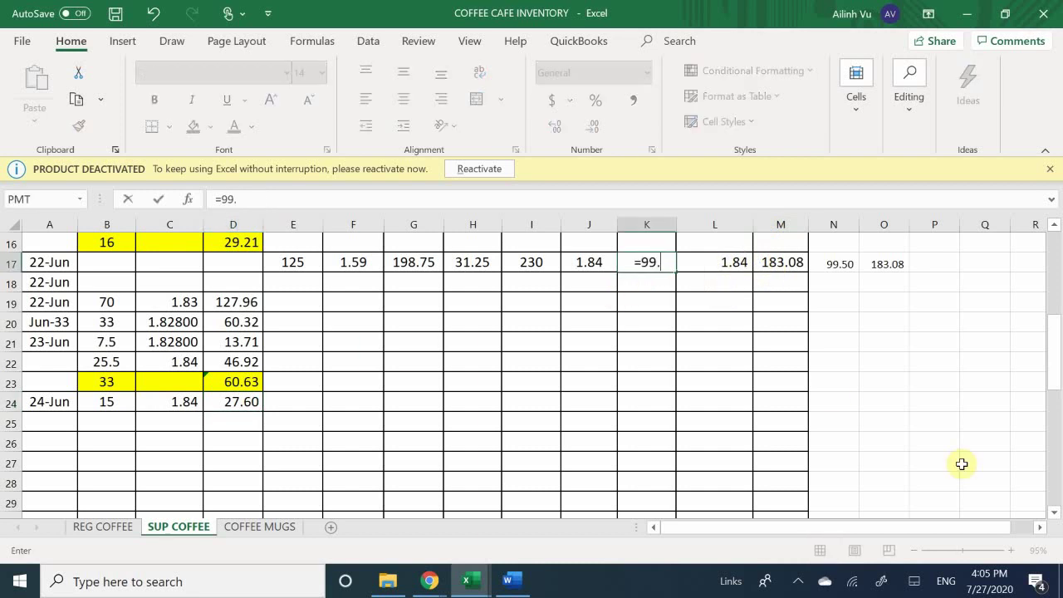
pyautogui.write('5-15')
pyautogui.press('Return')
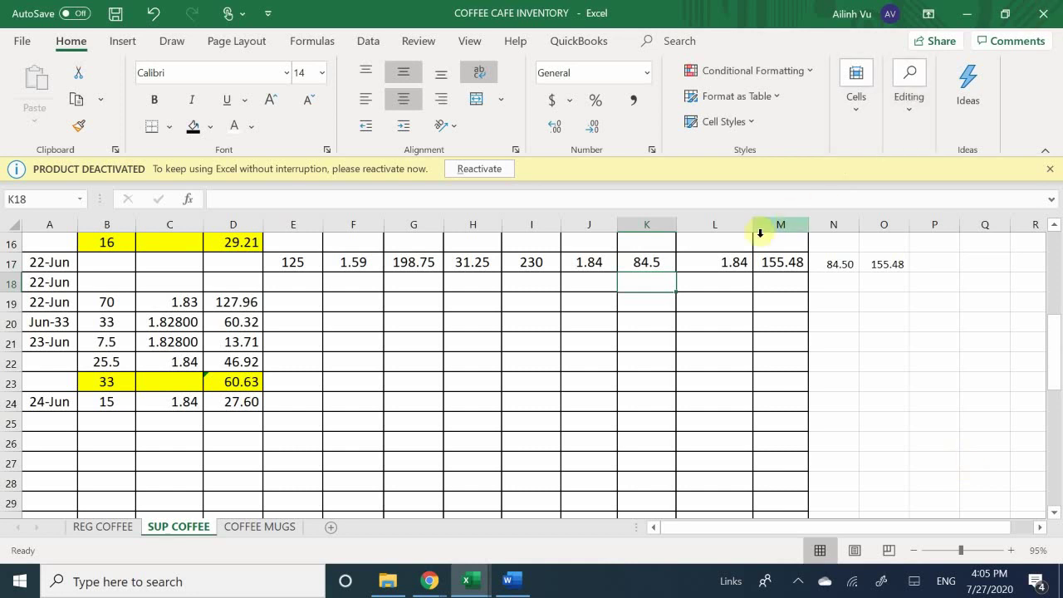
# Show the supreme coffee inventory unit cost in L17 with four decimal places
pyautogui.click(718, 263)
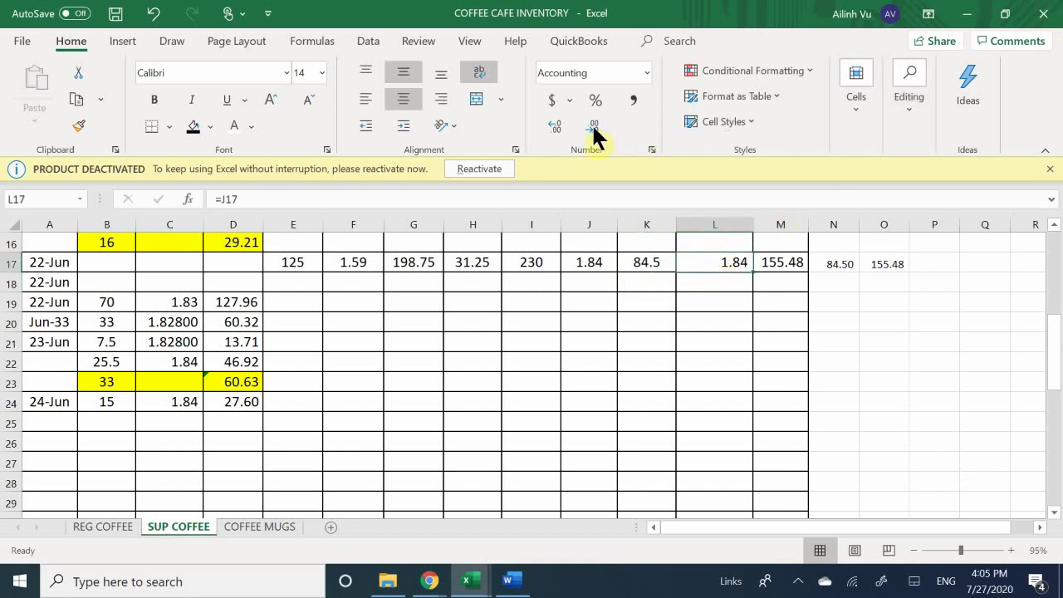
pyautogui.click(557, 123)
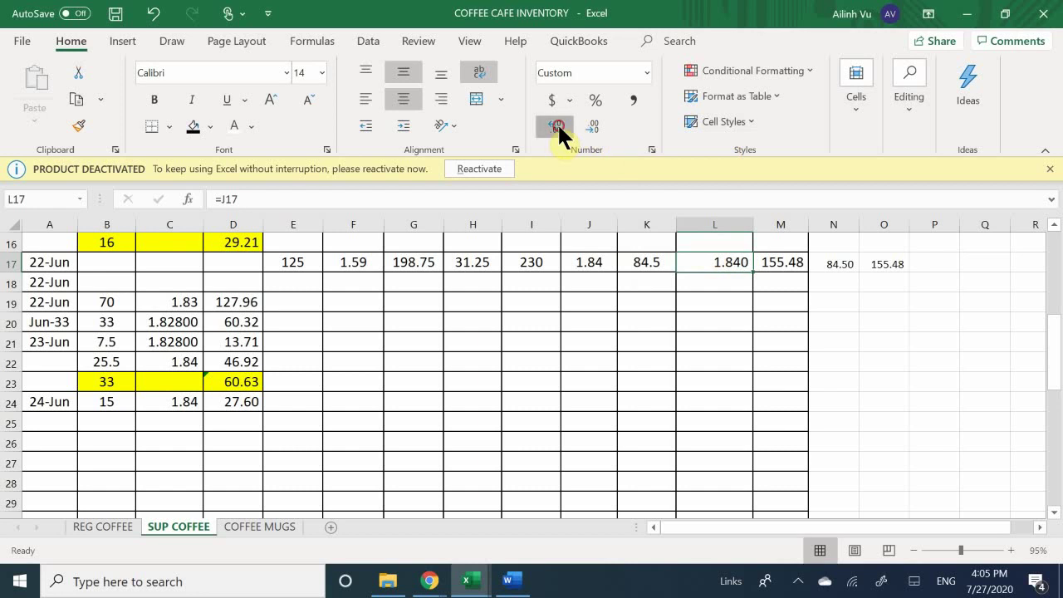
pyautogui.click(557, 123)
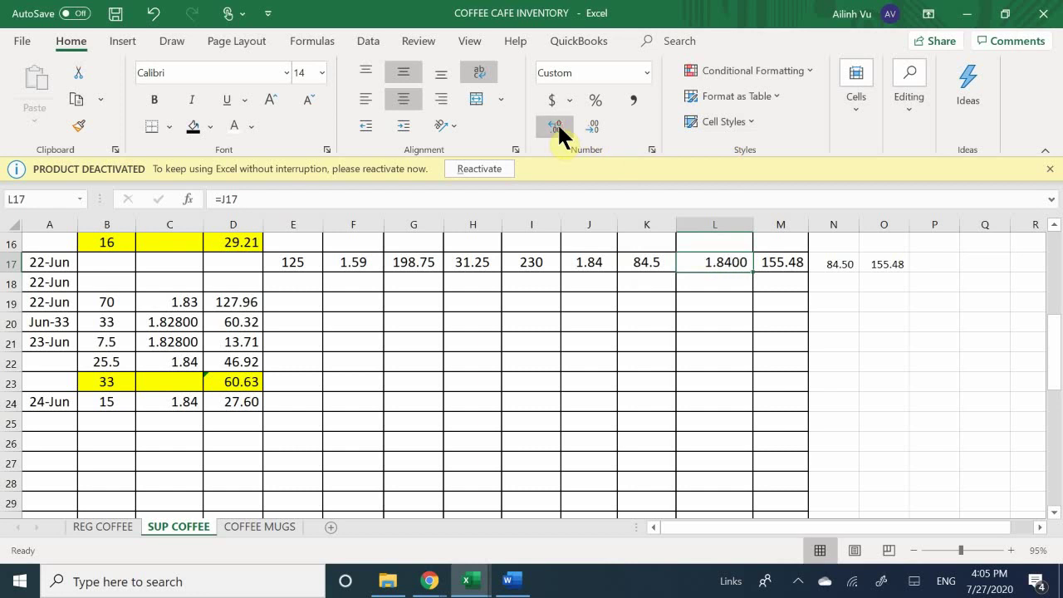
pyautogui.click(655, 261)
pyautogui.click(706, 260)
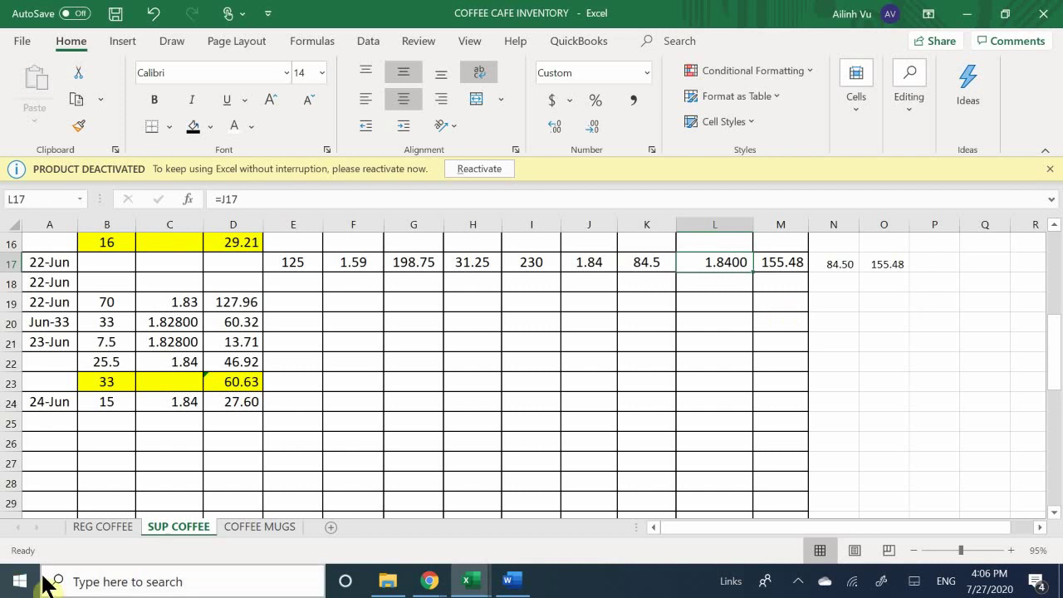
# Return to the REG COFFEE sheet, then bring up the general journal workbook and start a new entry dated 6/24 in A529
pyautogui.click(104, 530)
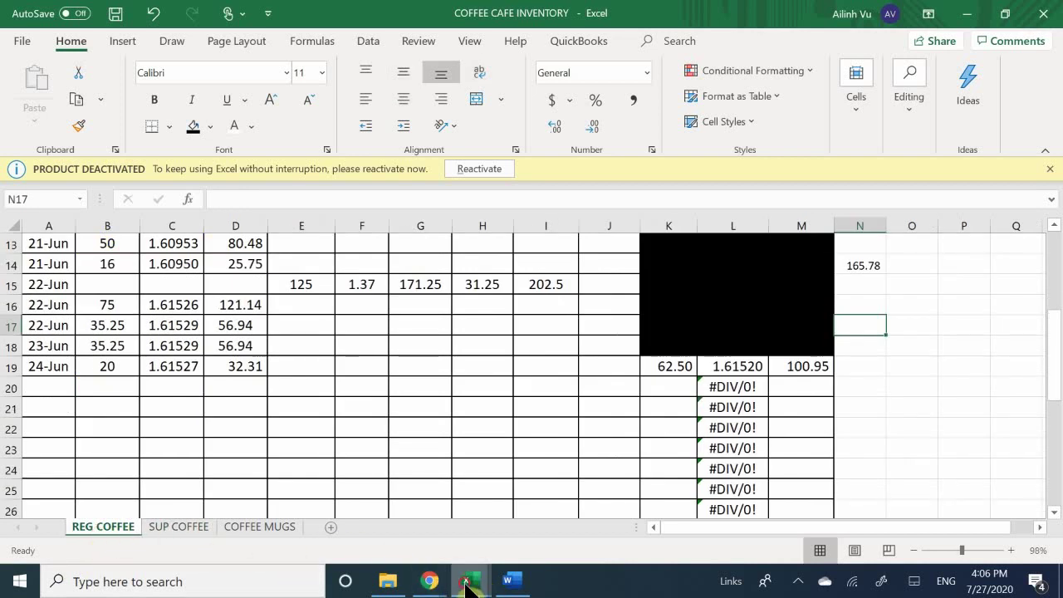
pyautogui.moveTo(470, 582)
pyautogui.click(253, 513)
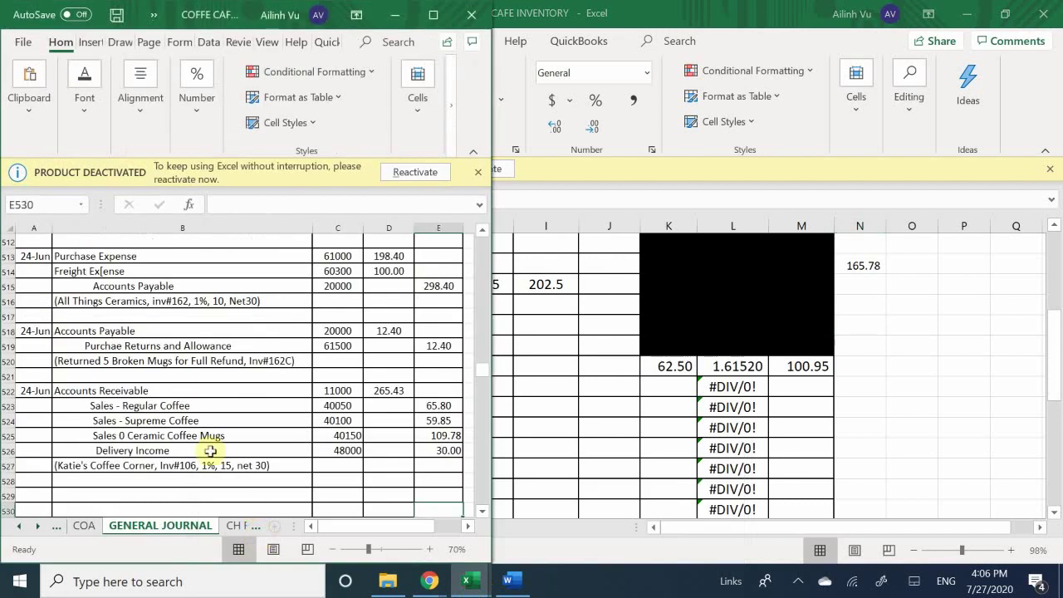
pyautogui.scroll(-3, 133, 399)
pyautogui.scroll(-1, 131, 400)
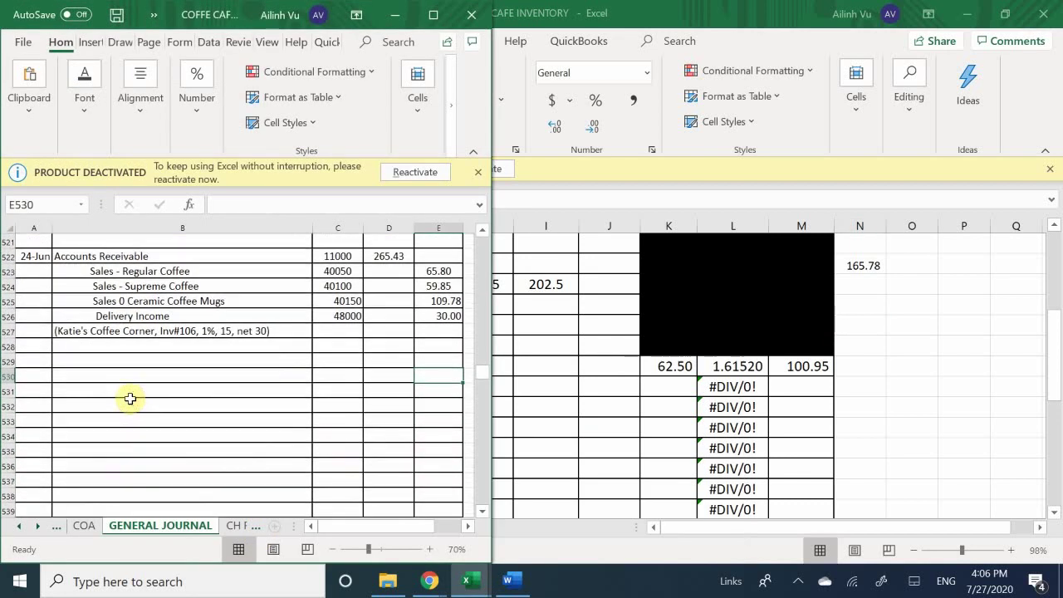
pyautogui.scroll(-1, 131, 399)
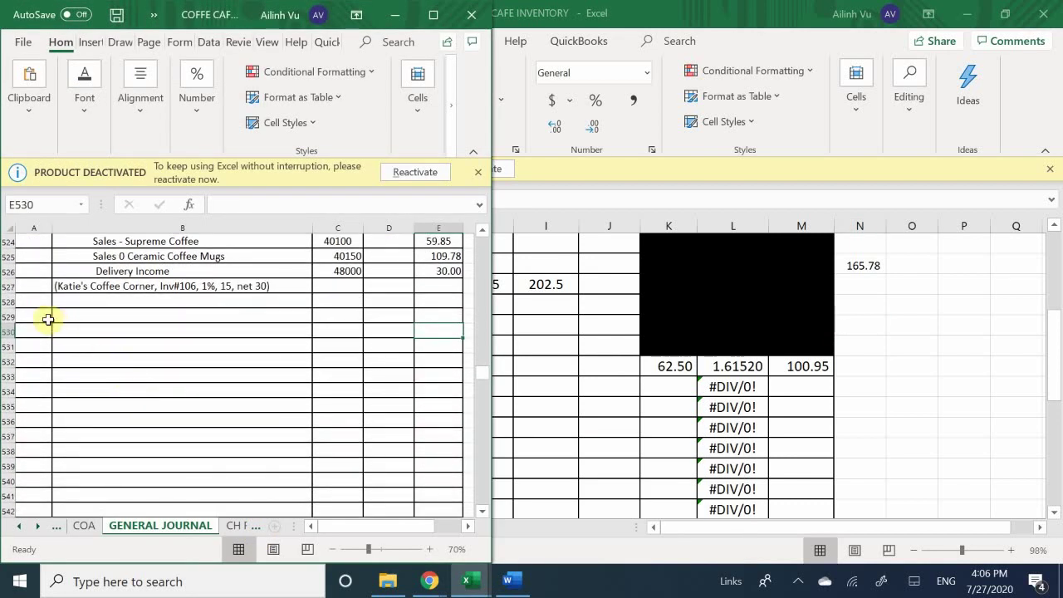
pyautogui.click(41, 322)
pyautogui.write('6/24')
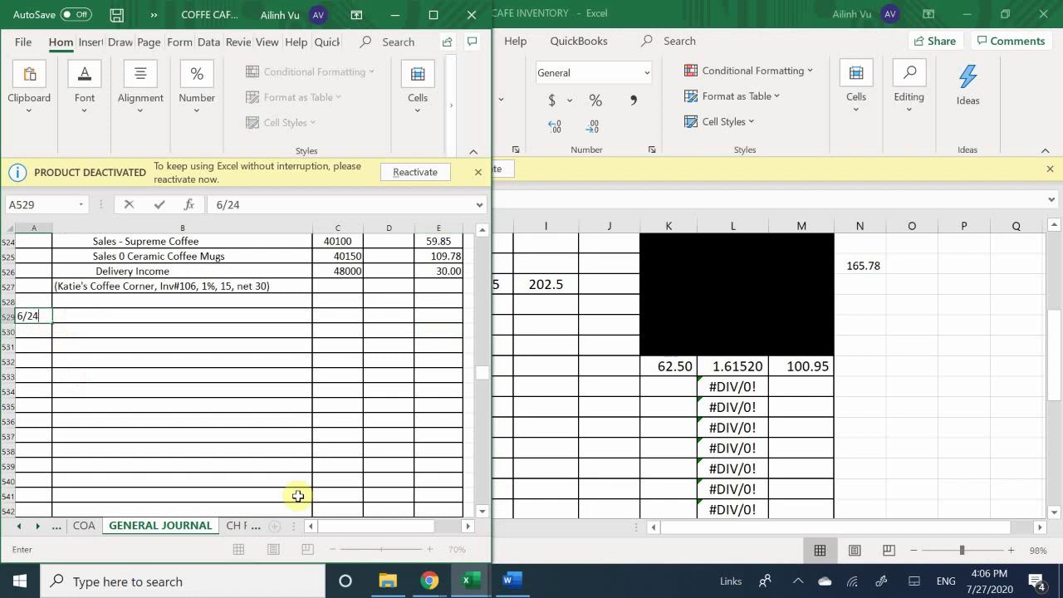
pyautogui.press('Tab')
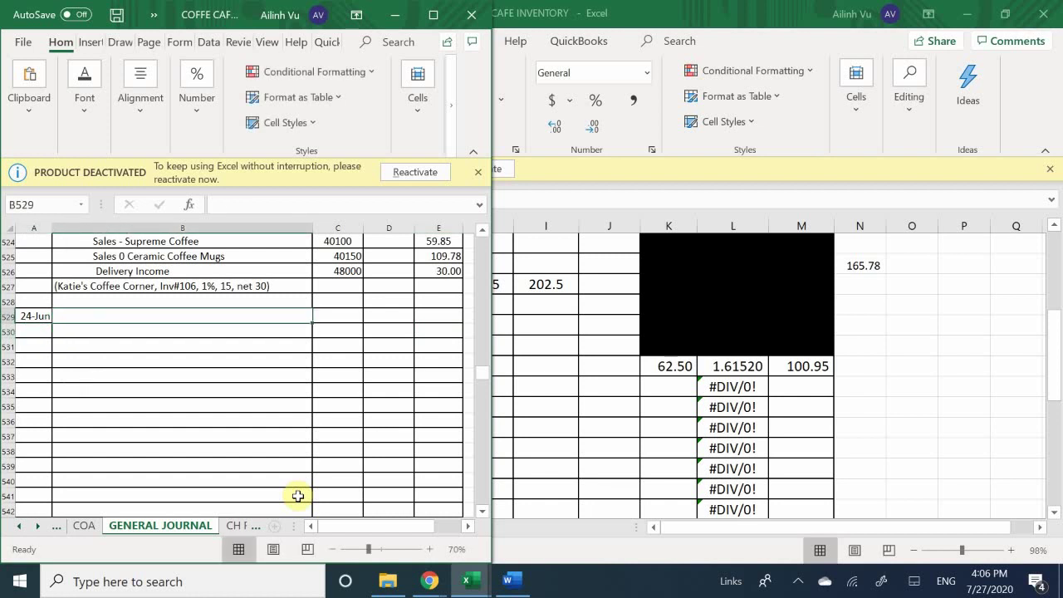
# Enter the debit account titles COGS - Regular Coffee in B529 and COGS - Supreme Coffee in B530
pyautogui.write('COG')
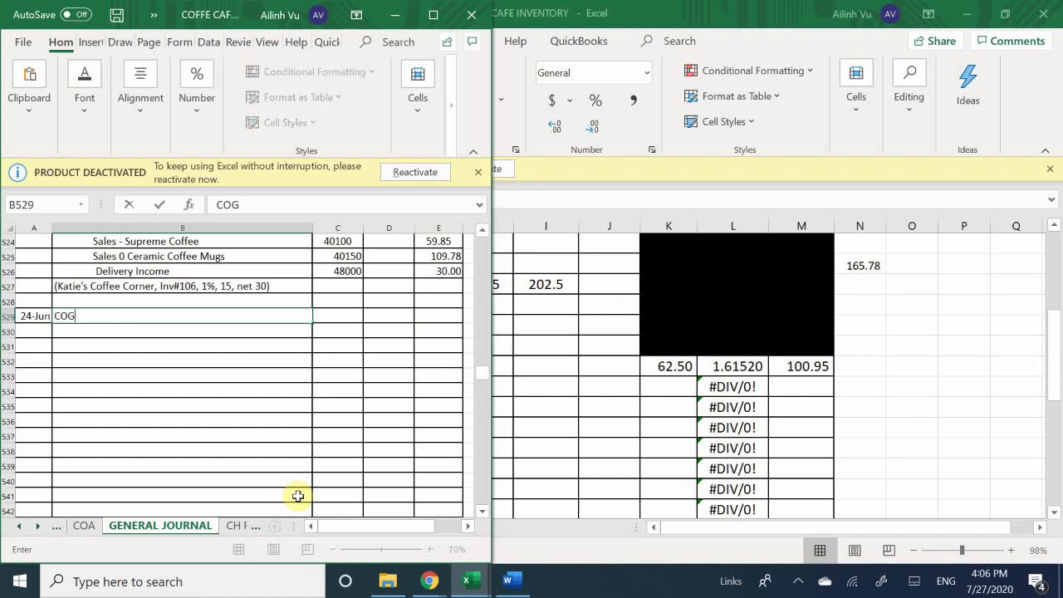
pyautogui.write('S - Regular Coffee')
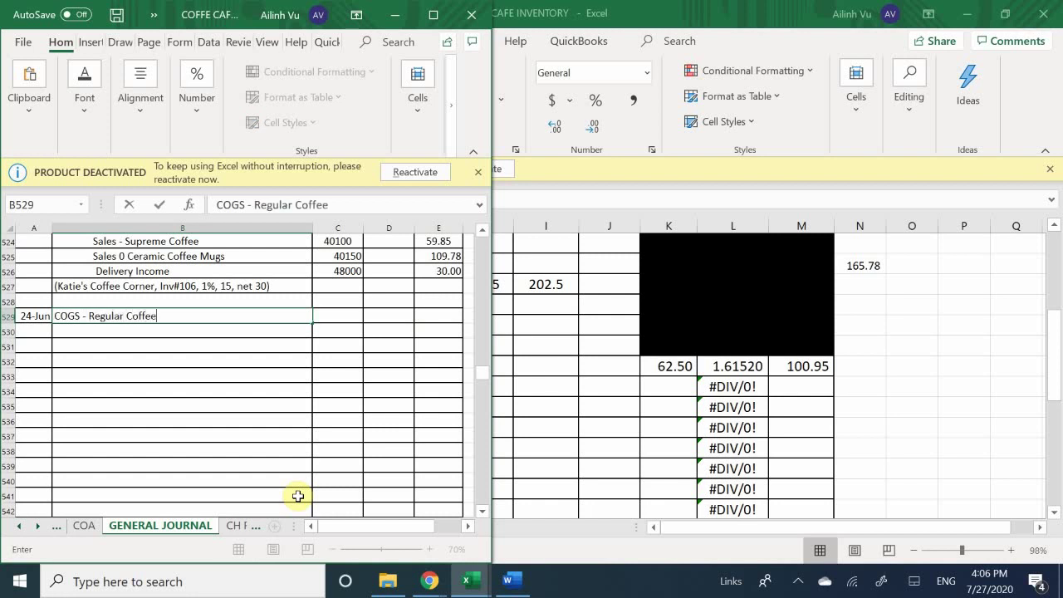
pyautogui.press('Return')
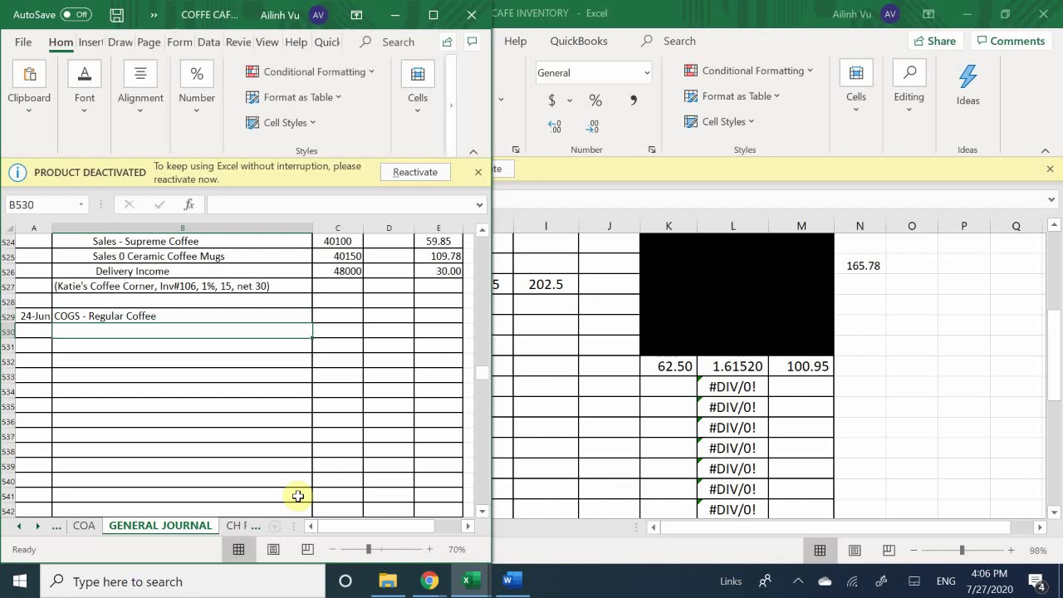
pyautogui.write('COGS ')
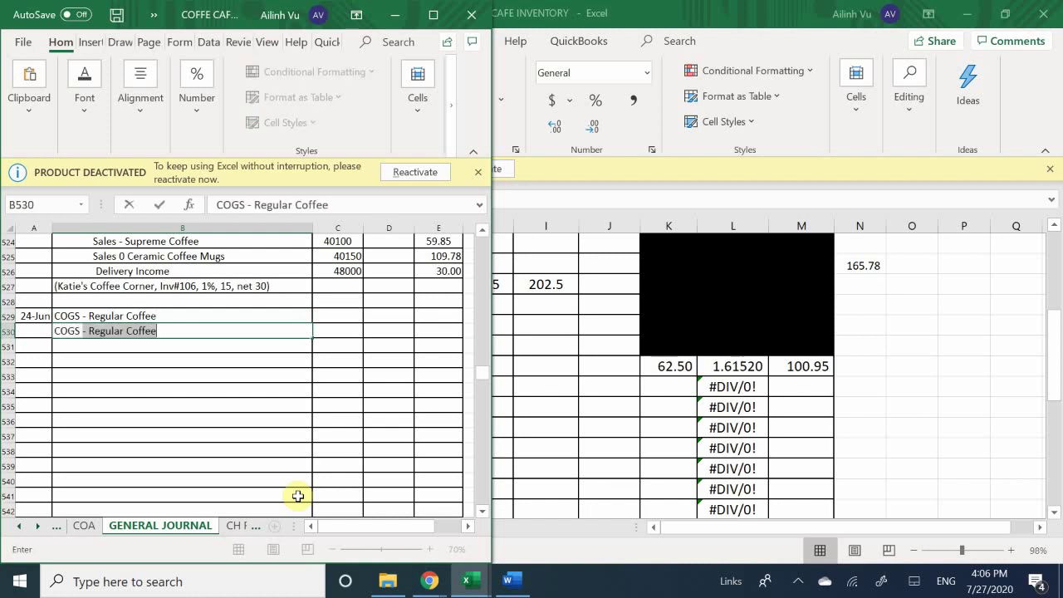
pyautogui.write('- Suprem')
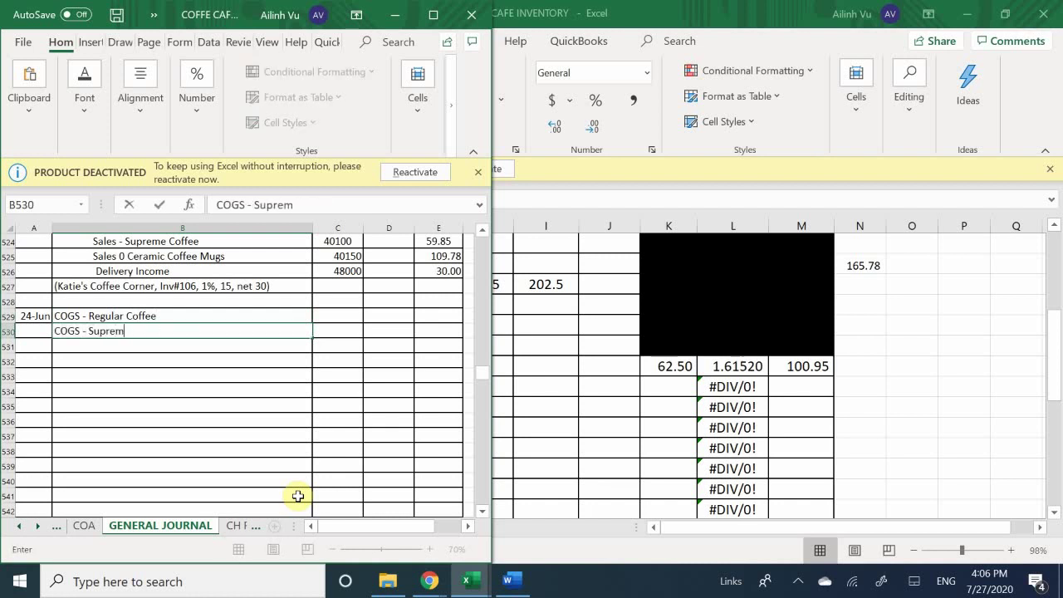
pyautogui.write('e Coffee')
pyautogui.press('Return')
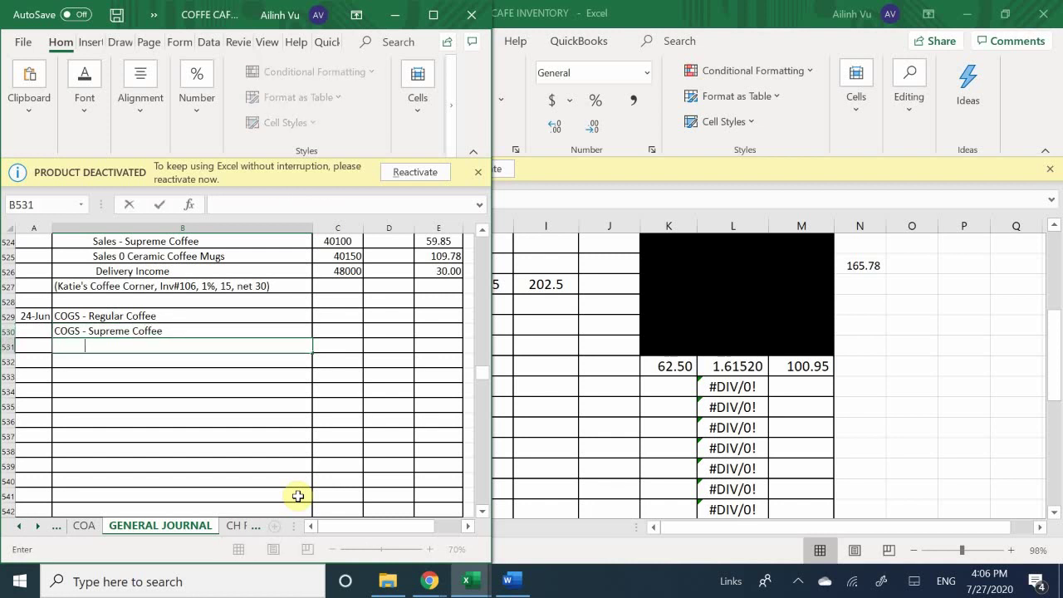
# Enter the indented credit account titles Regular Coffee in B531 and Supreme Coffee in B532
pyautogui.write('Regular Coffee')
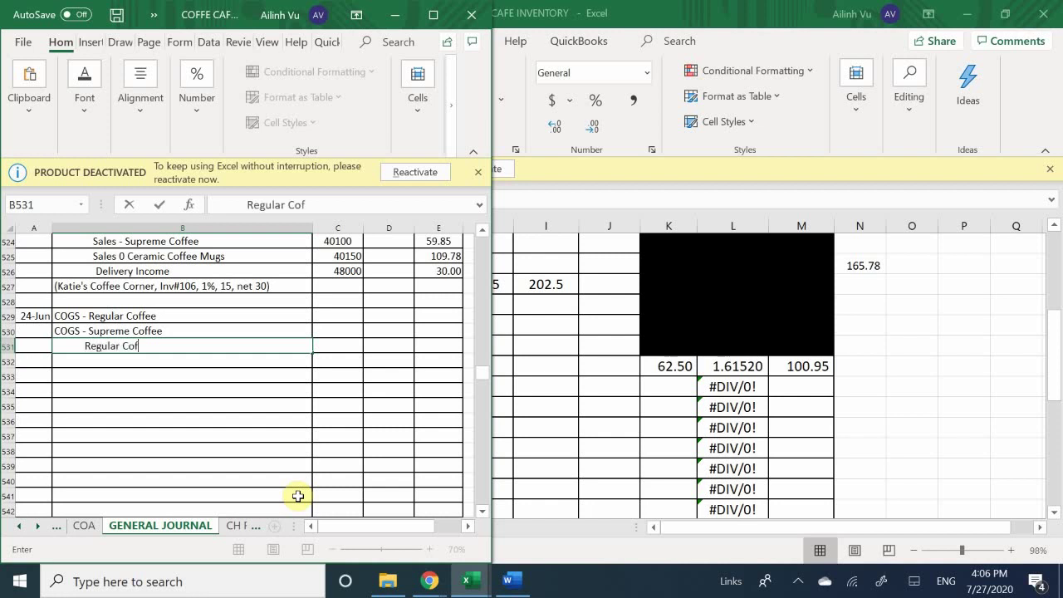
pyautogui.press('Return')
pyautogui.press('BackSpace')
pyautogui.write('Supreme')
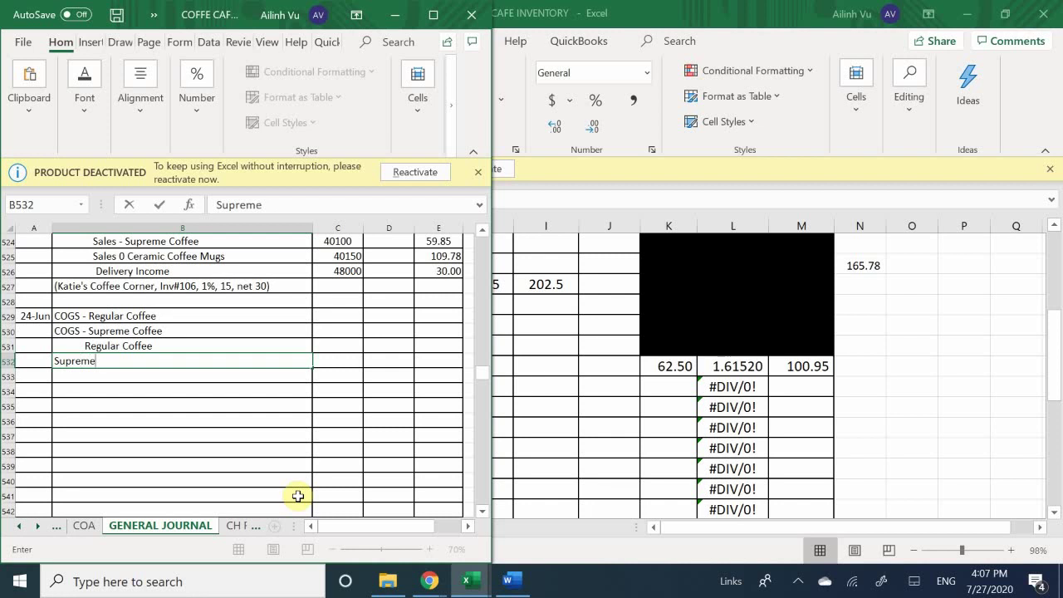
pyautogui.press('BackSpace')
pyautogui.press('BackSpace')
pyautogui.press('BackSpace')
pyautogui.press('BackSpace')
pyautogui.press('BackSpace')
pyautogui.press('BackSpace')
pyautogui.press('BackSpace')
pyautogui.write('Supre')
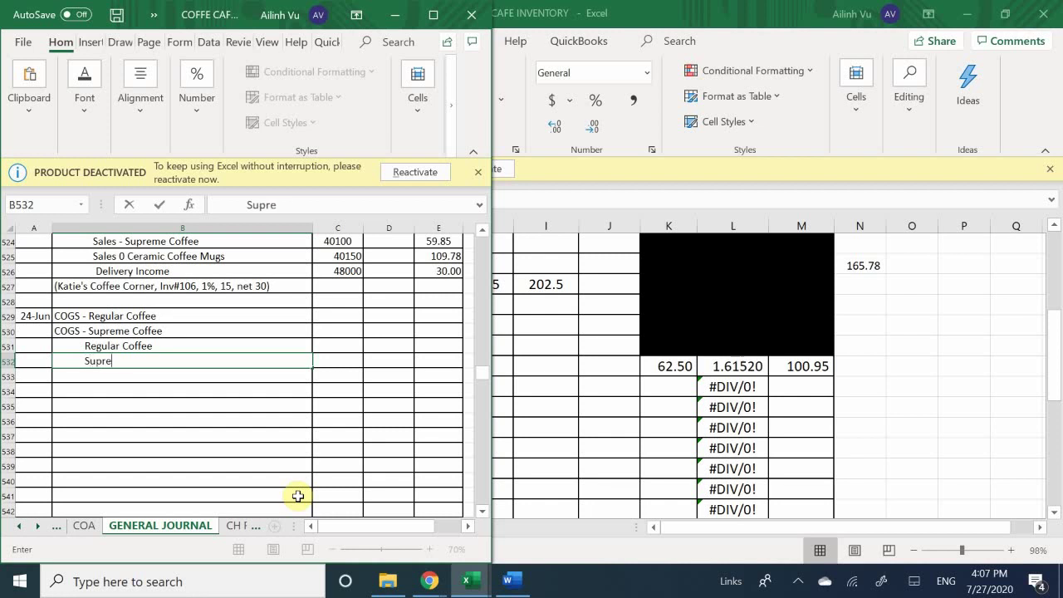
pyautogui.write('me Coffee')
pyautogui.press('Return')
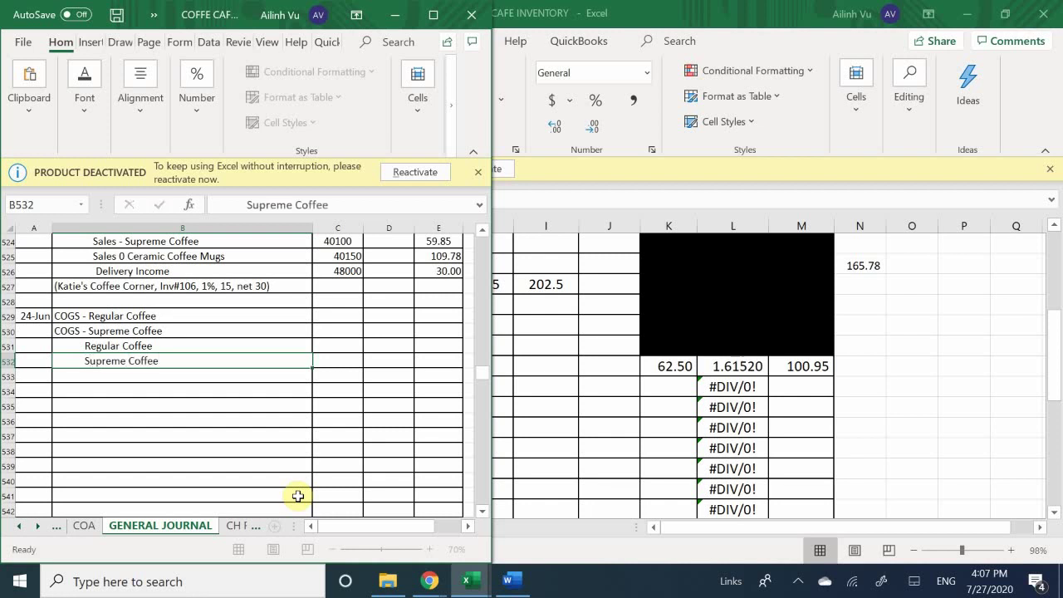
# Enter the journal explanation (Sold to Katie's CC) in B533
pyautogui.write('(')
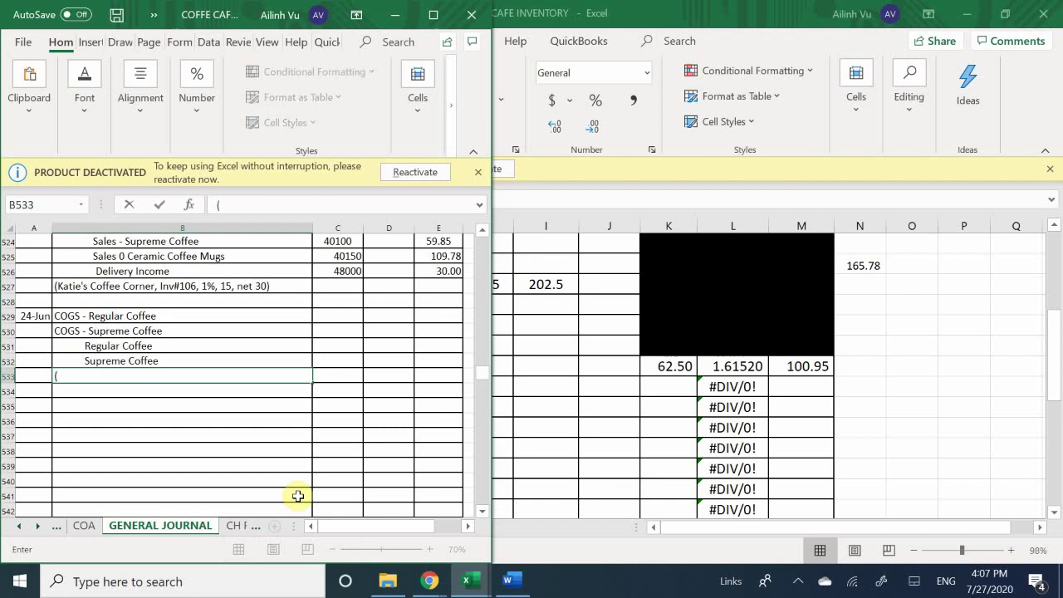
pyautogui.write('Sold to Katie')
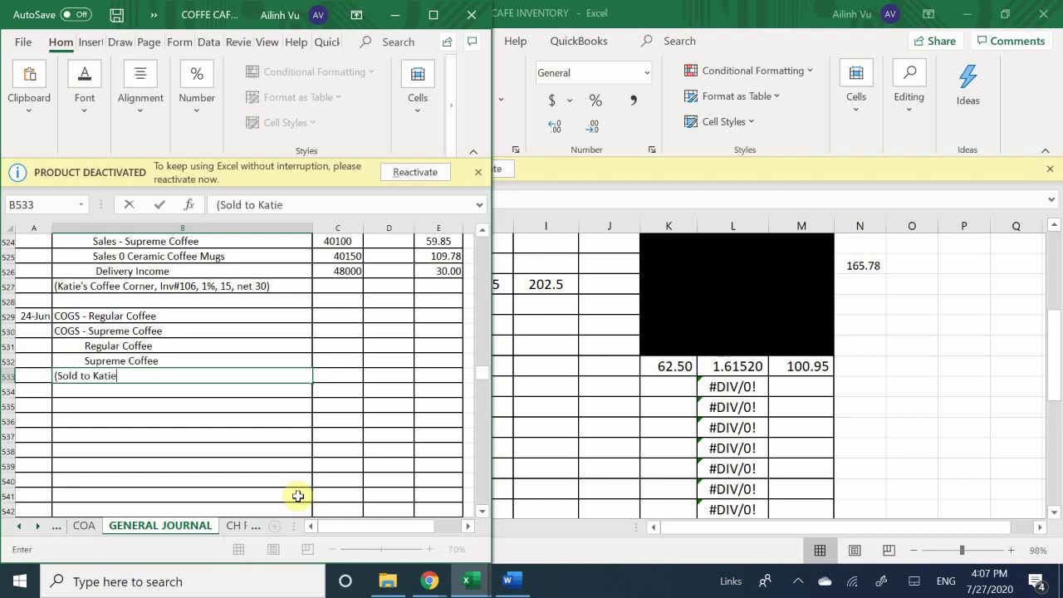
pyautogui.write("'s CC_")
pyautogui.press('BackSpace')
pyautogui.write(')')
pyautogui.press('Return')
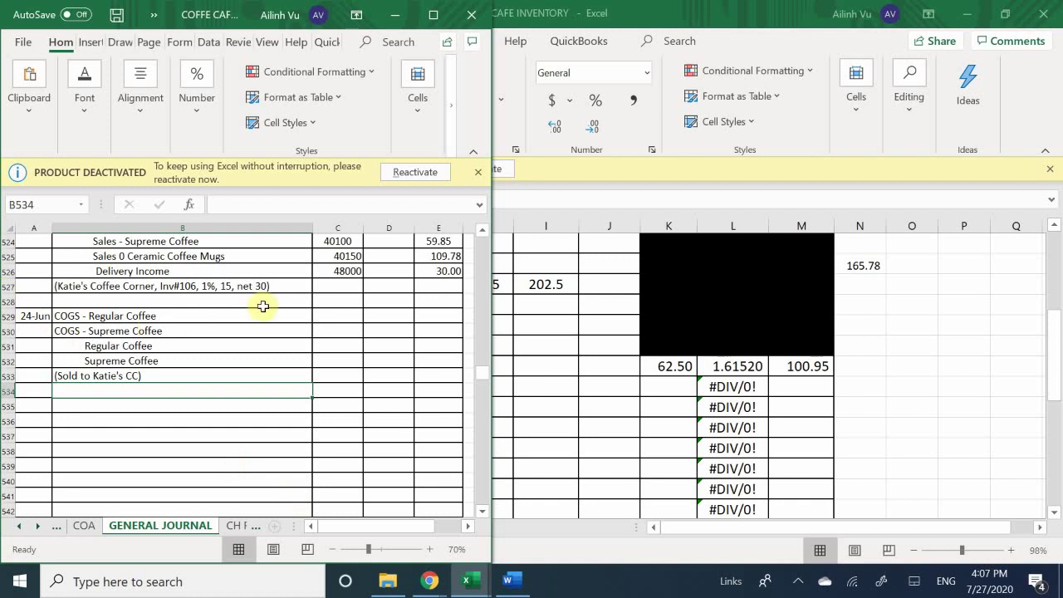
# Enter the account numbers 50050, 50100, 12020 and 12040 for the cost of goods sold entry in C529:C532
pyautogui.click(330, 317)
pyautogui.write('5')
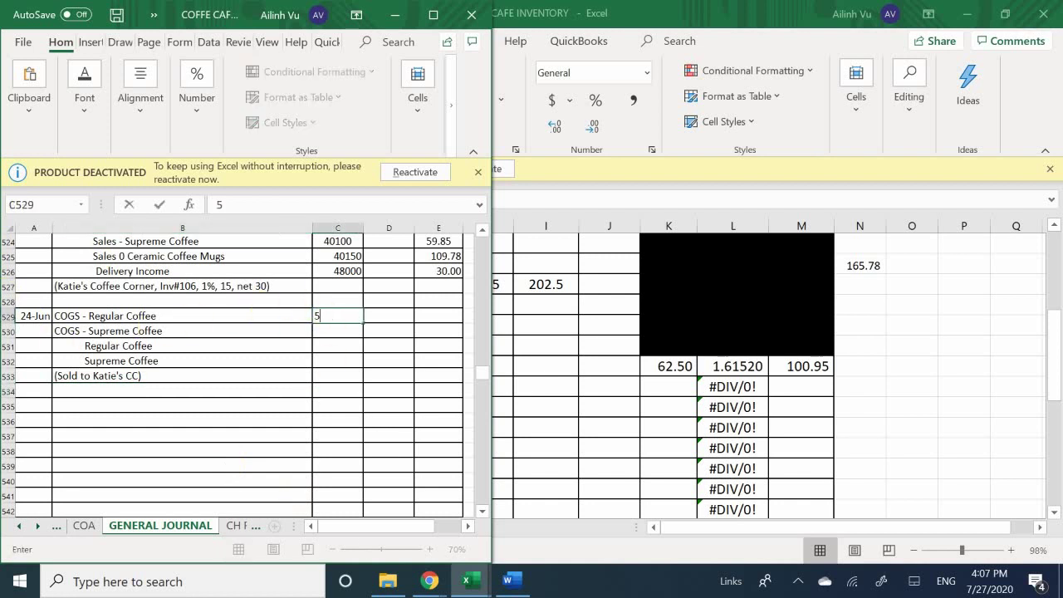
pyautogui.write('0050')
pyautogui.press('Return')
pyautogui.write('50100')
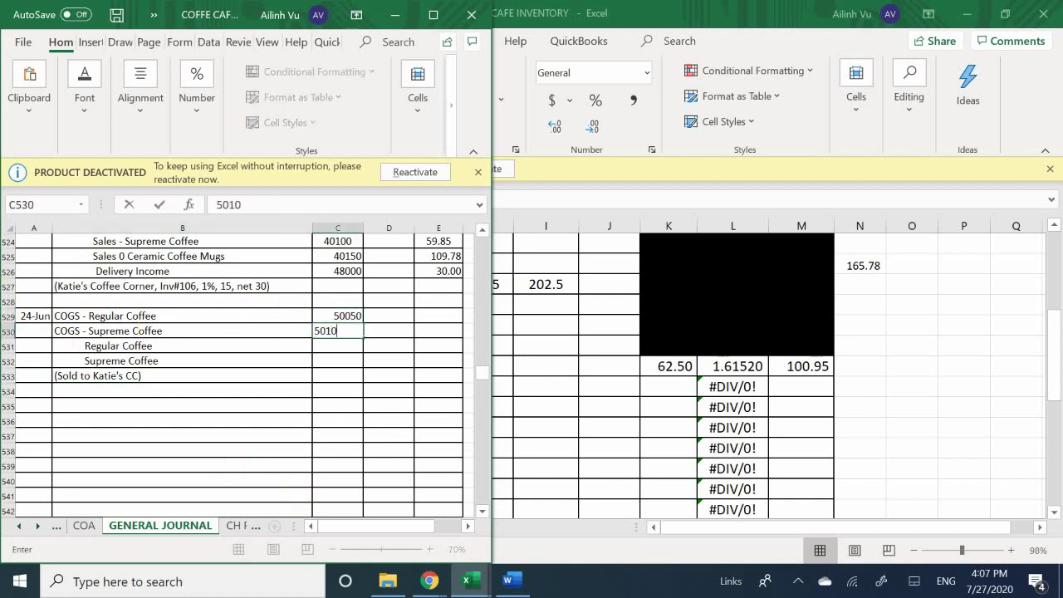
pyautogui.press('Return')
pyautogui.write('12020')
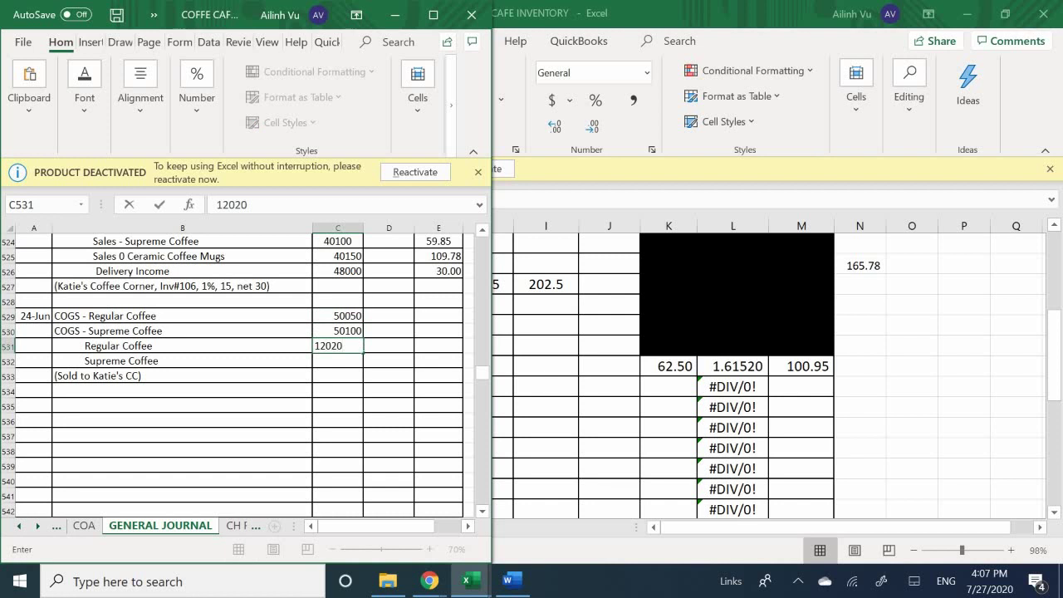
pyautogui.press('Return')
pyautogui.write('12040')
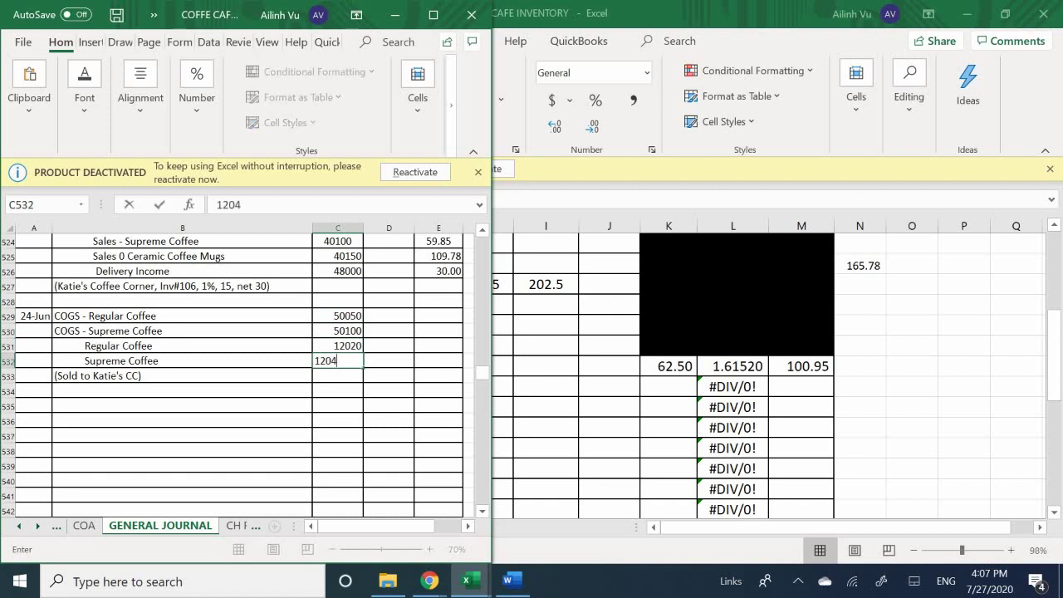
pyautogui.press('Return')
# Enter the debit amounts 32.31 for COGS - Regular Coffee in D529 and 27.60 for COGS - Supreme Coffee in D530
pyautogui.click(389, 375)
pyautogui.press('Up')
pyautogui.press('Up')
pyautogui.press('Up')
pyautogui.press('Up')
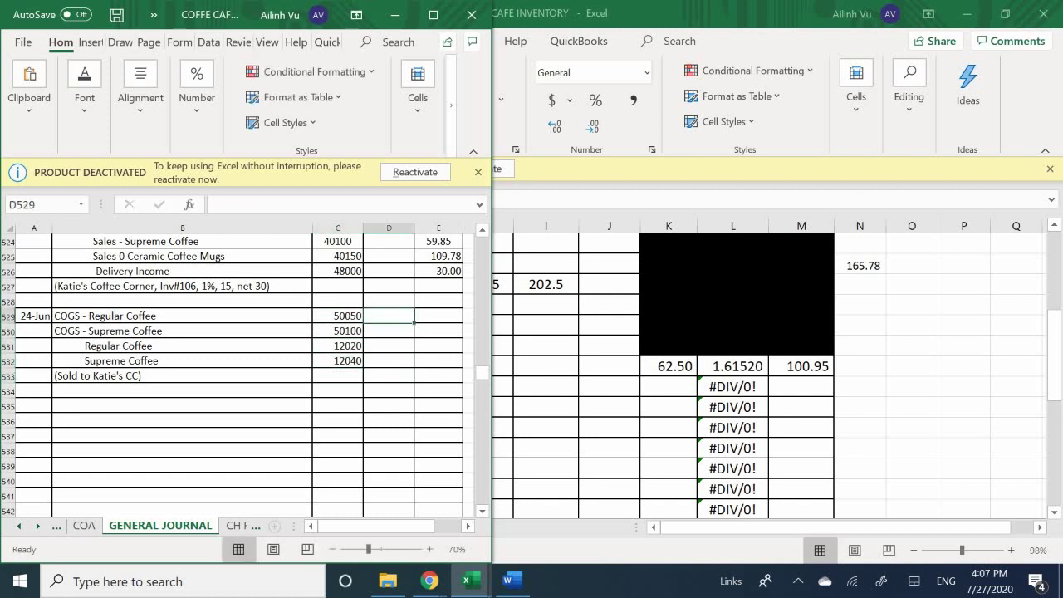
pyautogui.write('32.')
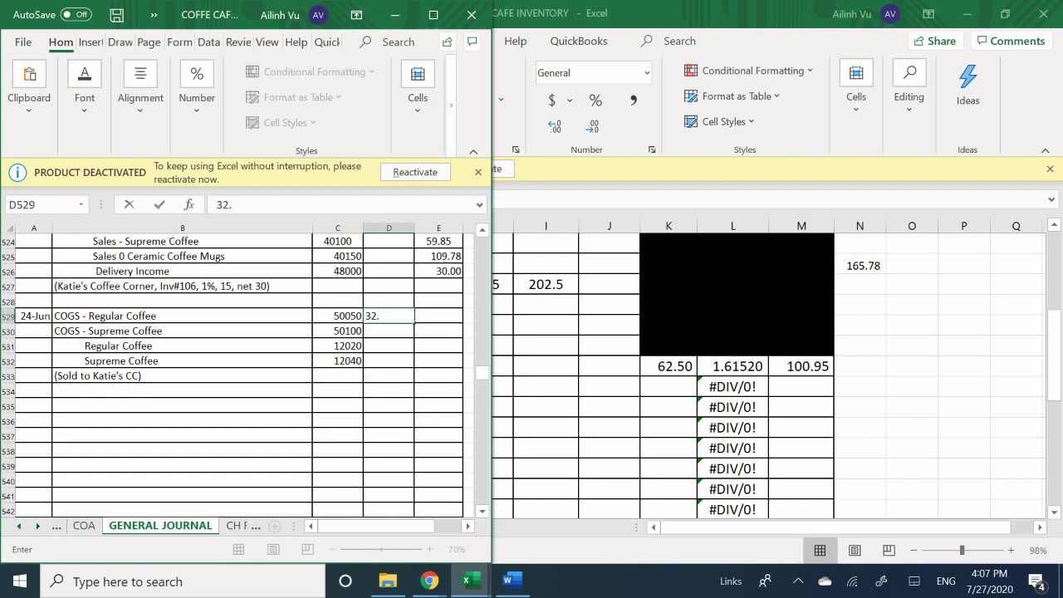
pyautogui.write('31')
pyautogui.press('Return')
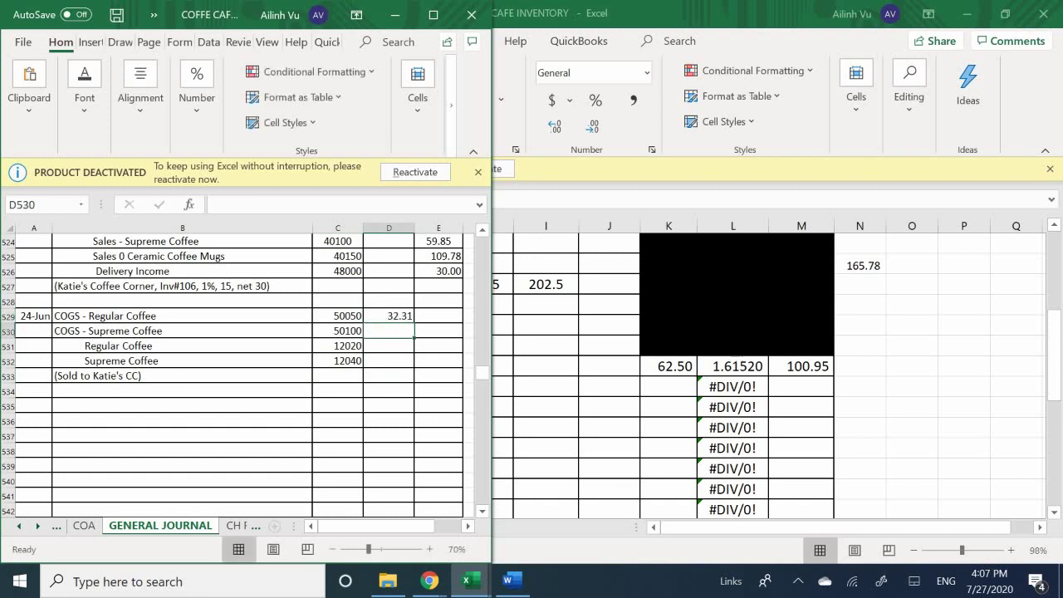
pyautogui.write('27.60')
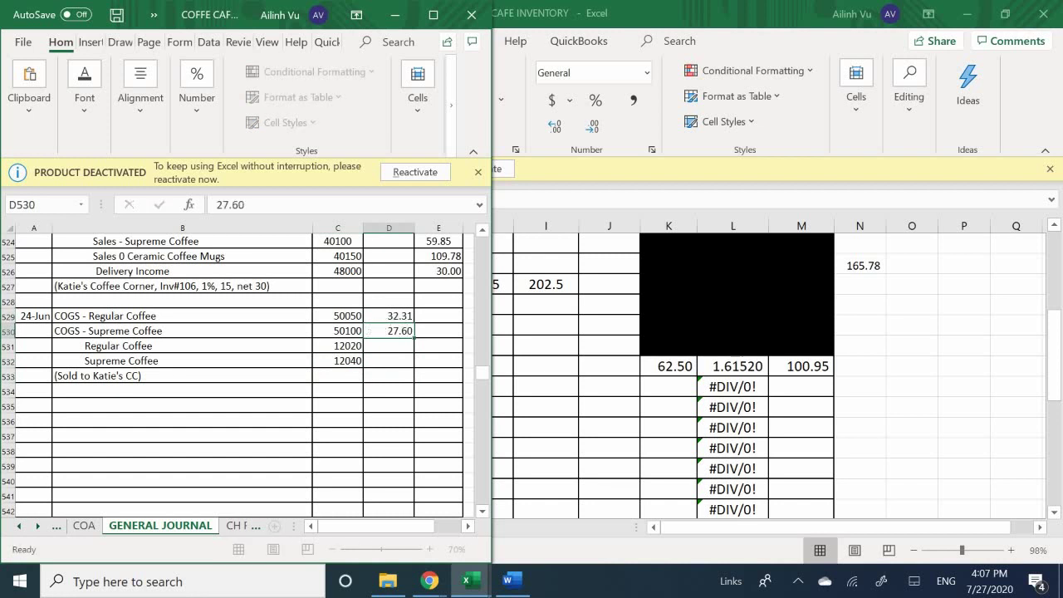
pyautogui.press('Return')
# Enter the credit amounts 32.31 for Regular Coffee in E531 and 27.60 for Supreme Coffee in E532
pyautogui.click(438, 346)
pyautogui.write('32.3')
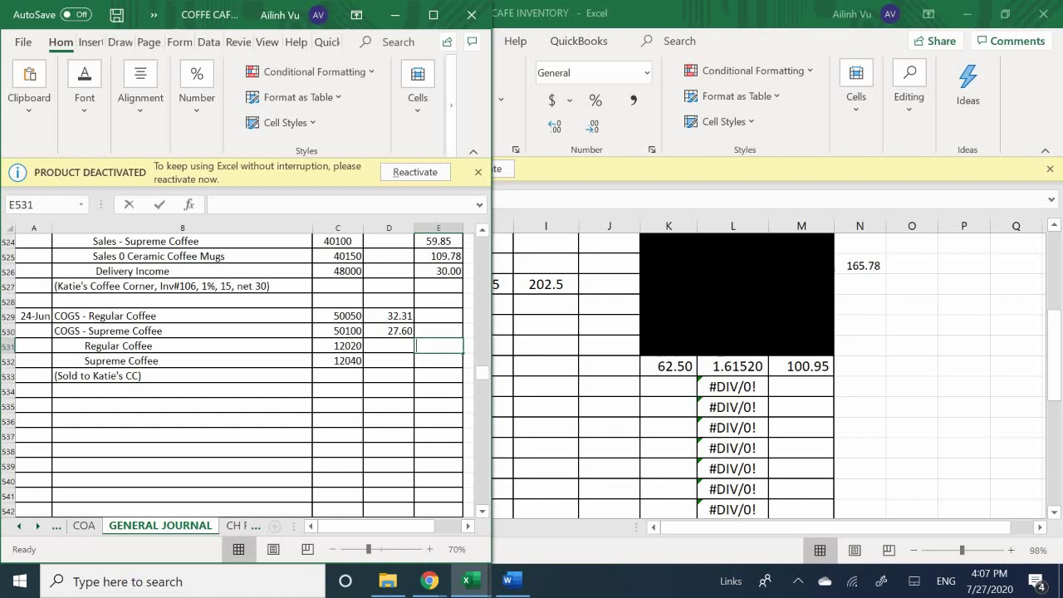
pyautogui.write('1')
pyautogui.press('Return')
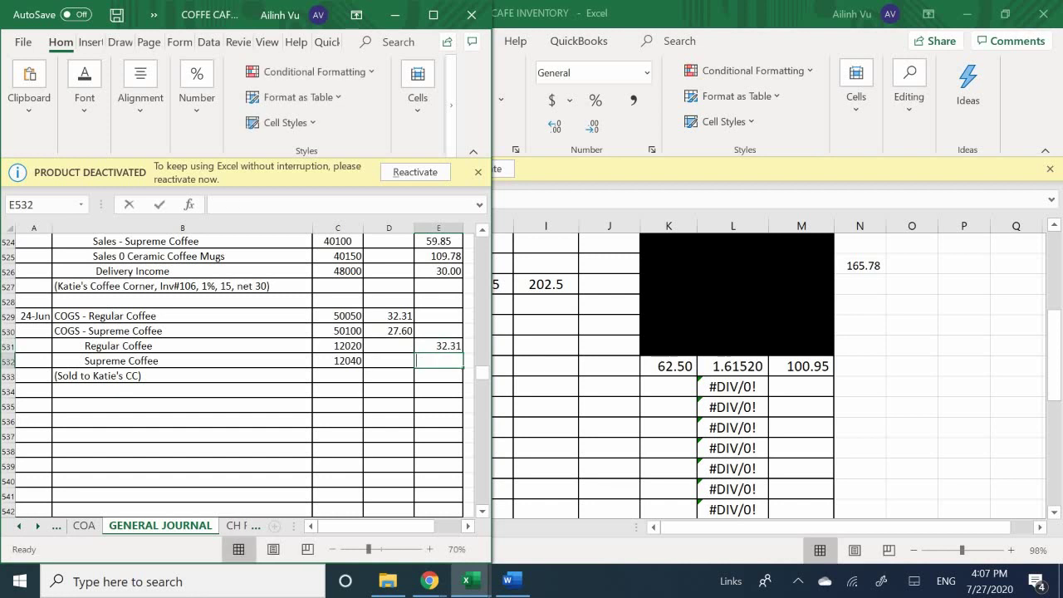
pyautogui.write('27.60')
pyautogui.press('Return')
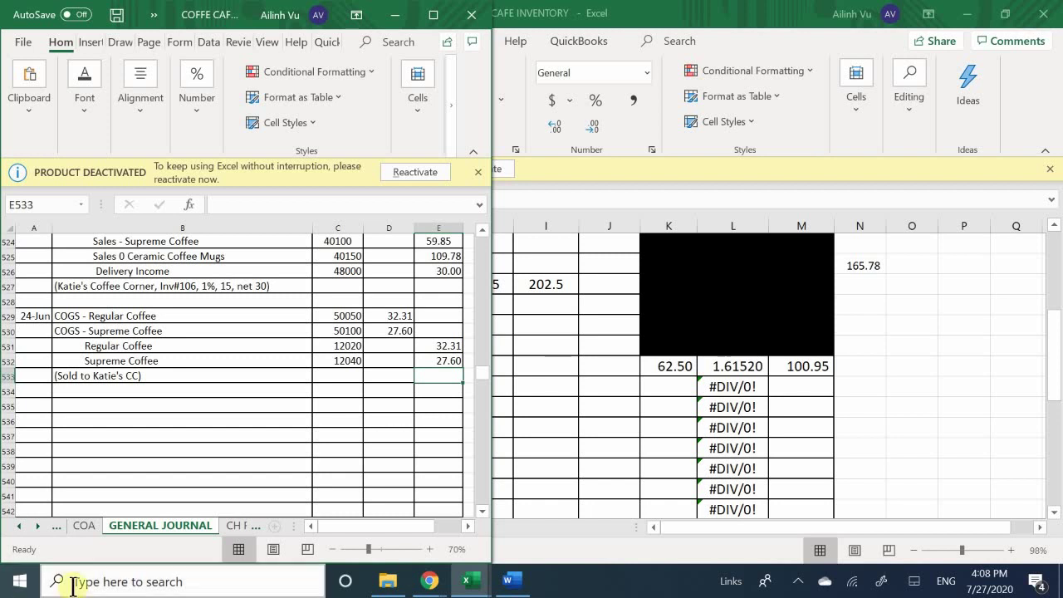
# Bring up the ledger workbook beside the general journal and show its COGS sheet
pyautogui.moveTo(468, 576)
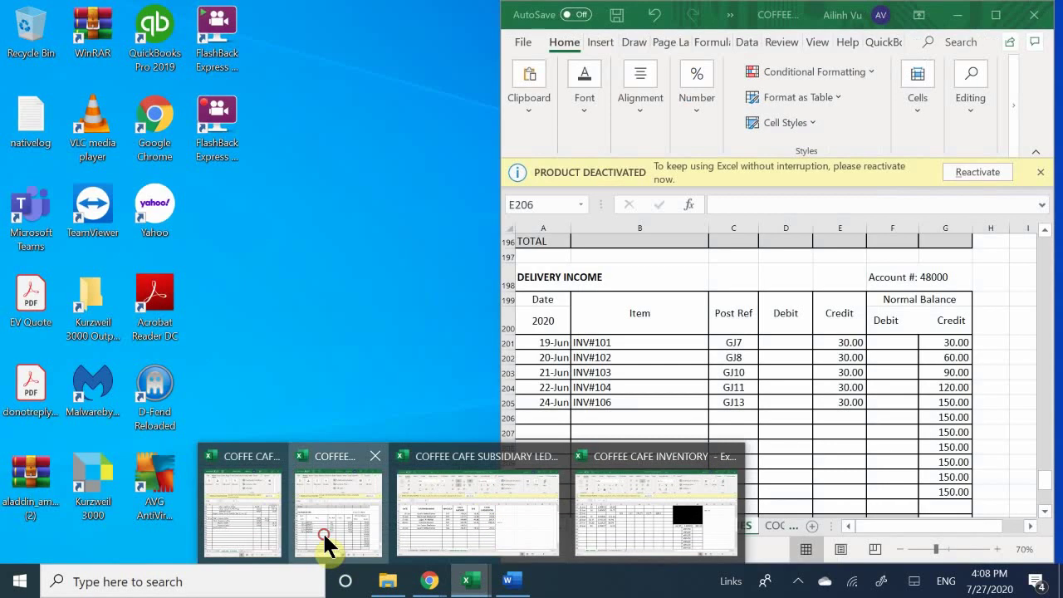
pyautogui.click(324, 544)
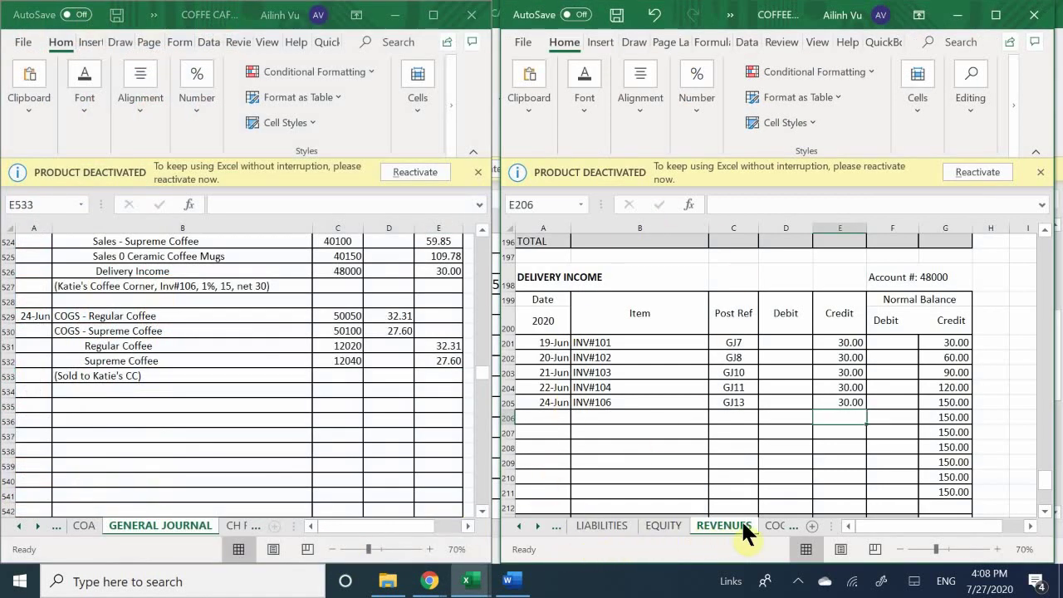
pyautogui.click(771, 522)
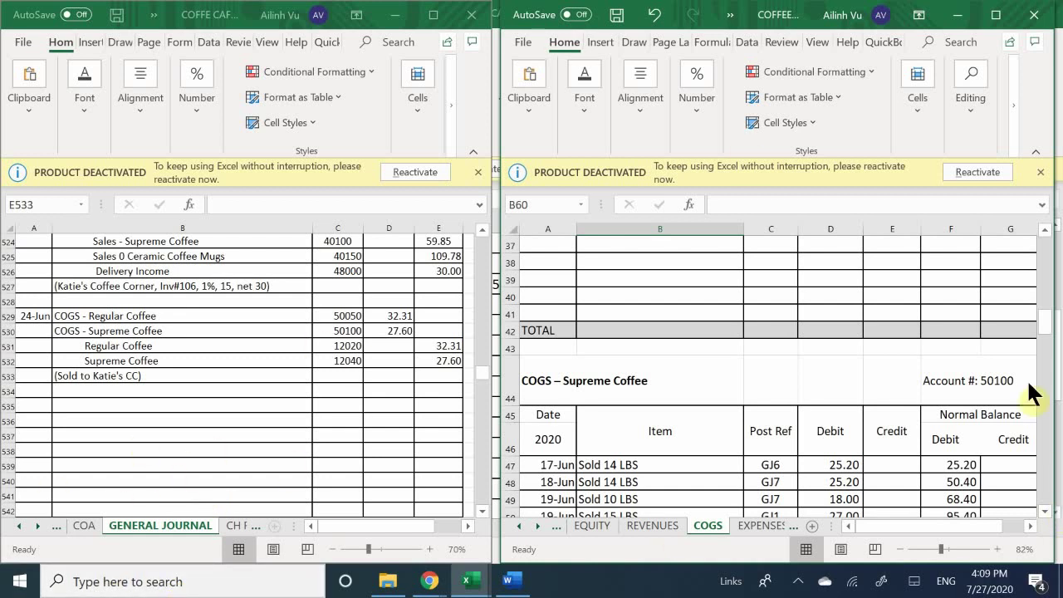
# Date a new posting 6/24 in A26 of the COGS – Regular Coffee ledger account
pyautogui.click(644, 299)
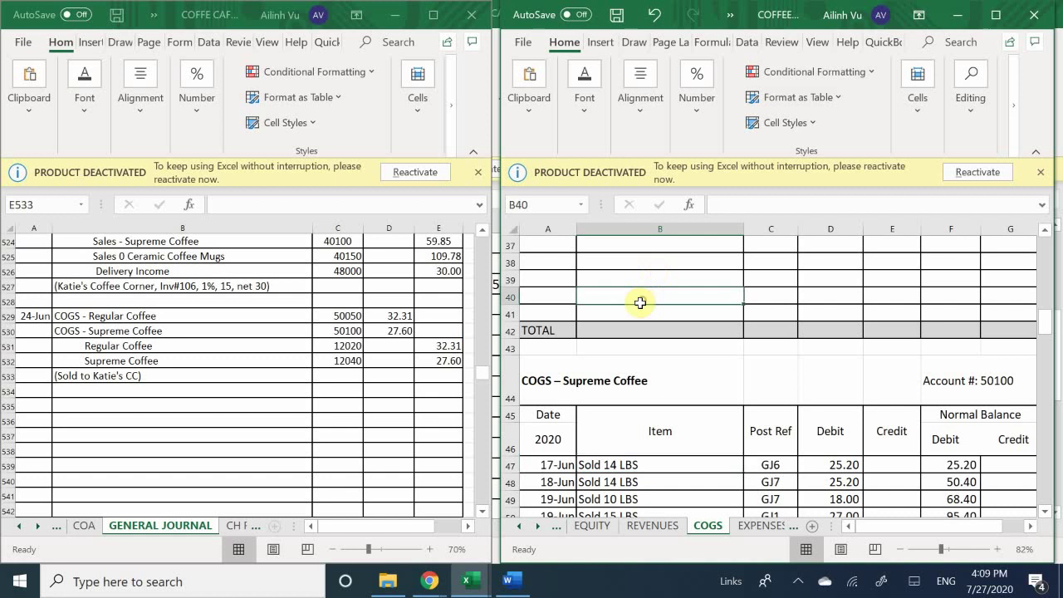
pyautogui.scroll(12, 582, 345)
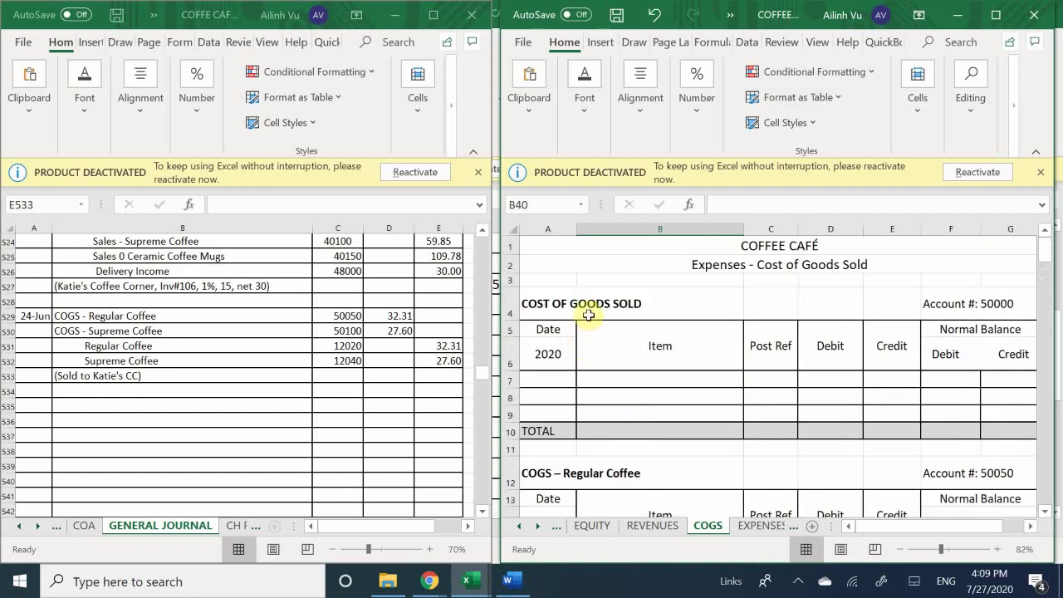
pyautogui.scroll(-4, 589, 320)
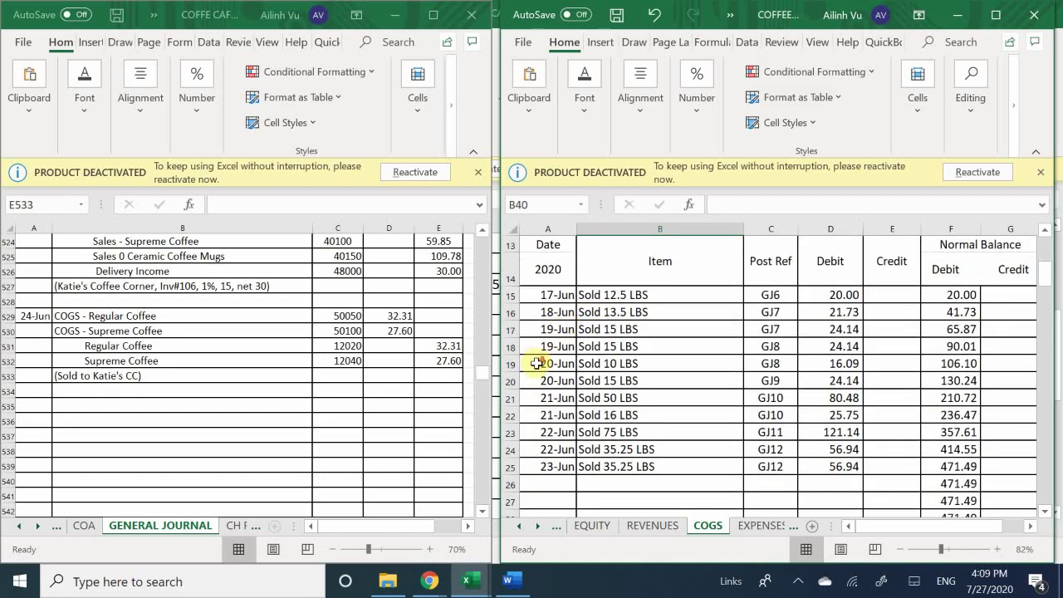
pyautogui.scroll(-1, 548, 366)
pyautogui.scroll(5, 552, 371)
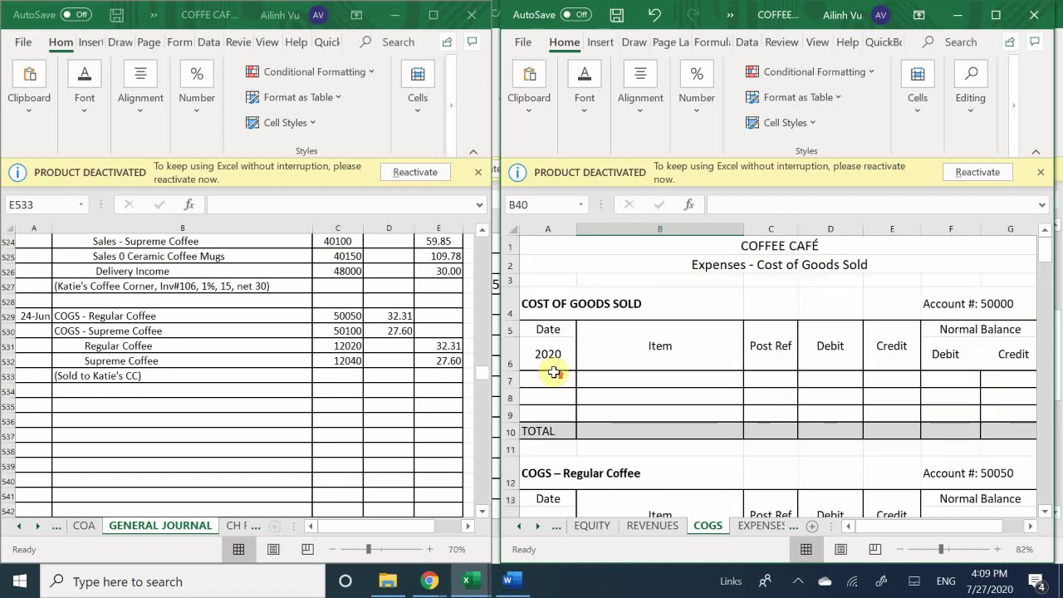
pyautogui.scroll(-8, 566, 340)
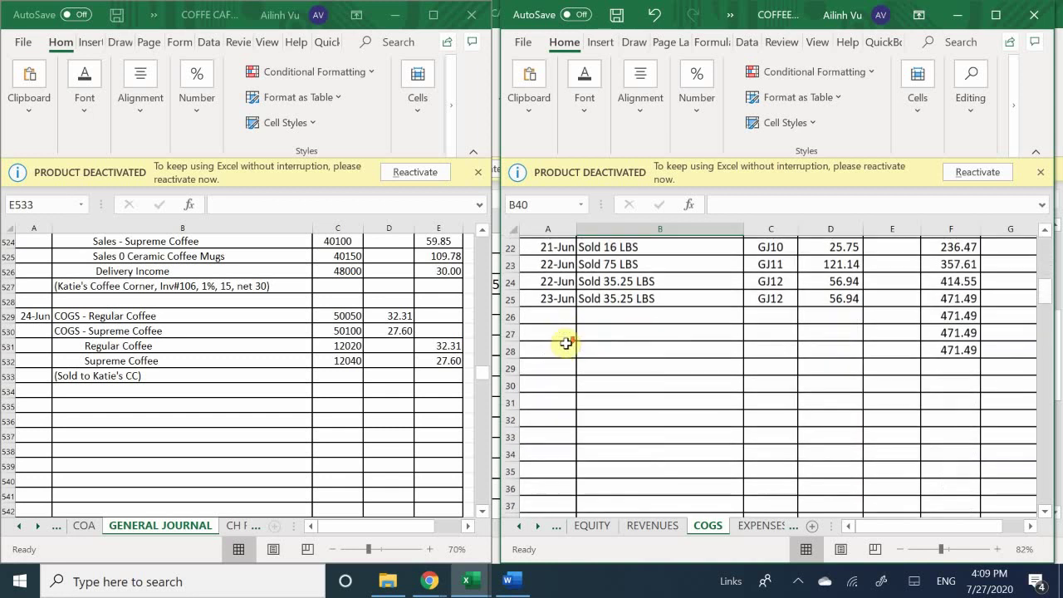
pyautogui.scroll(2, 559, 340)
pyautogui.click(559, 366)
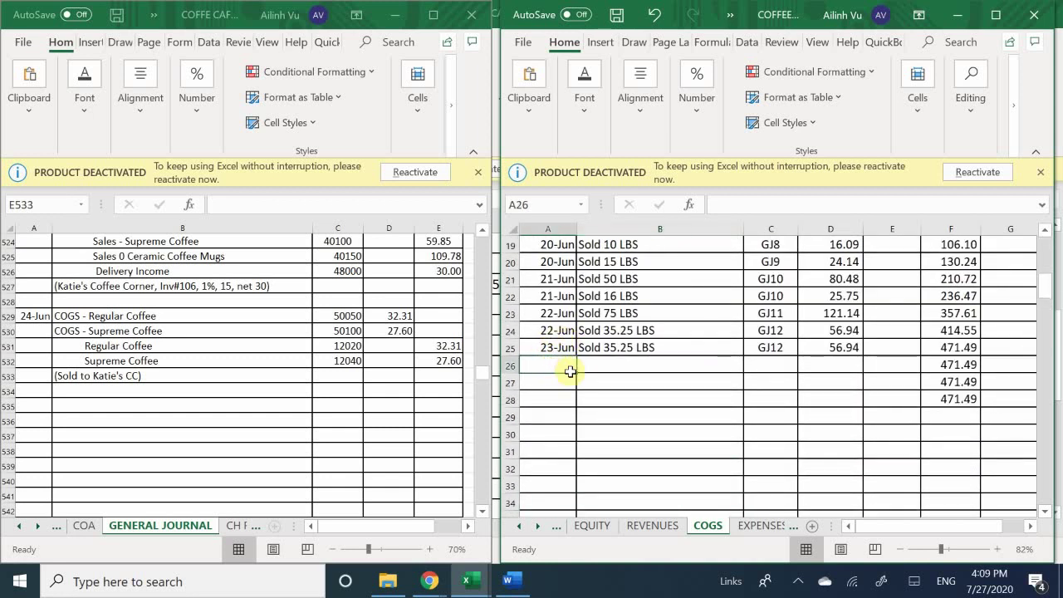
pyautogui.write('6/24')
pyautogui.press('Return')
pyautogui.press('Right')
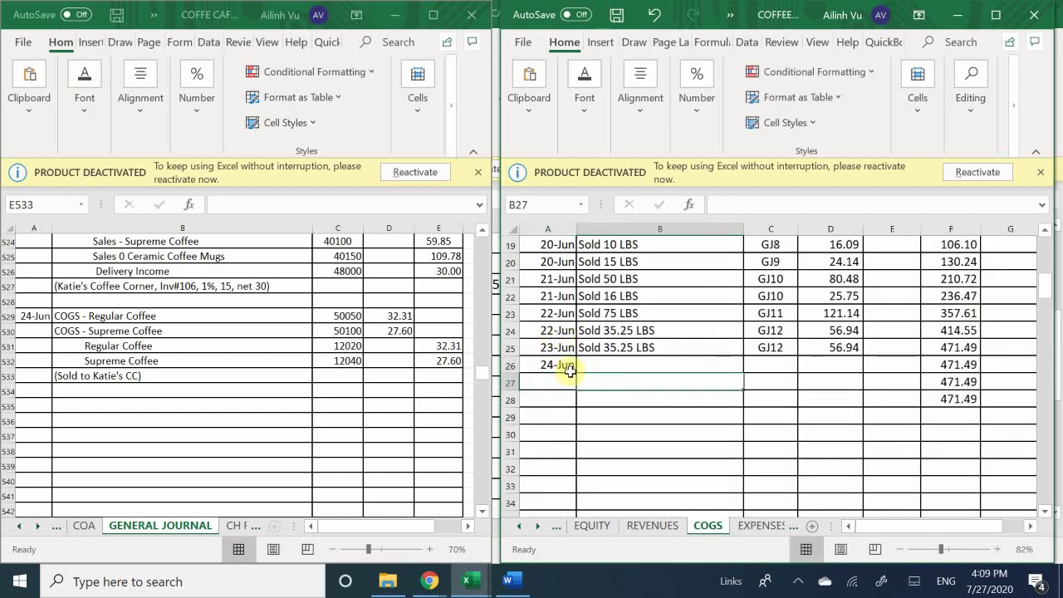
pyautogui.press('Up')
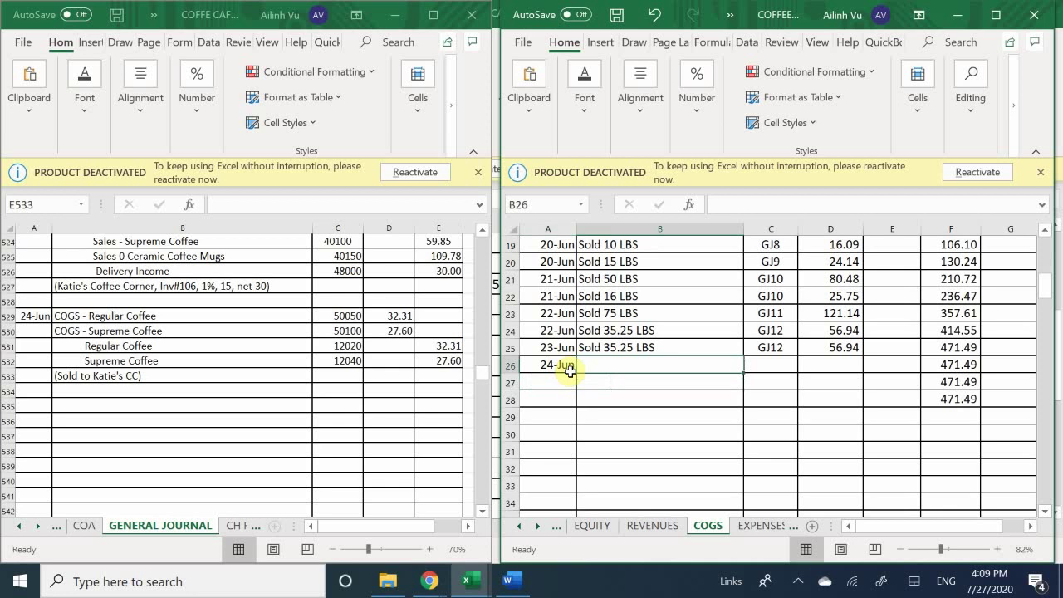
# Complete the 24 June COGS – Regular Coffee posting in row 26 with item Sold 20 LBS, post reference GJ13 and debit 32.31
pyautogui.write('Sold 20')
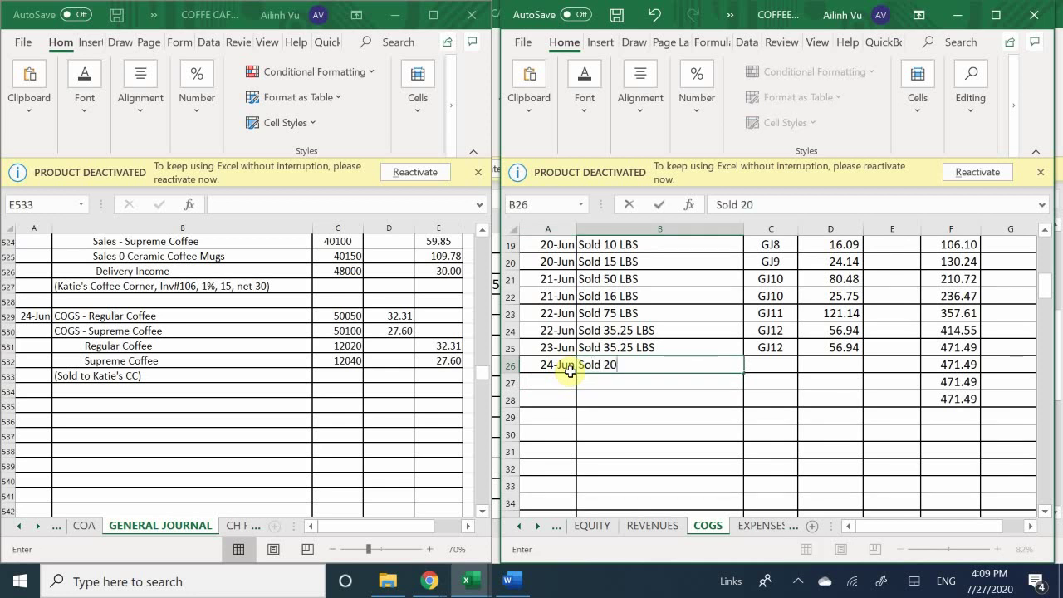
pyautogui.write(' LBS')
pyautogui.press('Return')
pyautogui.press('Right')
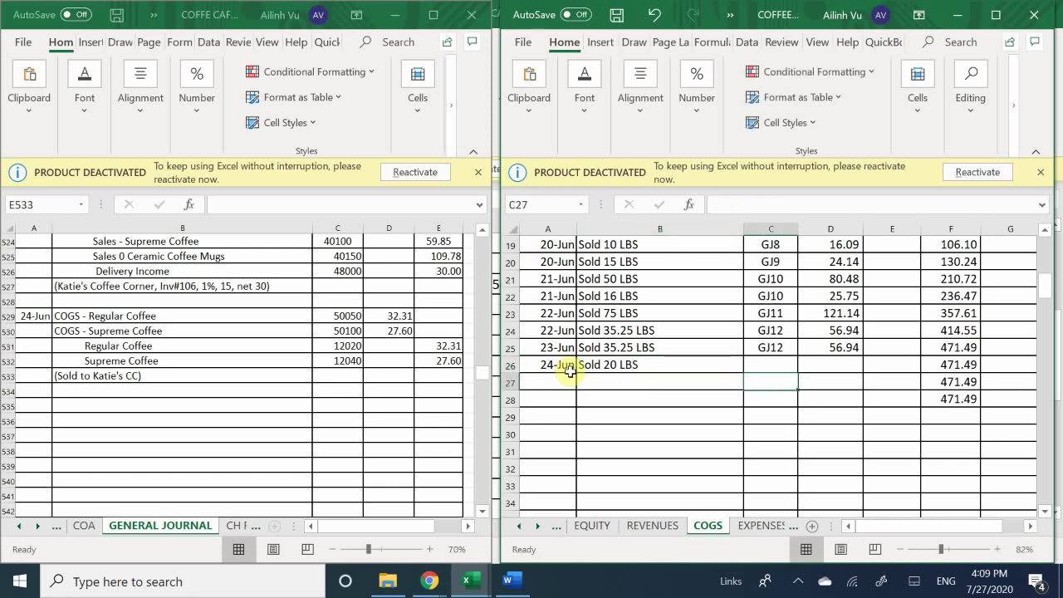
pyautogui.press('Up')
pyautogui.write('GJ13')
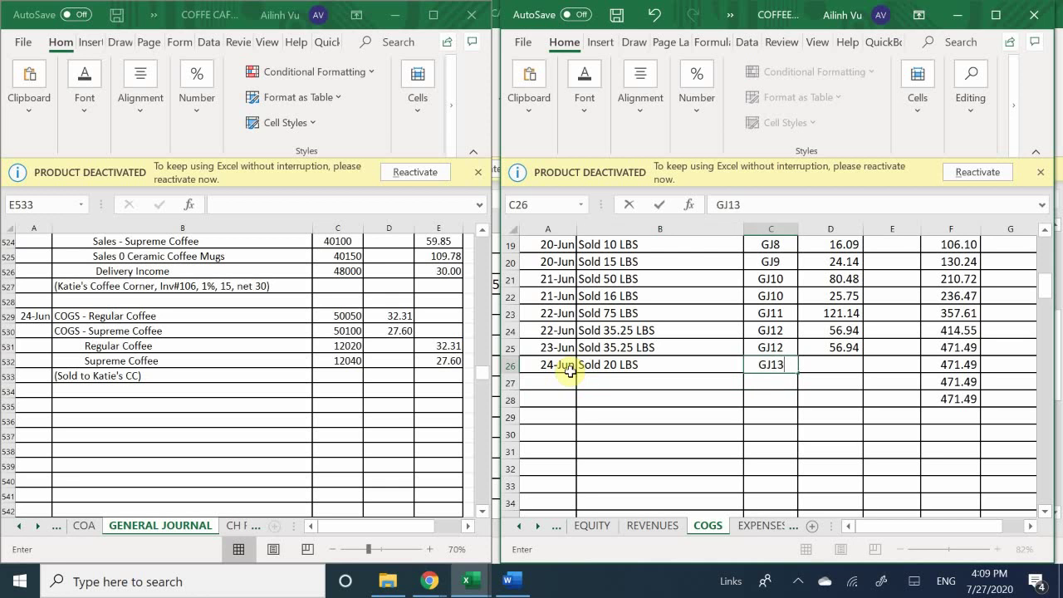
pyautogui.press('Right')
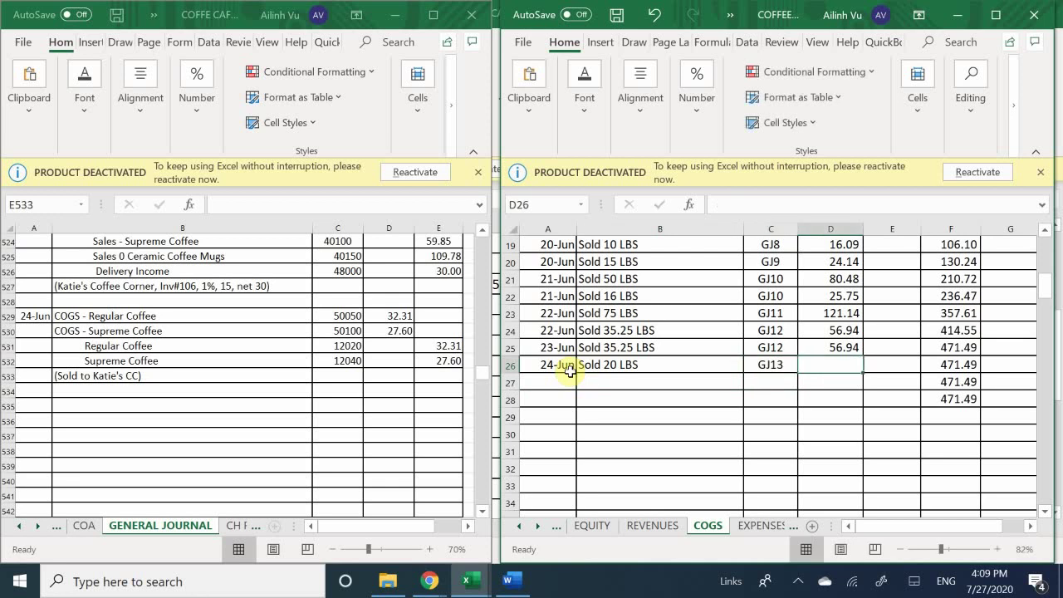
pyautogui.write('32.31')
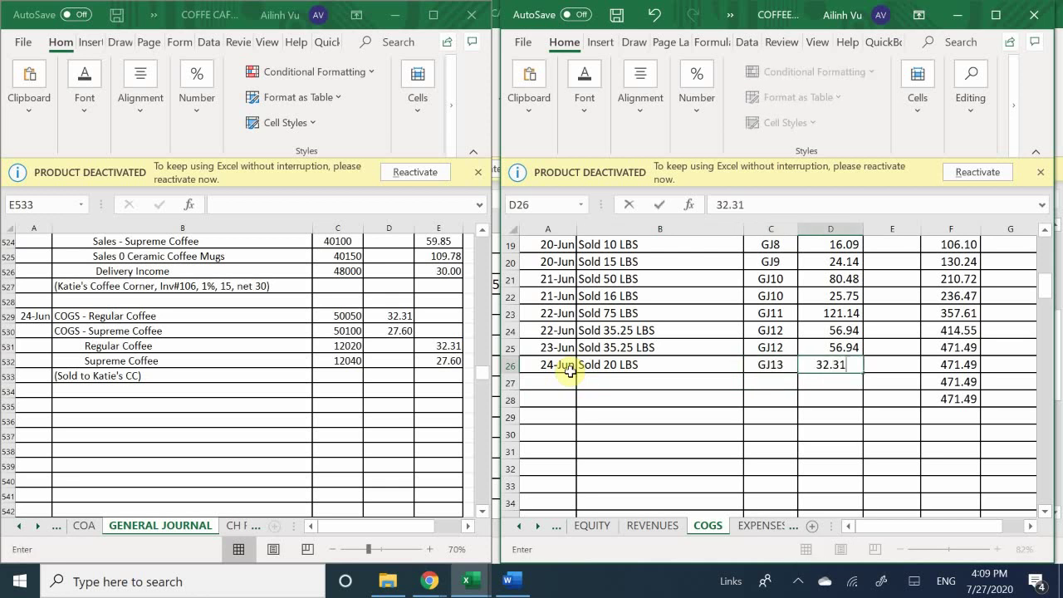
pyautogui.press('Return')
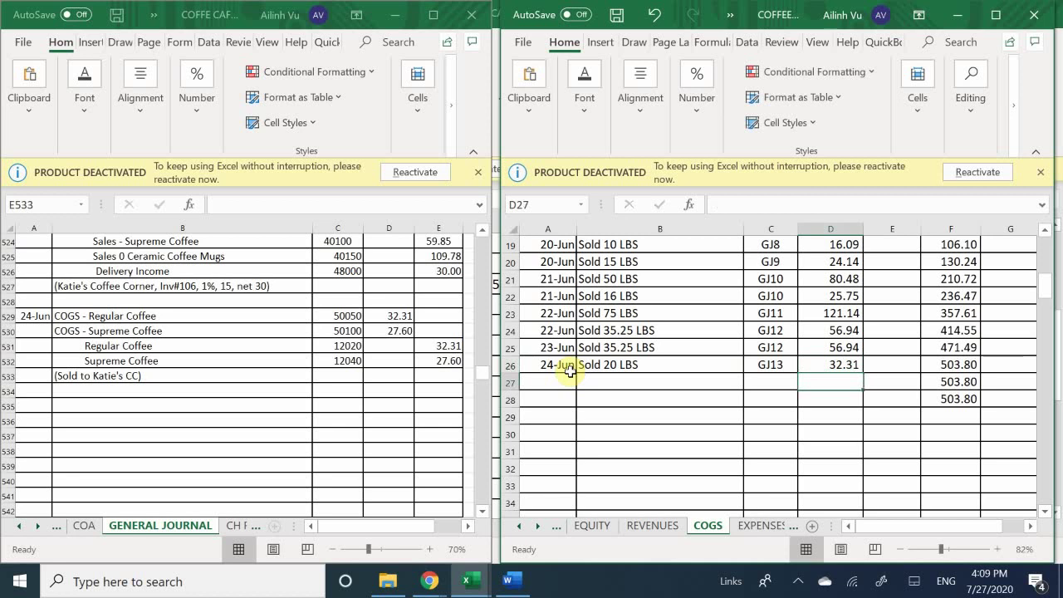
pyautogui.scroll(-6, 546, 384)
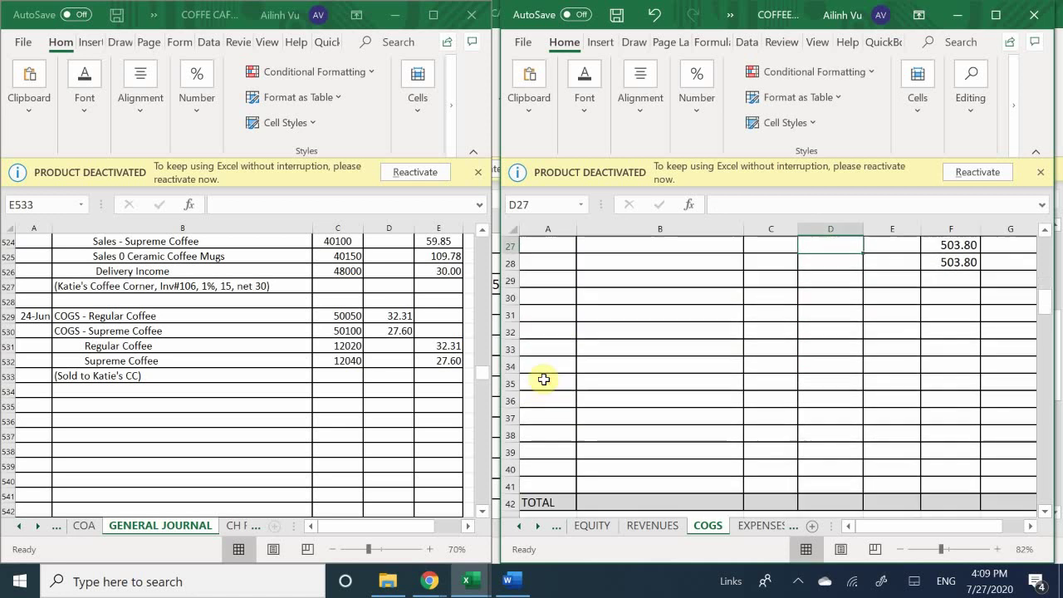
pyautogui.scroll(-4, 544, 379)
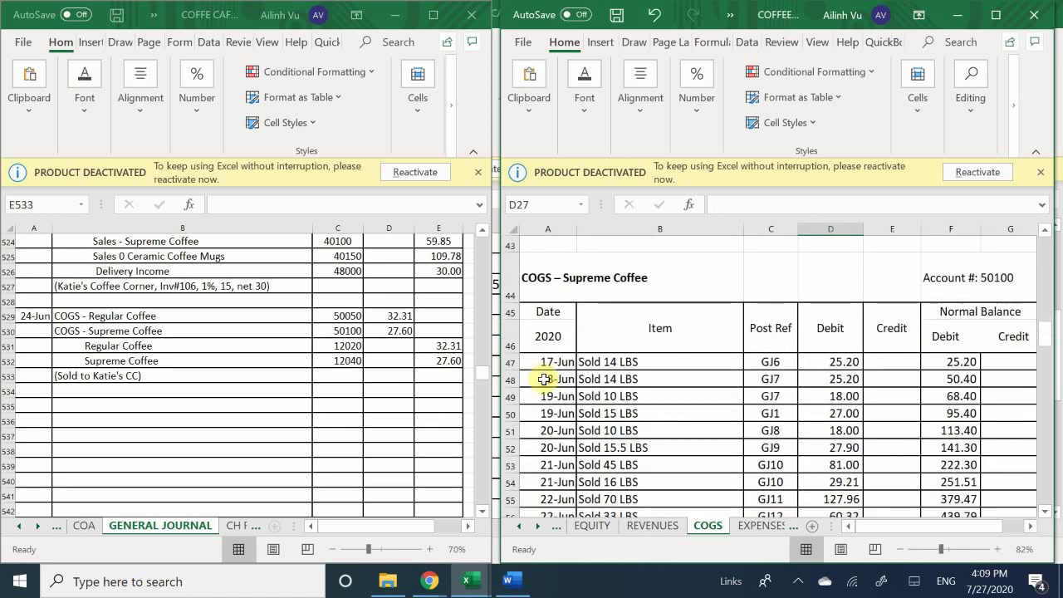
pyautogui.scroll(7, 562, 399)
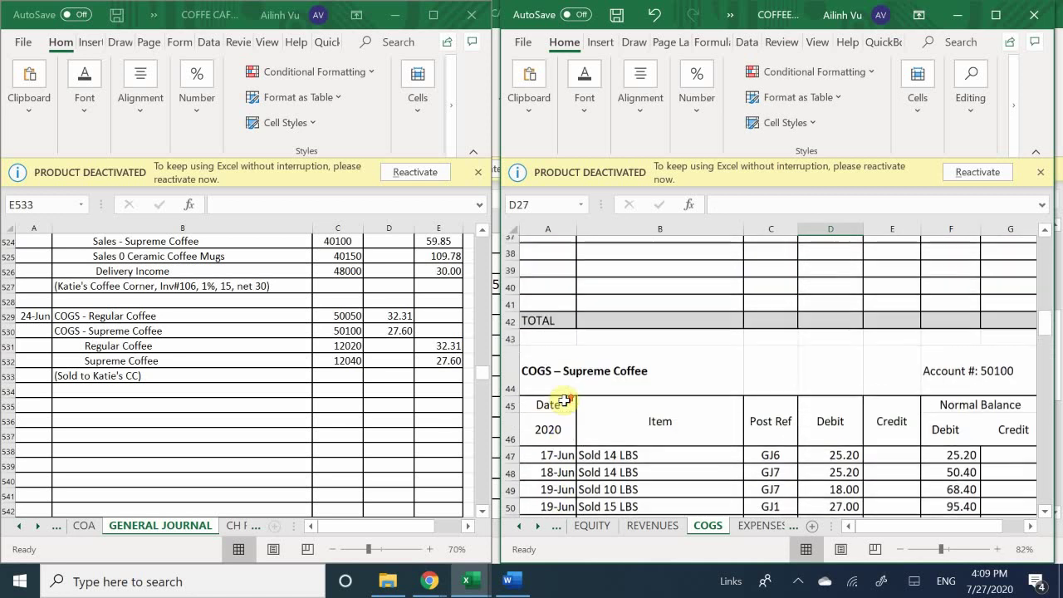
pyautogui.scroll(2, 564, 400)
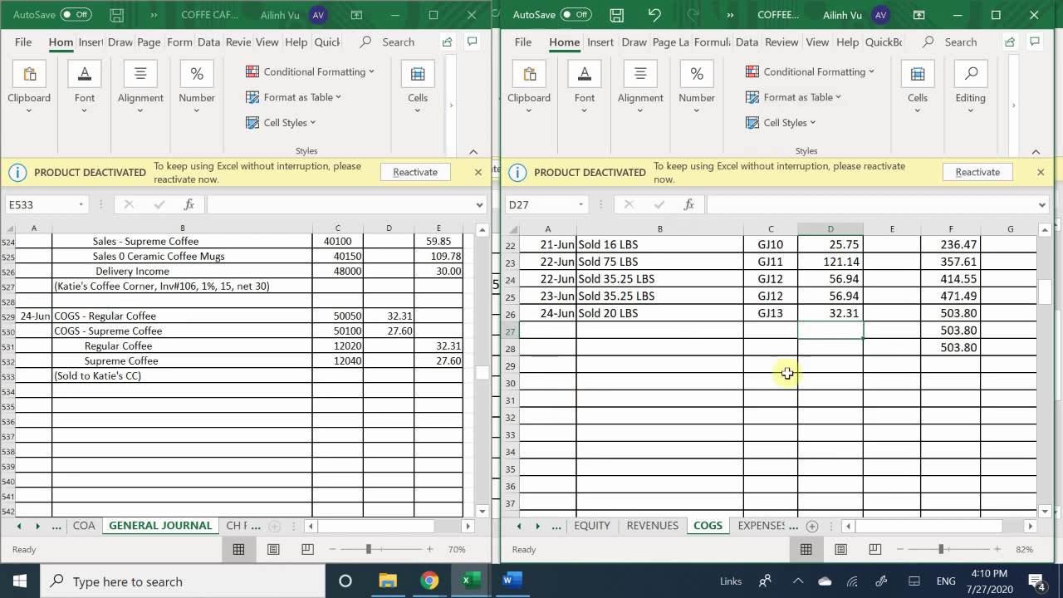
# Date a new posting 6/24 in A58 of the COGS – Supreme Coffee ledger account
pyautogui.click(633, 347)
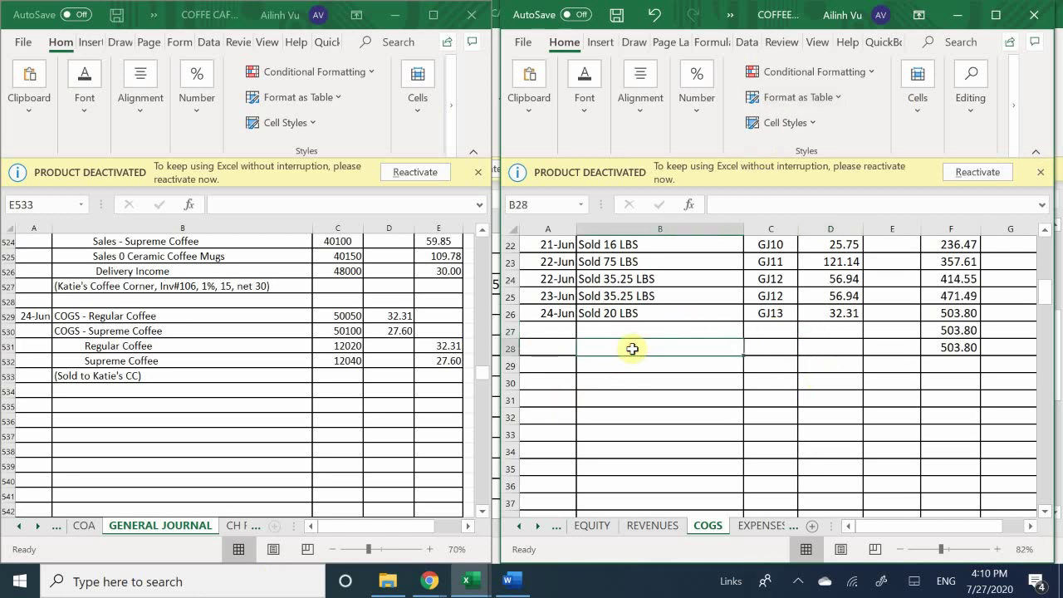
pyautogui.scroll(-2, 633, 353)
pyautogui.scroll(-9, 633, 353)
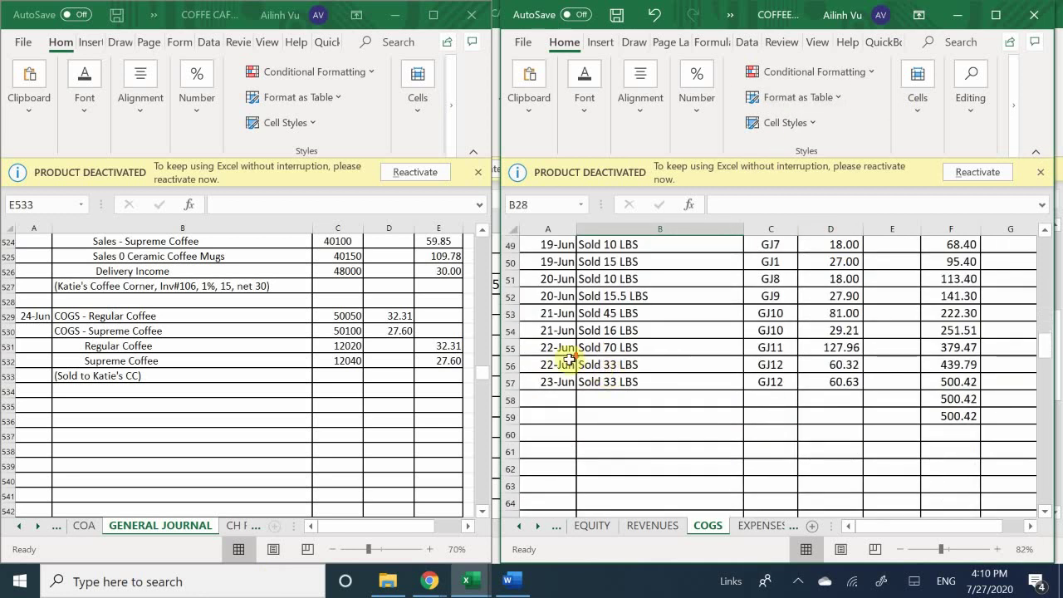
pyautogui.click(553, 297)
pyautogui.write('6/')
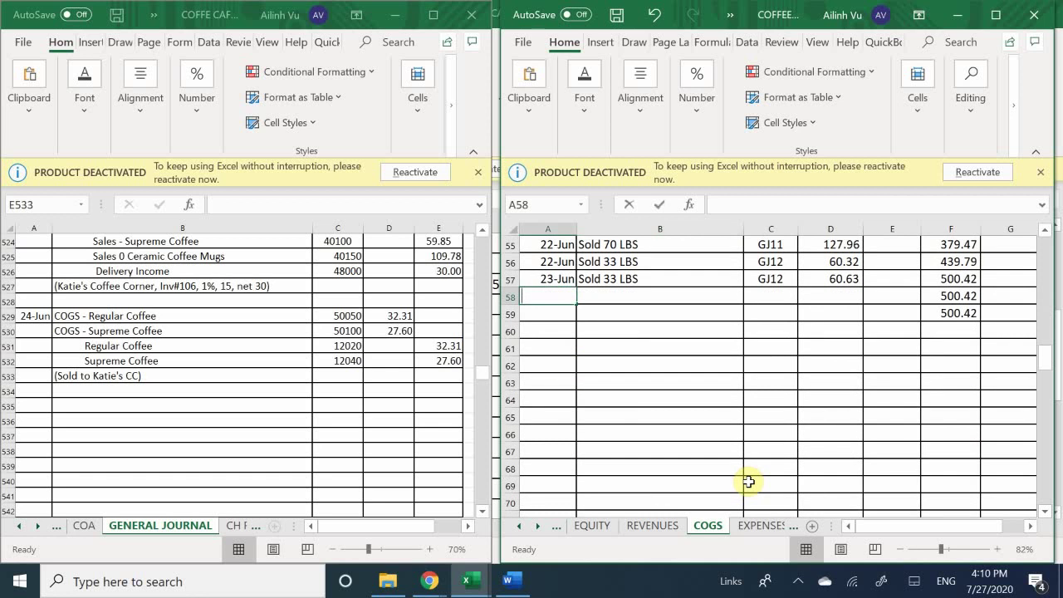
pyautogui.write('24')
pyautogui.press('Tab')
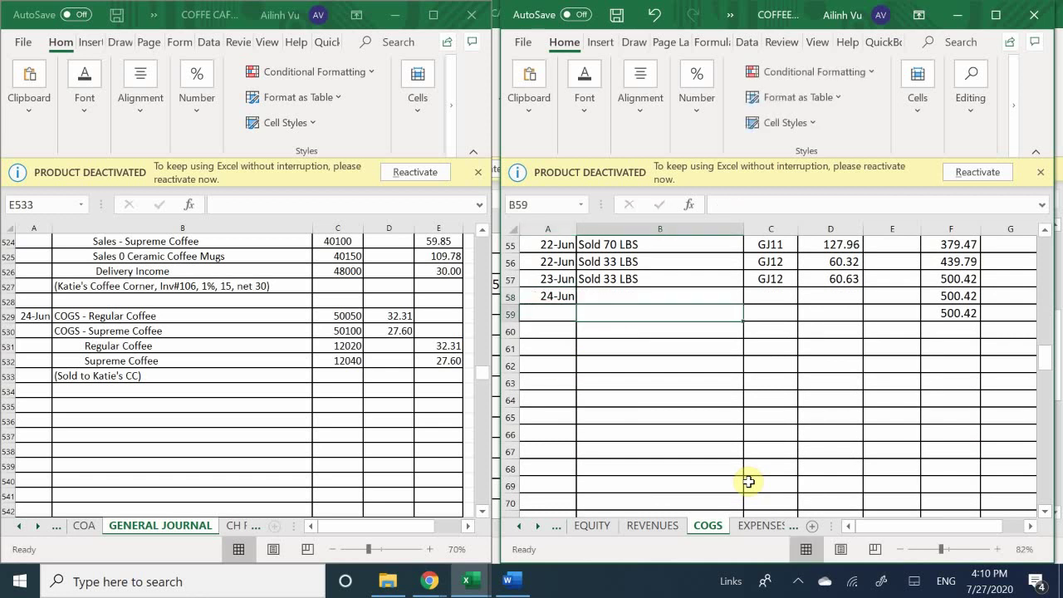
# Complete the 24 June COGS – Supreme Coffee posting in row 58 with item Sold 15 LBS, post reference GJ13 and debit 27.60
pyautogui.write('S')
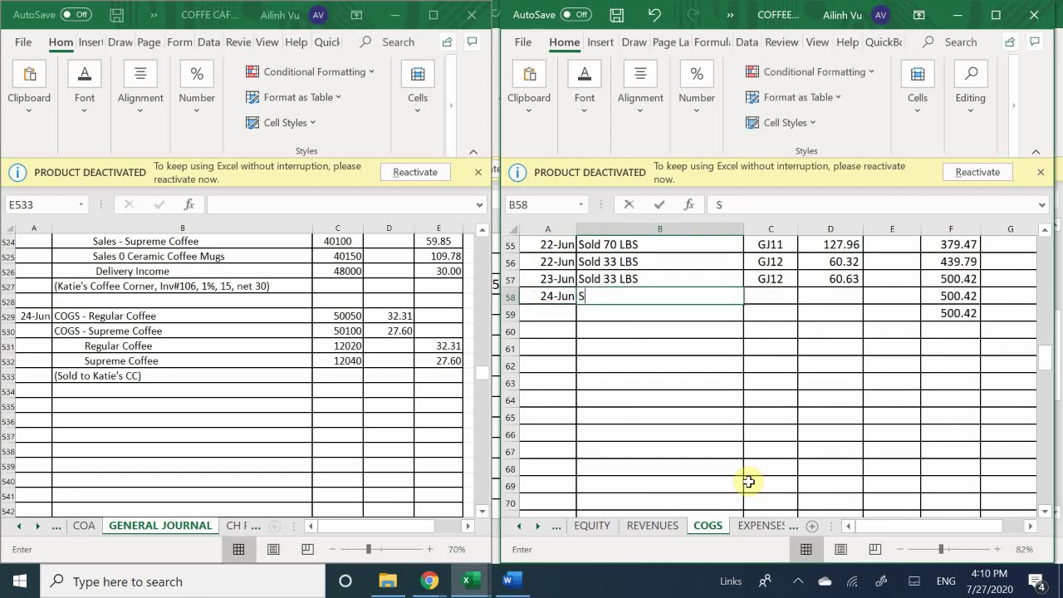
pyautogui.write('old ')
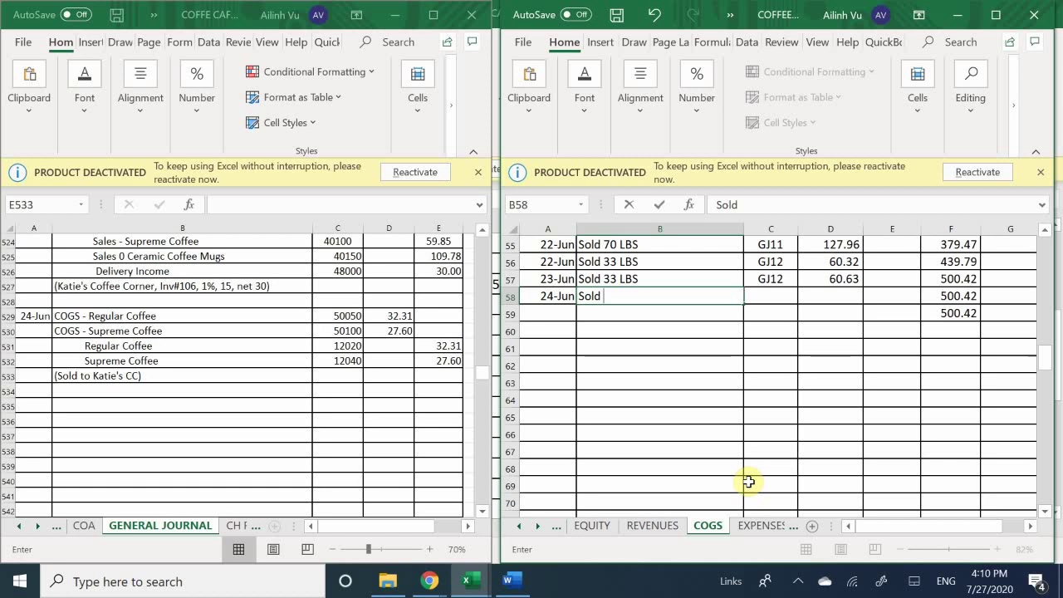
pyautogui.write('15 ')
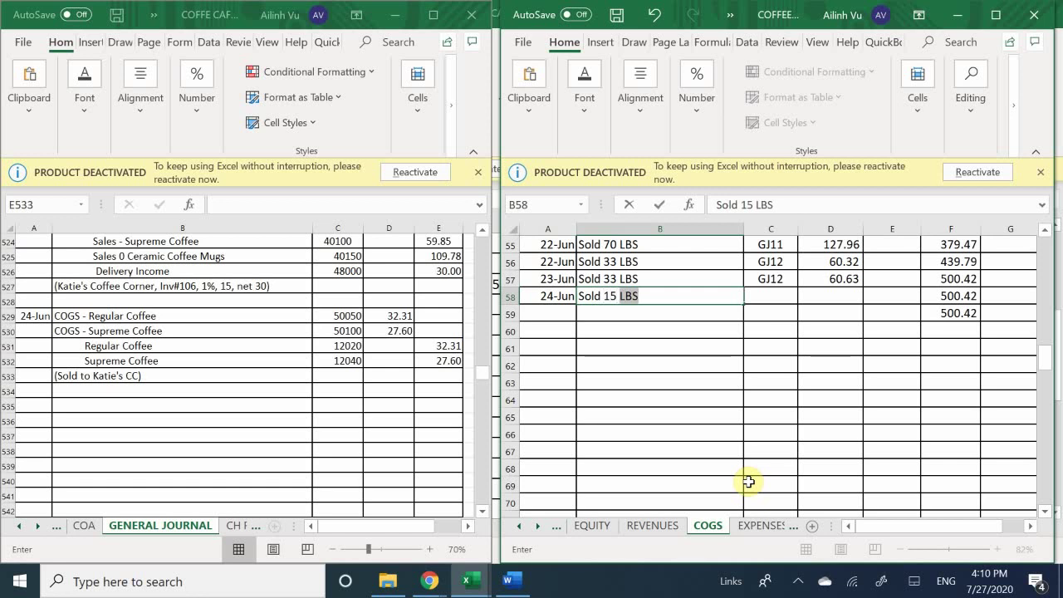
pyautogui.write('LBS')
pyautogui.press('Tab')
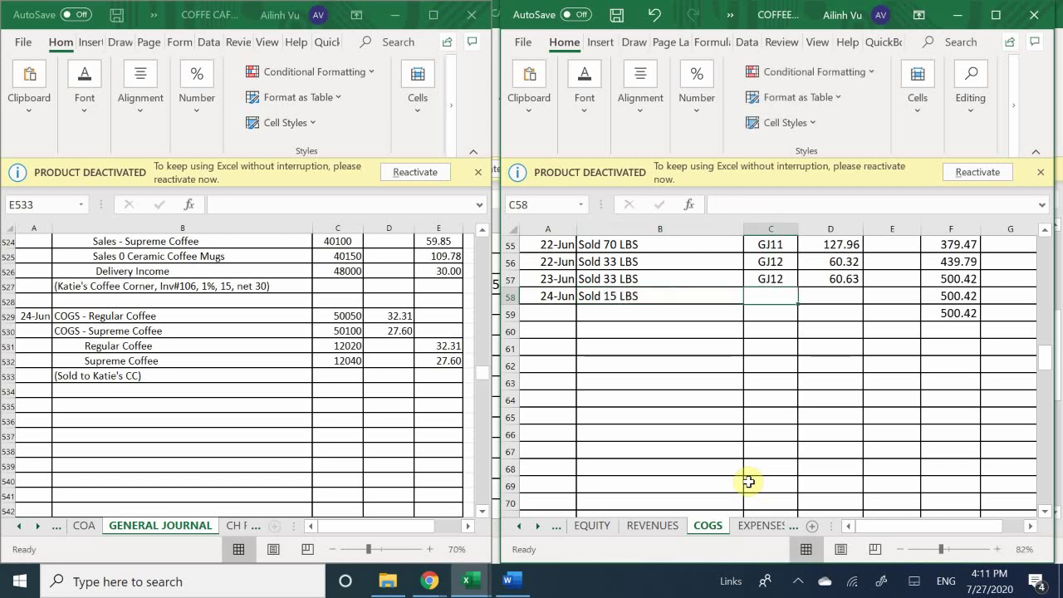
pyautogui.write('GJ')
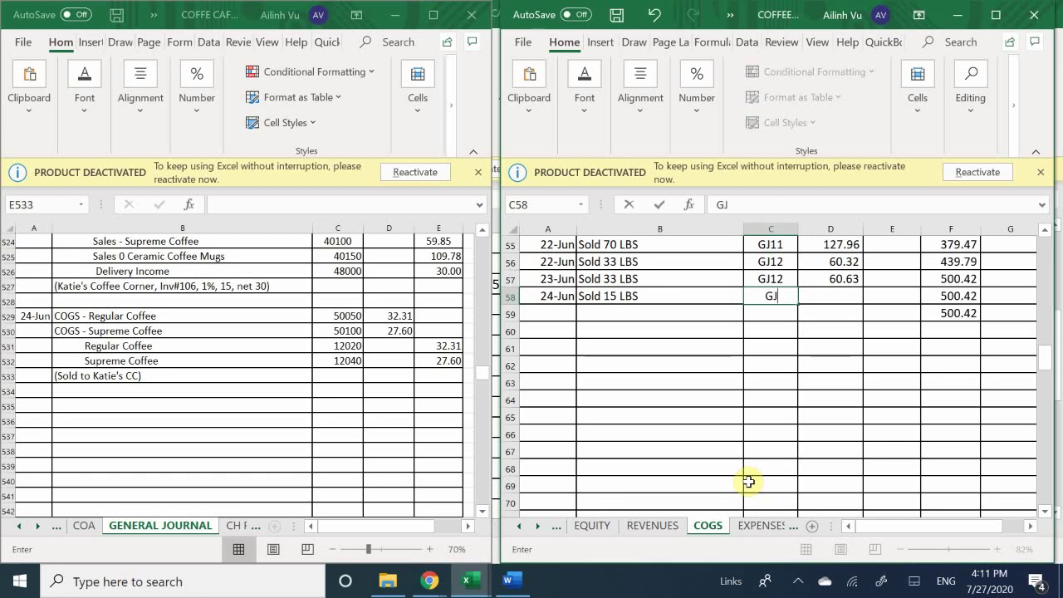
pyautogui.write('13')
pyautogui.press('Tab')
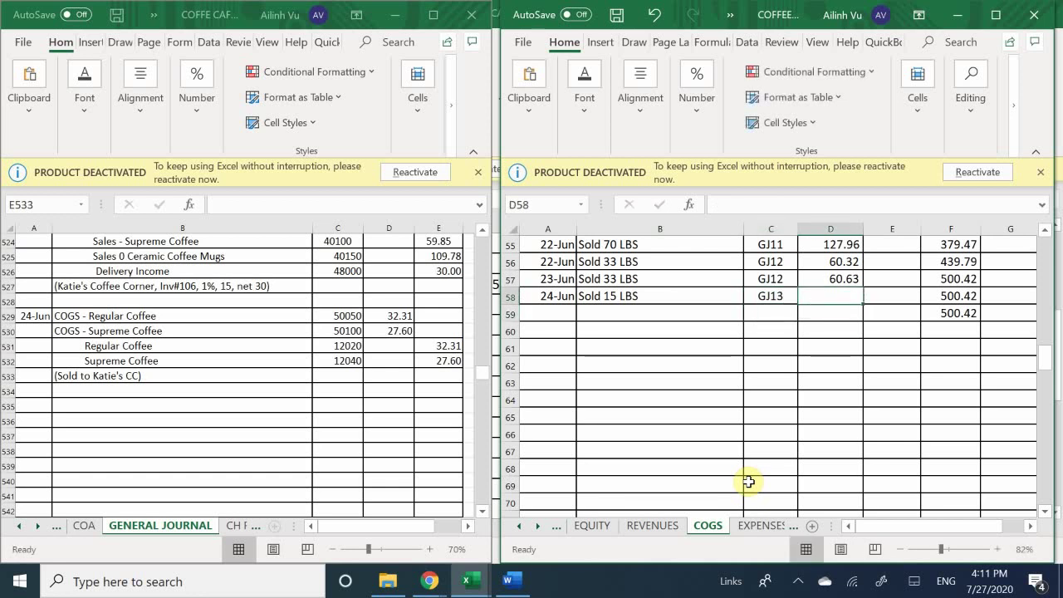
pyautogui.write('27.60')
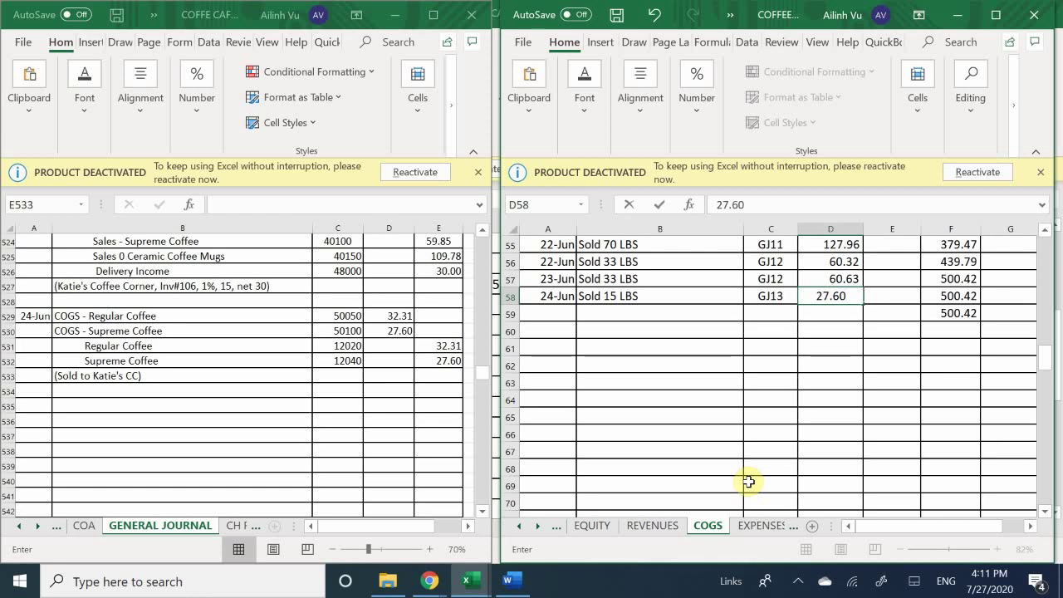
pyautogui.press('Return')
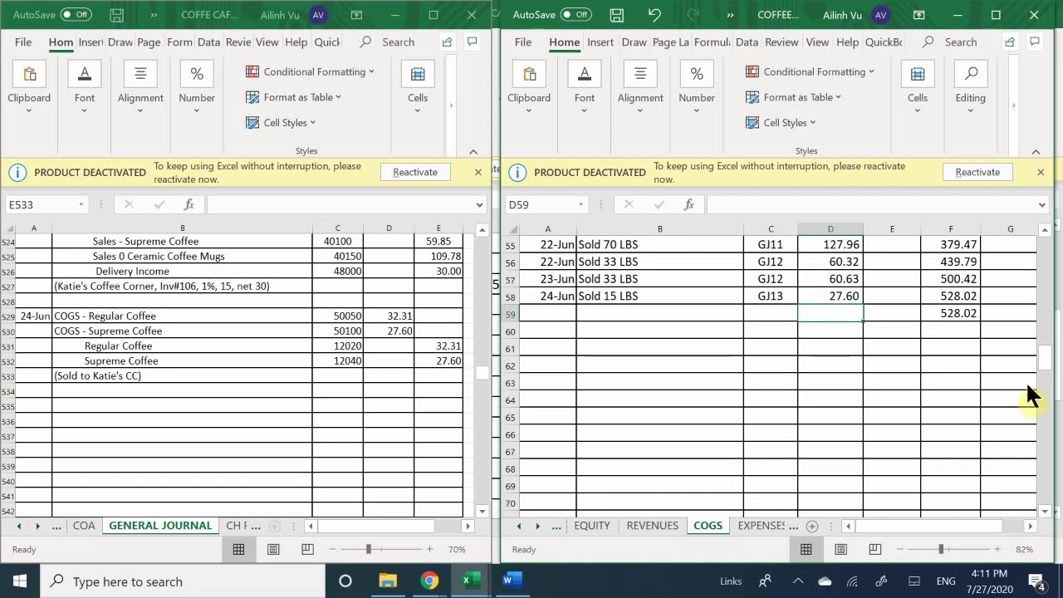
# Show the ASSETS sheet of the ledger workbook
pyautogui.click(518, 525)
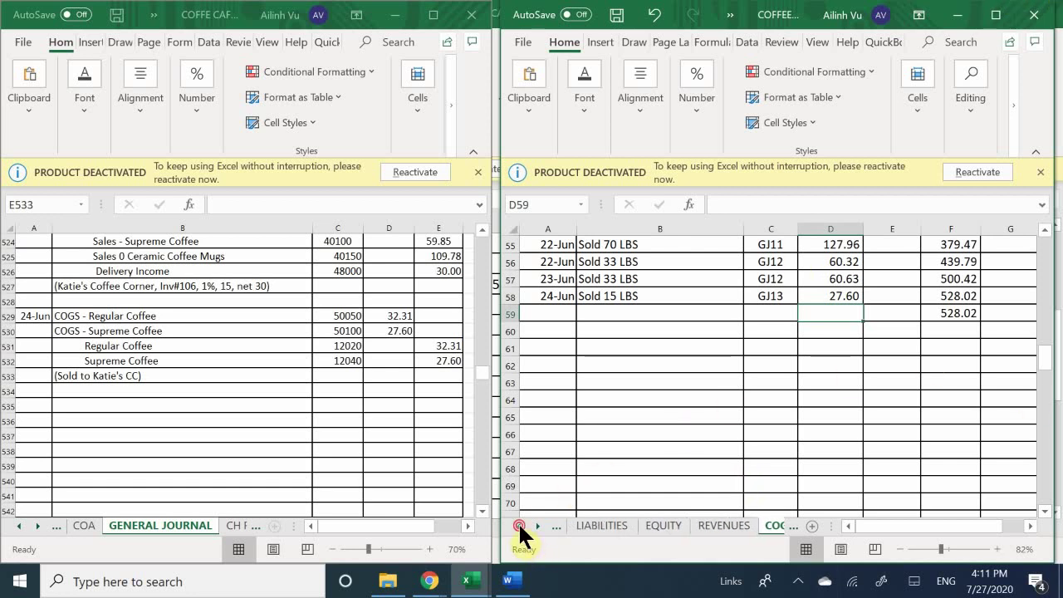
pyautogui.click(519, 525)
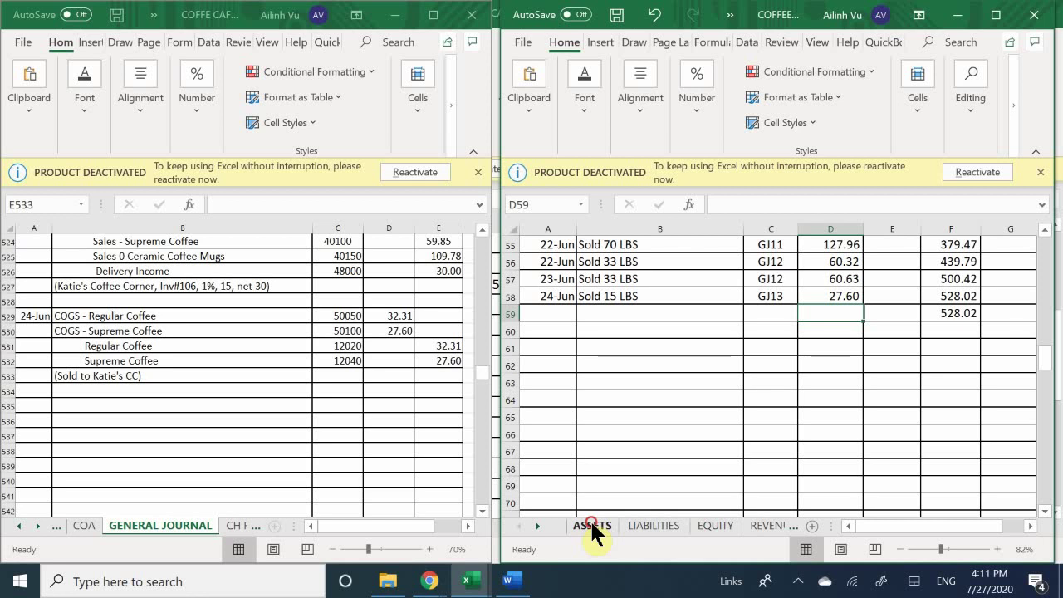
pyautogui.click(591, 525)
# Date a new posting 6/24 in A222 of the Regular Coffee inventory account, number 12020
pyautogui.scroll(10, 578, 392)
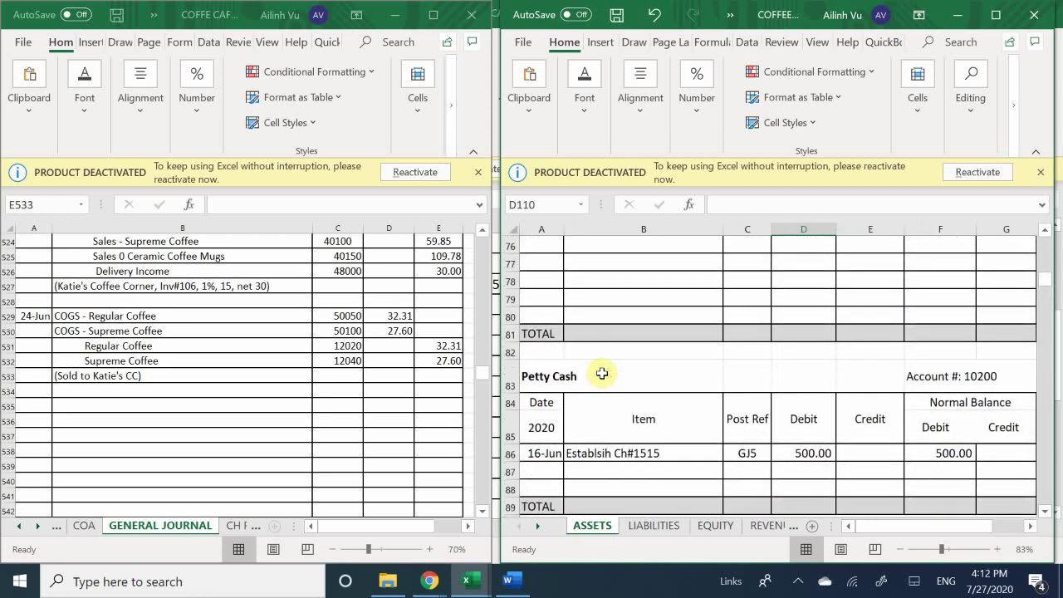
pyautogui.scroll(-14, 602, 374)
pyautogui.scroll(-6, 597, 385)
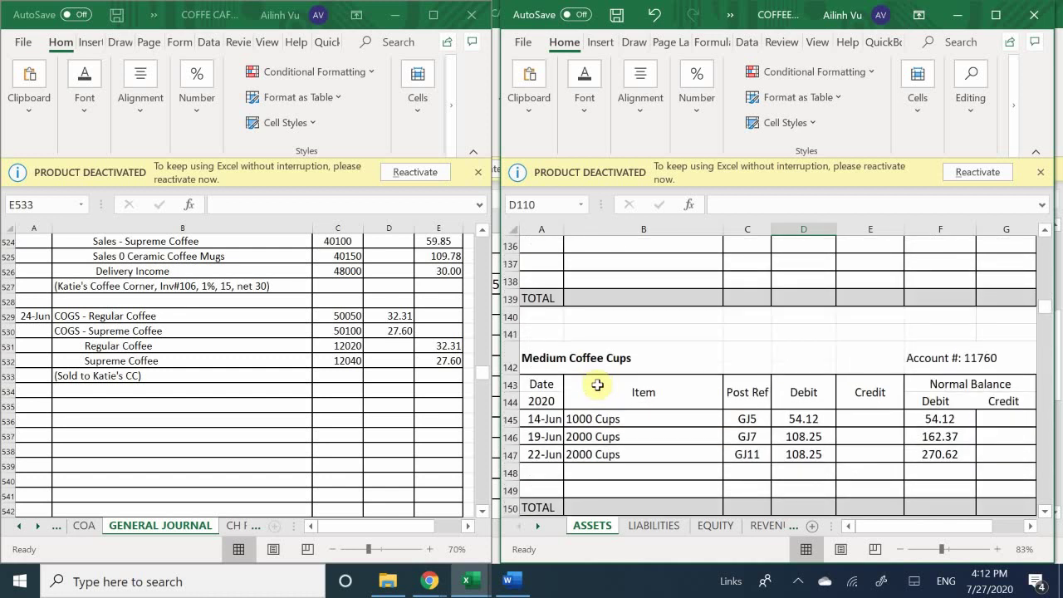
pyautogui.scroll(-4, 597, 385)
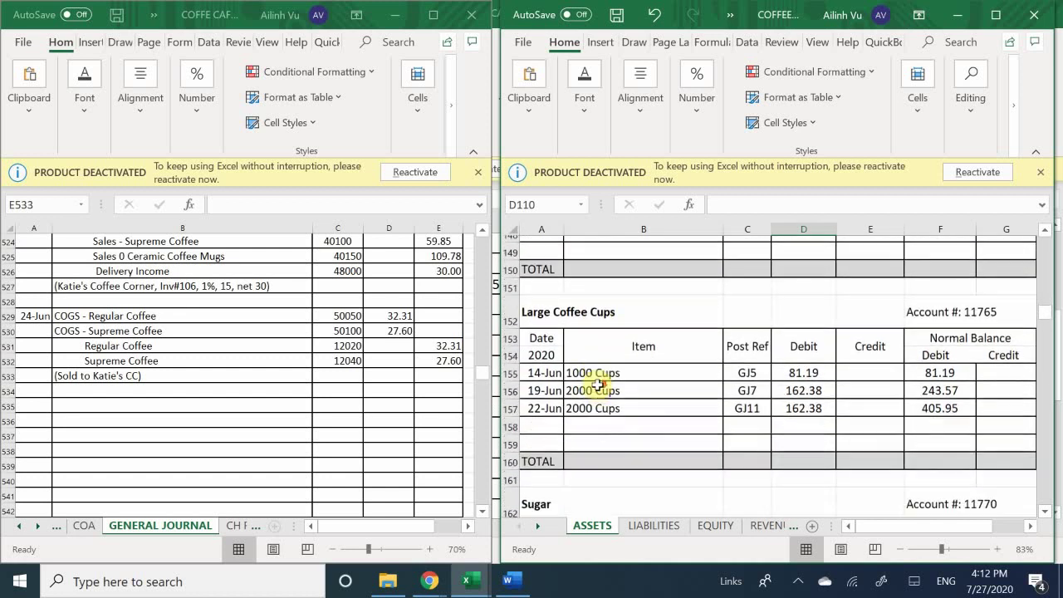
pyautogui.scroll(-7, 597, 385)
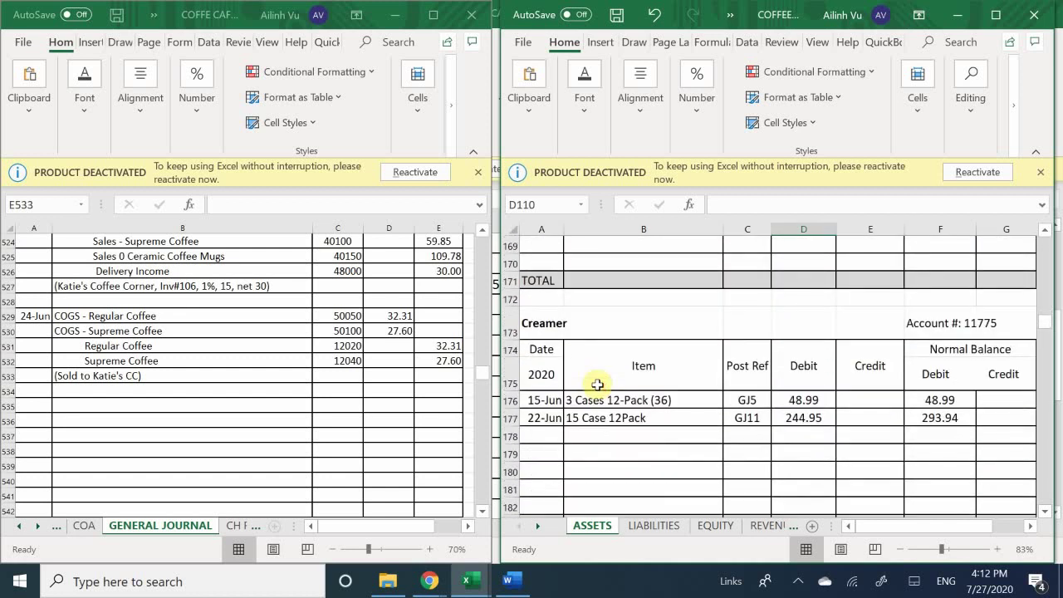
pyautogui.scroll(-4, 598, 385)
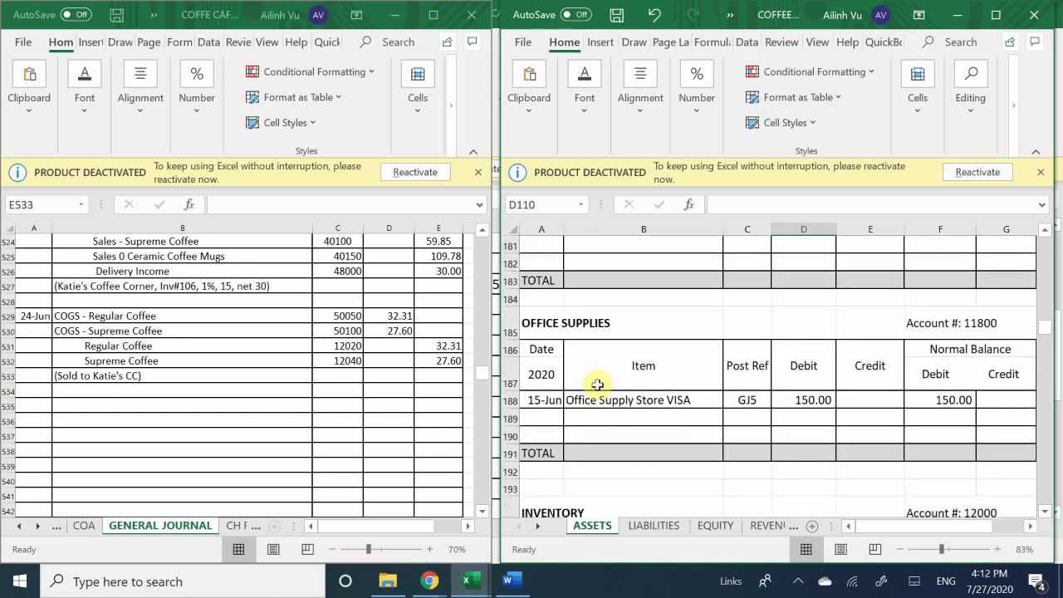
pyautogui.scroll(-5, 598, 385)
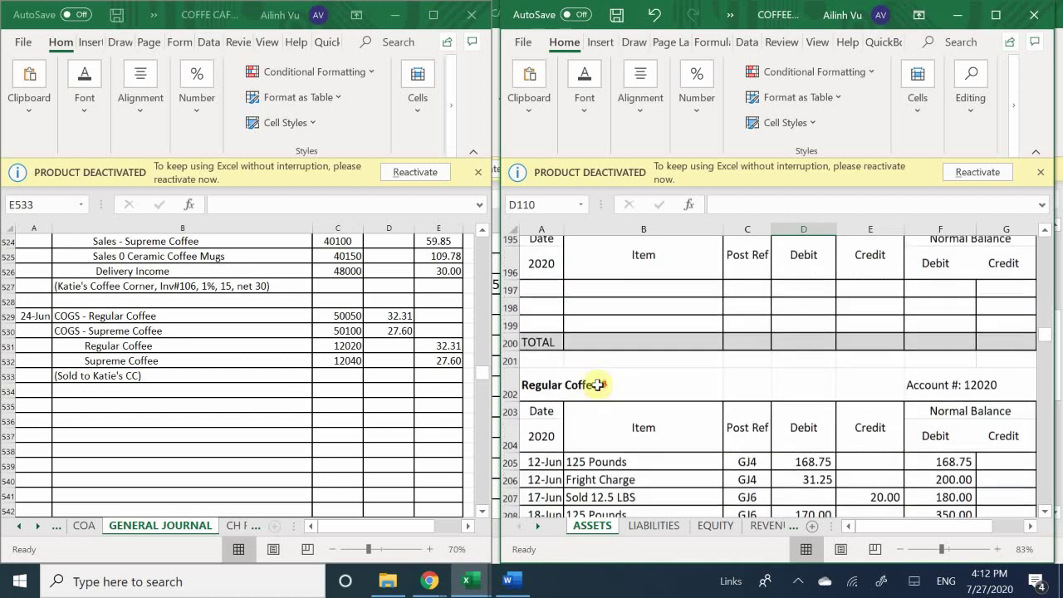
pyautogui.scroll(-5, 597, 385)
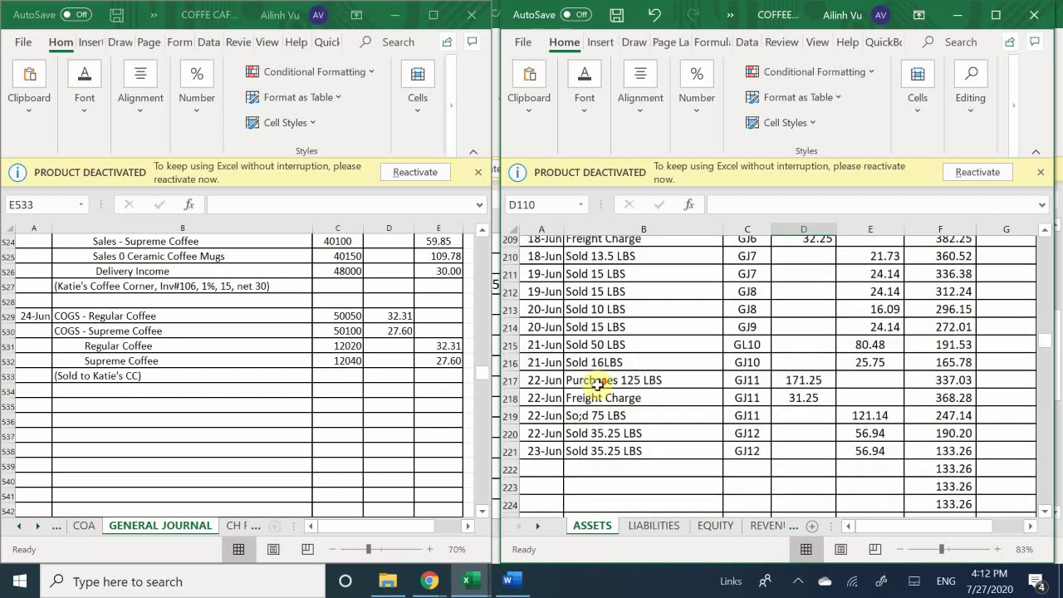
pyautogui.scroll(-3, 598, 384)
pyautogui.click(536, 333)
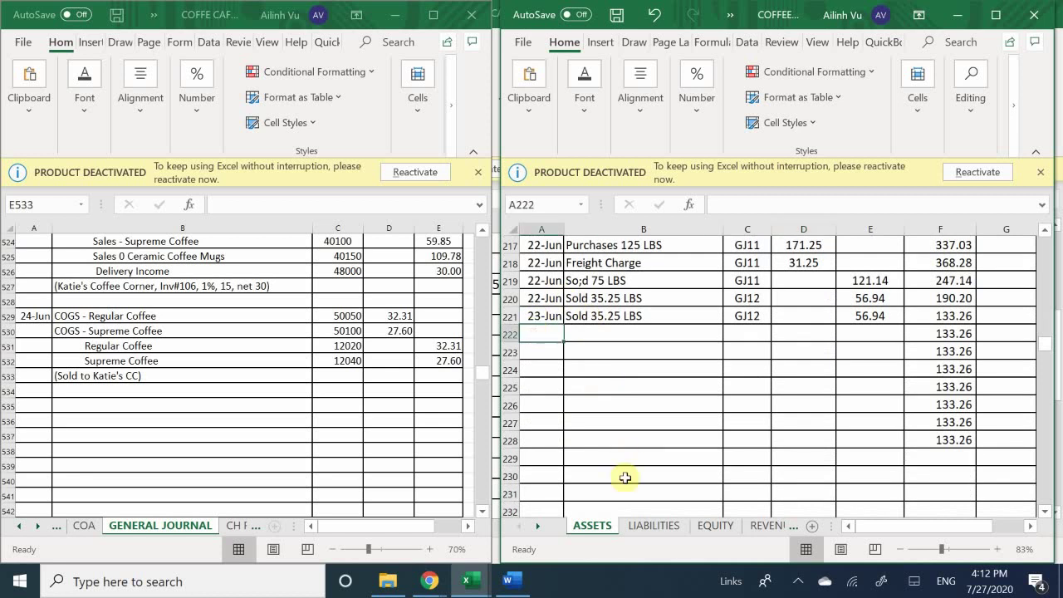
pyautogui.write('66')
pyautogui.press('BackSpace')
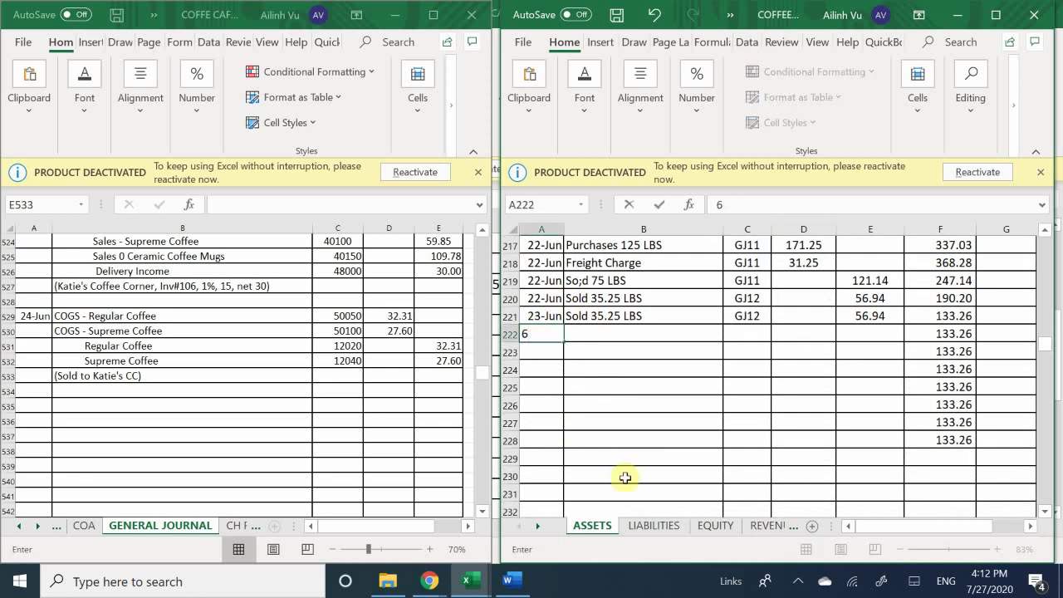
pyautogui.write('/24')
pyautogui.press('Tab')
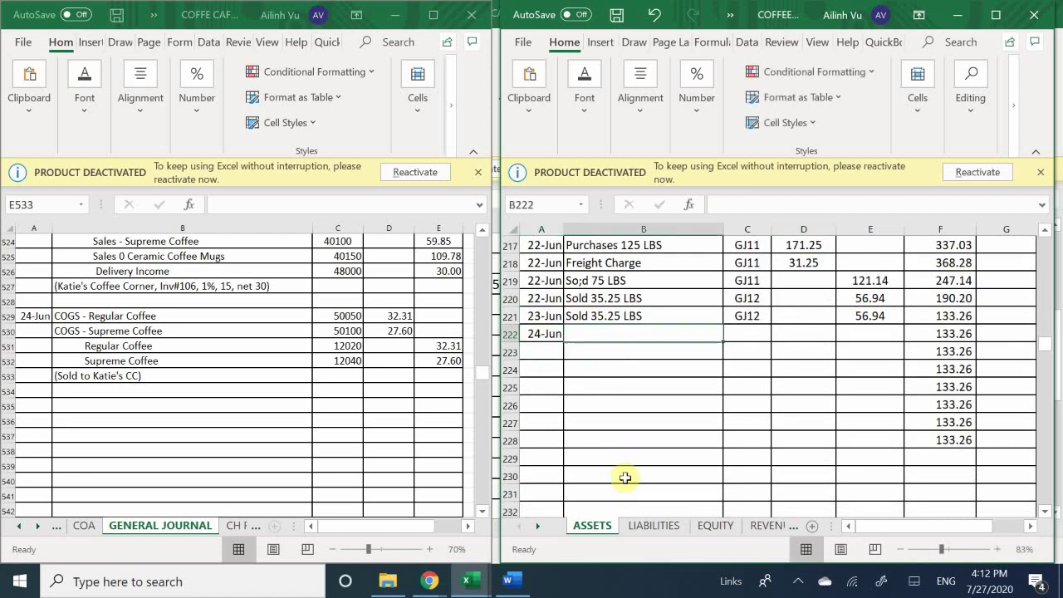
# Enter the item Sold 20 LBS and post reference GJ13 for the 24 June Regular Coffee posting in row 222
pyautogui.write('Sold ')
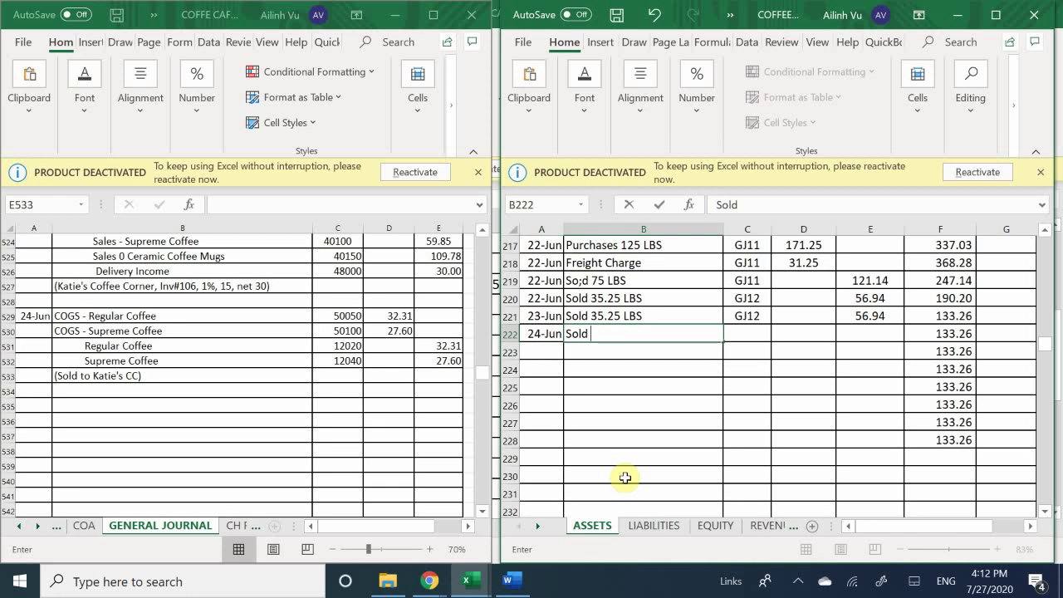
pyautogui.write('20 LBS')
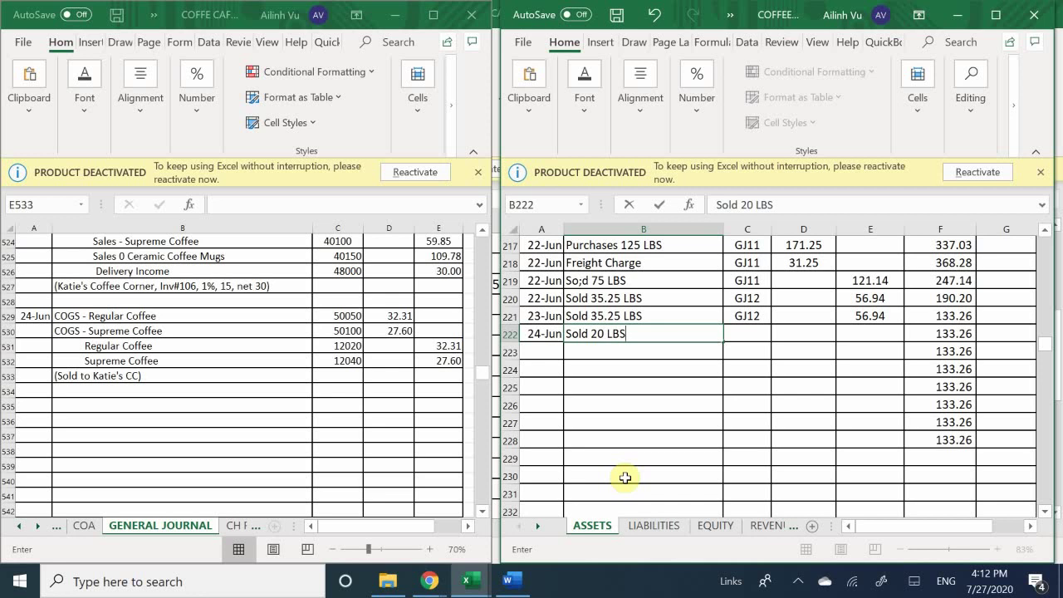
pyautogui.press('Tab')
pyautogui.write('GJ')
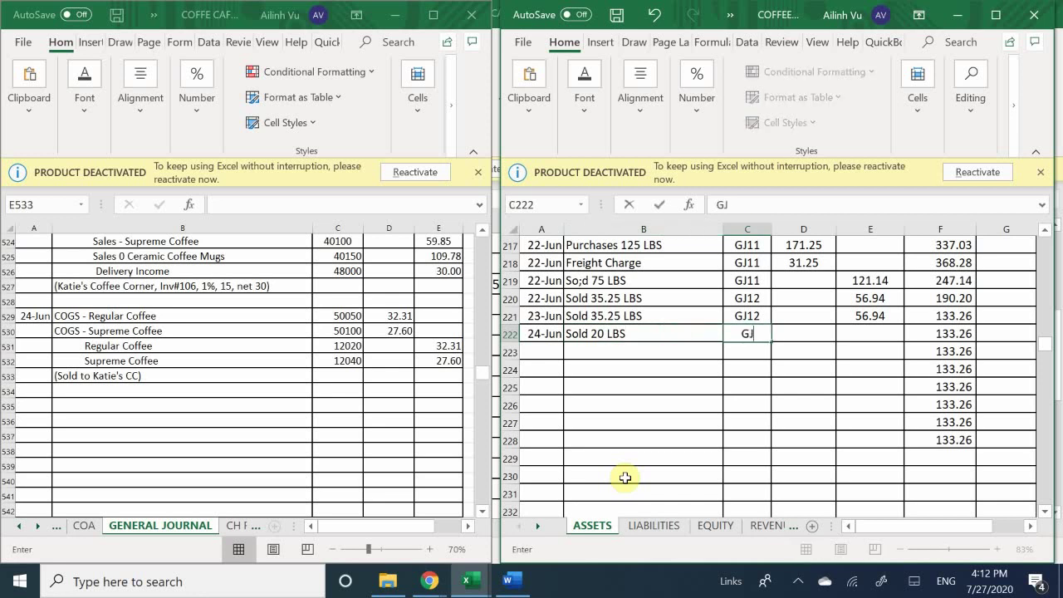
pyautogui.write('13')
pyautogui.press('Return')
pyautogui.press('Right')
pyautogui.press('Up')
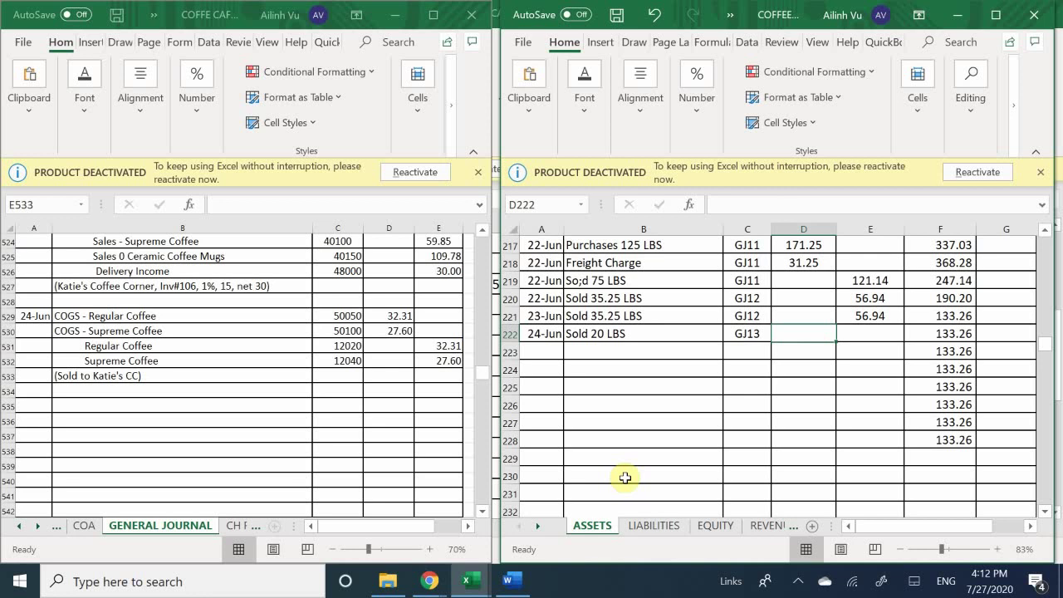
pyautogui.write('32.31')
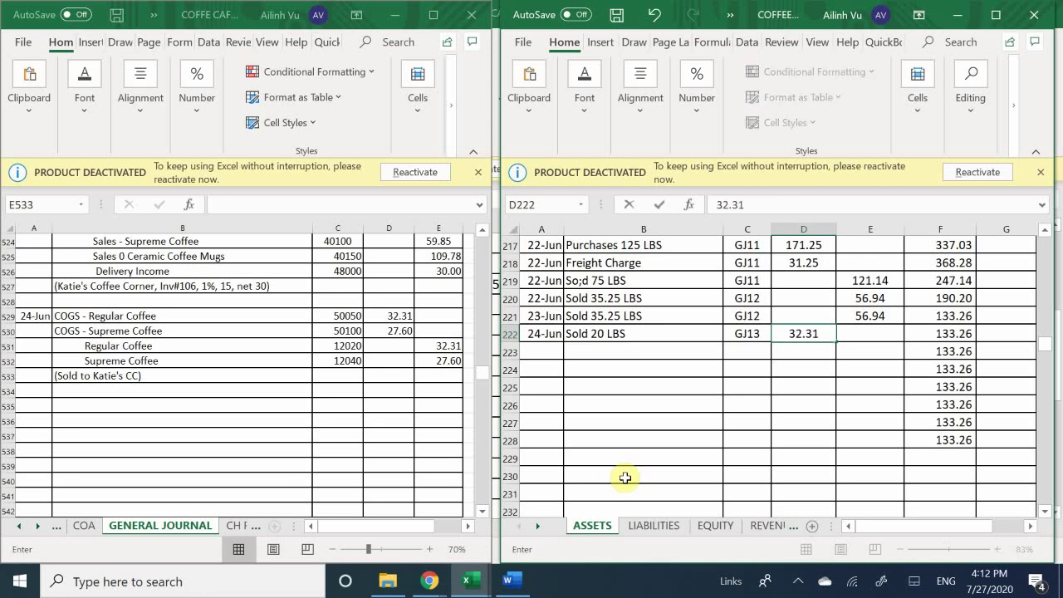
pyautogui.press('Return')
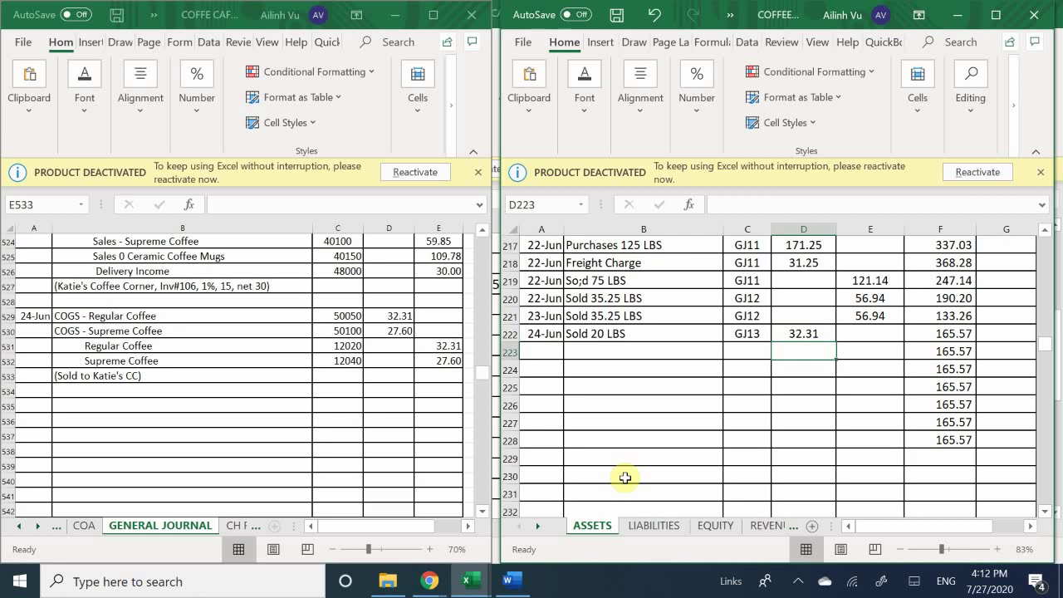
pyautogui.press('Up')
pyautogui.press('Delete')
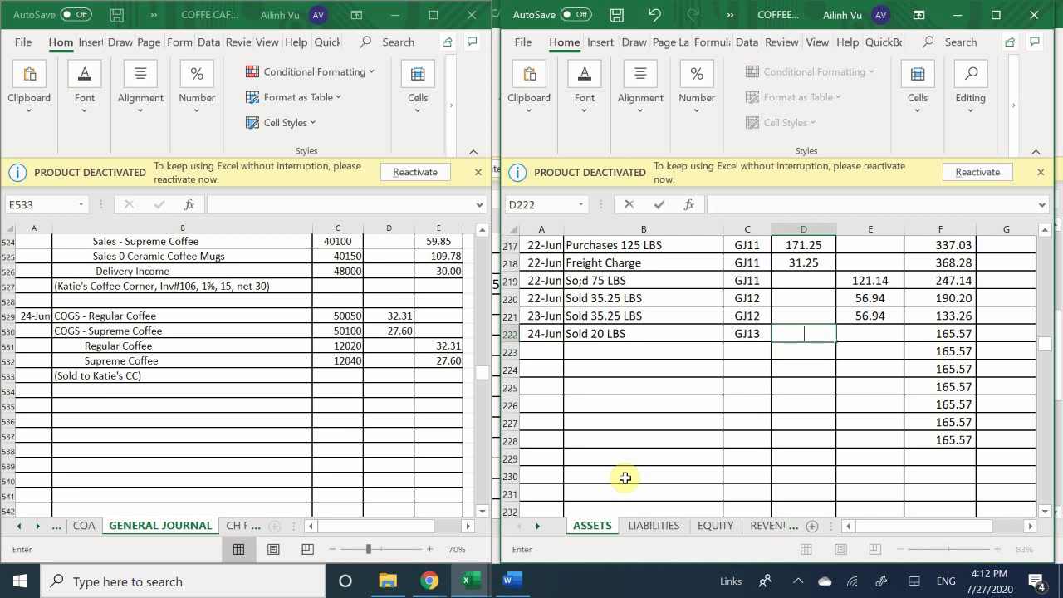
# Enter 32.31 as the credit amount of the 24 June Regular Coffee posting in E222
pyautogui.press('Right')
pyautogui.write('1')
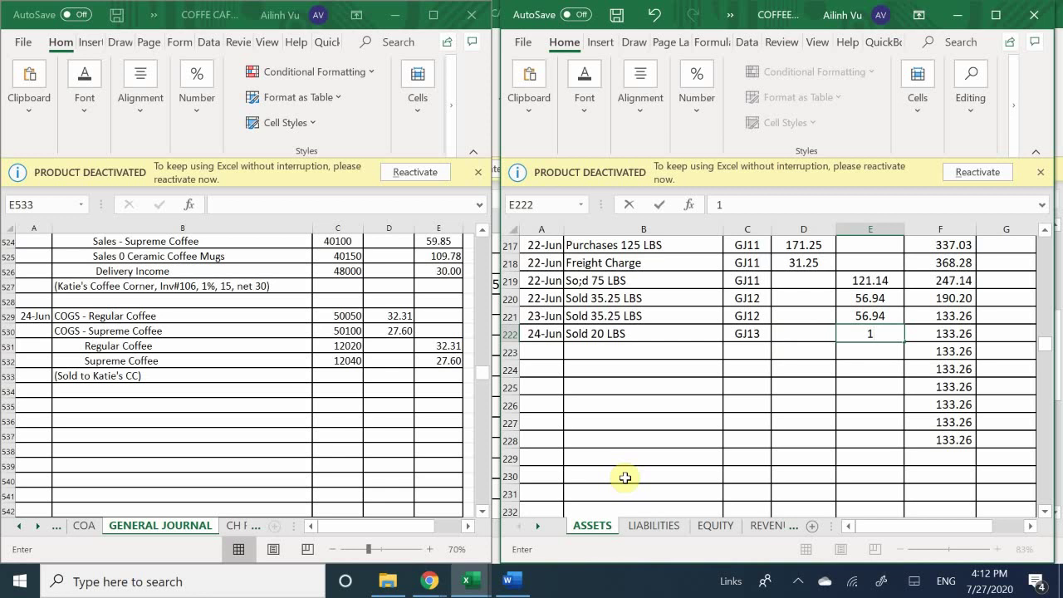
pyautogui.press('BackSpace')
pyautogui.write('32.')
pyautogui.press('BackSpace')
pyautogui.write('31')
pyautogui.press('BackSpace')
pyautogui.press('BackSpace')
pyautogui.press('BackSpace')
pyautogui.write('2.341')
pyautogui.press('BackSpace')
pyautogui.press('BackSpace')
pyautogui.write('1')
pyautogui.press('Return')
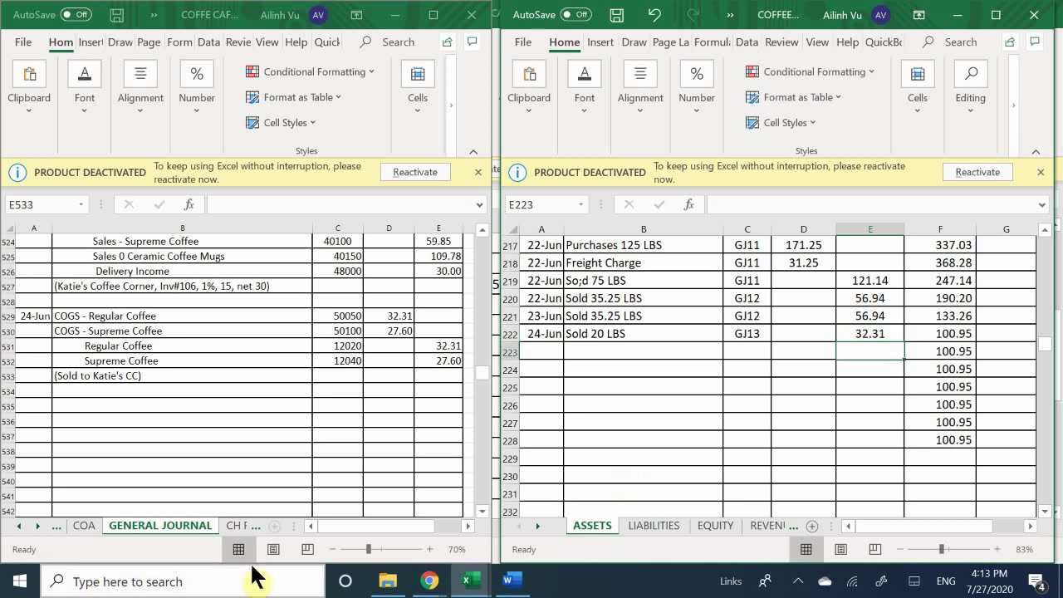
# Switch to the COFFEE CAFE INVENTORY workbook and show its SUP COFFEE sheet
pyautogui.moveTo(471, 579)
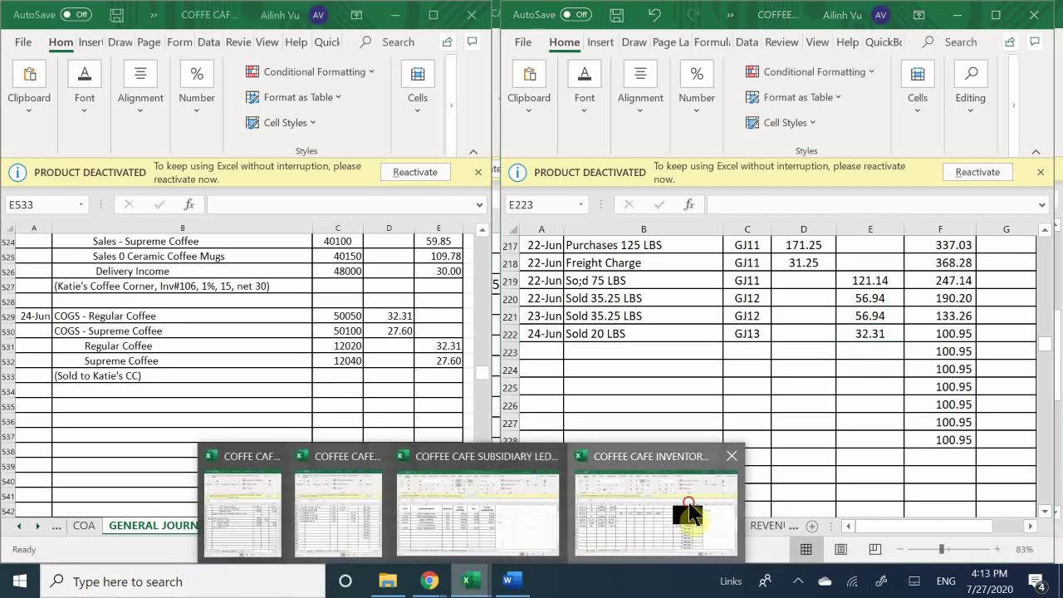
pyautogui.click(660, 508)
pyautogui.click(173, 525)
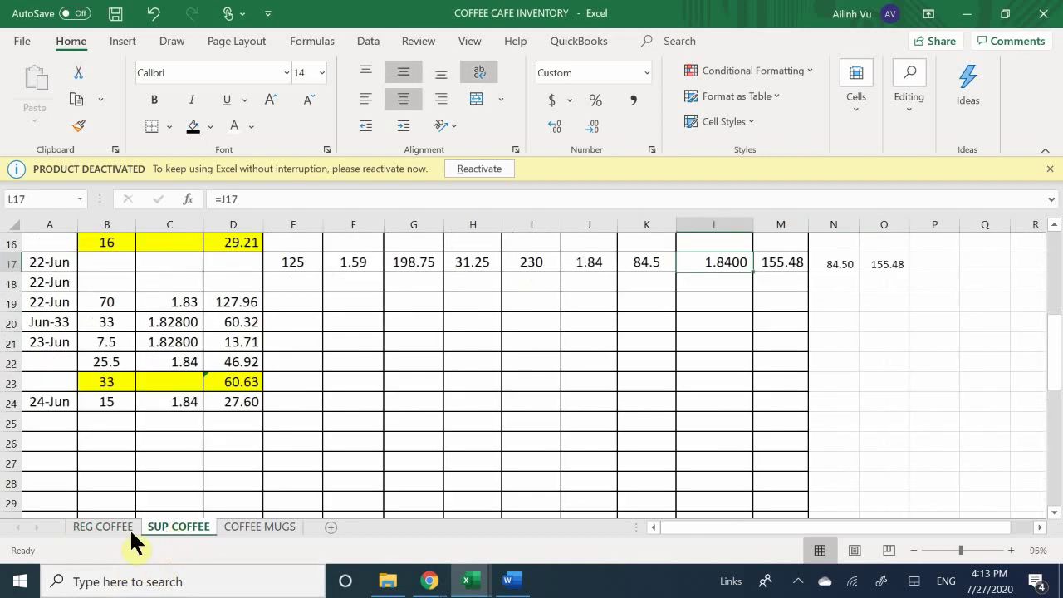
# Check the 24 June balance on the REG COFFEE inventory sheet and return to the SUP COFFEE sheet
pyautogui.click(124, 531)
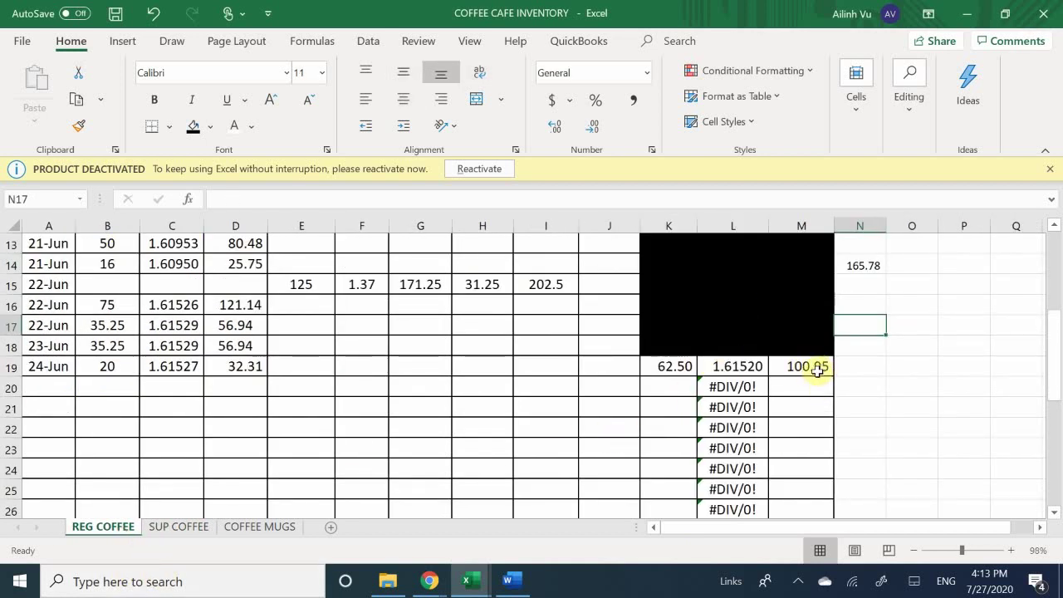
pyautogui.click(180, 530)
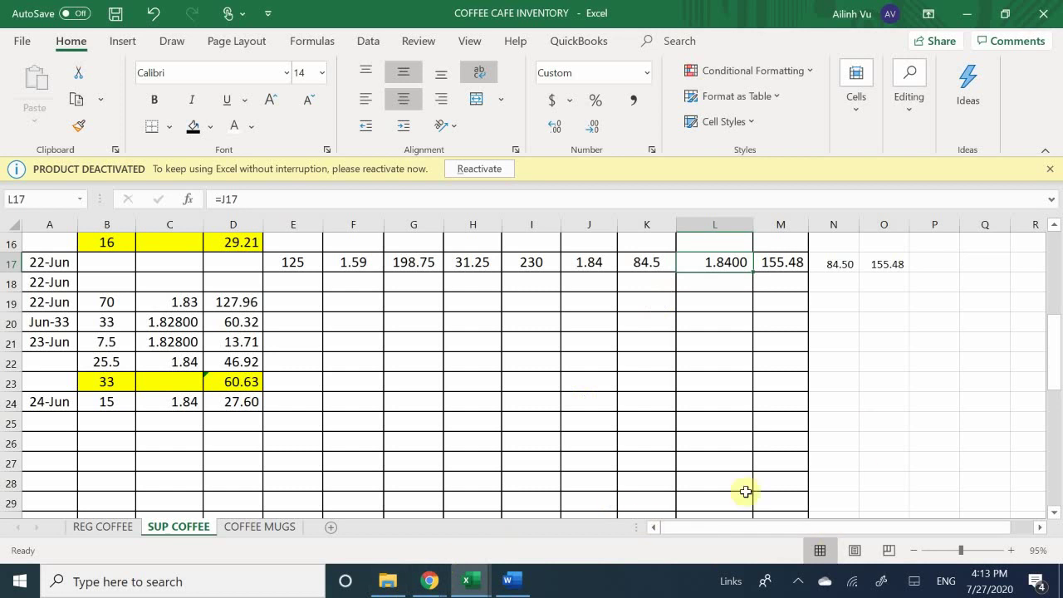
# Switch to the ledger workbook and date a new posting 6/24 in A267 of the Supreme Coffee inventory account
pyautogui.click(469, 579)
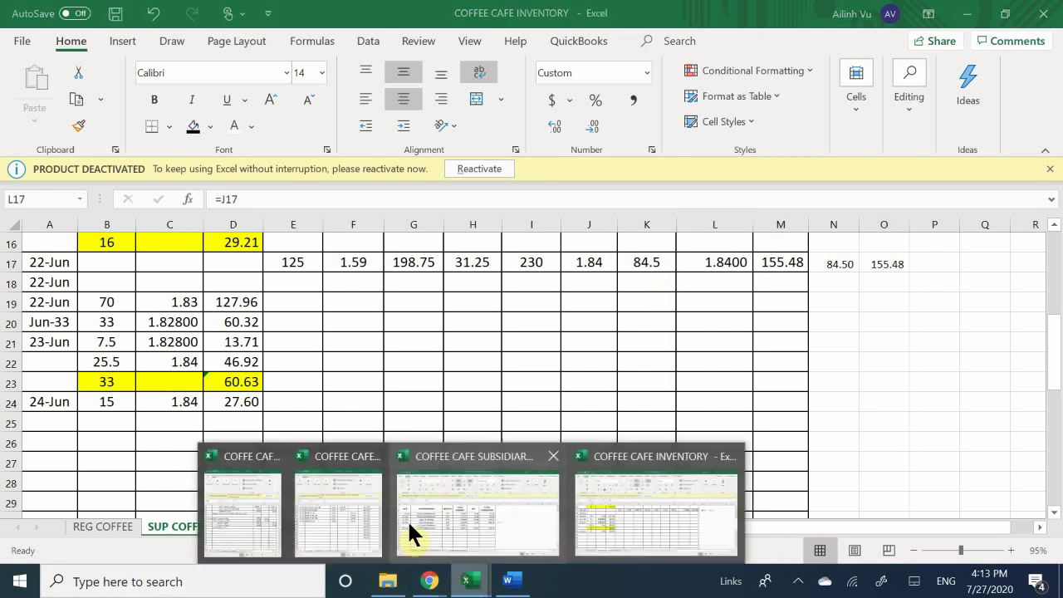
pyautogui.click(331, 526)
pyautogui.scroll(-1, 607, 370)
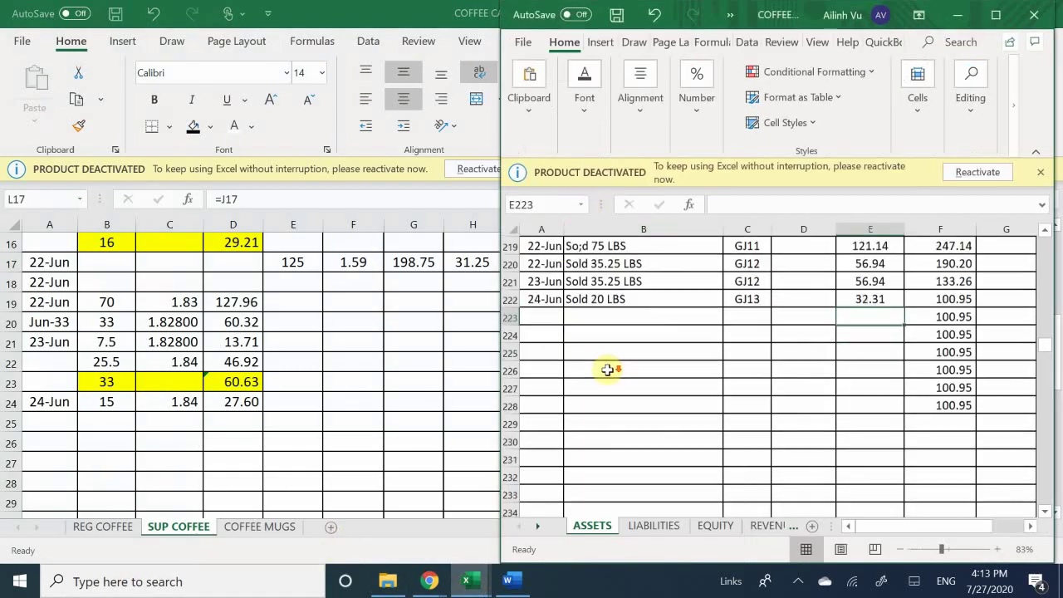
pyautogui.scroll(-10, 607, 370)
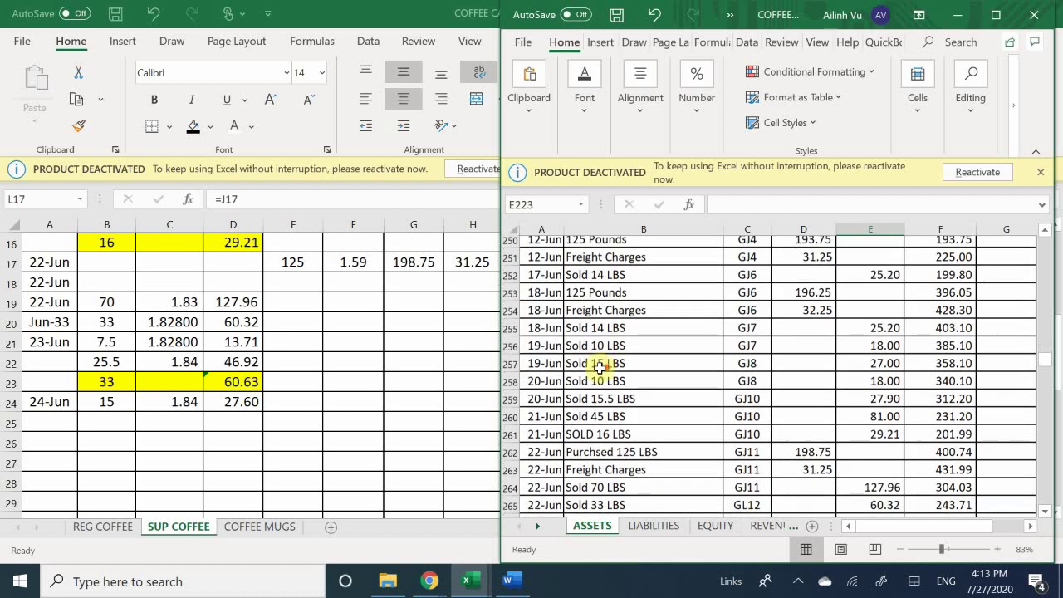
pyautogui.scroll(-4, 600, 367)
pyautogui.click(541, 334)
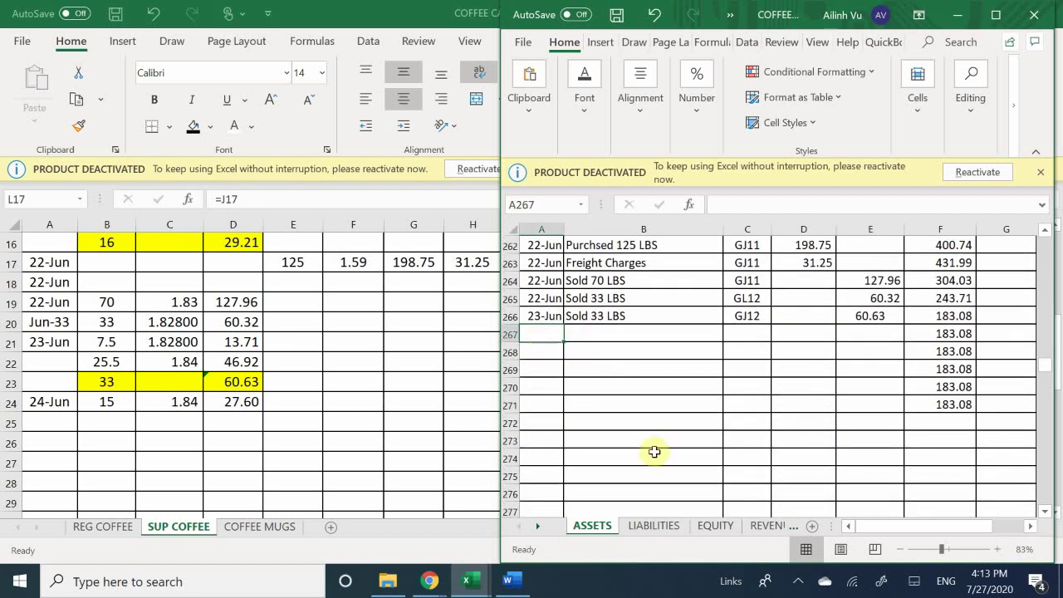
pyautogui.write('6/24')
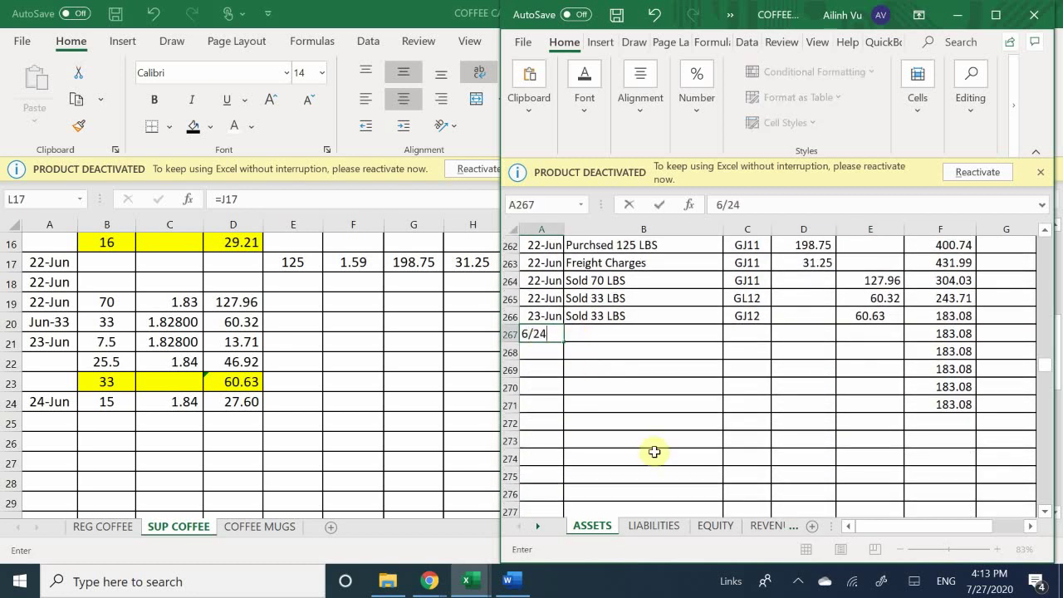
pyautogui.press('Return')
# Enter the item Sold 15 LBS and post reference GJ13 for the 24 June Supreme Coffee posting in row 267
pyautogui.press('Up')
pyautogui.press('Right')
pyautogui.write('Sold ')
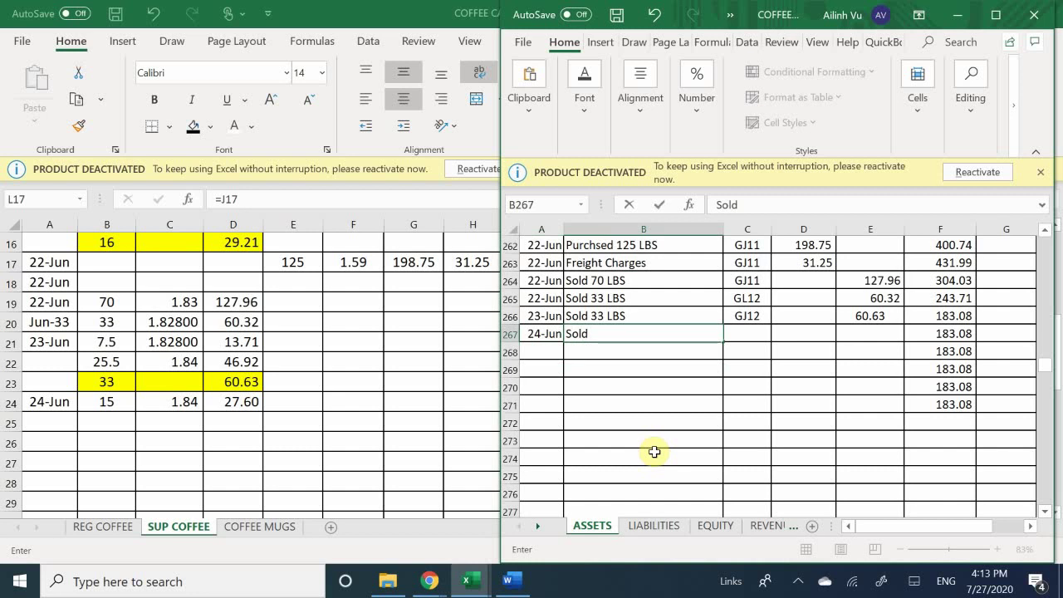
pyautogui.write('15 LBS')
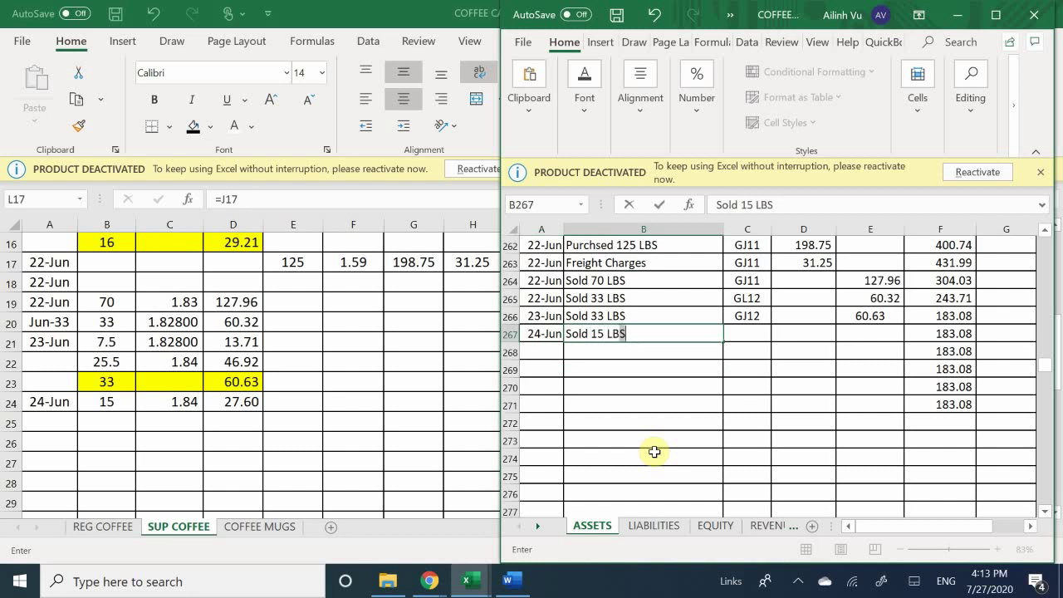
pyautogui.press('Tab')
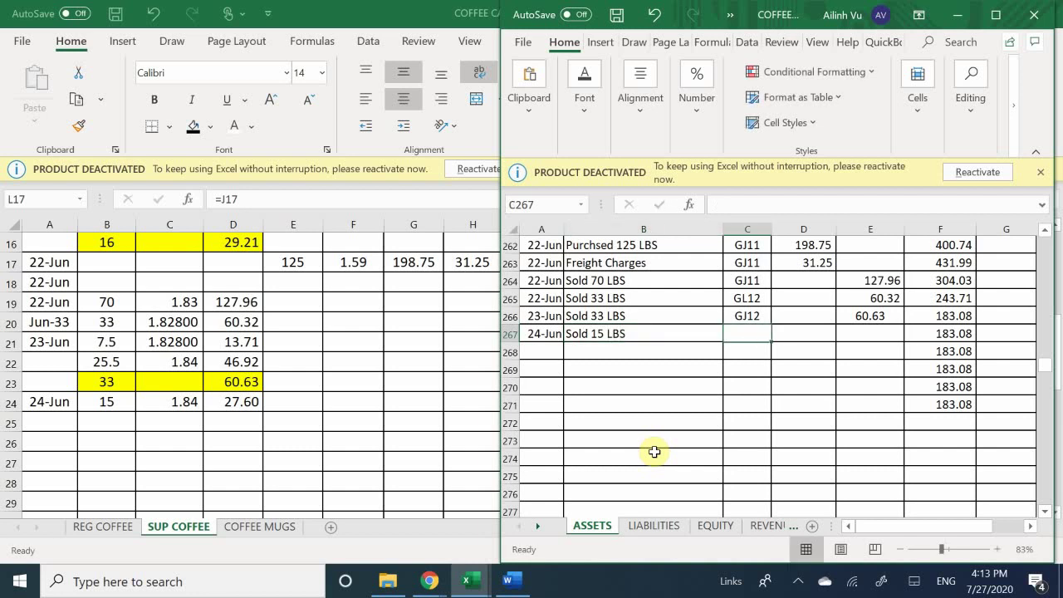
pyautogui.write('GJ')
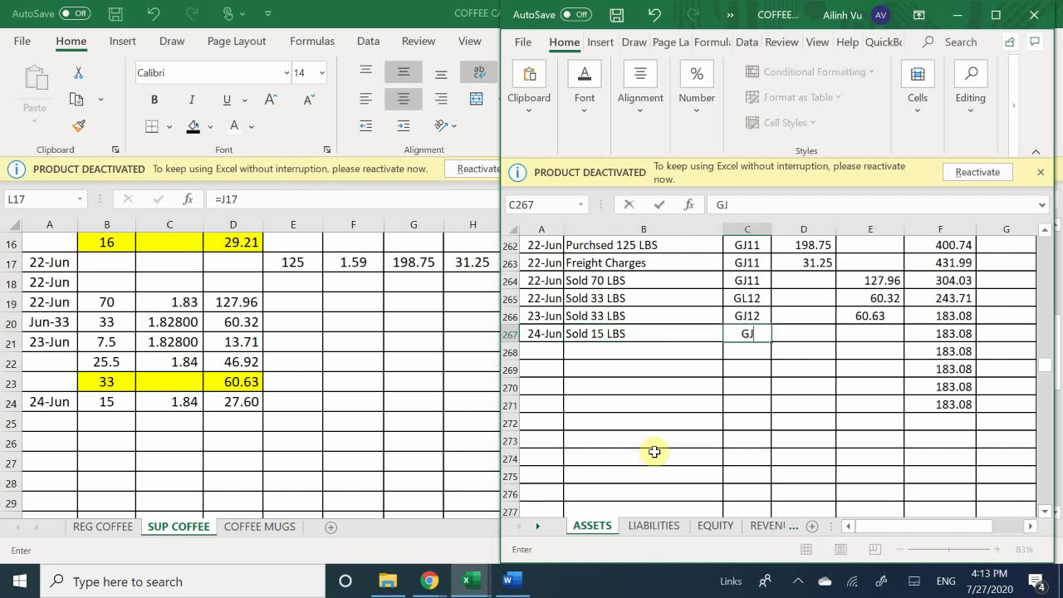
pyautogui.write('13')
pyautogui.press('Return')
# Enter 27.6 as the credit amount of the 24 June Supreme Coffee posting in E267
pyautogui.press('Right')
pyautogui.press('Up')
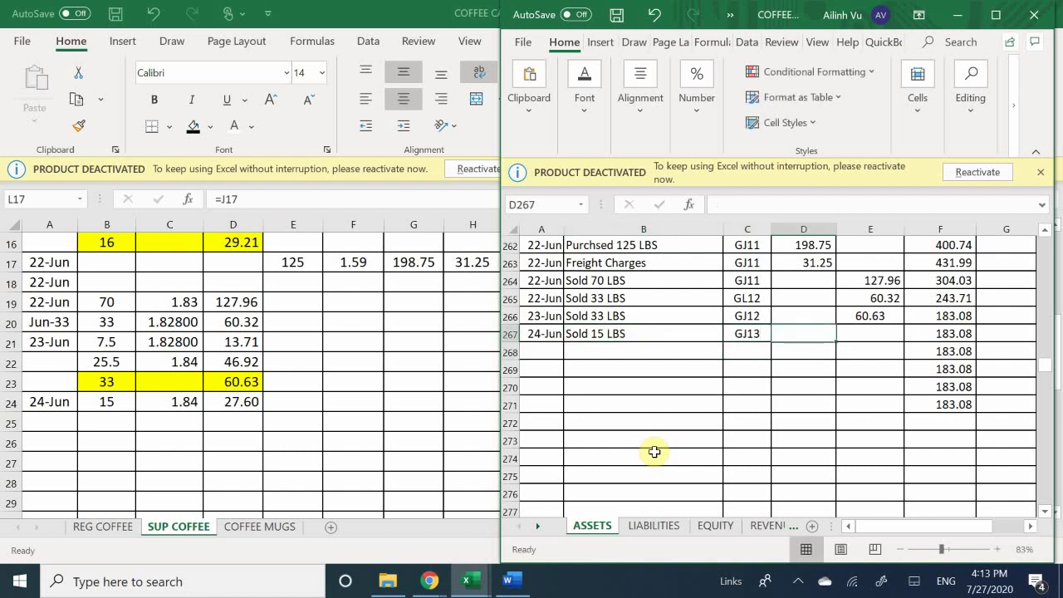
pyautogui.press('Right')
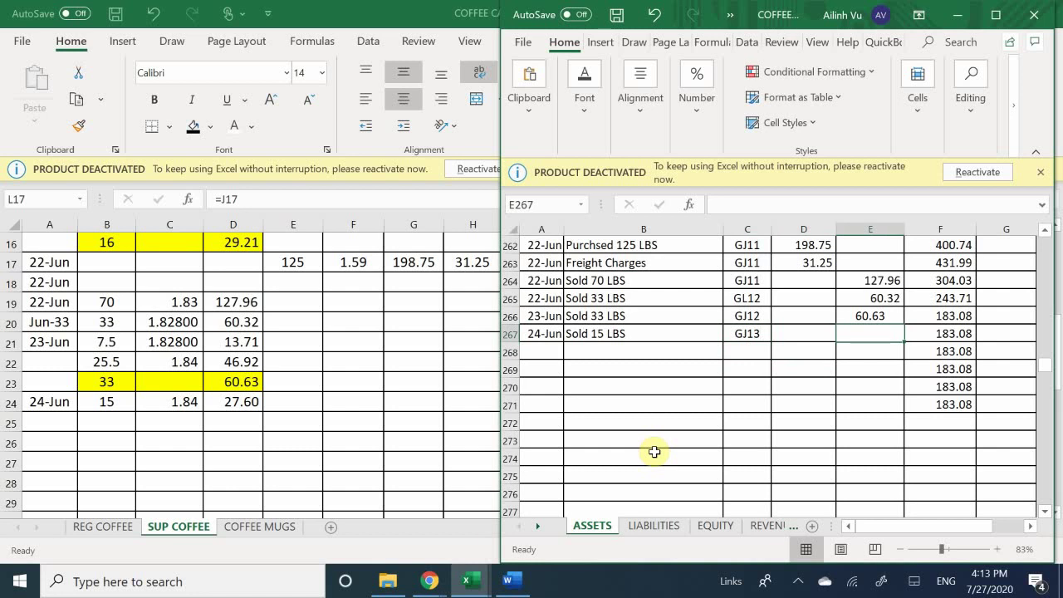
pyautogui.write('27.6')
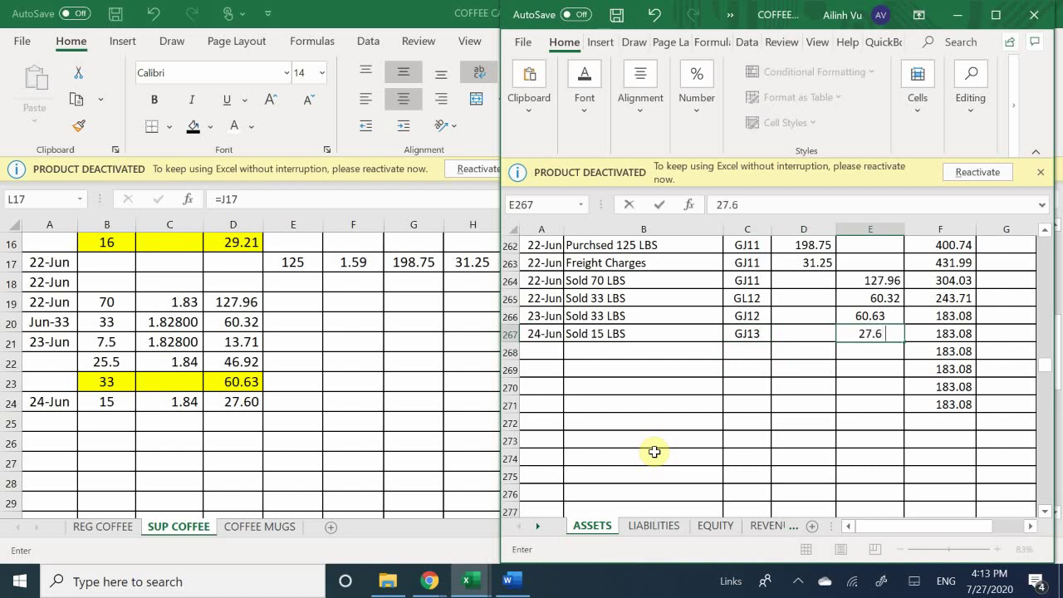
pyautogui.press('Return')
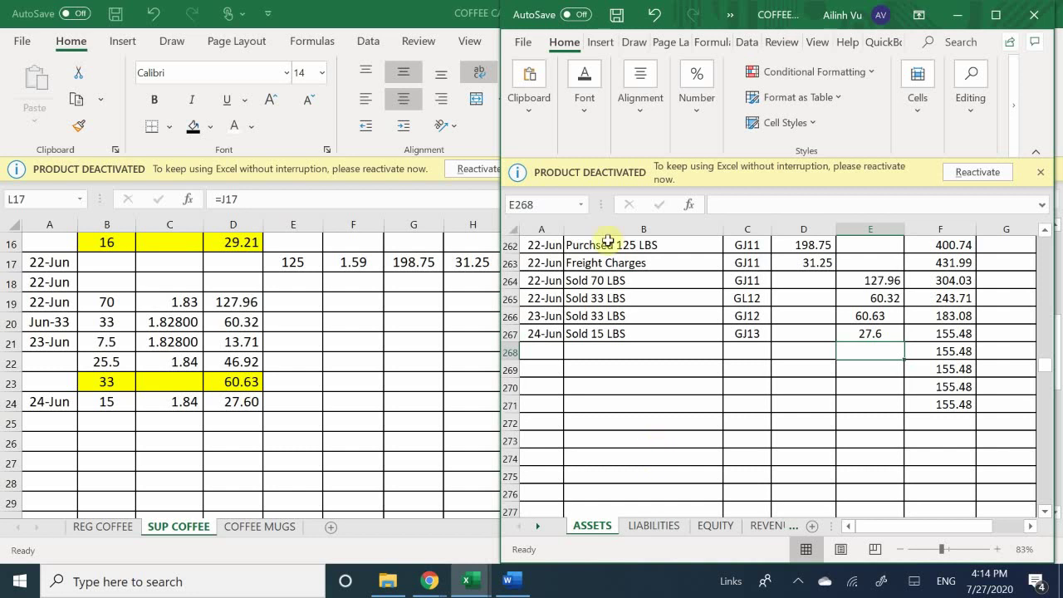
# Show the GENERAL JOURNAL sheet beside the Word scenario document and select the Supreme Coffee line of Katie's Coffee Corner invoice 106
pyautogui.moveTo(461, 576)
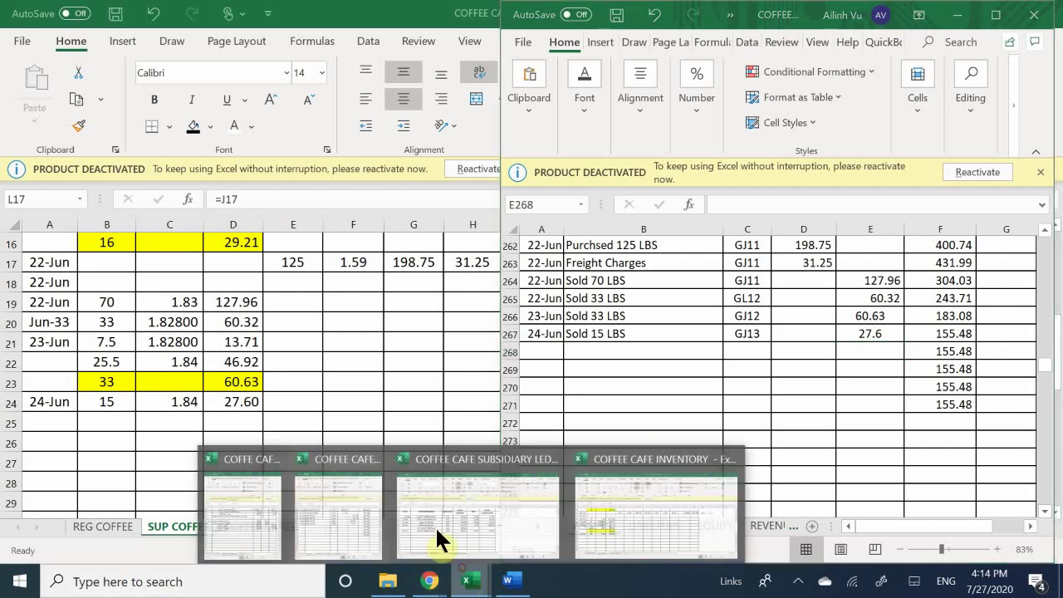
pyautogui.click(277, 523)
pyautogui.click(514, 581)
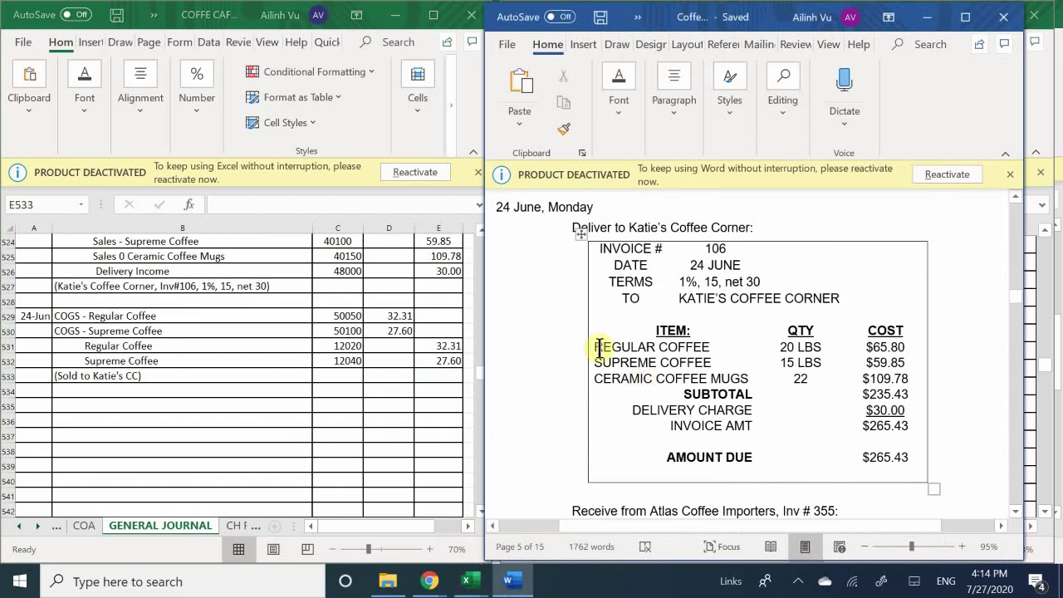
pyautogui.click(548, 363)
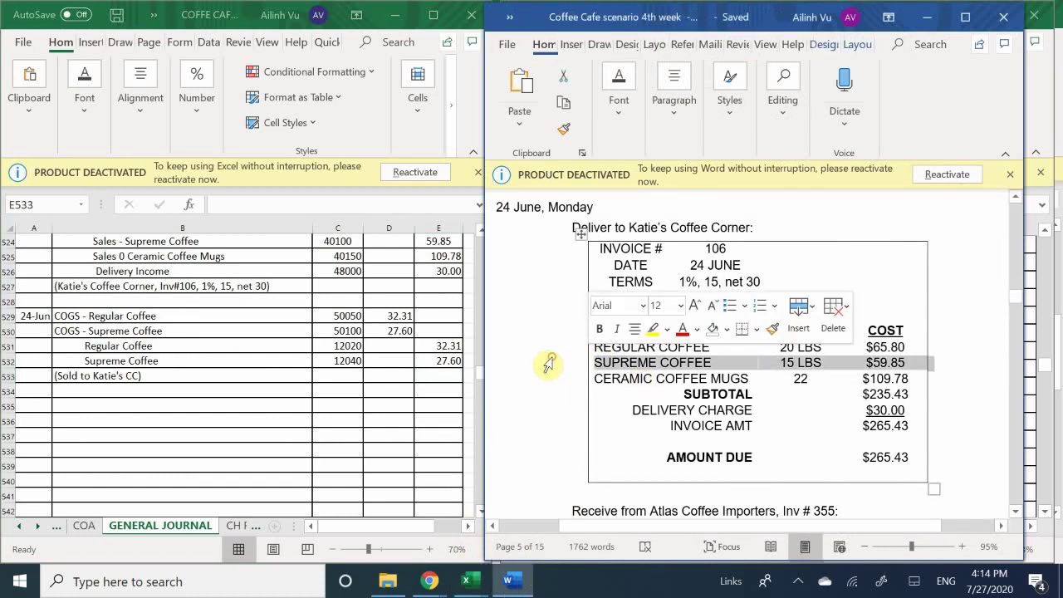
# Look through the scenario's remaining 24 June transactions, from the Atlas Coffee Importers receipt to the in-store use and the start of 25 June
pyautogui.scroll(-4, 548, 349)
pyautogui.scroll(-3, 553, 357)
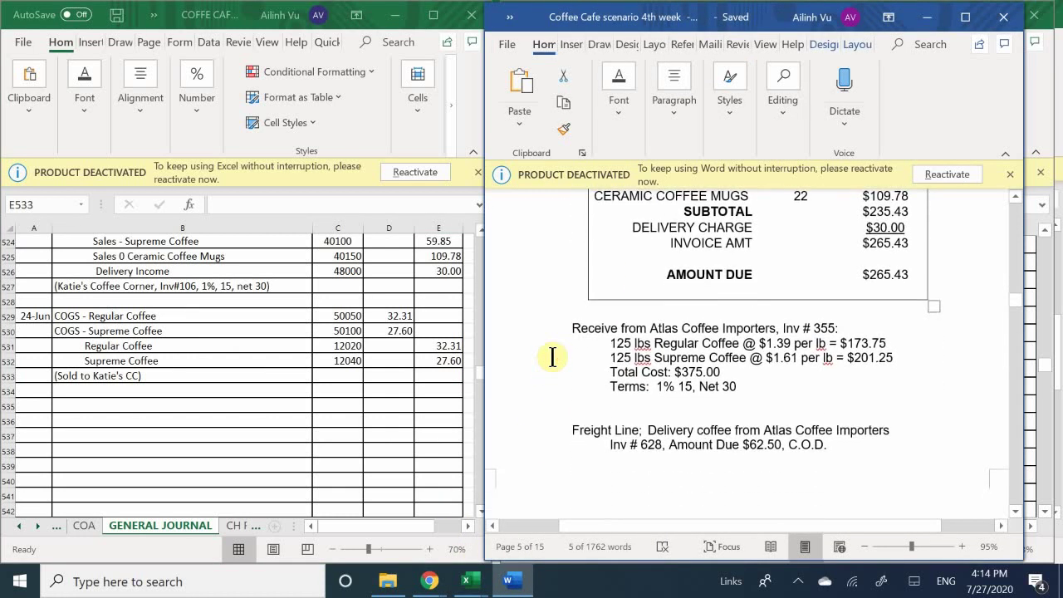
pyautogui.scroll(-1, 553, 358)
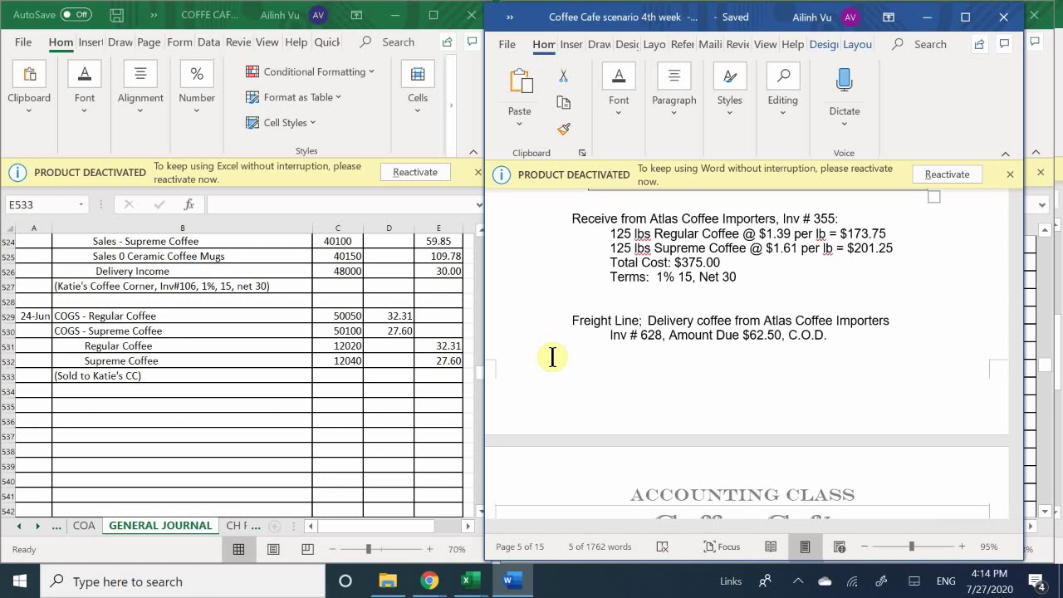
pyautogui.scroll(-7, 553, 357)
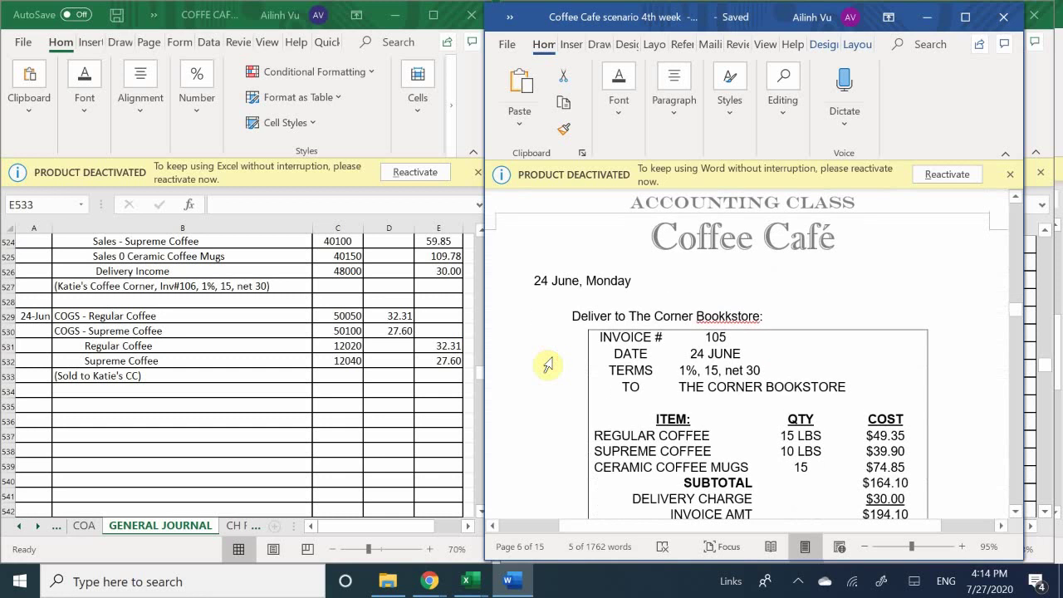
pyautogui.scroll(-6, 549, 364)
pyautogui.scroll(-1, 548, 364)
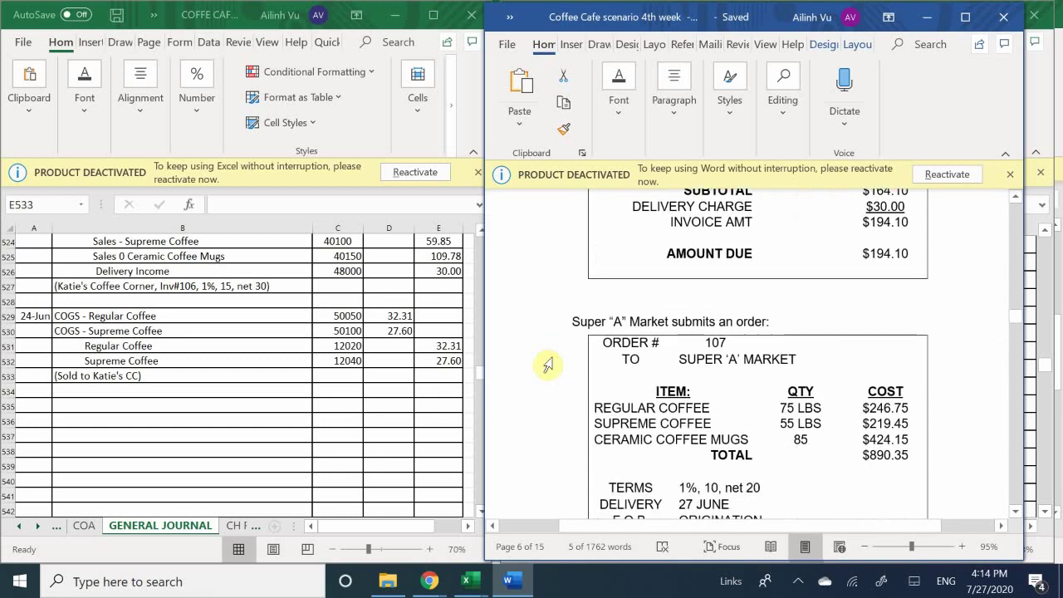
pyautogui.scroll(-7, 549, 364)
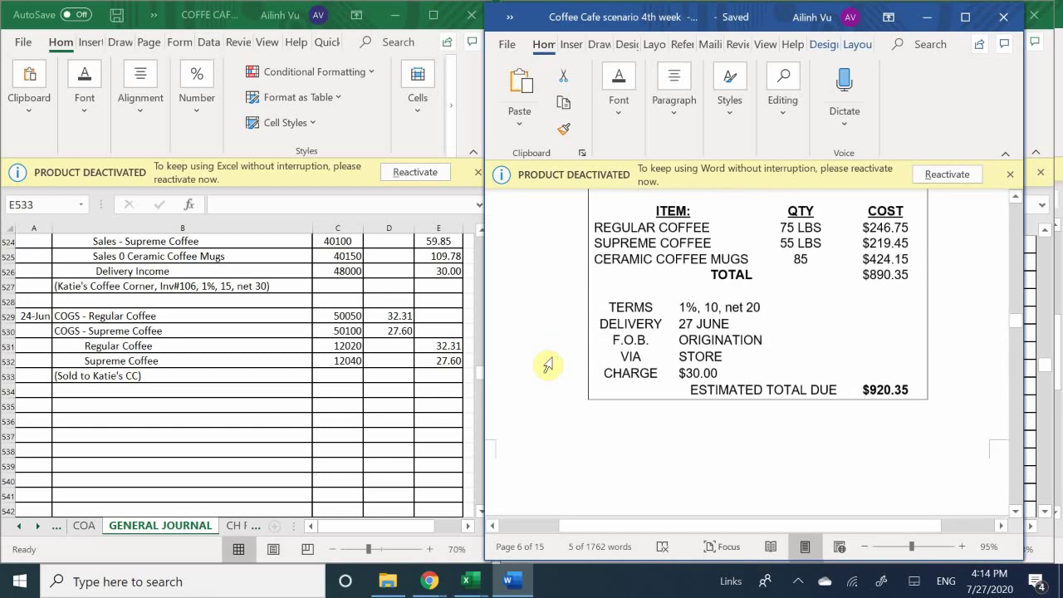
pyautogui.scroll(-6, 554, 358)
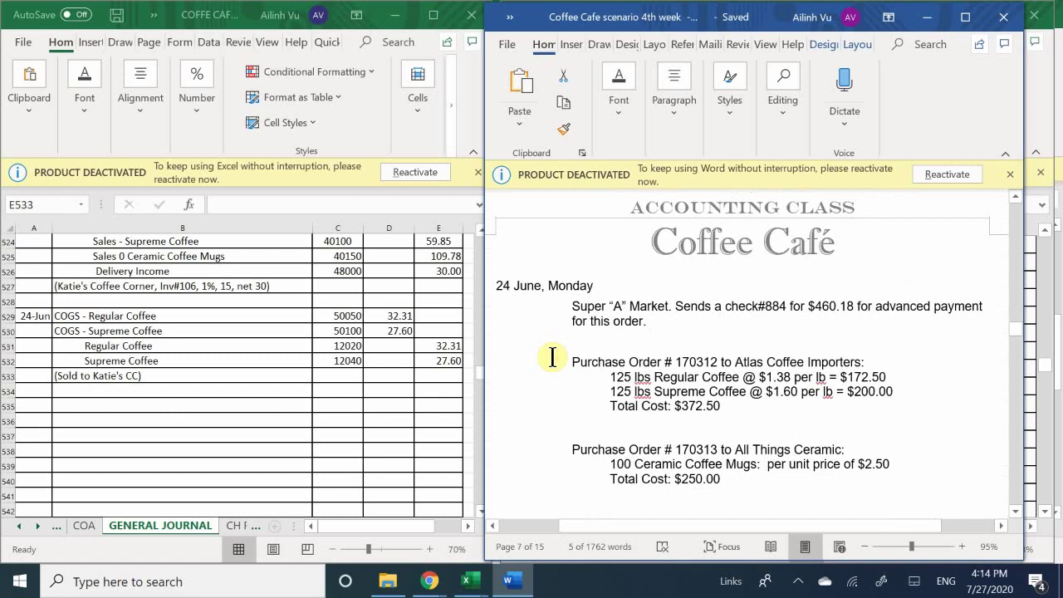
pyautogui.scroll(-12, 553, 357)
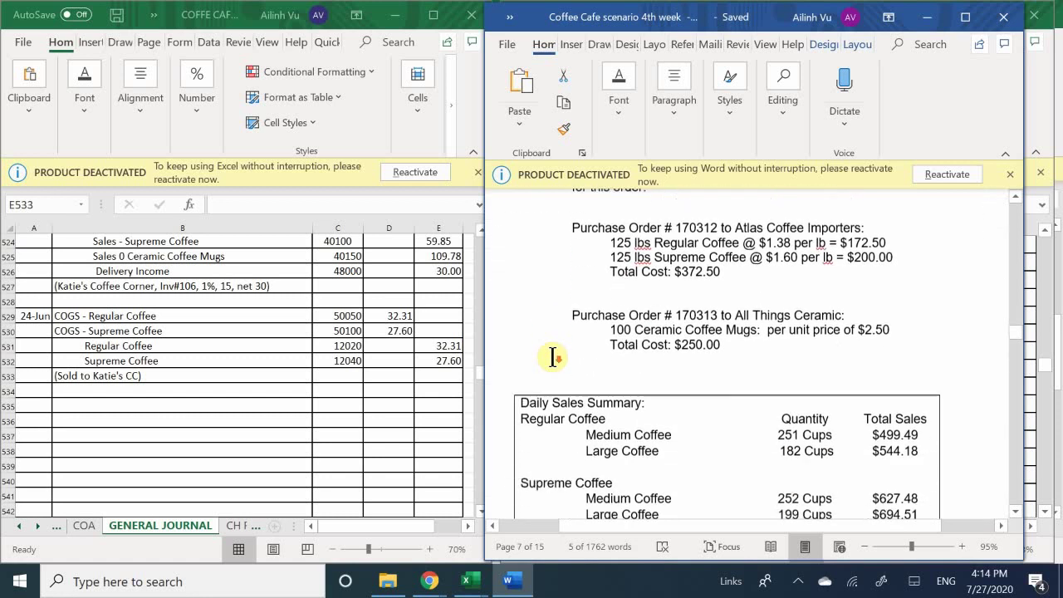
pyautogui.scroll(-2, 552, 357)
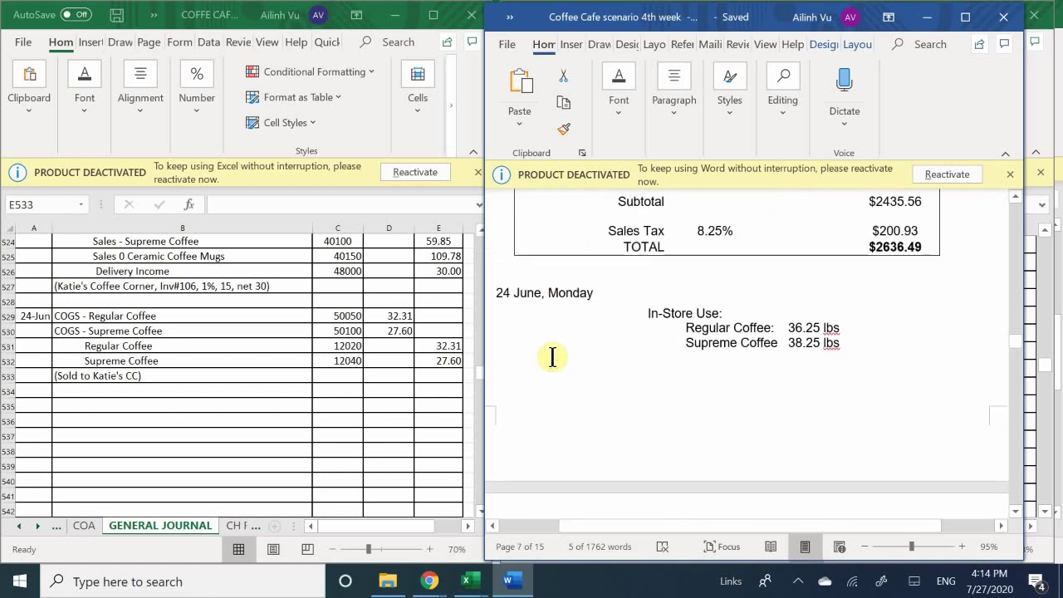
pyautogui.scroll(5, 553, 357)
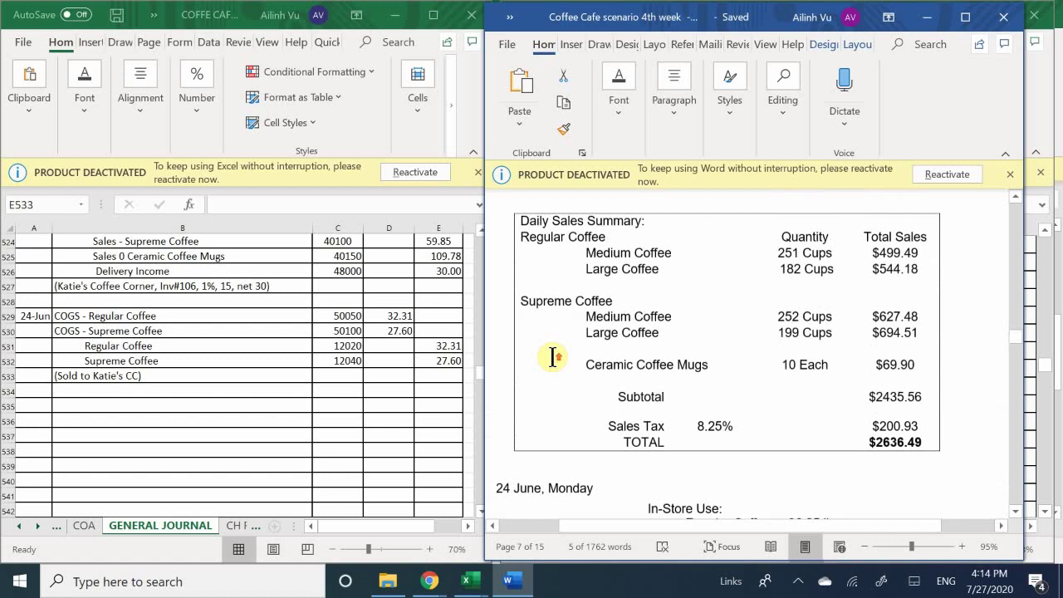
pyautogui.scroll(-8, 552, 357)
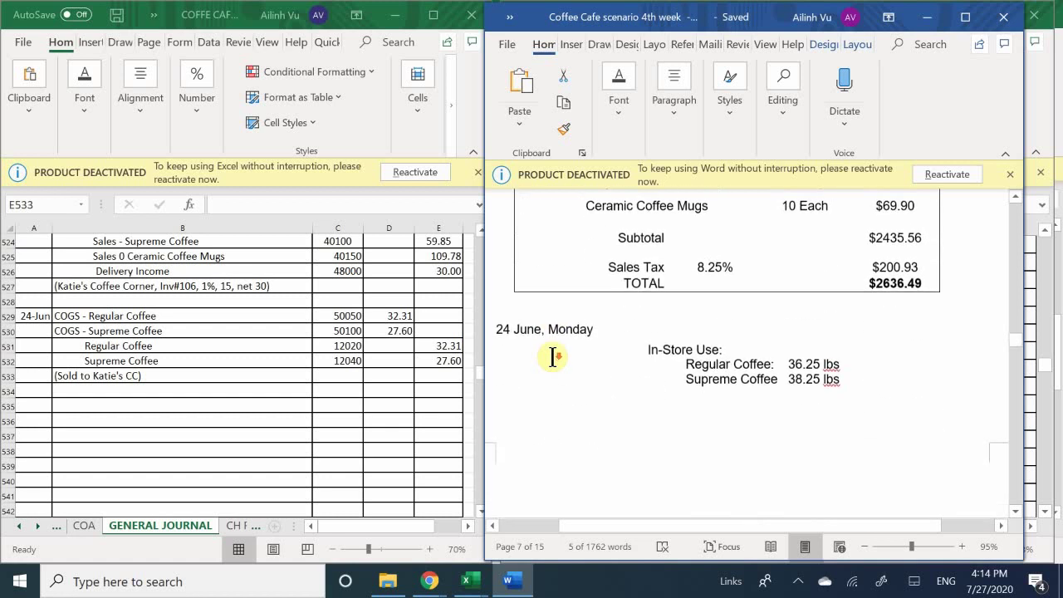
pyautogui.scroll(-7, 552, 358)
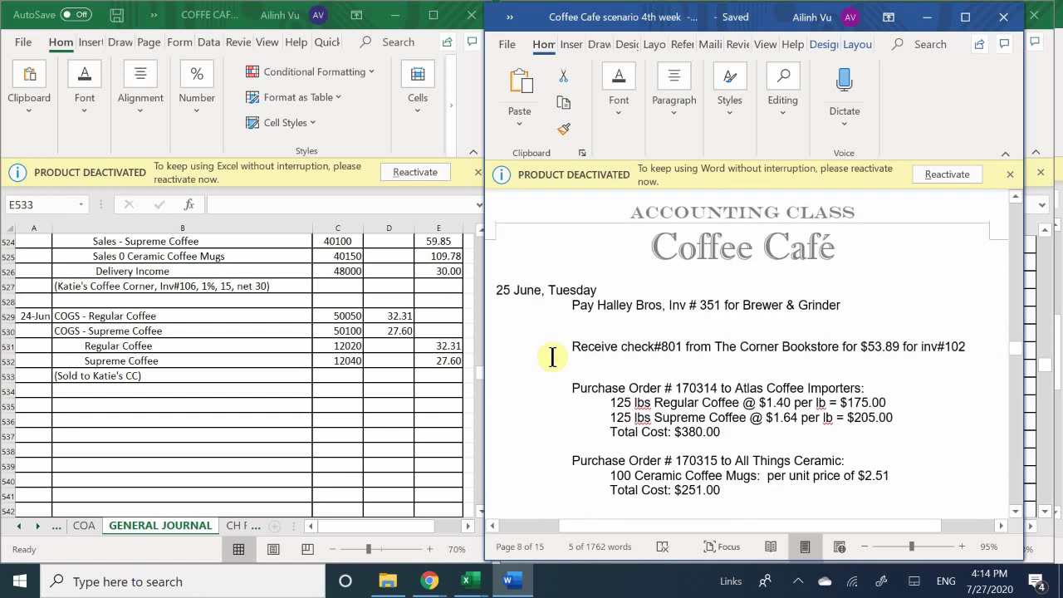
# Return to the 24 June receipt from Atlas Coffee Importers, Inv # 355, and the Freight Line delivery, Inv # 628, in the scenario
pyautogui.scroll(10, 553, 358)
pyautogui.scroll(20, 553, 357)
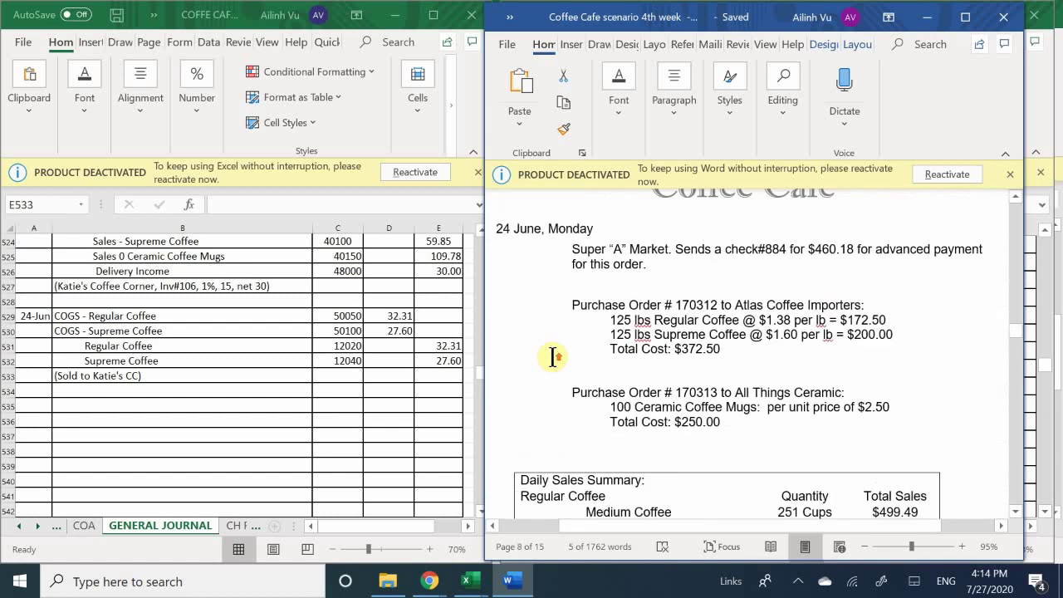
pyautogui.scroll(15, 548, 364)
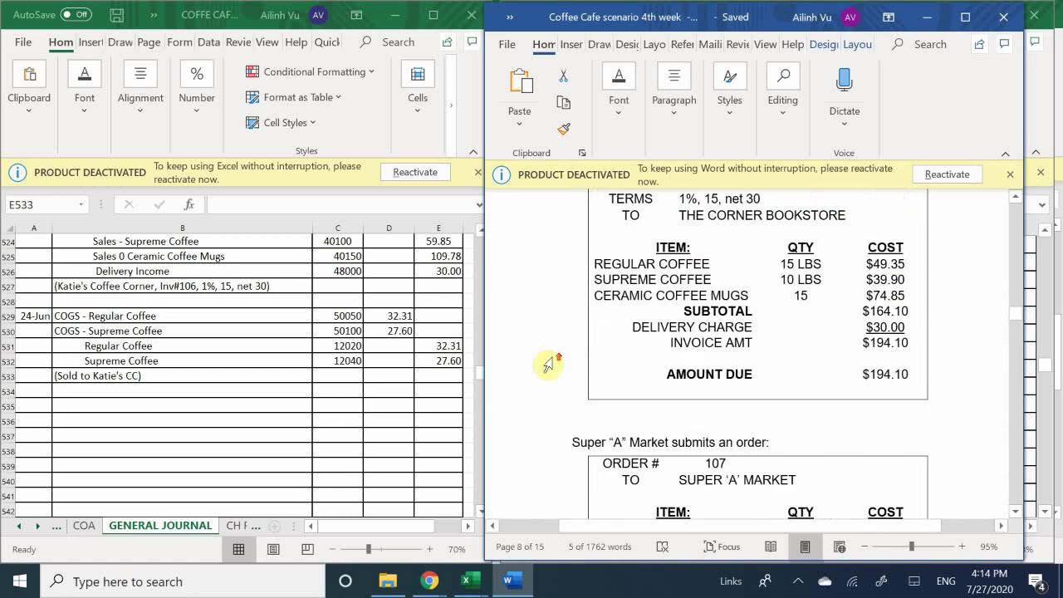
pyautogui.scroll(3, 553, 357)
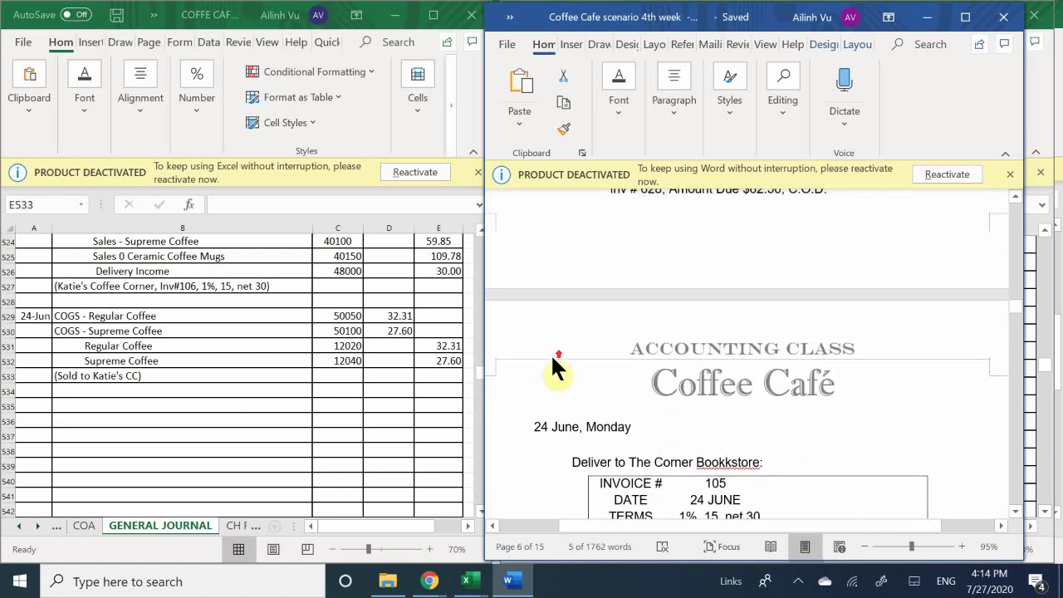
pyautogui.scroll(10, 551, 353)
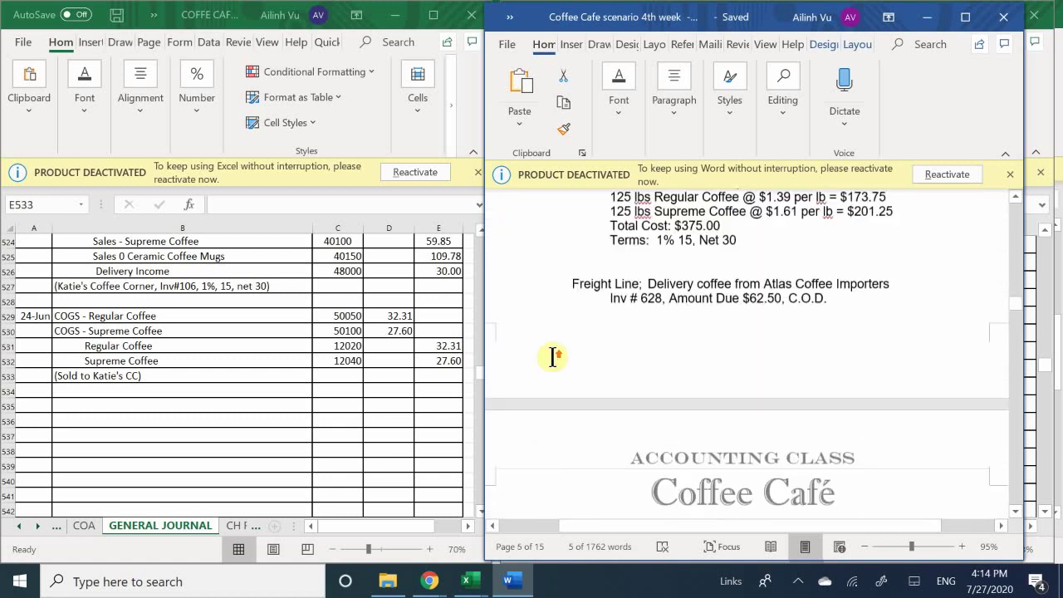
pyautogui.scroll(-5, 550, 360)
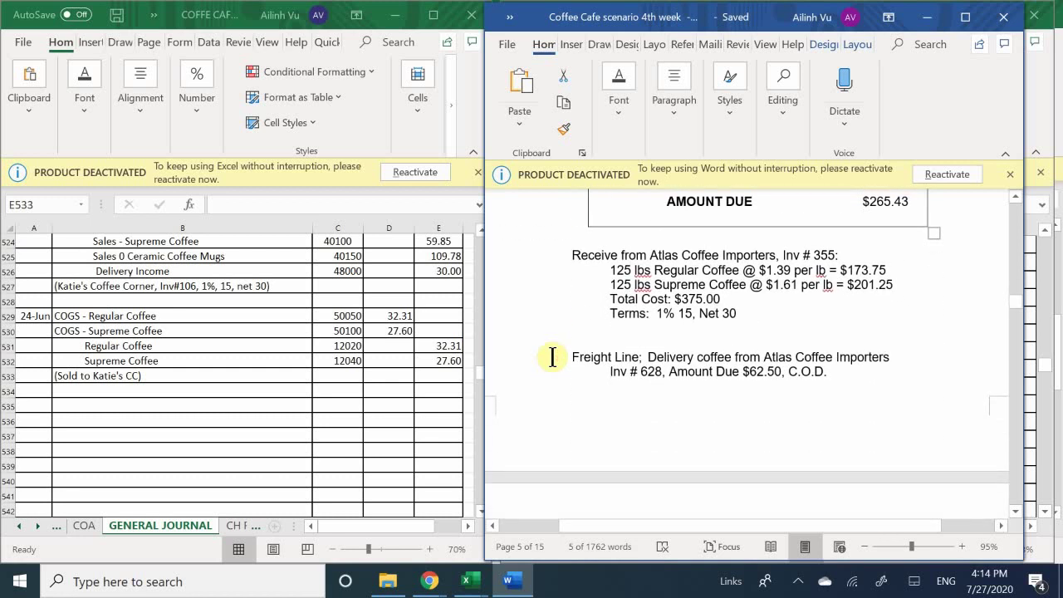
pyautogui.scroll(-1, 553, 357)
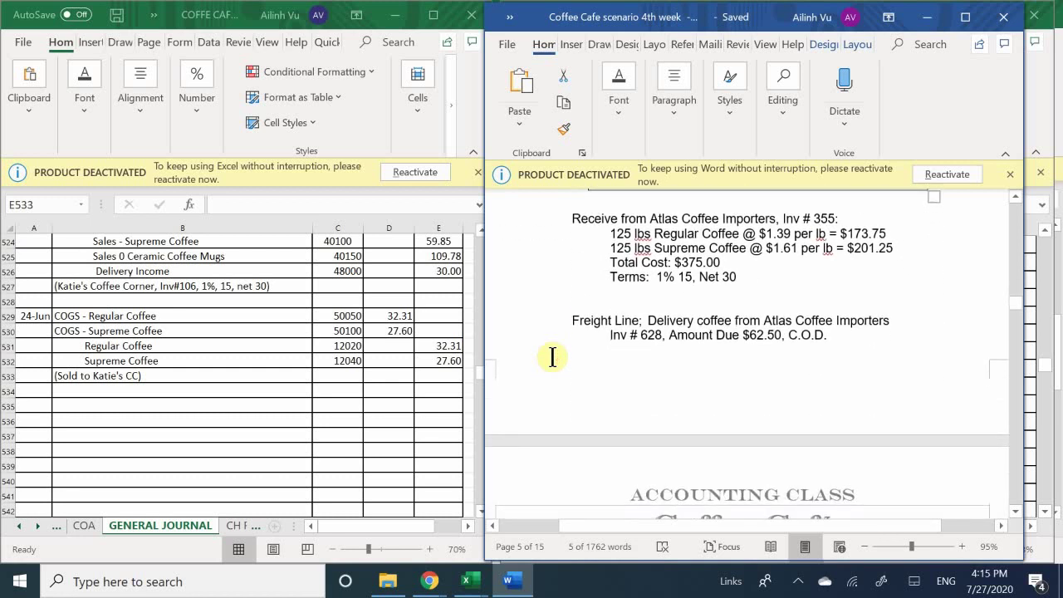
# Record invoice number 355 for the 22 June Atlas Coffee Importers order of 250 LBS Coffee in F14 of the PO sheet
pyautogui.scroll(2, 552, 357)
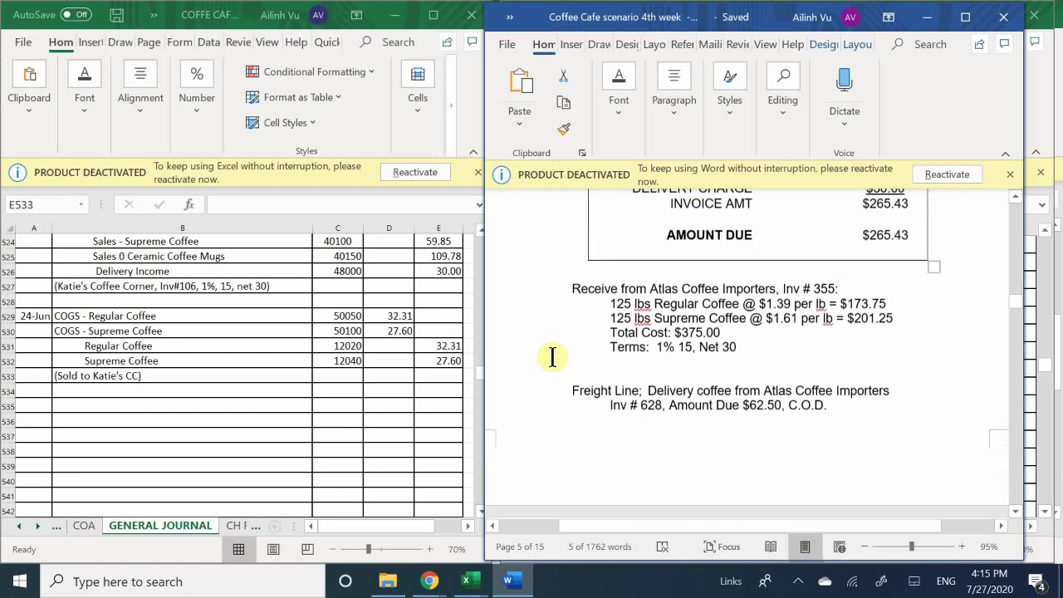
pyautogui.scroll(-1, 552, 357)
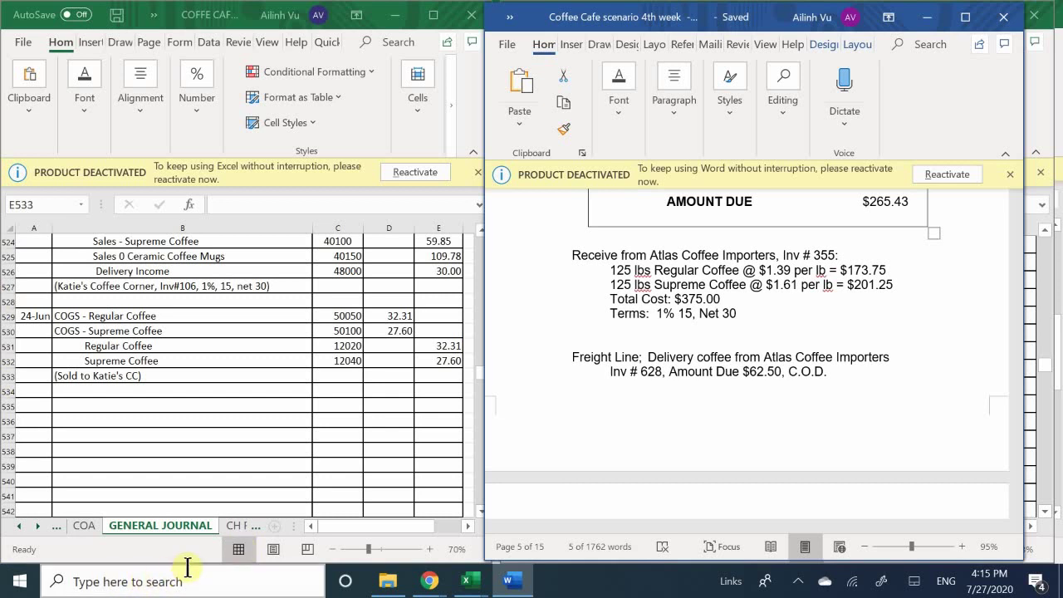
pyautogui.click(222, 521)
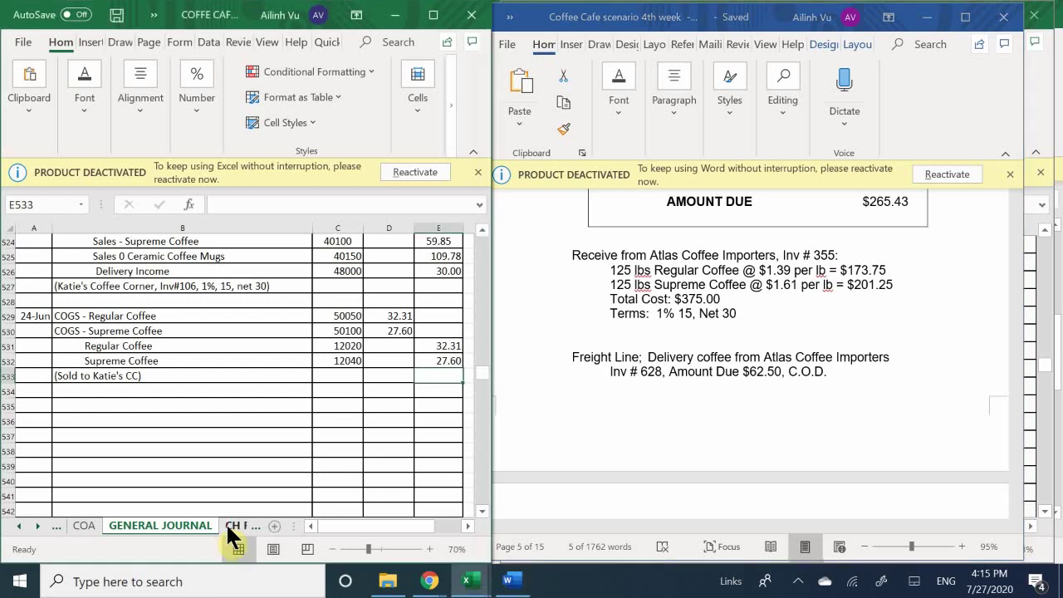
pyautogui.click(226, 523)
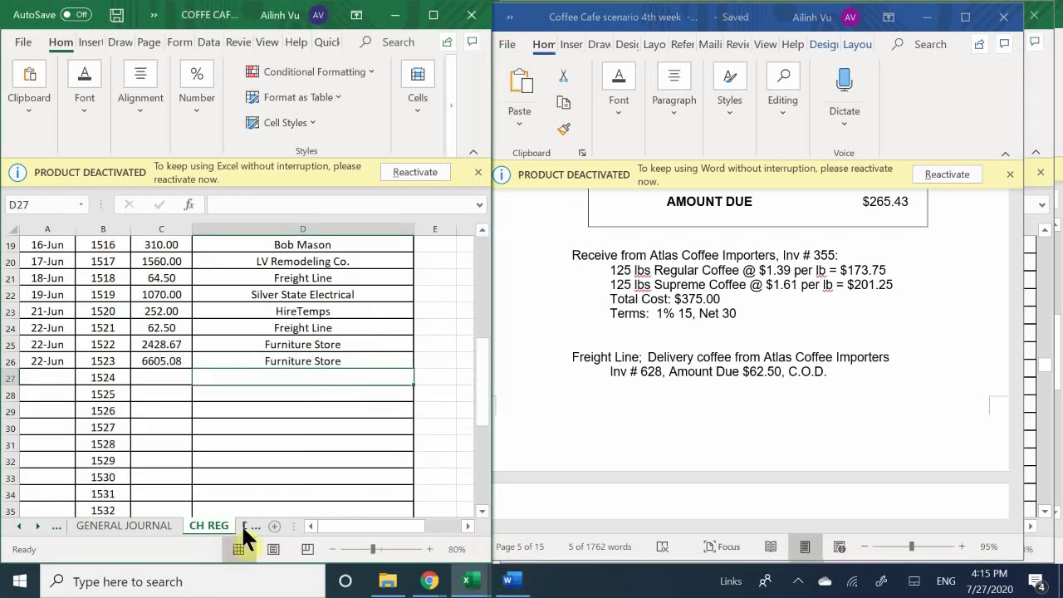
pyautogui.click(245, 525)
pyautogui.click(244, 524)
pyautogui.click(241, 524)
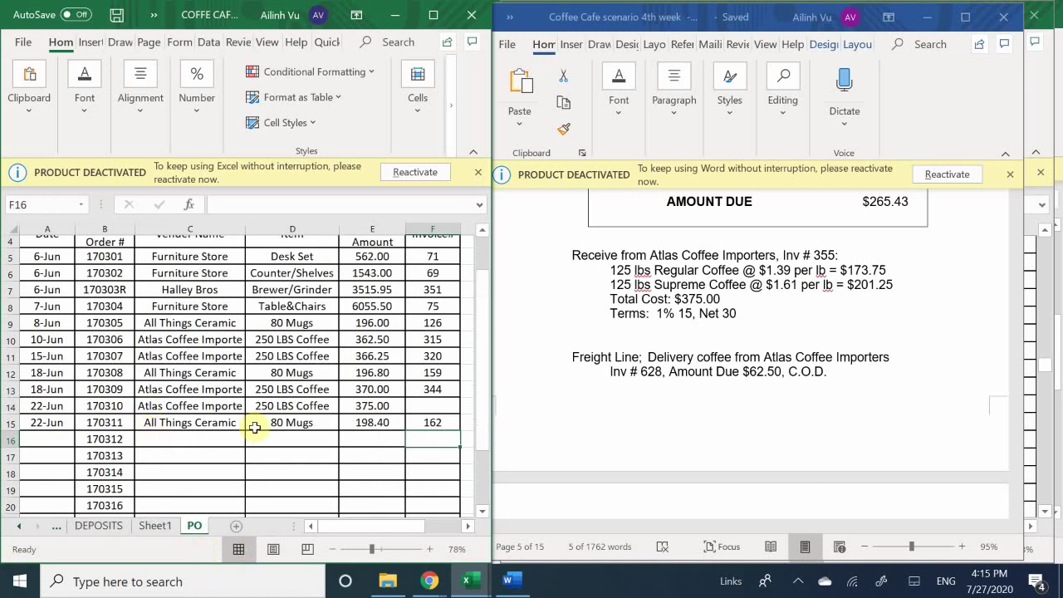
pyautogui.click(430, 406)
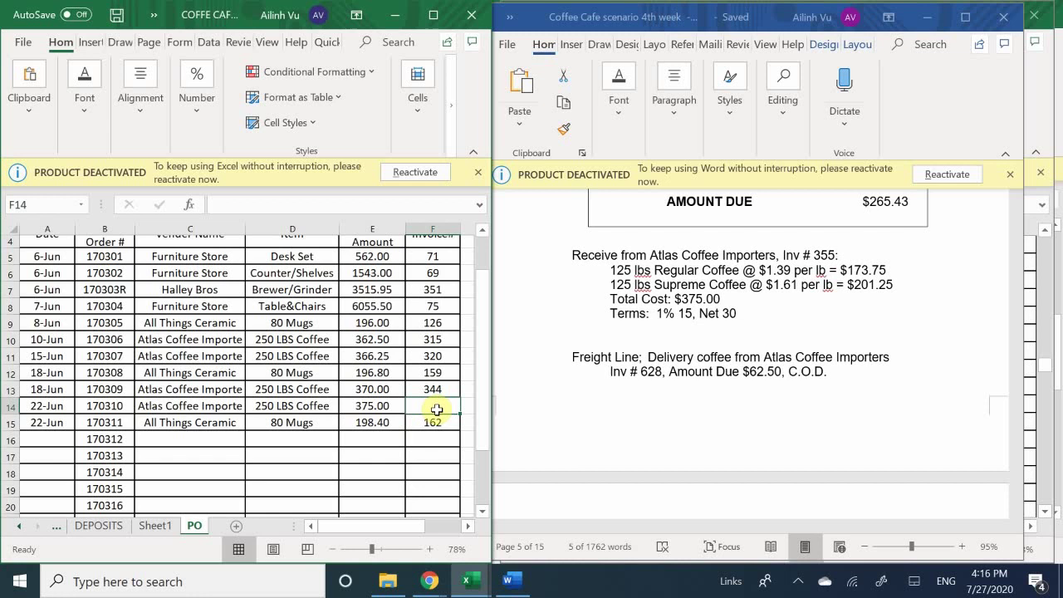
pyautogui.write('355')
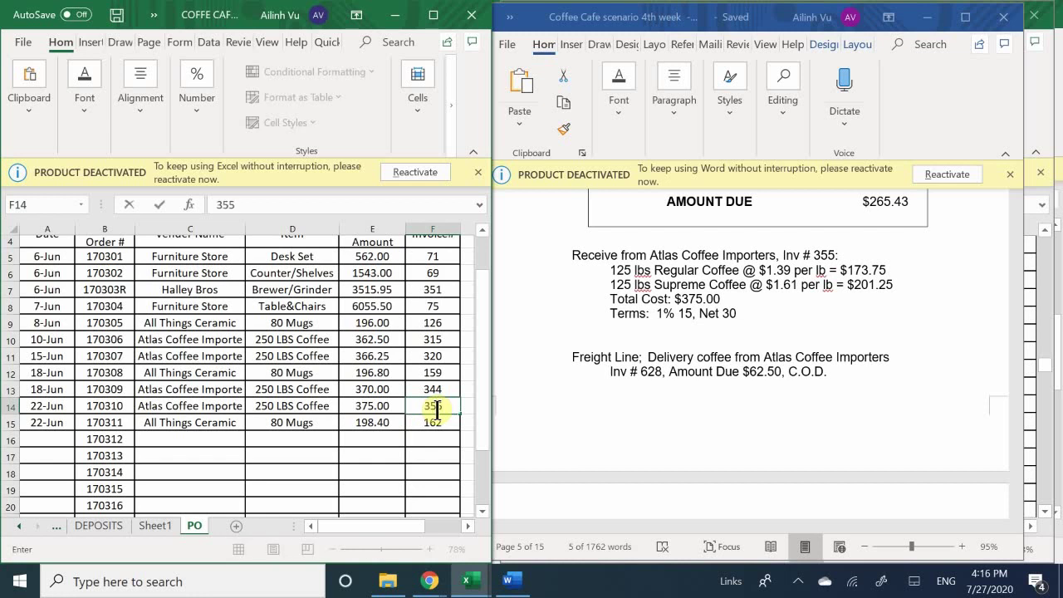
pyautogui.press('Return')
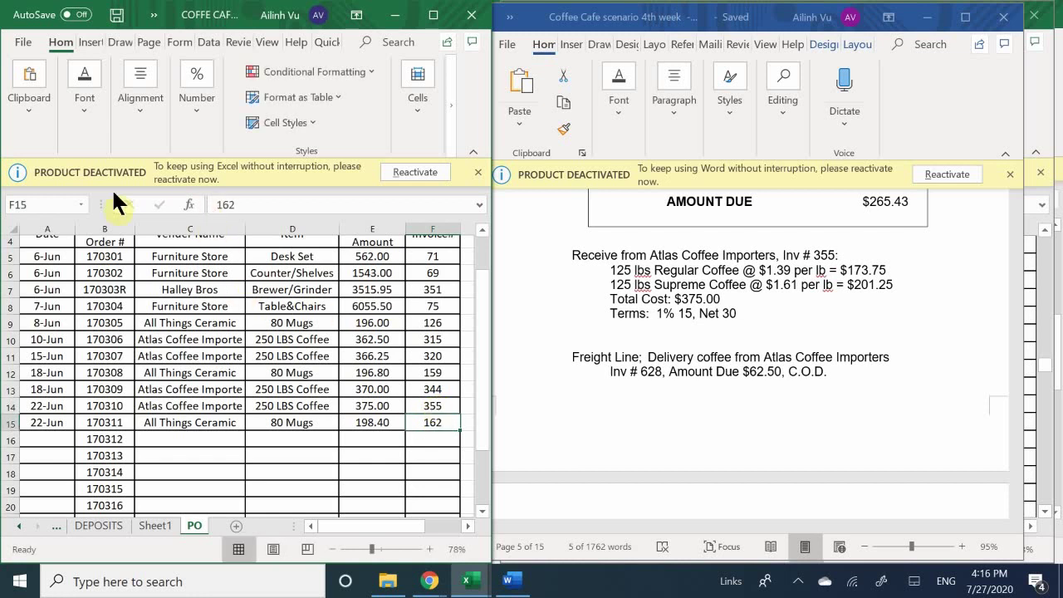
# Start a new entry on the GENERAL JOURNAL sheet by entering the date 6/24 in A535, and move to description cell B537
pyautogui.click(18, 526)
pyautogui.click(123, 526)
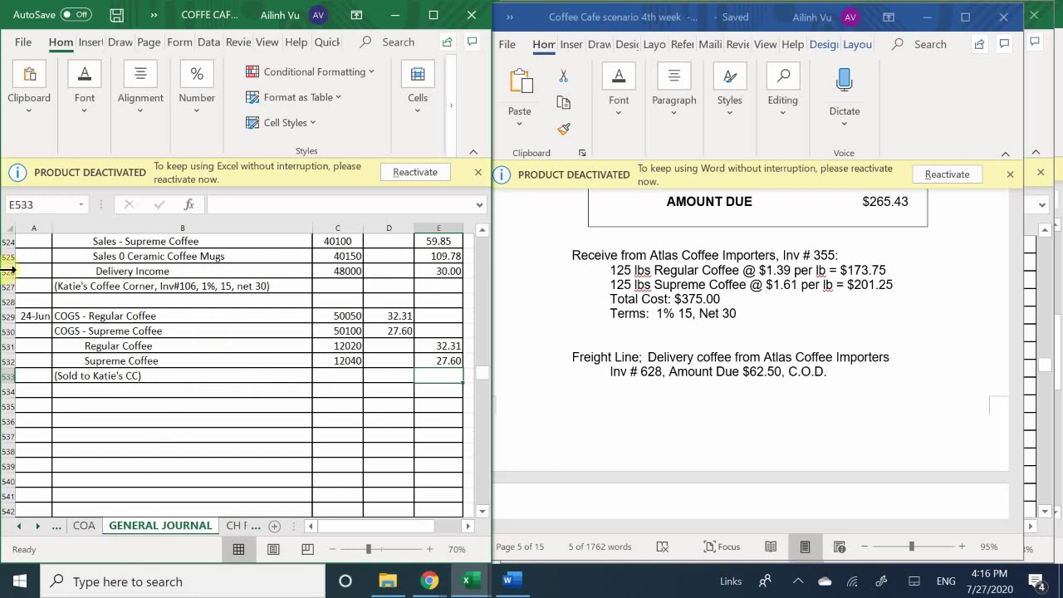
pyautogui.click(37, 406)
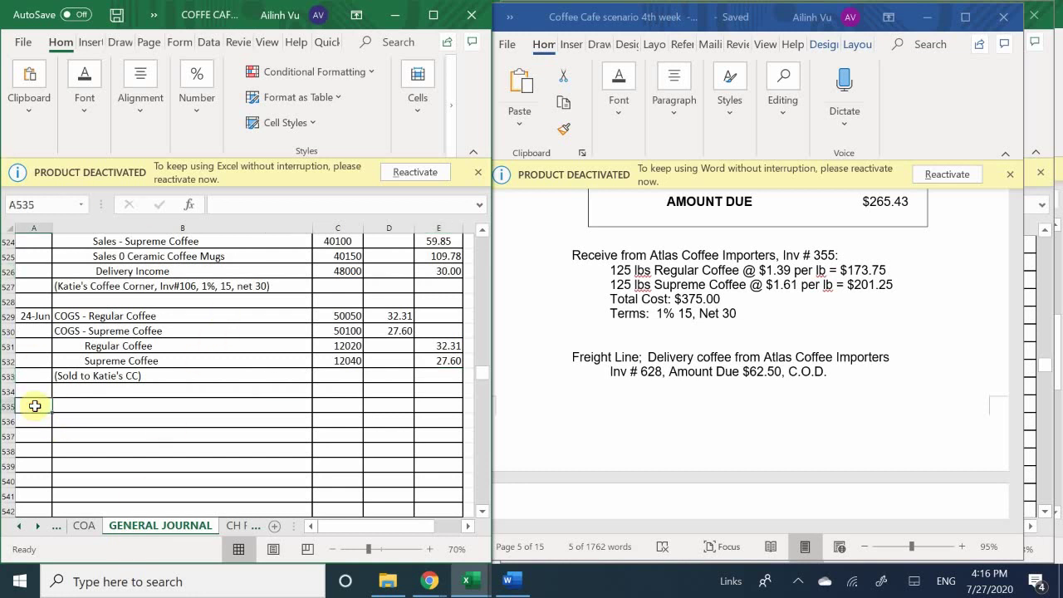
pyautogui.scroll(-1, 157, 326)
pyautogui.scroll(-1, 158, 327)
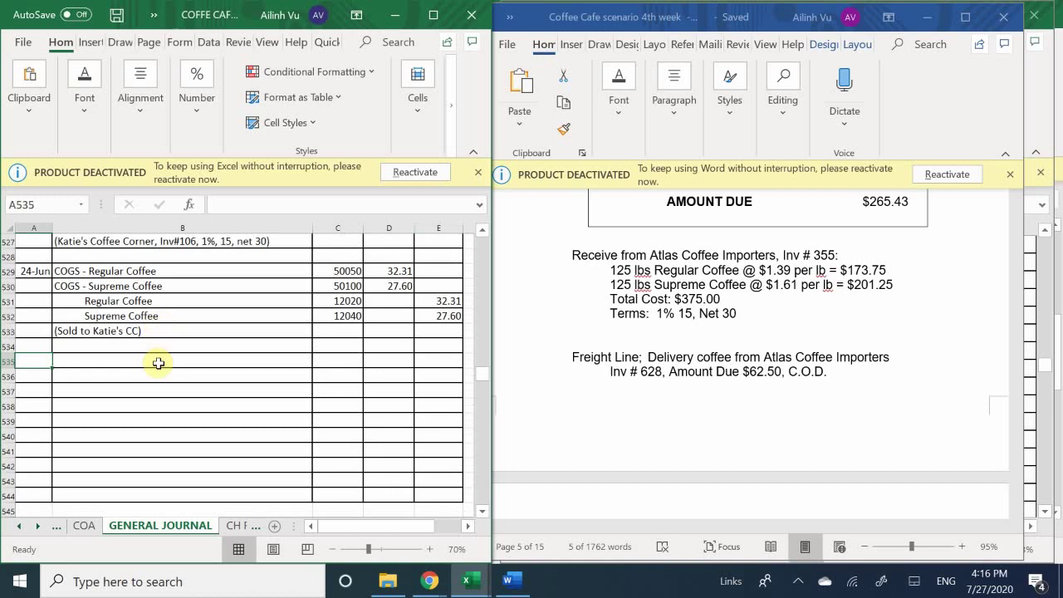
pyautogui.scroll(-1, 158, 363)
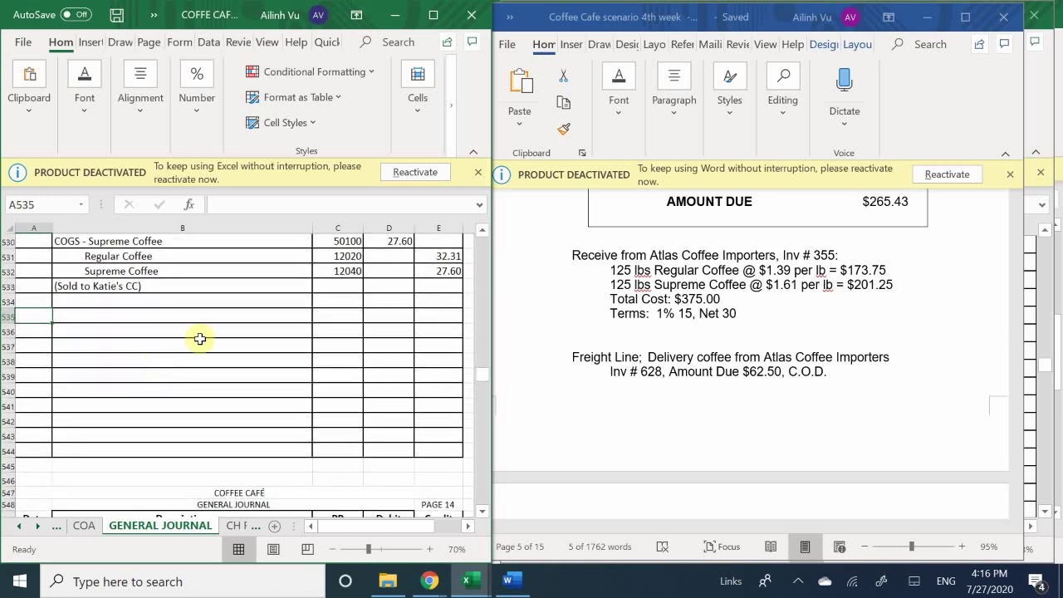
pyautogui.write('6/24')
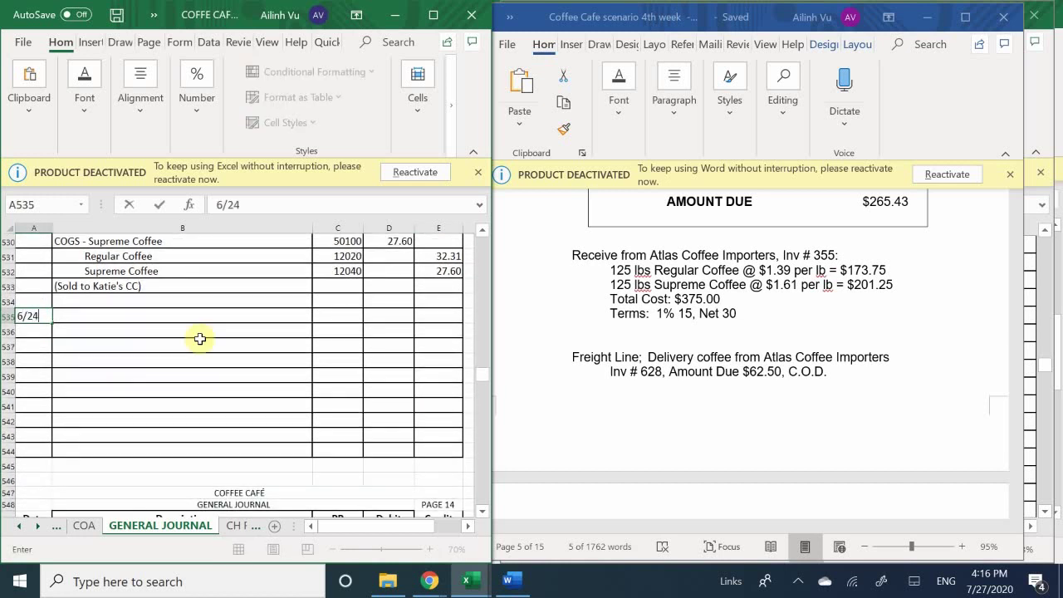
pyautogui.press('Return')
pyautogui.click(200, 338)
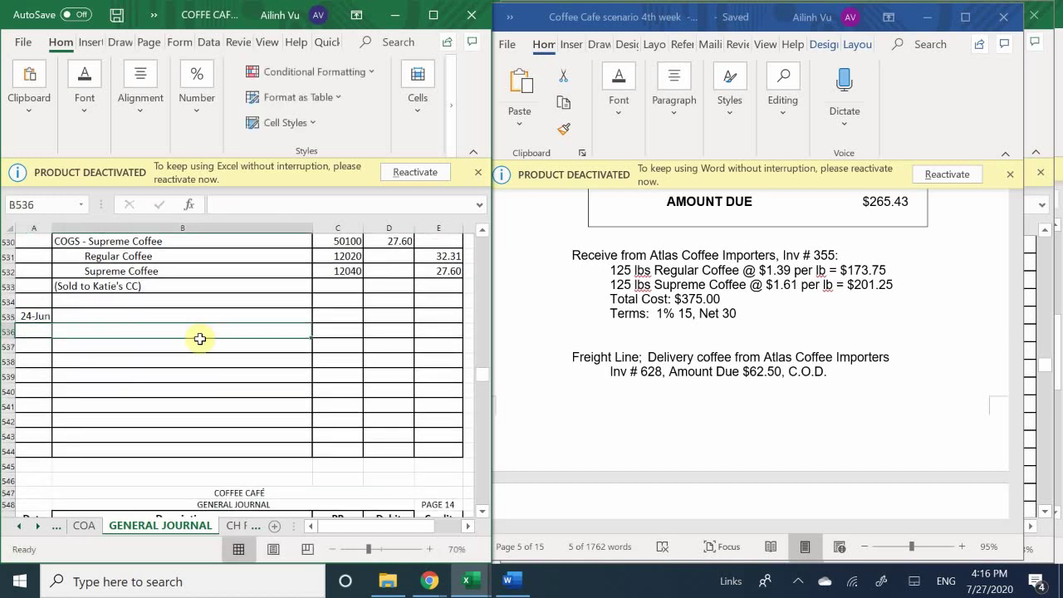
pyautogui.press('Up')
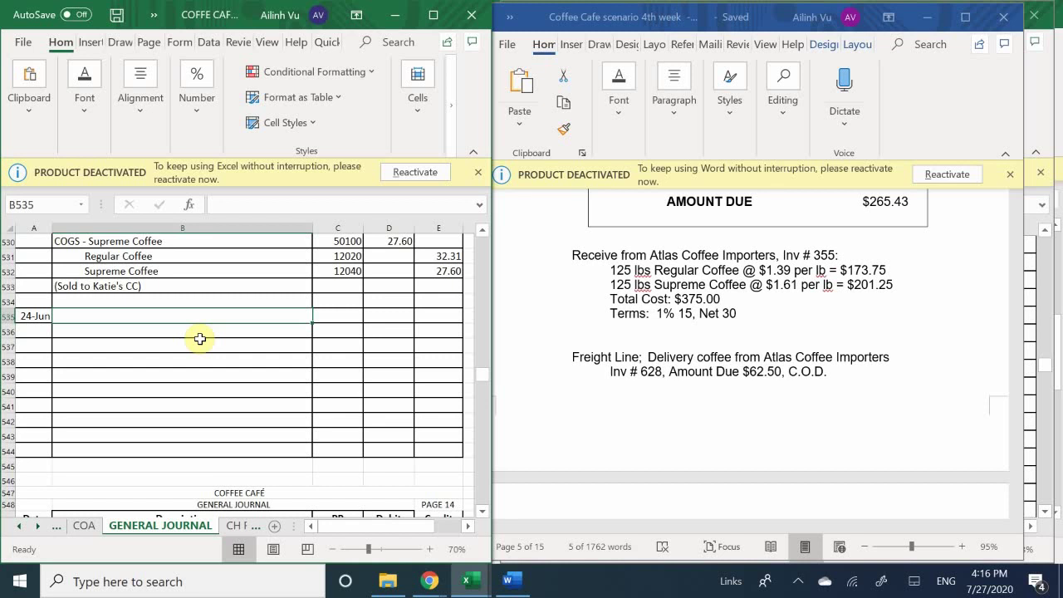
pyautogui.press('Down')
pyautogui.press('Down')
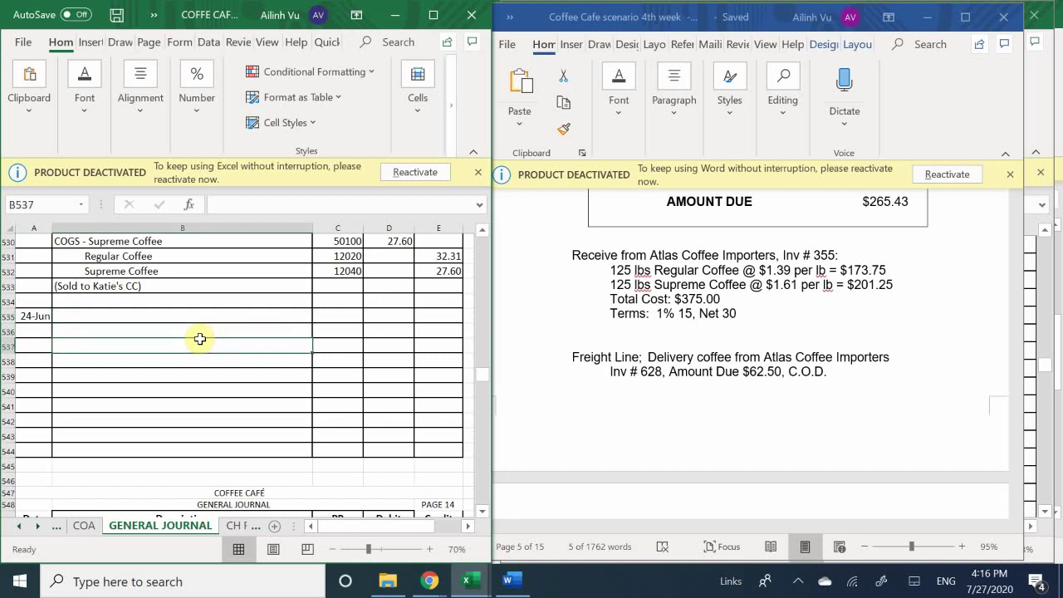
# Enter the indented credit account title Accounts Payable in B537 of the 24-Jun journal entry
pyautogui.write('A')
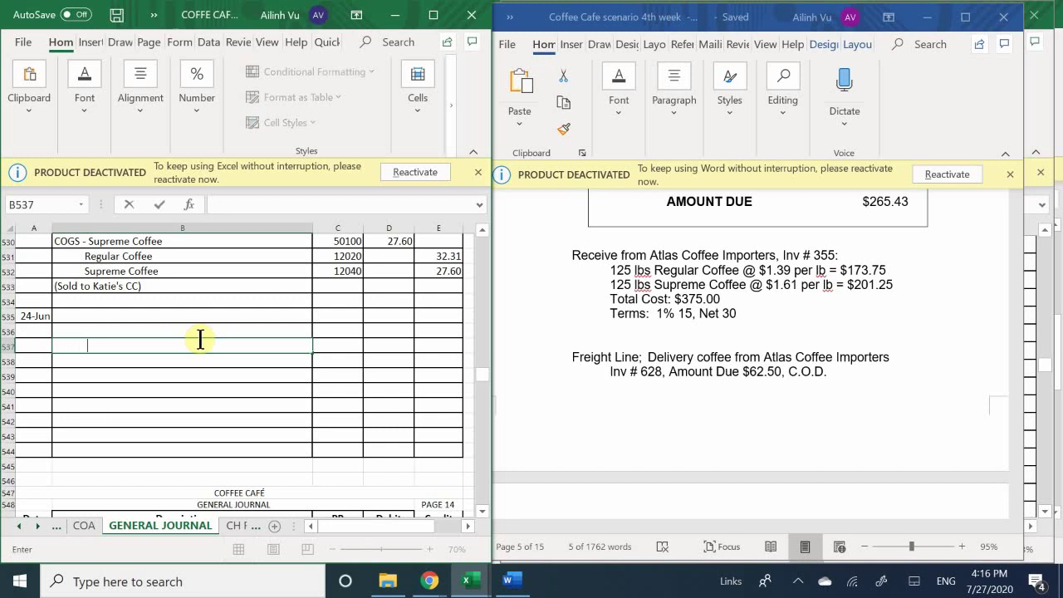
pyautogui.write('ccounts Payables')
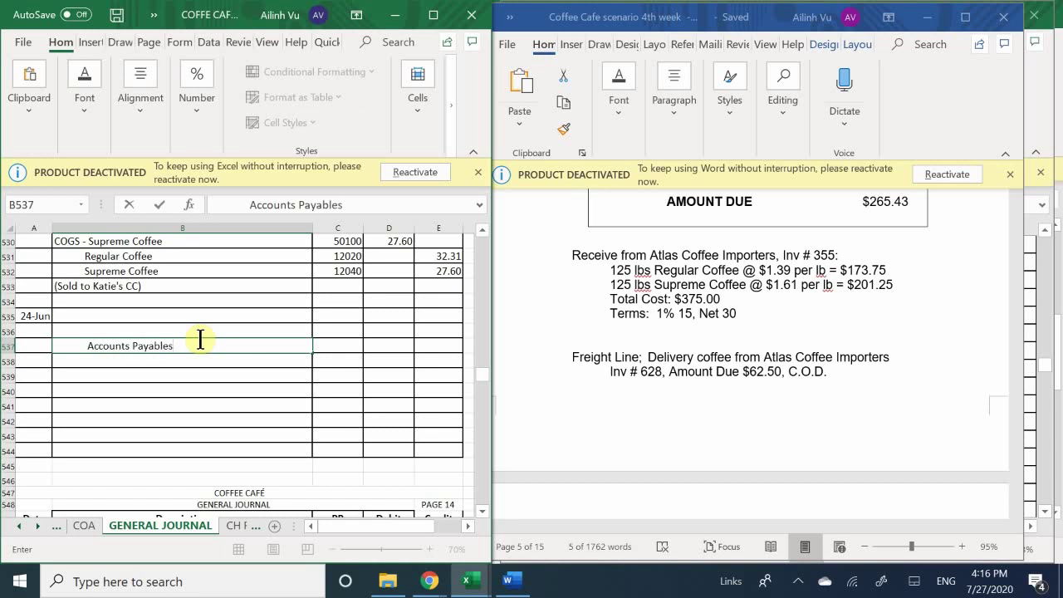
pyautogui.press('BackSpace')
pyautogui.press('Return')
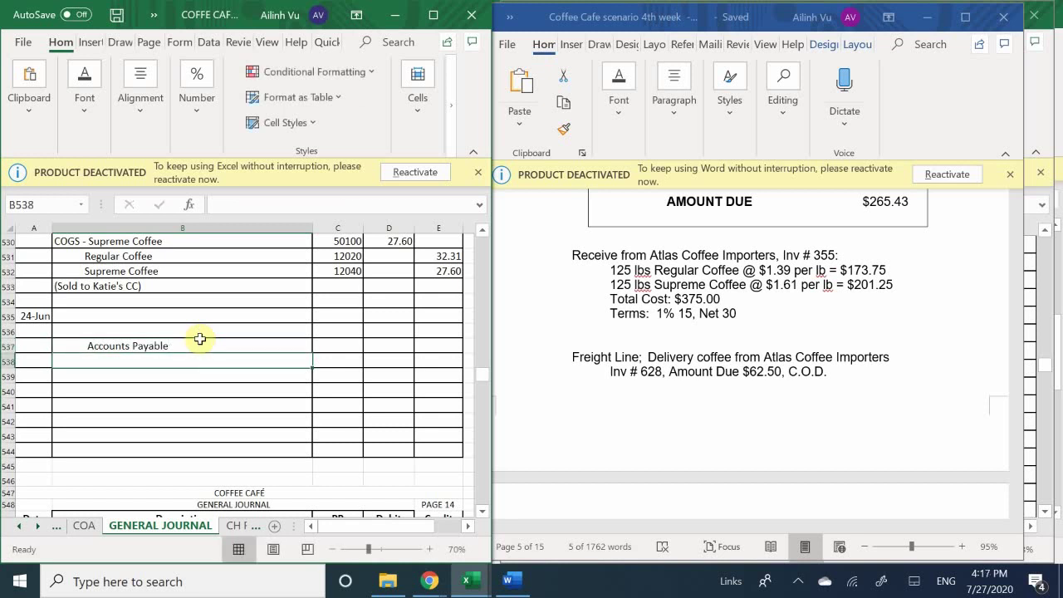
# Enter the debit account titles Regular Coffee in B535 and Supreme Coffee in B536 for the 24-Jun entry
pyautogui.click(79, 320)
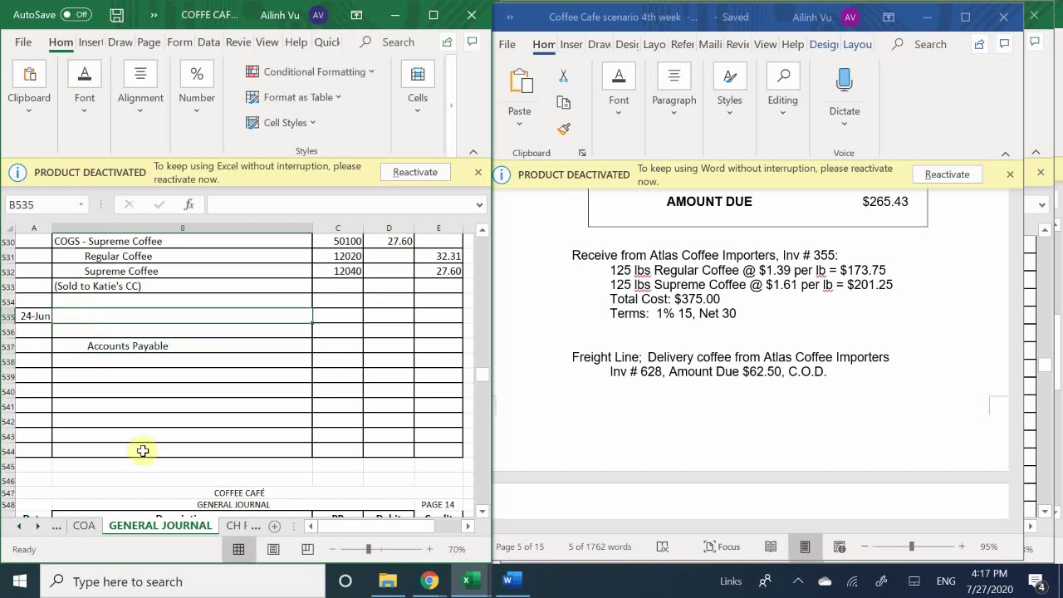
pyautogui.write('Regul')
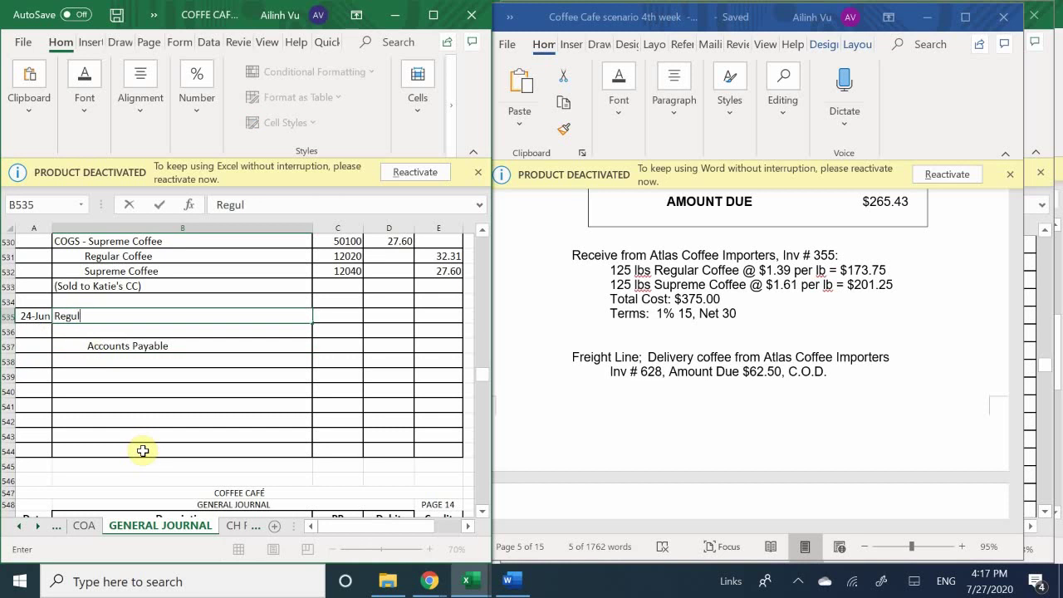
pyautogui.write('ar Coffee')
pyautogui.press('Return')
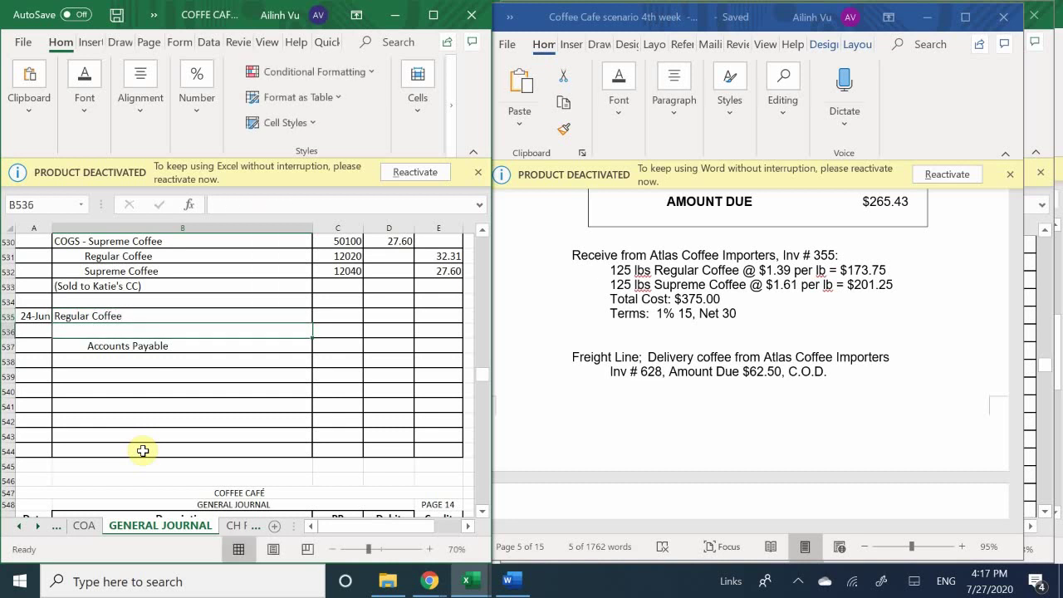
pyautogui.write('Supreme')
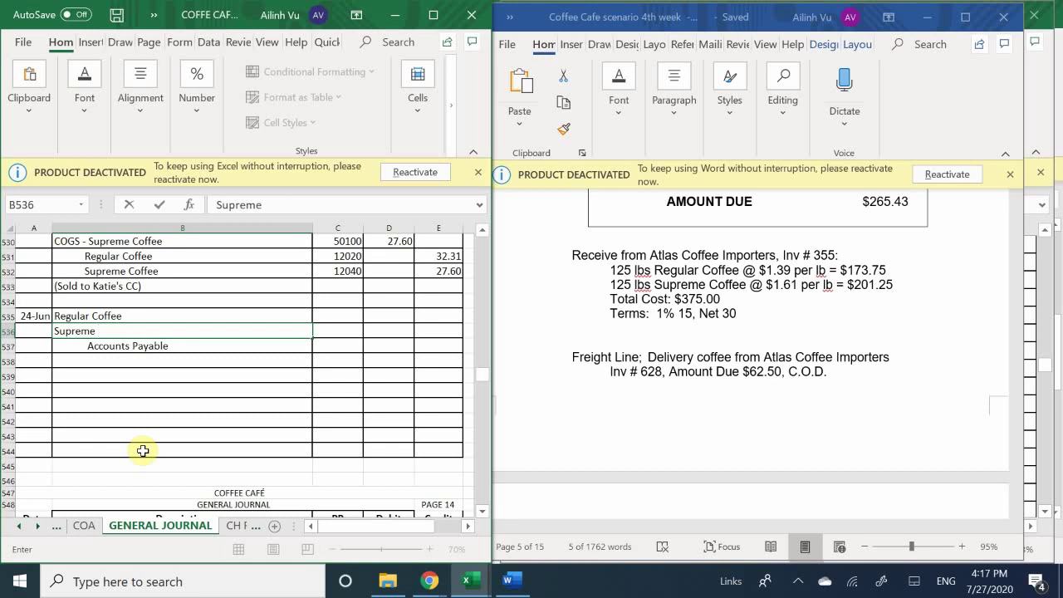
pyautogui.write(' Coffee')
pyautogui.press('Return')
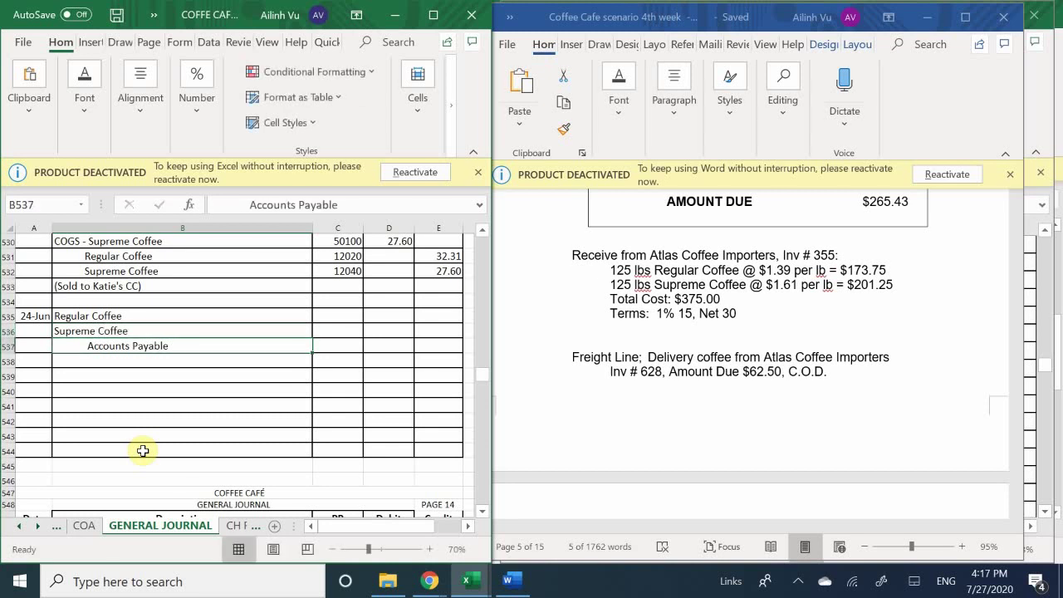
pyautogui.click(325, 300)
pyautogui.write('020')
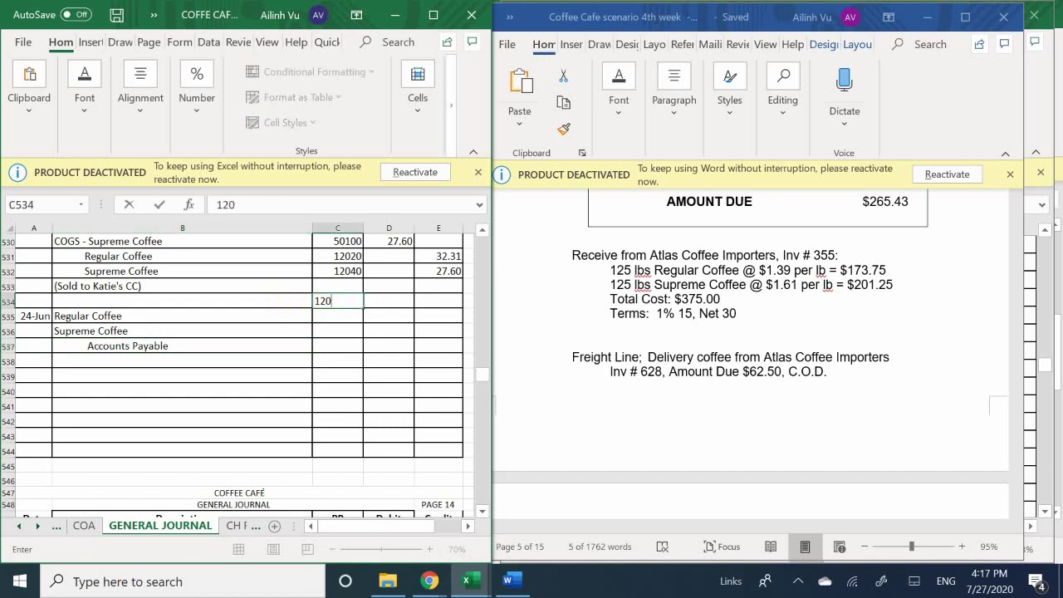
pyautogui.press('Return')
pyautogui.write('12040')
pyautogui.hotkey('ctrl', 'Return')
pyautogui.click(337, 330)
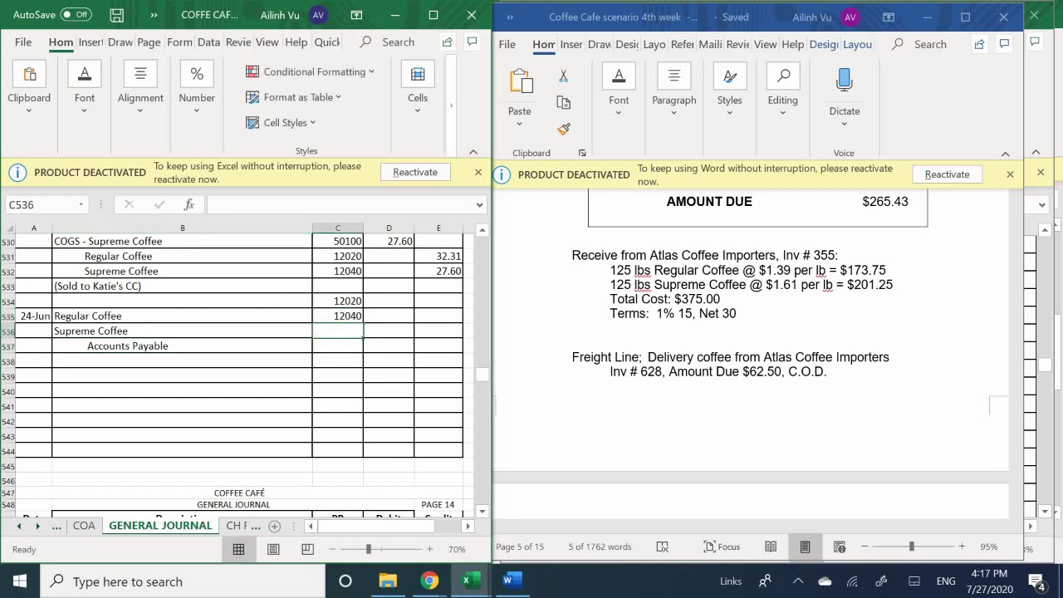
pyautogui.press('Up')
pyautogui.press('Up')
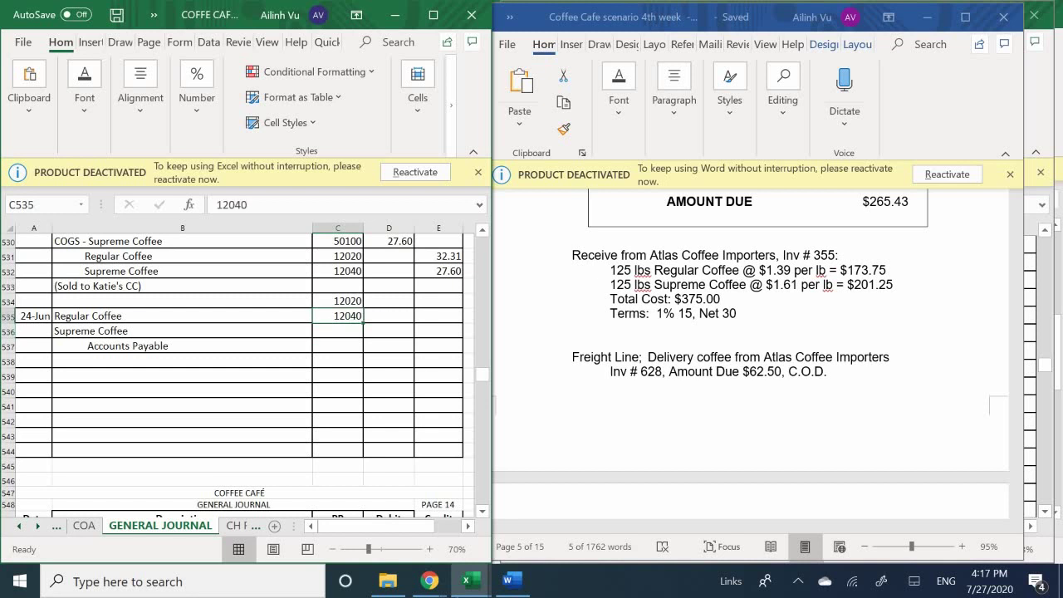
pyautogui.press('BackSpace')
pyautogui.press('Return')
# Enter the posting references 12020 for Regular Coffee, 12040 for Supreme Coffee and 20000 for Accounts Payable in C535:C537
pyautogui.write('12020')
pyautogui.press('Return')
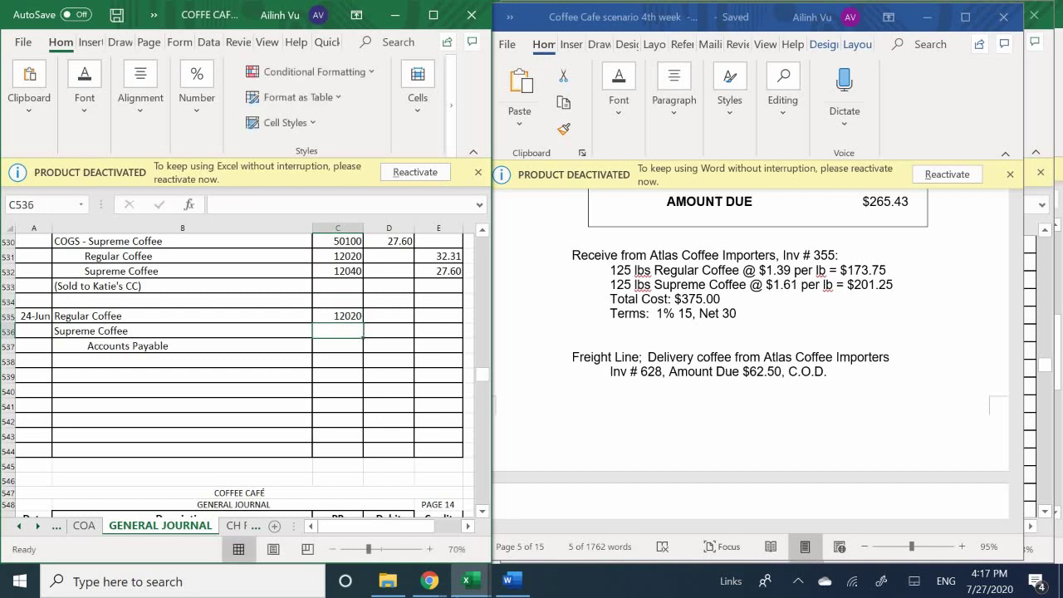
pyautogui.write('12040')
pyautogui.hotkey('ctrl', 'Return')
pyautogui.press('Return')
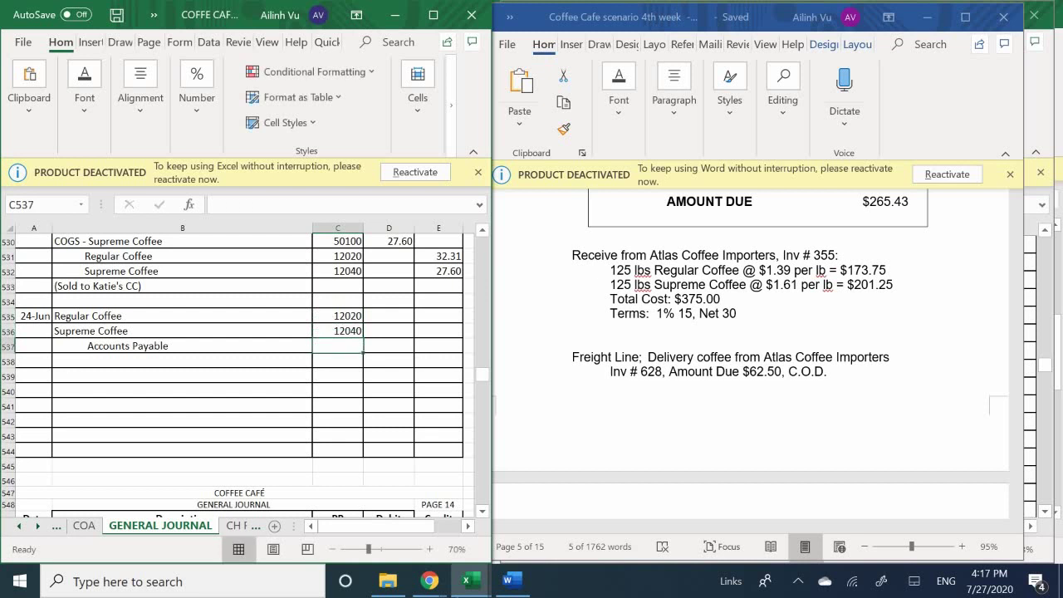
pyautogui.write('20000')
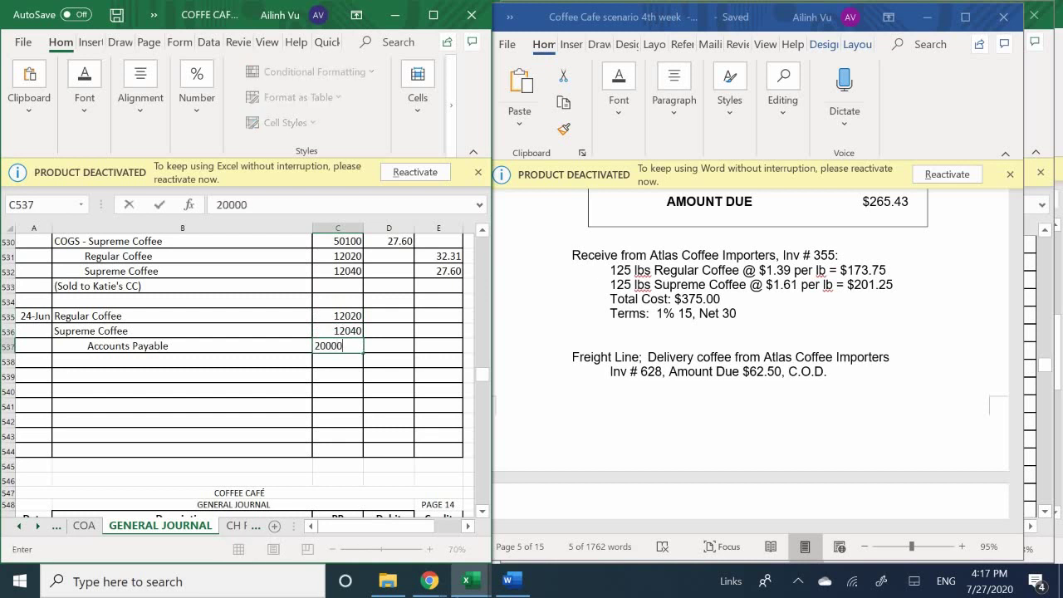
pyautogui.press('Return')
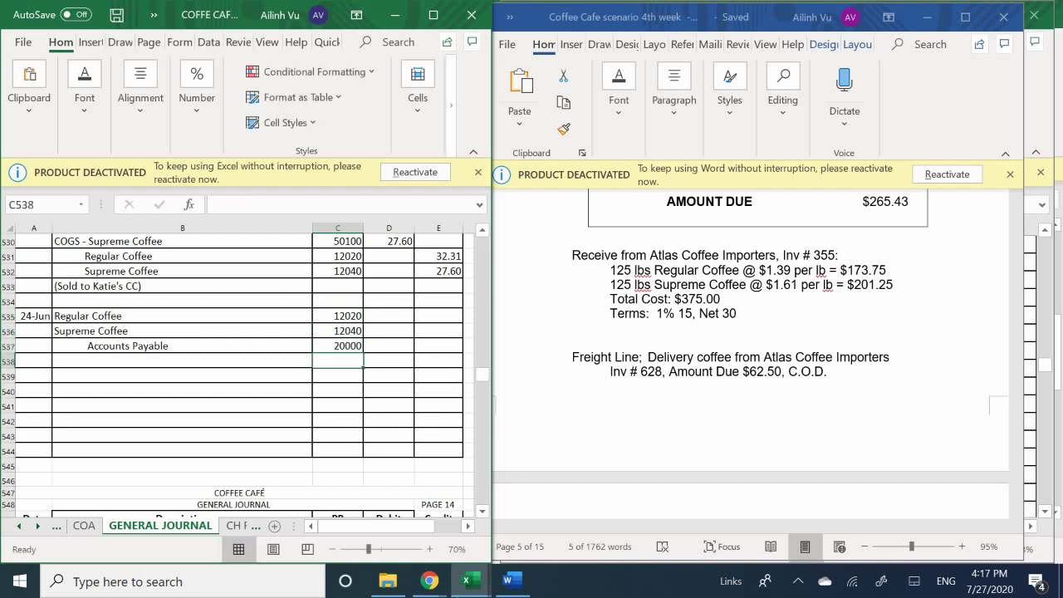
pyautogui.press('Right')
pyautogui.press('Up')
pyautogui.press('Up')
pyautogui.press('Up')
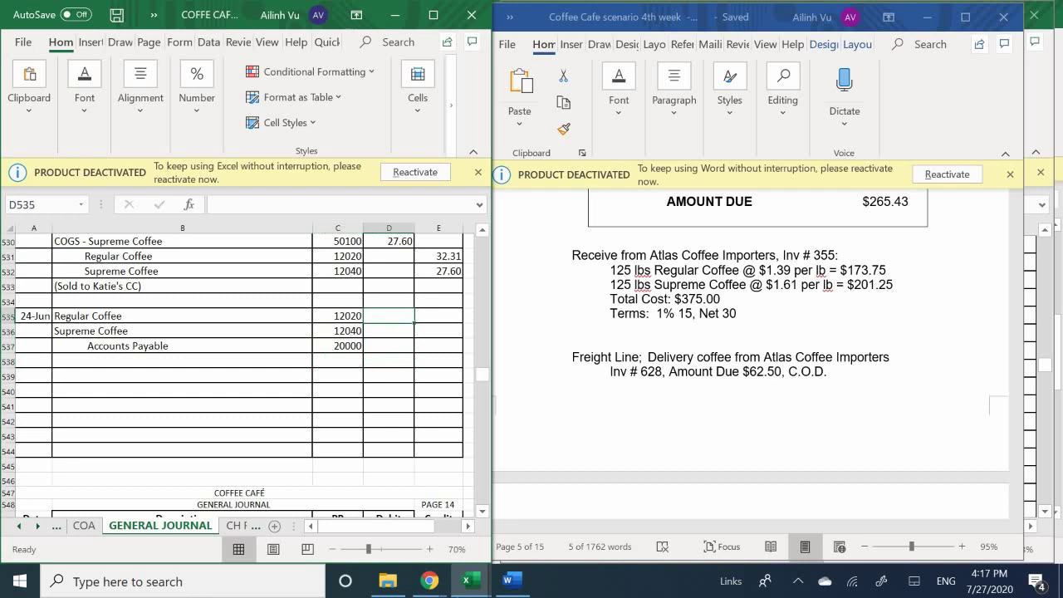
pyautogui.press('Down')
pyautogui.press('Down')
pyautogui.press('Down')
pyautogui.press('Left')
pyautogui.press('Left')
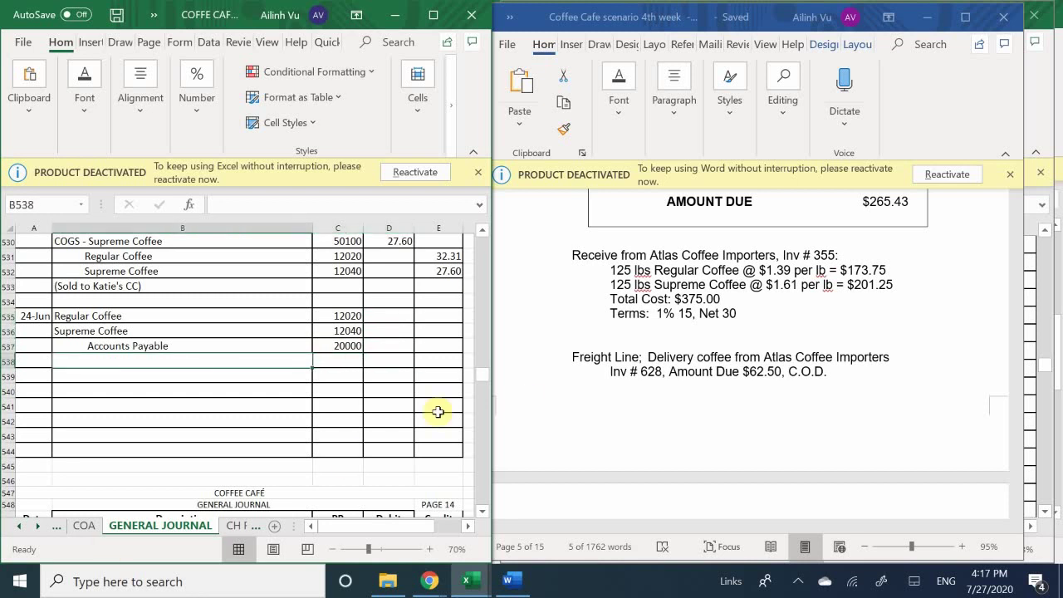
# Enter the debit amounts 173.75 for Regular Coffee in D535 and 201.25 for Supreme Coffee in D536
pyautogui.click(384, 319)
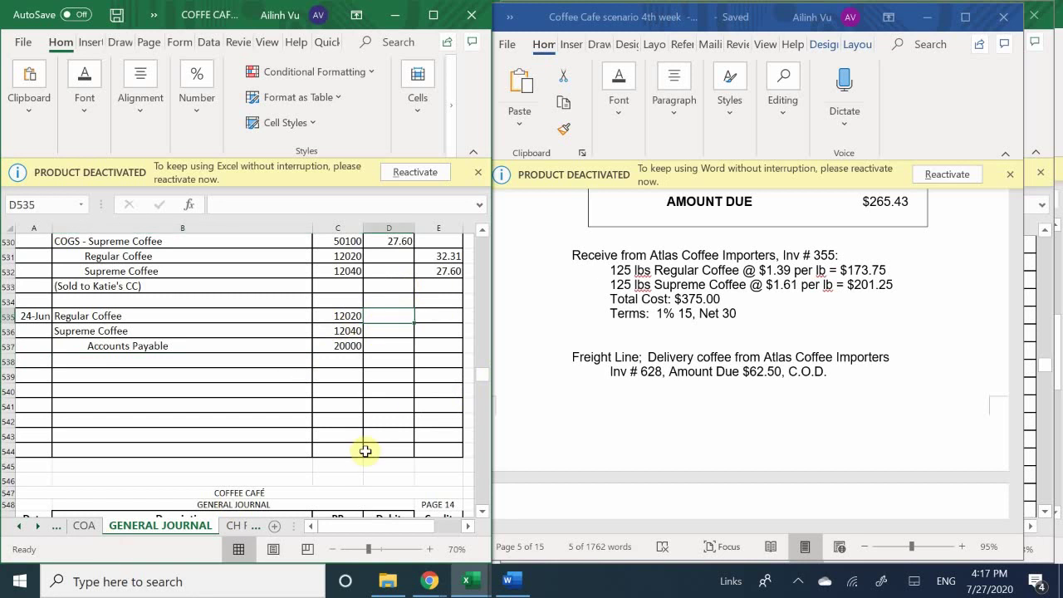
pyautogui.write('173.75')
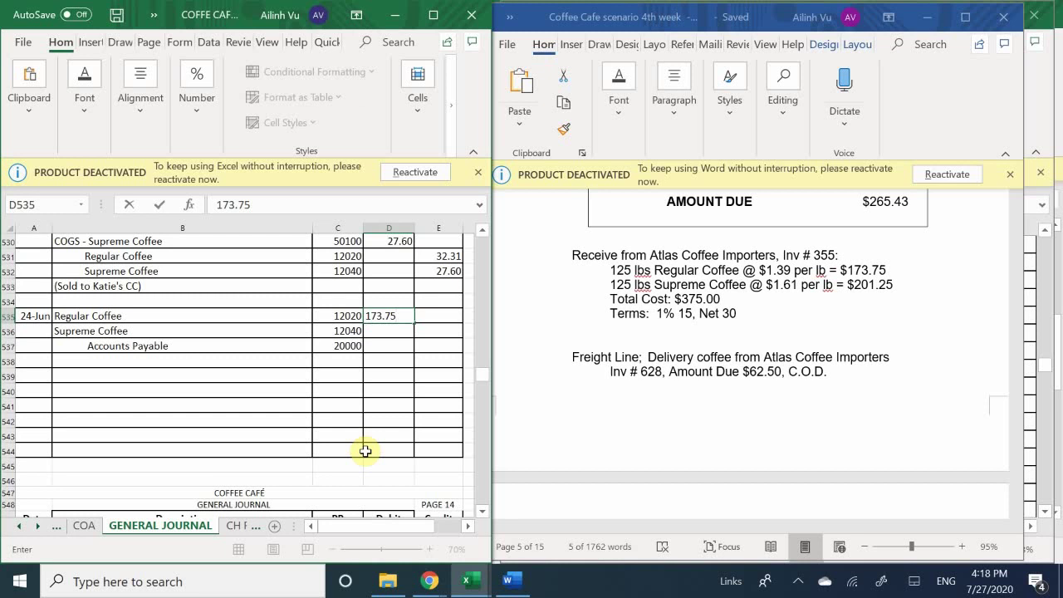
pyautogui.press('Return')
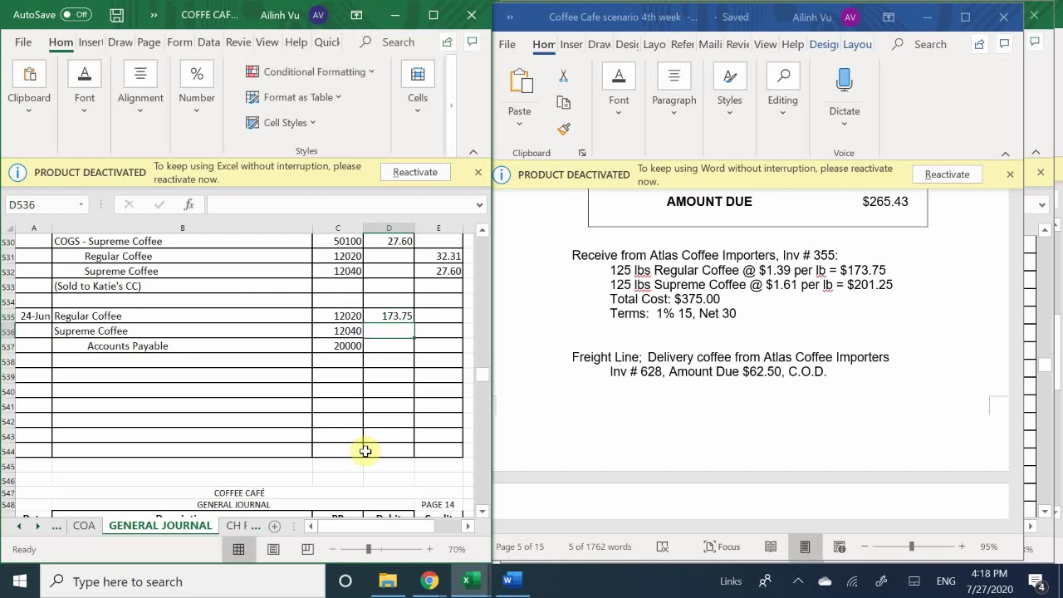
pyautogui.write('201.25')
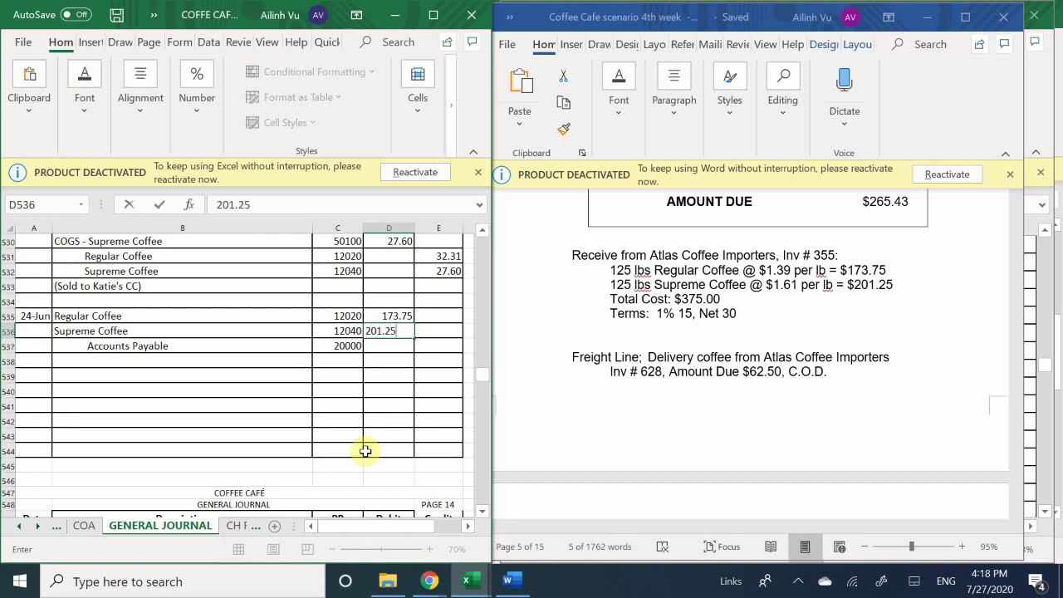
pyautogui.press('Return')
# Calculate the Accounts Payable credit in E537 by adding the two coffee debits with the formula =D536+D535
pyautogui.press('Right')
pyautogui.write('=')
pyautogui.press('Left')
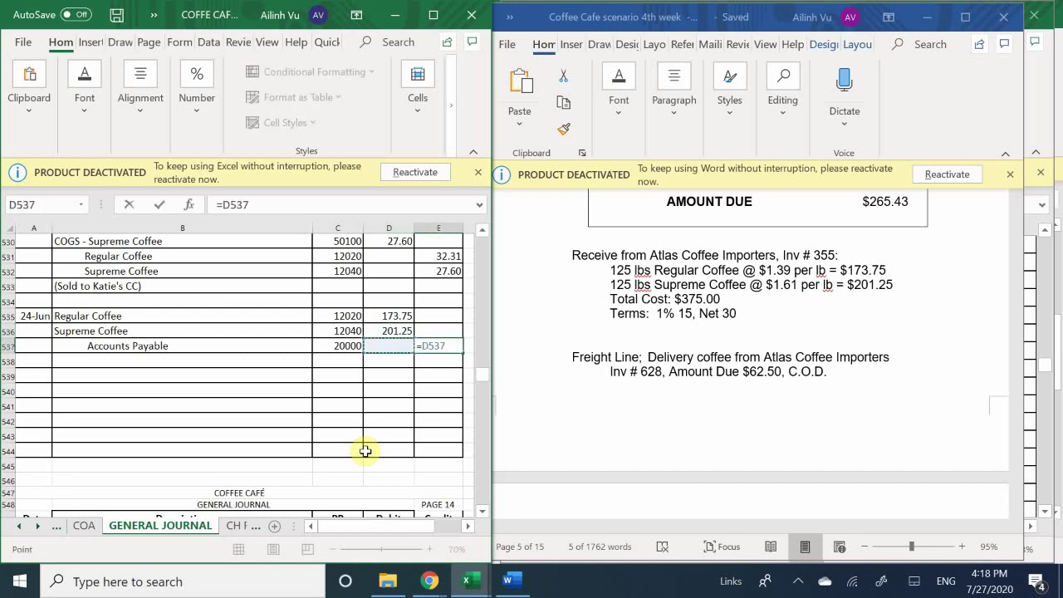
pyautogui.press('Up')
pyautogui.write('+')
pyautogui.press('Left')
pyautogui.press('Up')
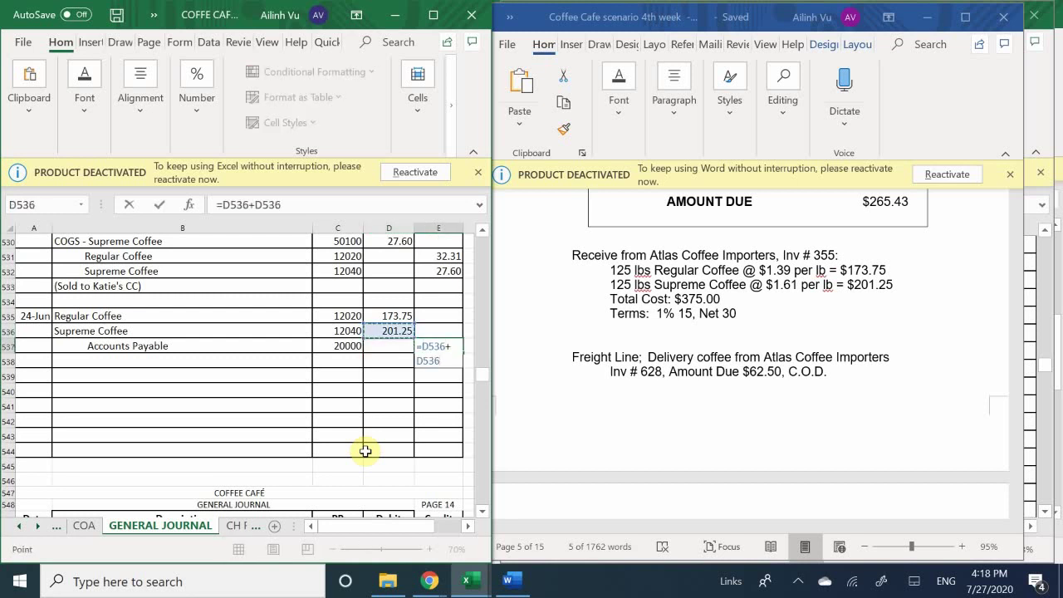
pyautogui.press('Up')
pyautogui.press('Return')
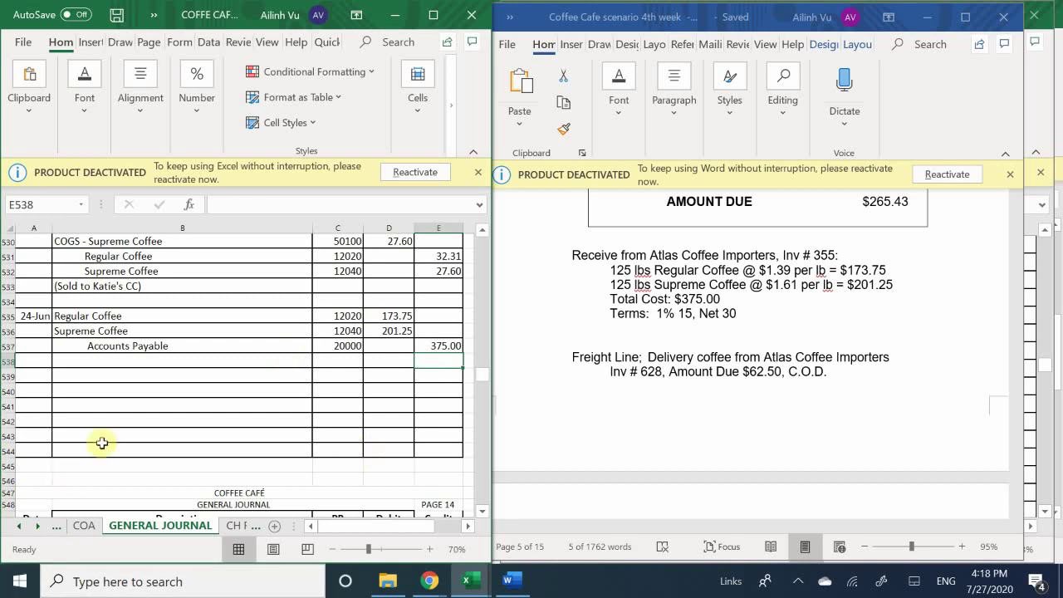
# Add the explanation "(Atlas Coffee Imp. Inv#355, 1%, 15, net 30)" in B538 below the Accounts Payable line
pyautogui.click(93, 366)
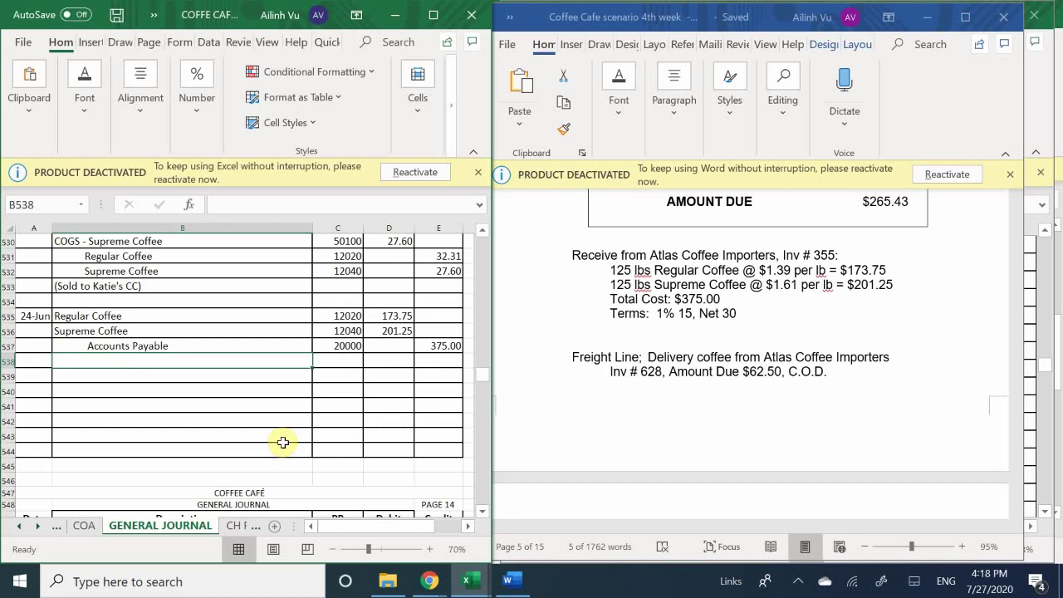
pyautogui.write('(')
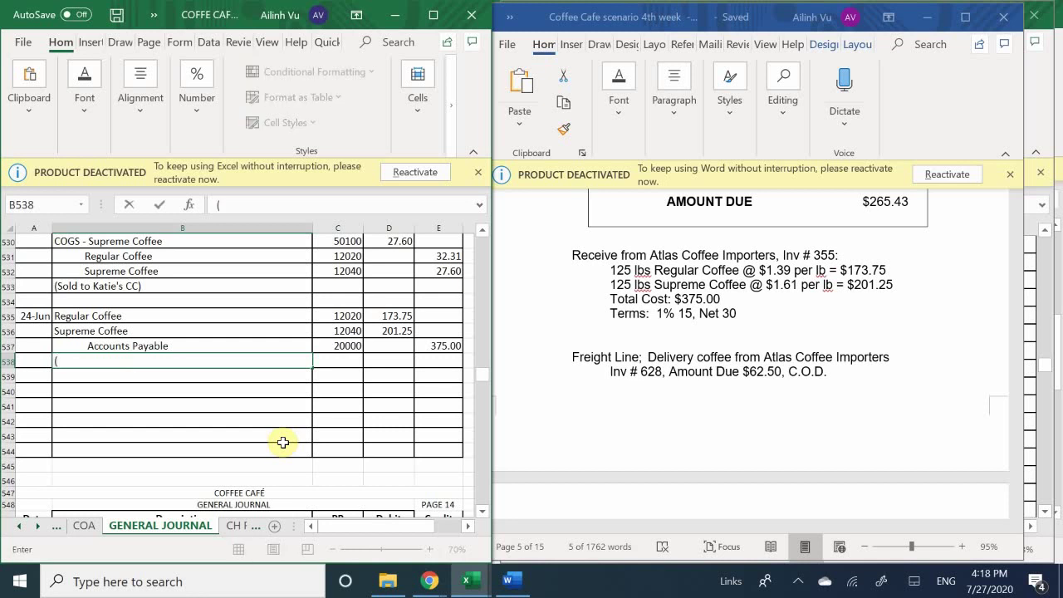
pyautogui.write('Atlas Coffee Imp')
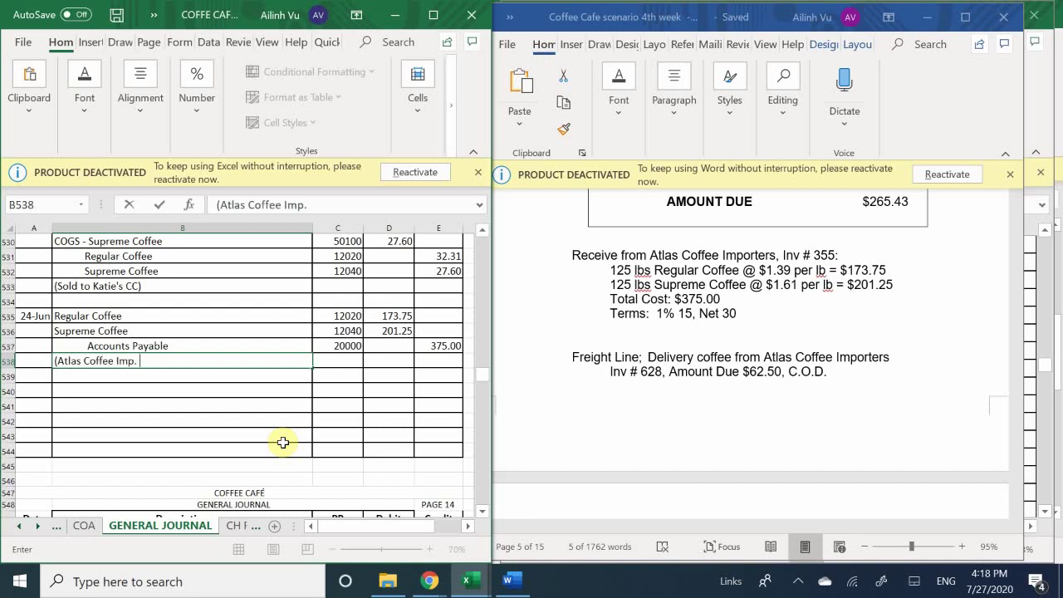
pyautogui.write('. Inv@')
pyautogui.press('BackSpace')
pyautogui.write('#355')
pyautogui.write(', 1$')
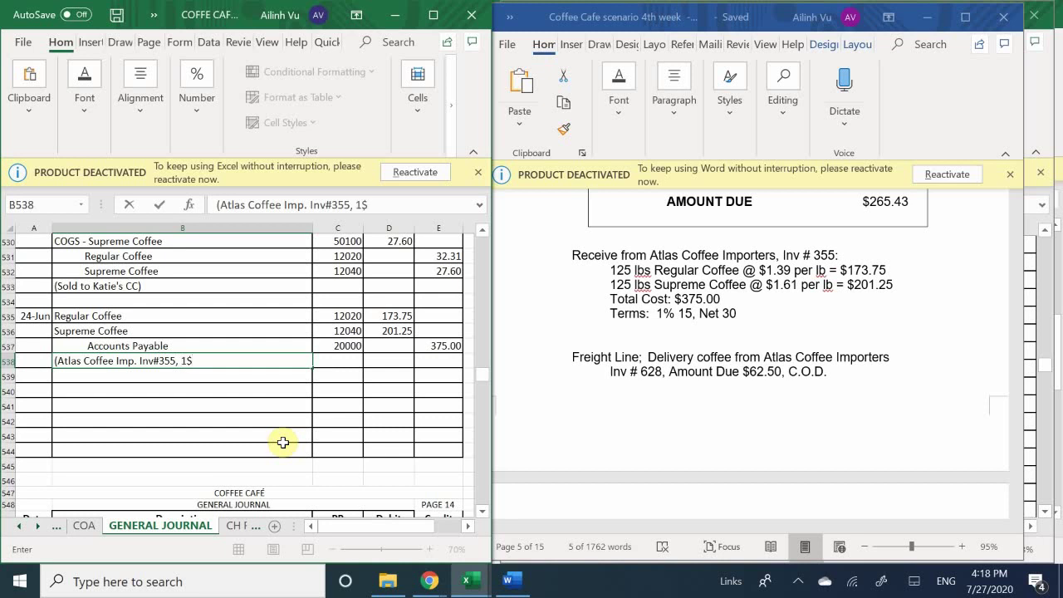
pyautogui.press('BackSpace')
pyautogui.write('$')
pyautogui.press('BackSpace')
pyautogui.write('%, 15, net 30')
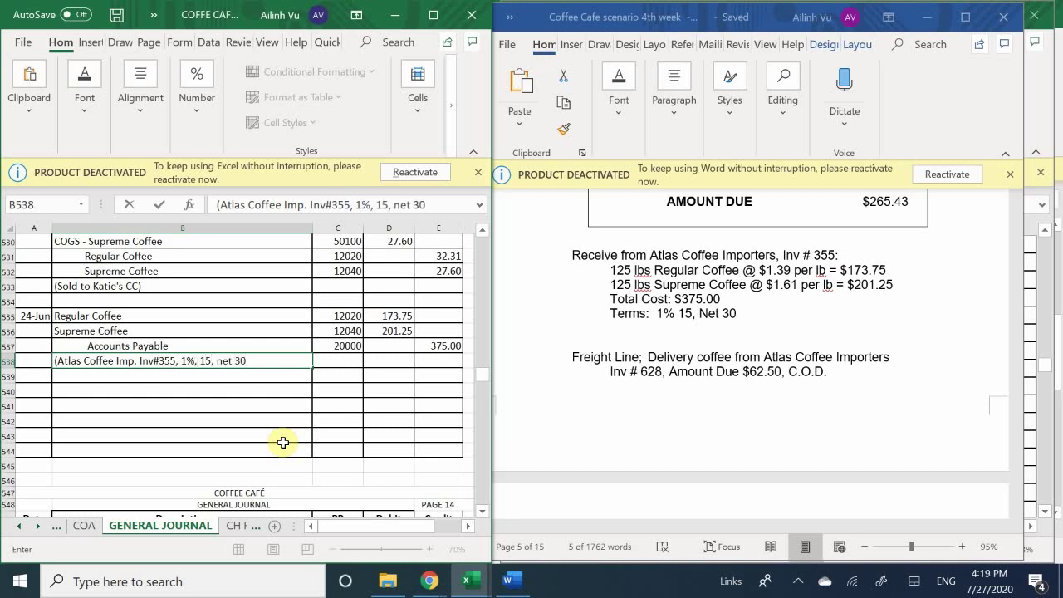
pyautogui.write('_')
pyautogui.press('BackSpace')
pyautogui.write(')')
pyautogui.press('Return')
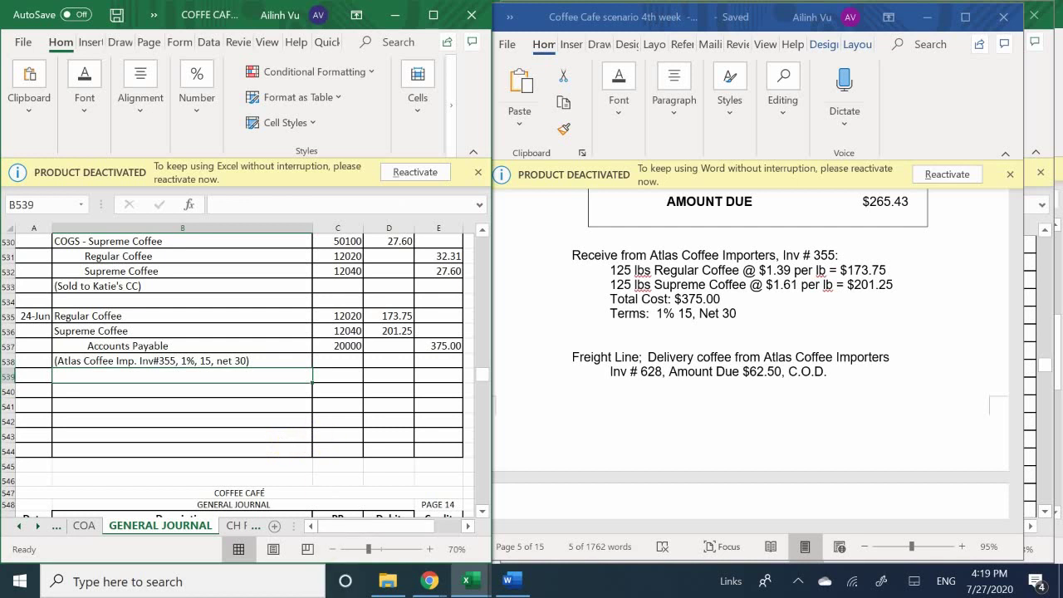
# Switch to the ledger workbook and date the next Supreme Coffee account row 24-Jun in A268
pyautogui.moveTo(467, 583)
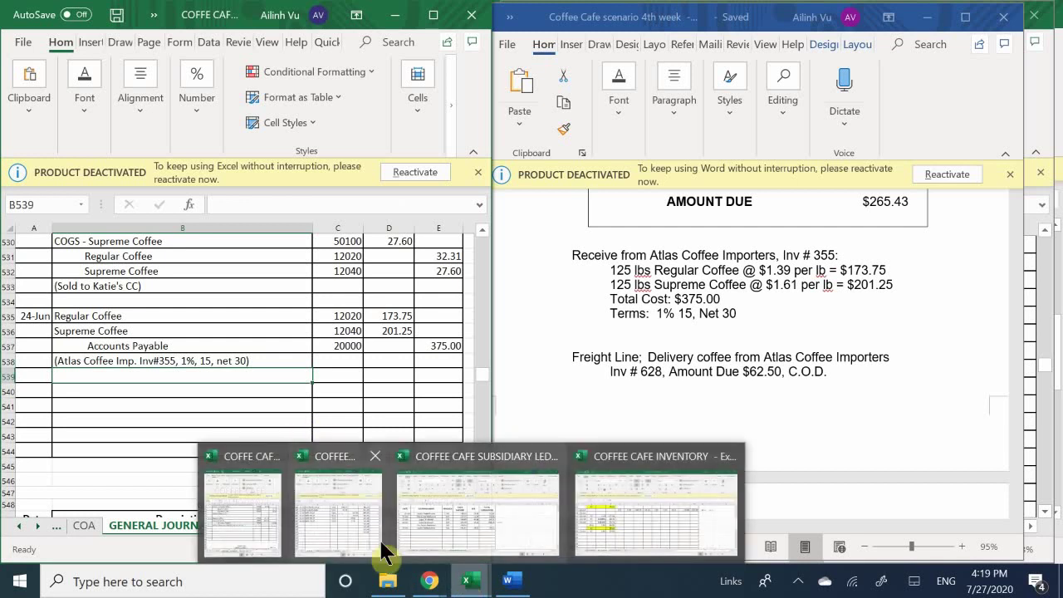
pyautogui.click(371, 534)
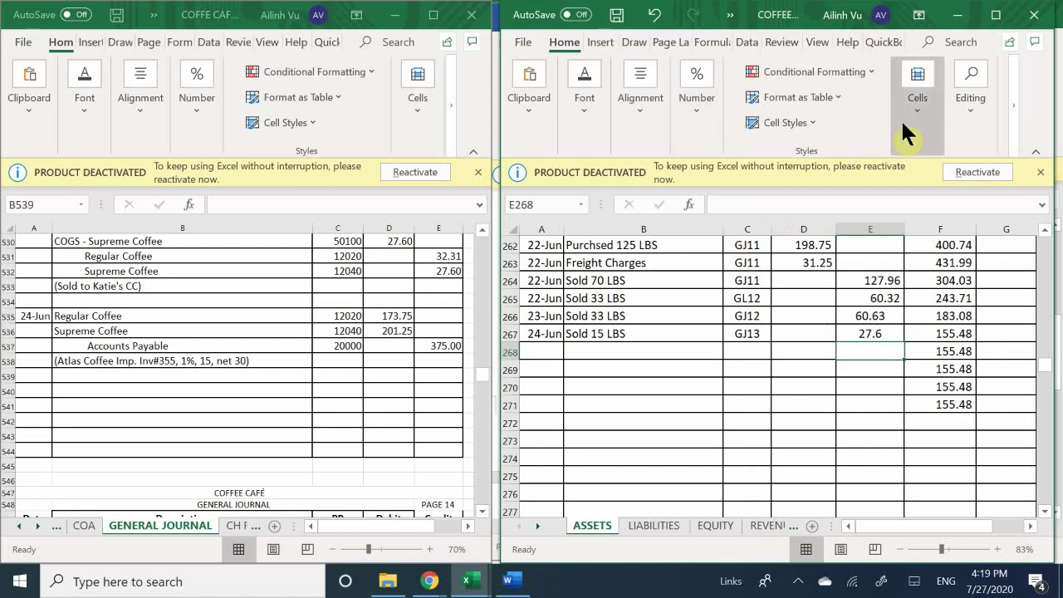
pyautogui.click(613, 350)
pyautogui.scroll(2, 613, 348)
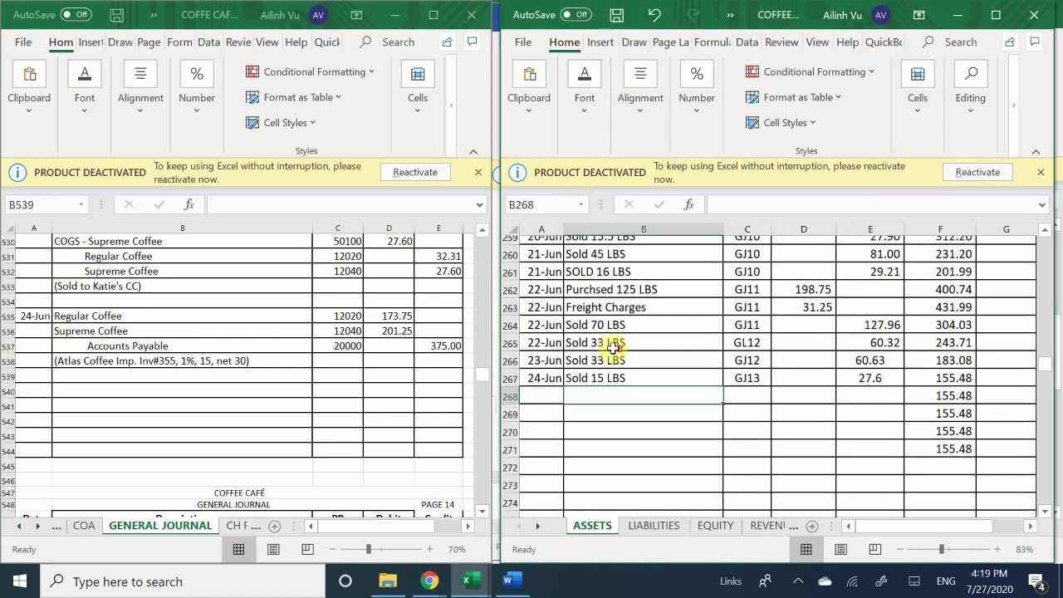
pyautogui.scroll(5, 613, 349)
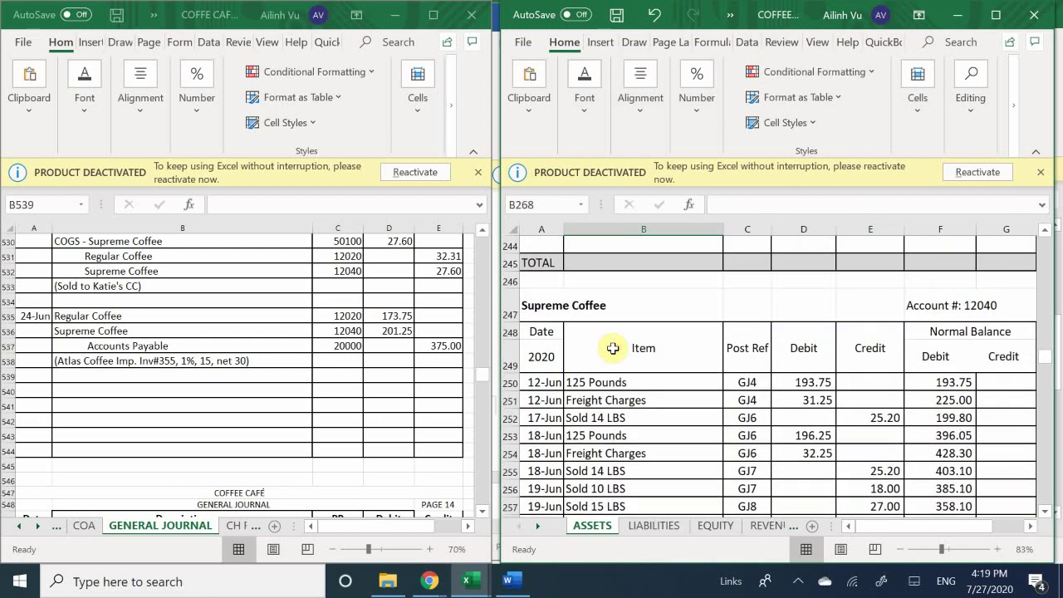
pyautogui.scroll(-5, 613, 348)
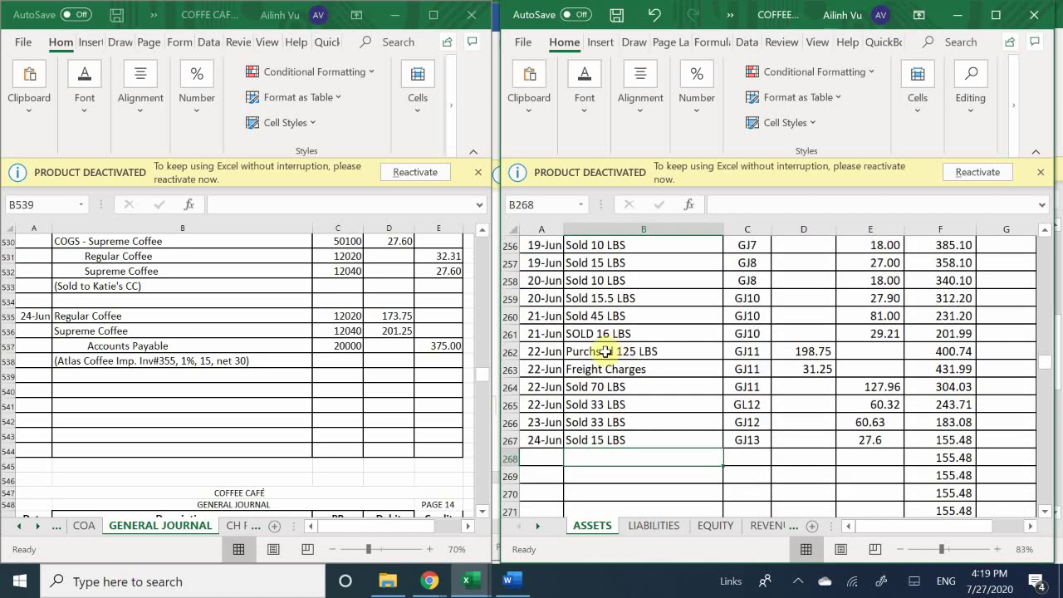
pyautogui.click(535, 407)
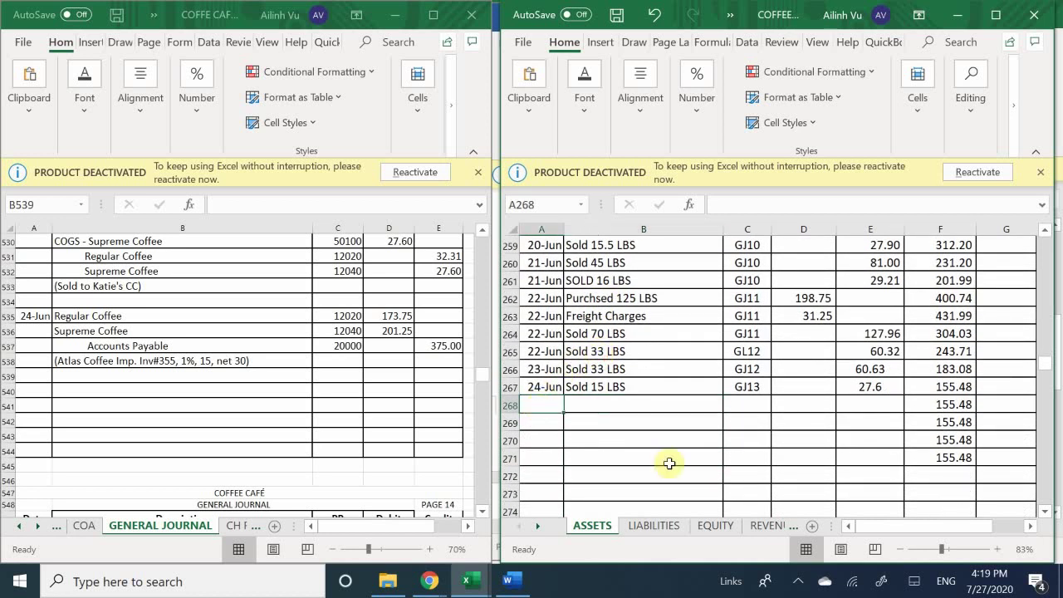
pyautogui.write('6/')
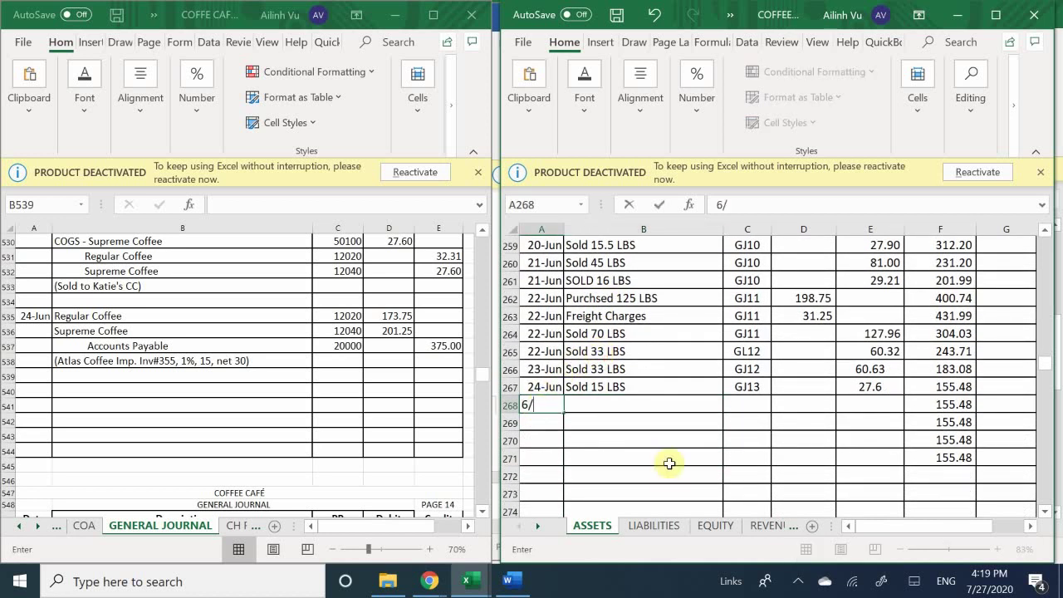
pyautogui.write('24-Jun')
pyautogui.press('Tab')
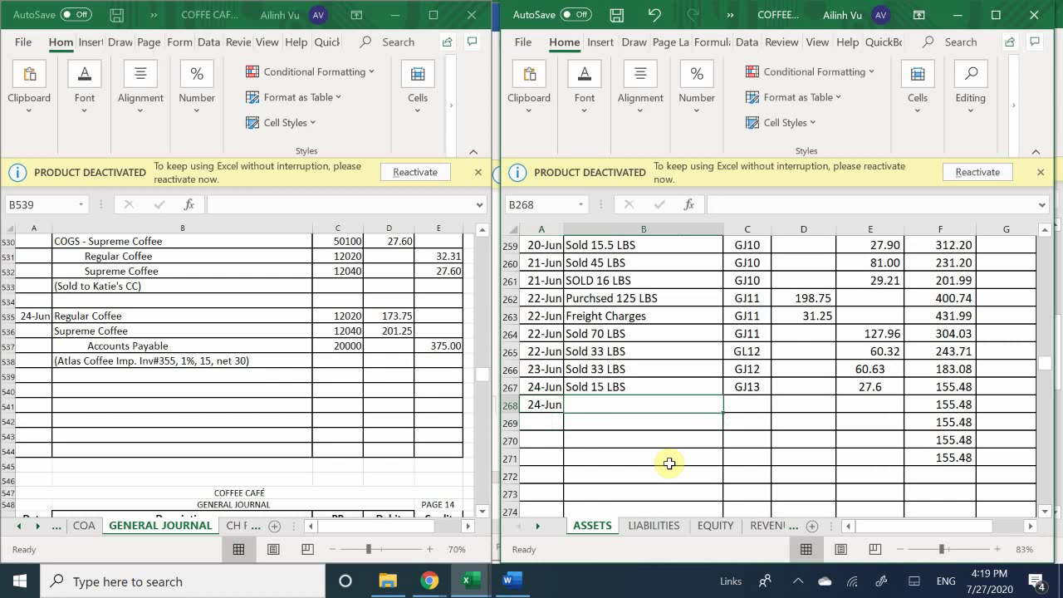
# Describe the 24-Jun Supreme Coffee ledger entry as "Purchsed 125 LBS" in B268 and enter posting reference GJ13 in C268
pyautogui.write('125')
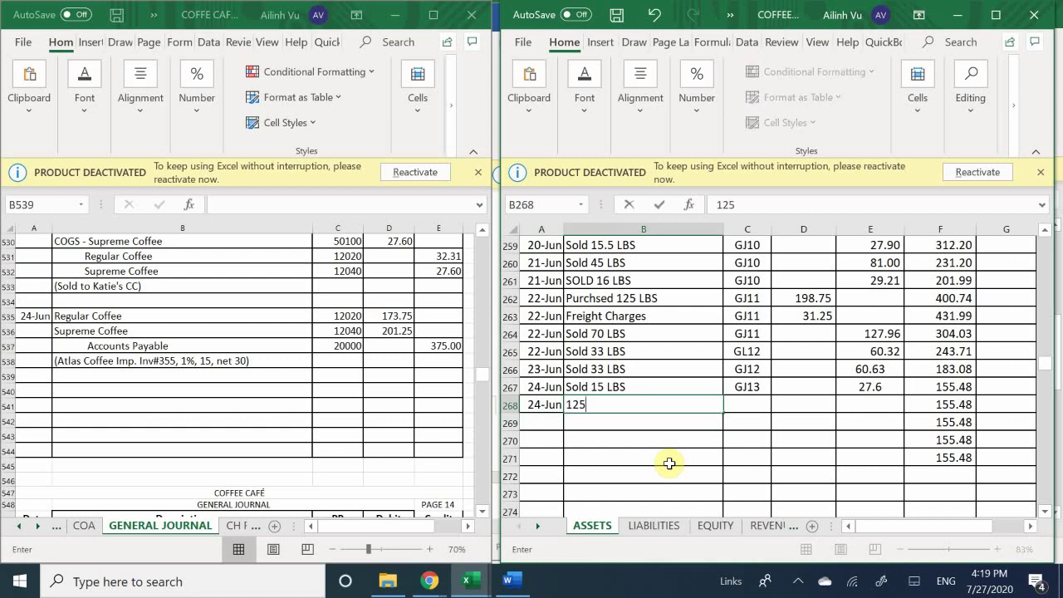
pyautogui.press('BackSpace')
pyautogui.press('BackSpace')
pyautogui.press('BackSpace')
pyautogui.write('P')
pyautogui.press('Tab')
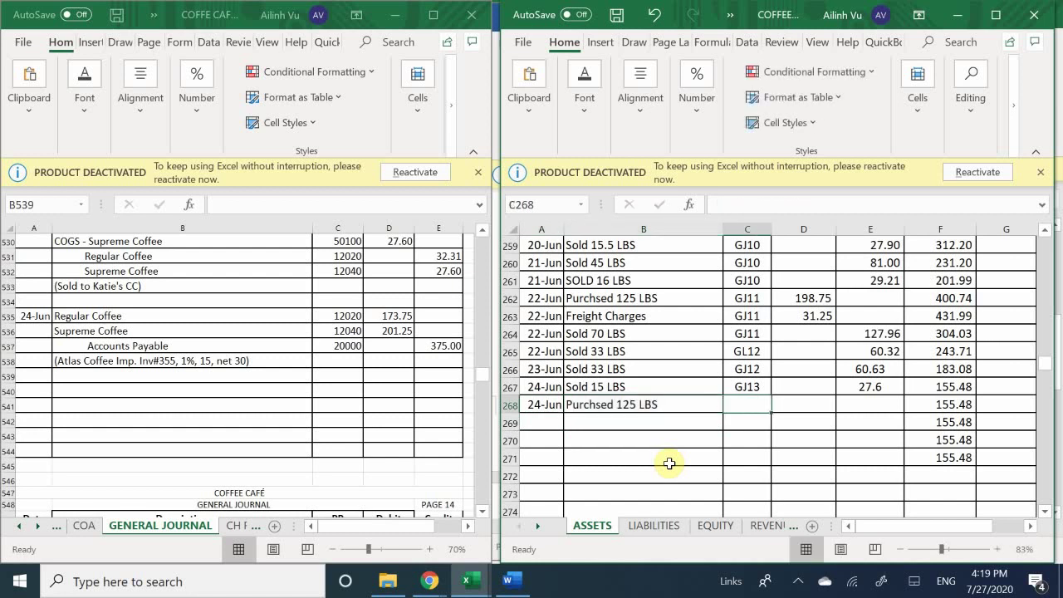
pyautogui.write('GJ')
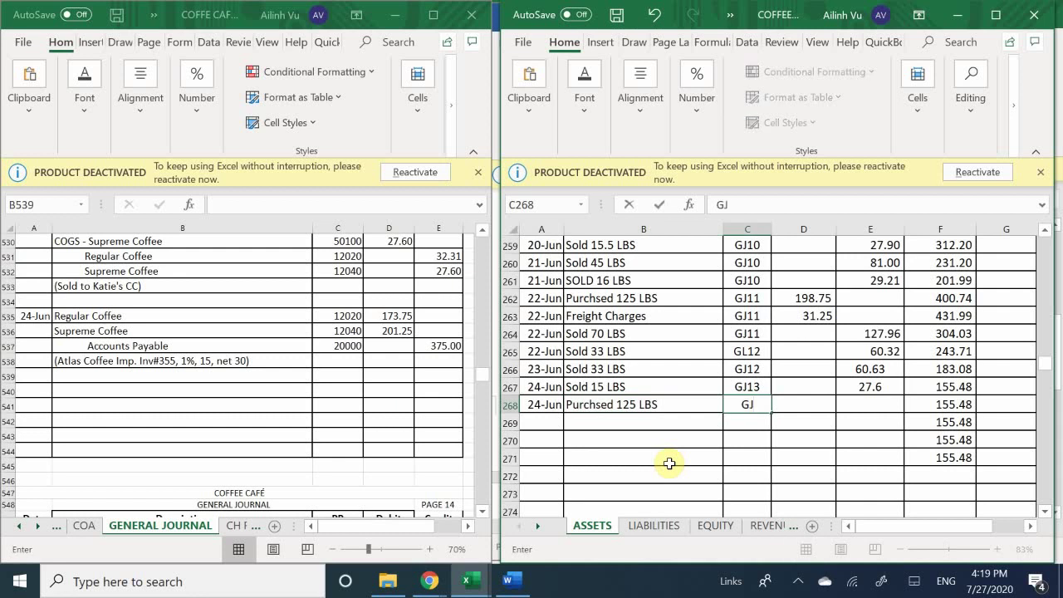
pyautogui.write('13')
pyautogui.press('Tab')
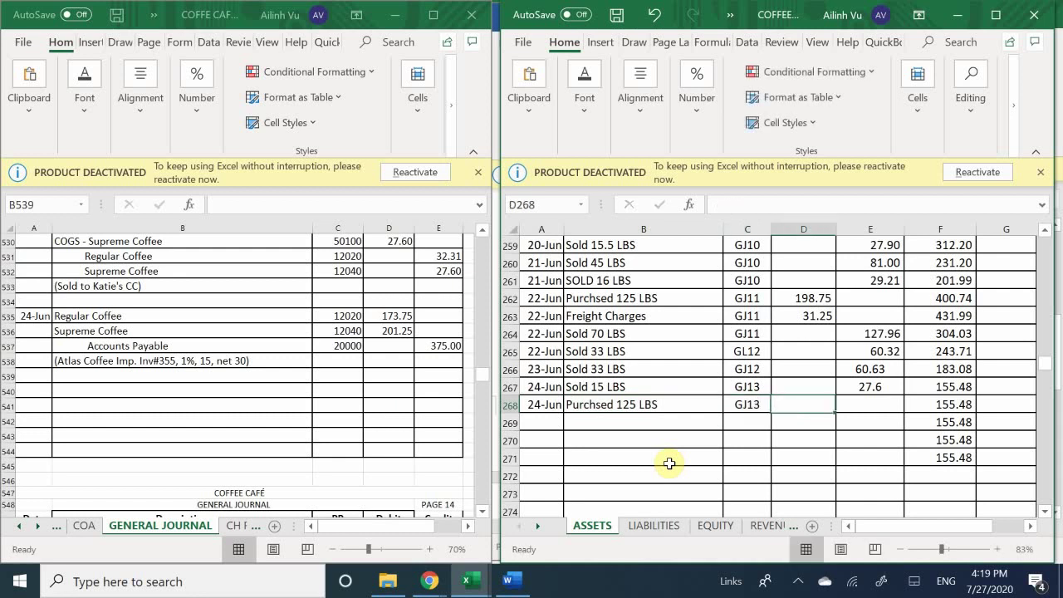
# Enter 201.25 as a credit in E268 for the Supreme Coffee purchase
pyautogui.press('Tab')
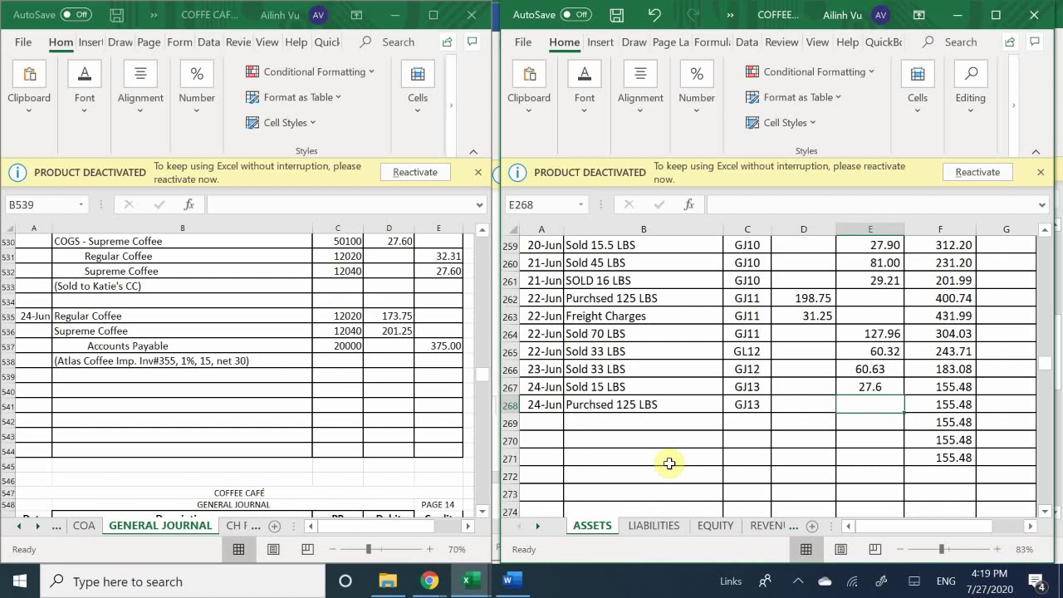
pyautogui.write('201.25')
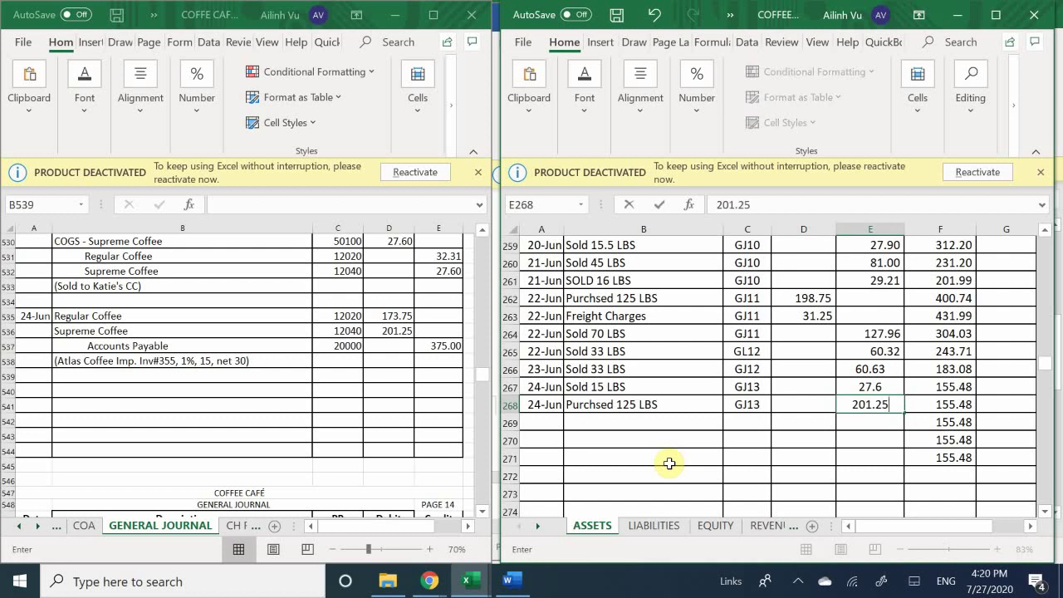
pyautogui.press('Return')
# Date the next row of the Regular Coffee account 24-Jun in A223
pyautogui.scroll(8, 670, 464)
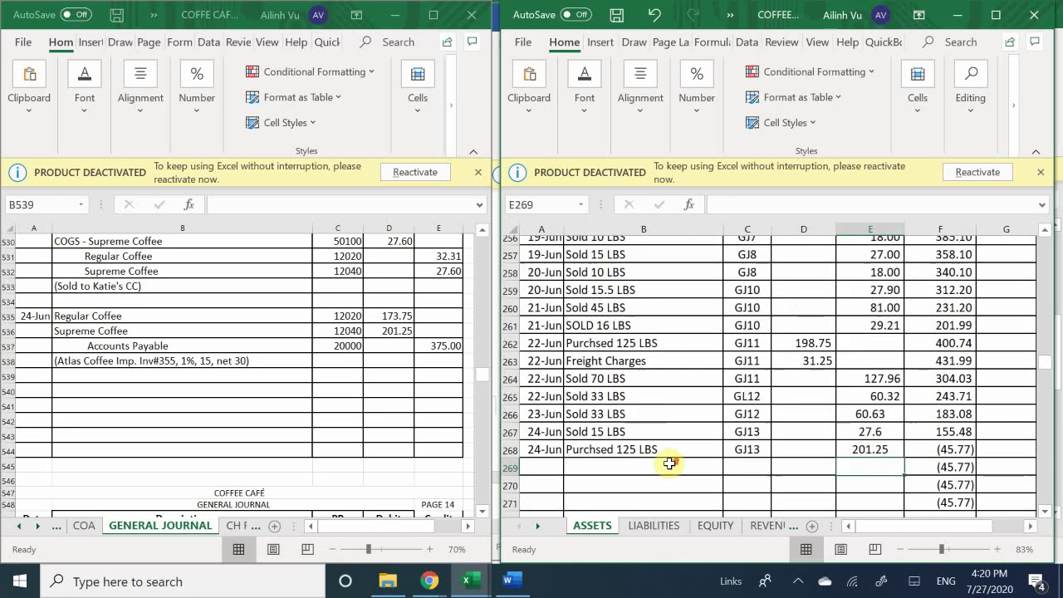
pyautogui.scroll(6, 670, 463)
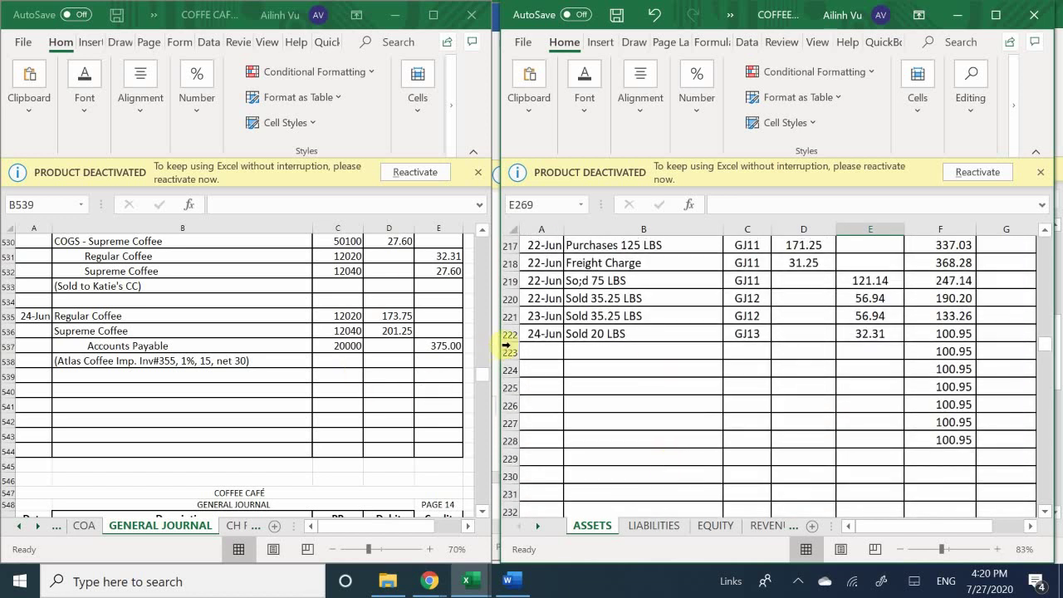
pyautogui.click(532, 353)
pyautogui.write('6/24')
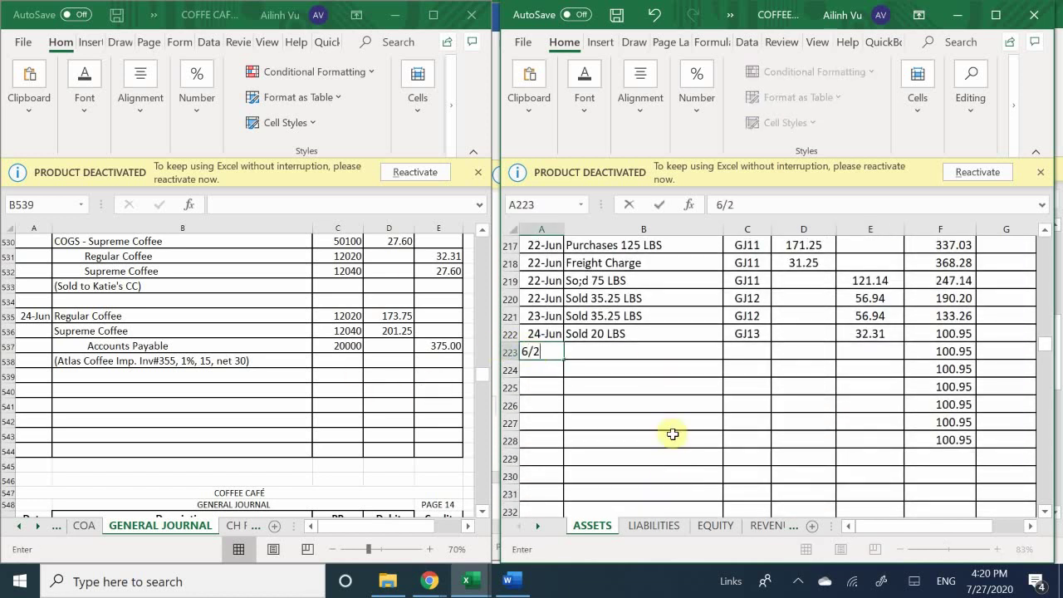
pyautogui.press('Return')
pyautogui.press('Right')
pyautogui.press('Up')
# Describe the 24-Jun Regular Coffee entry as "Purchases 125 LBS" in B223 and enter posting reference GJ13 in C223
pyautogui.write('p')
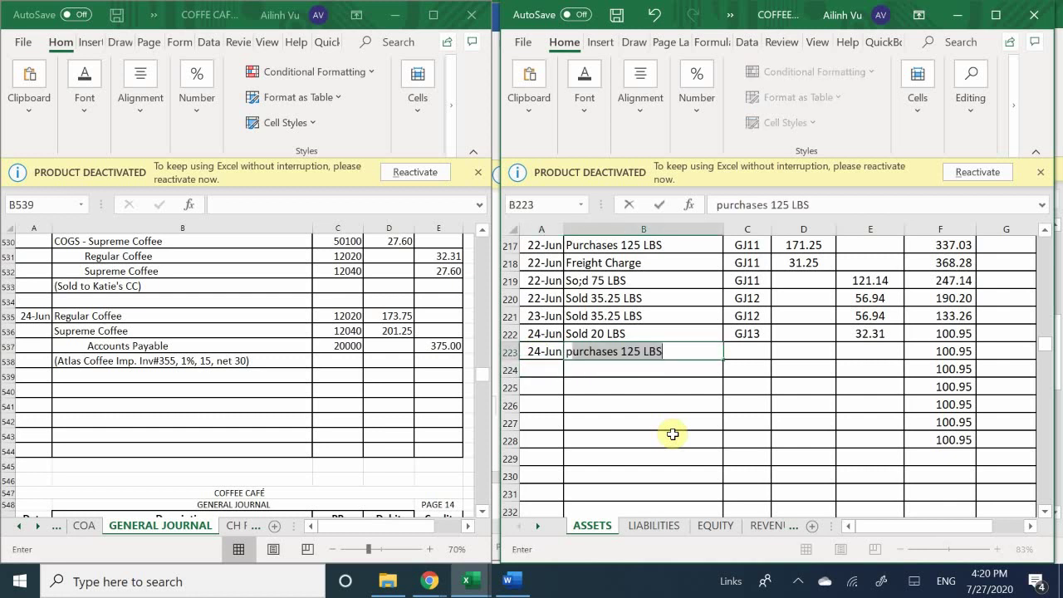
pyautogui.press('BackSpace')
pyautogui.press('BackSpace')
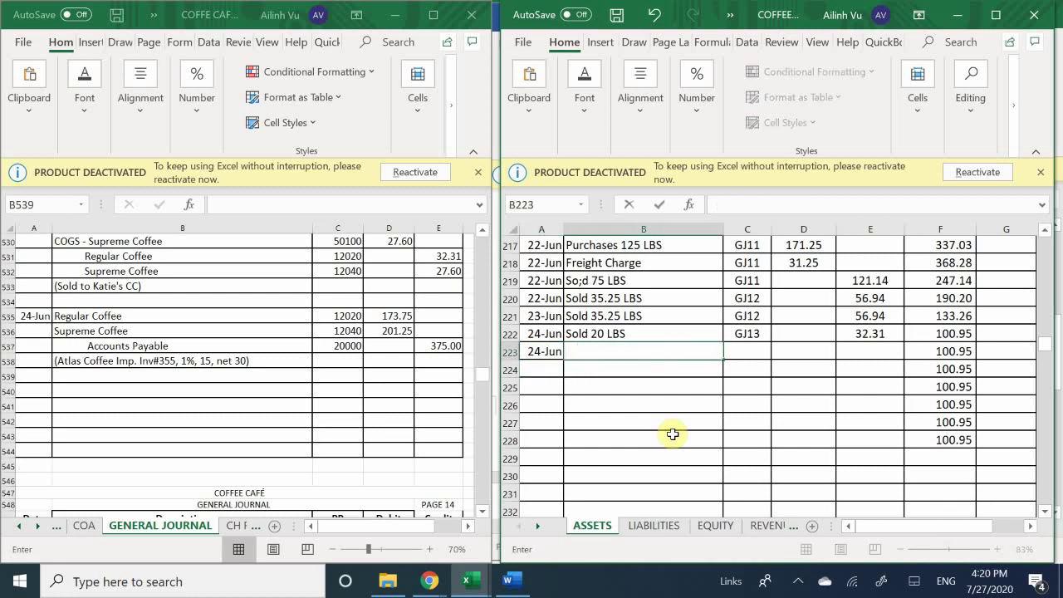
pyautogui.write('Purchases 125 LBS')
pyautogui.press('Tab')
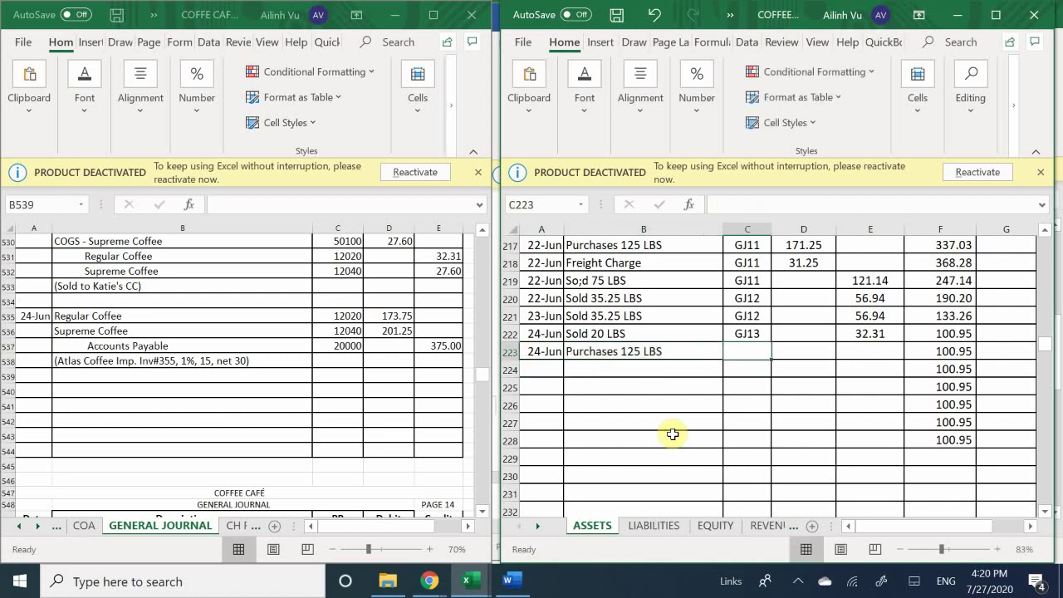
pyautogui.write('GJ')
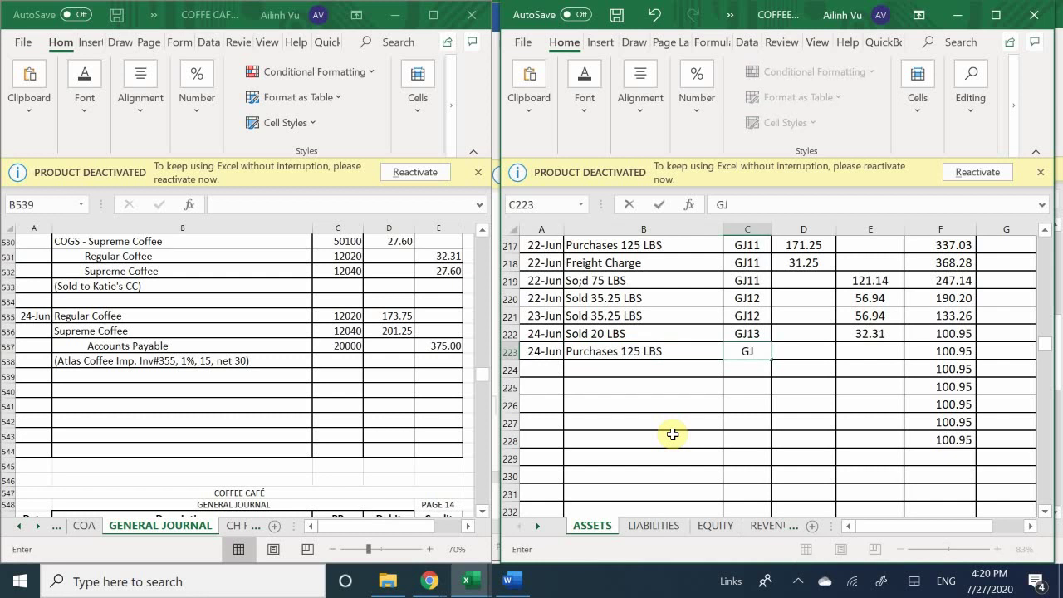
pyautogui.write('13')
pyautogui.press('Tab')
# Enter 173.75 as a credit in E223 for the Regular Coffee purchase
pyautogui.press('Tab')
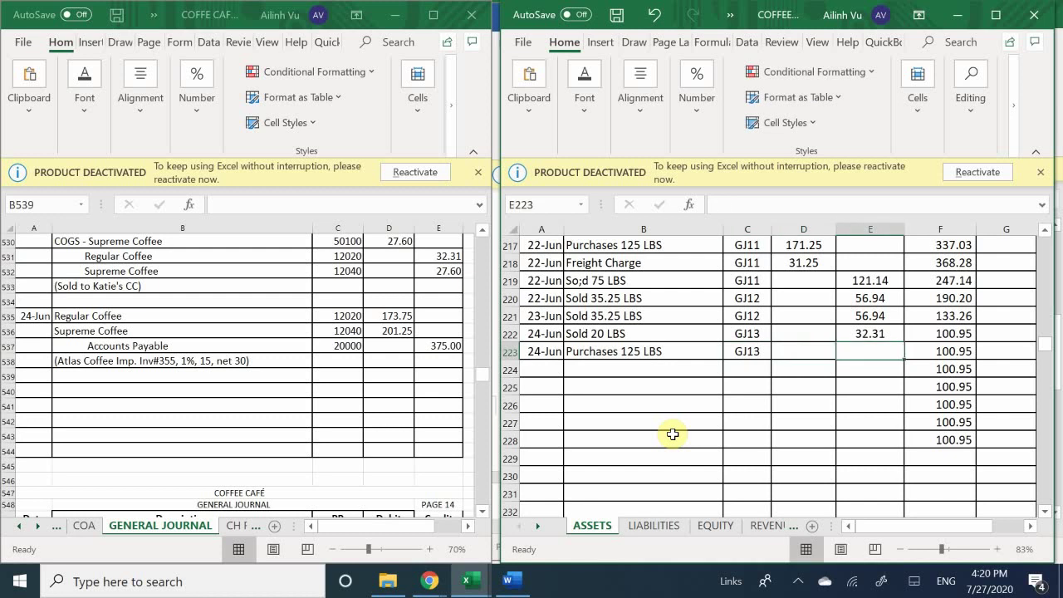
pyautogui.write('17')
pyautogui.press('Return')
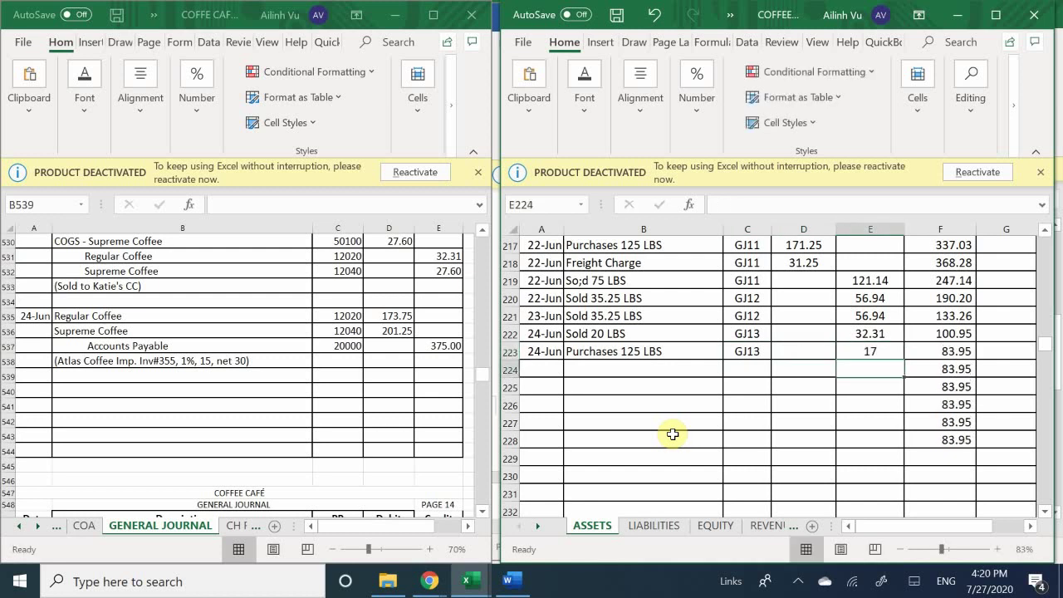
pyautogui.press('Left')
pyautogui.press('Up')
pyautogui.press('Right')
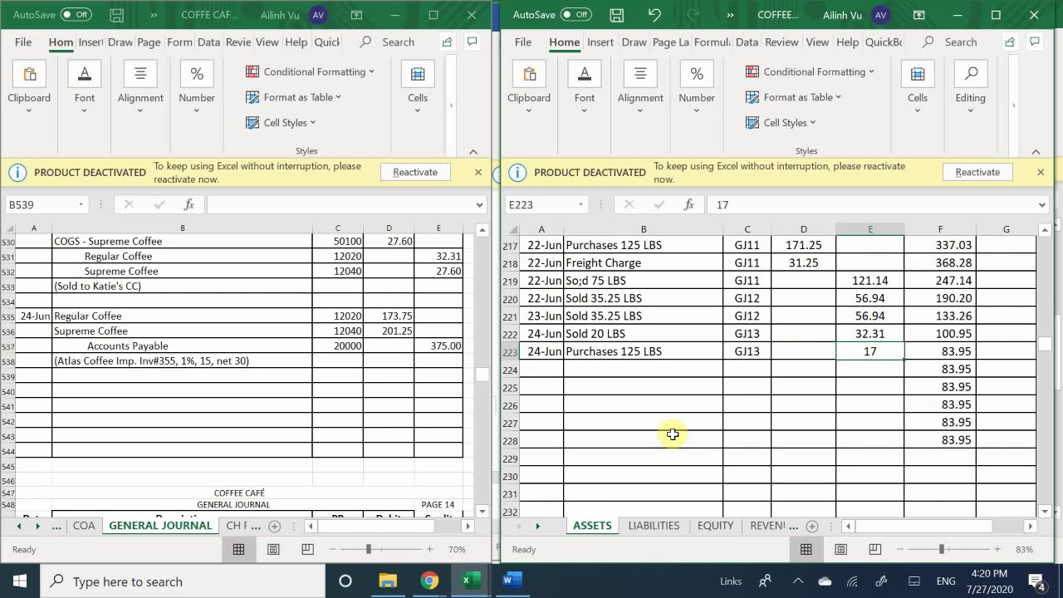
pyautogui.write('1')
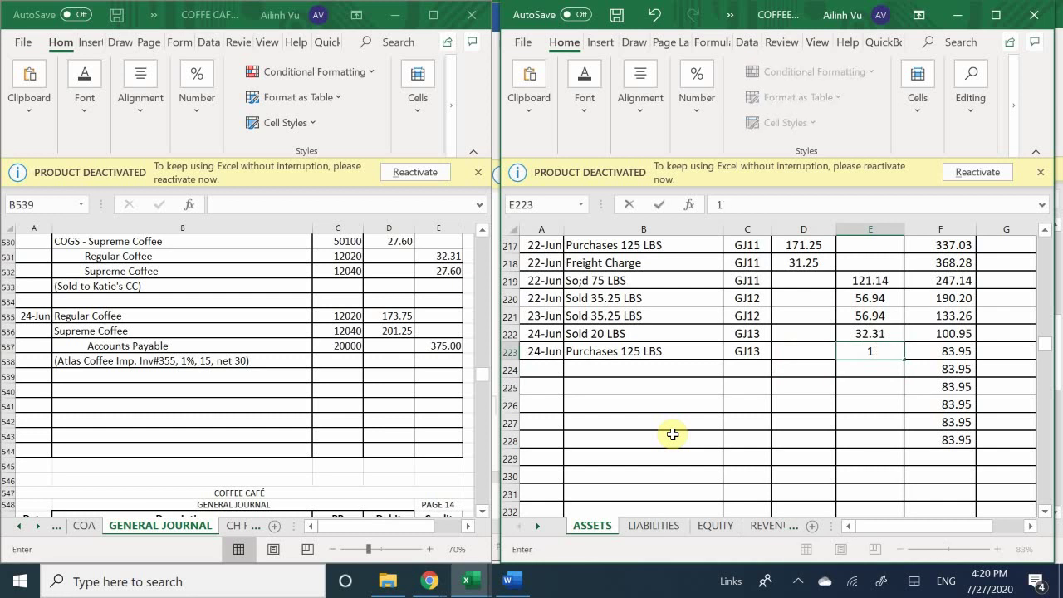
pyautogui.write('73.75')
pyautogui.press('Return')
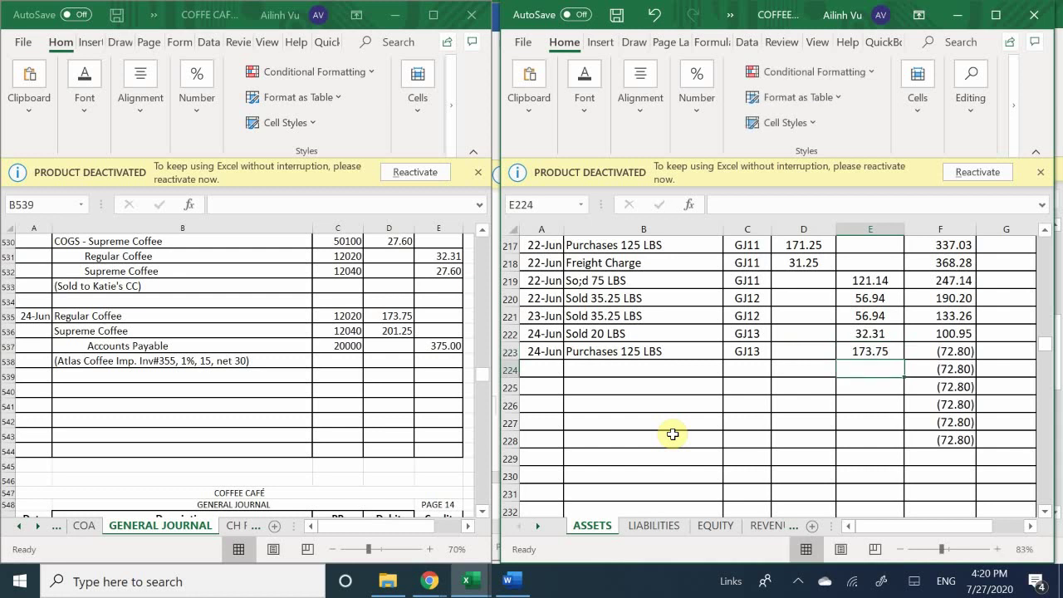
# Clear the credit in E223 and enter 173.25 as the Regular Coffee debit in D223
pyautogui.press('Up')
pyautogui.press('Delete')
pyautogui.press('Left')
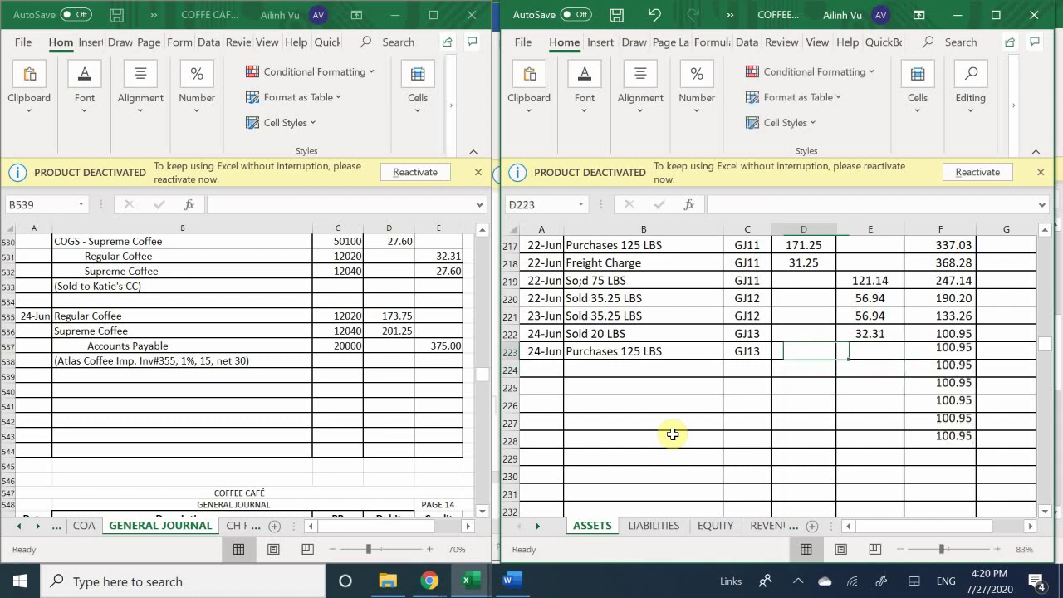
pyautogui.write('173.25')
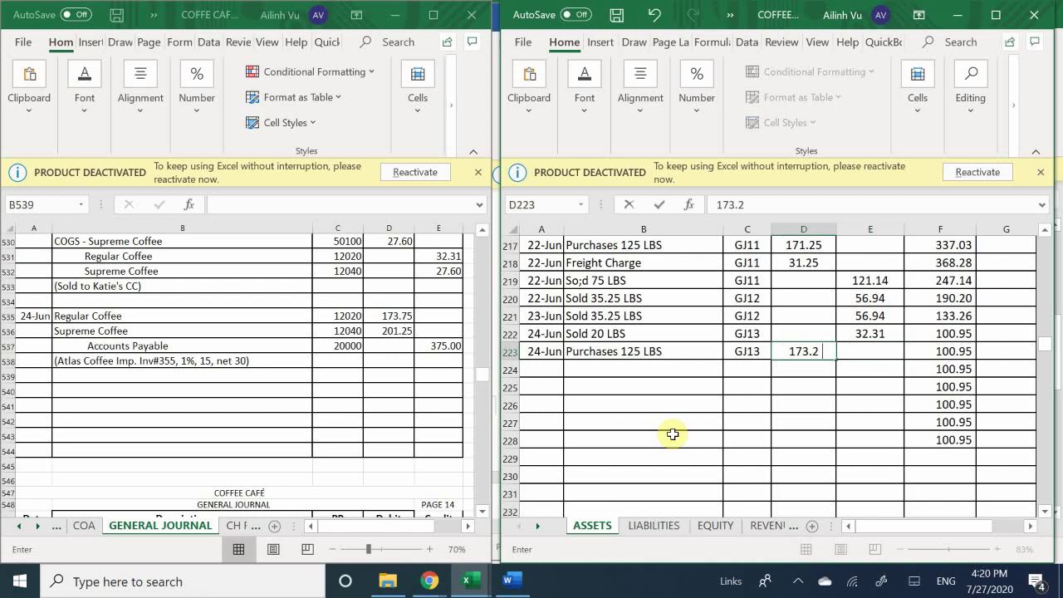
pyautogui.press('Return')
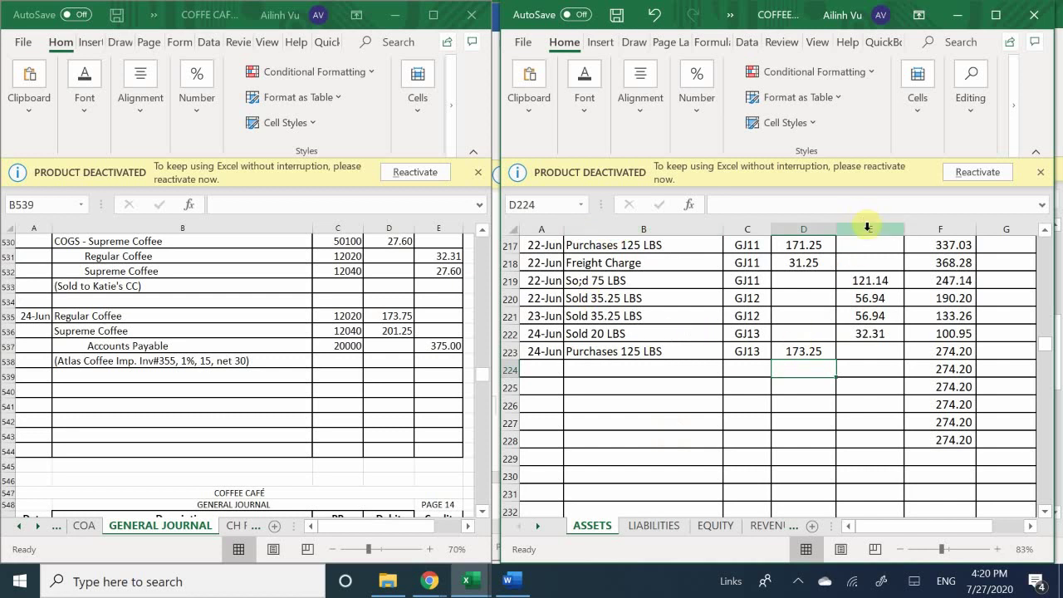
# Clear the Supreme Coffee purchase's credit in E268 and enter 201.25 as a debit in D268
pyautogui.scroll(-3, 876, 249)
pyautogui.scroll(-12, 889, 272)
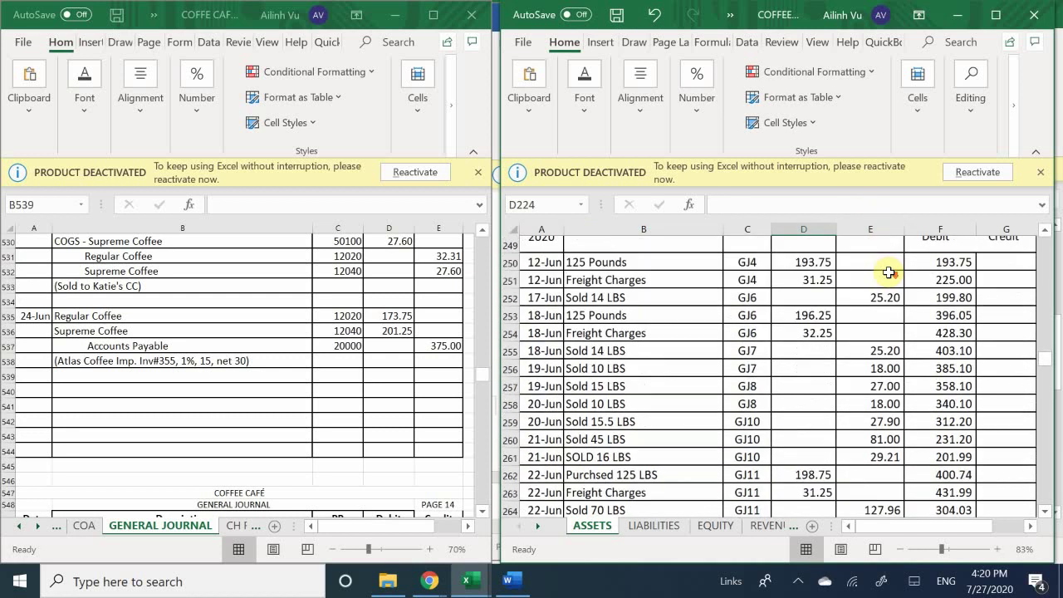
pyautogui.scroll(-2, 888, 271)
pyautogui.scroll(1, 888, 257)
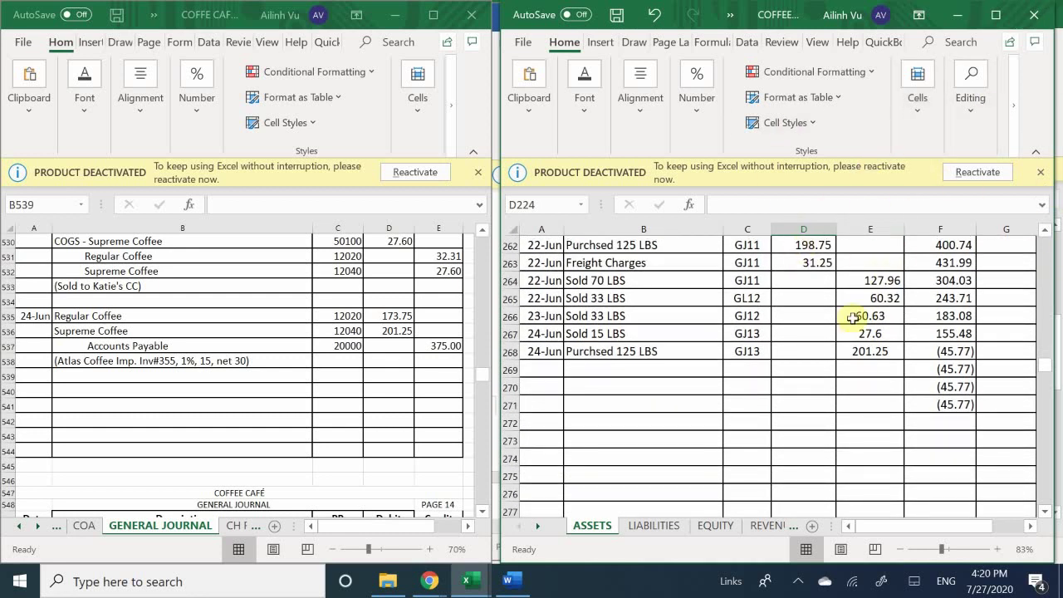
pyautogui.click(864, 355)
pyautogui.press('BackSpace')
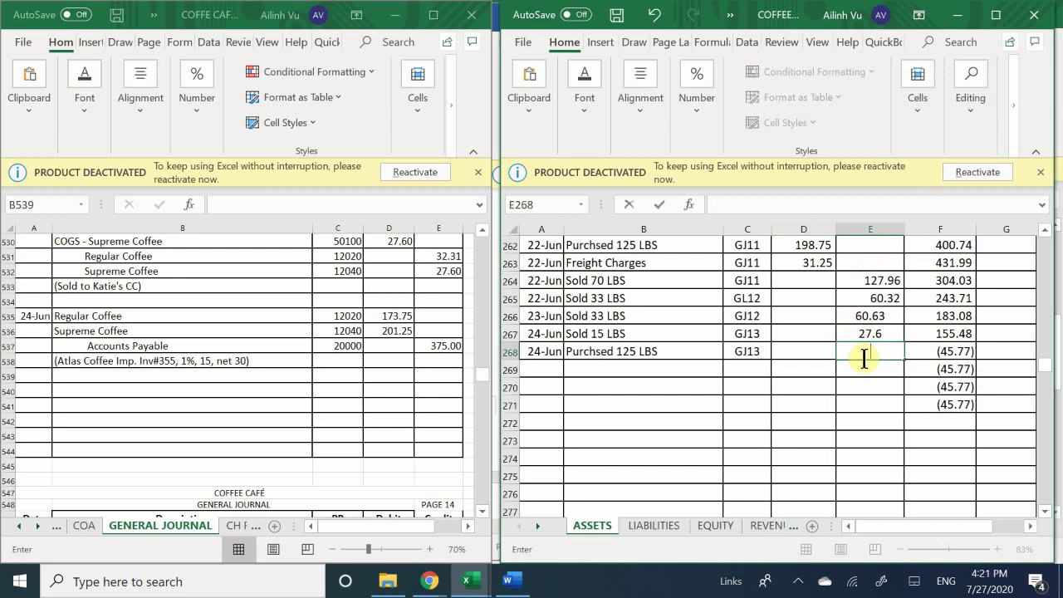
pyautogui.press('Left')
pyautogui.press('BackSpace')
pyautogui.write('201.25')
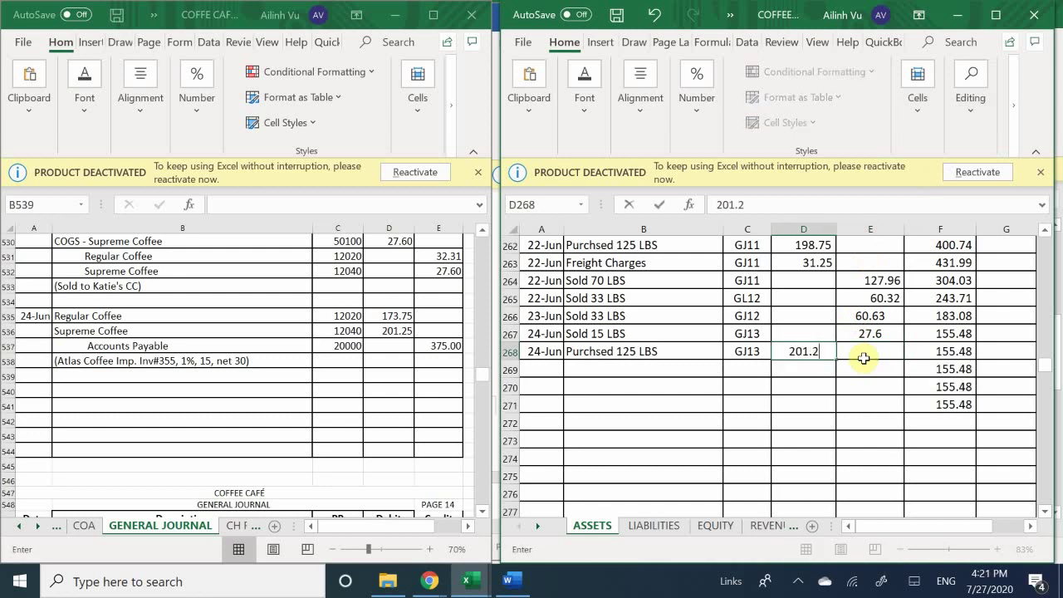
pyautogui.press('Return')
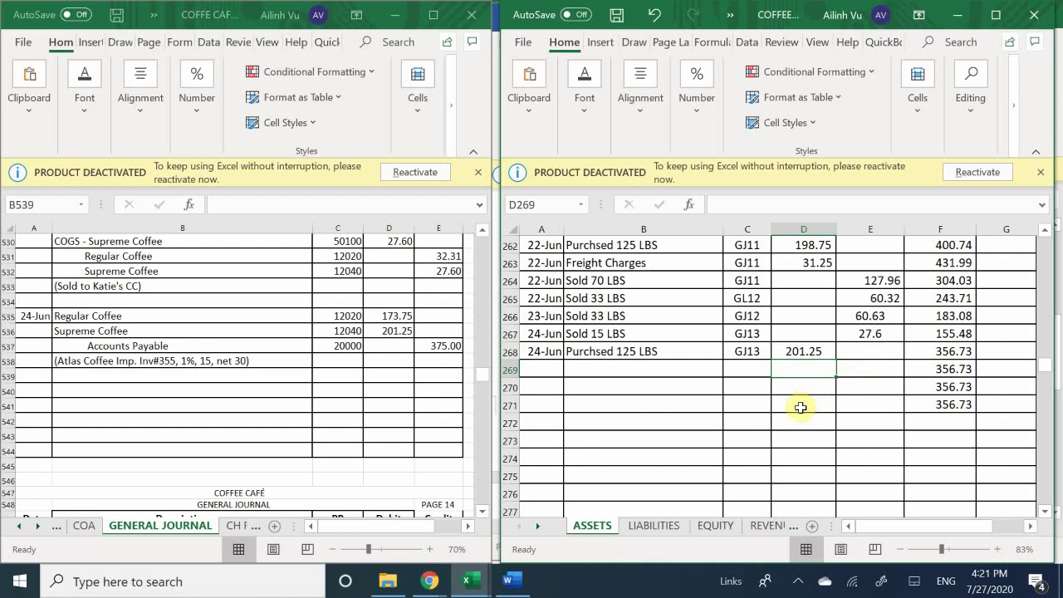
pyautogui.scroll(3, 801, 407)
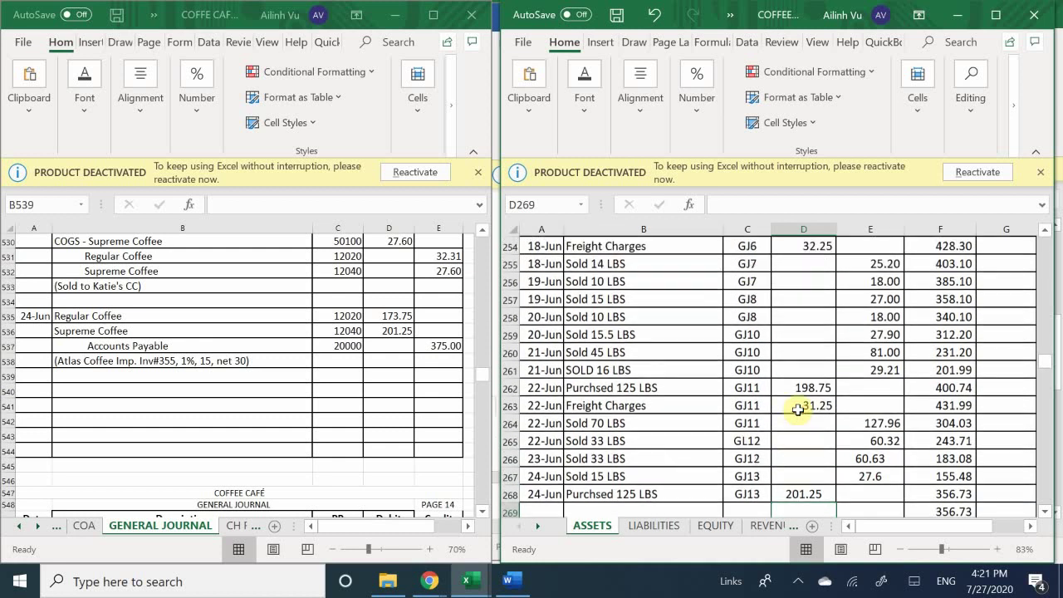
# Enter the date 6/24 in A29 of the accounts payable ledger on the LIABILITIES sheet
pyautogui.scroll(-2, 798, 409)
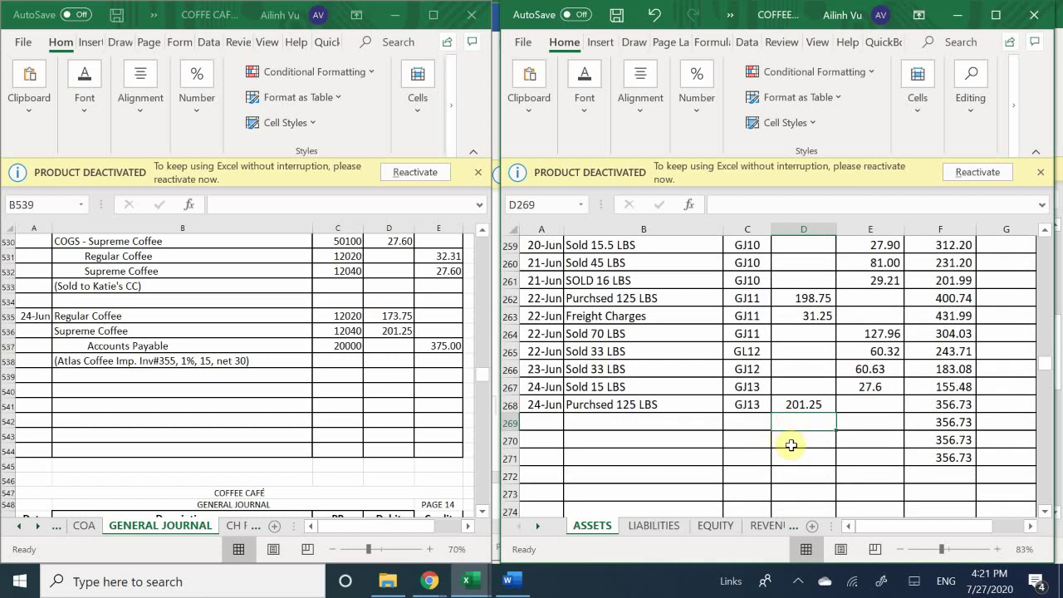
pyautogui.scroll(-1, 792, 445)
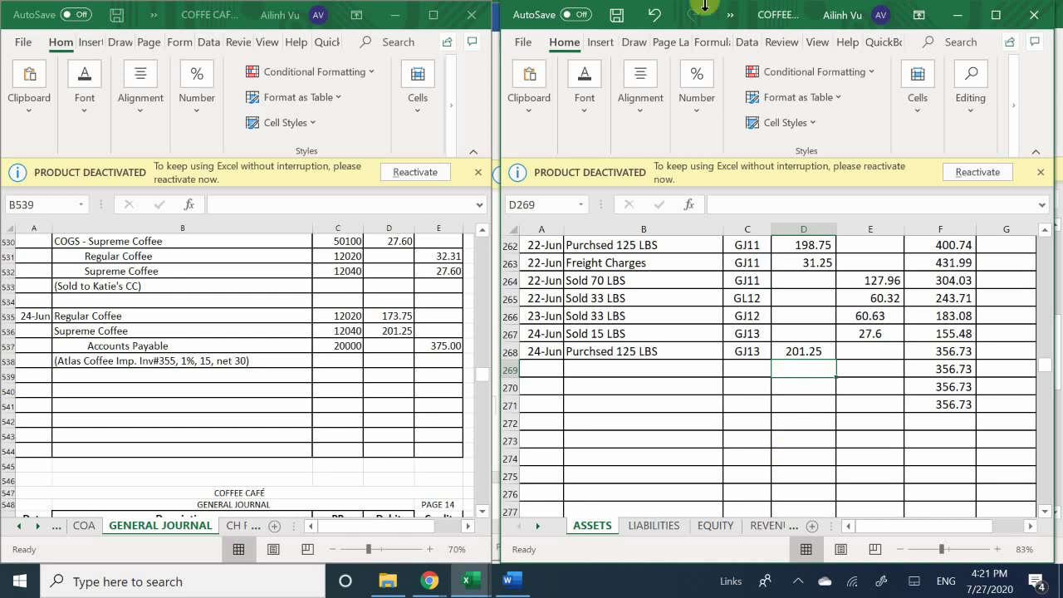
pyautogui.click(640, 524)
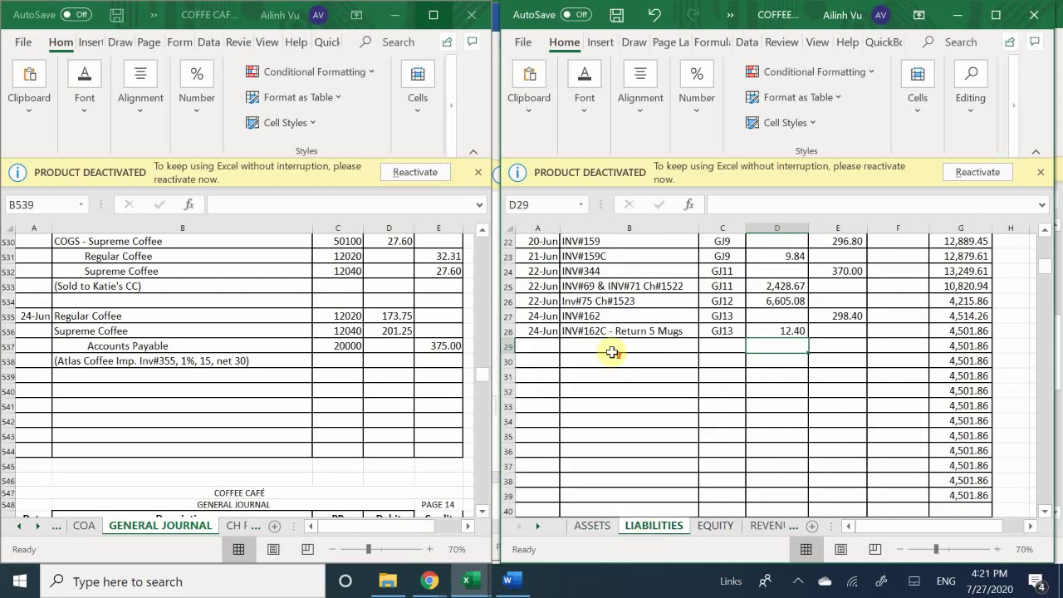
pyautogui.scroll(7, 611, 349)
pyautogui.scroll(-8, 565, 316)
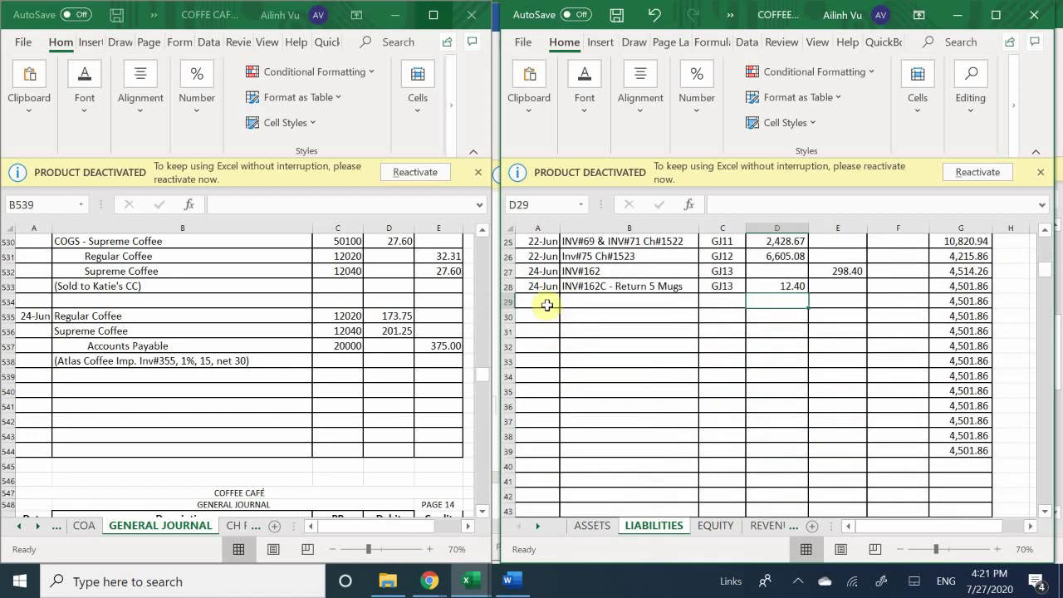
pyautogui.click(546, 303)
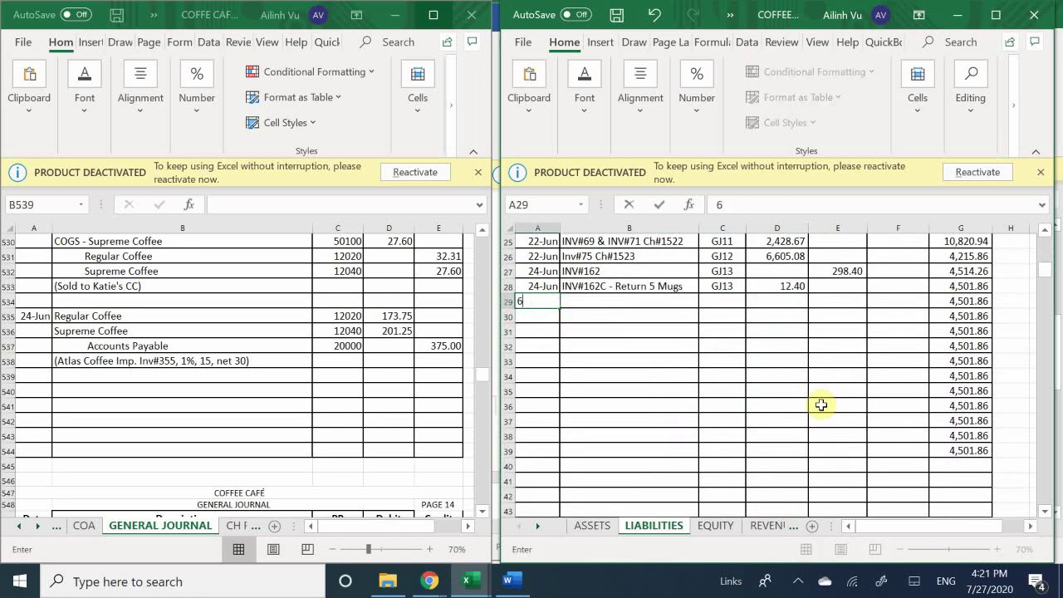
pyautogui.write('6/24')
pyautogui.press('Return')
# Describe the 24-Jun accounts payable entry as INV#355 in B29 and enter posting reference GJ13 in C29
pyautogui.press('Right')
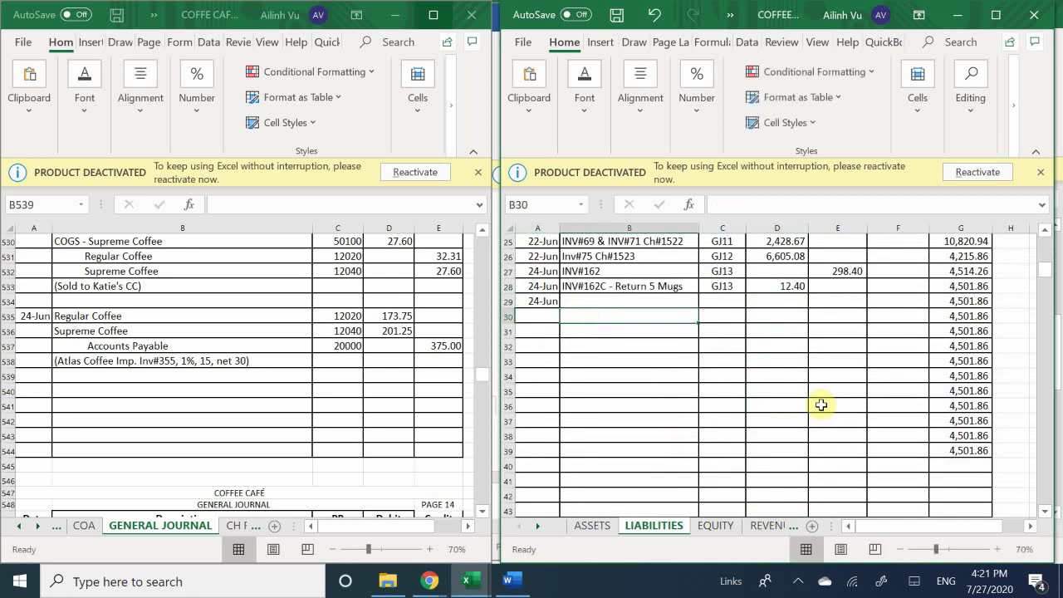
pyautogui.press('Up')
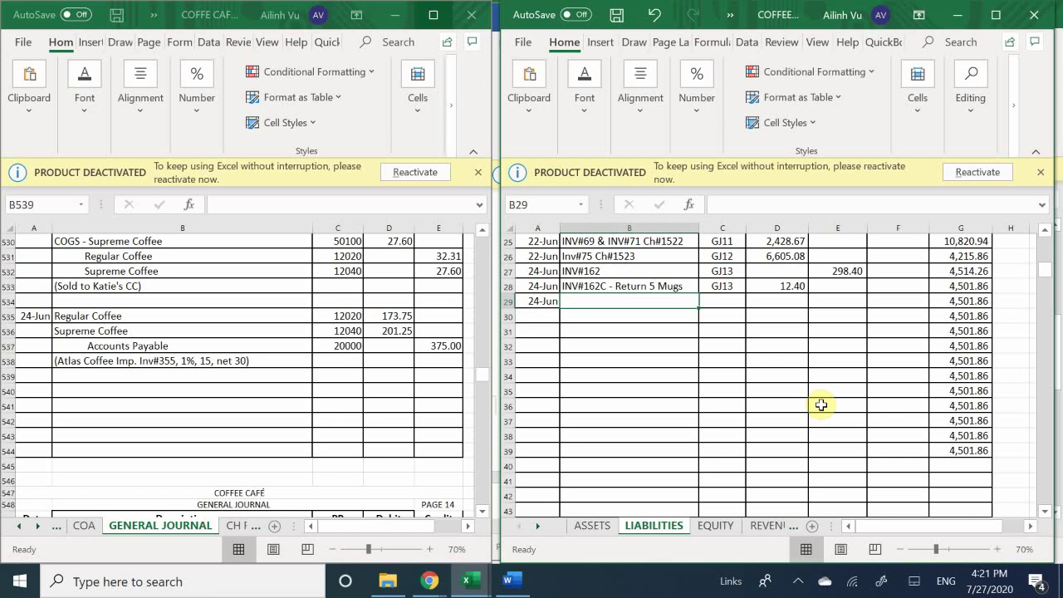
pyautogui.write('INV@')
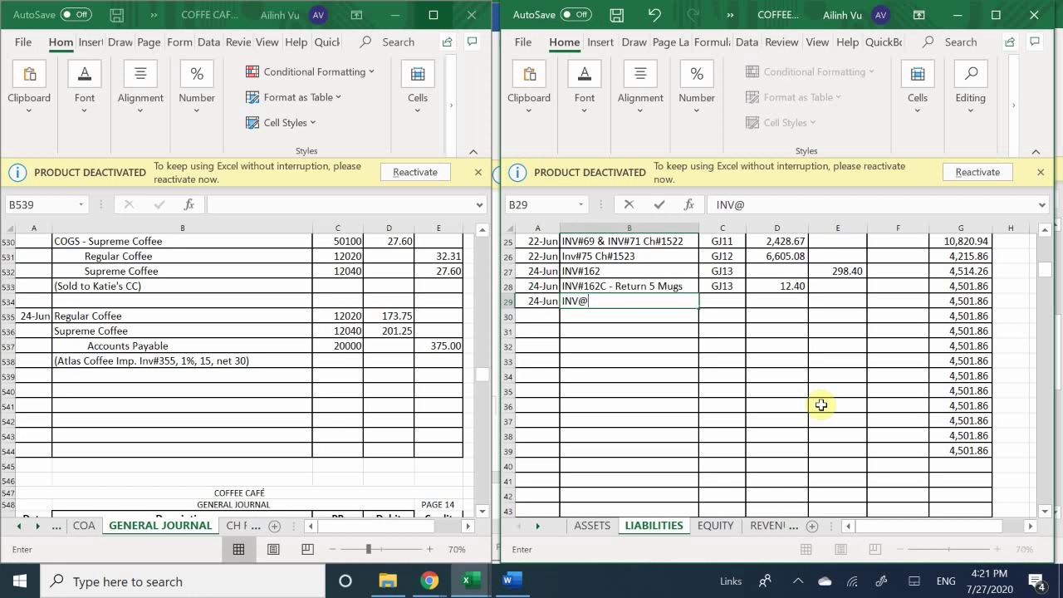
pyautogui.press('BackSpace')
pyautogui.write('#355')
pyautogui.press('Tab')
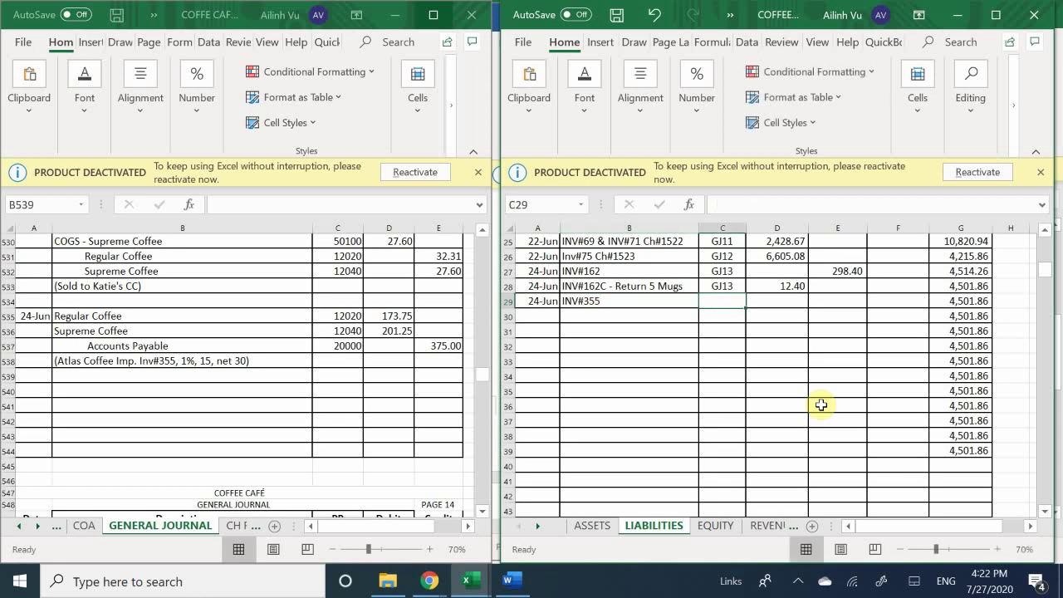
pyautogui.write('GJ13')
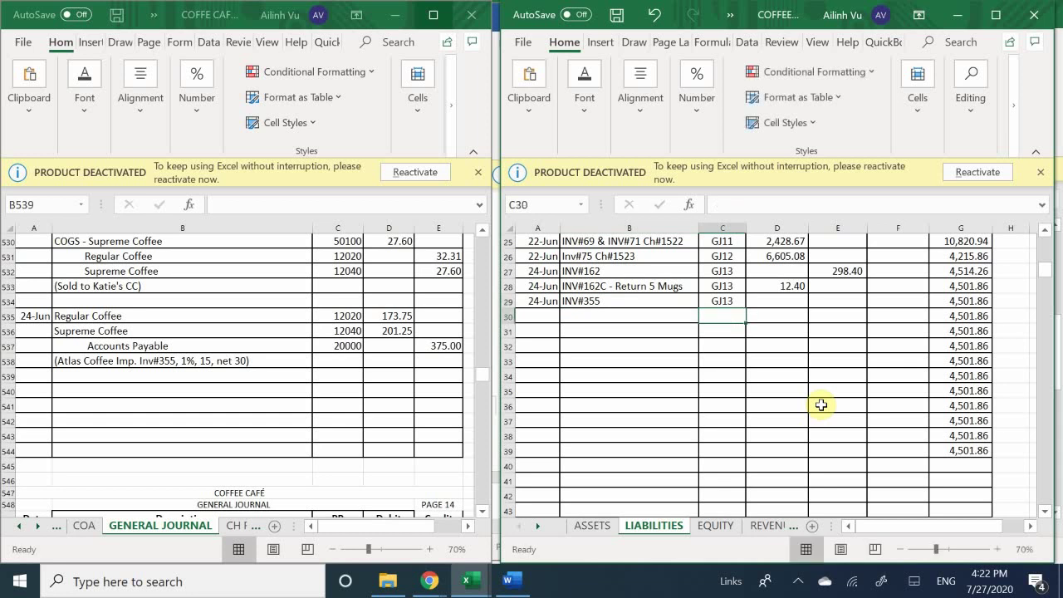
# Enter 375.00 as the credit for INV#355 in E29 of the accounts payable ledger
pyautogui.press('Tab')
pyautogui.press('Tab')
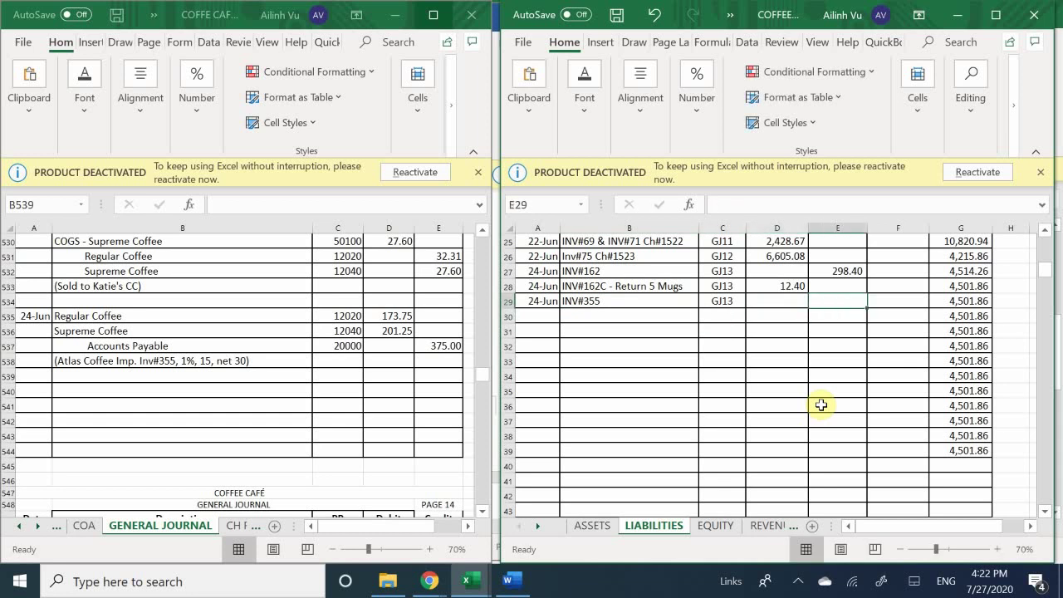
pyautogui.write('2')
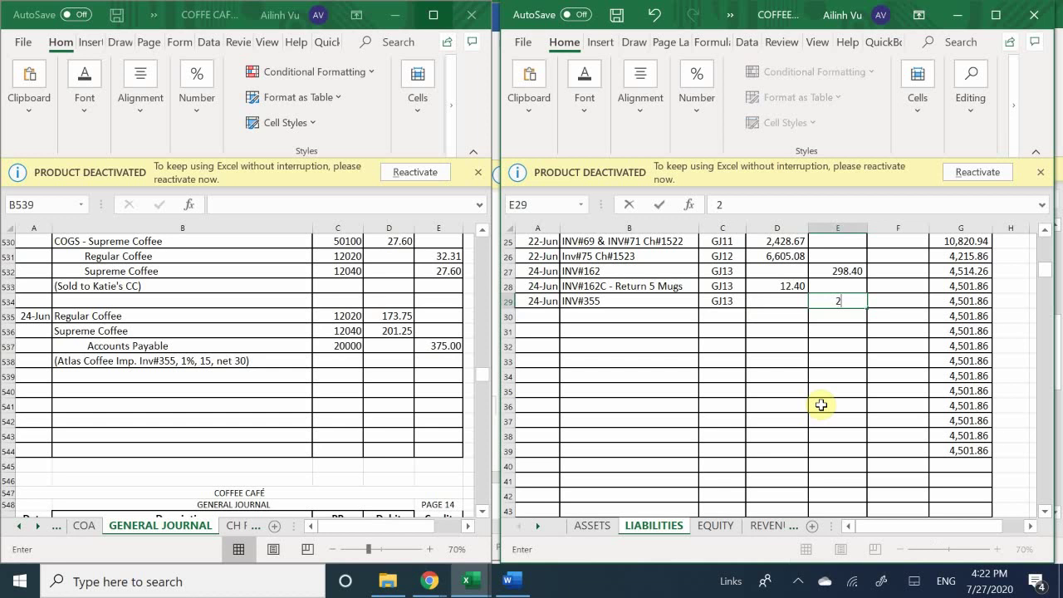
pyautogui.write('75.00')
pyautogui.press('BackSpace')
pyautogui.press('BackSpace')
pyautogui.press('BackSpace')
pyautogui.press('BackSpace')
pyautogui.press('BackSpace')
pyautogui.press('BackSpace')
pyautogui.write('375.00')
pyautogui.press('Return')
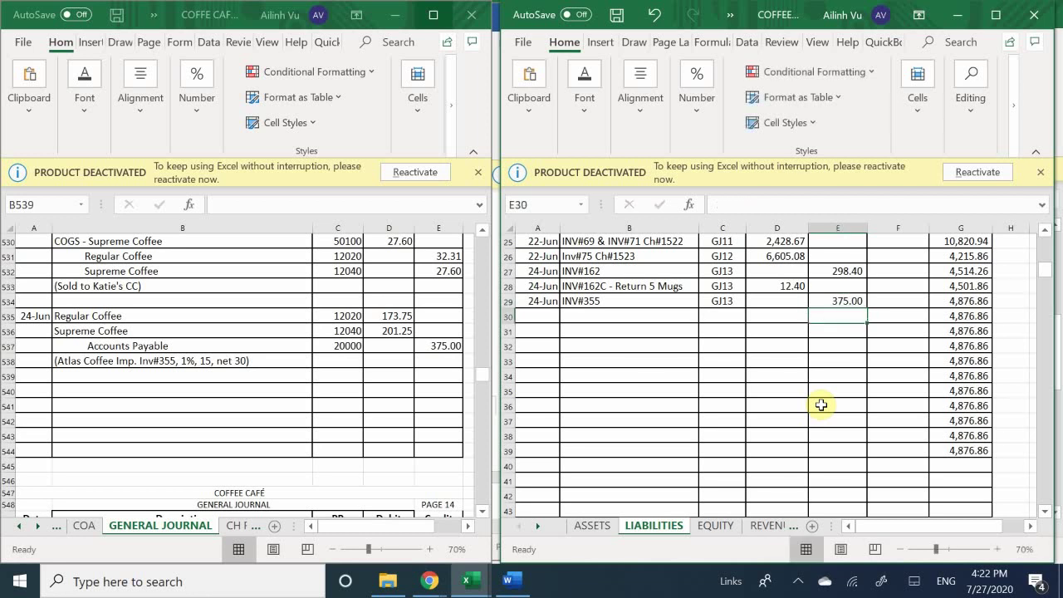
pyautogui.click(586, 549)
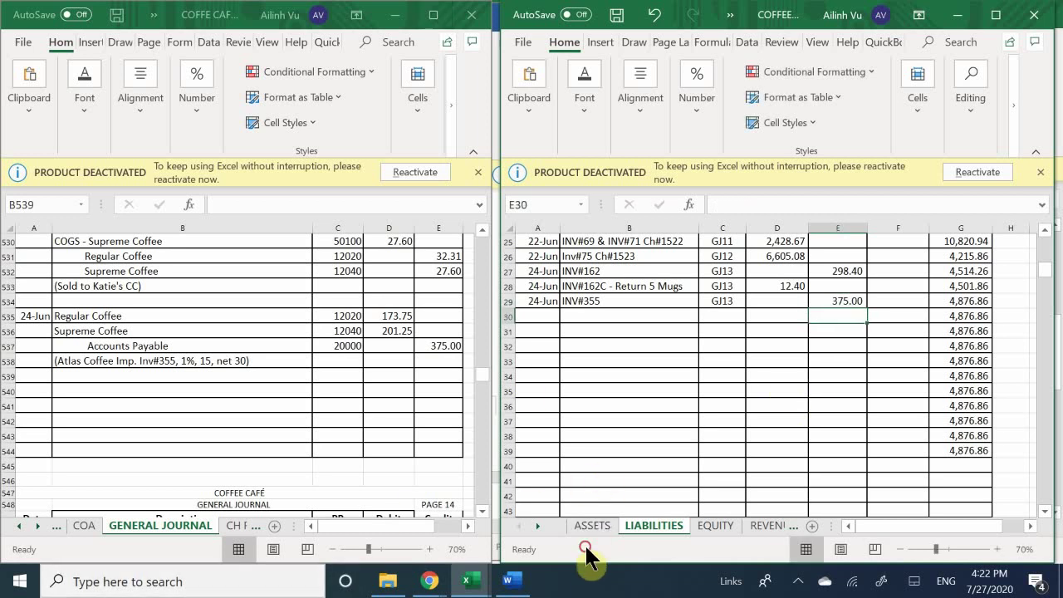
pyautogui.click(593, 527)
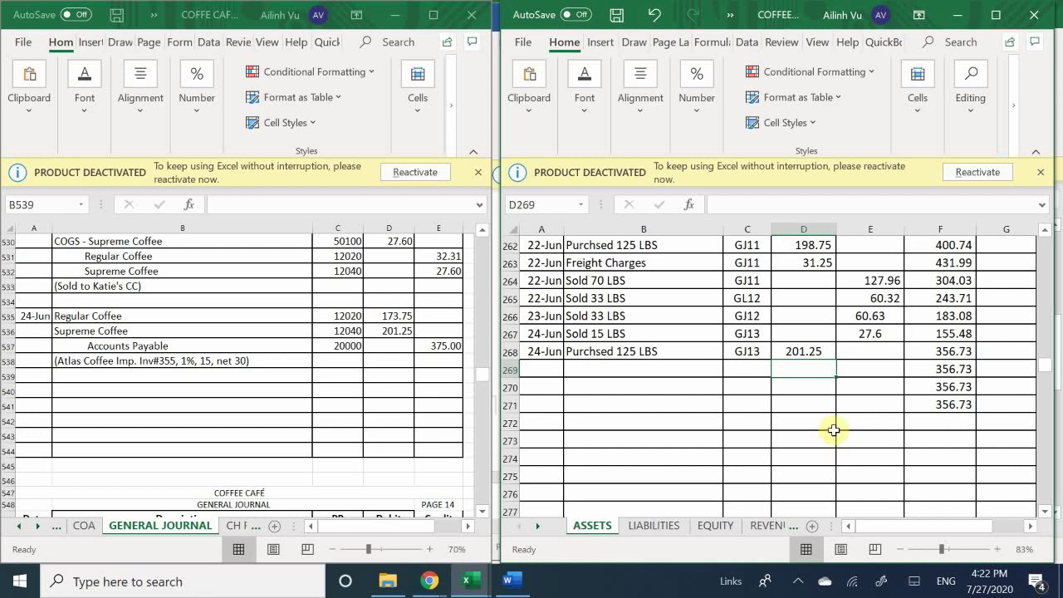
pyautogui.click(653, 527)
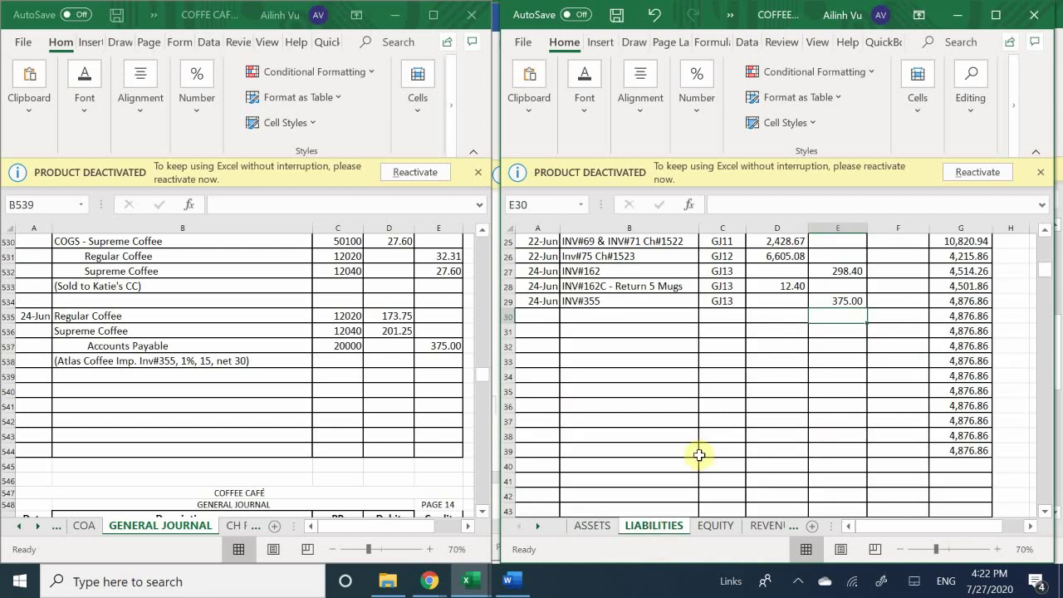
pyautogui.scroll(5, 705, 449)
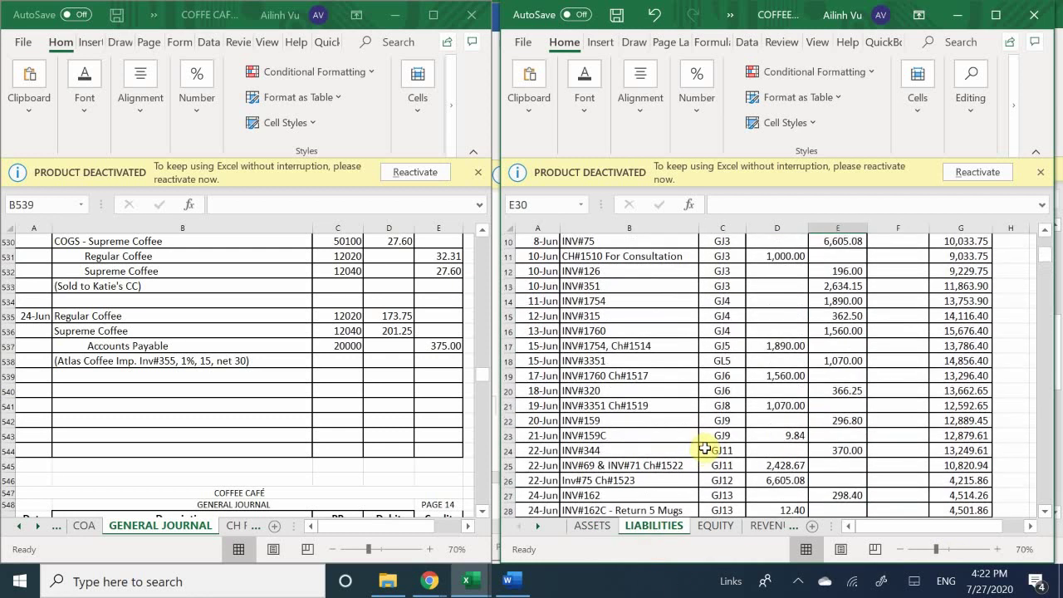
pyautogui.scroll(-3, 704, 449)
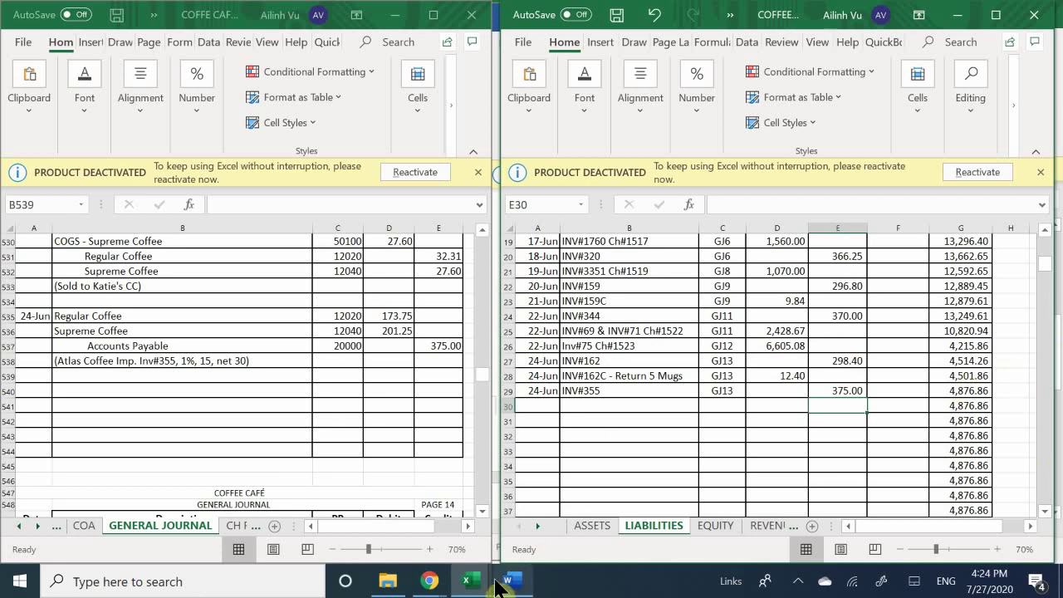
# Switch to the COFFEE CAFE SUBSIDIARY LEDGER workbook and find the Atlas Coffee Importers account on the VENDORS sheet
pyautogui.moveTo(481, 592)
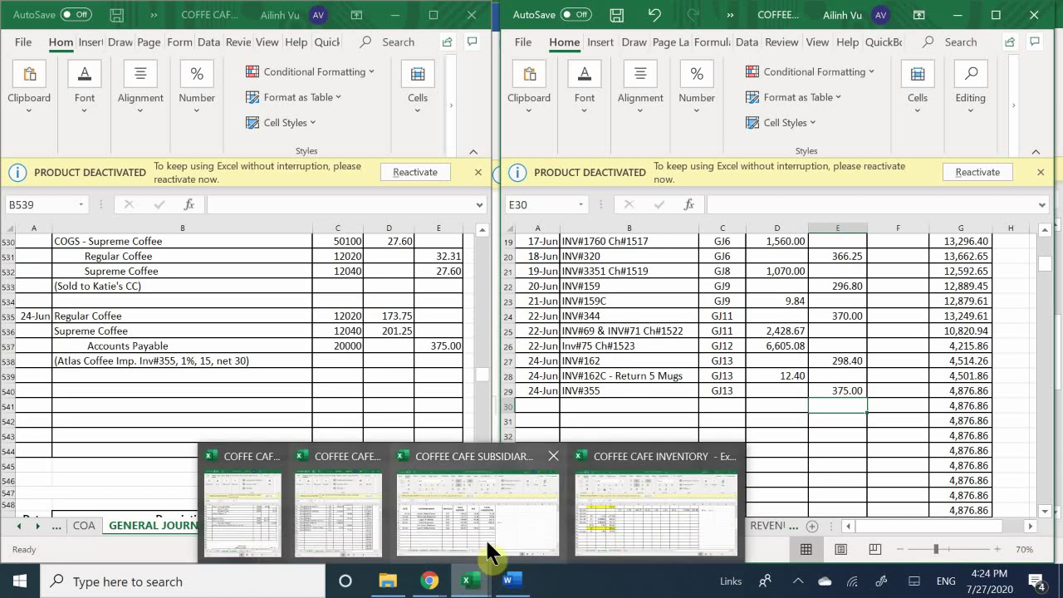
pyautogui.click(489, 558)
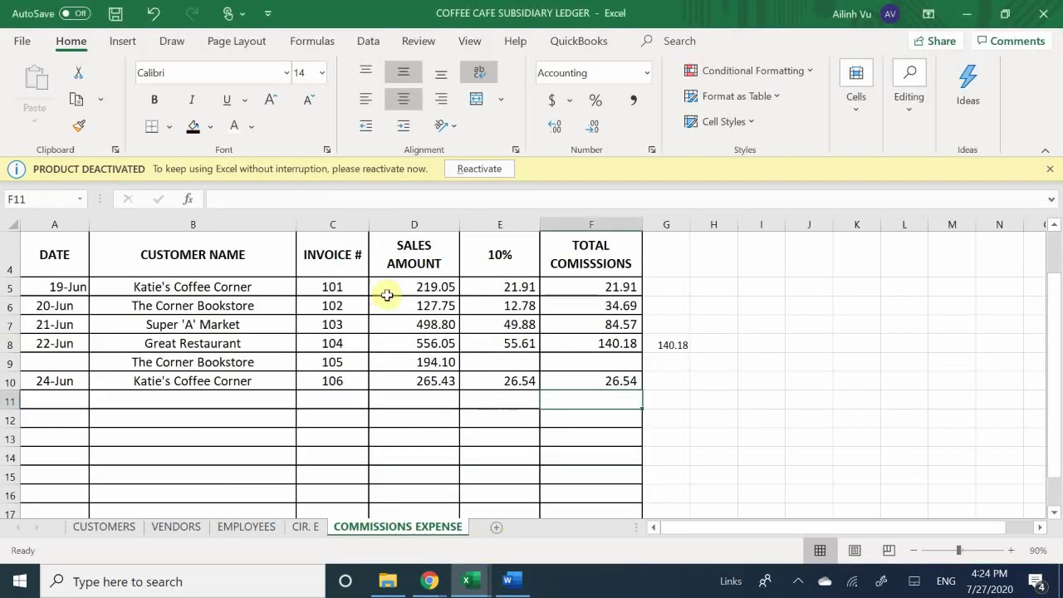
pyautogui.click(89, 527)
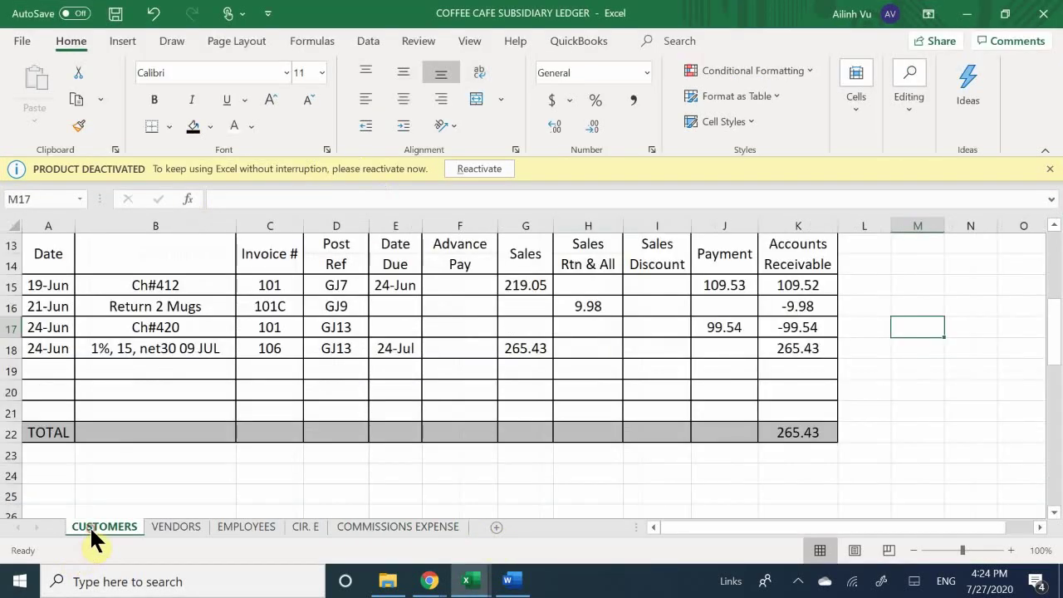
pyautogui.click(165, 527)
pyautogui.scroll(3, 133, 374)
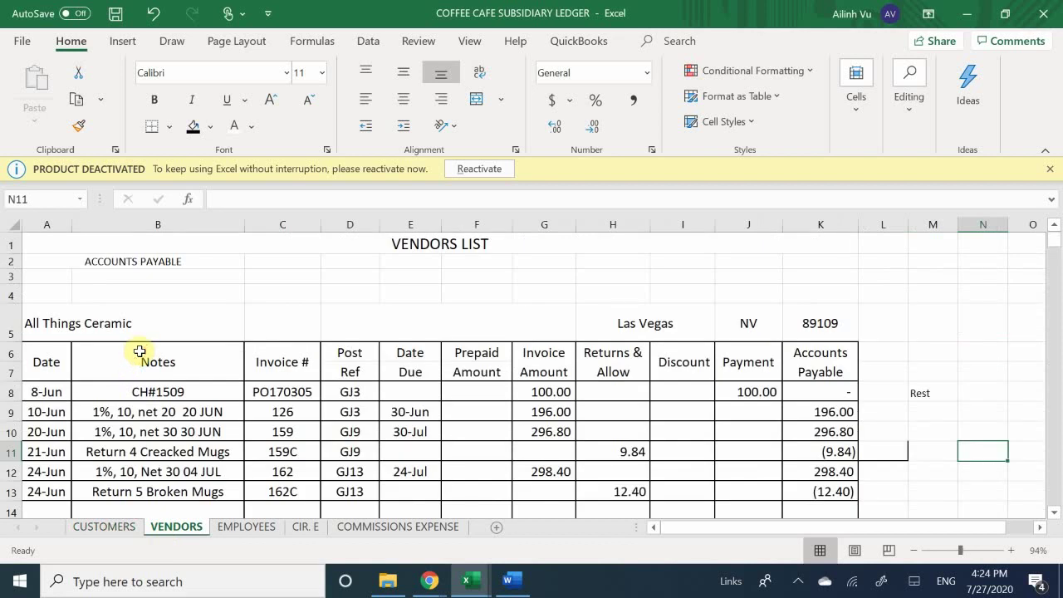
pyautogui.scroll(-5, 140, 351)
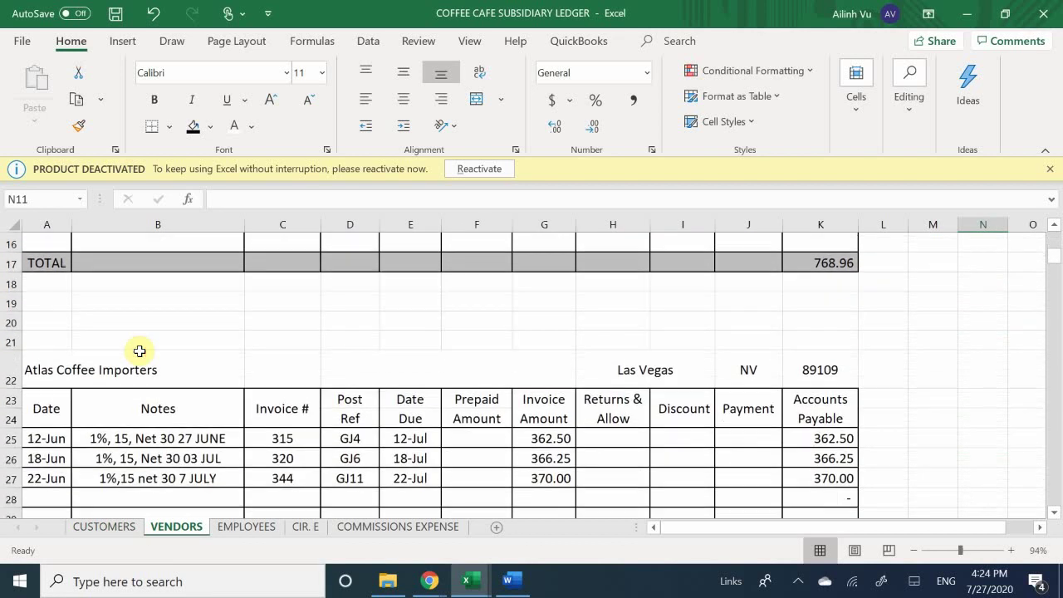
pyautogui.scroll(-1, 139, 351)
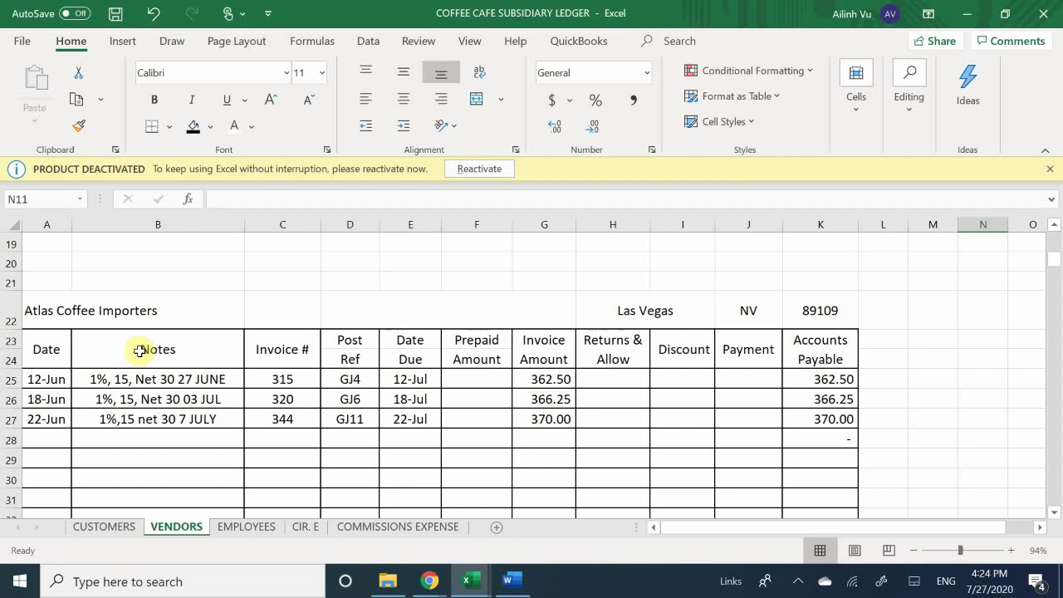
pyautogui.scroll(-1, 139, 350)
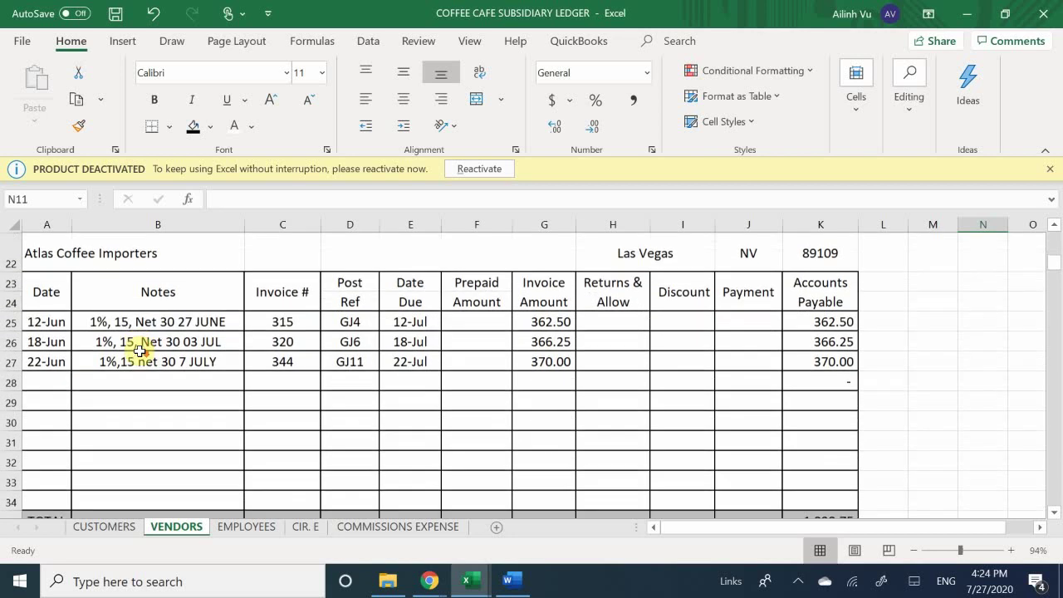
# Enter the date 6/24 in A28 of the Atlas Coffee Importers account
pyautogui.click(58, 379)
pyautogui.write('6/')
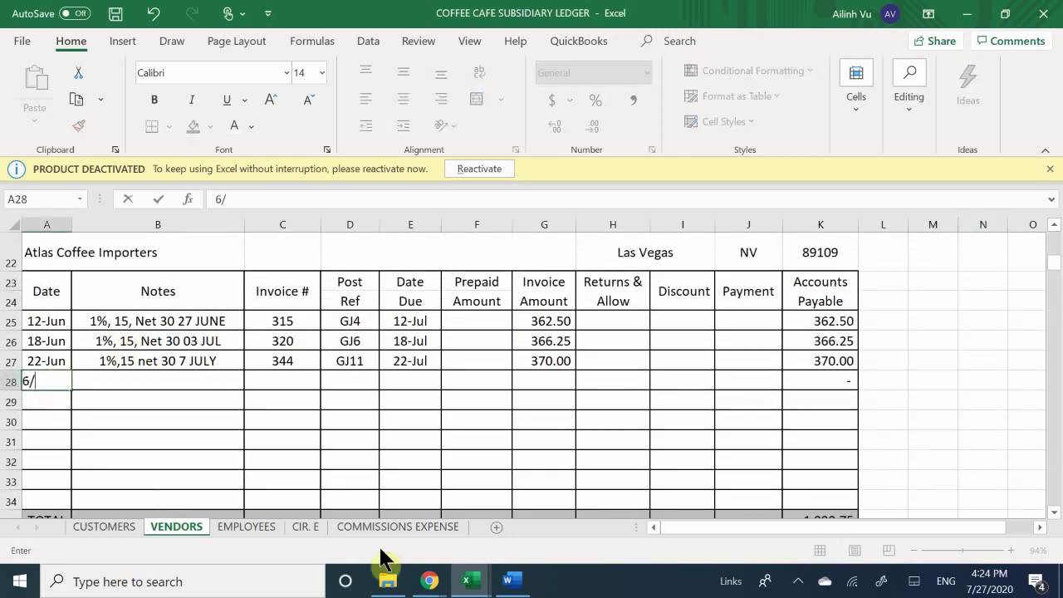
pyautogui.write('24')
pyautogui.press('Return')
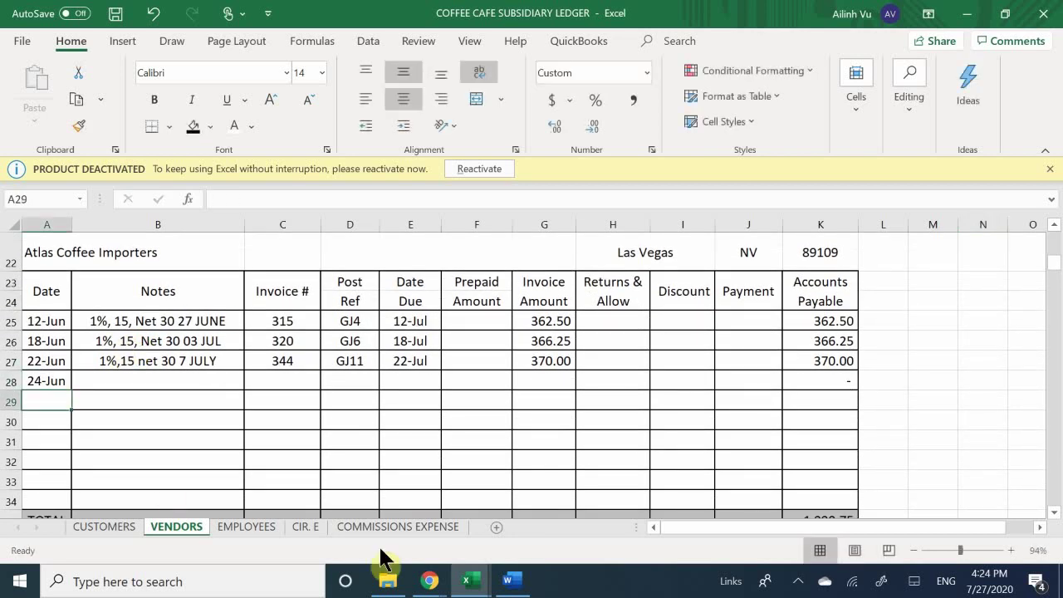
# Try to reuse the 22-Jun payment terms in the 24-Jun notes with the formula =B27 in B28
pyautogui.press('Up')
pyautogui.press('Right')
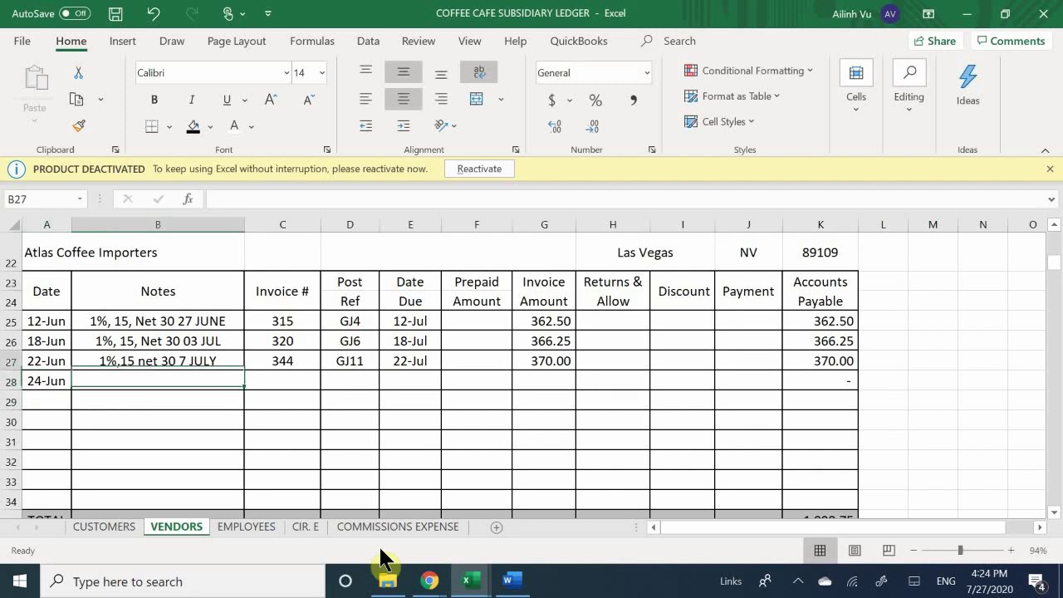
pyautogui.press('Up')
pyautogui.press('Down')
pyautogui.write('=')
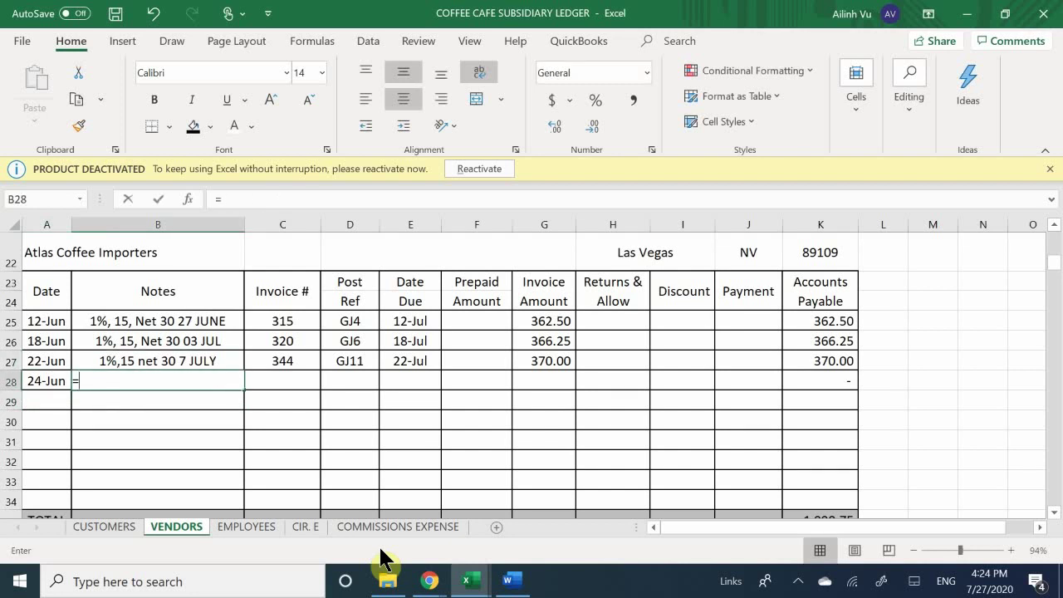
pyautogui.press('Up')
pyautogui.press('Return')
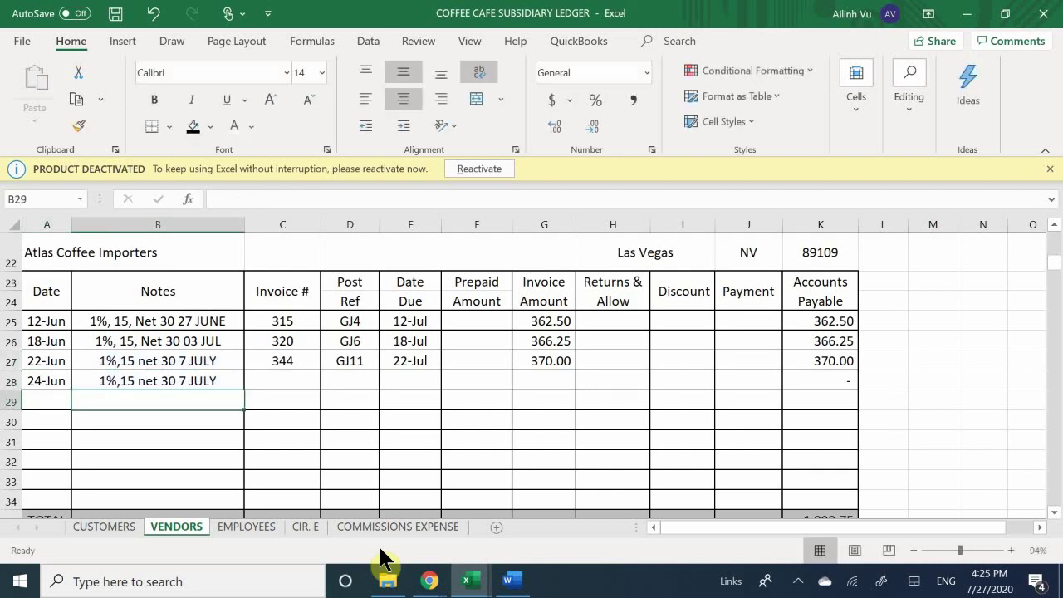
pyautogui.doubleClick(201, 384)
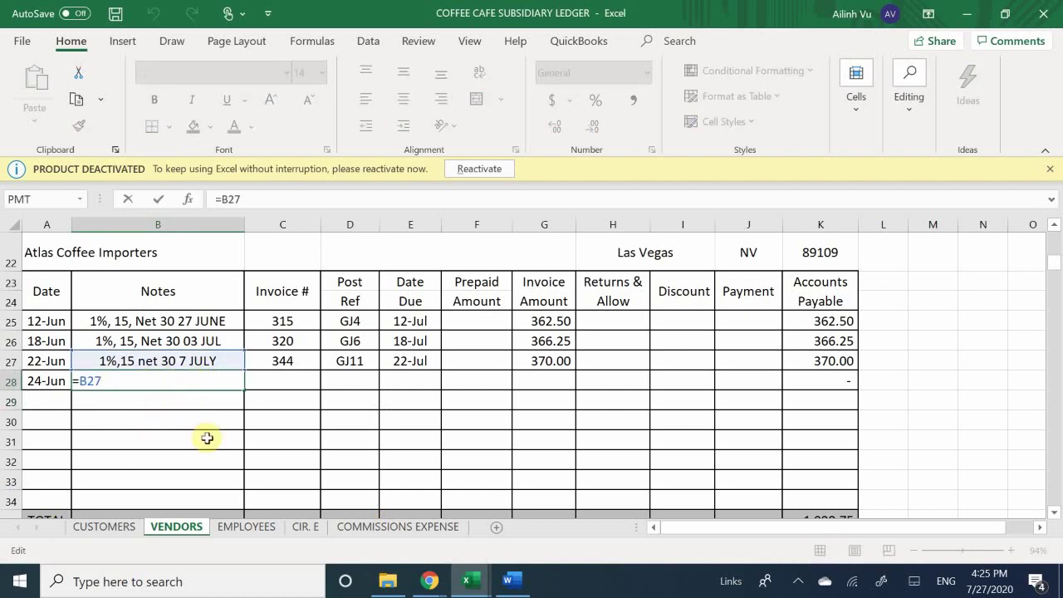
pyautogui.press('Return')
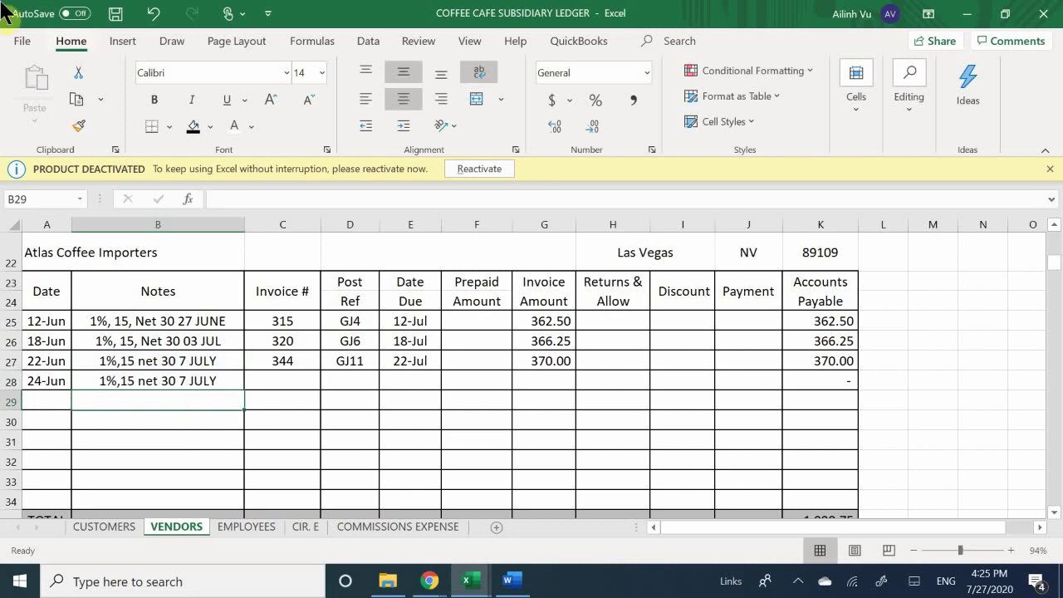
# Clear the formula from the 24-Jun notes cell B28 in the Atlas Coffee Importers account
pyautogui.click(154, 380)
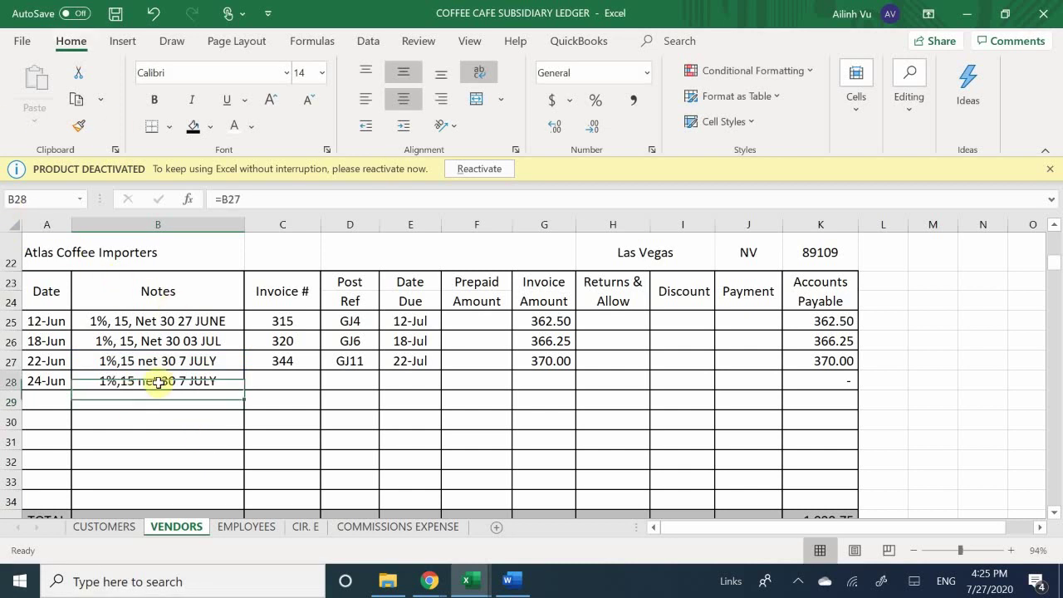
pyautogui.doubleClick(154, 379)
pyautogui.press('BackSpace')
pyautogui.press('BackSpace')
pyautogui.press('BackSpace')
pyautogui.press('BackSpace')
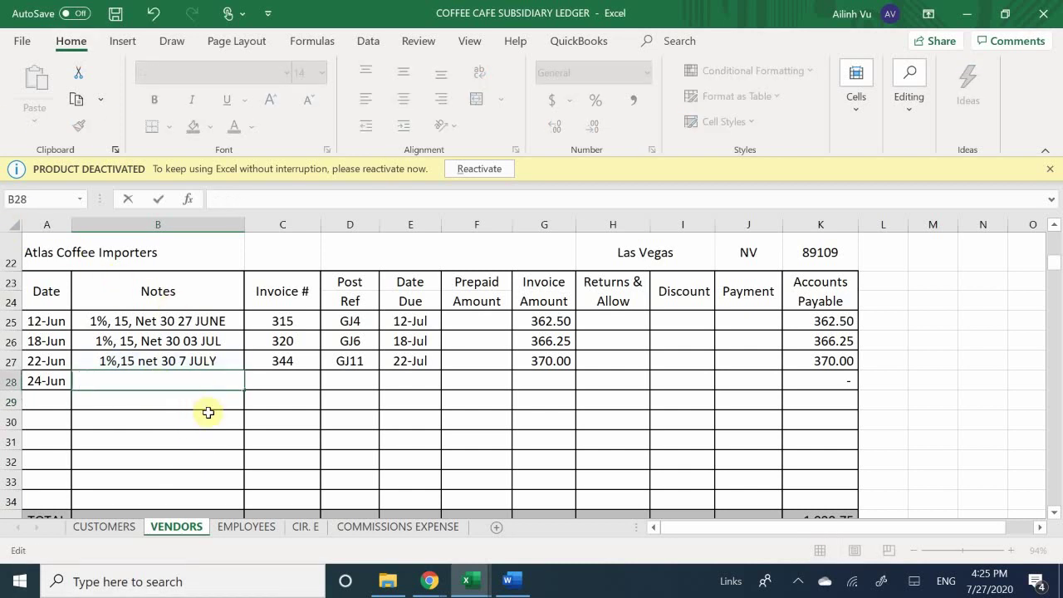
pyautogui.write('1')
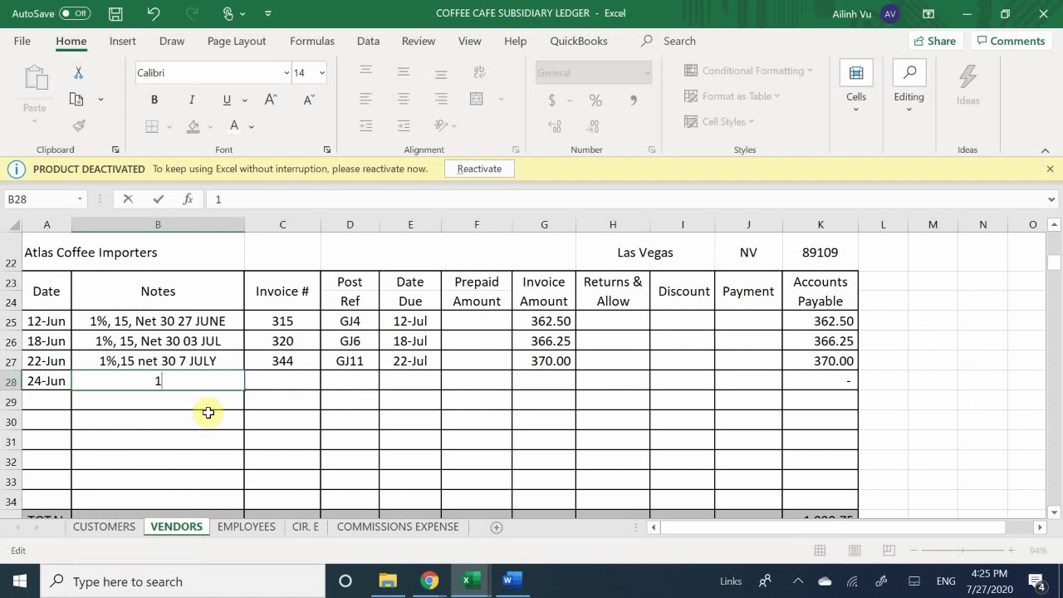
pyautogui.press('BackSpace')
pyautogui.press('Return')
pyautogui.press('Up')
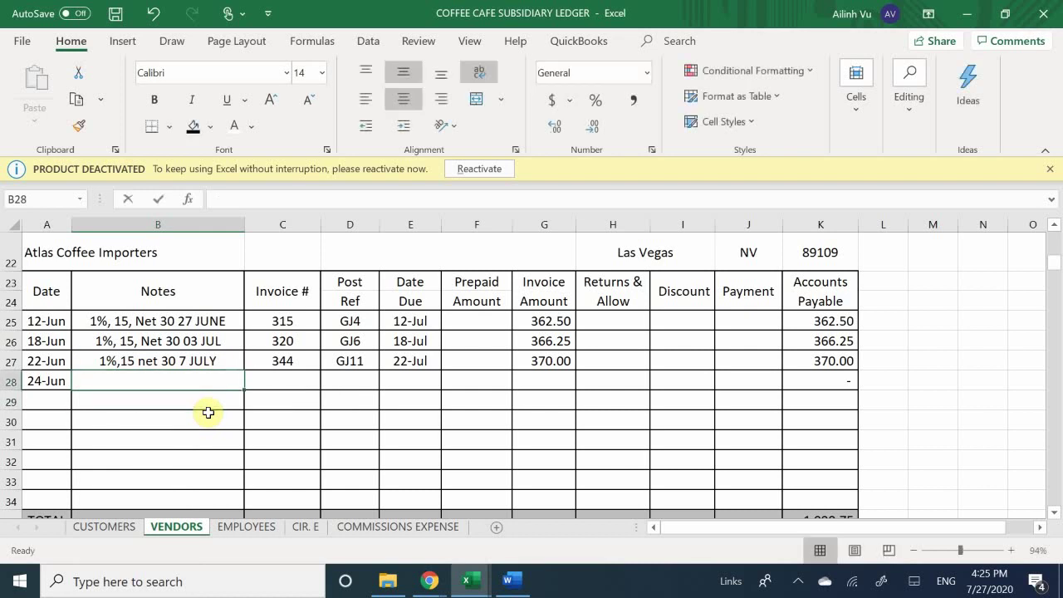
# Enter the payment terms "1%, 15, net 30 09 JULY" as the 24-Jun notes in B28
pyautogui.write('15')
pyautogui.press('BackSpace')
pyautogui.write('%')
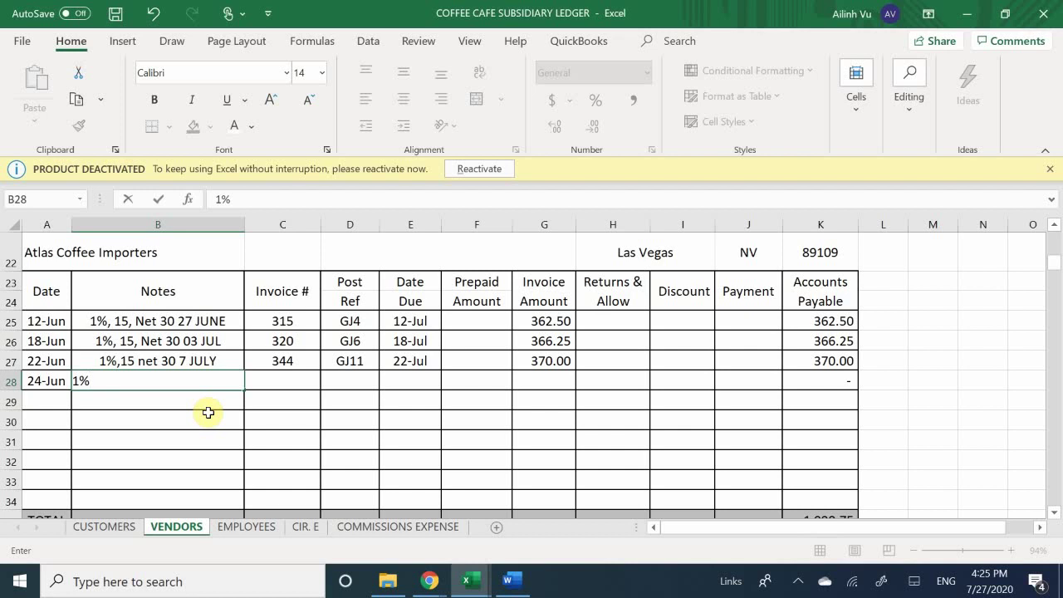
pyautogui.write(', 15, met 30')
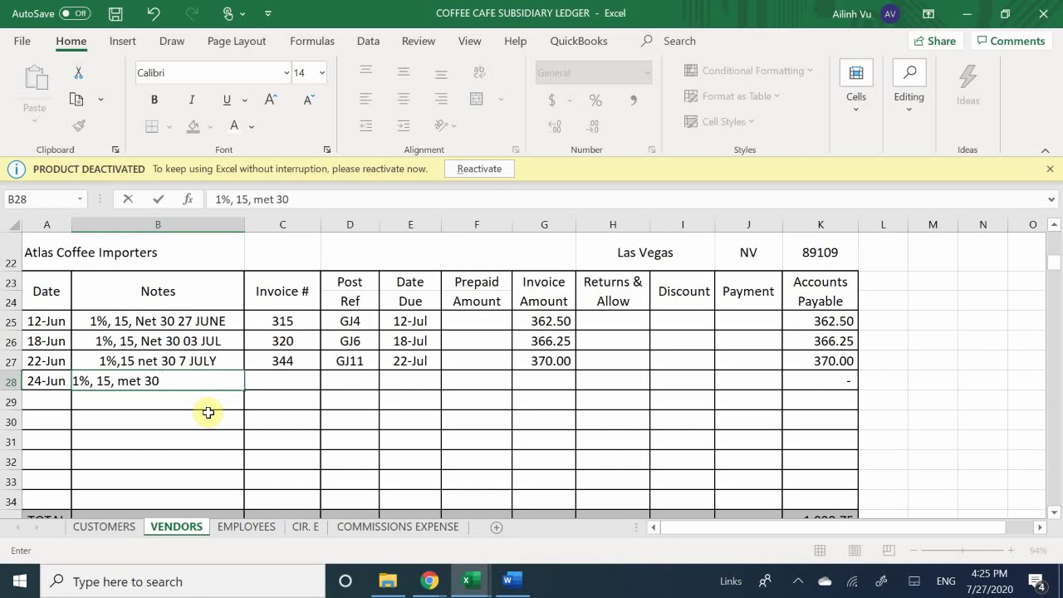
pyautogui.press('BackSpace')
pyautogui.press('BackSpace')
pyautogui.press('BackSpace')
pyautogui.press('BackSpace')
pyautogui.press('BackSpace')
pyautogui.press('BackSpace')
pyautogui.write('net 30')
pyautogui.write('099')
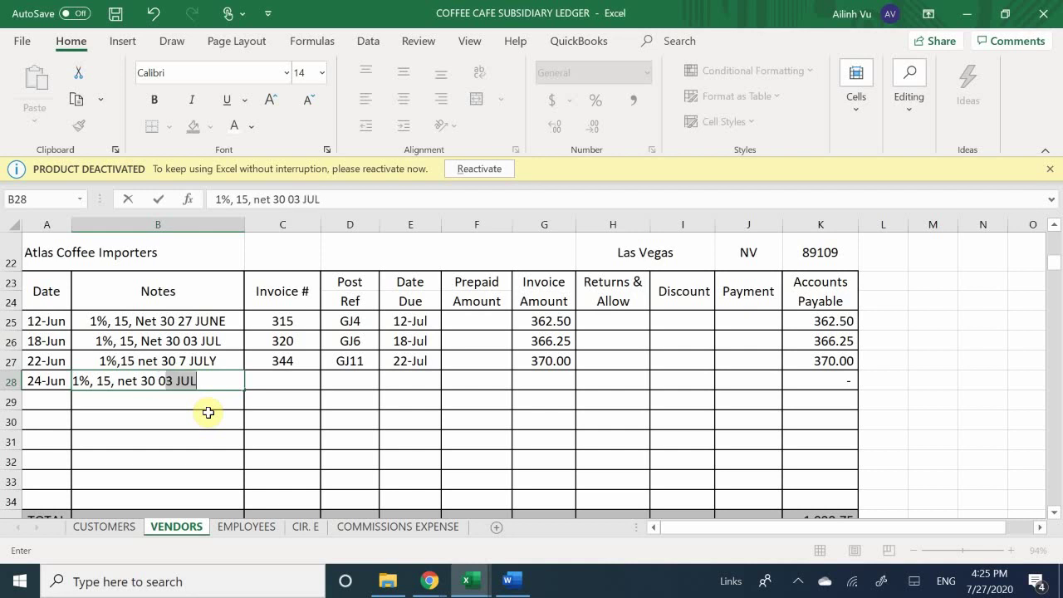
pyautogui.press('BackSpace')
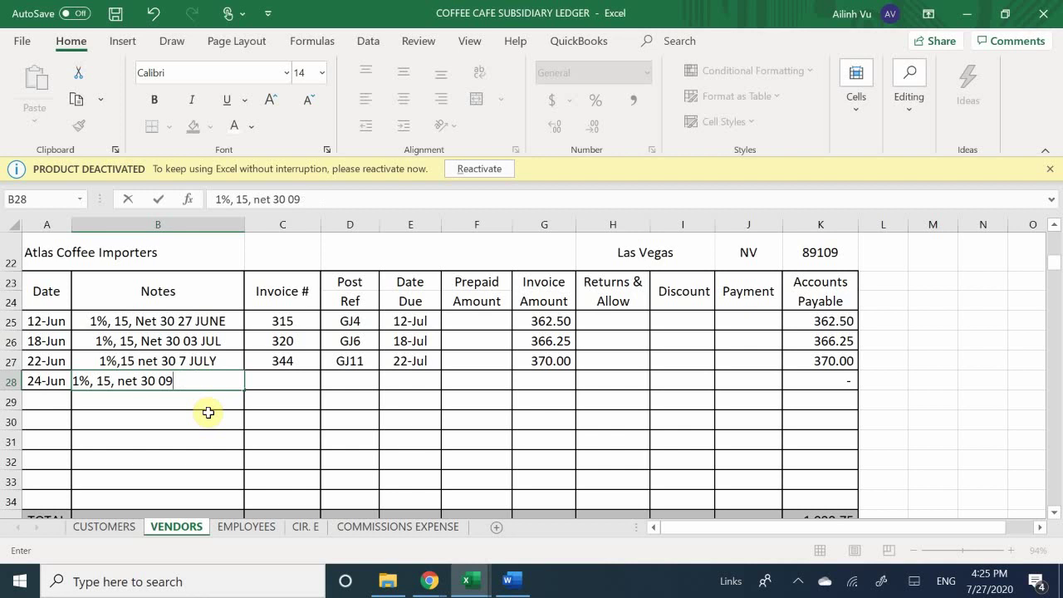
pyautogui.write('JULY')
pyautogui.press('Tab')
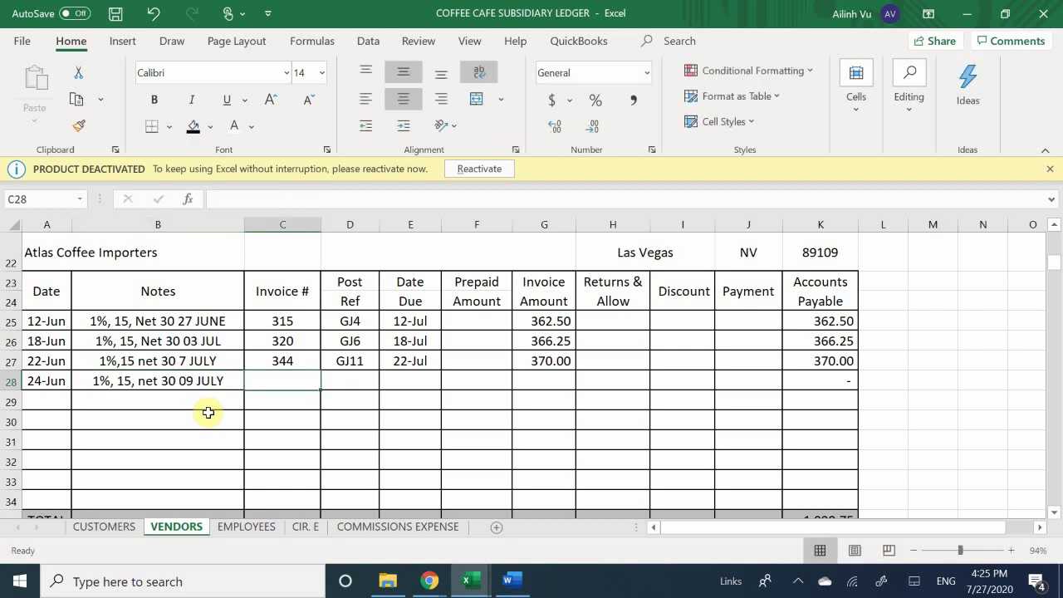
# Enter invoice number 355 in C28 and the post reference GJ13 in D28
pyautogui.write('355')
pyautogui.press('Tab')
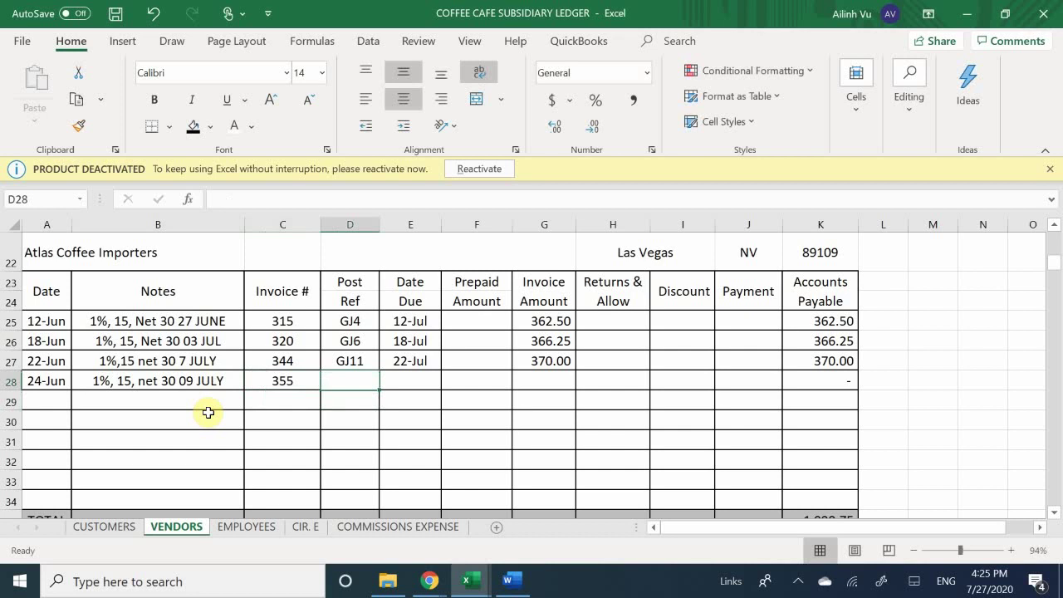
pyautogui.write('GJ13')
pyautogui.press('Tab')
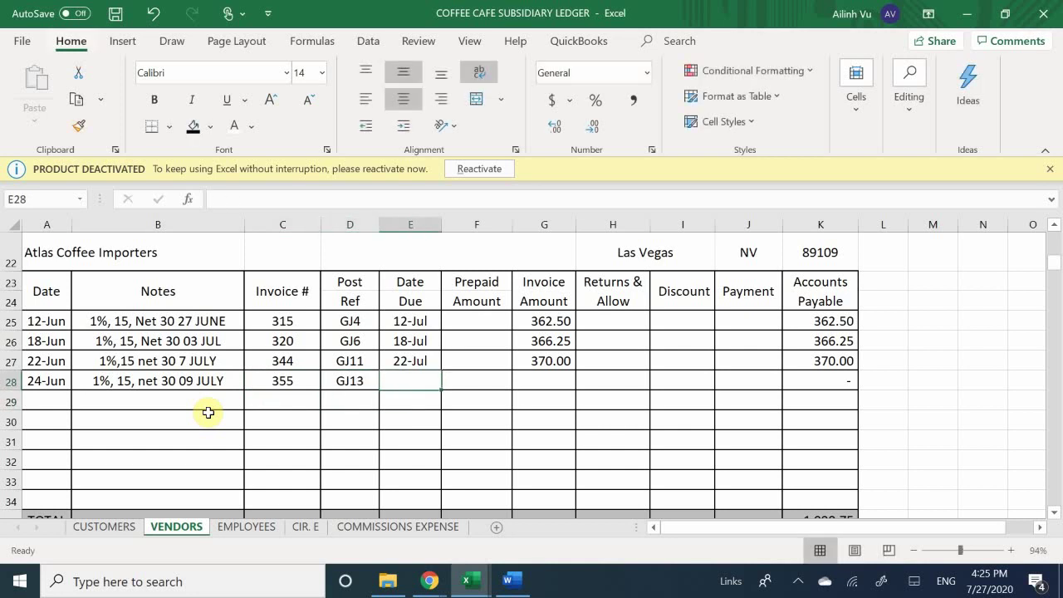
# Enter the due date 7/24 for invoice 355 in E28
pyautogui.press('alt')
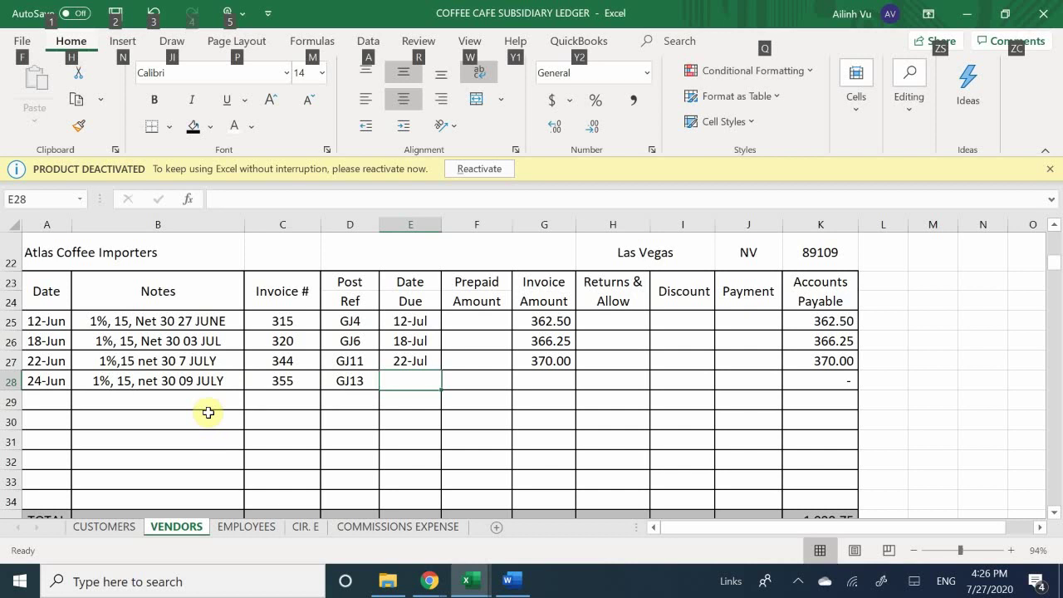
pyautogui.press('Escape')
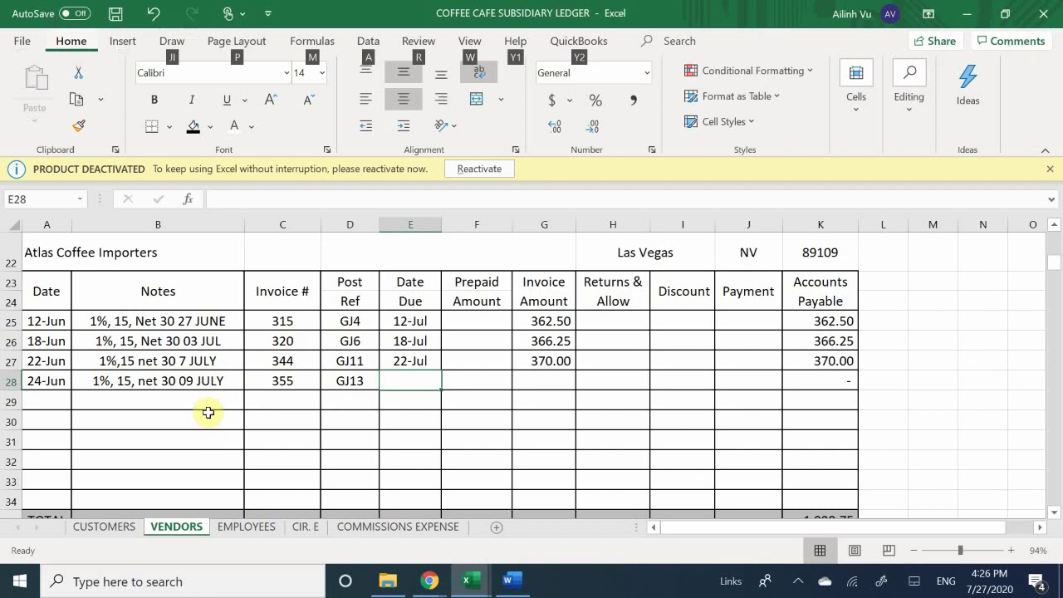
pyautogui.press('Left')
pyautogui.press('Right')
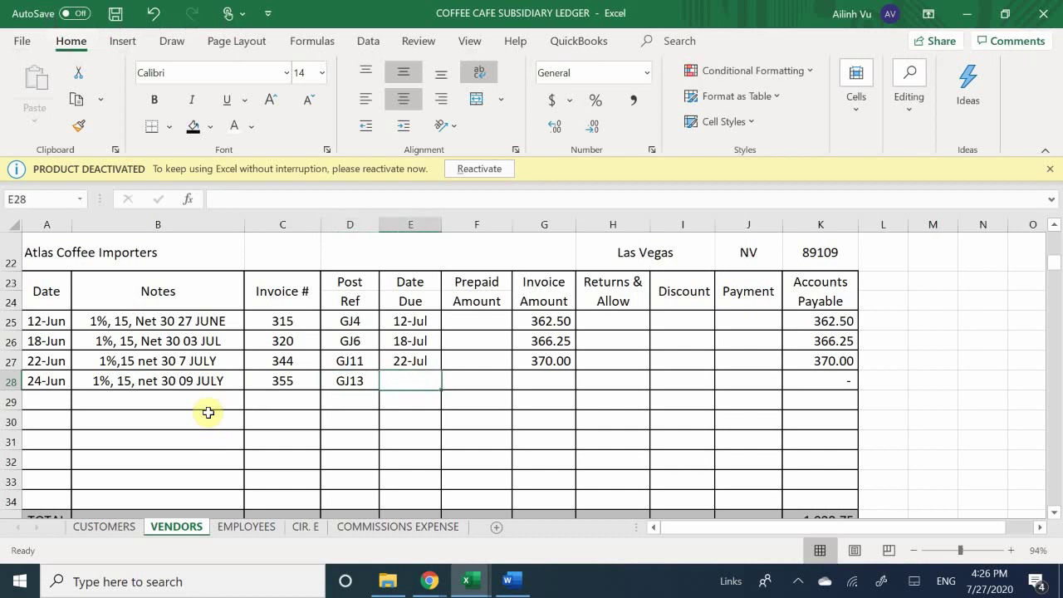
pyautogui.write('7/24')
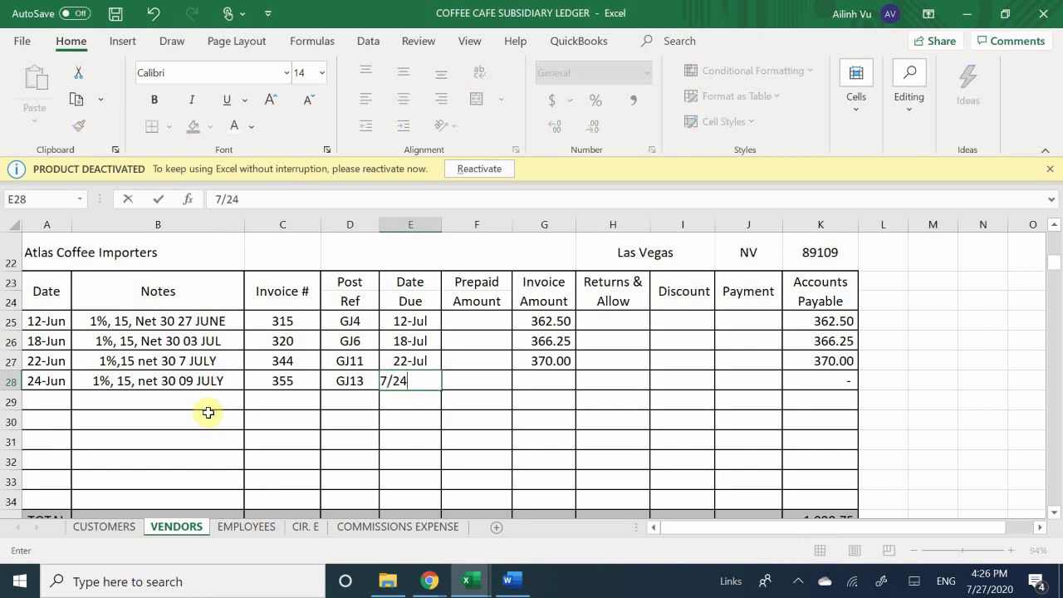
pyautogui.press('Return')
# Enter 375 as the invoice amount for invoice 355 in G28
pyautogui.press('Up')
pyautogui.press('Right')
pyautogui.press('Right')
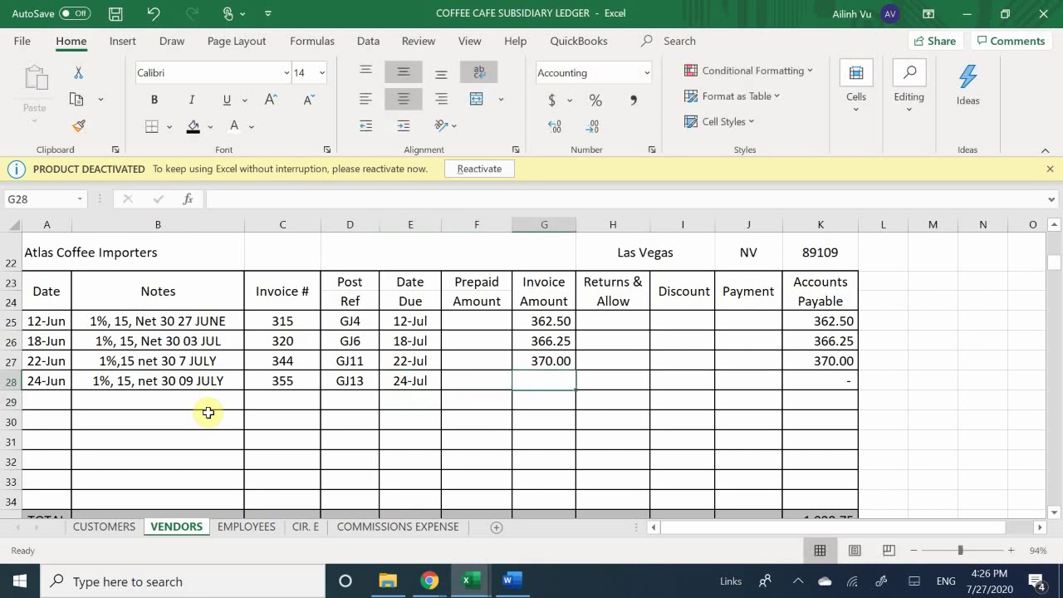
pyautogui.write('375')
pyautogui.press('Return')
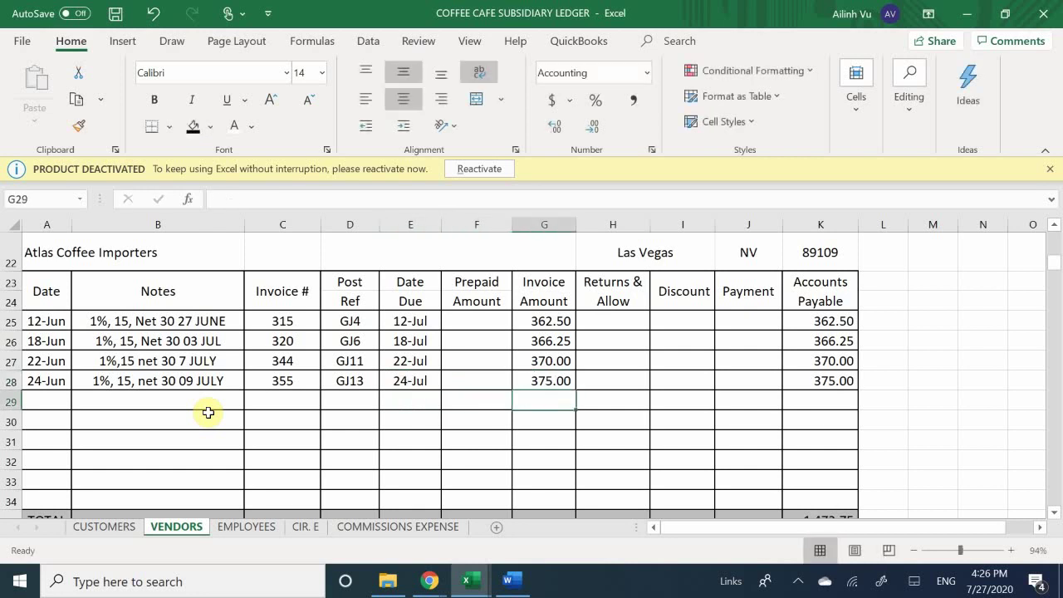
# Review the Atlas Coffee Importers invoice rows and the account's accounts payable total
pyautogui.press('Right')
pyautogui.press('Right')
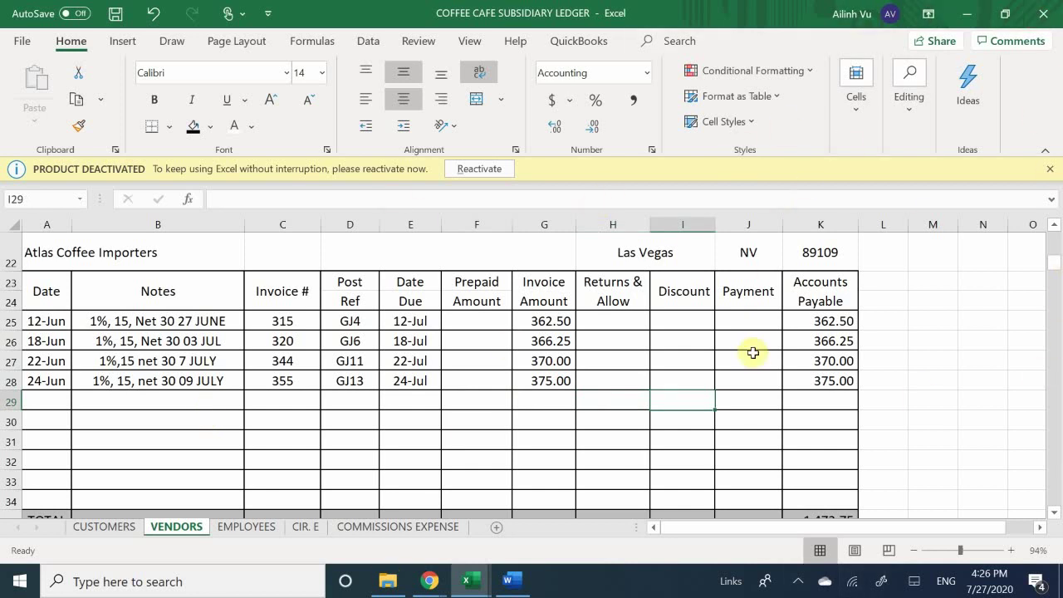
pyautogui.click(947, 347)
pyautogui.scroll(-1, 950, 349)
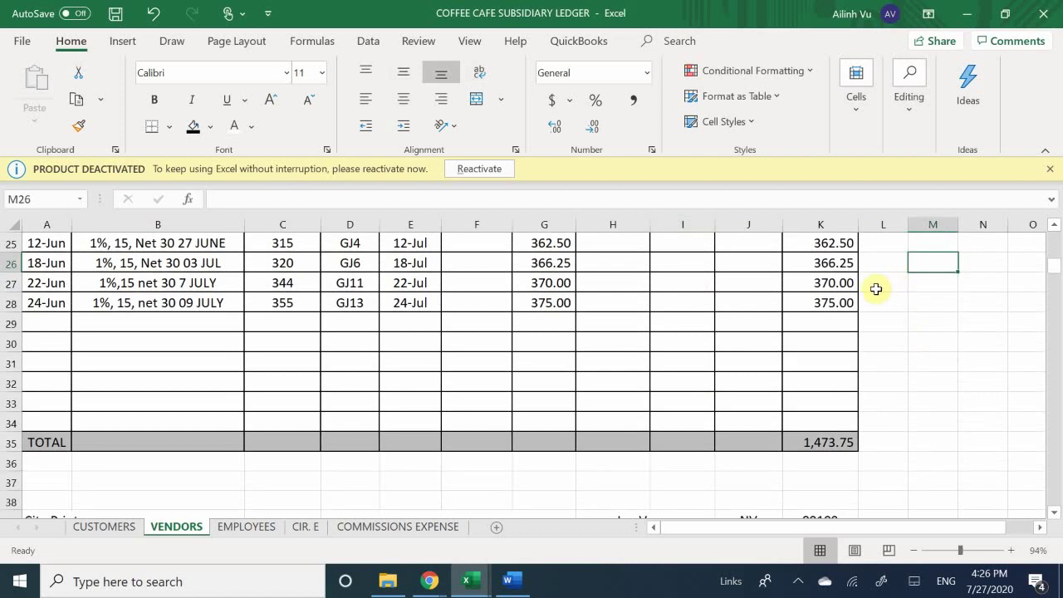
pyautogui.scroll(1, 876, 289)
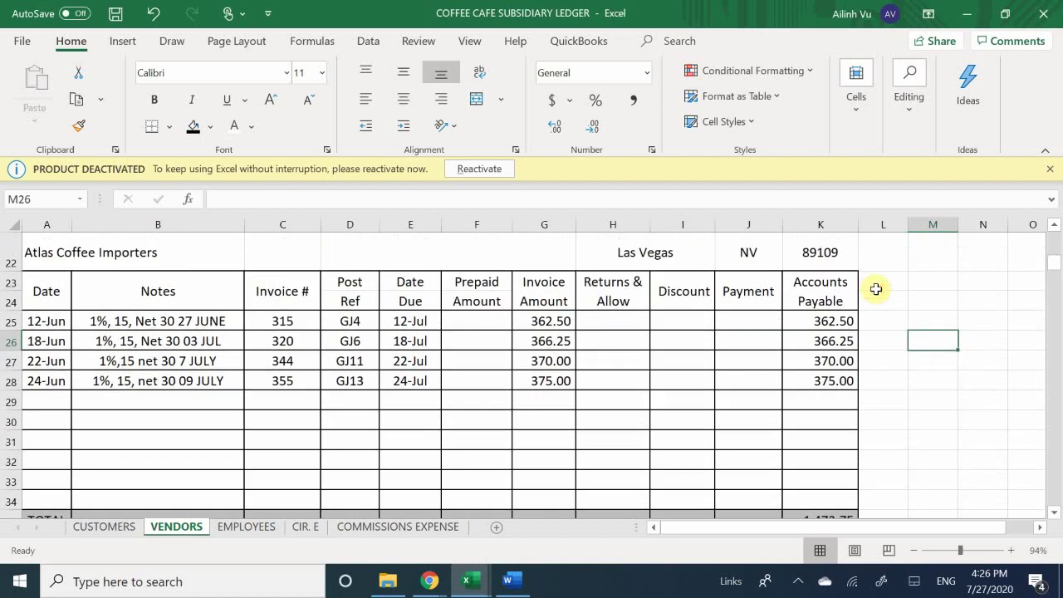
pyautogui.scroll(-1, 876, 288)
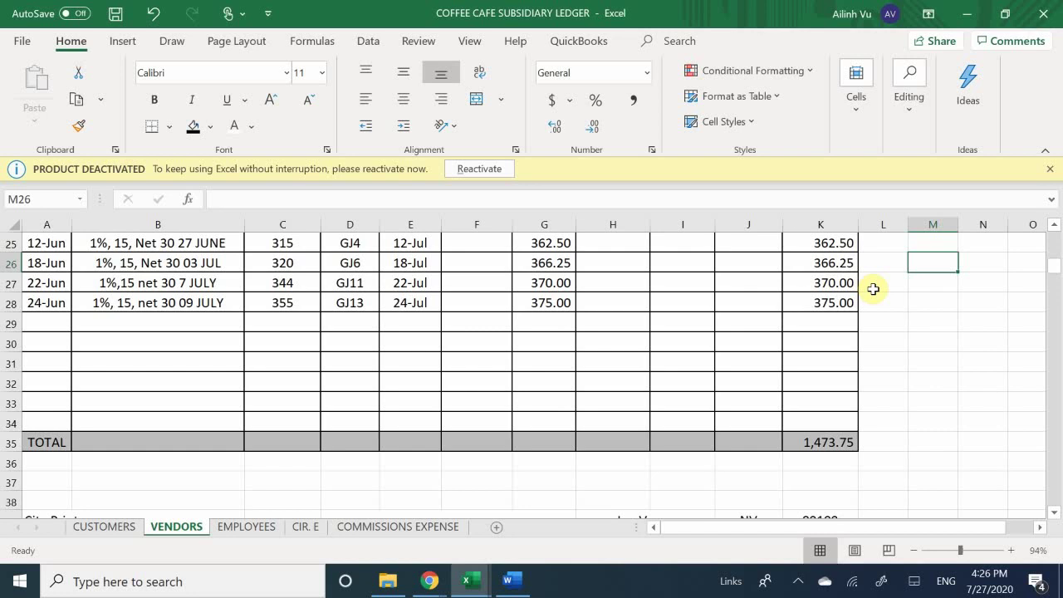
pyautogui.scroll(2, 874, 289)
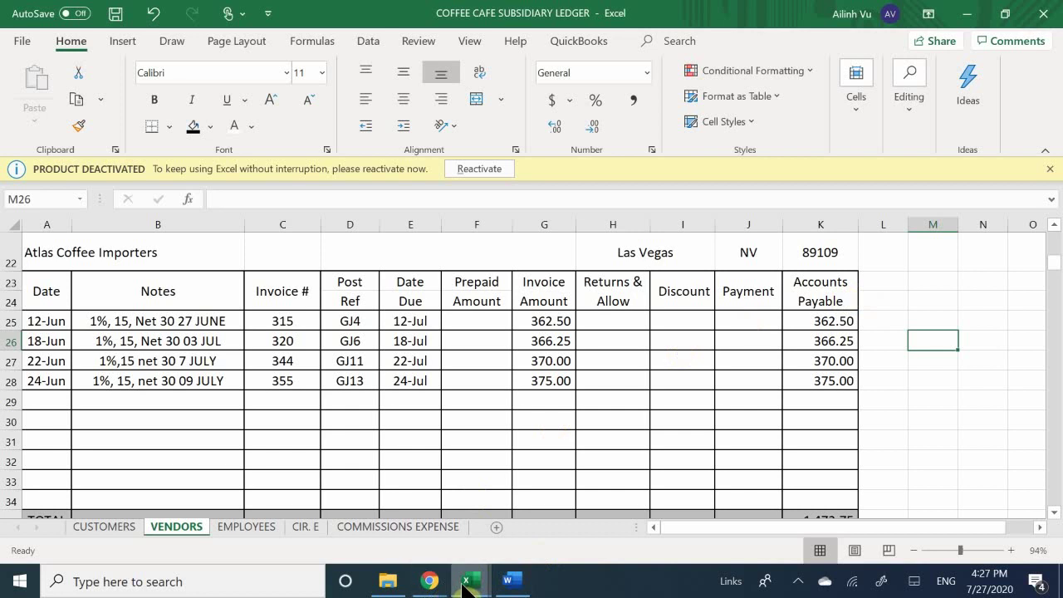
# Switch to the COFFEE CAFE INVENTORY workbook and enter the date 6/24 in A20 of the REG COFFEE sheet
pyautogui.moveTo(472, 582)
pyautogui.click(585, 501)
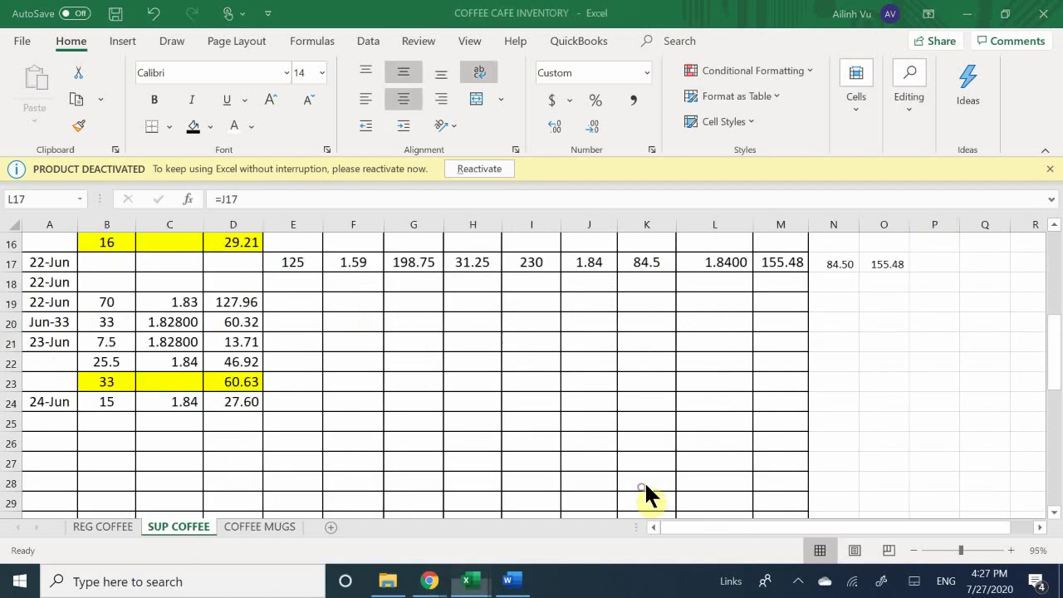
pyautogui.click(100, 524)
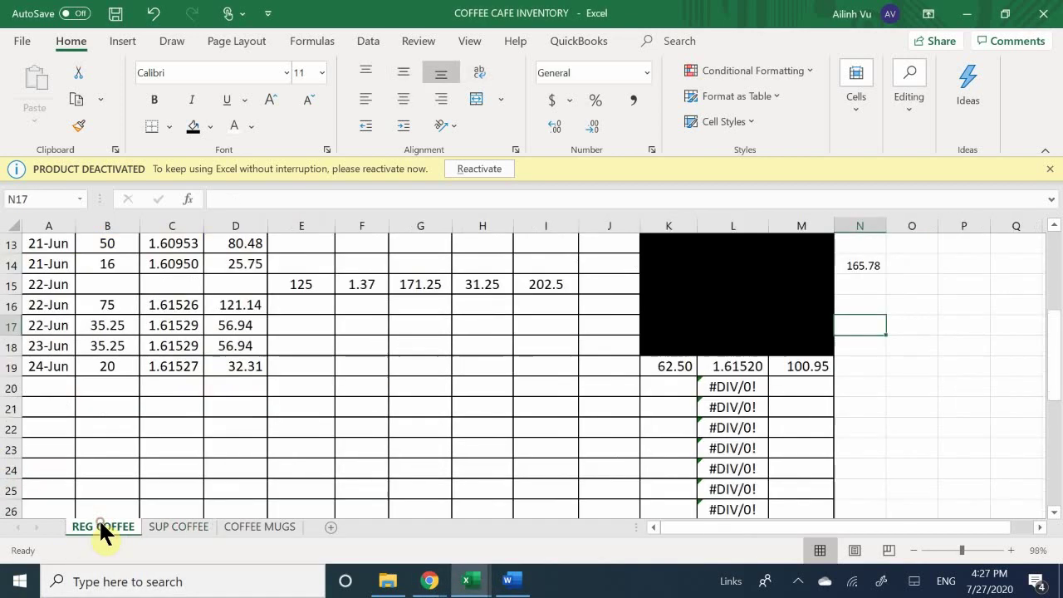
pyautogui.click(47, 388)
pyautogui.write('6/24')
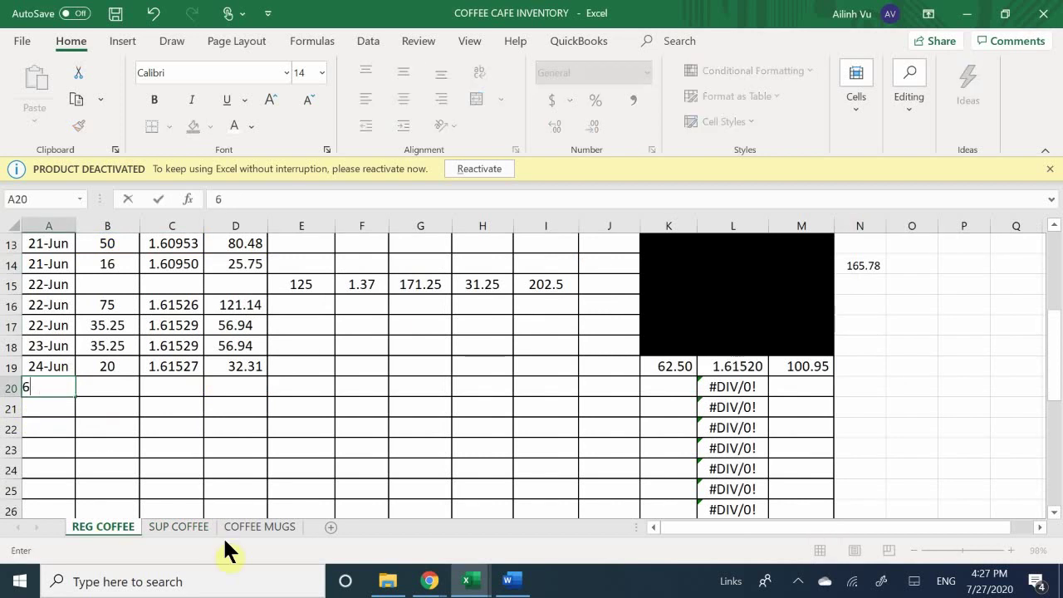
pyautogui.press('Return')
# Enter 125 as the purchased quantity for 24-Jun in E20 of the REG COFFEE sheet
pyautogui.press('Tab')
pyautogui.press('Up')
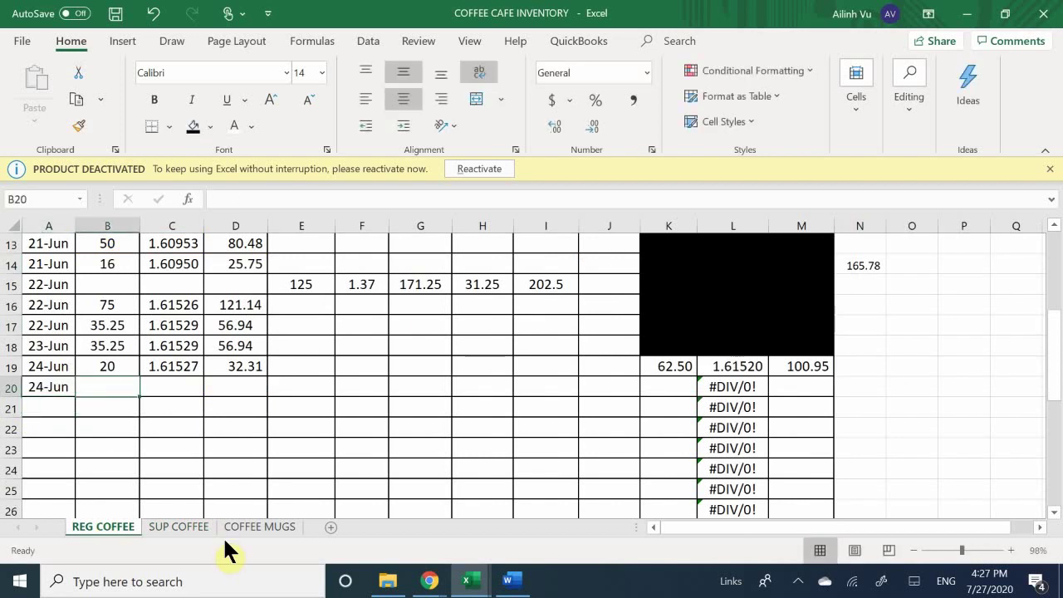
pyautogui.press('Right')
pyautogui.press('Right')
pyautogui.press('Right')
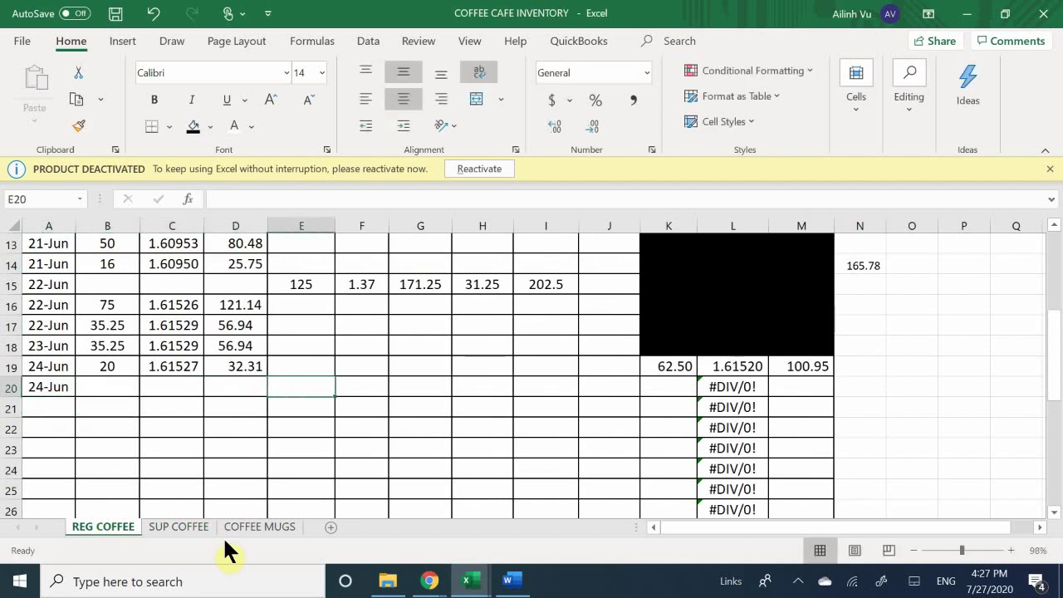
pyautogui.write('125')
pyautogui.press('Return')
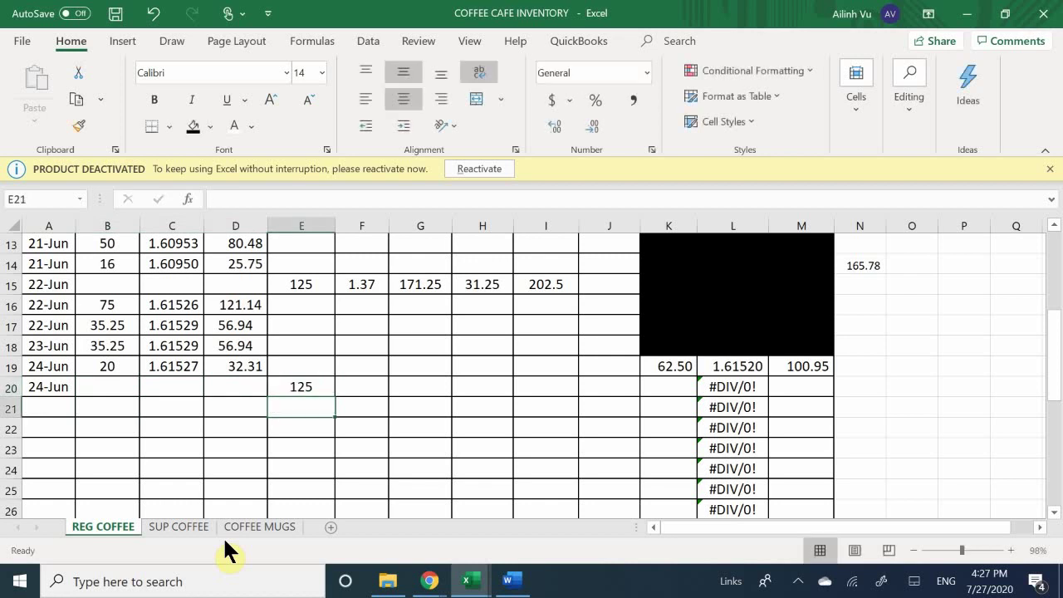
# Enter 173.25 as the purchase cost for 24-Jun in G20 with the formula =173.25
pyautogui.press('Right')
pyautogui.press('Up')
pyautogui.press('Right')
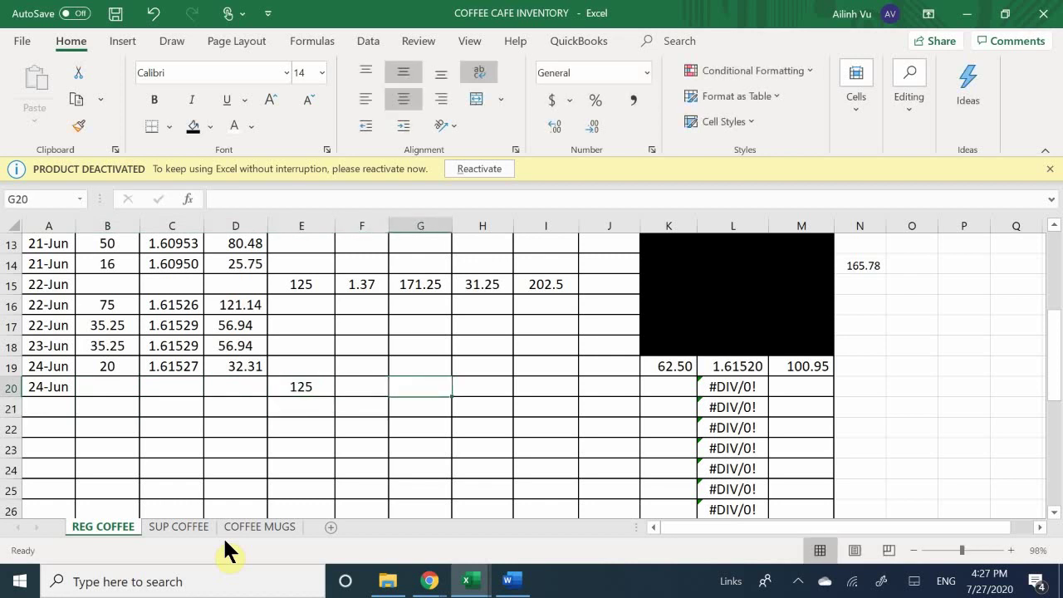
pyautogui.write('=')
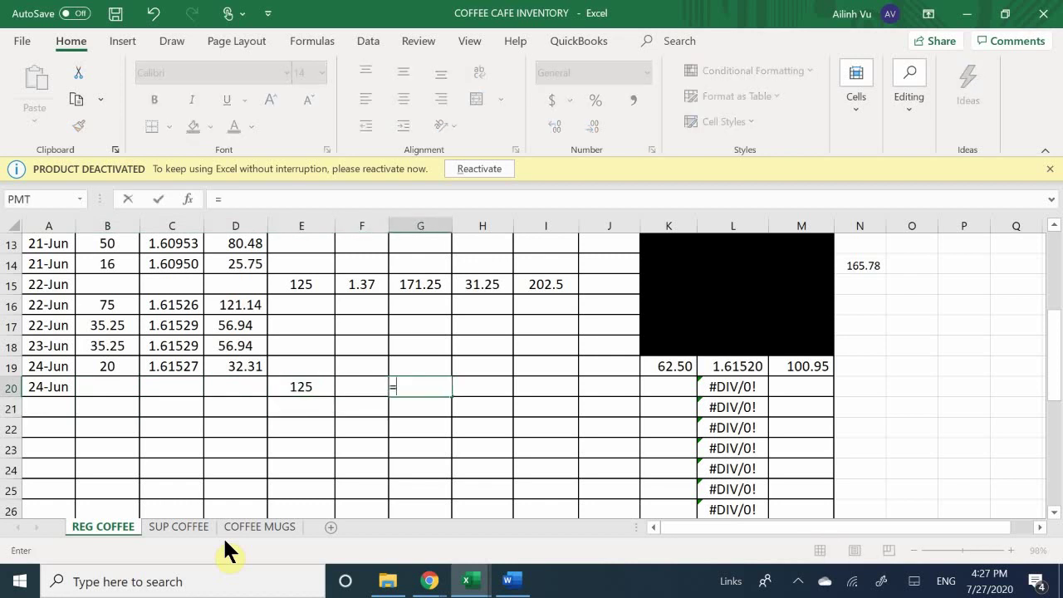
pyautogui.write('173.25')
pyautogui.press('Return')
# Calculate the unit cost of the 24-Jun purchase in F20 with the formula =G20/E20
pyautogui.press('Up')
pyautogui.press('Left')
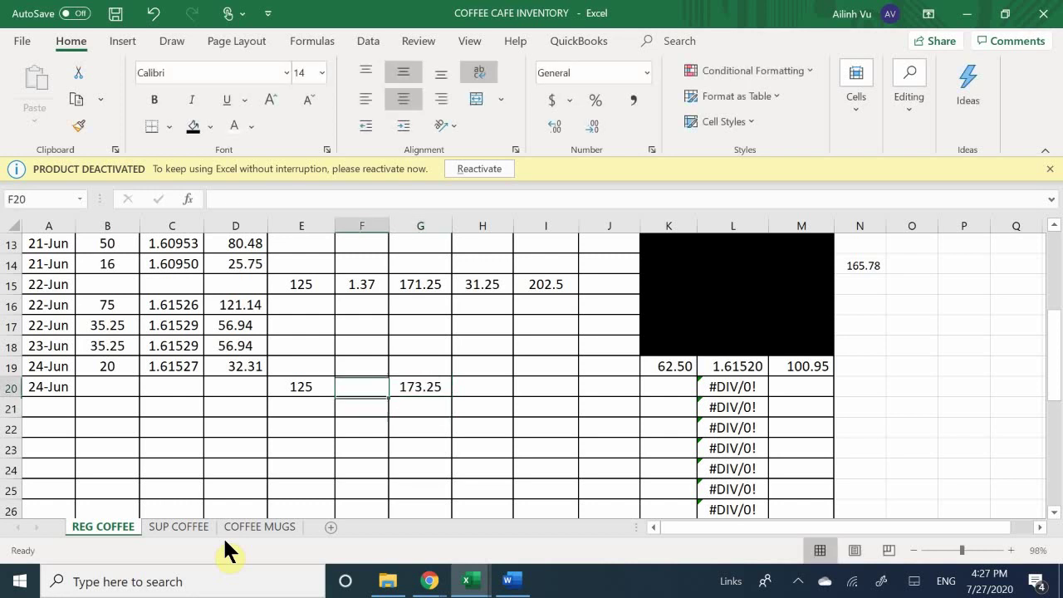
pyautogui.write('=')
pyautogui.press('Right')
pyautogui.write('*')
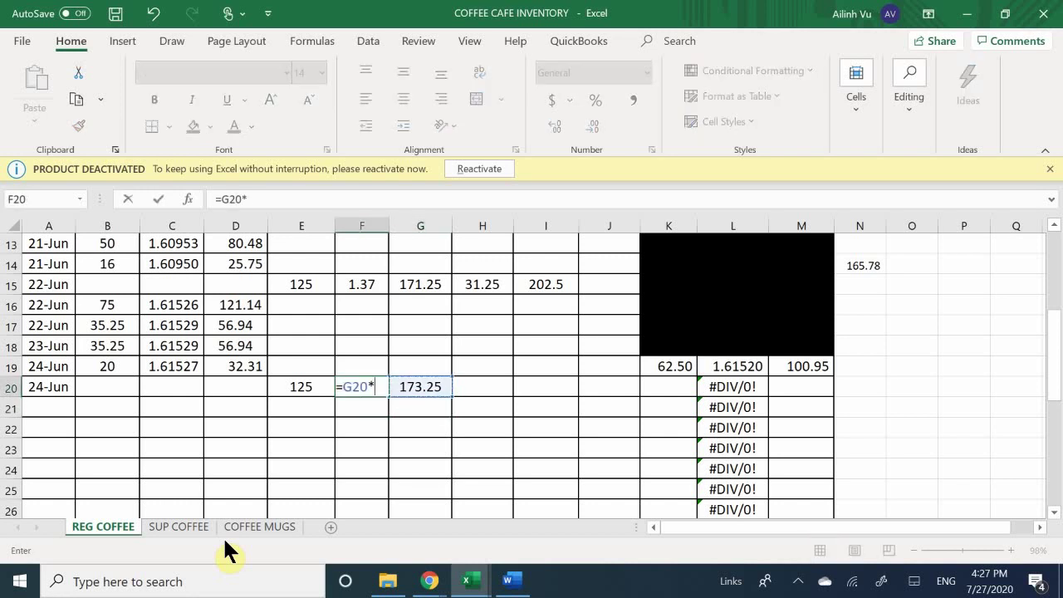
pyautogui.press('BackSpace')
pyautogui.write('/')
pyautogui.press('Left')
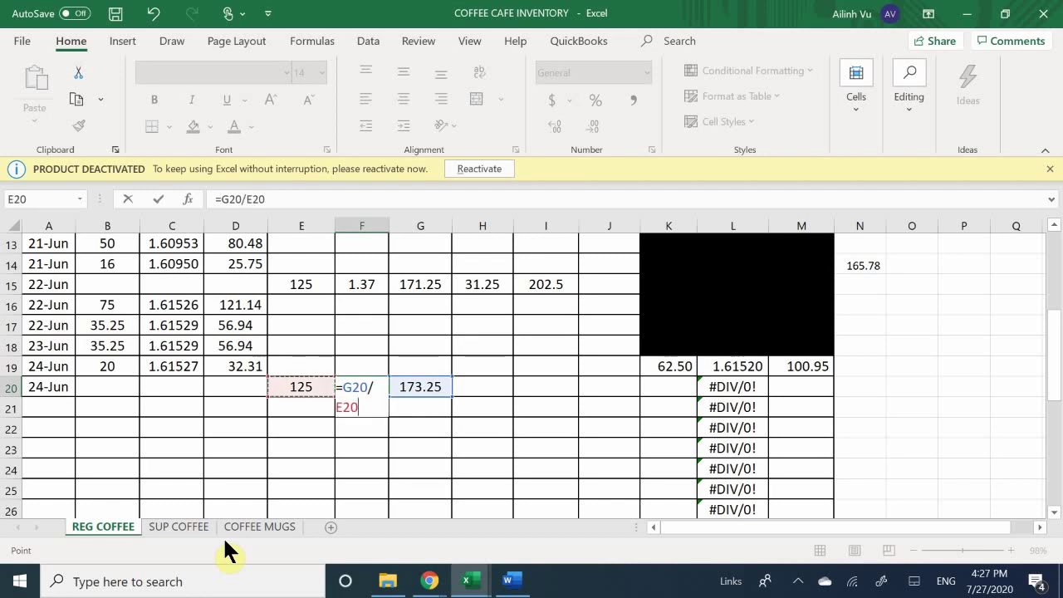
pyautogui.press('Return')
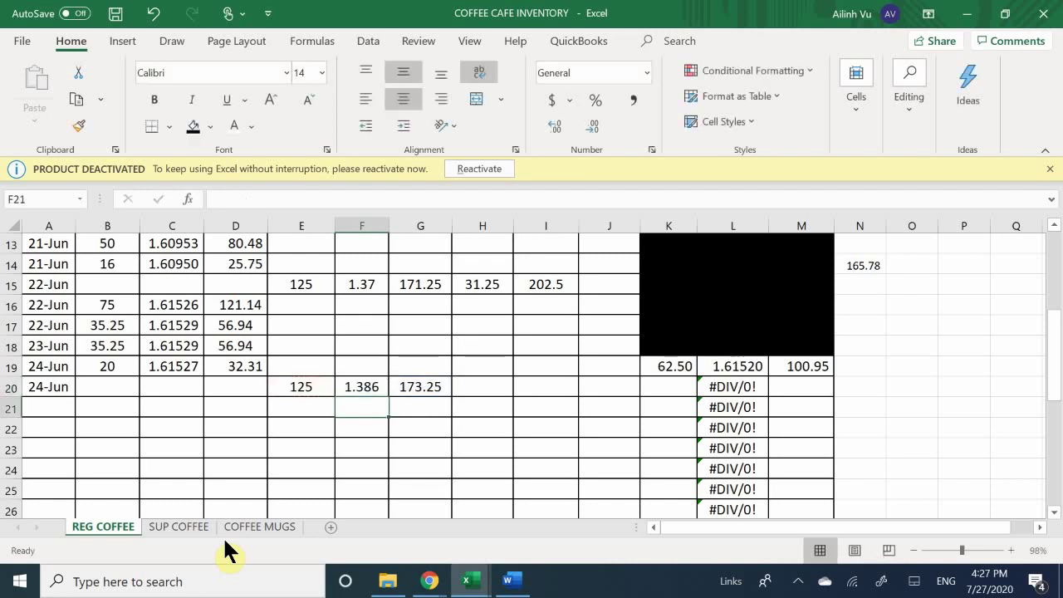
pyautogui.press('Up')
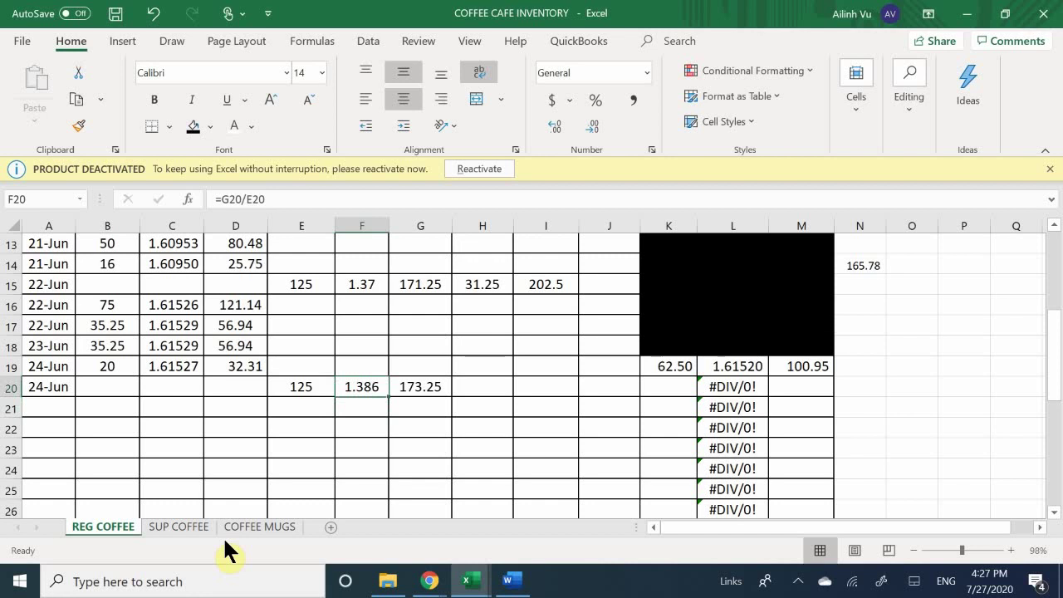
# Set the 24-Jun purchase's unit cost in F20 to 1.39 as a plain value
pyautogui.write('=')
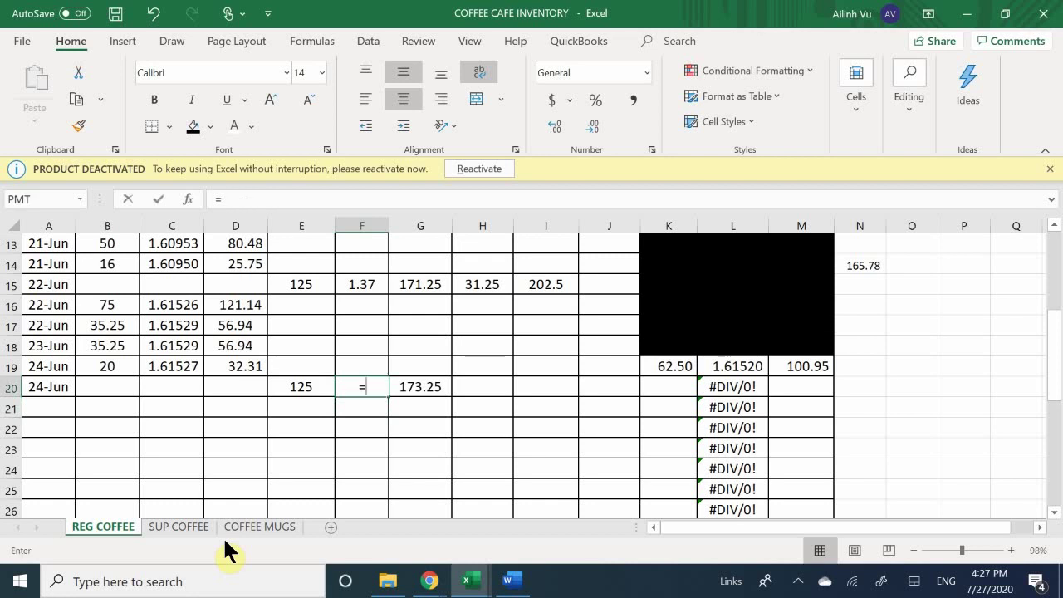
pyautogui.write('1')
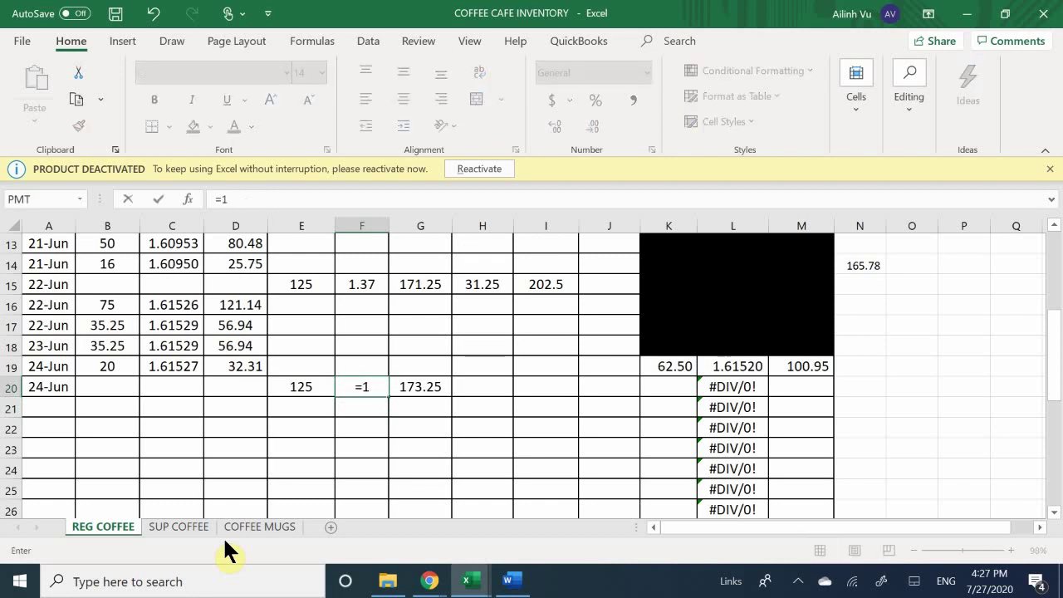
pyautogui.press('BackSpace')
pyautogui.press('BackSpace')
pyautogui.write('1.')
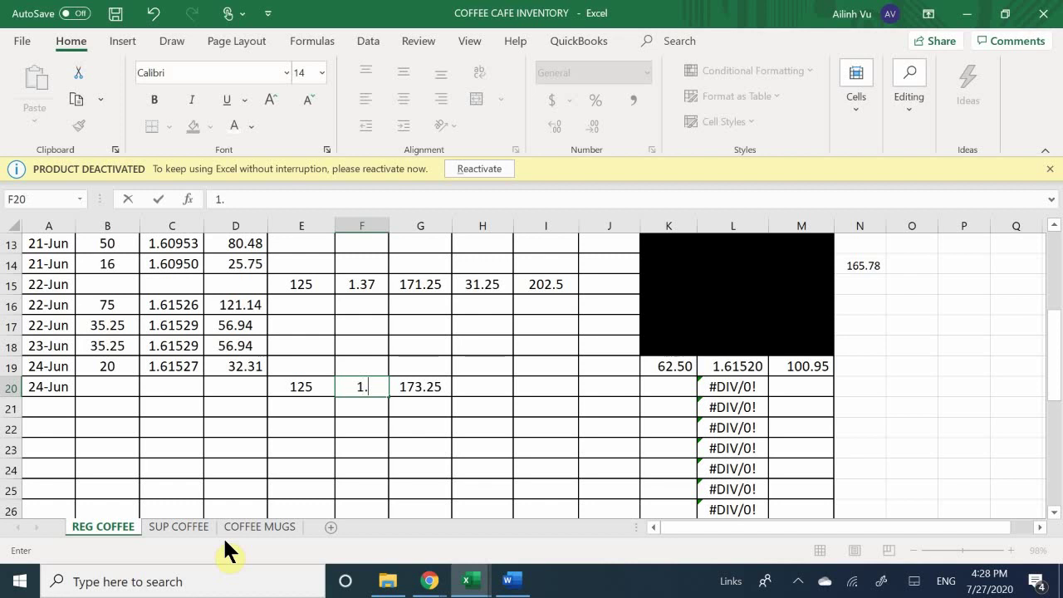
pyautogui.write('39')
pyautogui.press('Return')
# Calculate the 24-Jun purchase cost in G20 with the formula =F20*E20
pyautogui.press('Right')
pyautogui.press('Up')
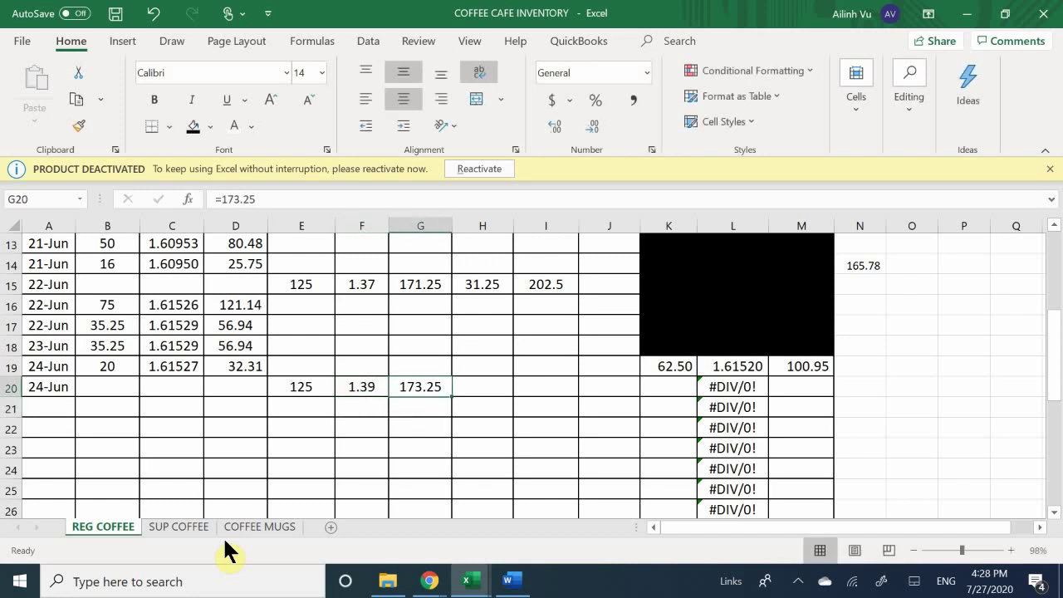
pyautogui.write('=')
pyautogui.press('Left')
pyautogui.write('*')
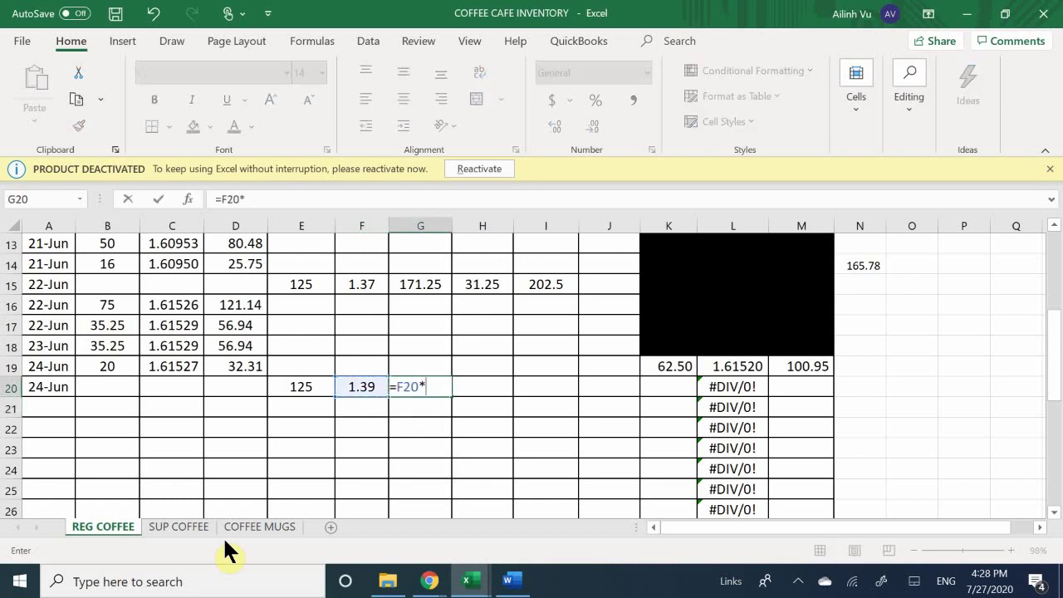
pyautogui.press('Left')
pyautogui.press('Left')
pyautogui.press('Return')
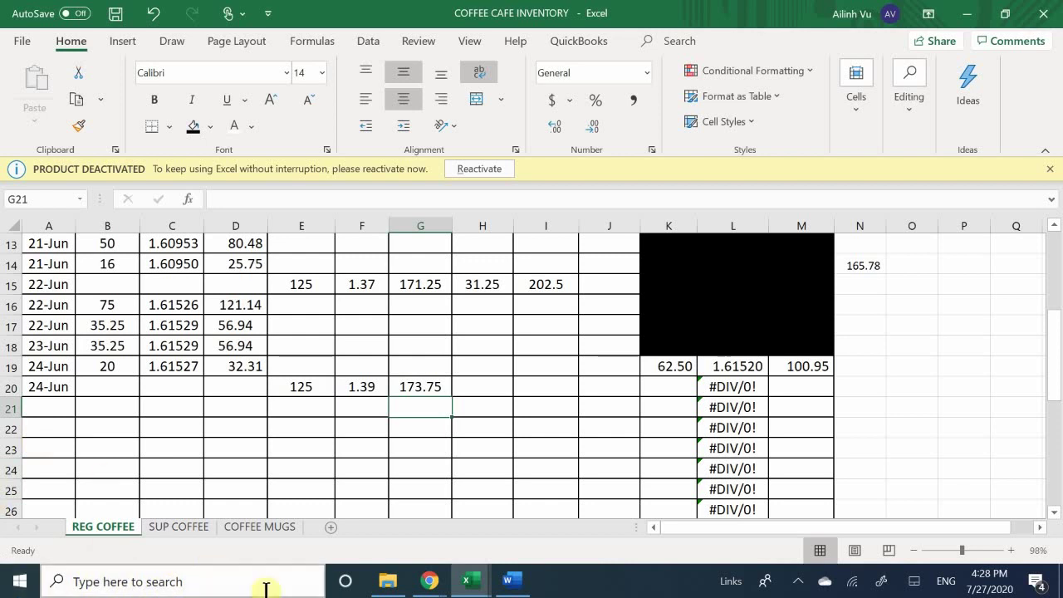
# Switch to the ledger workbook and set the 24-Jun Regular Coffee purchase debit in D223 of the ASSETS sheet to 173.75
pyautogui.moveTo(482, 582)
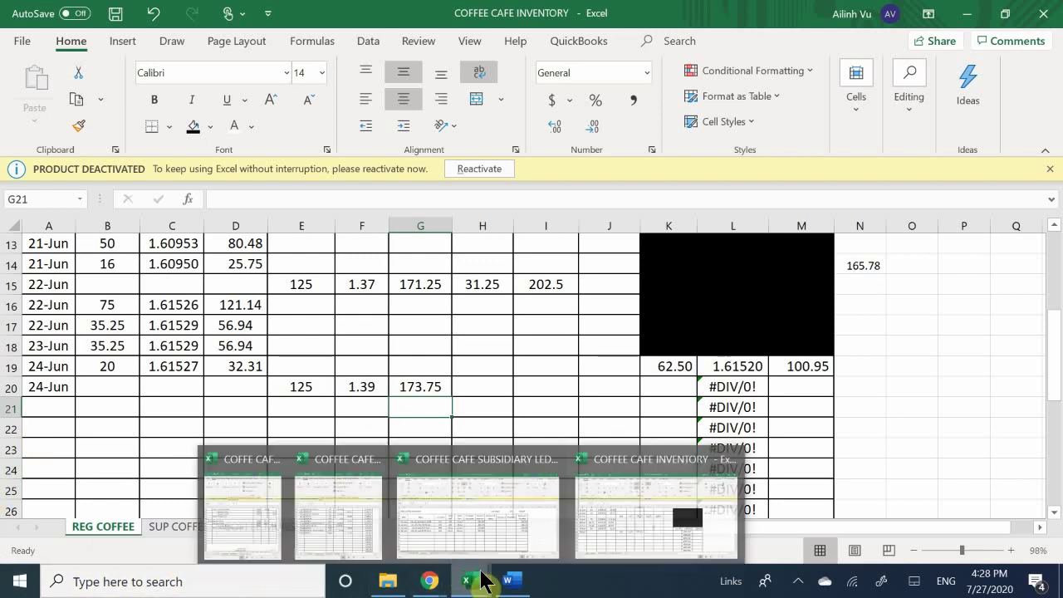
pyautogui.click(353, 510)
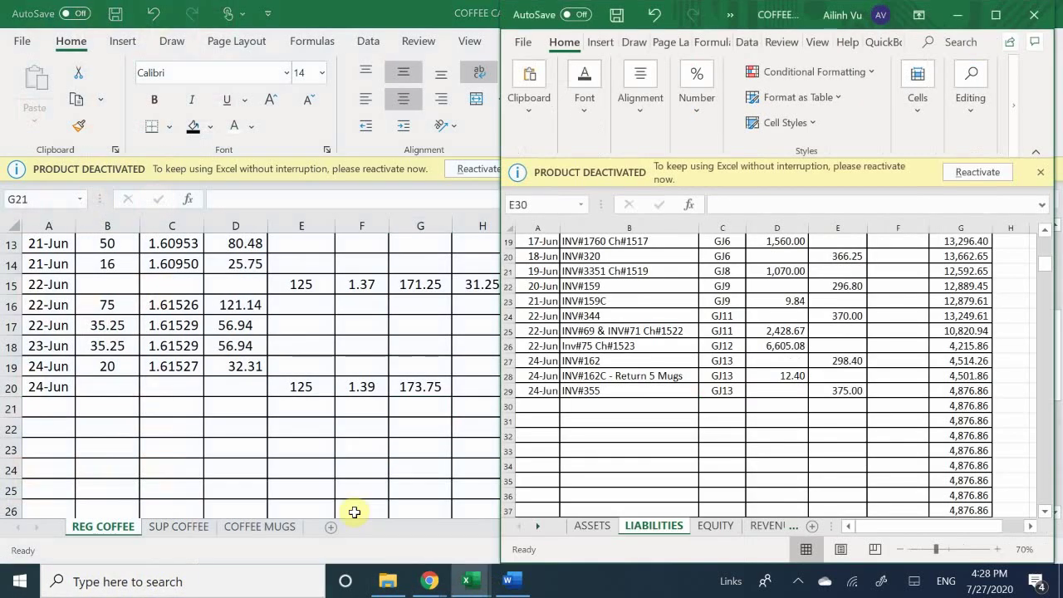
pyautogui.click(595, 527)
pyautogui.scroll(6, 692, 374)
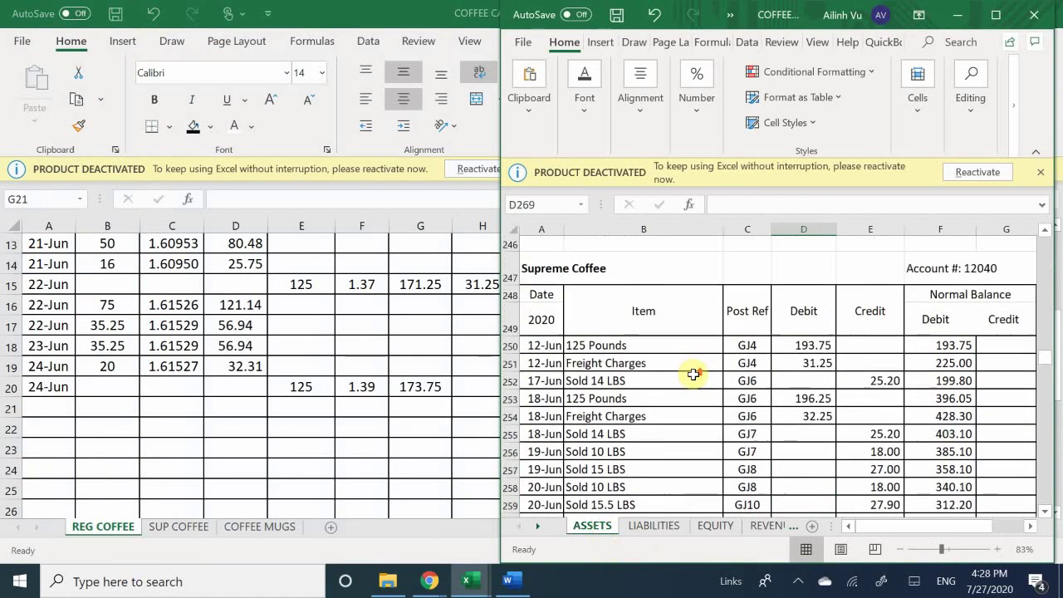
pyautogui.scroll(8, 694, 374)
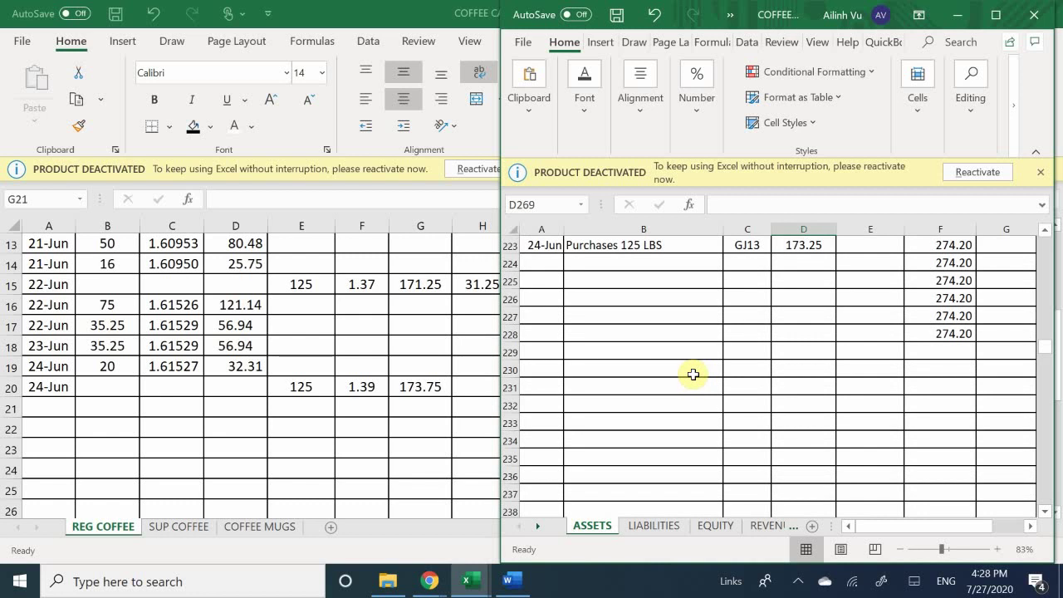
pyautogui.scroll(1, 694, 374)
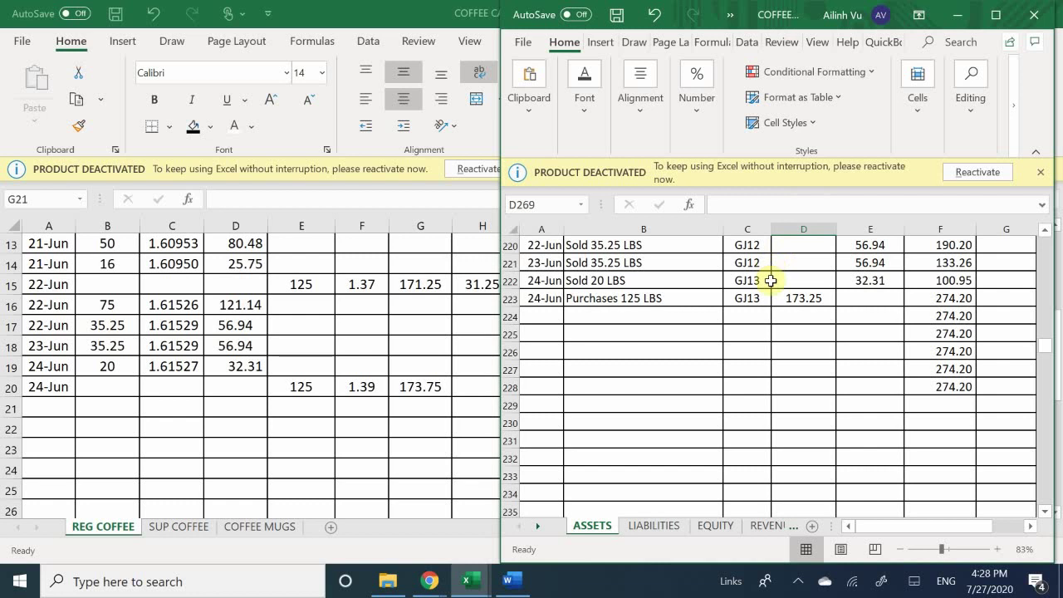
pyautogui.click(800, 301)
pyautogui.write('173.75')
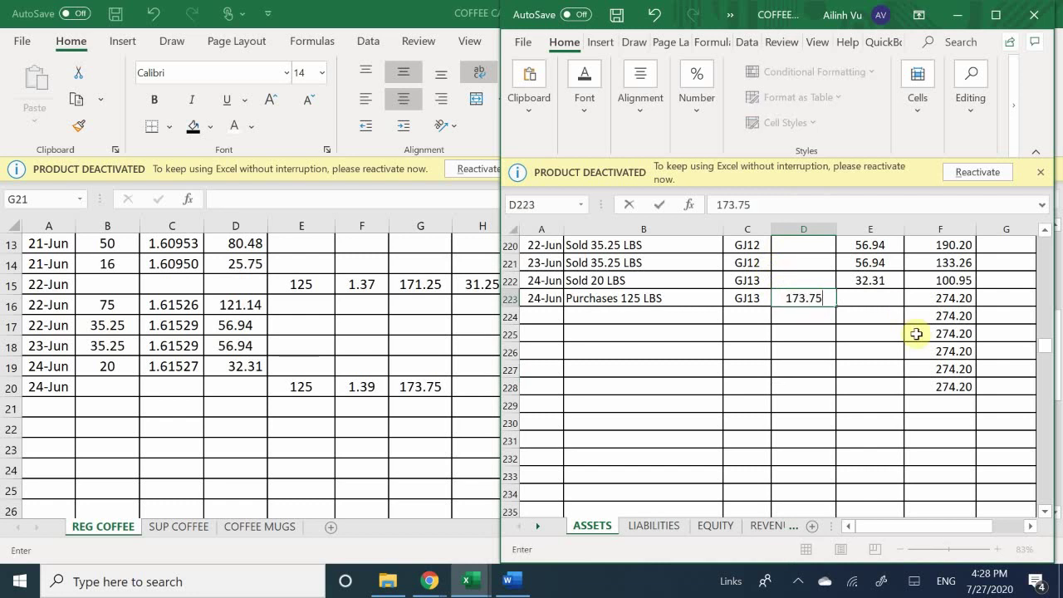
pyautogui.press('Return')
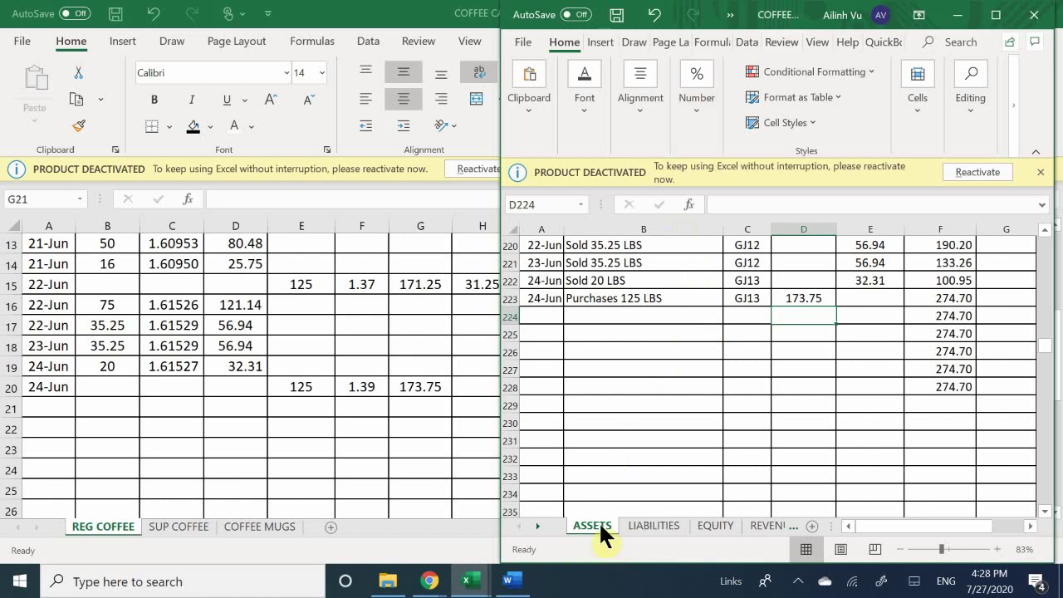
# Check the Supreme Coffee ledger's 24-Jun purchase, then return to the COFFEE CAFE INVENTORY workbook and enter 6/24 in A25 of the SUP COFFEE sheet
pyautogui.scroll(-1, 675, 393)
pyautogui.scroll(-9, 676, 393)
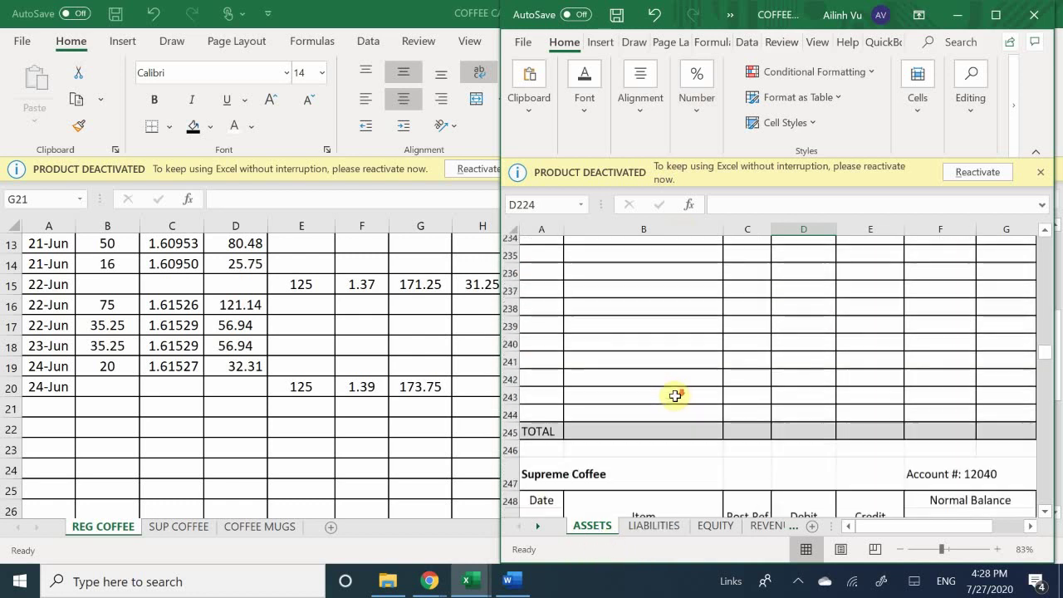
pyautogui.scroll(-4, 674, 399)
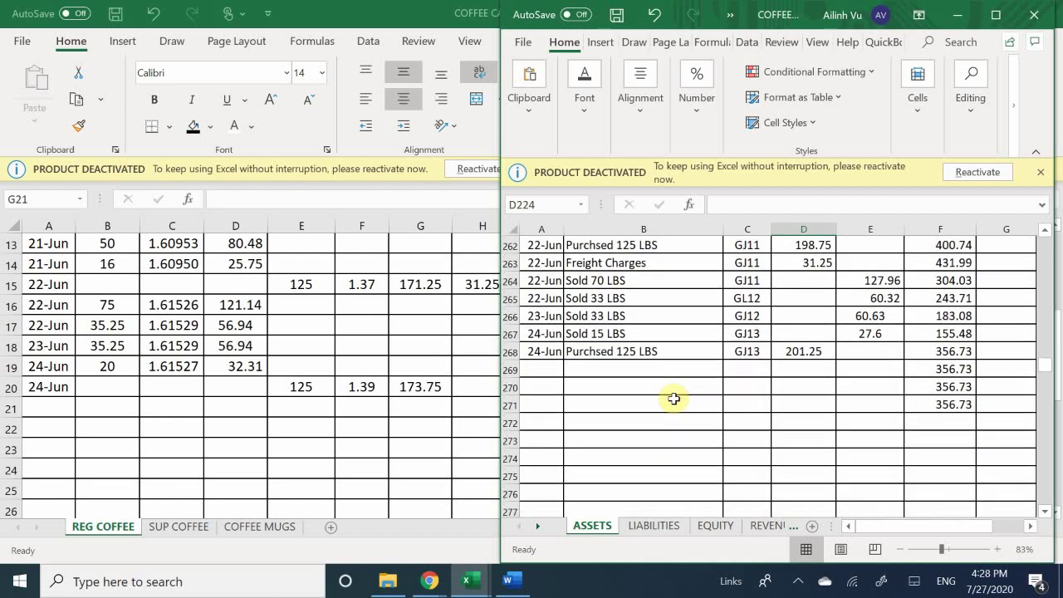
pyautogui.scroll(-1, 674, 399)
pyautogui.scroll(2, 674, 398)
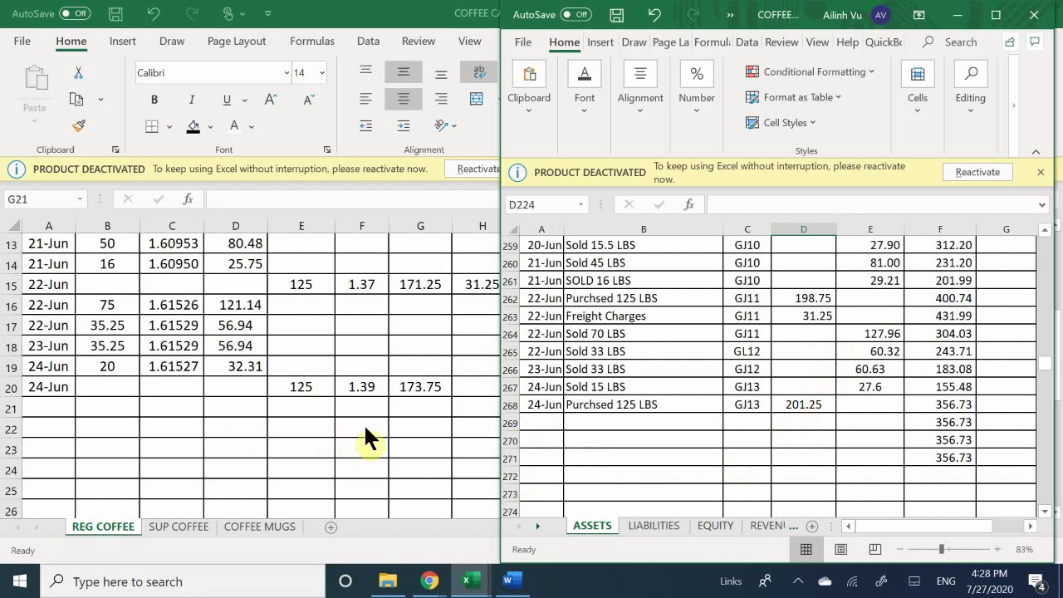
pyautogui.hotkey('alt', 'Tab')
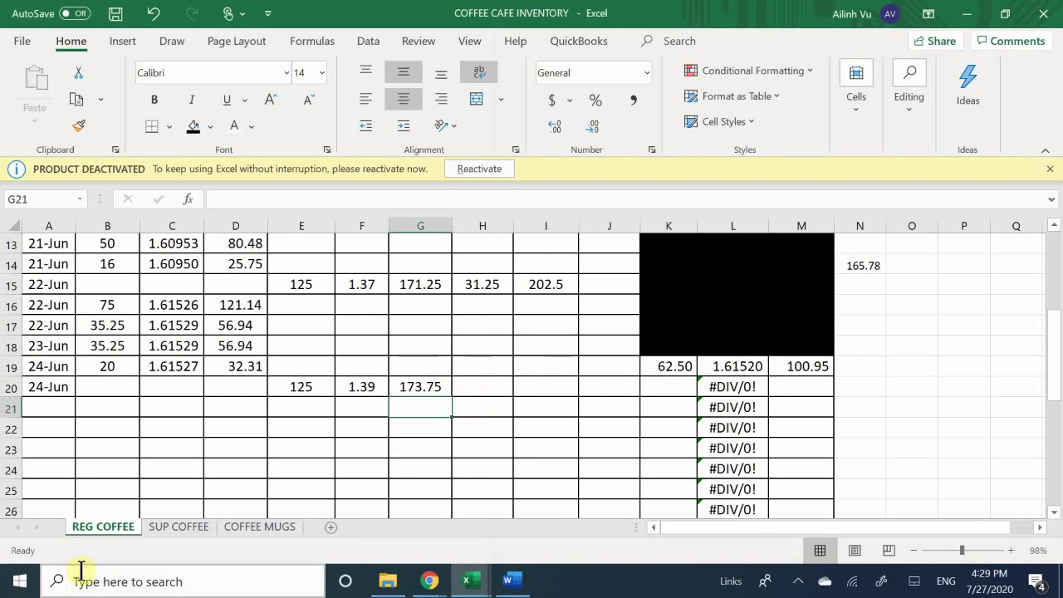
pyautogui.click(177, 527)
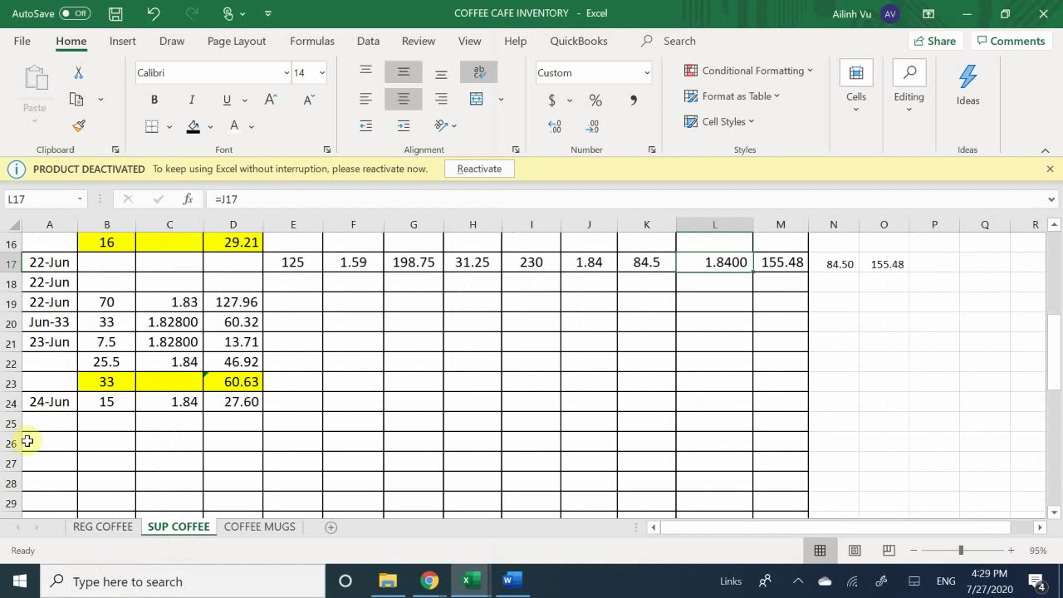
pyautogui.click(50, 427)
pyautogui.write('6')
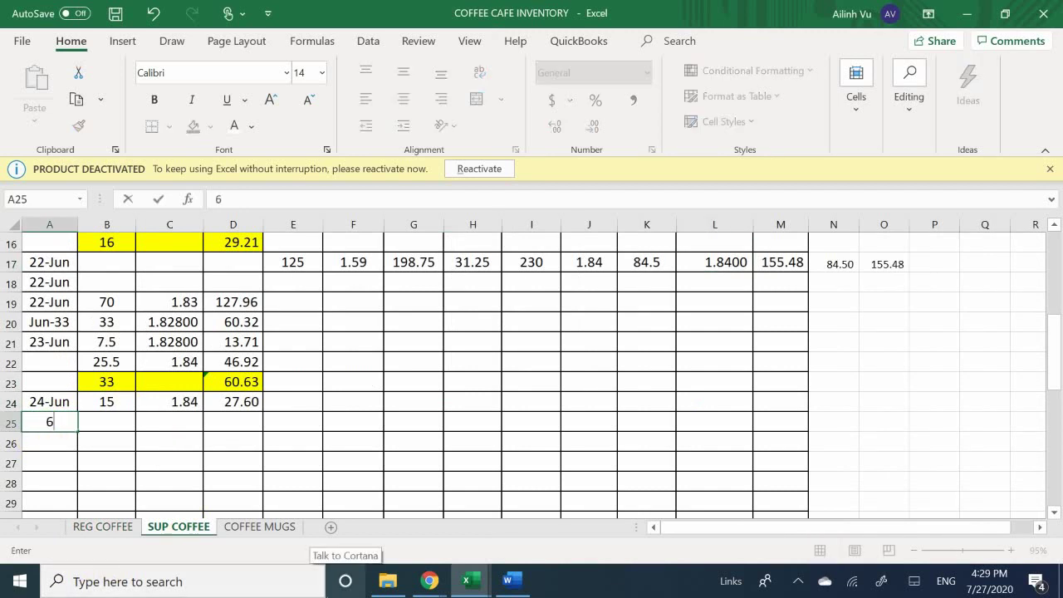
pyautogui.write('/24')
pyautogui.press('Return')
# Enter 125 as the purchased quantity for 24-Jun in E25 of the SUP COFFEE sheet
pyautogui.click(107, 422)
pyautogui.press('Right')
pyautogui.press('Right')
pyautogui.press('Right')
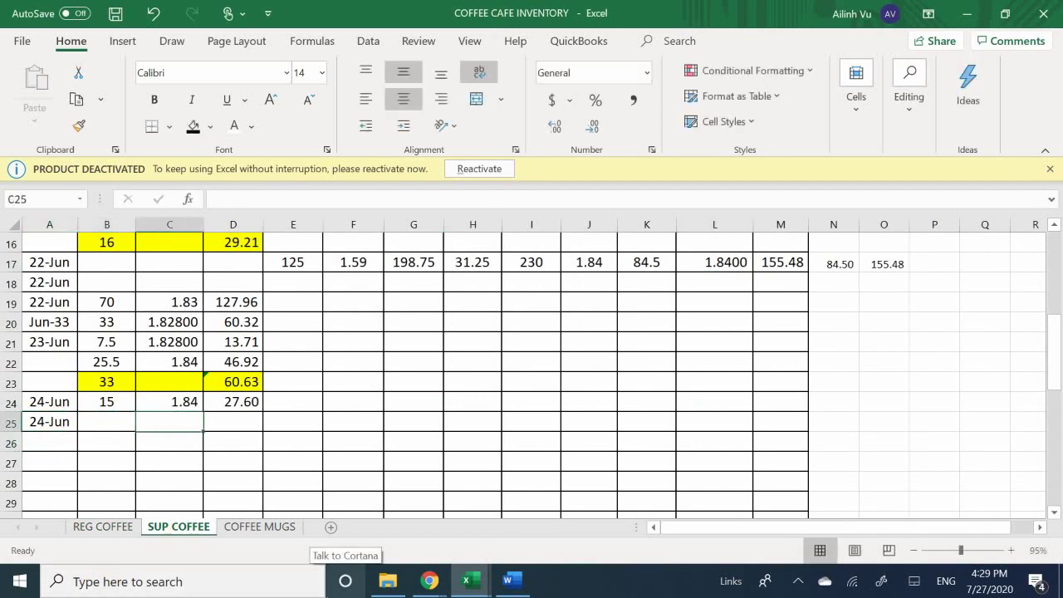
pyautogui.write('125')
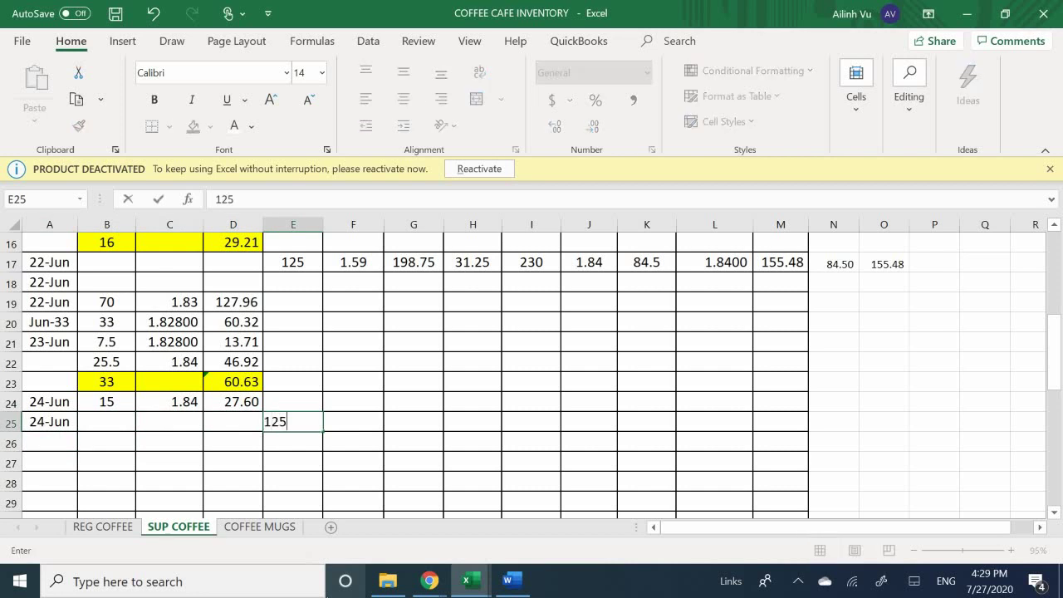
pyautogui.press('Return')
# Enter 201.25 as the 24-Jun purchase cost in G25
pyautogui.press('Up')
pyautogui.press('Right')
pyautogui.press('Right')
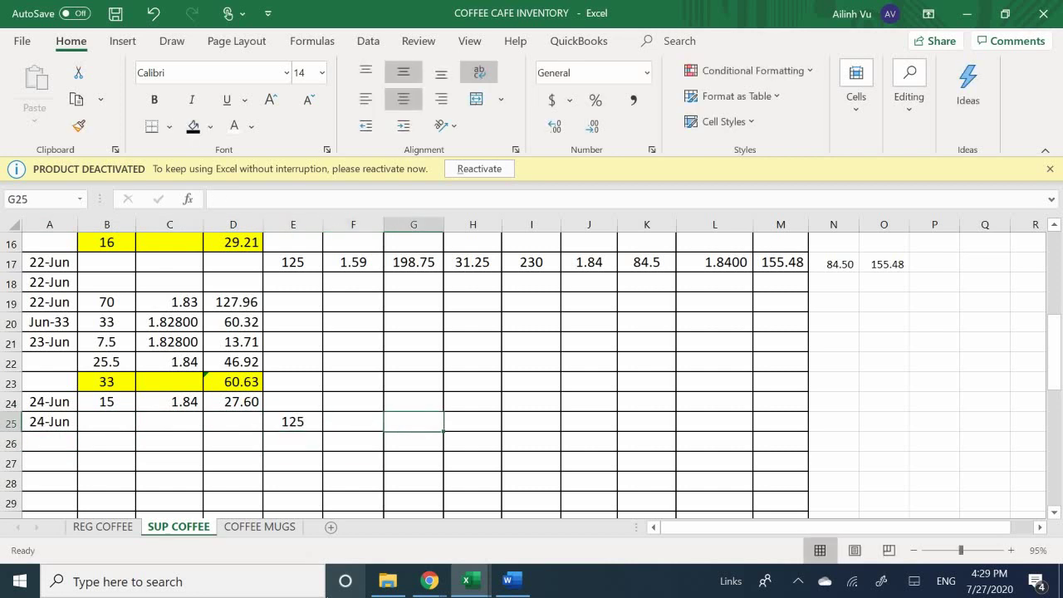
pyautogui.write('=')
pyautogui.press('BackSpace')
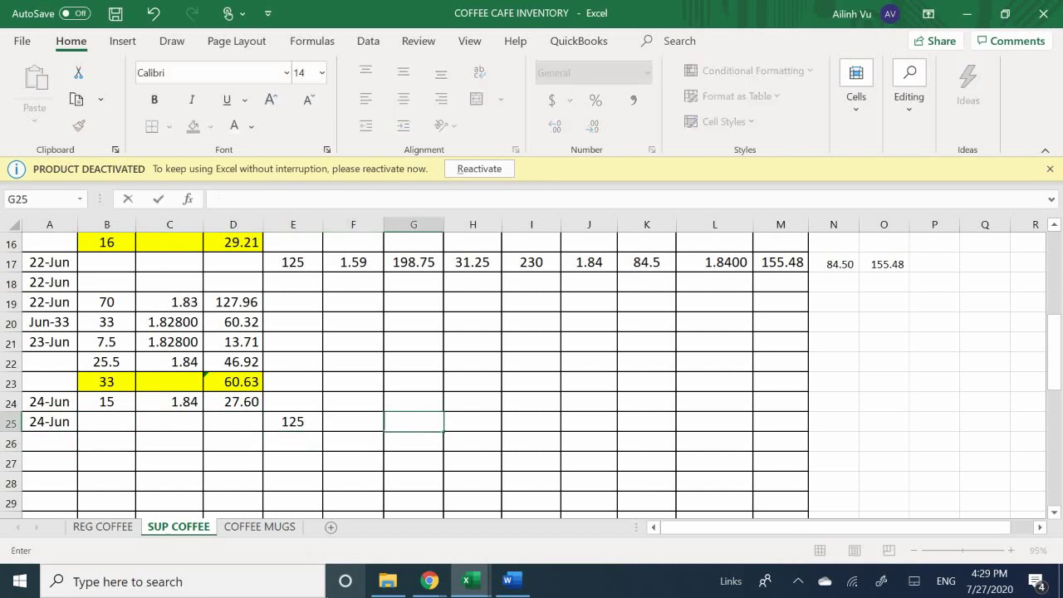
pyautogui.write('201.25')
pyautogui.press('Return')
# Calculate the unit cost of the 24-Jun Supreme Coffee purchase in F25 with the formula =G25/E25
pyautogui.press('Left')
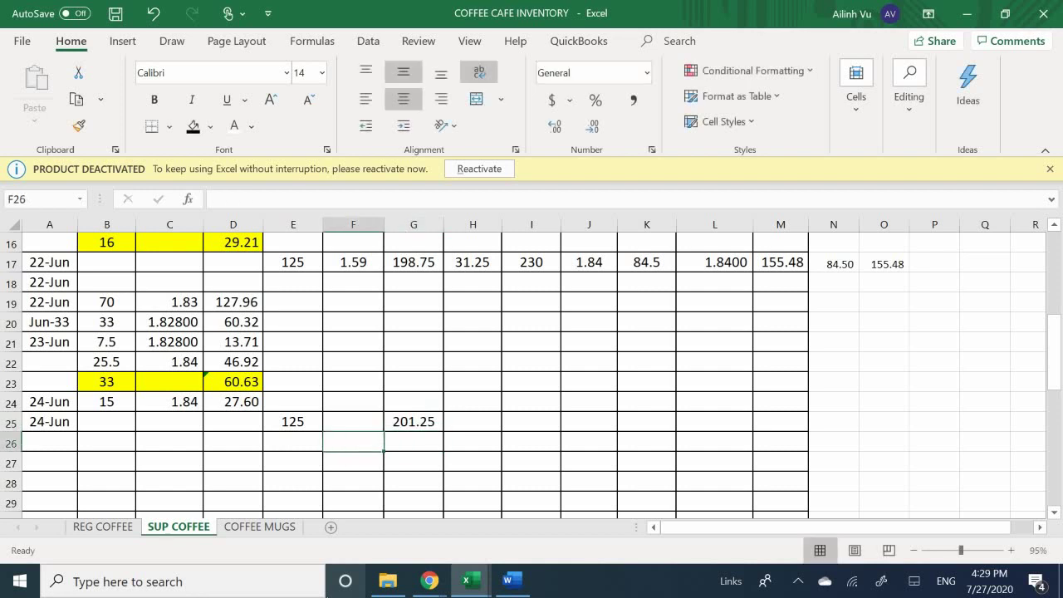
pyautogui.press('Up')
pyautogui.write('=')
pyautogui.press('Right')
pyautogui.write('/')
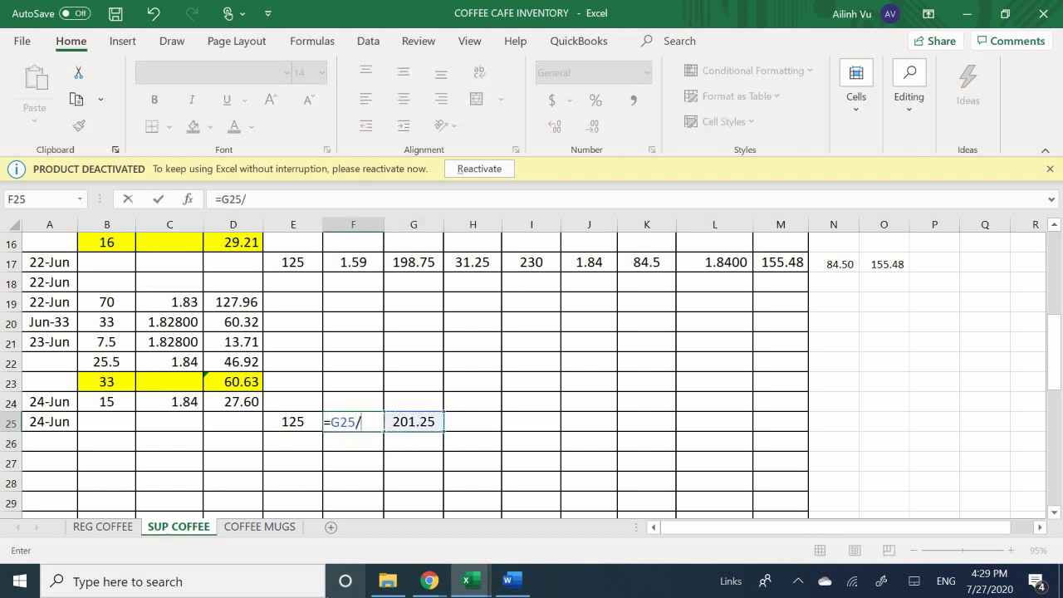
pyautogui.press('Left')
pyautogui.press('Return')
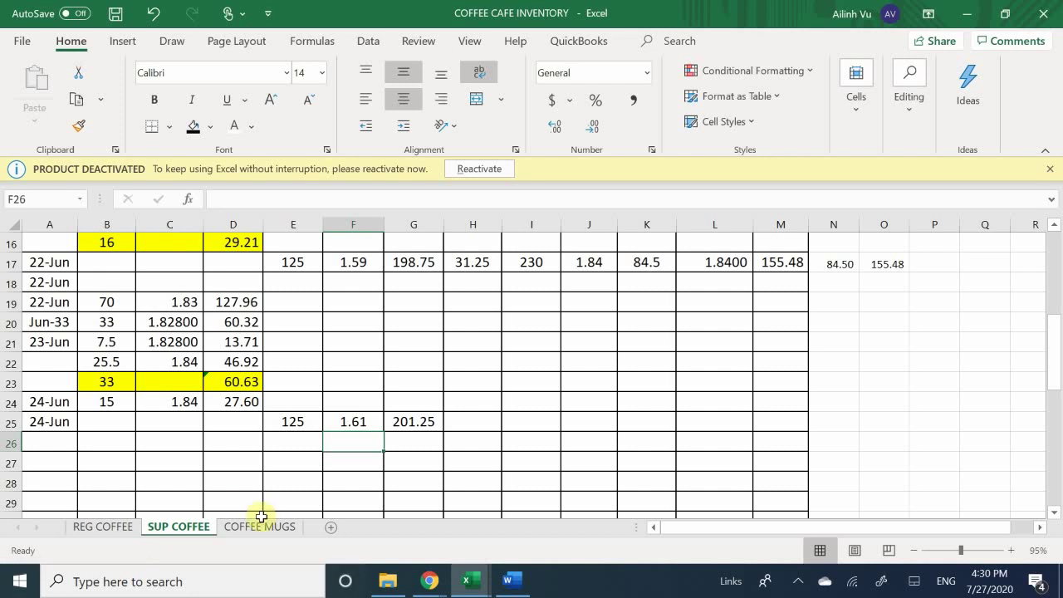
# Bring up the GENERAL JOURNAL sheet beside the Coffee Cafe scenario document in Word and enter the date 6/24 in A540
pyautogui.moveTo(468, 582)
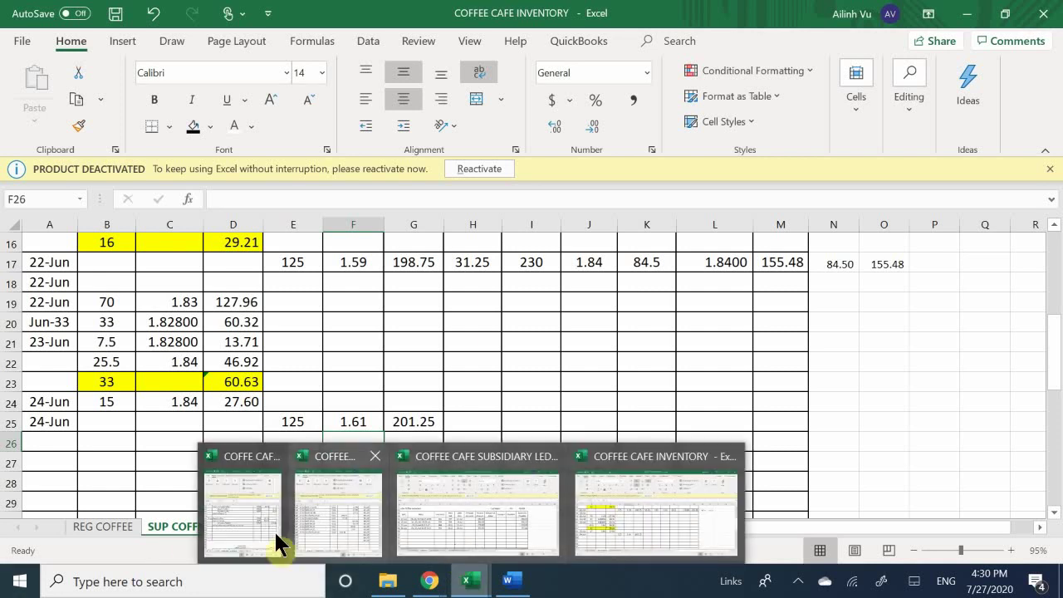
pyautogui.click(251, 533)
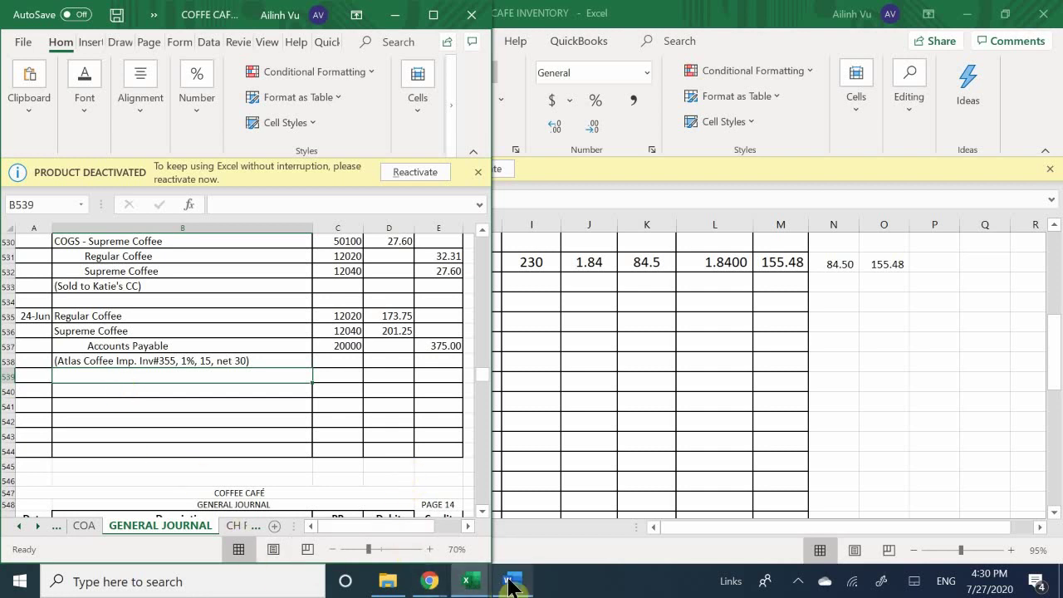
pyautogui.moveTo(513, 584)
pyautogui.click(547, 494)
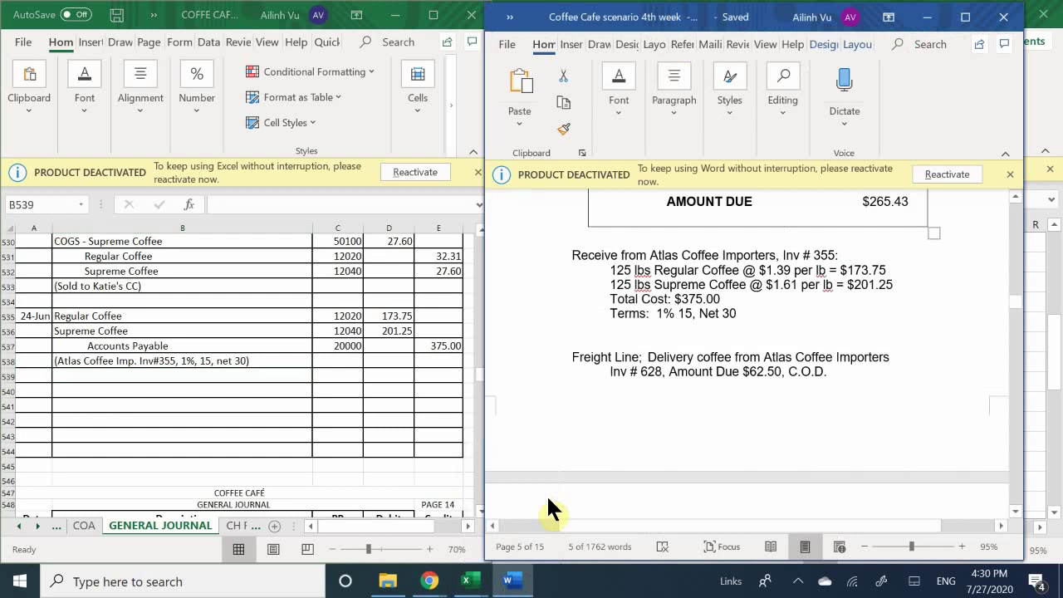
pyautogui.click(69, 388)
pyautogui.click(40, 389)
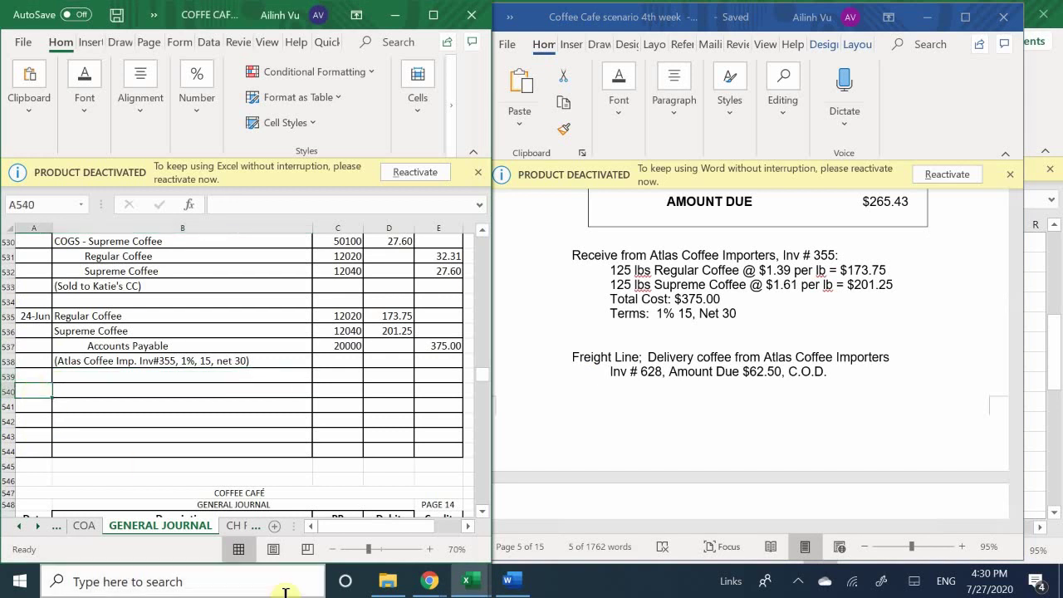
pyautogui.write('6')
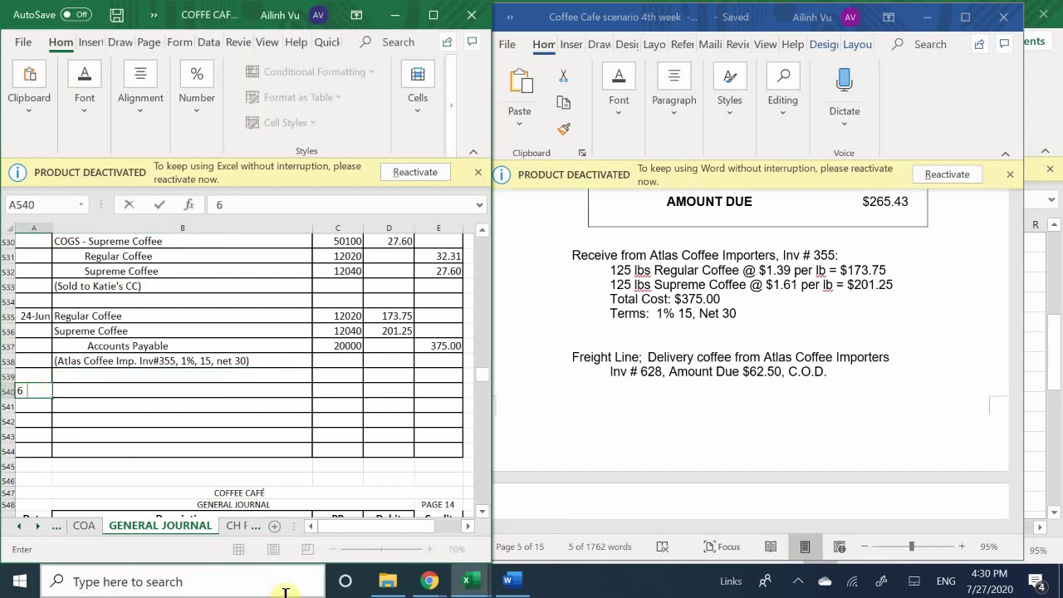
pyautogui.write('/24')
pyautogui.press('Return')
pyautogui.press('Tab')
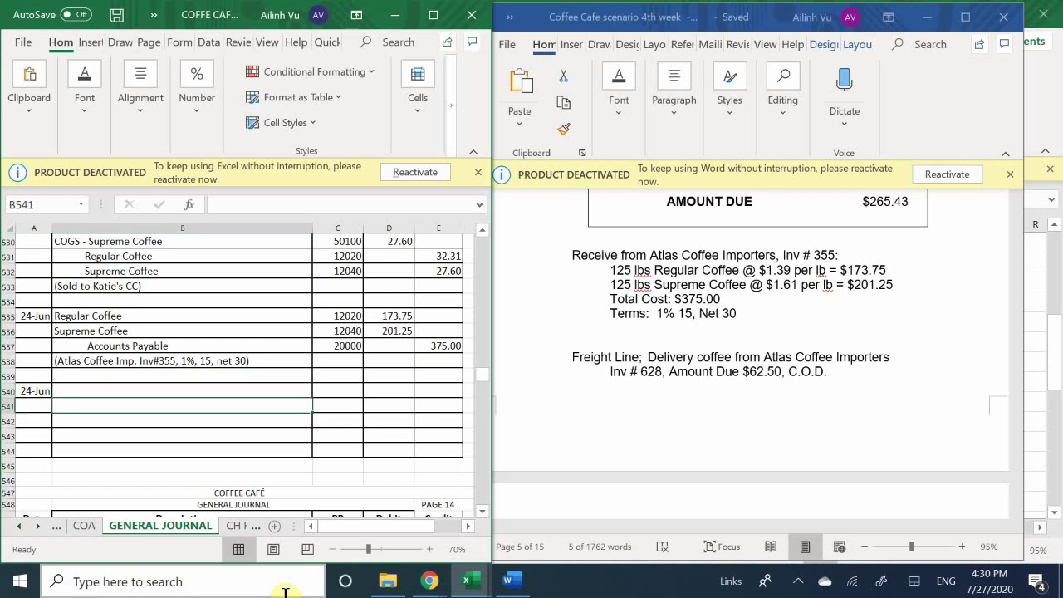
pyautogui.press('Down')
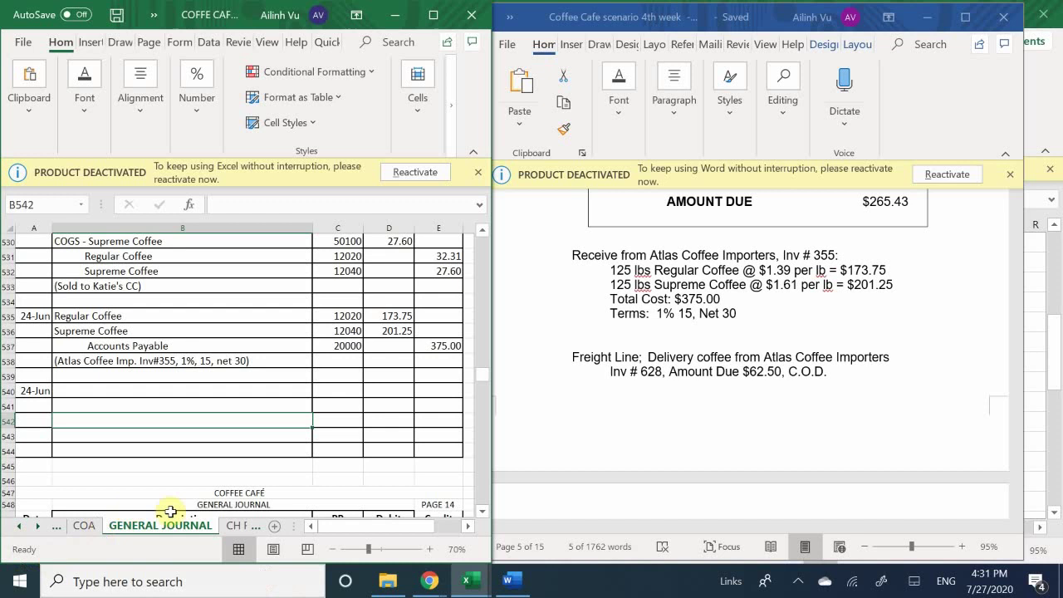
# Enter the date 6/24 for check 1524 in A27 of the CH REG sheet
pyautogui.click(231, 526)
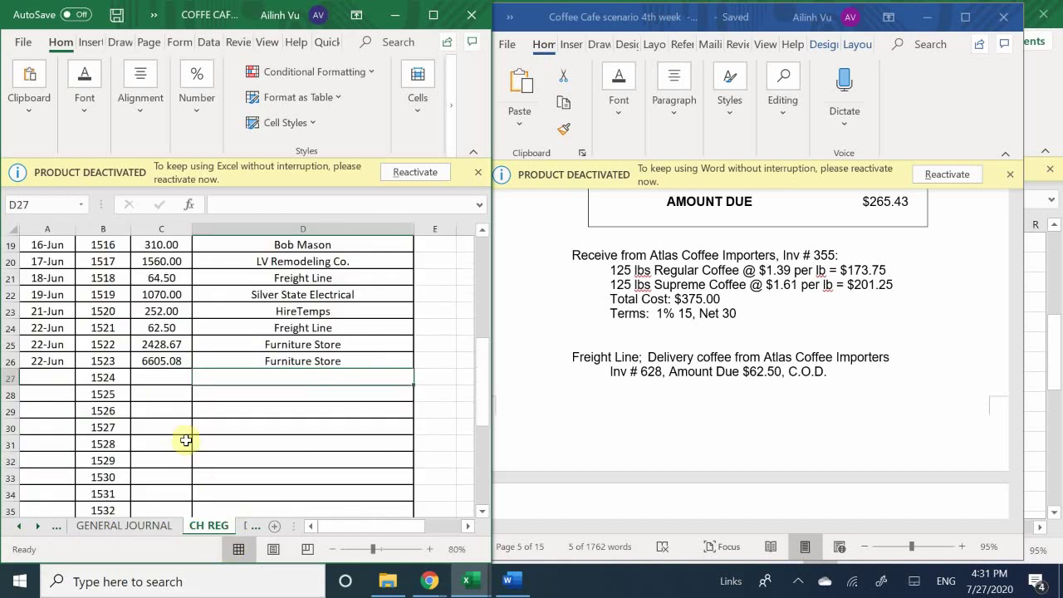
pyautogui.click(59, 378)
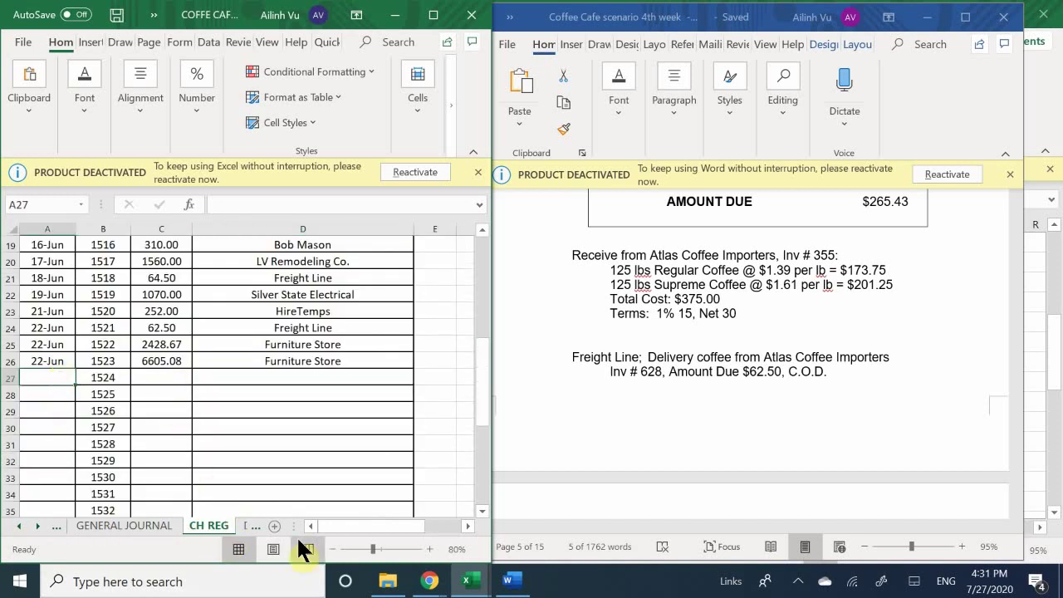
pyautogui.write('6/24')
pyautogui.press('Return')
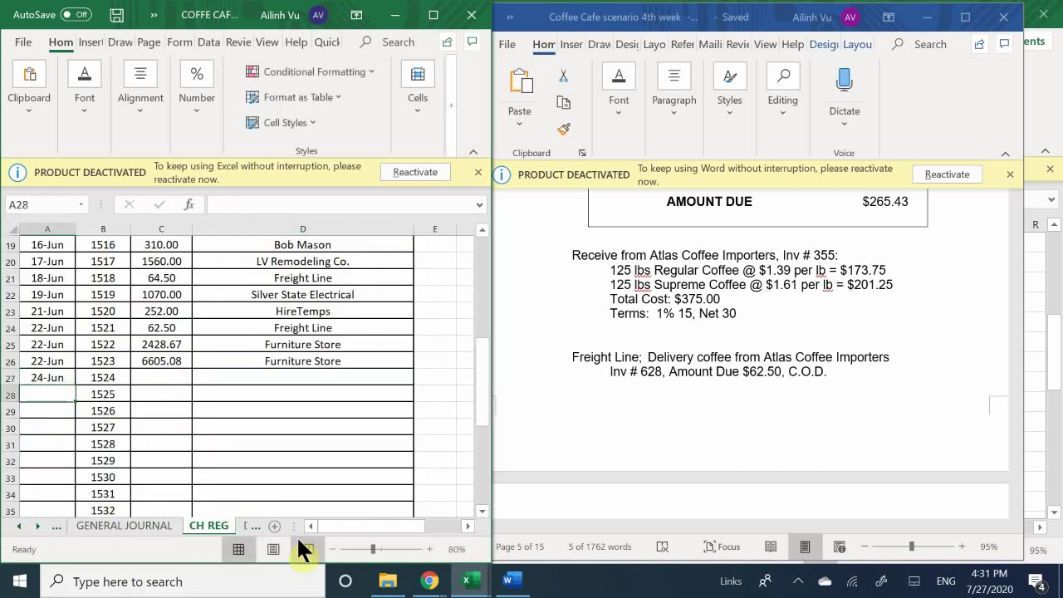
# Enter the amount 62.50 and the payee Freight Line for check 1524 in C27 and D27
pyautogui.press('Right')
pyautogui.press('Up')
pyautogui.press('Right')
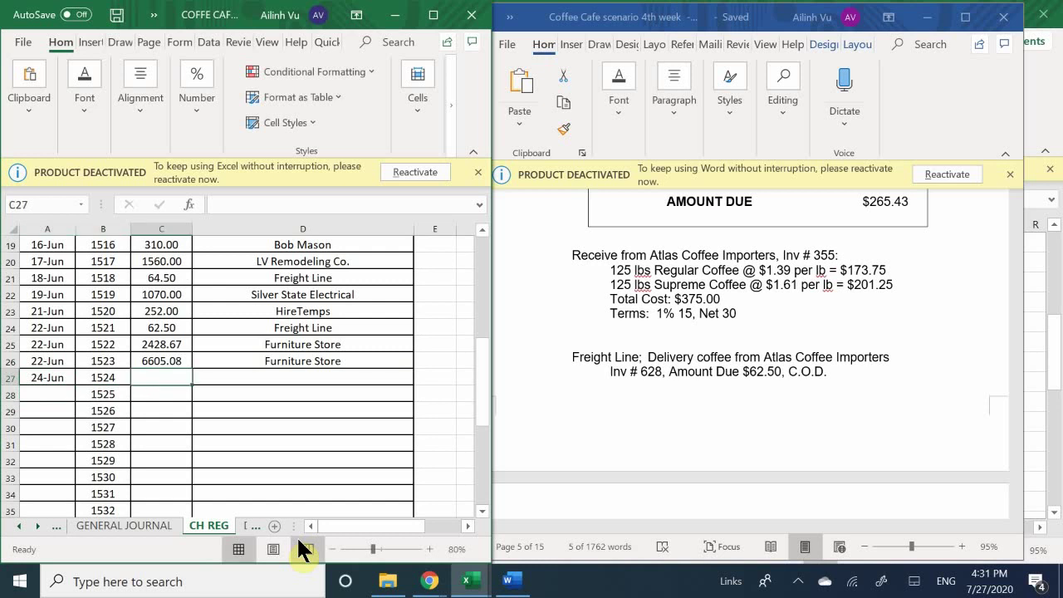
pyautogui.write('62.50')
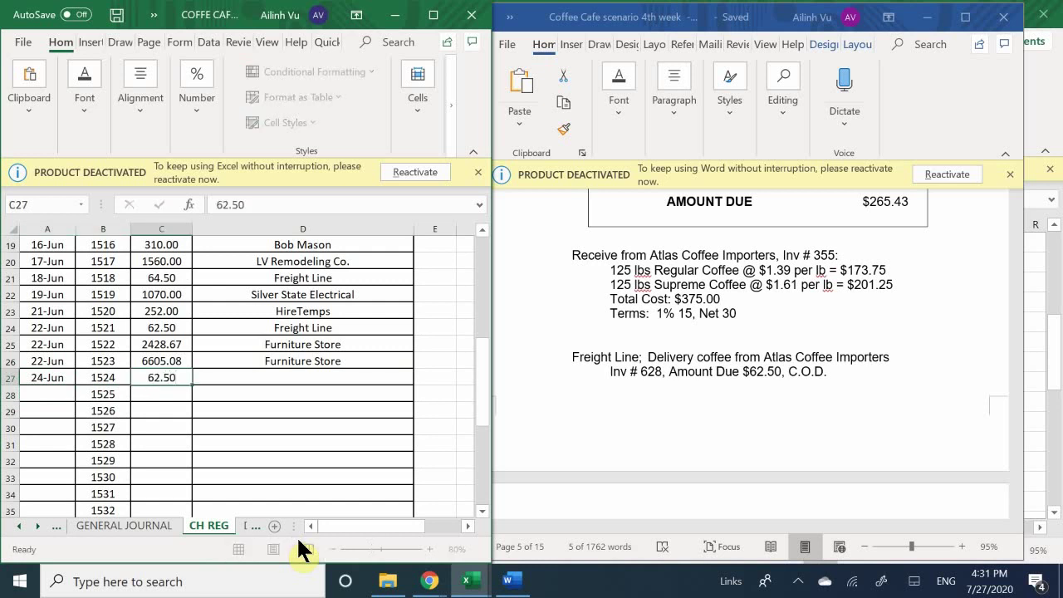
pyautogui.press('Return')
pyautogui.press('Right')
pyautogui.press('Up')
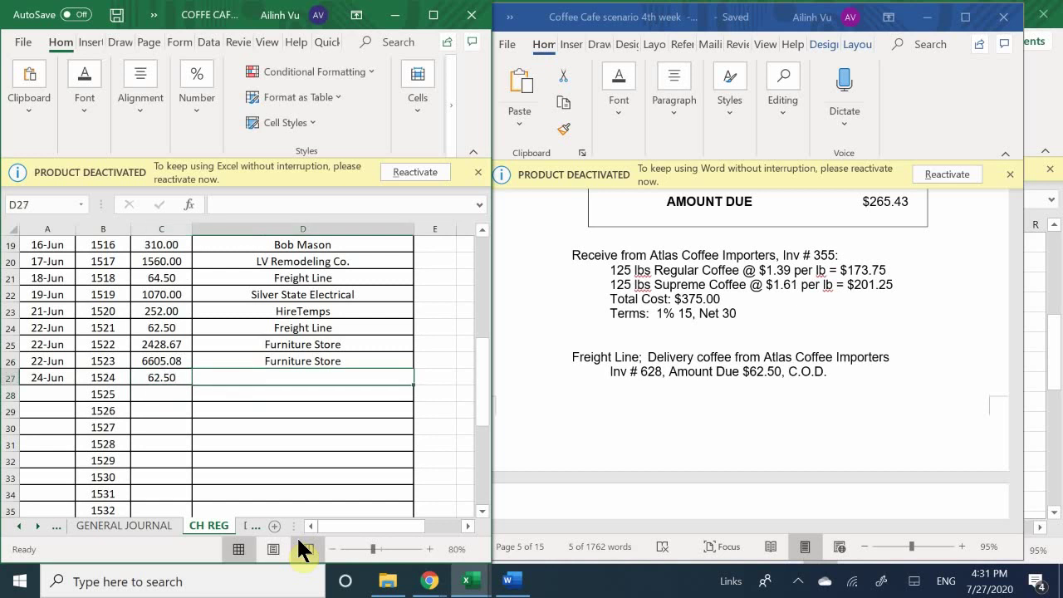
pyautogui.write('freight Line')
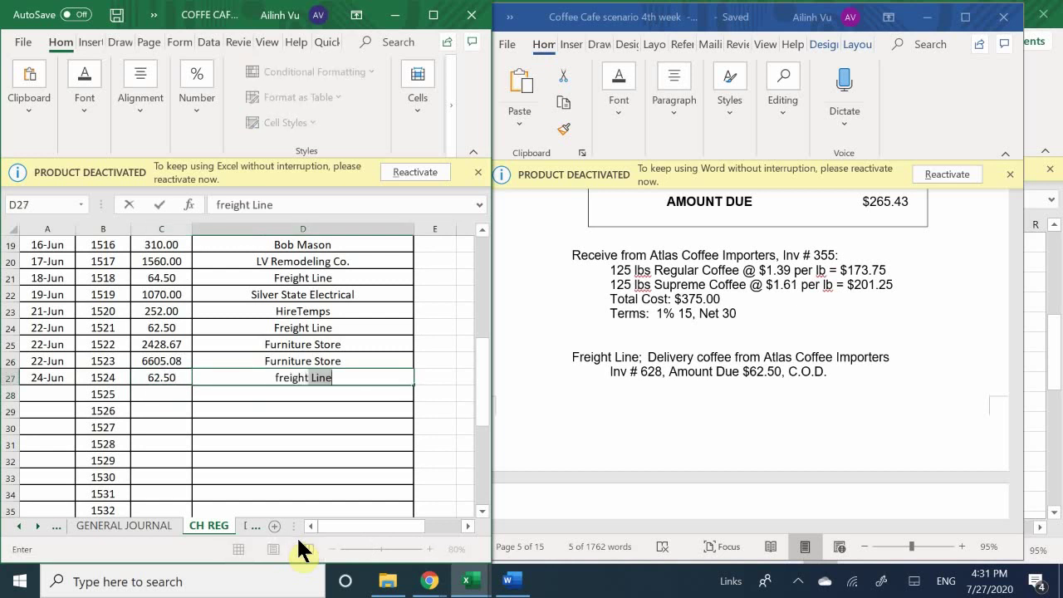
pyautogui.press('Return')
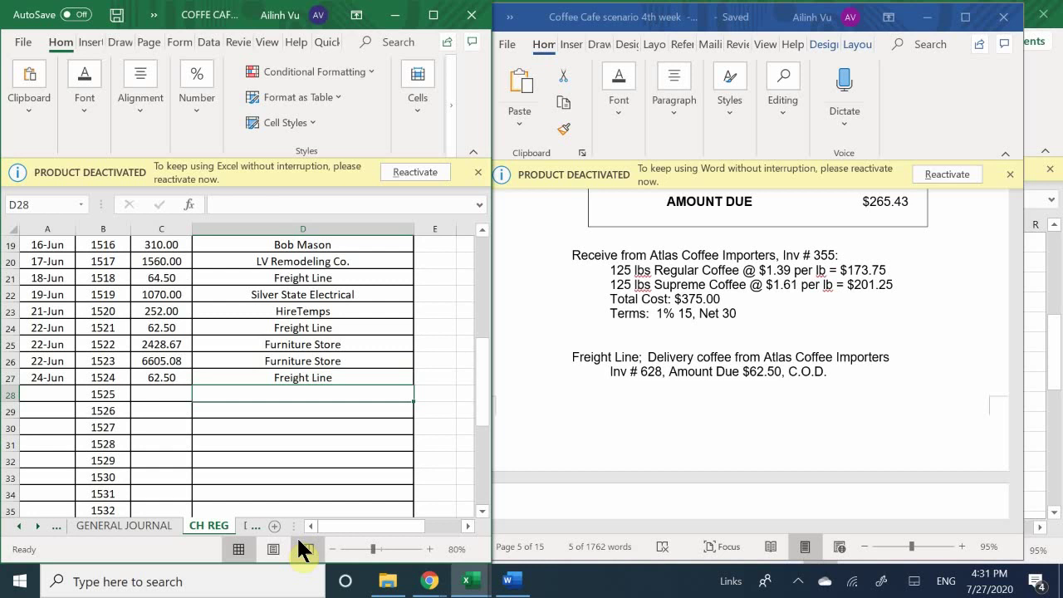
# Return to the GENERAL JOURNAL sheet and enter the indented credit account Checking in B542
pyautogui.click(18, 528)
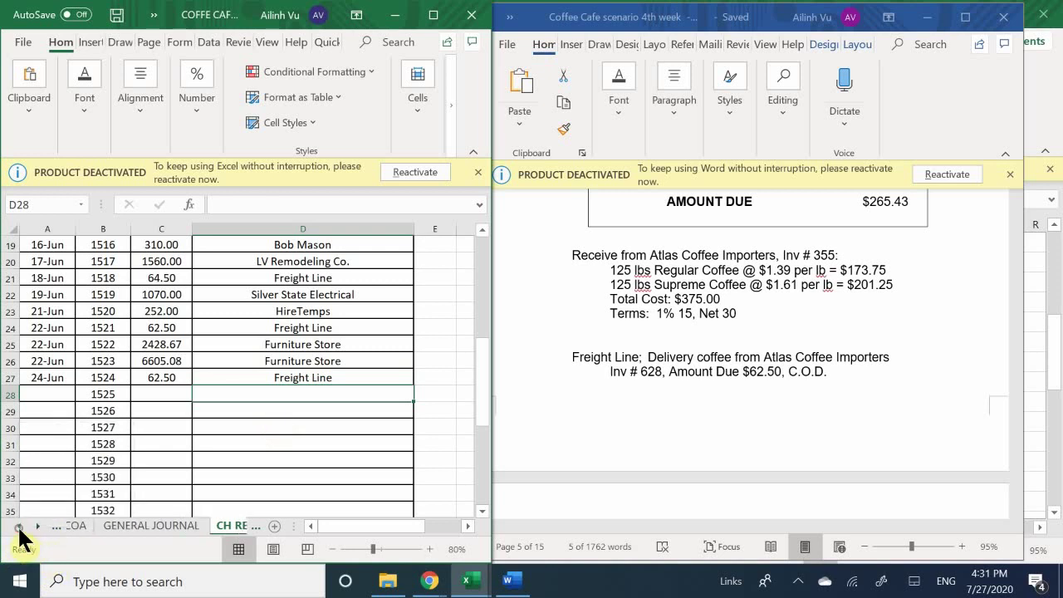
pyautogui.click(126, 524)
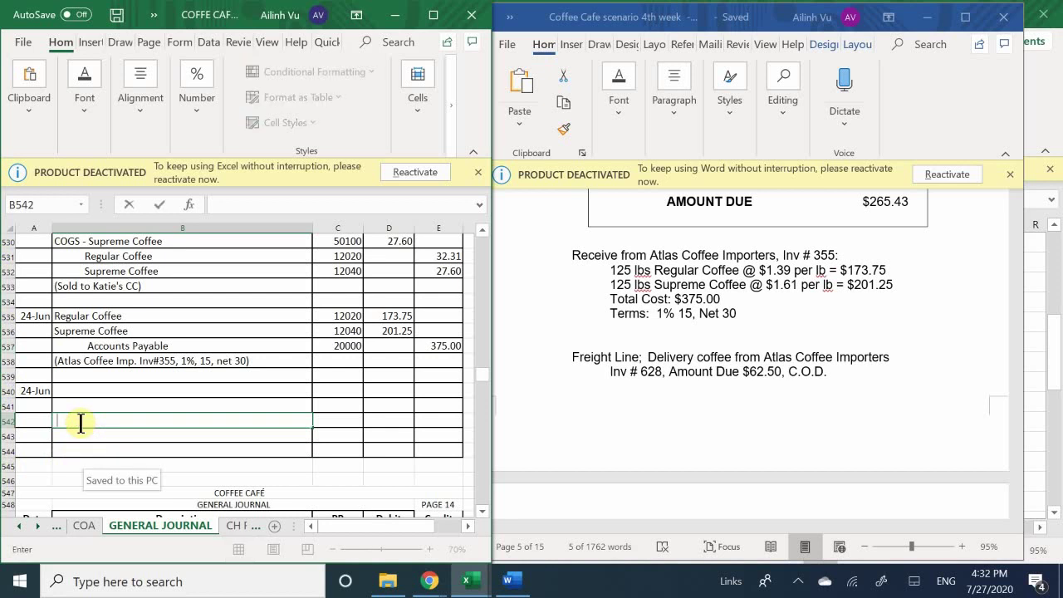
pyautogui.write('Cg')
pyautogui.press('BackSpace')
pyautogui.write('hecking')
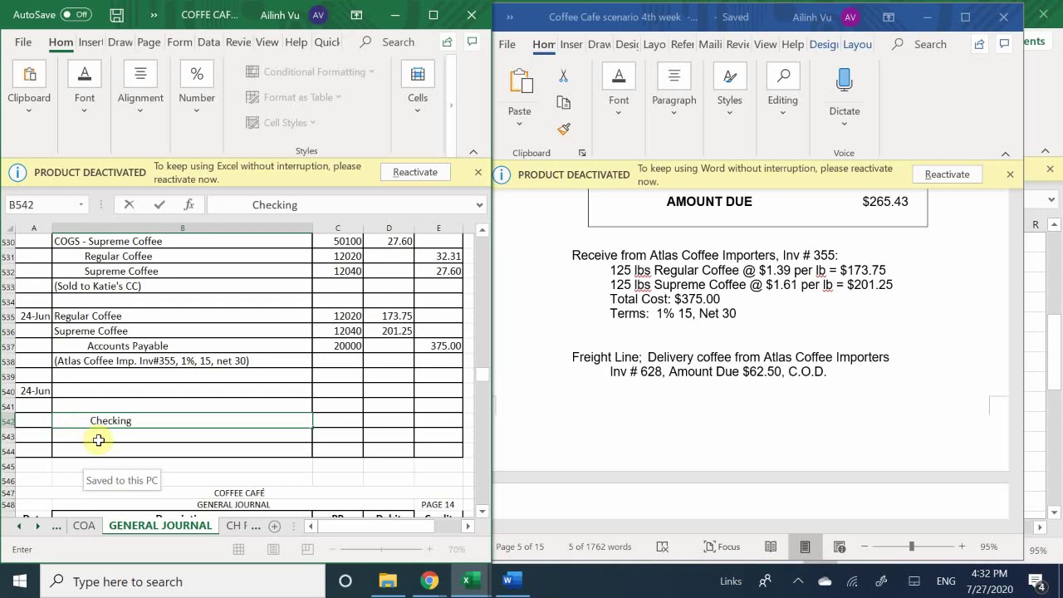
# Enter the debit accounts Regular Coffee in B540 and Supreme Coffee in B541 of the 24-Jun freight entry
pyautogui.click(69, 391)
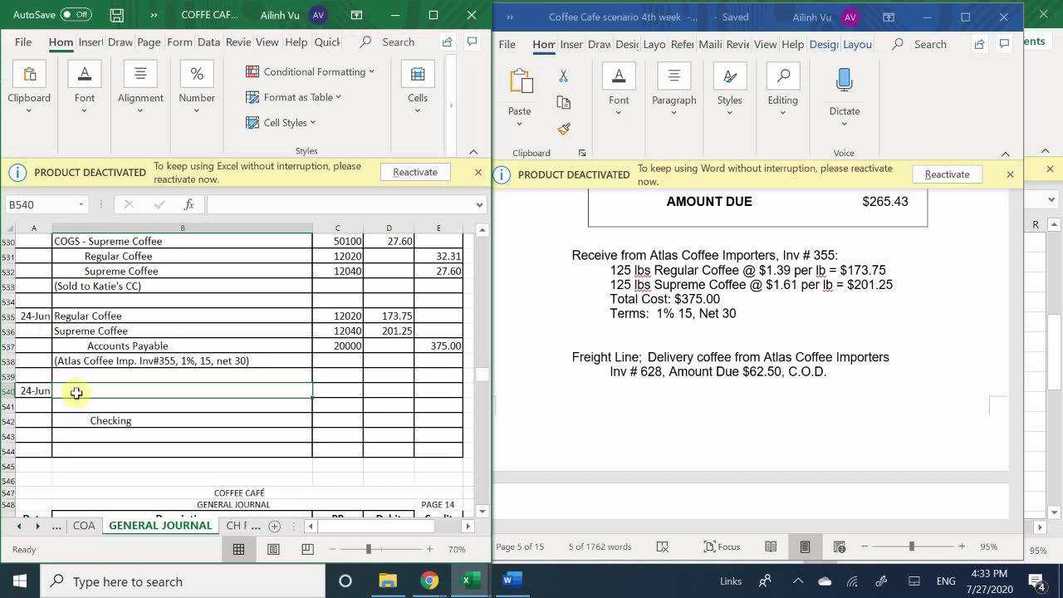
pyautogui.write('Regu')
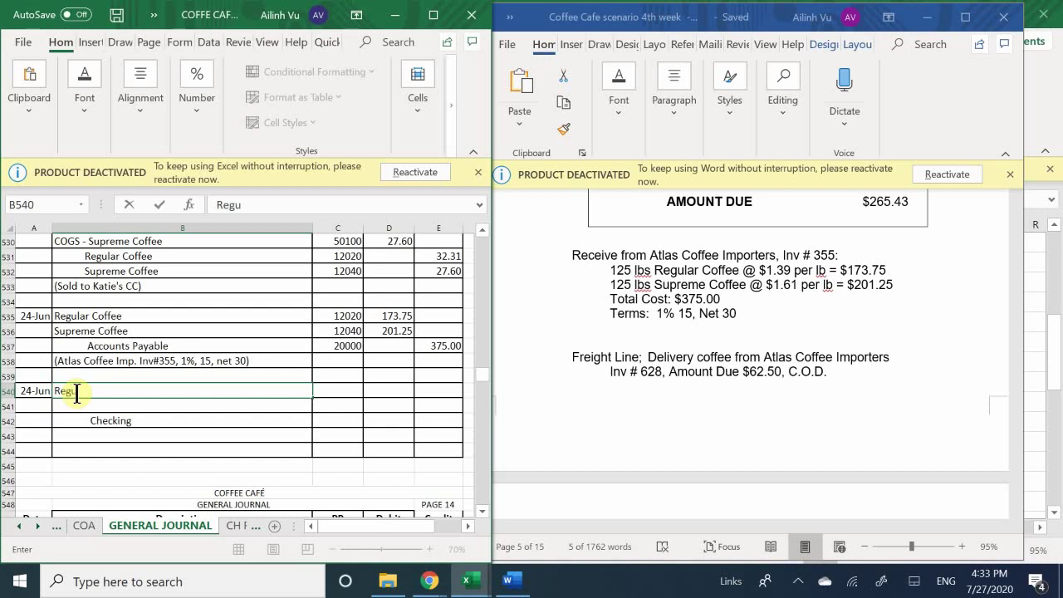
pyautogui.write('lar Coffee')
pyautogui.press('Return')
pyautogui.write('Su')
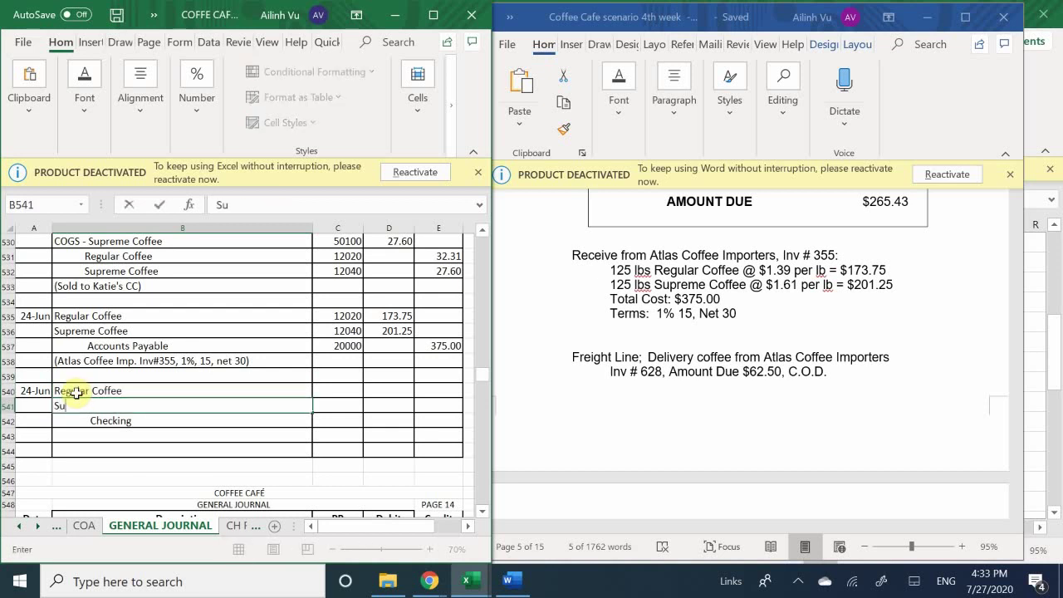
pyautogui.write('preme Coffee')
pyautogui.press('Return')
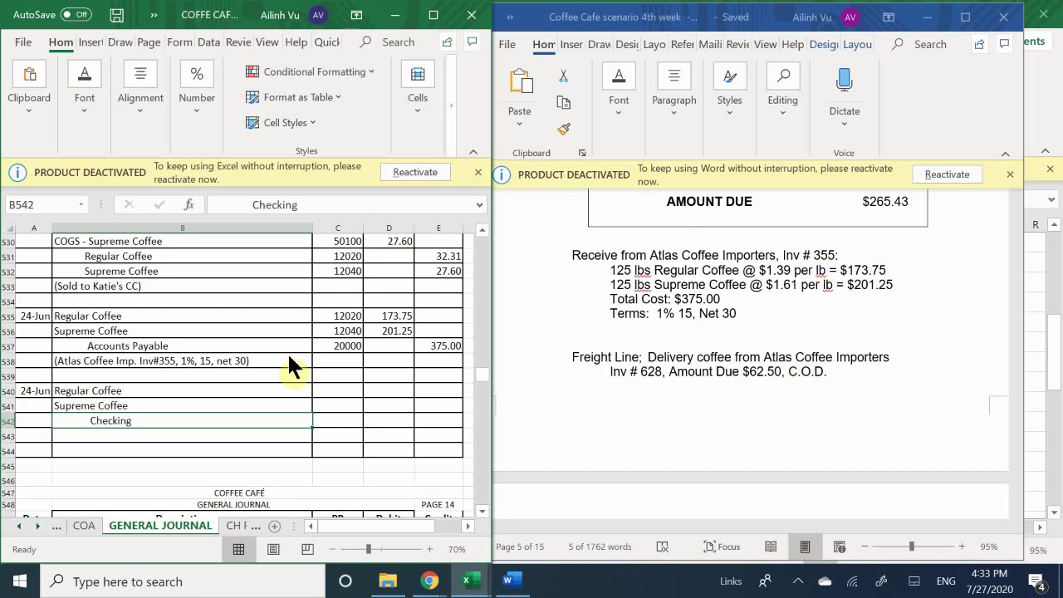
# Enter the posting references 12020, 12040 and 10100 for Regular Coffee, Supreme Coffee and Checking in C540:C542
pyautogui.click(124, 437)
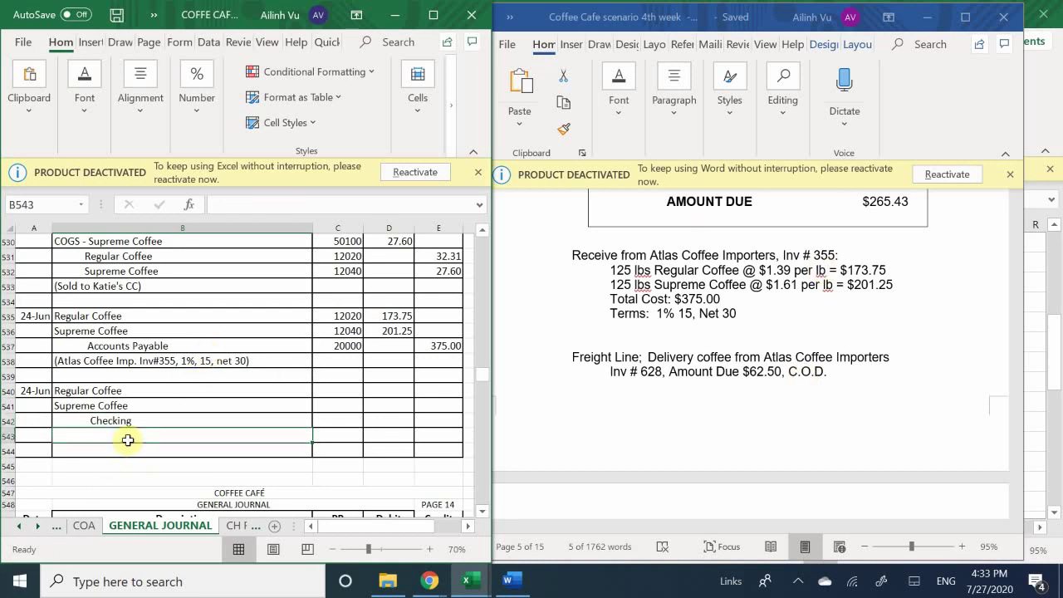
pyautogui.click(316, 393)
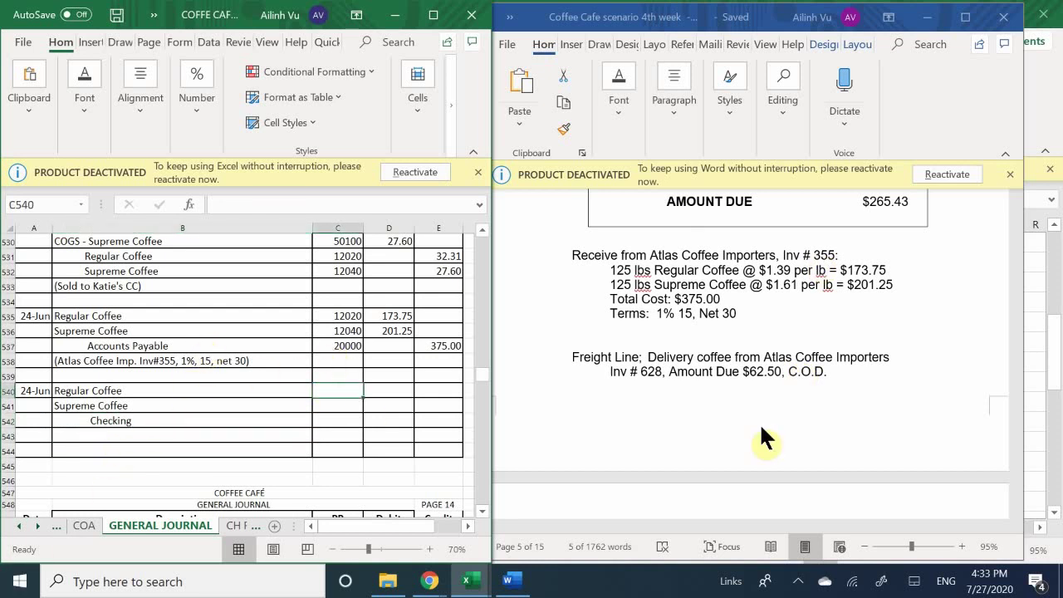
pyautogui.write('12020')
pyautogui.press('Return')
pyautogui.write('12040')
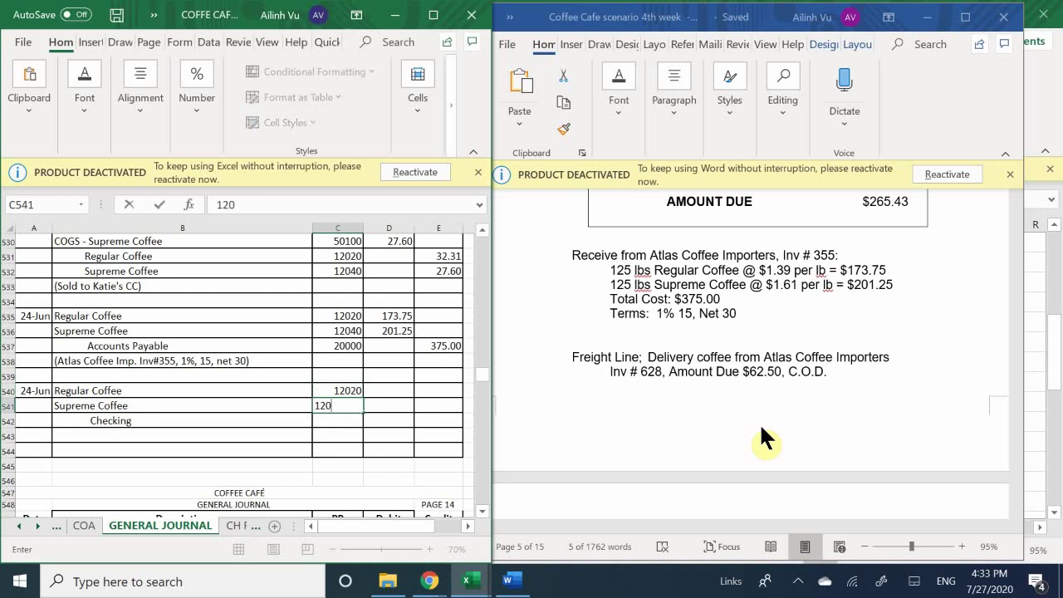
pyautogui.press('Return')
pyautogui.write('10100')
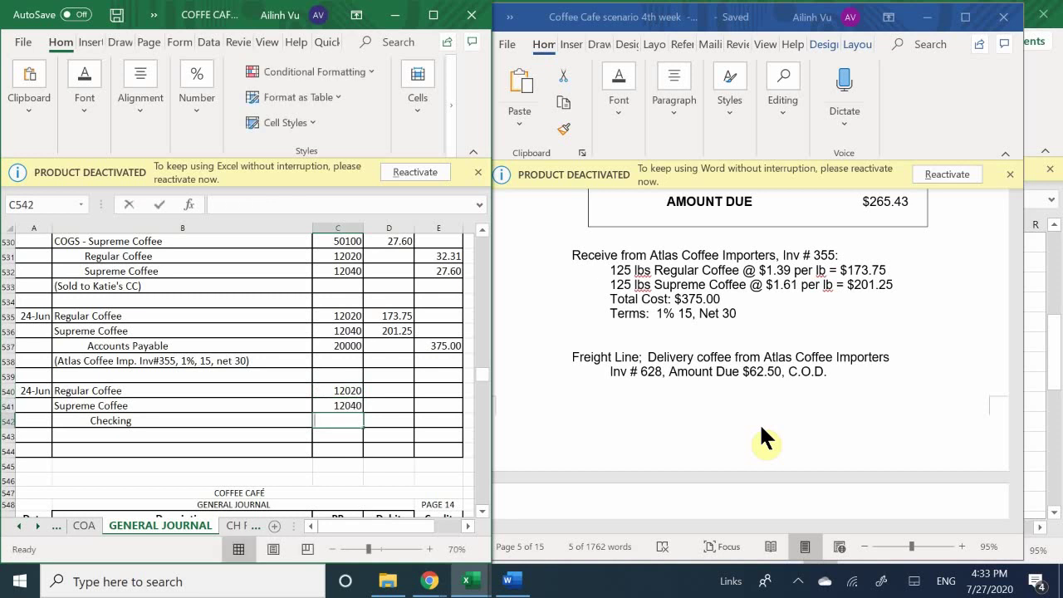
pyautogui.press('Return')
# Enter the explanation "(Freight Line, INV##628 COD Ch#1524)" in B543 beneath the Checking line
pyautogui.press('Left')
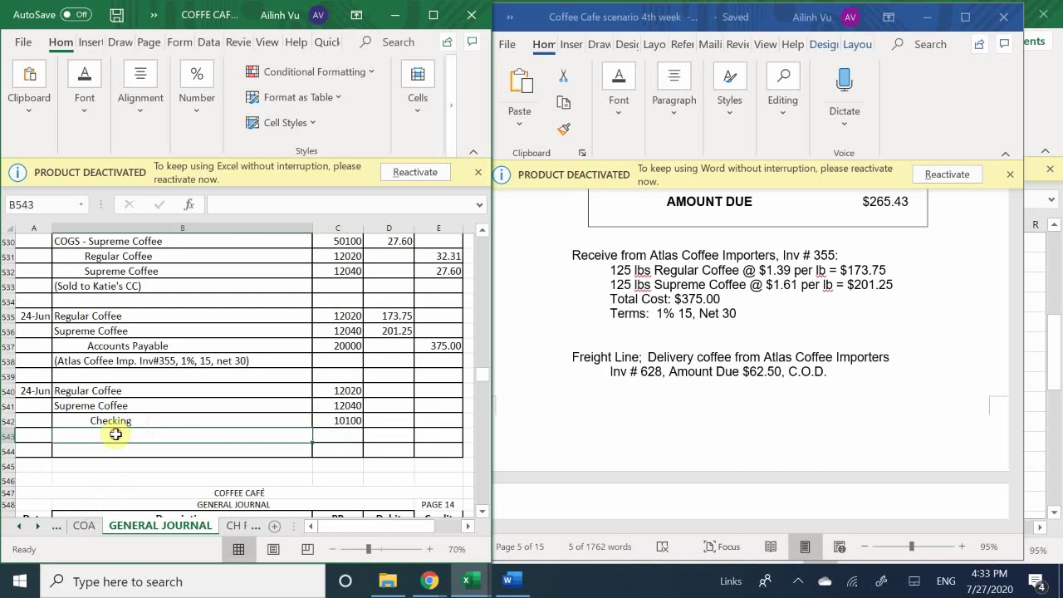
pyautogui.press('Down')
pyautogui.click(108, 435)
pyautogui.write('(Freight')
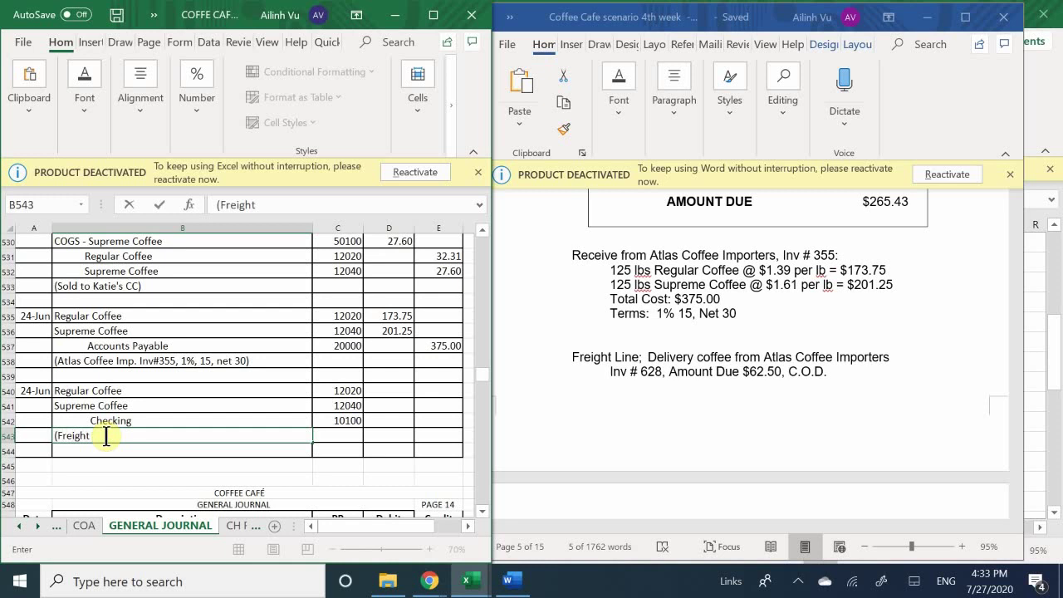
pyautogui.write(' Line,')
pyautogui.press('BackSpace')
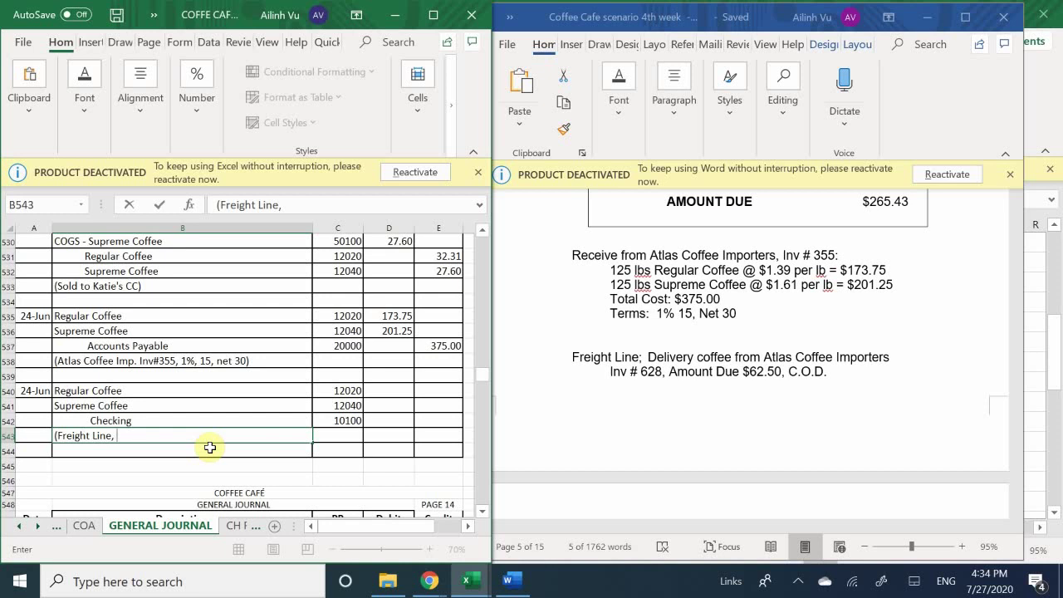
pyautogui.write('INV##628')
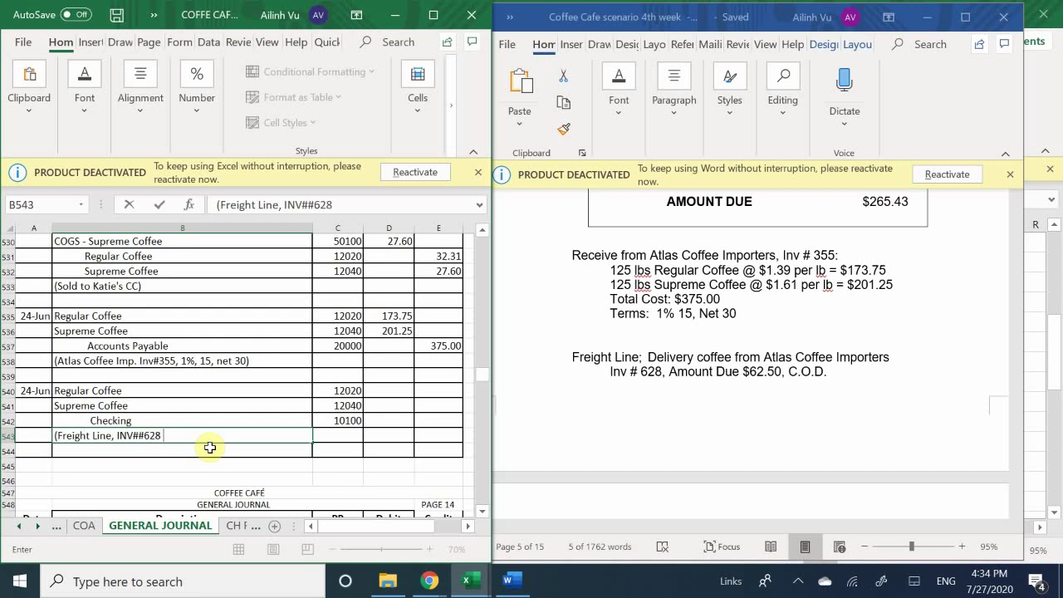
pyautogui.write(' COD Ch#1524')
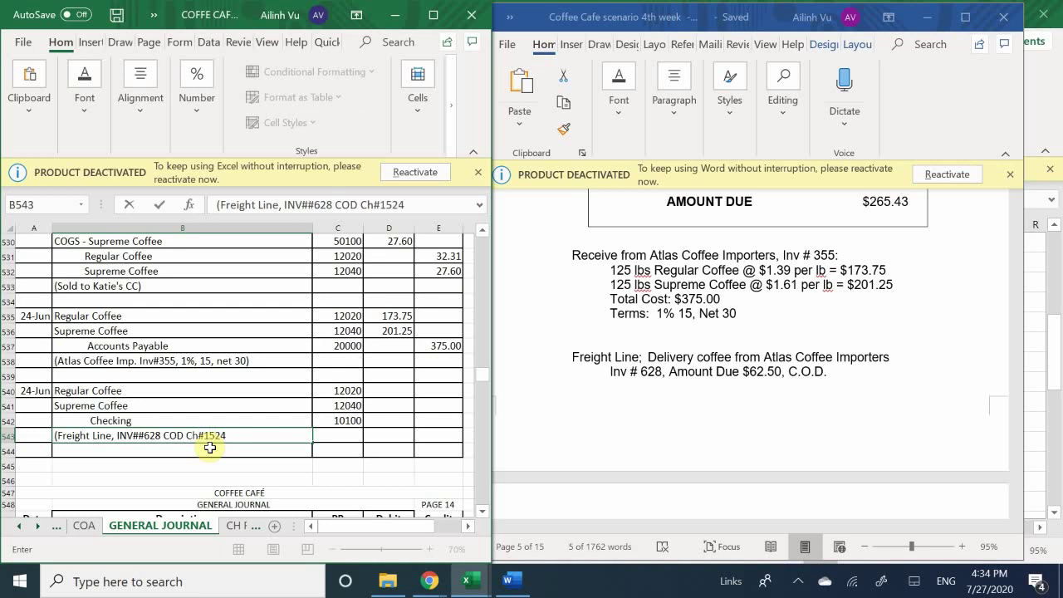
pyautogui.write(')')
pyautogui.press('Return')
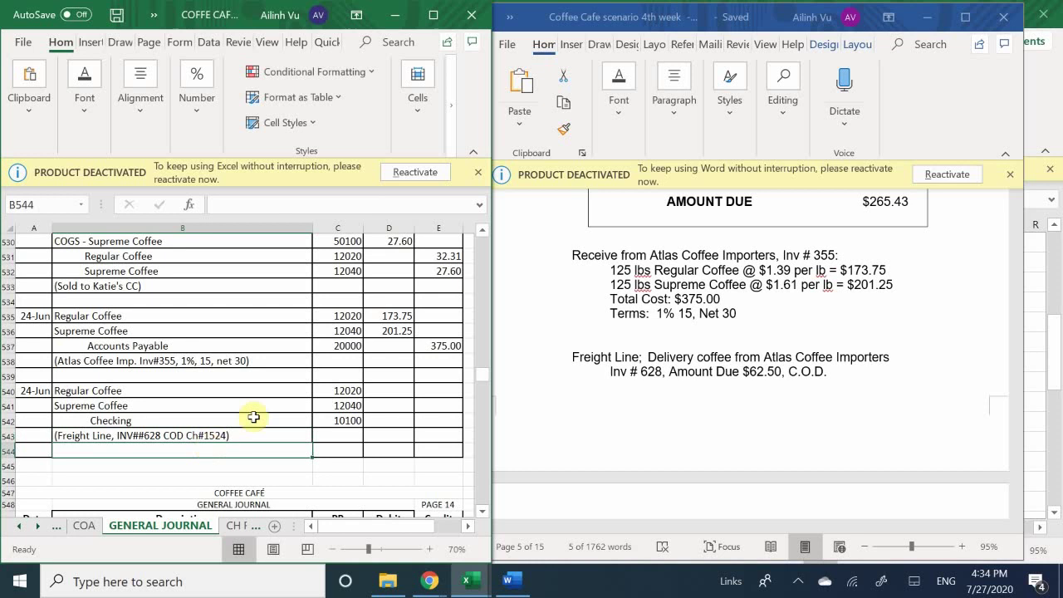
# Enter debits of 31.25 each for Regular Coffee in D540 and Supreme Coffee in D541
pyautogui.click(387, 390)
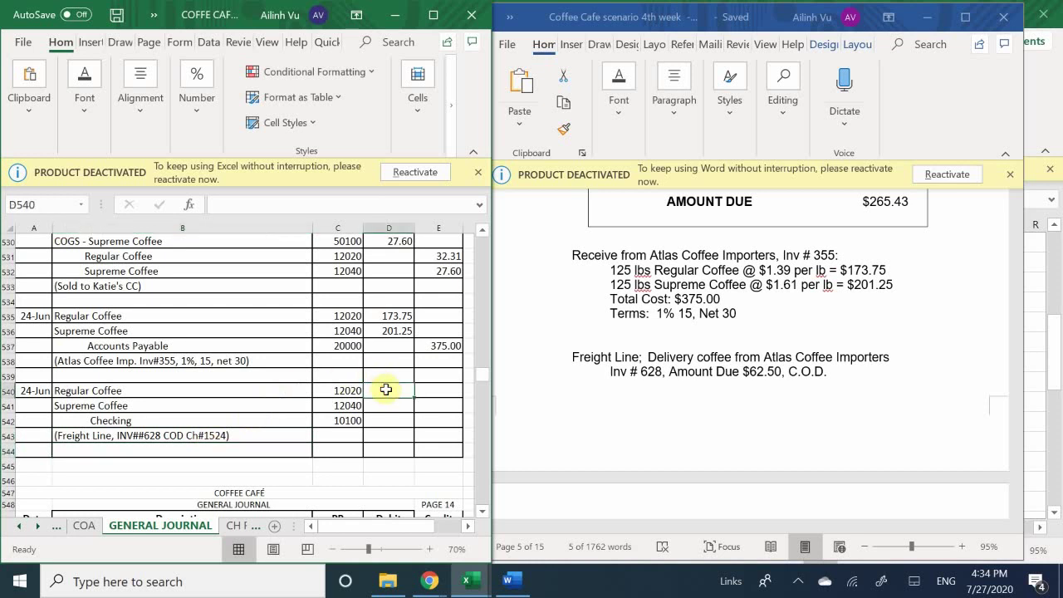
pyautogui.click(438, 421)
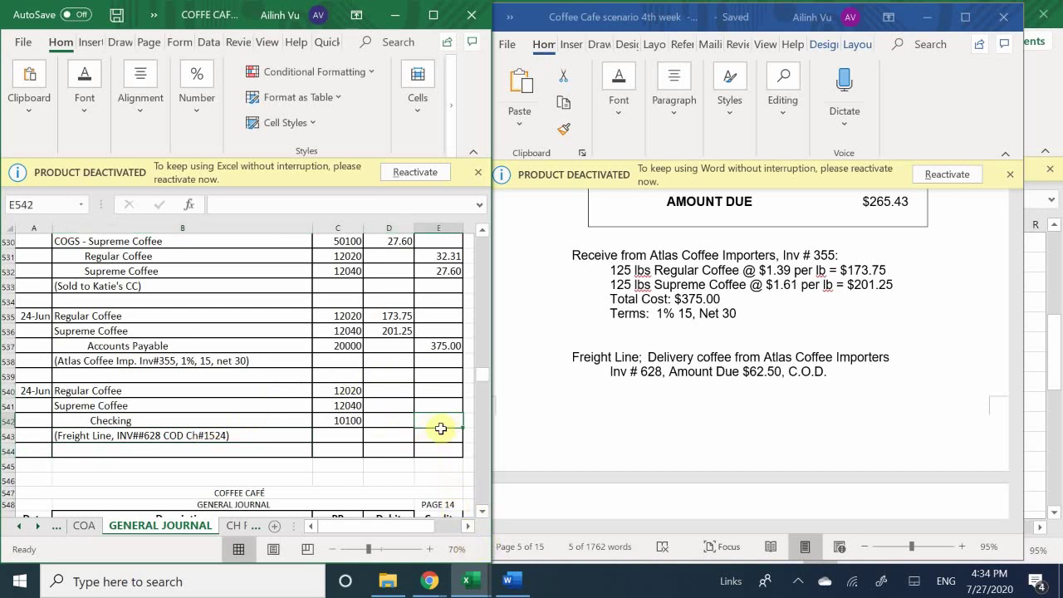
pyautogui.click(390, 393)
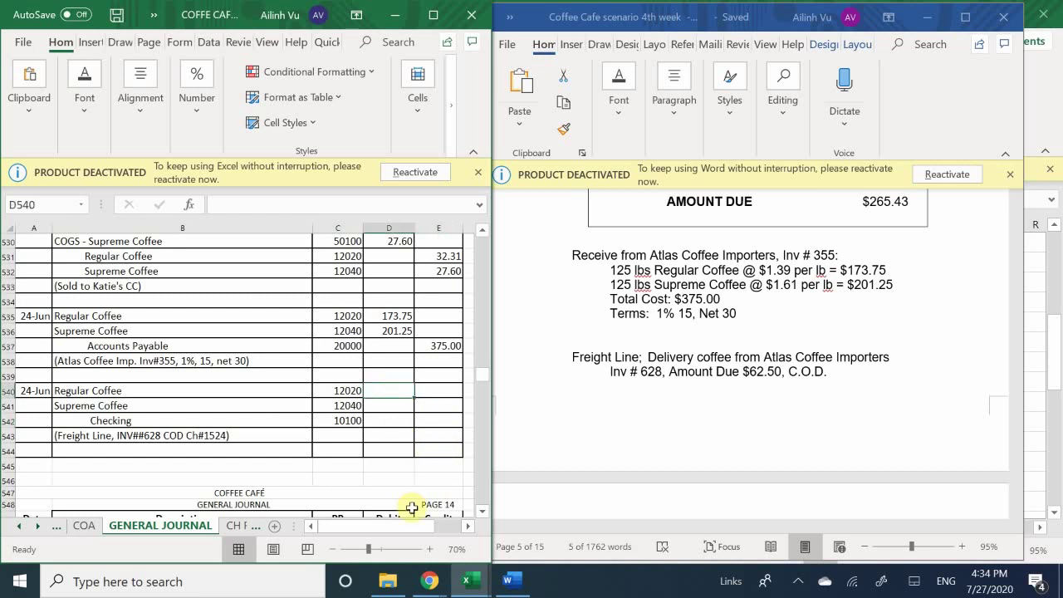
pyautogui.write('31.25')
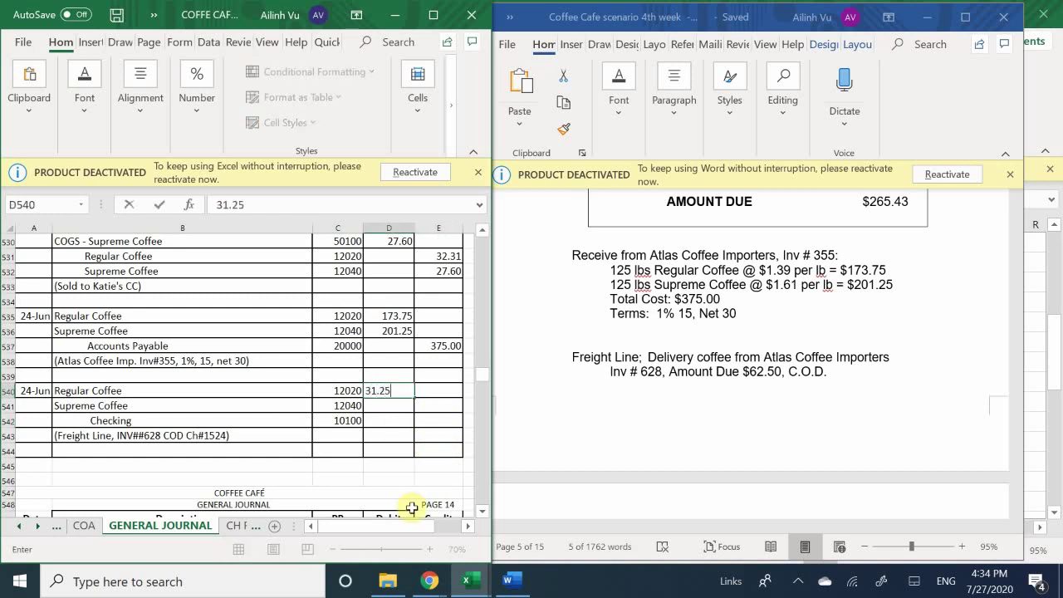
pyautogui.press('Return')
pyautogui.write('31.25')
pyautogui.press('Return')
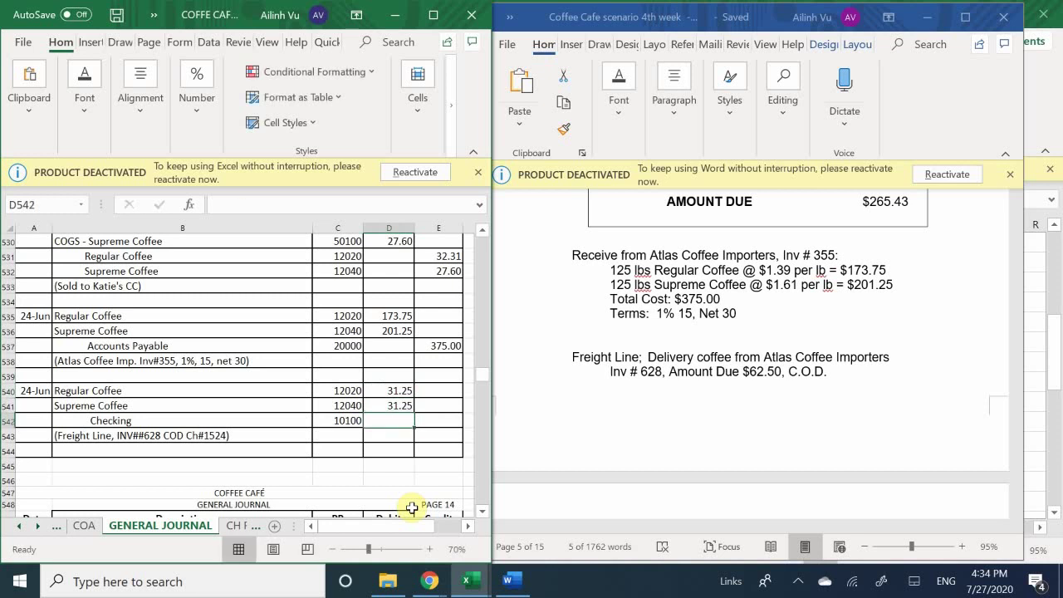
# Calculate the Checking credit in E542 with the formula =D541+D540
pyautogui.press('Tab')
pyautogui.write('=')
pyautogui.press('Left')
pyautogui.press('Up')
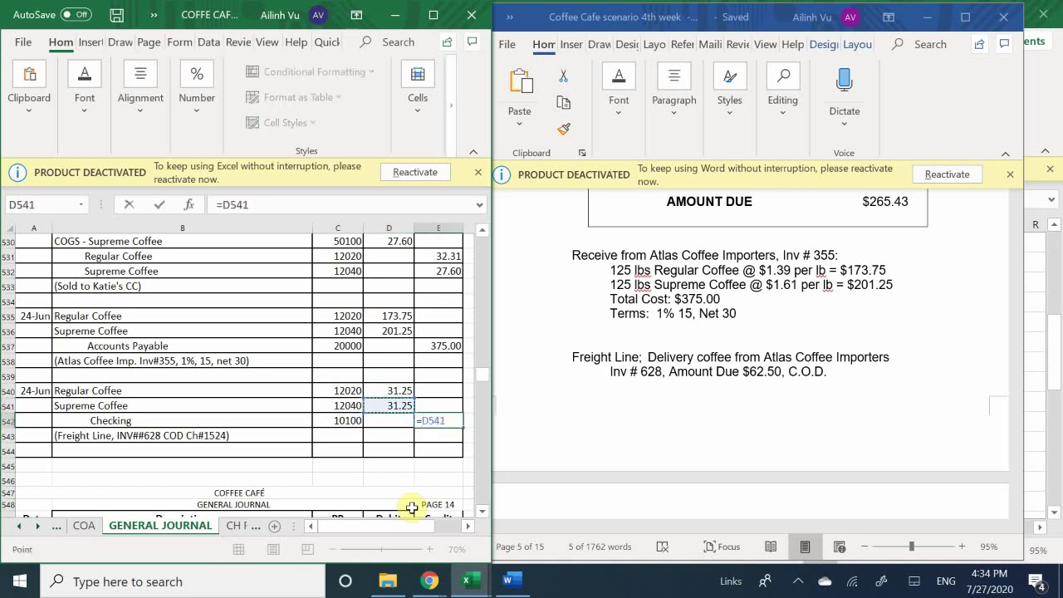
pyautogui.write('+')
pyautogui.press('Left')
pyautogui.press('Up')
pyautogui.press('Up')
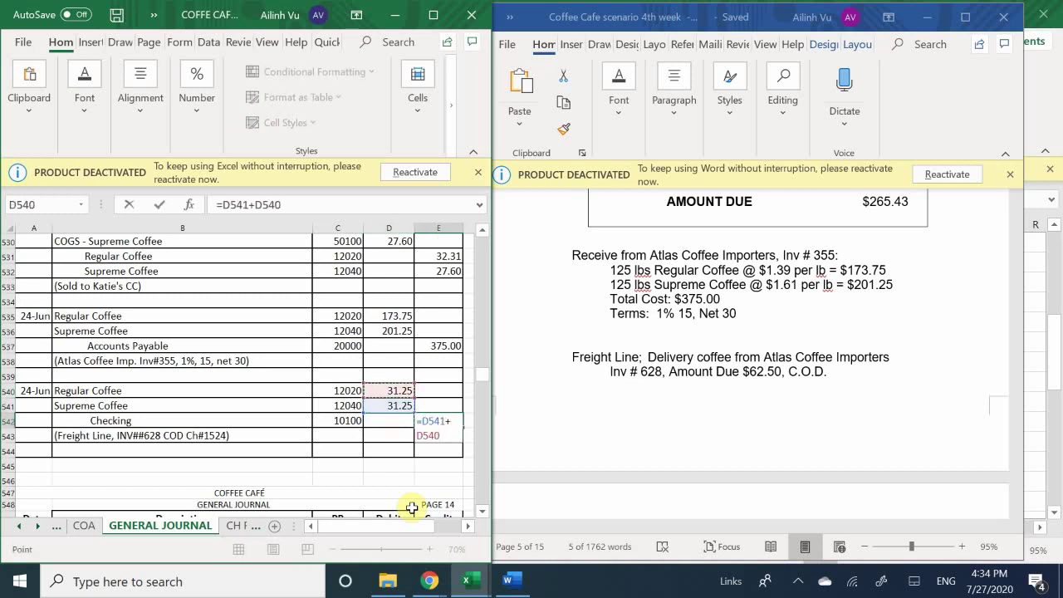
pyautogui.press('Return')
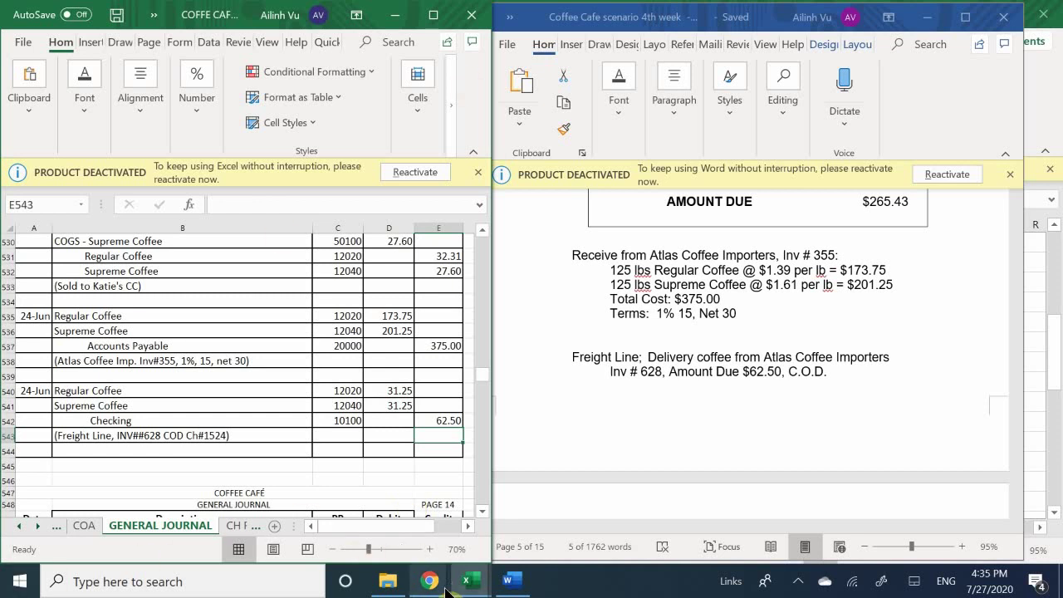
# In the ledger workbook's ASSETS sheet, enter the date 6/24 in A224, the next free row of the Regular Coffee account
pyautogui.moveTo(470, 581)
pyautogui.click(339, 513)
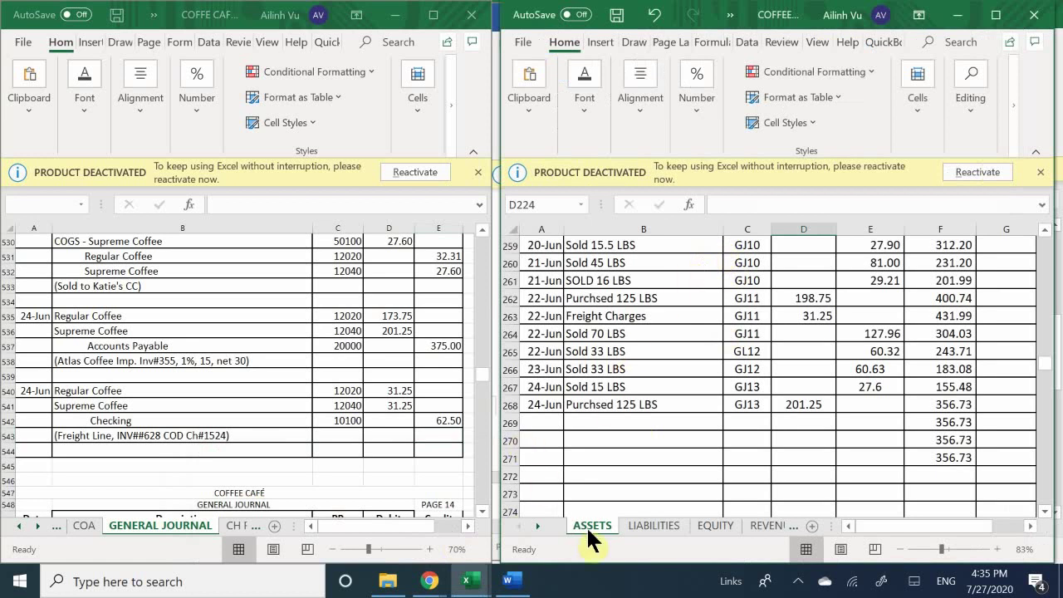
pyautogui.scroll(2, 640, 367)
pyautogui.scroll(6, 640, 367)
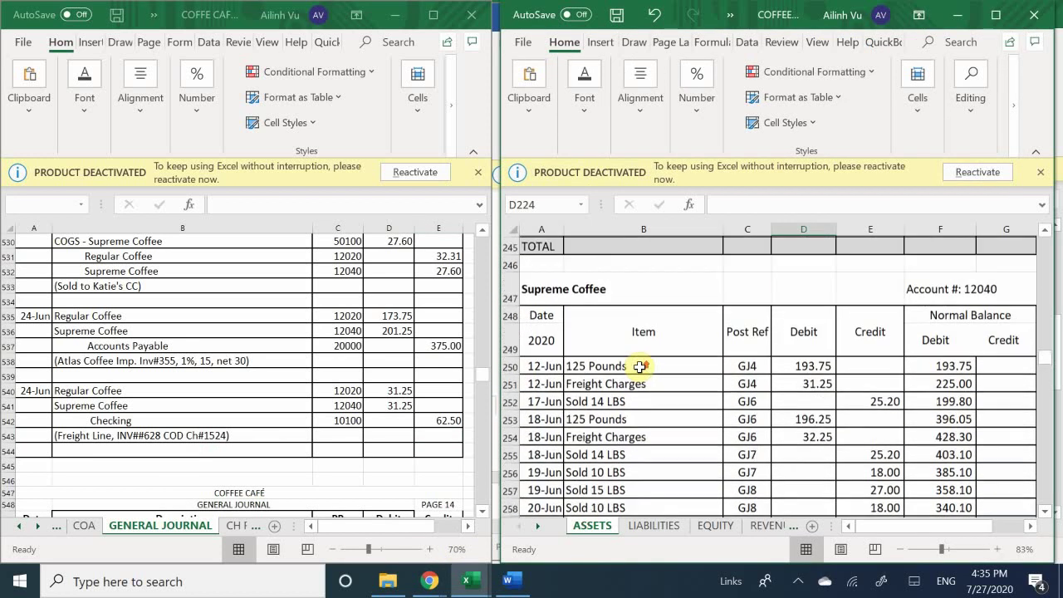
pyautogui.scroll(8, 639, 367)
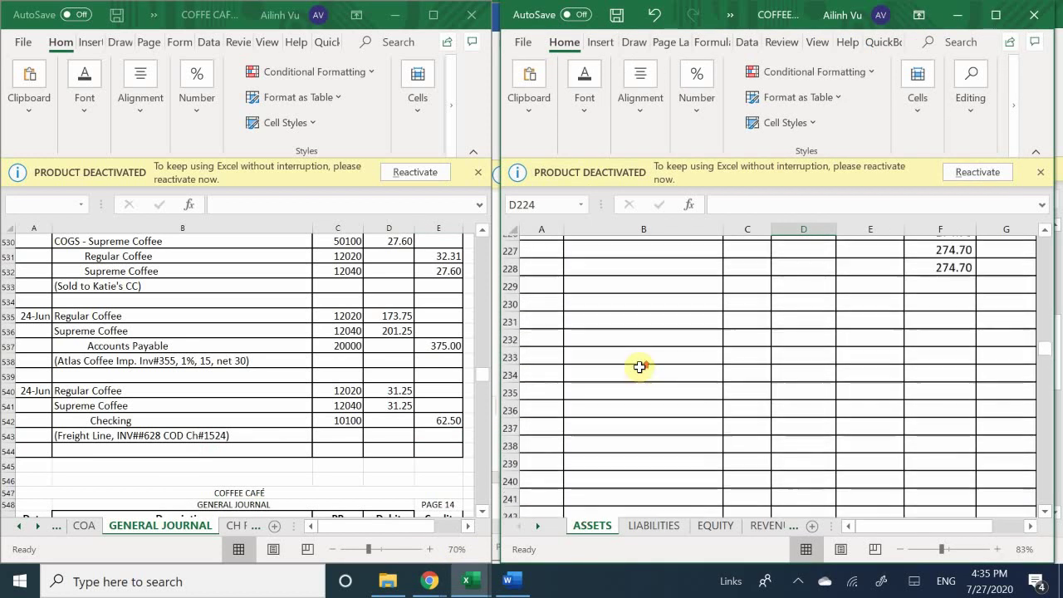
pyautogui.scroll(4, 639, 367)
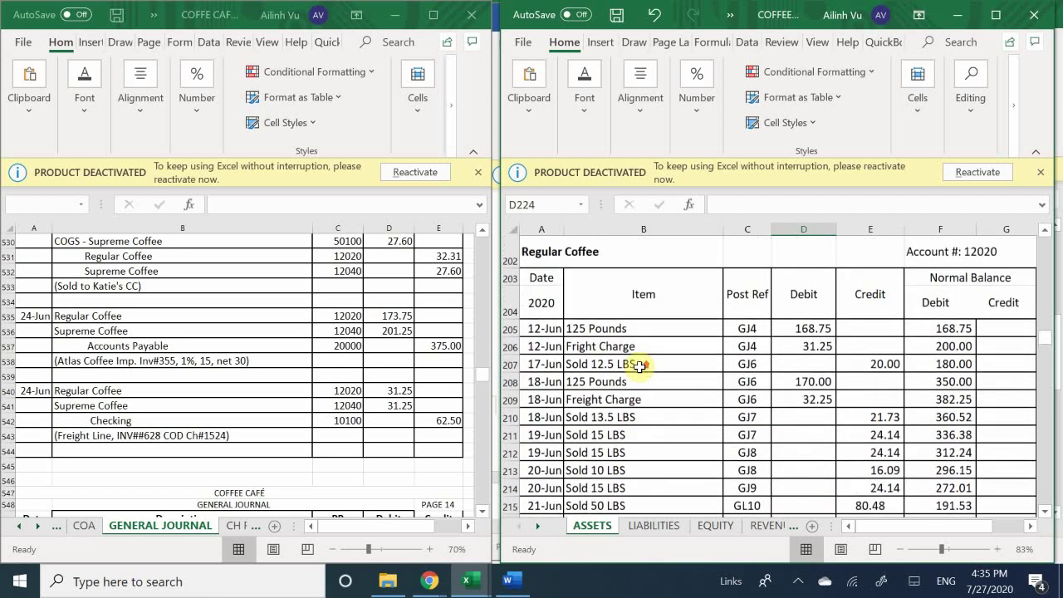
pyautogui.scroll(-5, 640, 367)
pyautogui.scroll(-1, 639, 367)
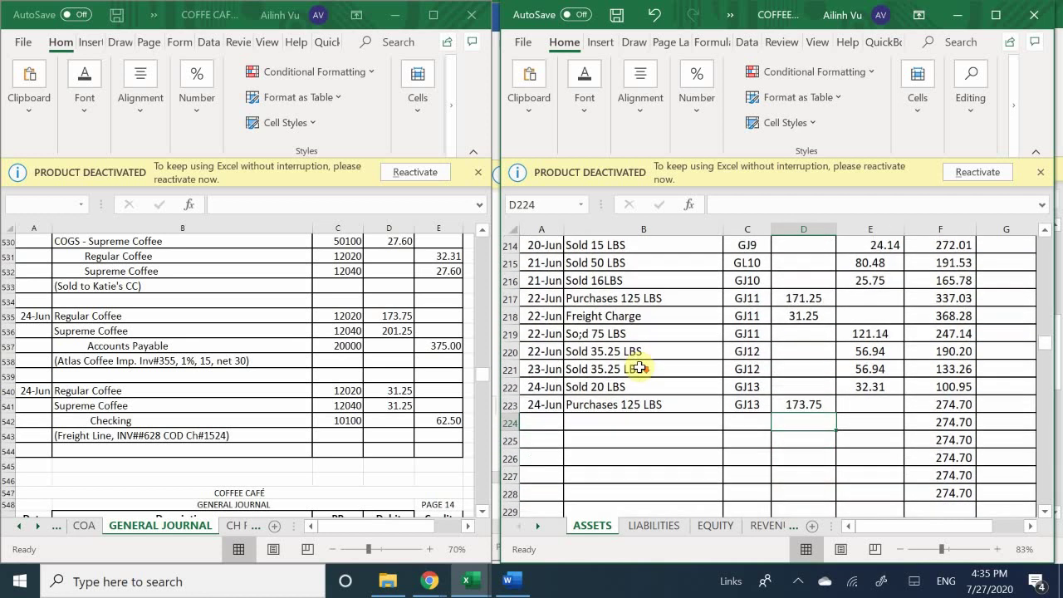
pyautogui.scroll(-2, 640, 367)
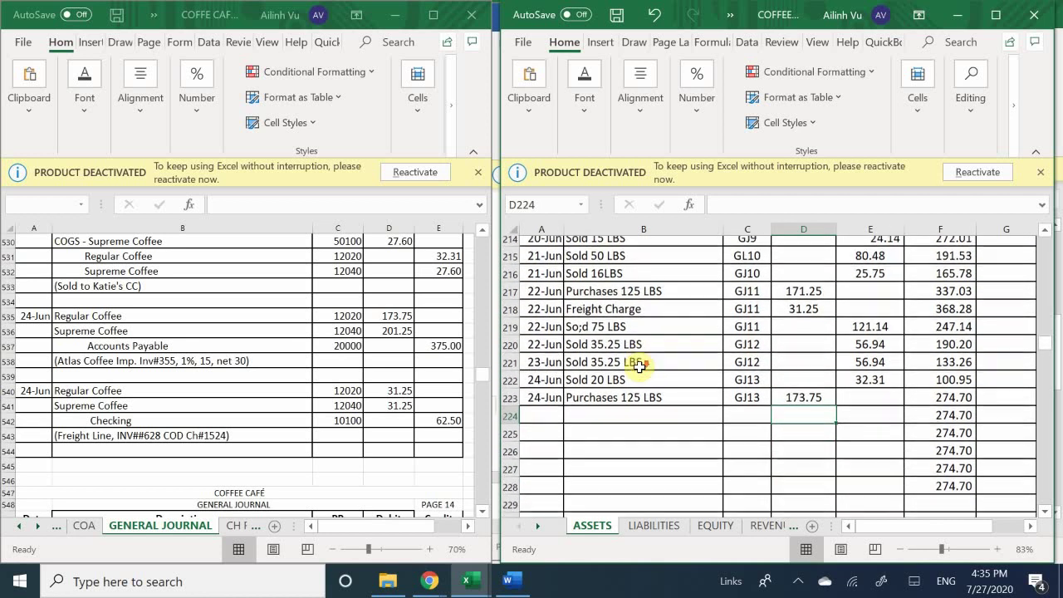
pyautogui.click(545, 316)
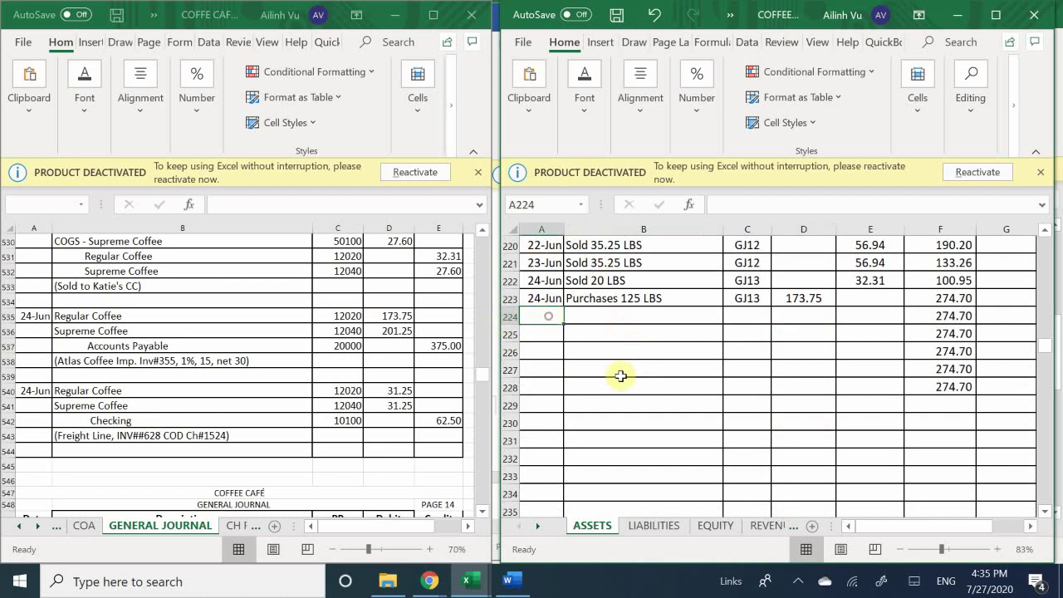
pyautogui.write('6/24')
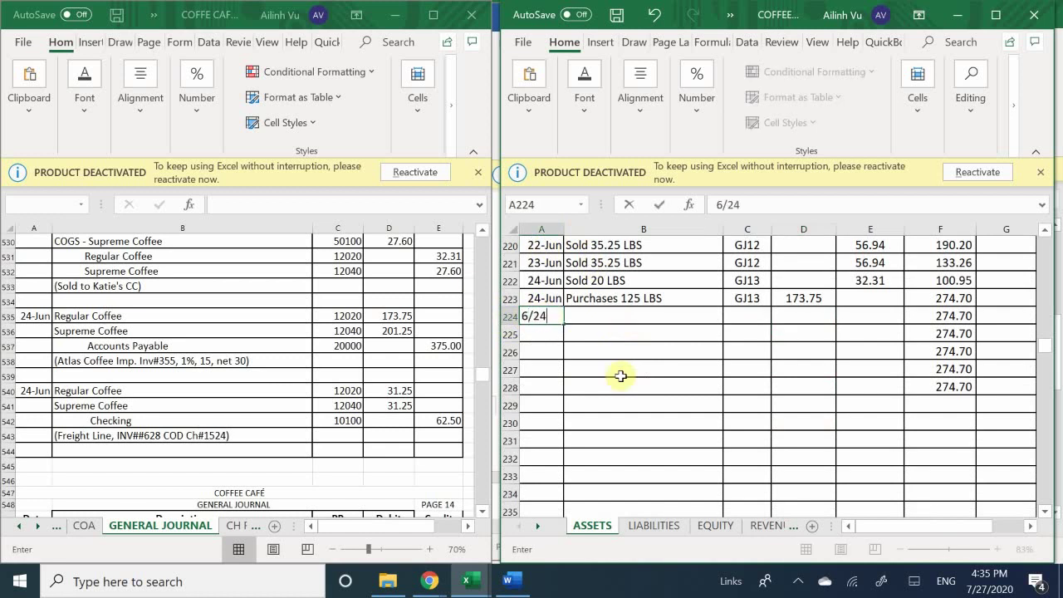
pyautogui.press('Return')
# Enter "Freight Charge" as the item in B224 of the Regular Coffee account
pyautogui.press('Right')
pyautogui.press('Up')
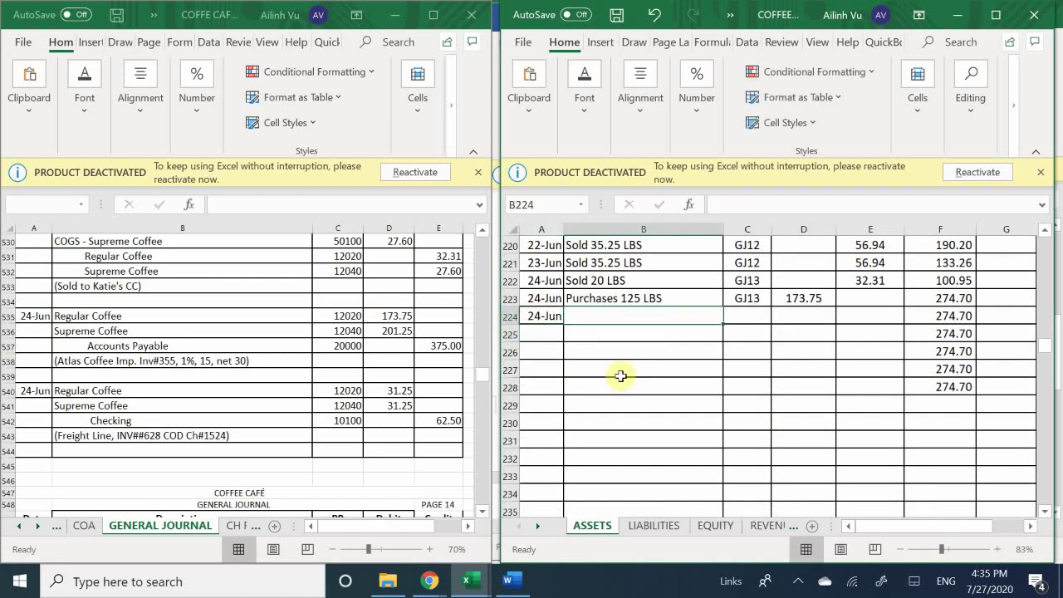
pyautogui.write('fr')
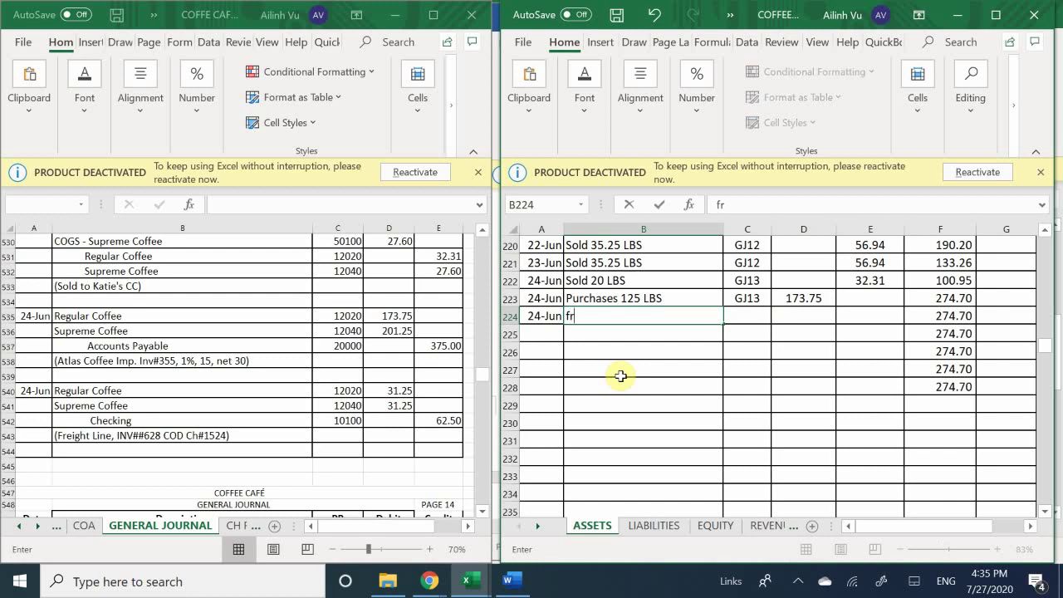
pyautogui.press('BackSpace')
pyautogui.press('BackSpace')
pyautogui.write('Freight Charge')
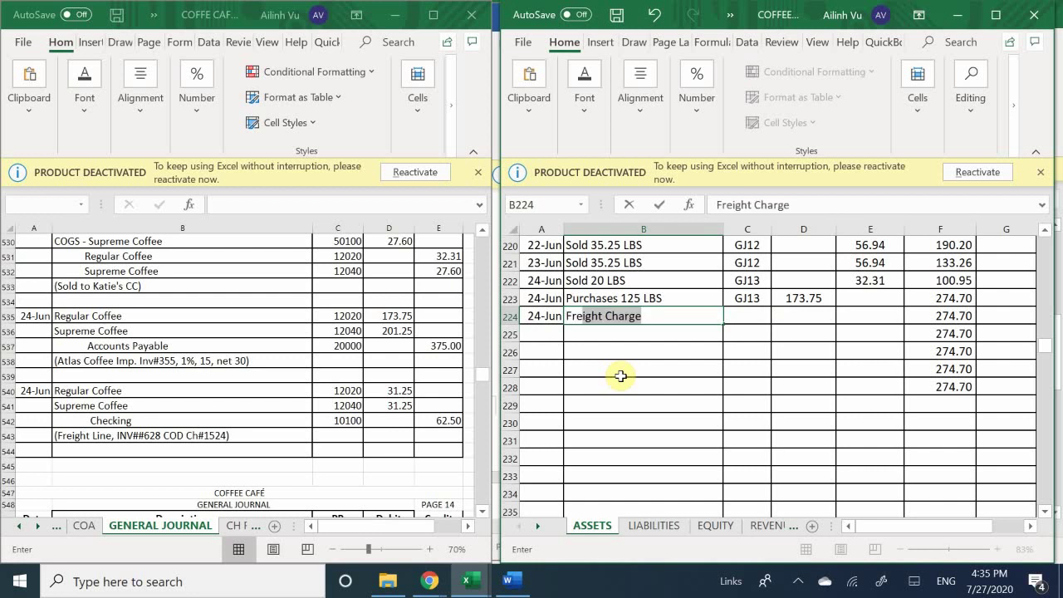
pyautogui.press('Return')
# Complete the Regular Coffee freight row with post reference GJ13 in C224 and a debit of 31.25 in D224
pyautogui.press('Up')
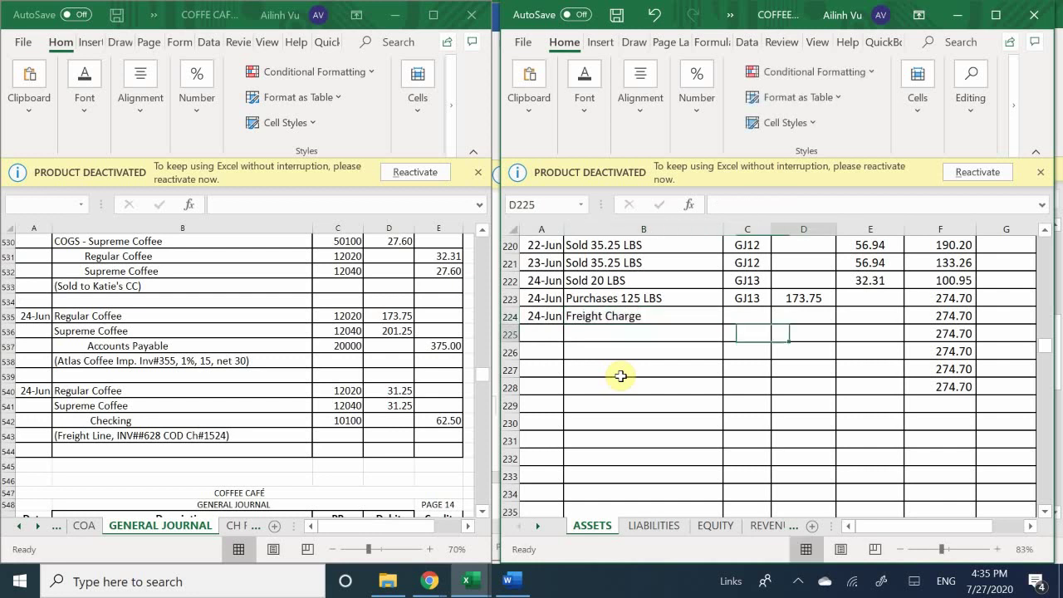
pyautogui.press('Right')
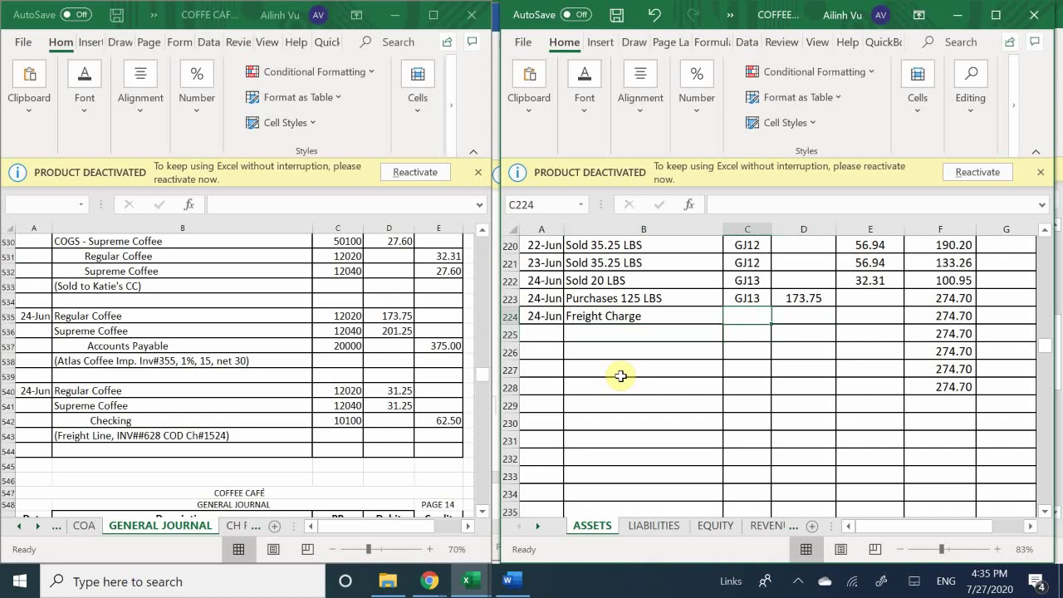
pyautogui.write('GJ13')
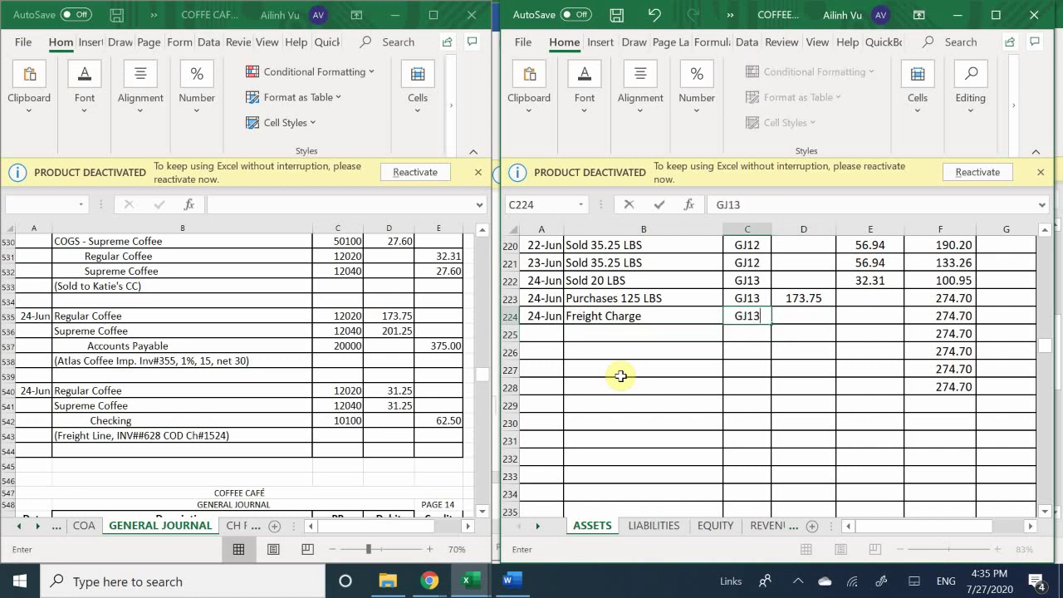
pyautogui.press('Return')
pyautogui.press('Right')
pyautogui.press('Up')
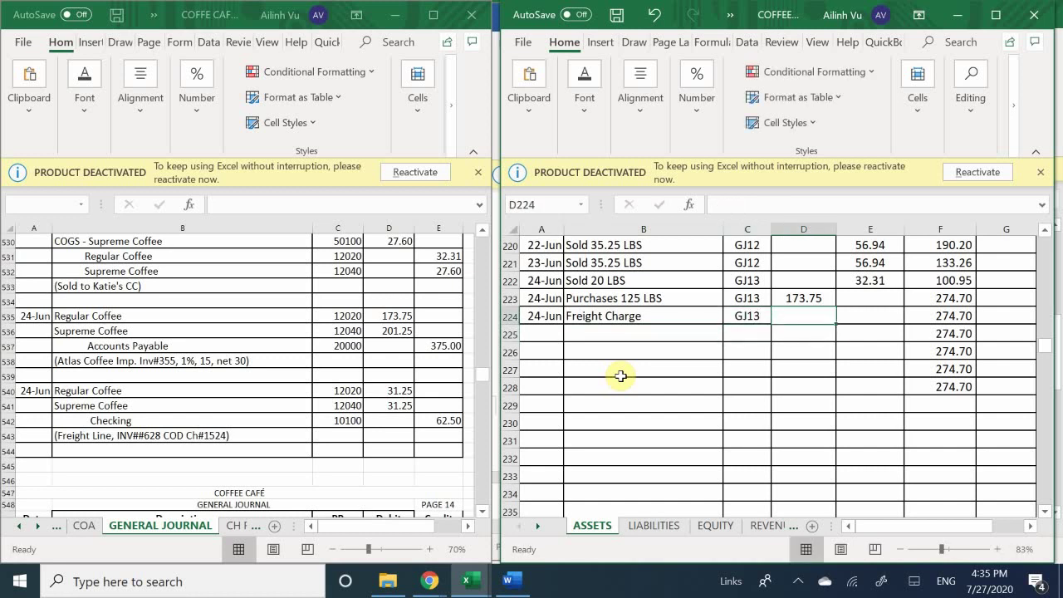
pyautogui.write('31.25')
pyautogui.press('Return')
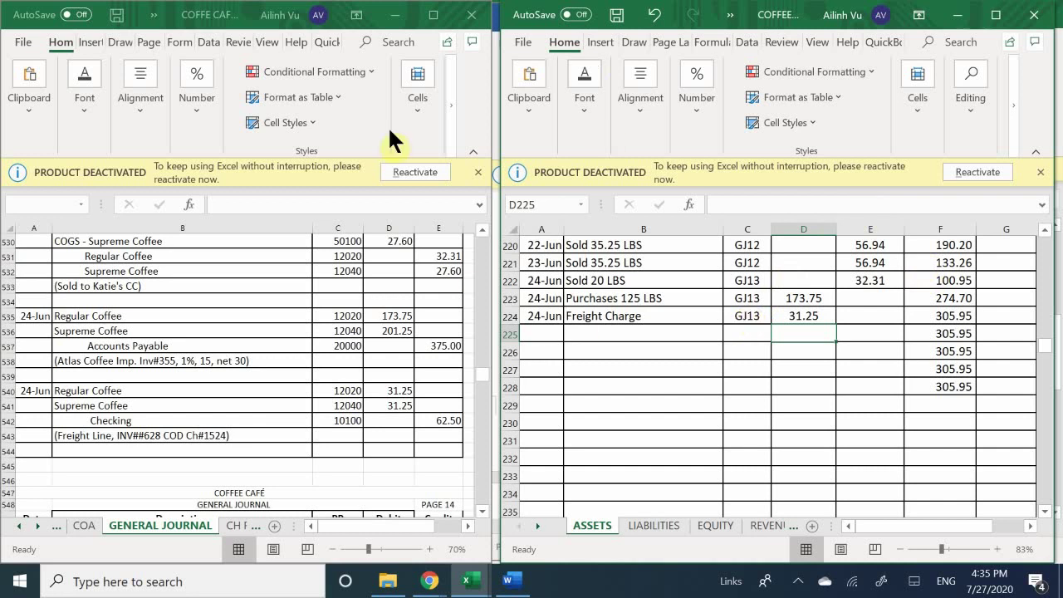
# Enter the date 6/24 in A269, the next free row of the Supreme Coffee account
pyautogui.click(622, 344)
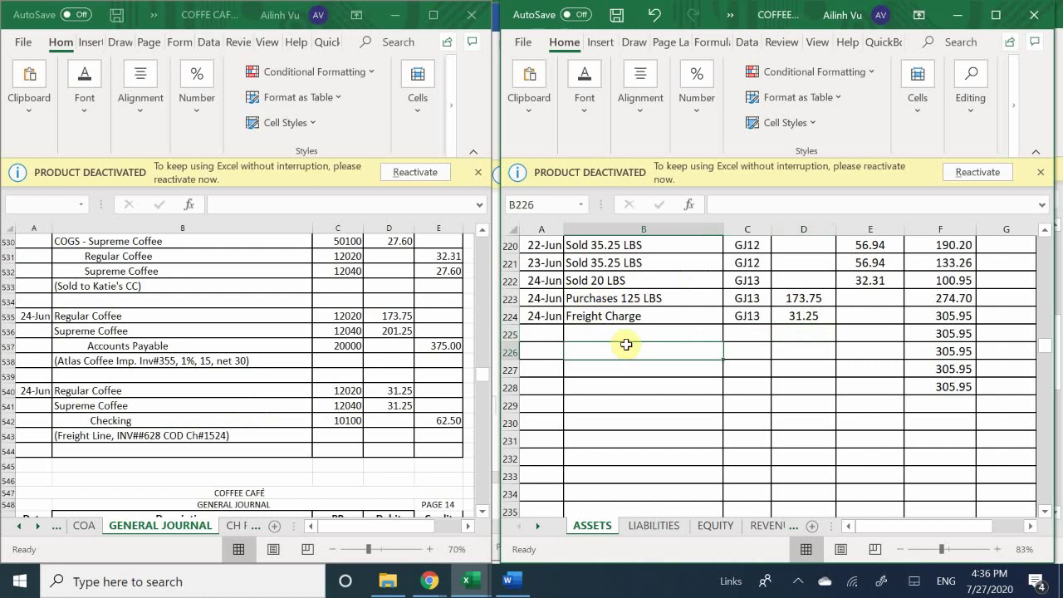
pyautogui.scroll(-1, 623, 343)
pyautogui.scroll(-8, 626, 343)
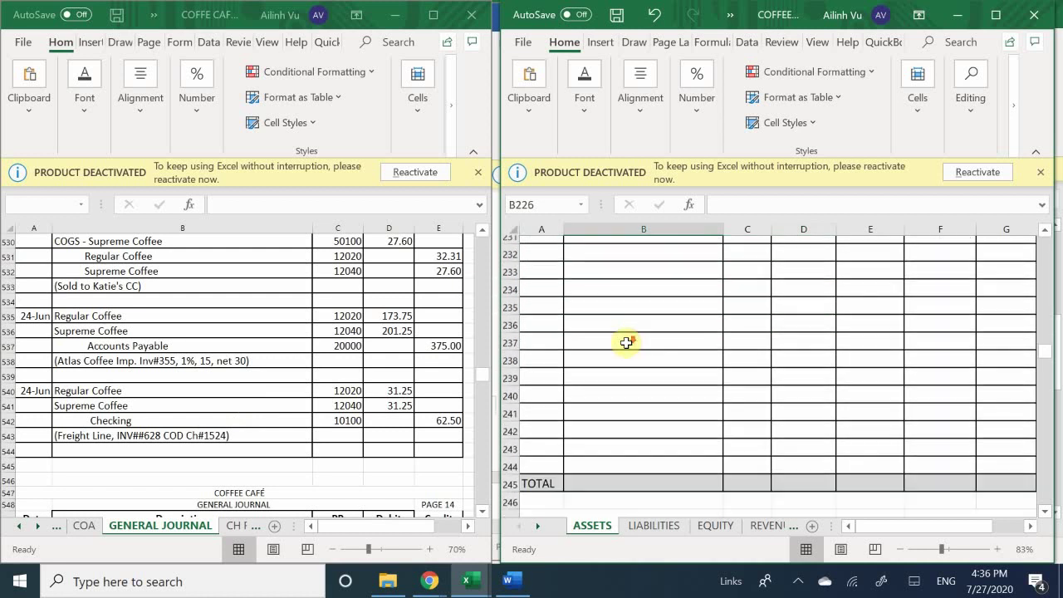
pyautogui.scroll(-6, 615, 342)
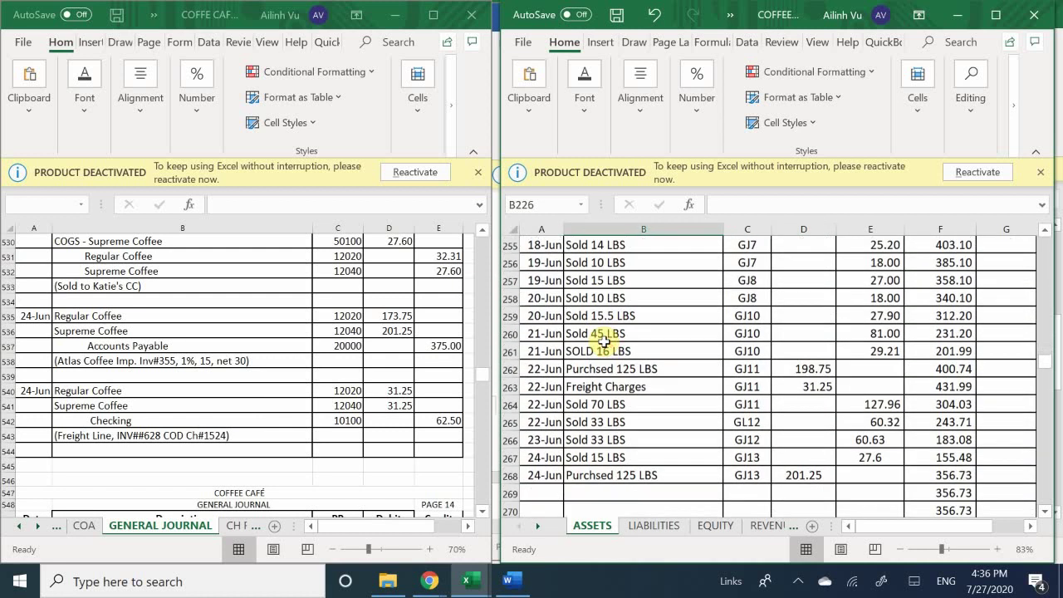
pyautogui.scroll(-1, 541, 304)
pyautogui.click(546, 314)
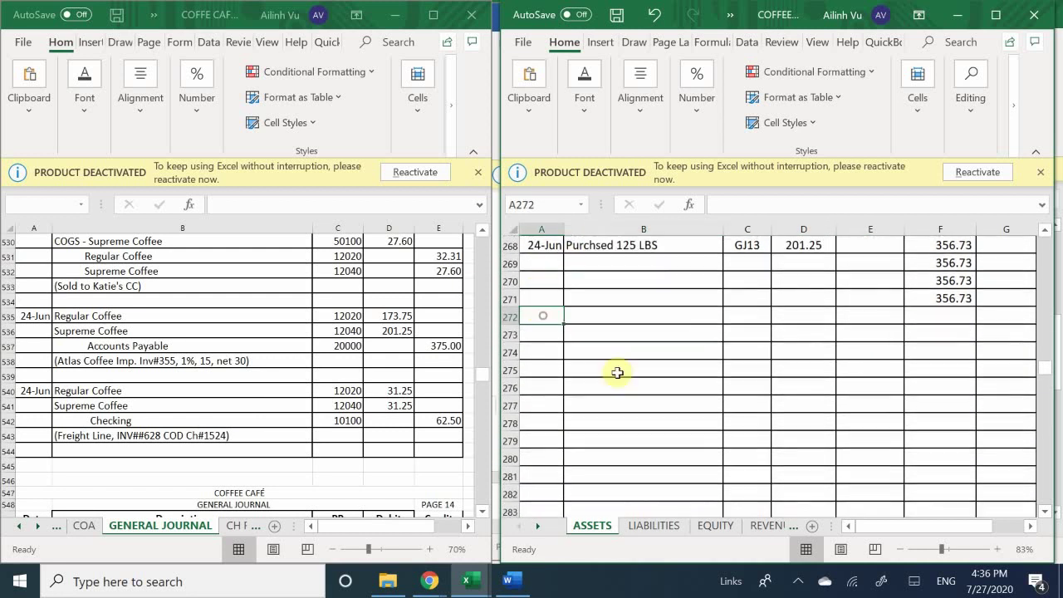
pyautogui.scroll(1, 542, 321)
pyautogui.click(541, 320)
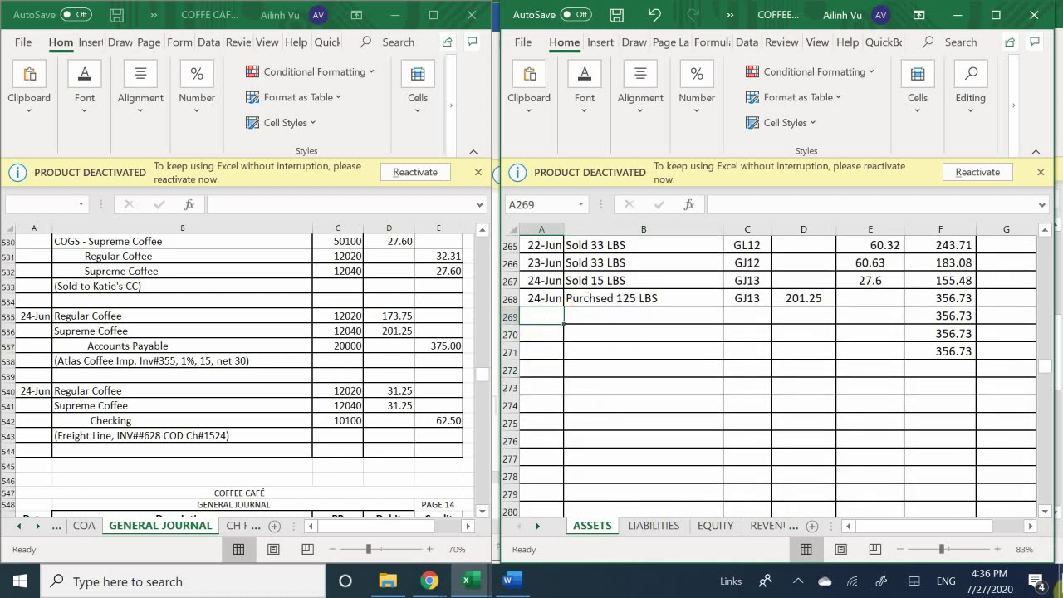
pyautogui.write('6/24')
pyautogui.press('Return')
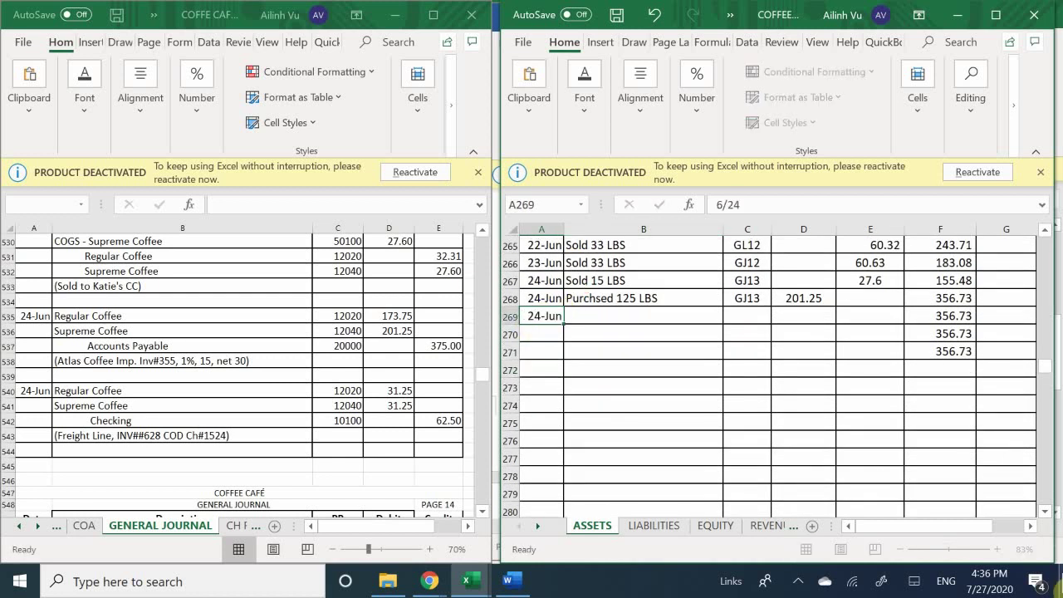
# Fill row 269 of Supreme Coffee with the item "Freight Charges", post reference GJ13 and a debit of 31.25
pyautogui.click(643, 315)
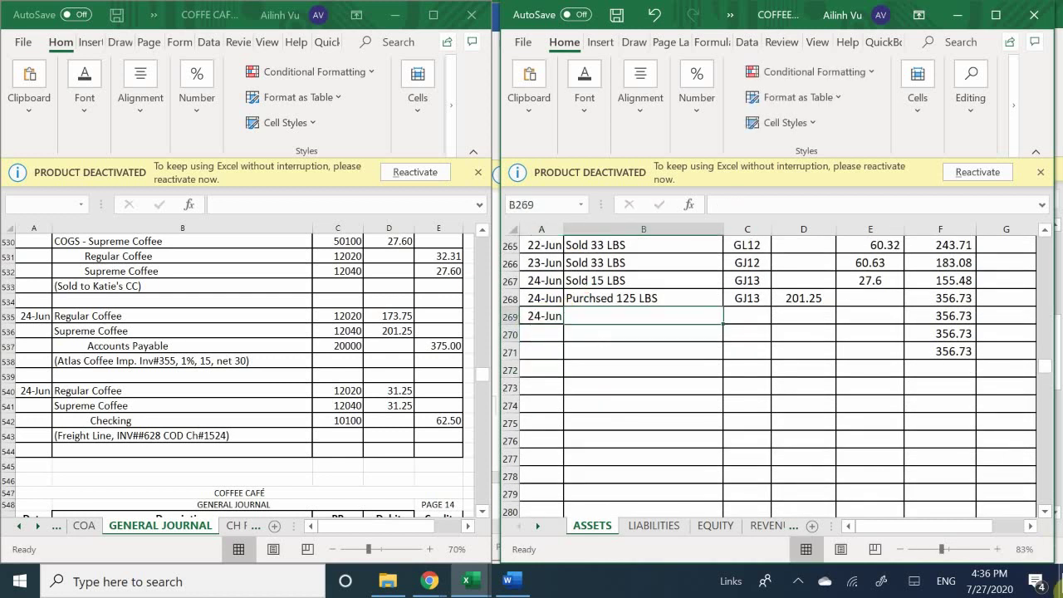
pyautogui.write('Fr')
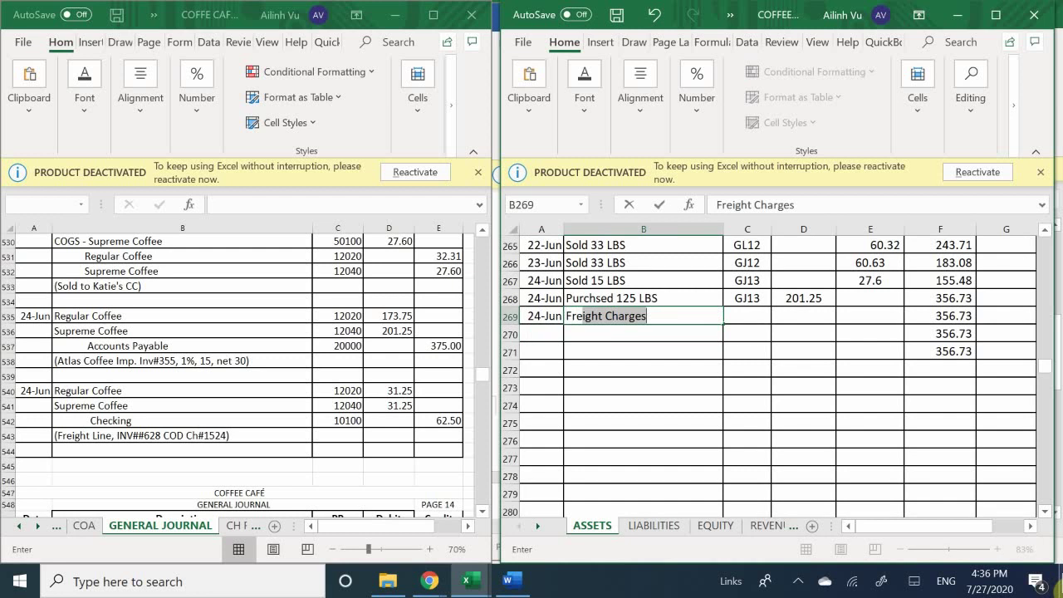
pyautogui.press('Tab')
pyautogui.write('GJ')
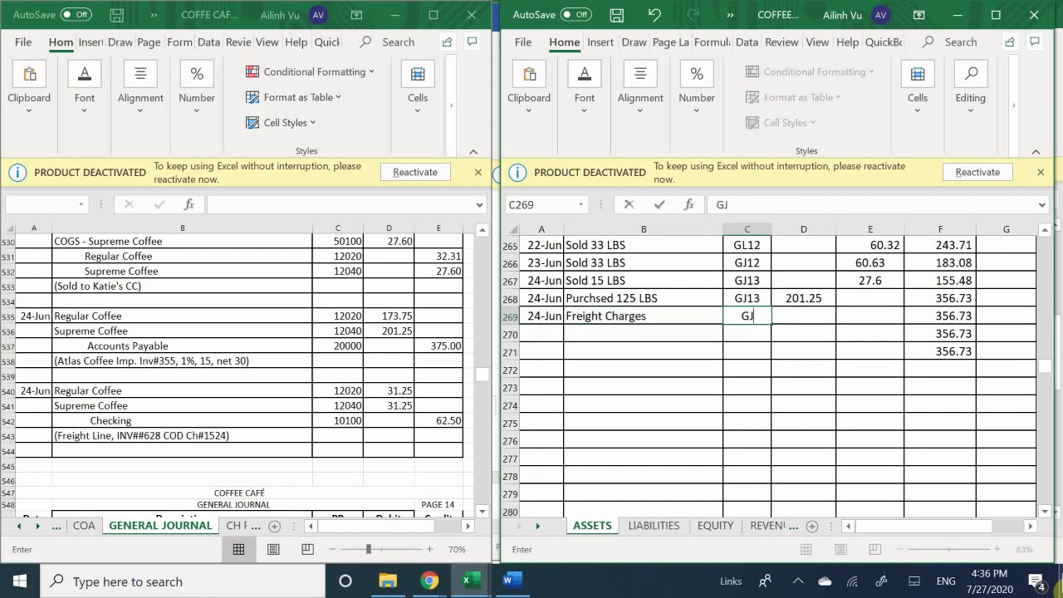
pyautogui.write('13')
pyautogui.press('Tab')
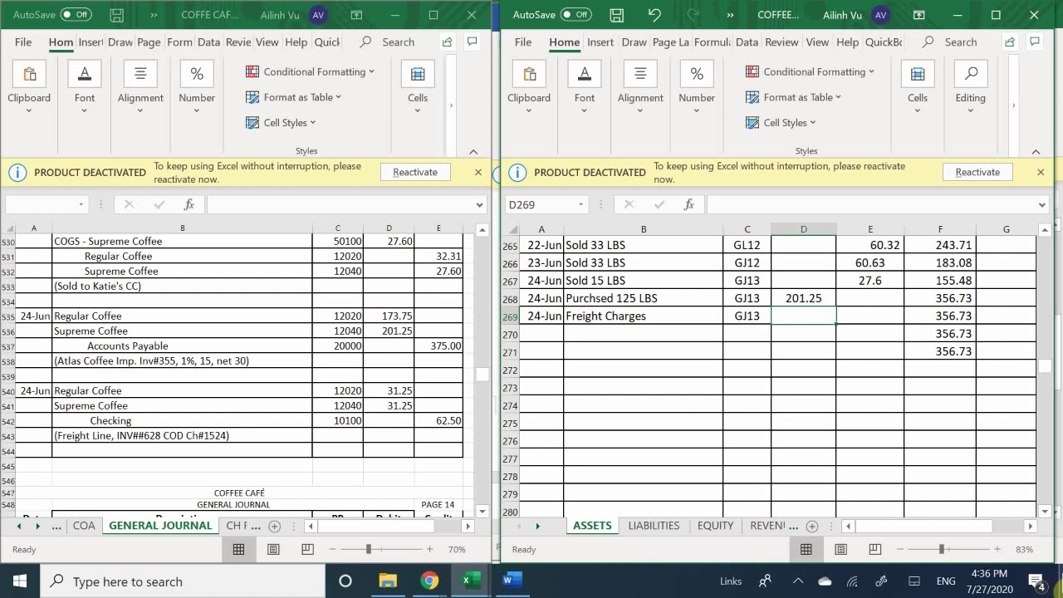
pyautogui.write('31.25')
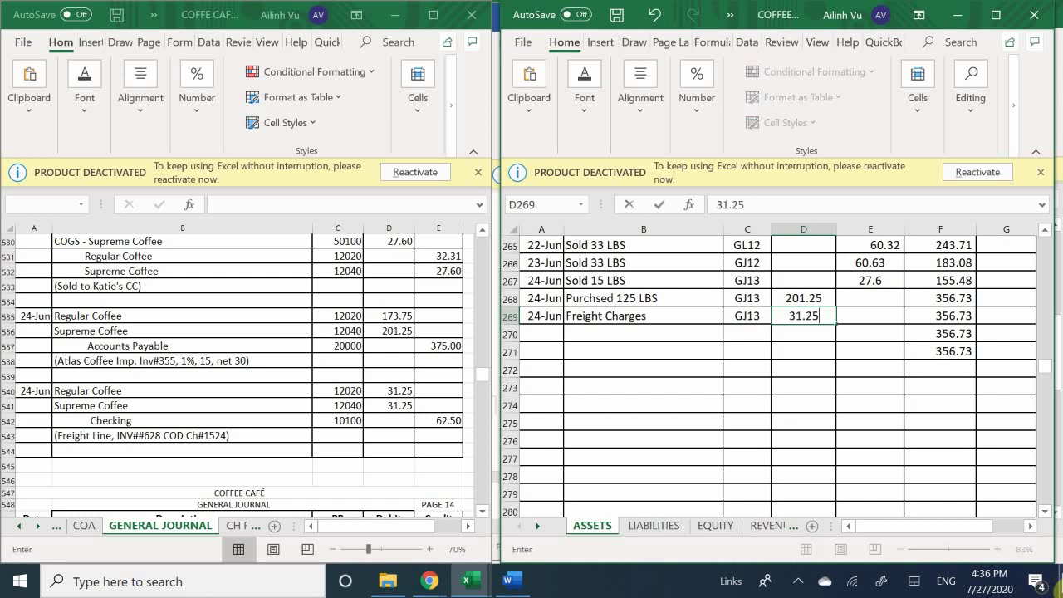
pyautogui.press('Return')
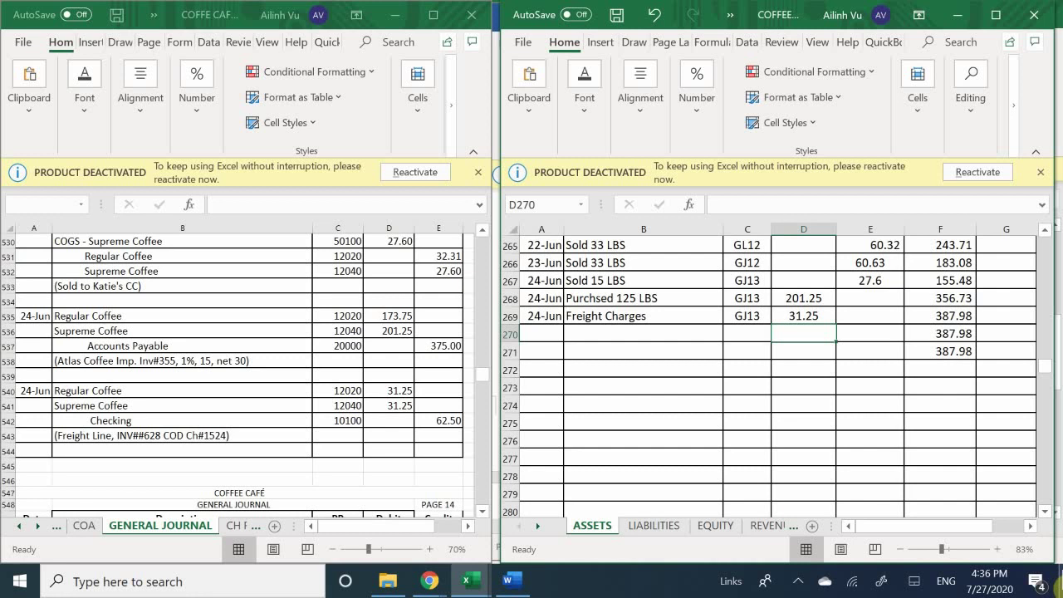
# Enter the date 6/24 in A52, the next free row of the Checking account
pyautogui.scroll(-1, 739, 291)
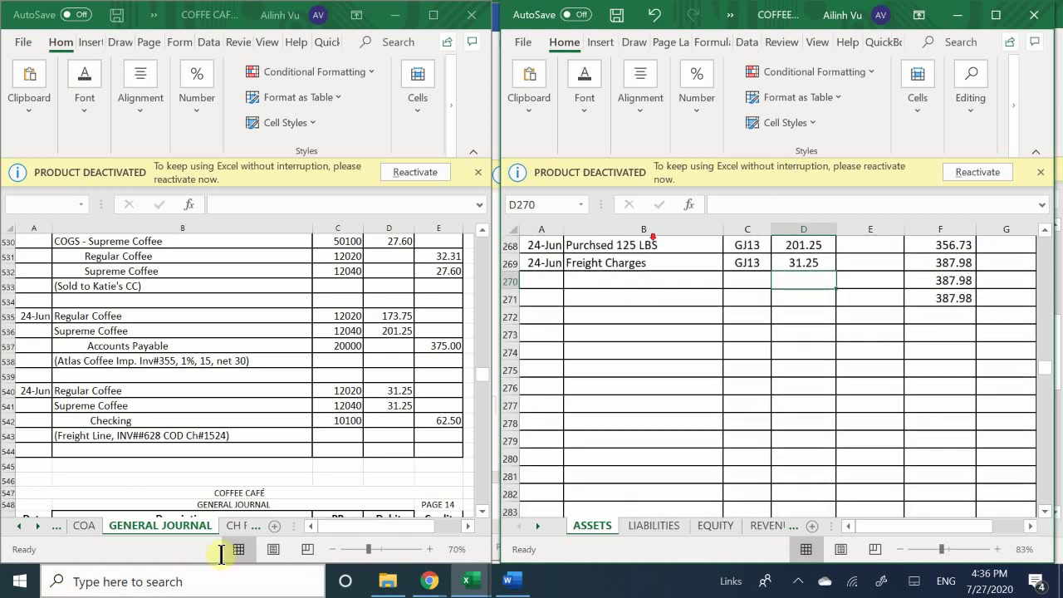
pyautogui.click(610, 317)
pyautogui.scroll(2, 608, 342)
pyautogui.scroll(20, 608, 342)
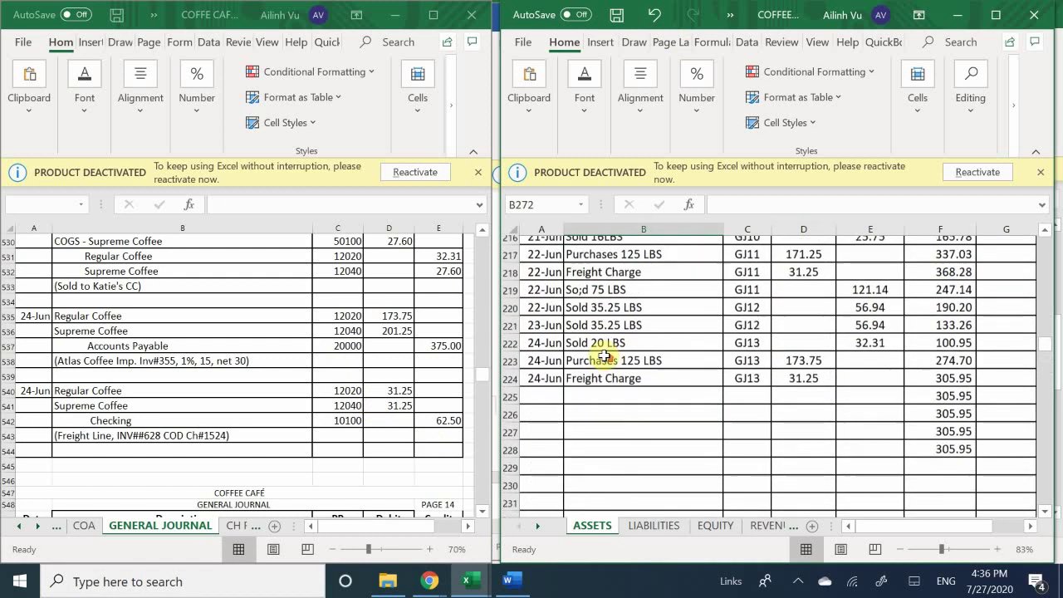
pyautogui.scroll(20, 604, 355)
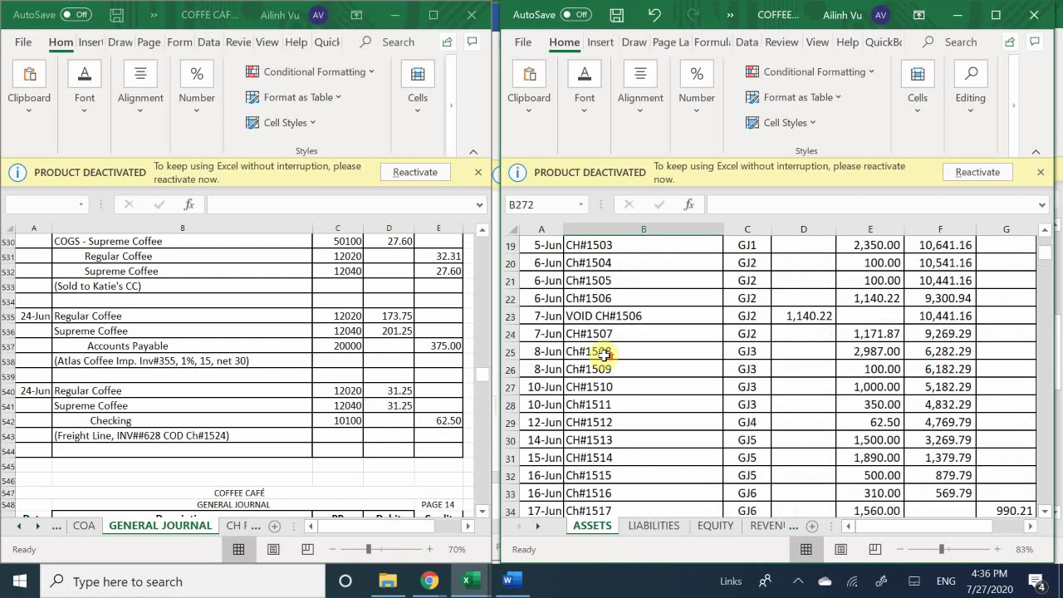
pyautogui.scroll(-13, 604, 356)
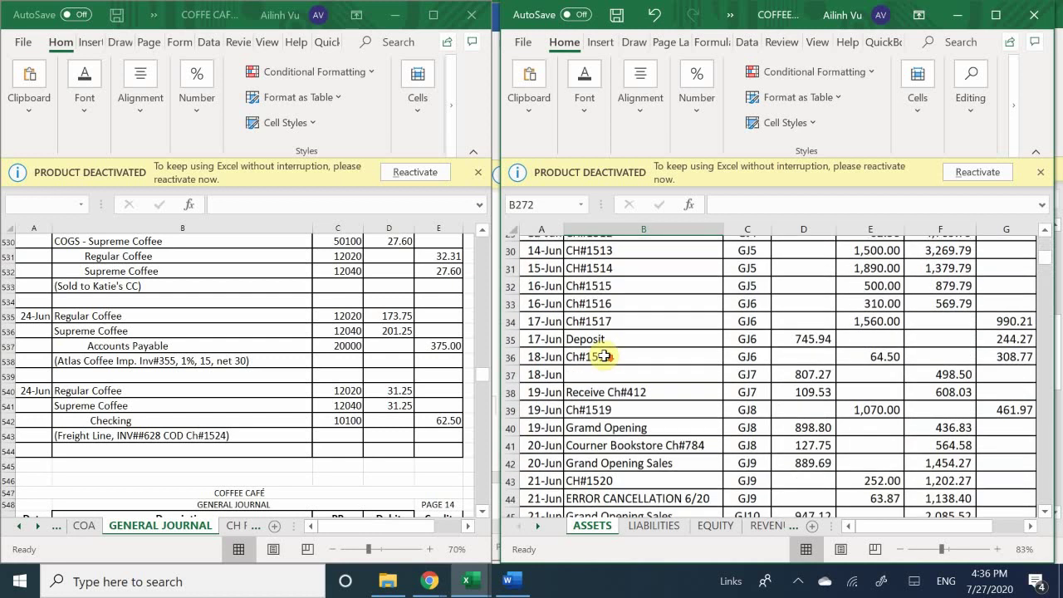
pyautogui.scroll(-4, 605, 355)
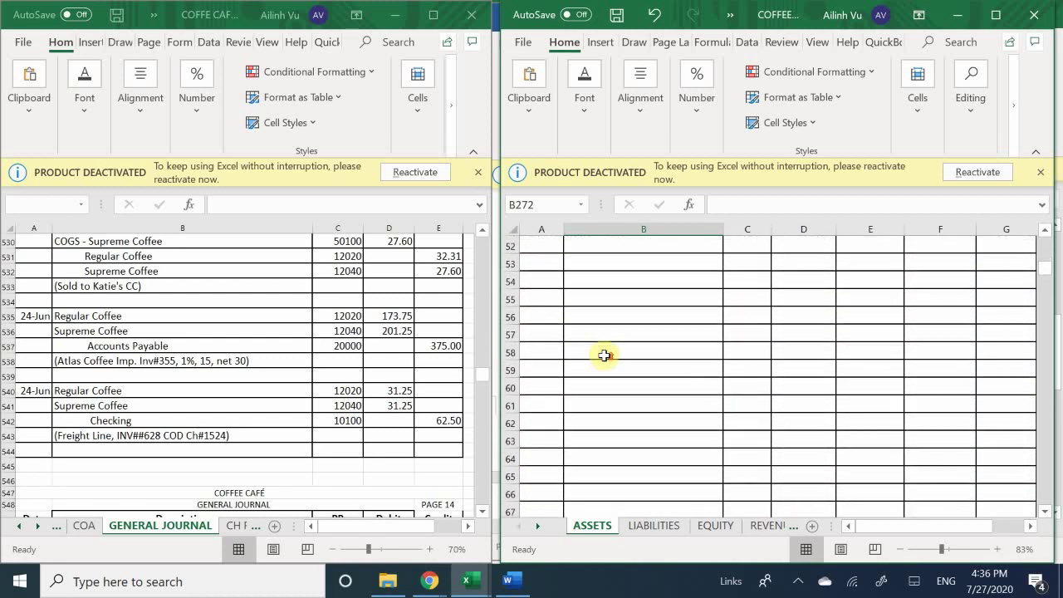
pyautogui.scroll(3, 605, 355)
pyautogui.click(542, 353)
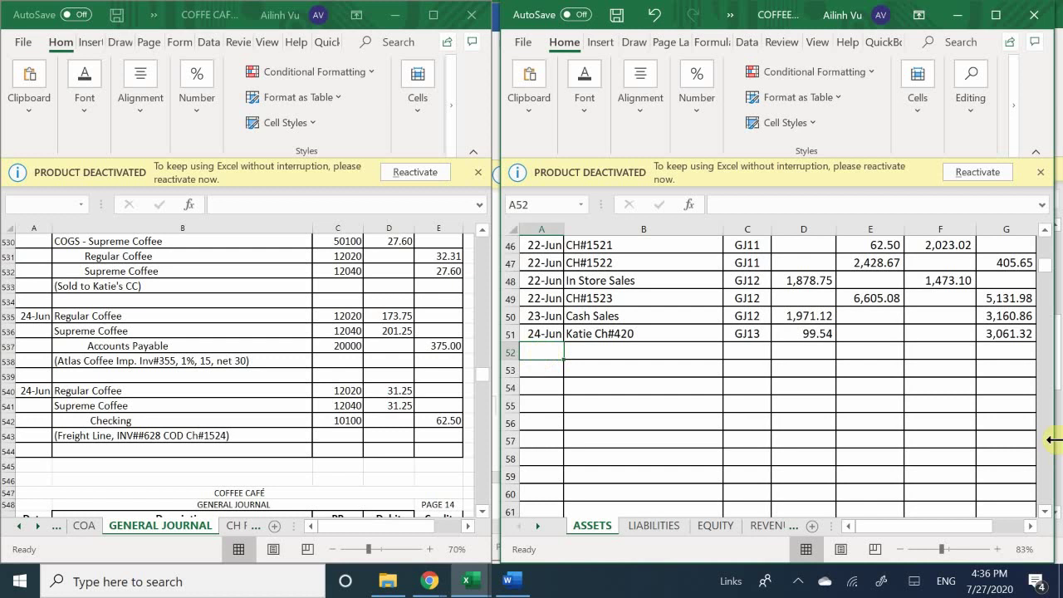
pyautogui.write('6/274')
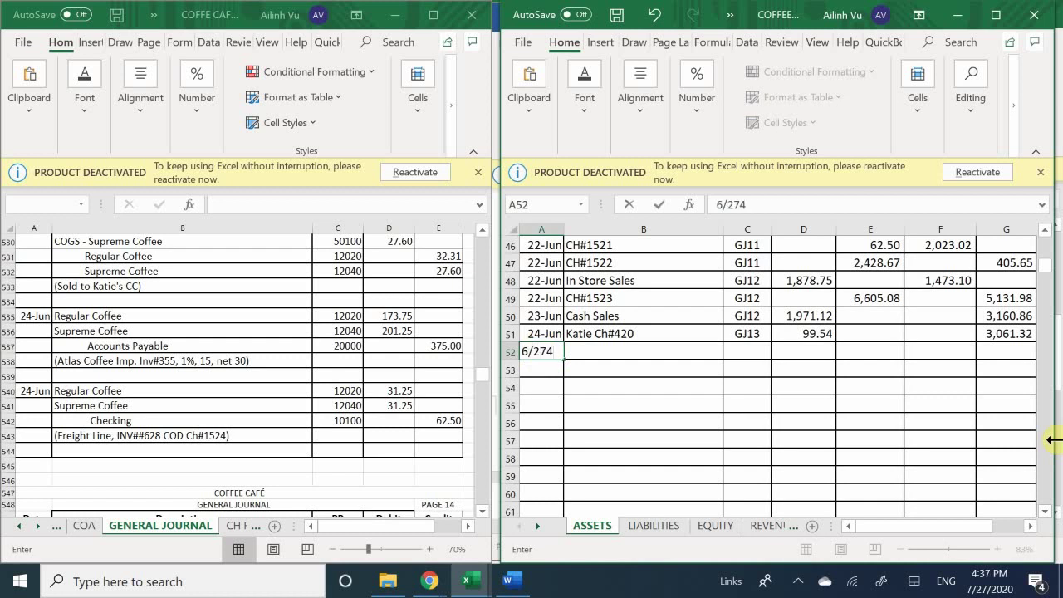
pyautogui.press('BackSpace')
pyautogui.press('BackSpace')
pyautogui.write('4')
pyautogui.press('Tab')
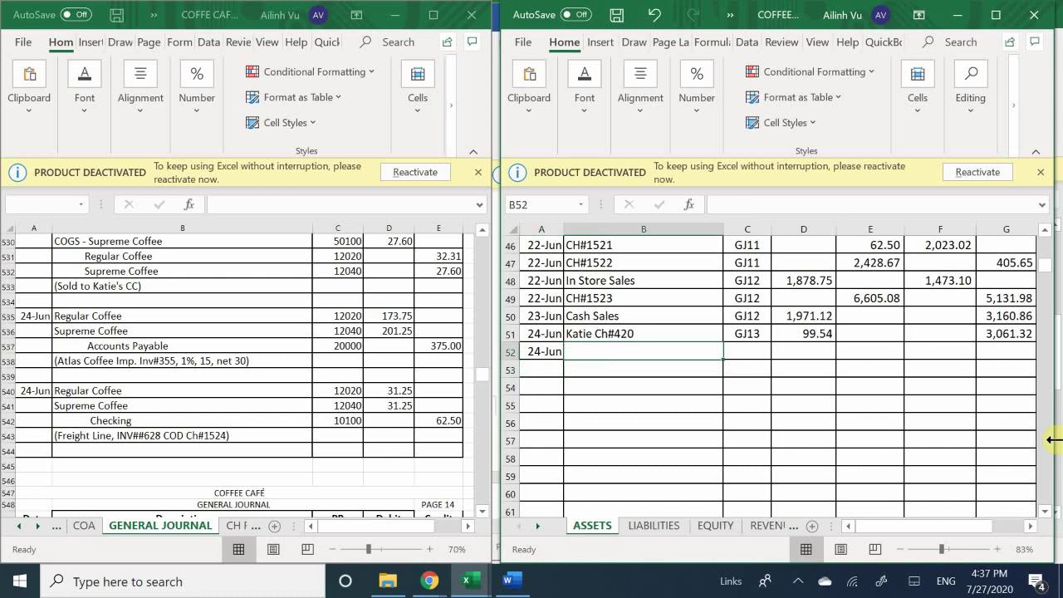
# Fill row 52 of Checking with the item Ch#1524, post reference GJ13 and a credit of 62.50
pyautogui.write('C')
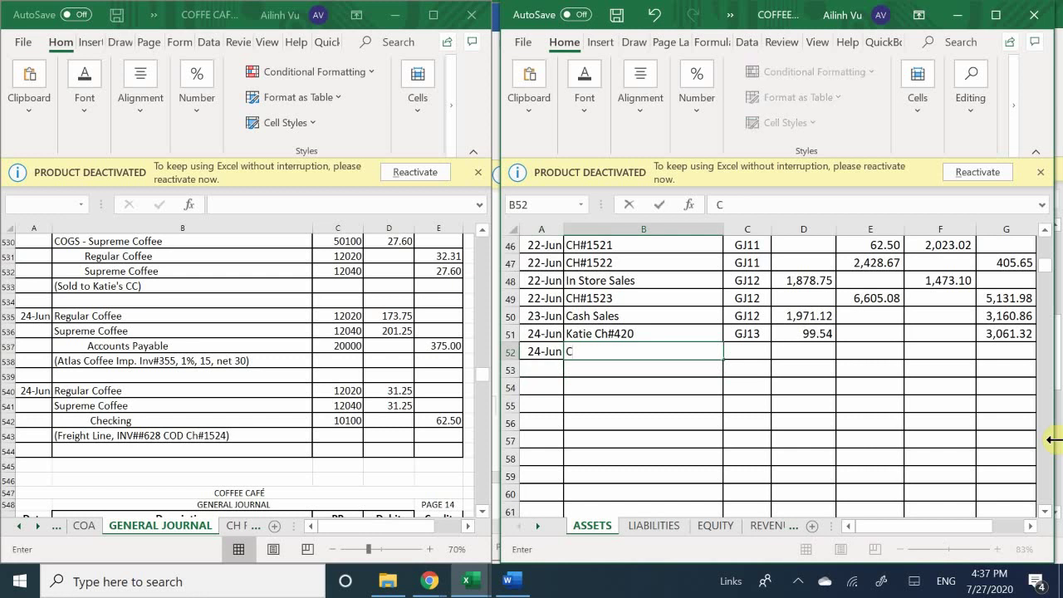
pyautogui.write('h#1524')
pyautogui.press('Tab')
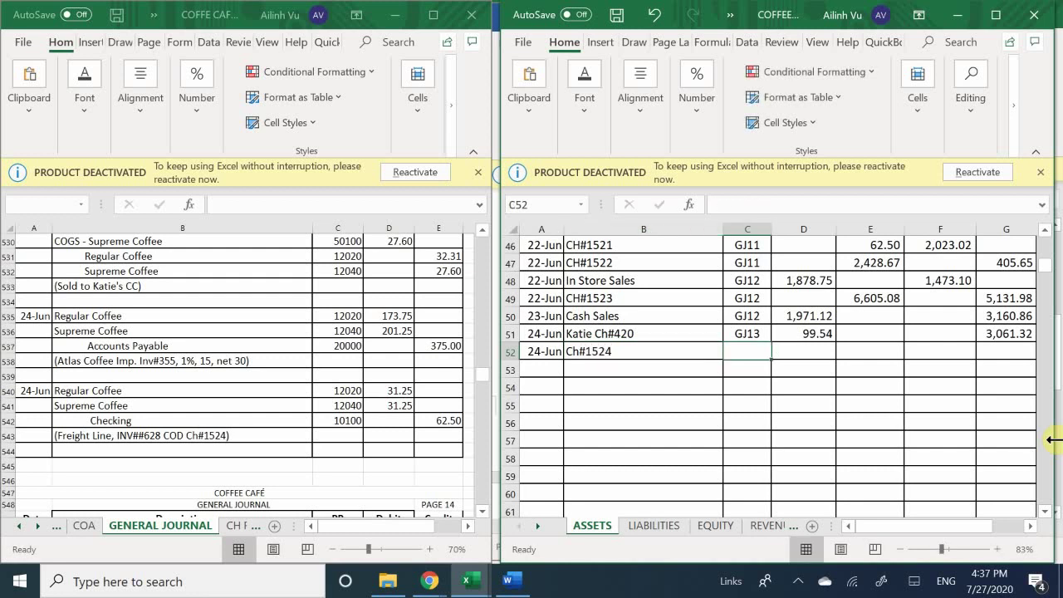
pyautogui.write('GJ')
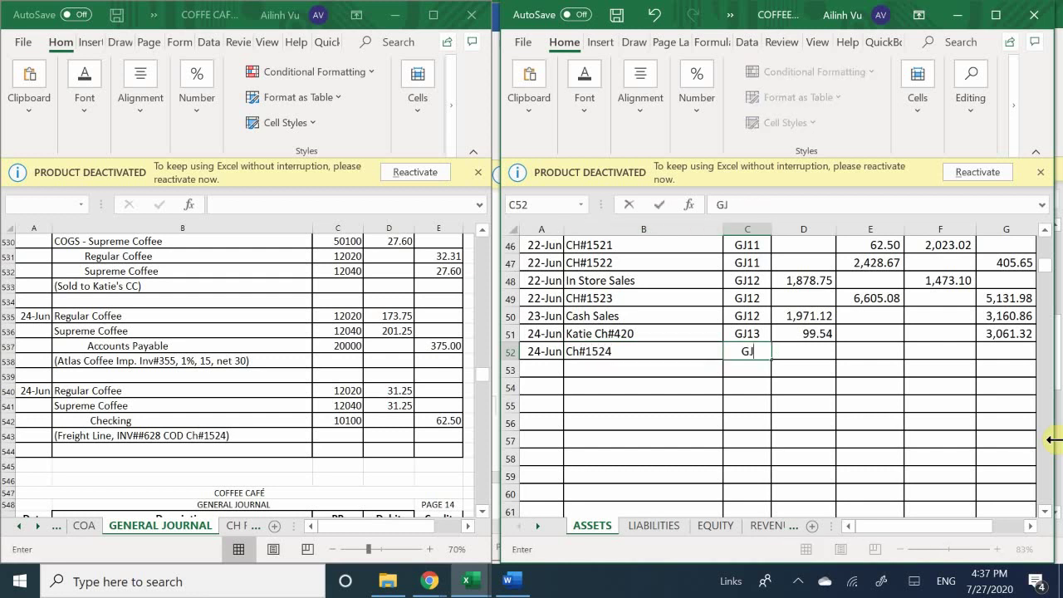
pyautogui.write('13')
pyautogui.press('Tab')
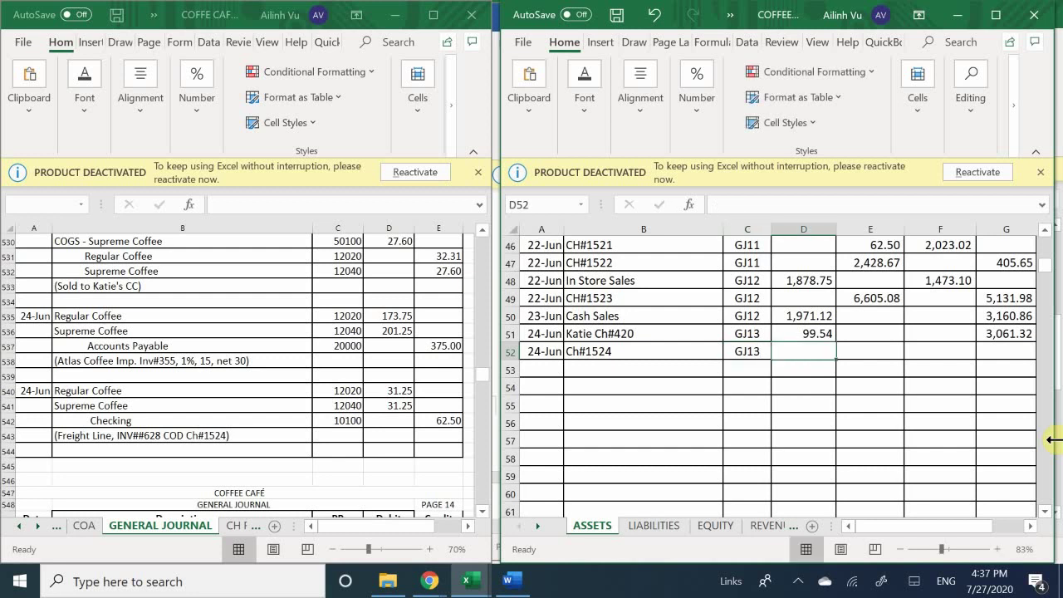
pyautogui.press('Tab')
pyautogui.write('62.50')
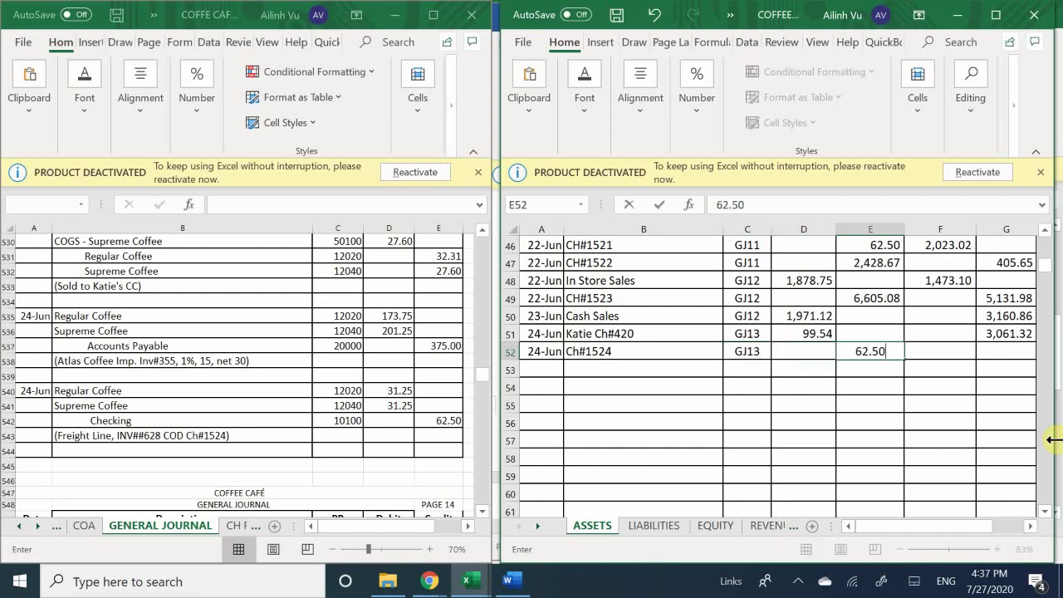
pyautogui.press('Return')
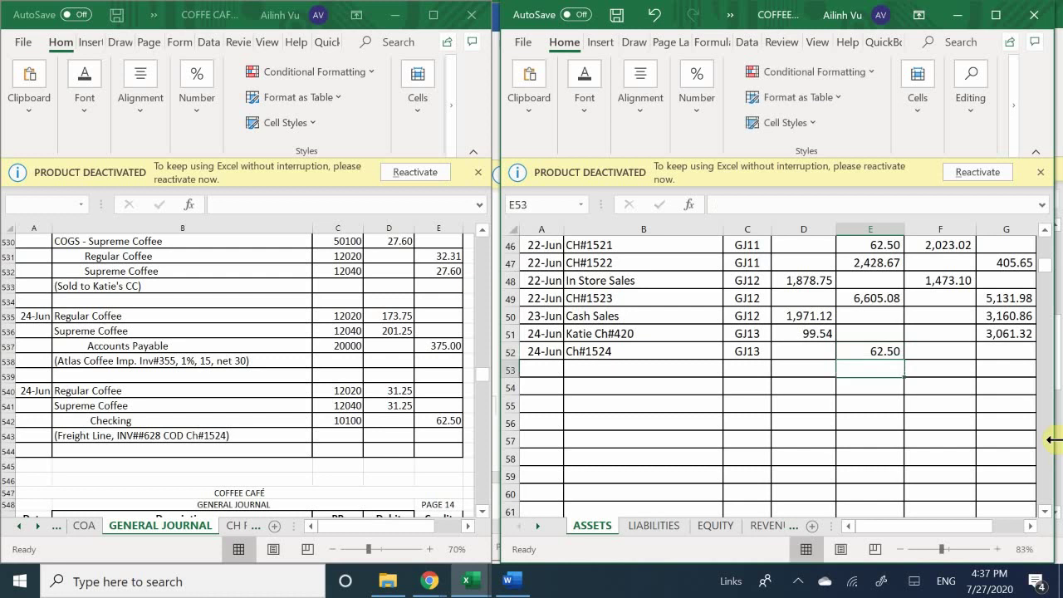
# Calculate the Checking balance in F52 with =F51+D52-E52 and fill the formula down to F58
pyautogui.click(931, 352)
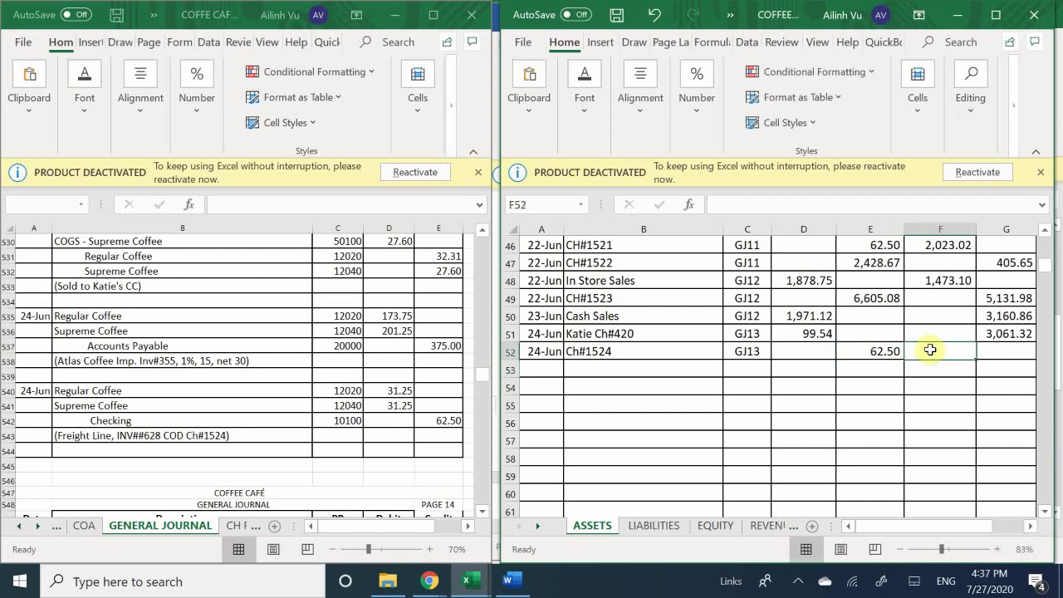
pyautogui.write('=')
pyautogui.press('Up')
pyautogui.write('+')
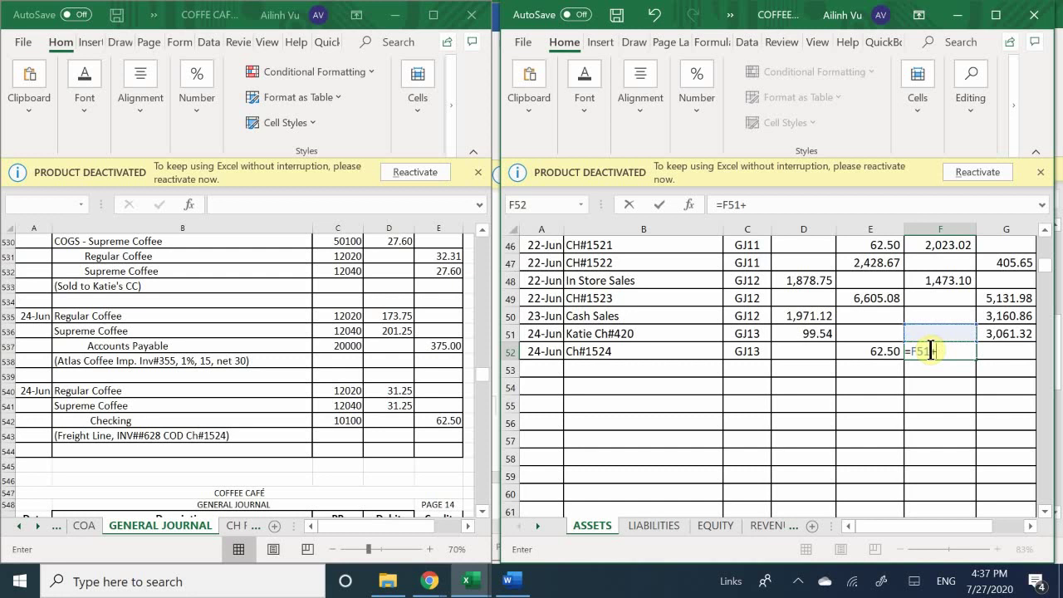
pyautogui.press('Left')
pyautogui.press('Left')
pyautogui.write('-')
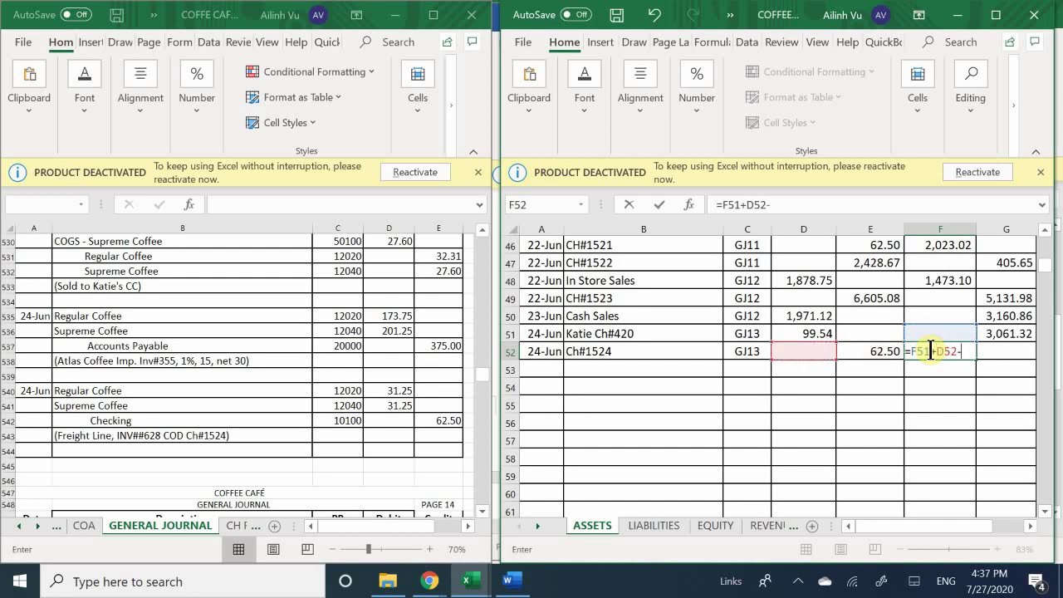
pyautogui.press('Left')
pyautogui.press('Return')
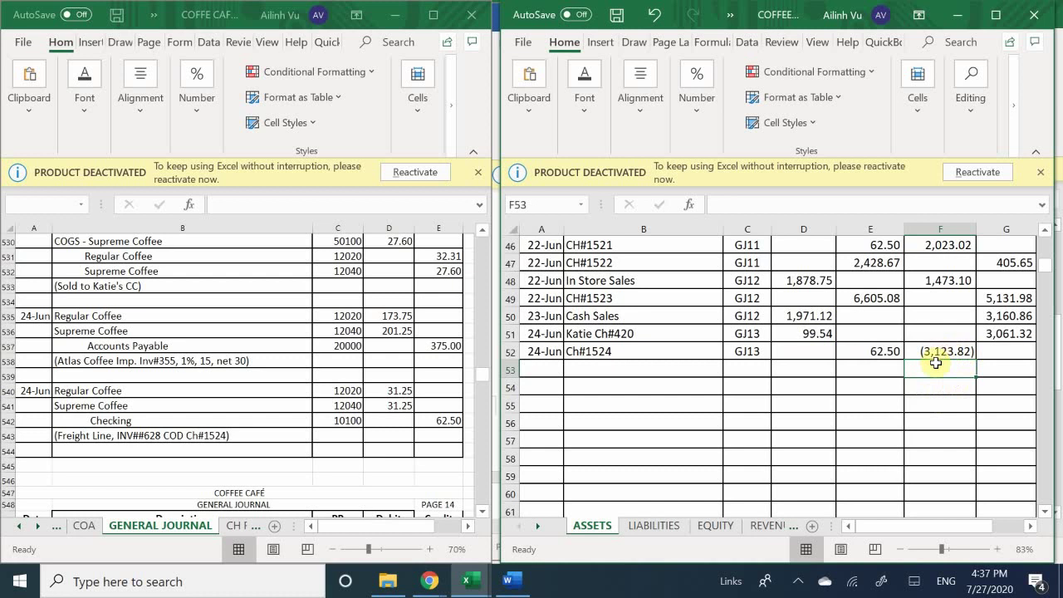
pyautogui.click(949, 349)
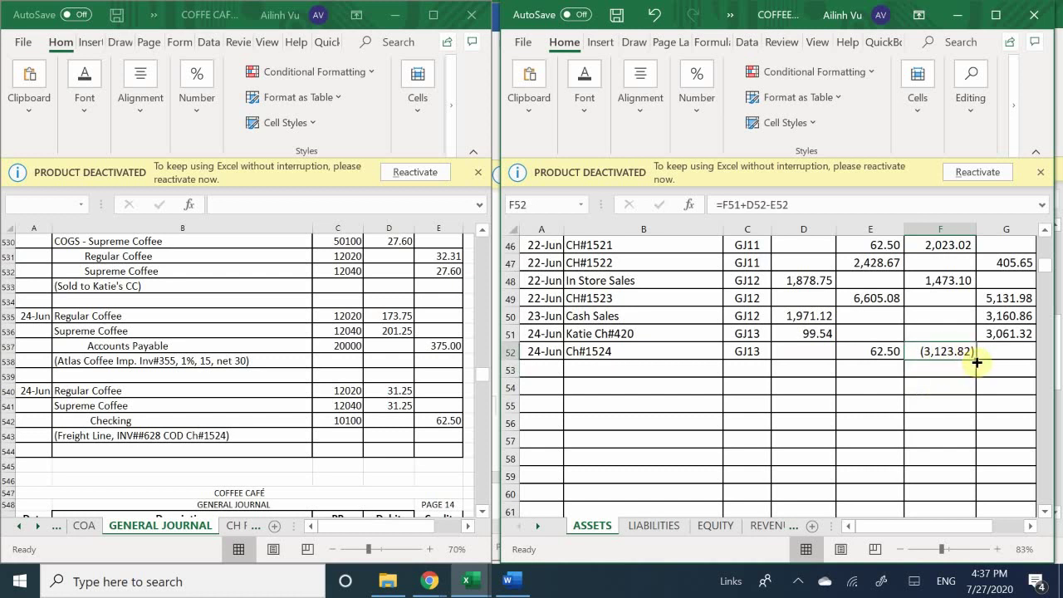
pyautogui.moveTo(978, 362); pyautogui.dragTo(961, 457)
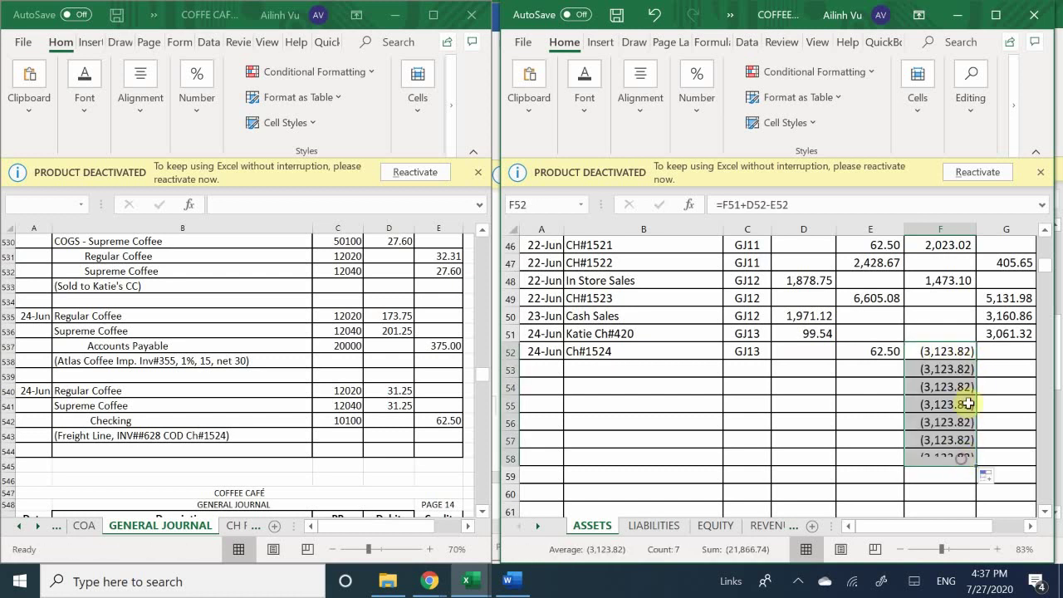
# Enter 3123.82 in G52 as the credit balance of the Checking account
pyautogui.click(993, 351)
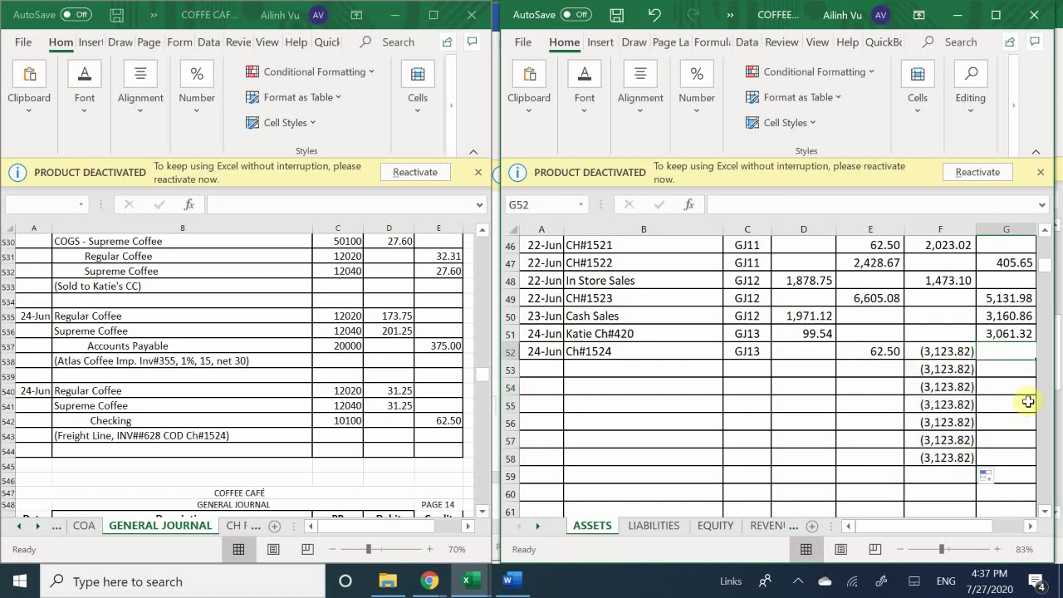
pyautogui.write('3')
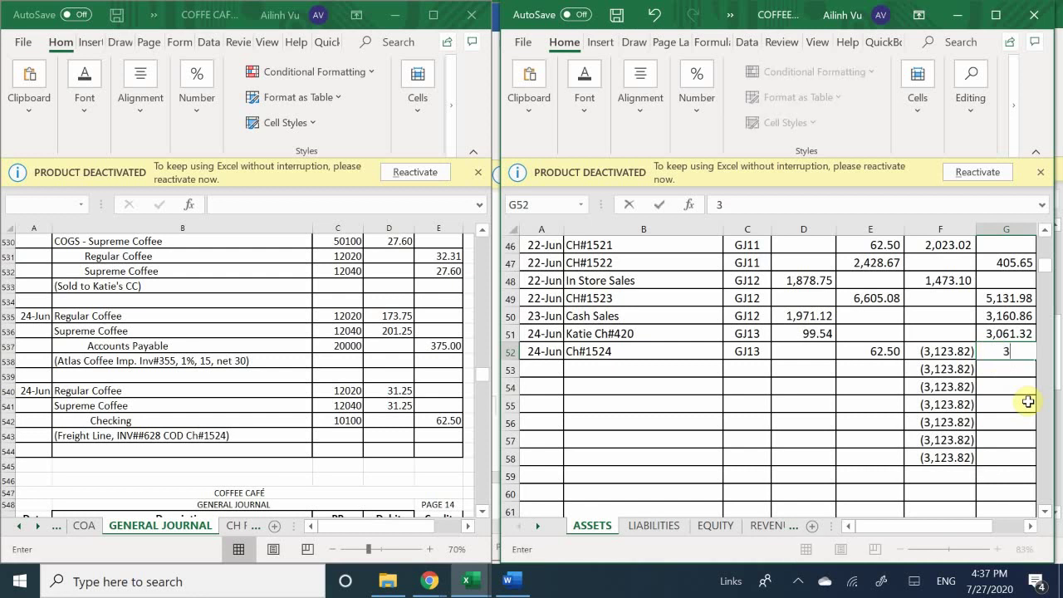
pyautogui.write('2')
pyautogui.press('BackSpace')
pyautogui.write('123.82')
pyautogui.press('Return')
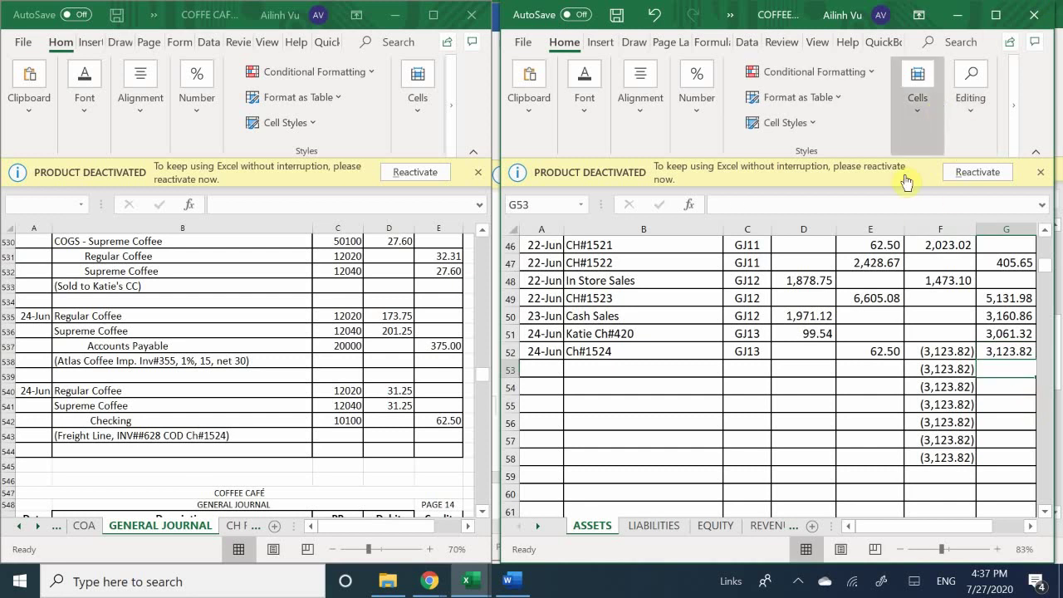
# Hide the negative balance in F52 by giving it a white font color
pyautogui.click(958, 353)
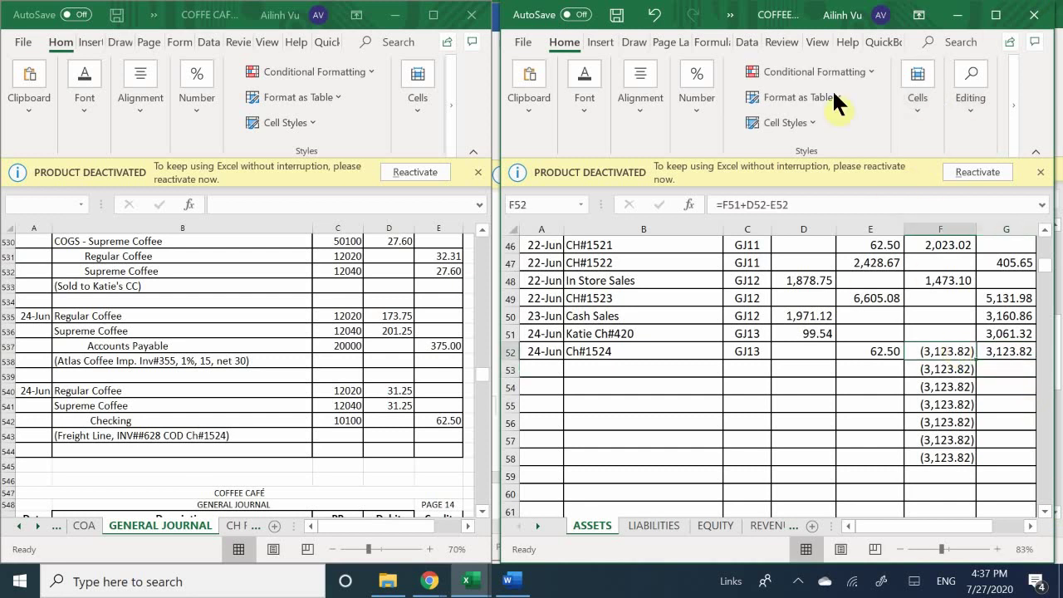
pyautogui.click(590, 112)
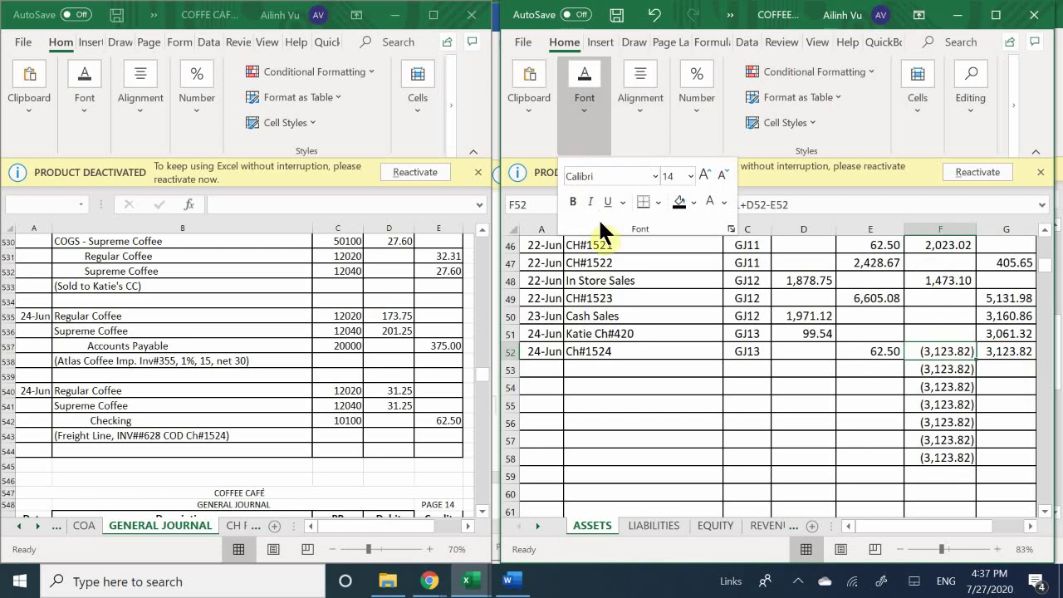
pyautogui.click(708, 204)
pyautogui.click(606, 403)
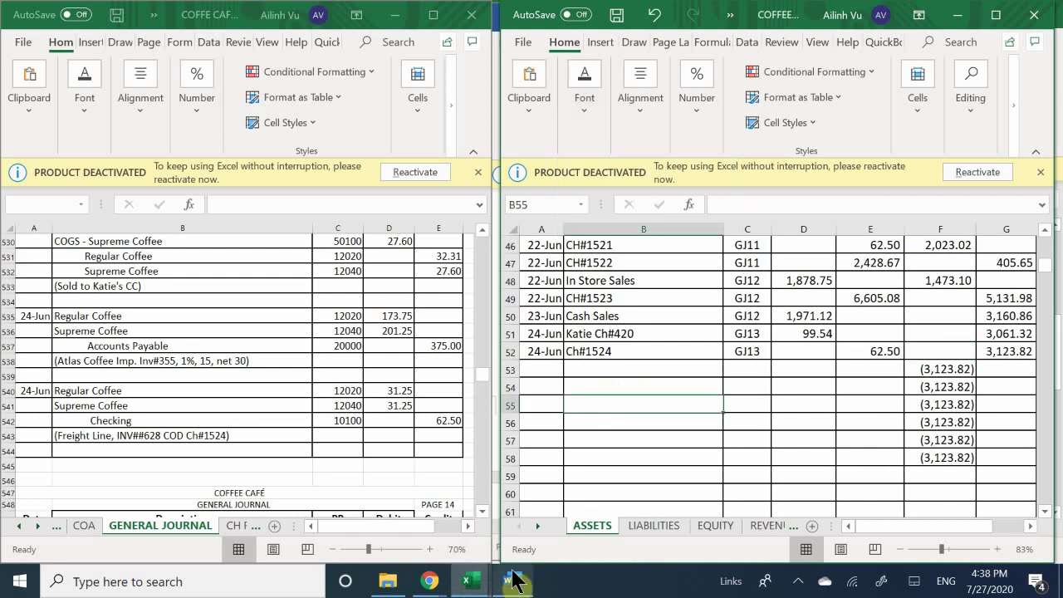
# Switch to the COFFEE CAFE SUBSIDIARY LEDGER workbook
pyautogui.moveTo(515, 582)
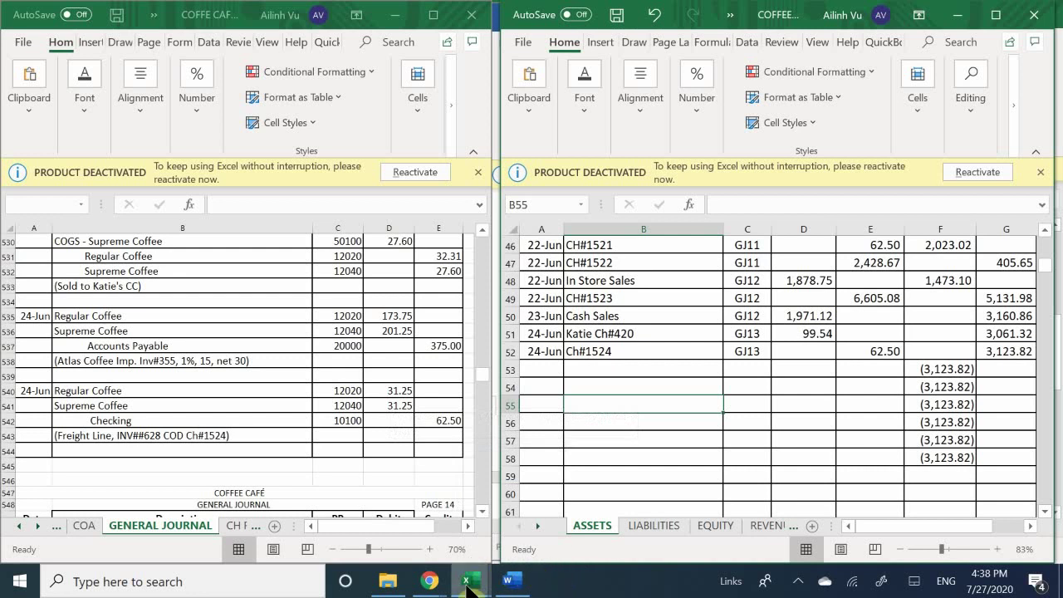
pyautogui.moveTo(470, 588)
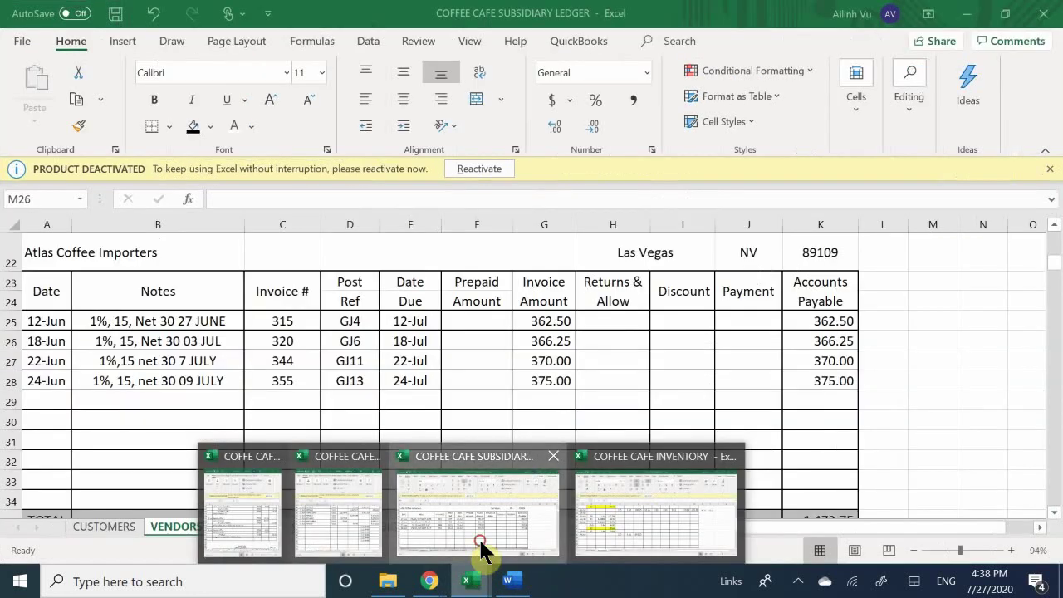
pyautogui.click(480, 536)
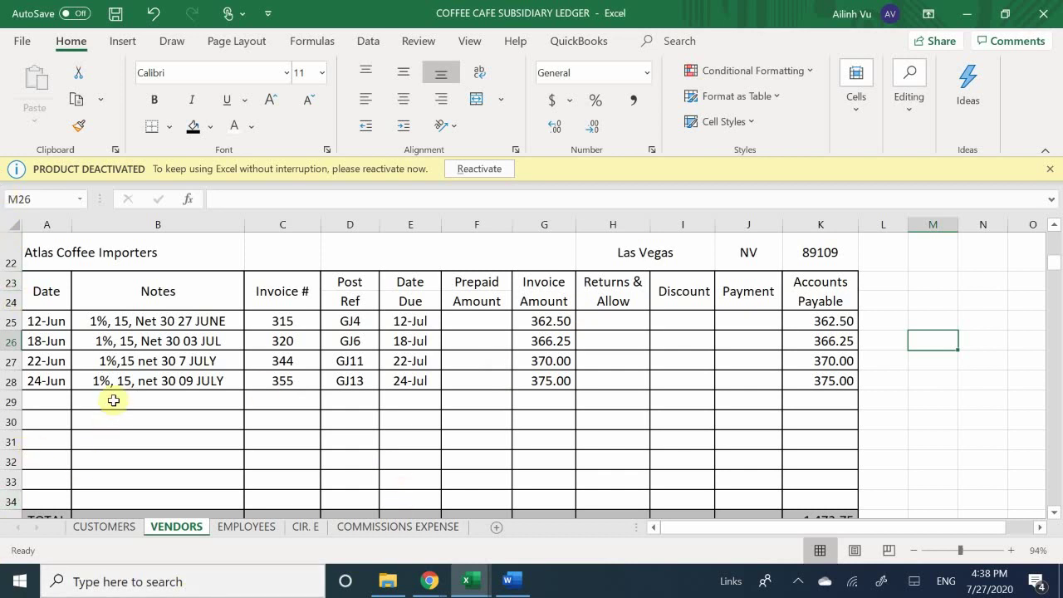
# Enter the date 6/24 in A64, the next free row of the Freight Line account on the VENDORS sheet
pyautogui.scroll(-1, 113, 401)
pyautogui.scroll(-5, 114, 400)
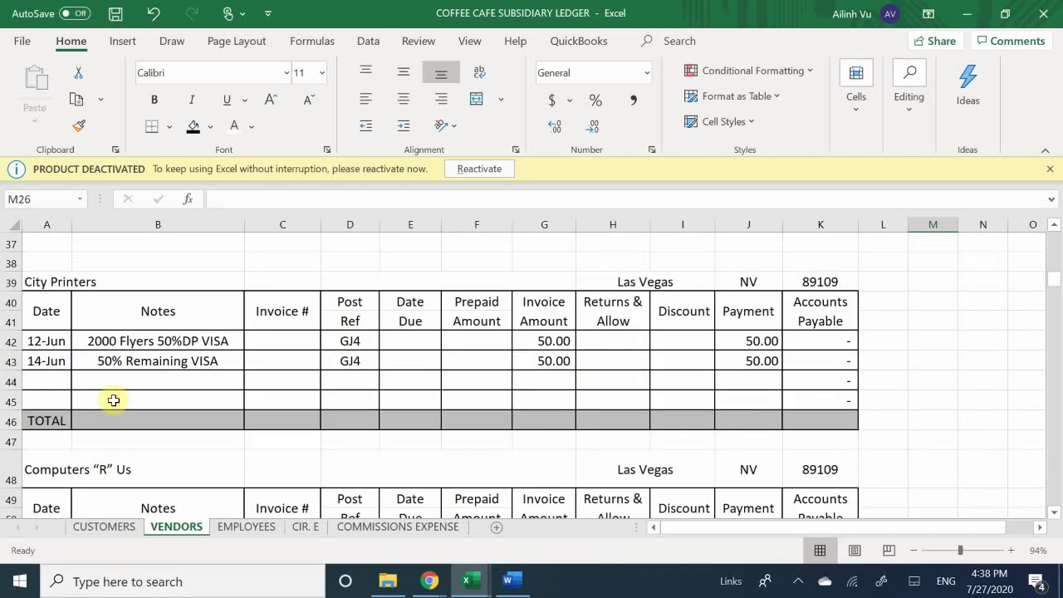
pyautogui.scroll(-5, 114, 401)
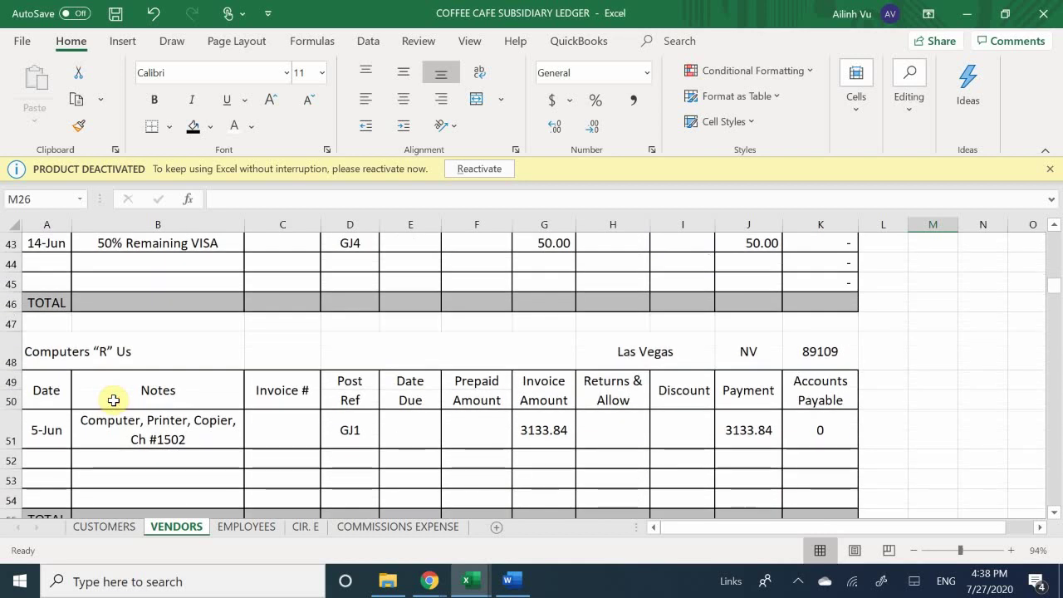
pyautogui.scroll(-2, 114, 401)
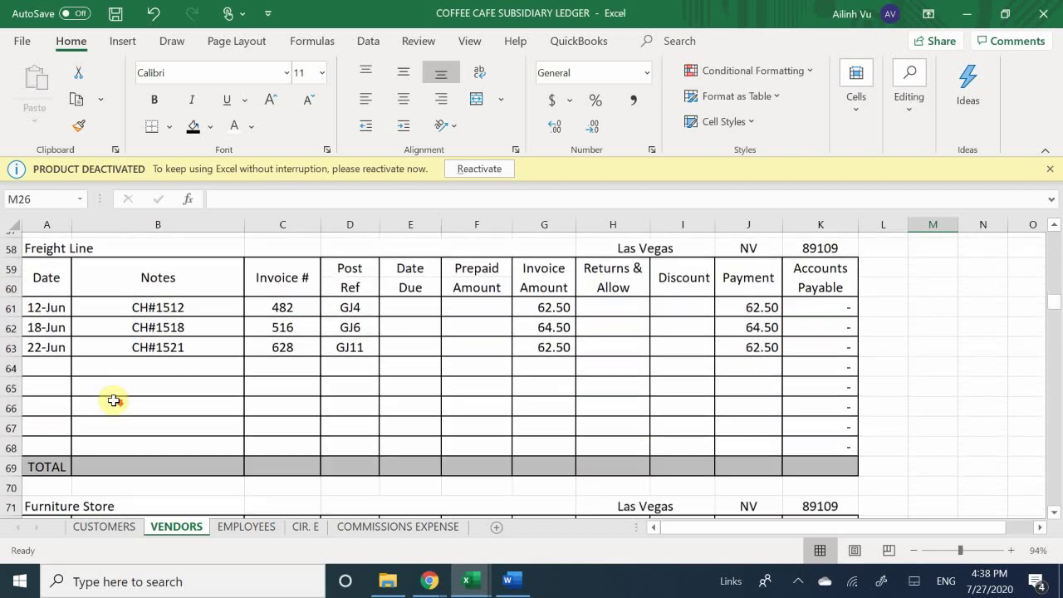
pyautogui.click(41, 363)
pyautogui.write('6')
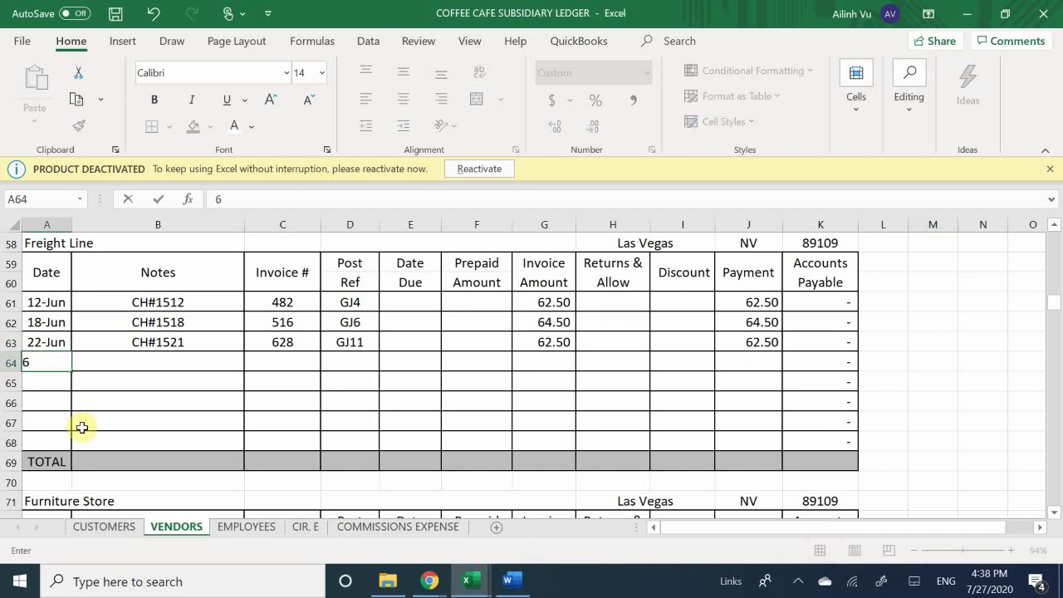
pyautogui.write('/24')
pyautogui.press('Return')
pyautogui.press('Up')
pyautogui.press('Right')
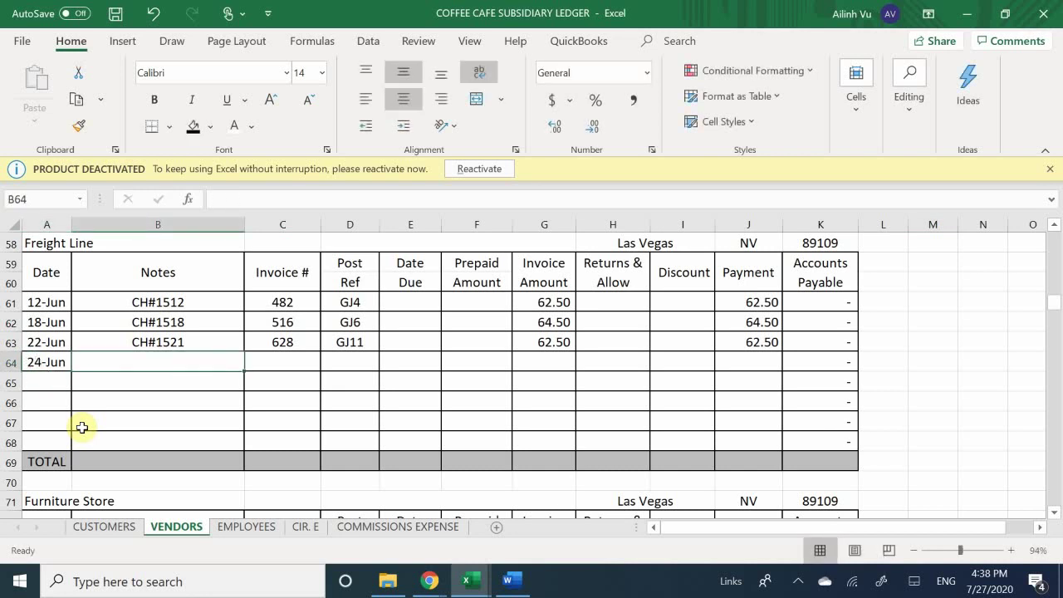
# Enter CH#1524 as the note in B64 for the 24-Jun Freight Line entry
pyautogui.write('CH')
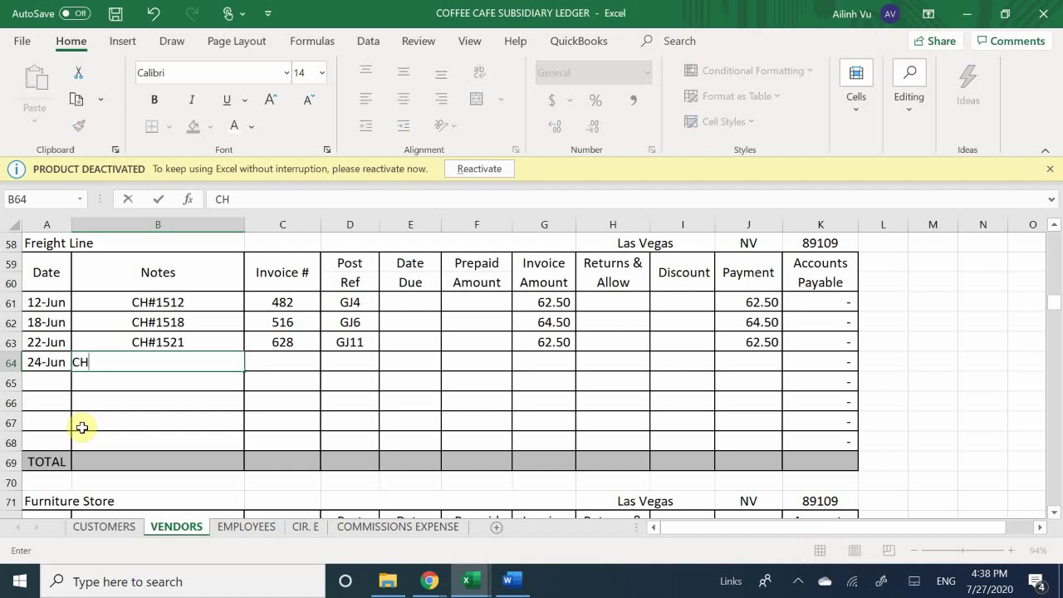
pyautogui.write('@')
pyautogui.press('BackSpace')
pyautogui.write('#1524')
pyautogui.press('Tab')
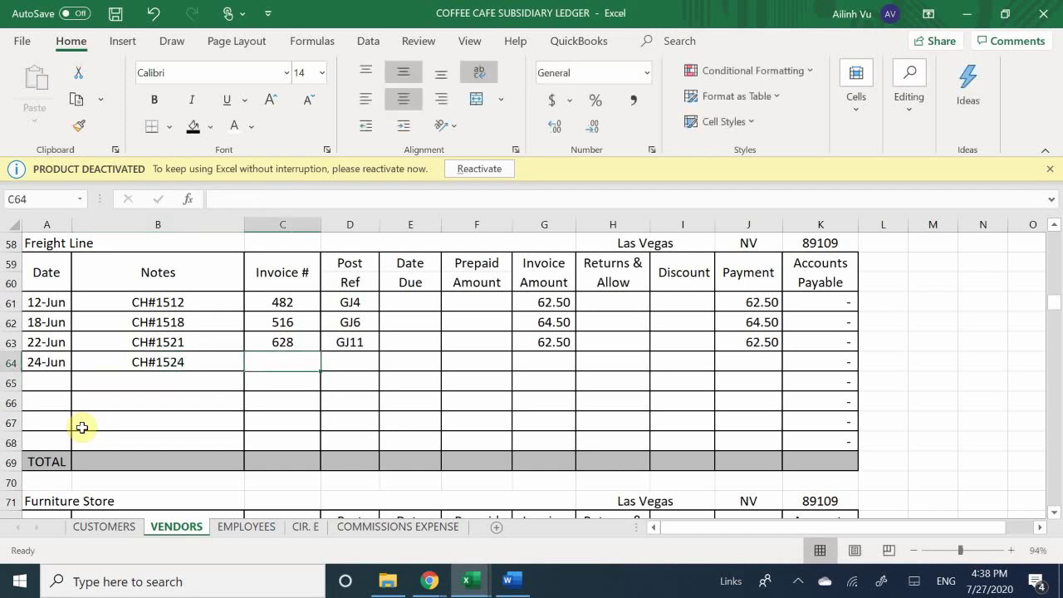
pyautogui.write('GJ')
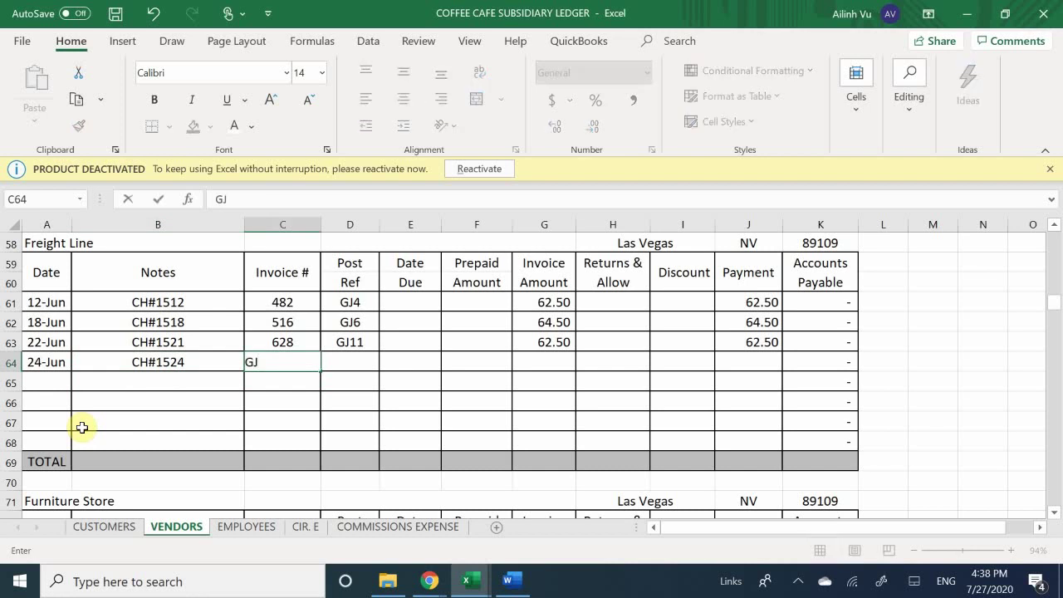
pyautogui.write('13')
pyautogui.press('Tab')
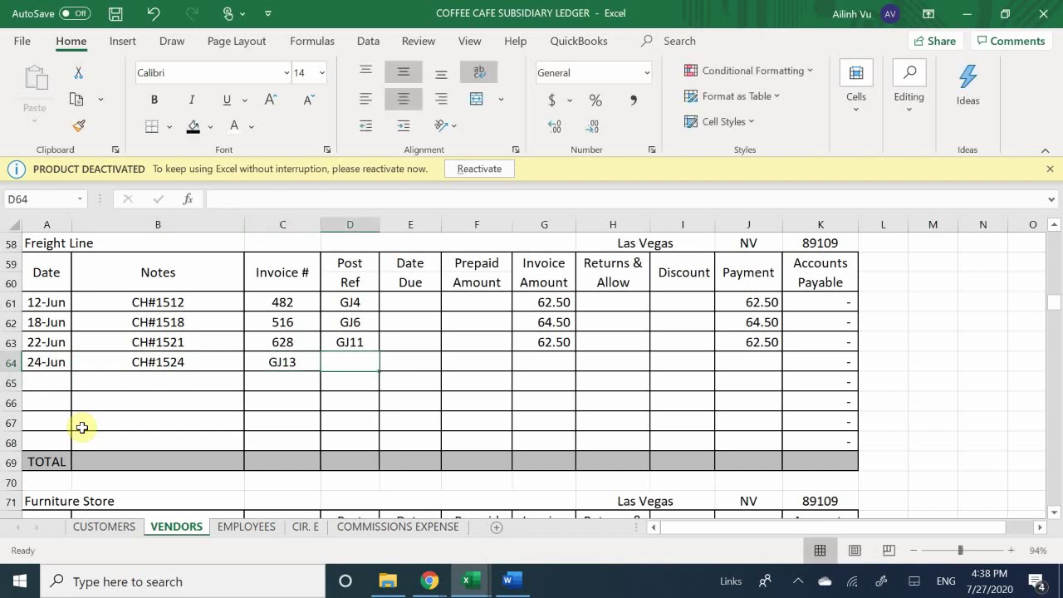
pyautogui.press('Left')
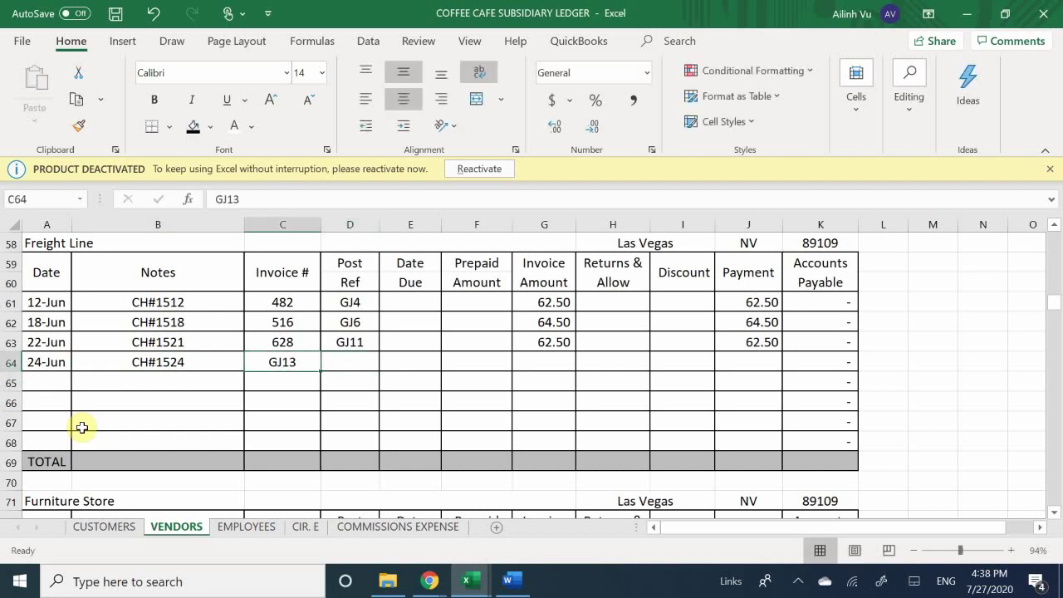
pyautogui.press('BackSpace')
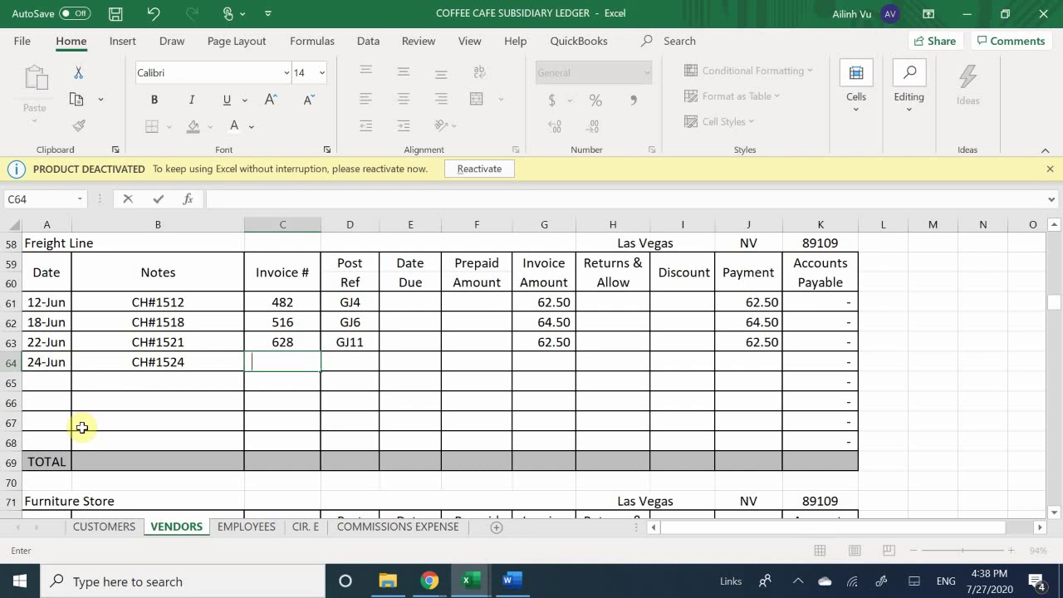
# Enter 355 as the invoice number of the 24-Jun Freight Line entry in C64
pyautogui.write('355')
pyautogui.press('Tab')
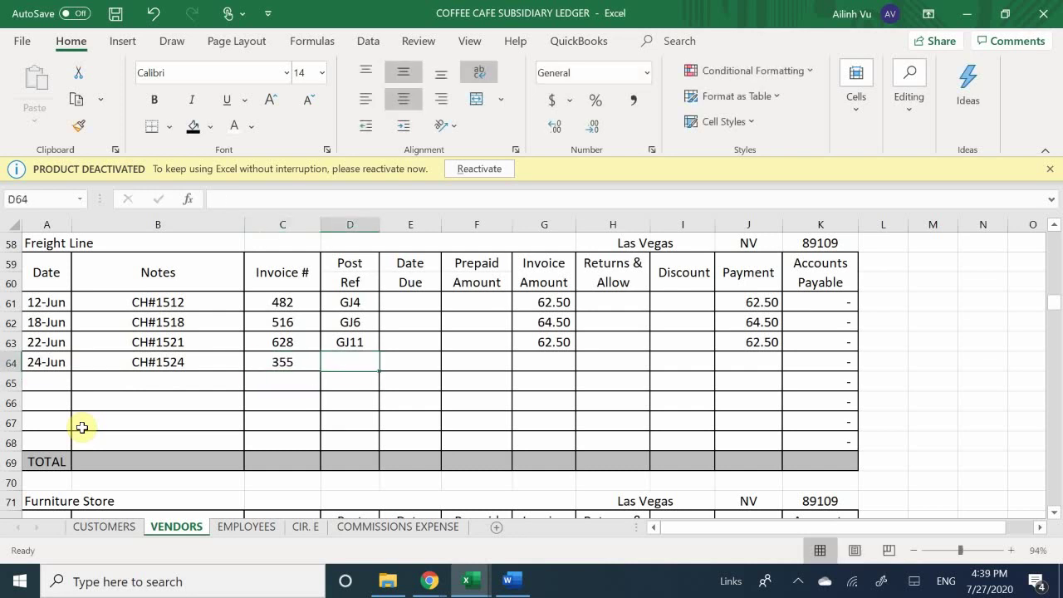
pyautogui.press('Left')
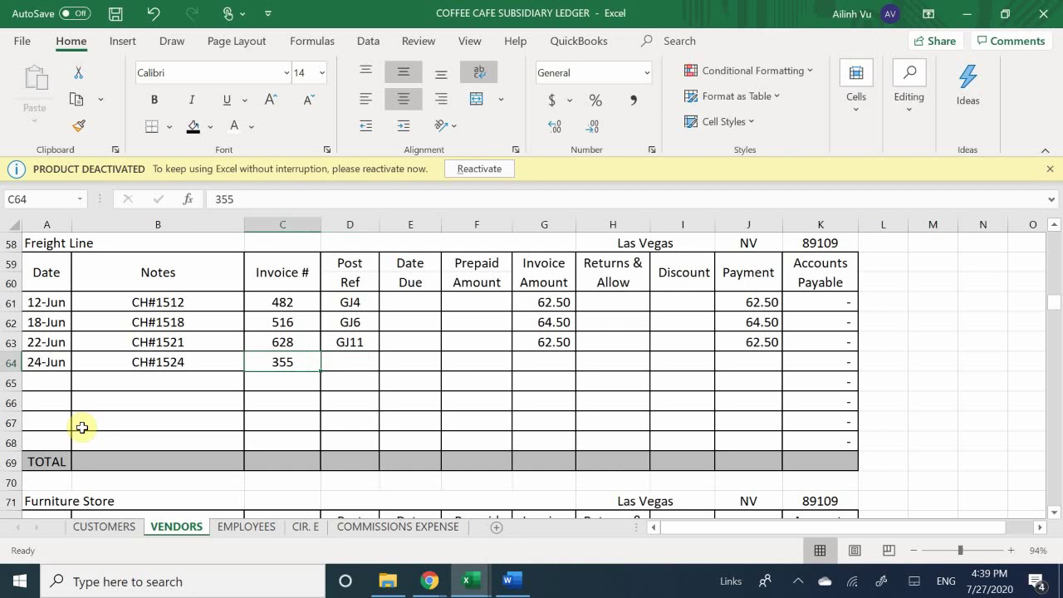
# Enter the posting reference GJ13 in D64 for the 24-Jun Freight Line entry
pyautogui.press('Right')
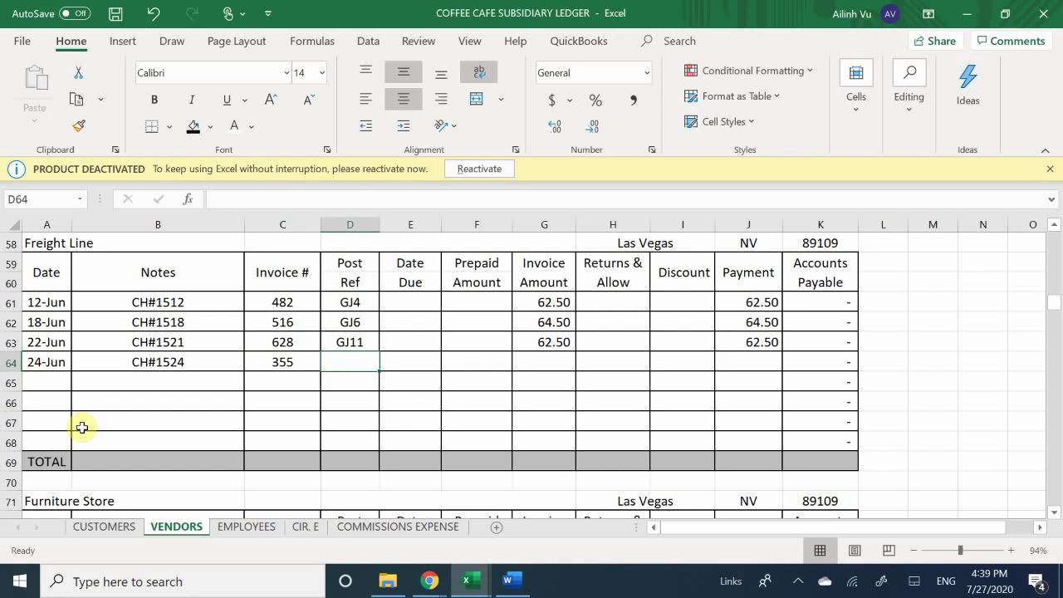
pyautogui.write('FJ')
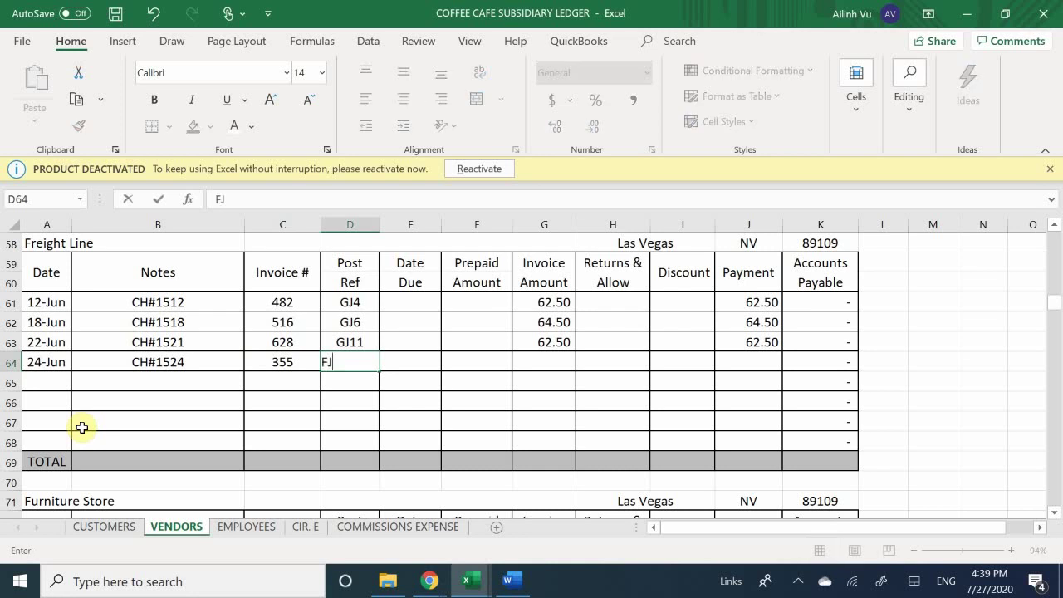
pyautogui.press('BackSpace')
pyautogui.write('DJ')
pyautogui.press('BackSpace')
pyautogui.press('BackSpace')
pyautogui.write('GJ13')
pyautogui.press('Return')
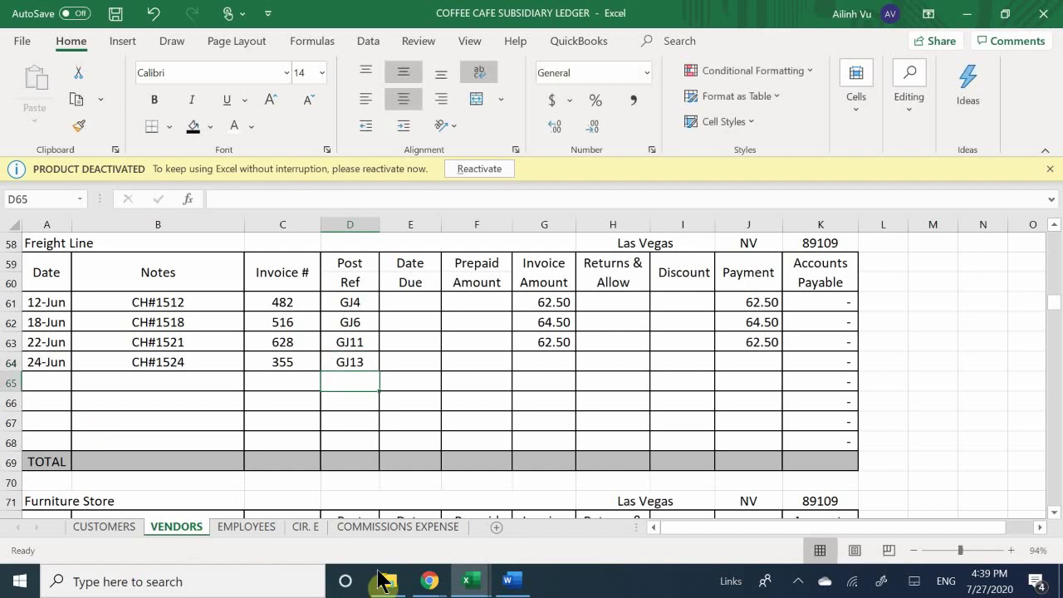
# Check the Freight Line invoice in the Word scenario document and set the invoice number in C64 to 628
pyautogui.moveTo(510, 582)
pyautogui.click(542, 536)
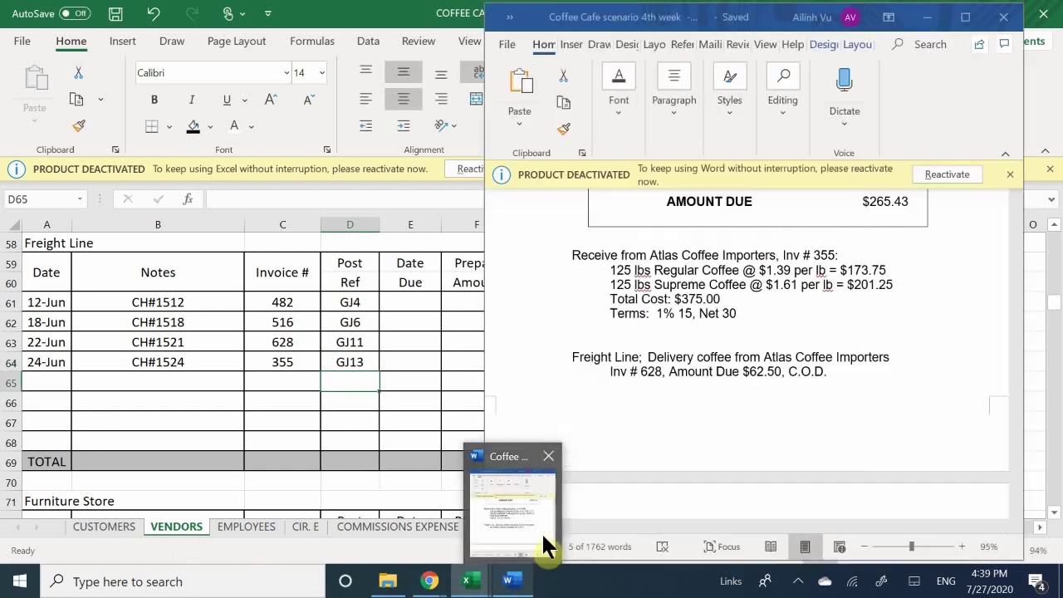
pyautogui.moveTo(542, 531)
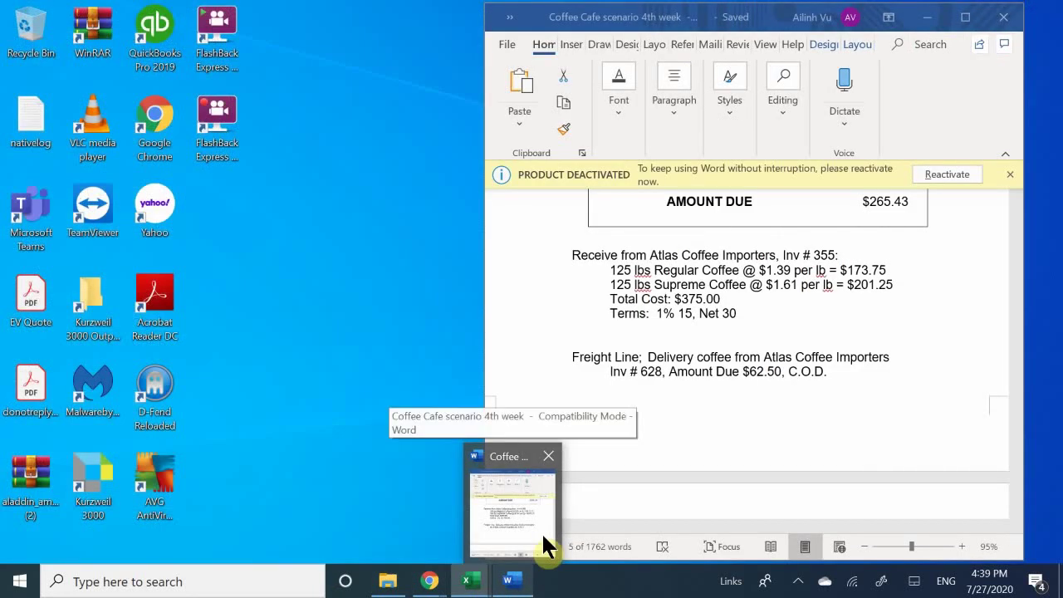
pyautogui.click(543, 537)
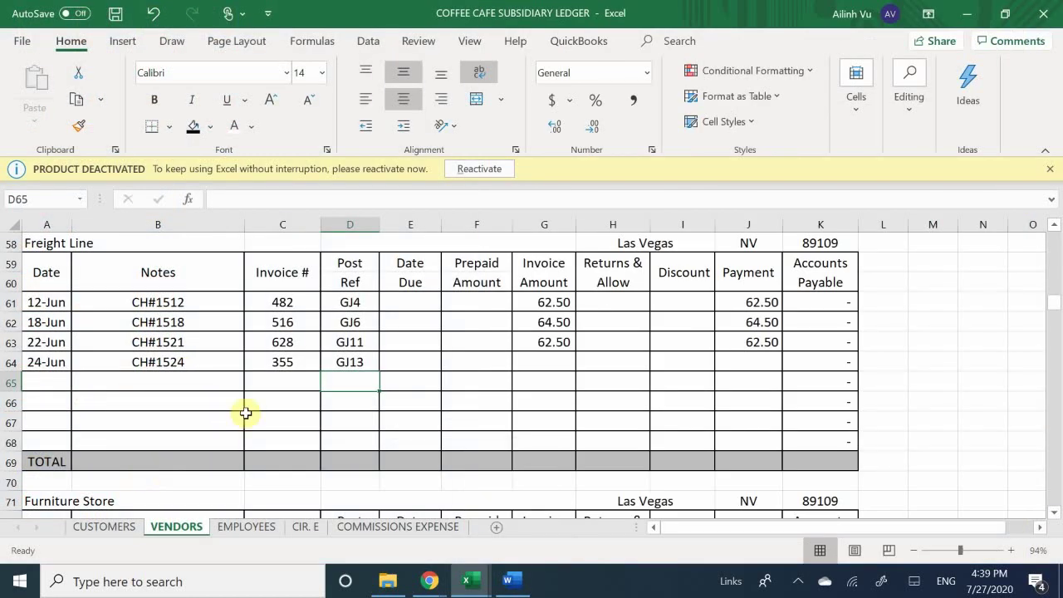
pyautogui.click(301, 363)
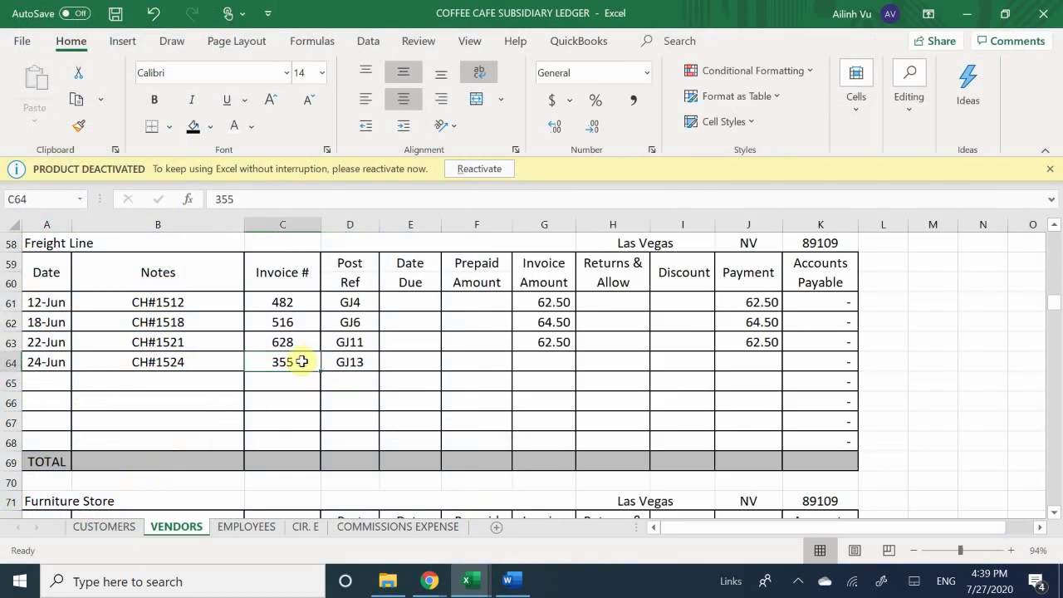
pyautogui.press('BackSpace')
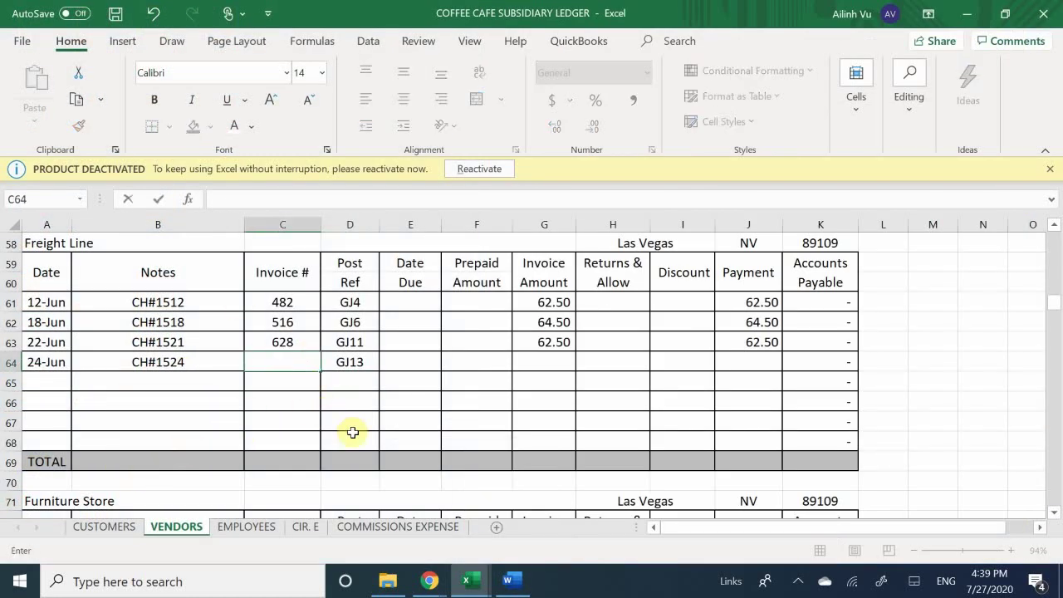
pyautogui.write('628')
pyautogui.press('Return')
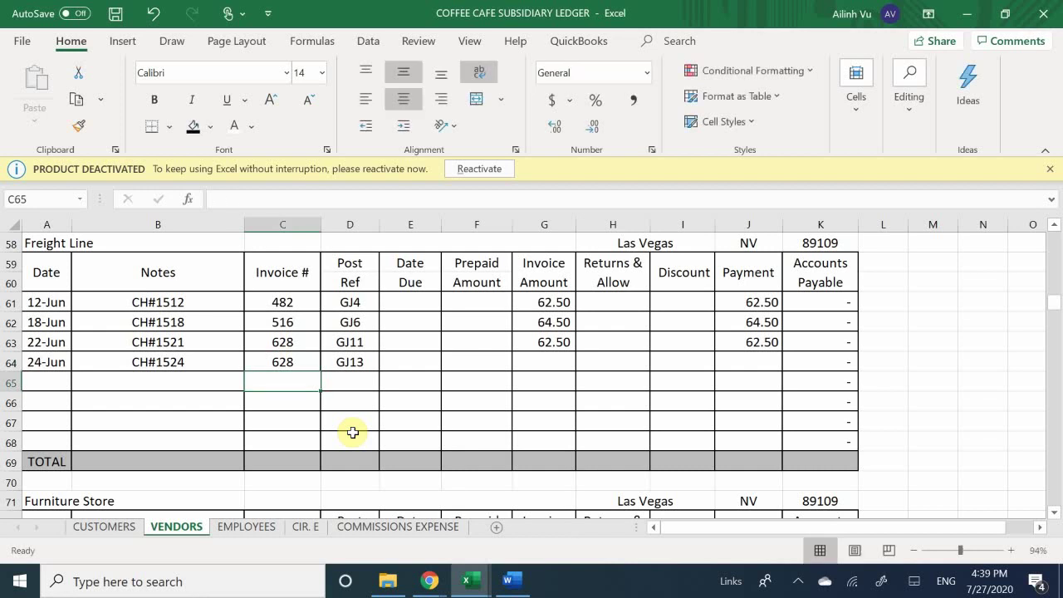
# Switch to the Coffee Cafe scenario document in Word and change the Freight Line invoice number to 632
pyautogui.moveTo(533, 580)
pyautogui.click(529, 553)
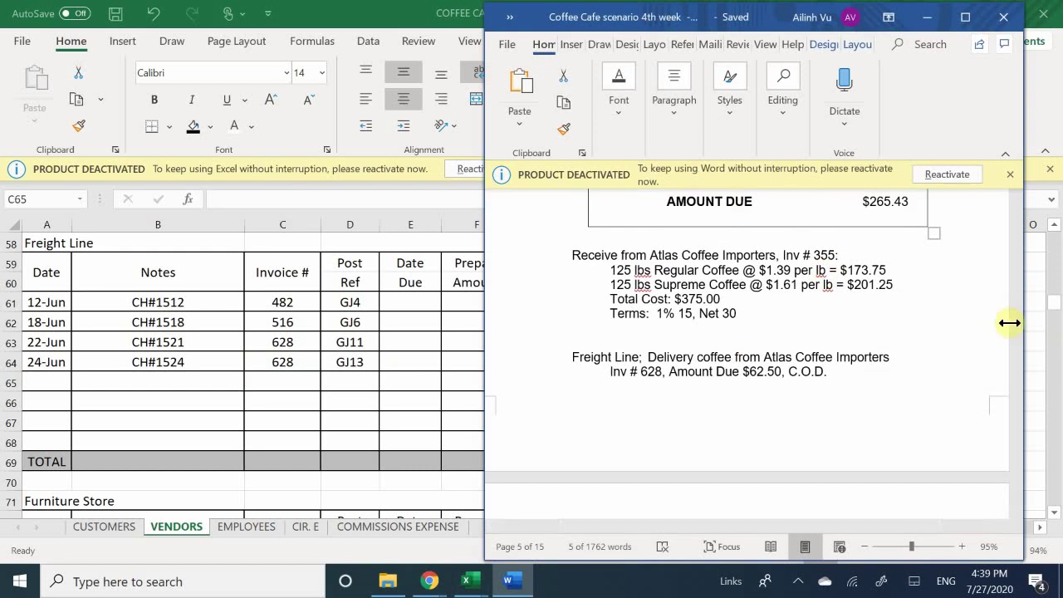
pyautogui.click(659, 372)
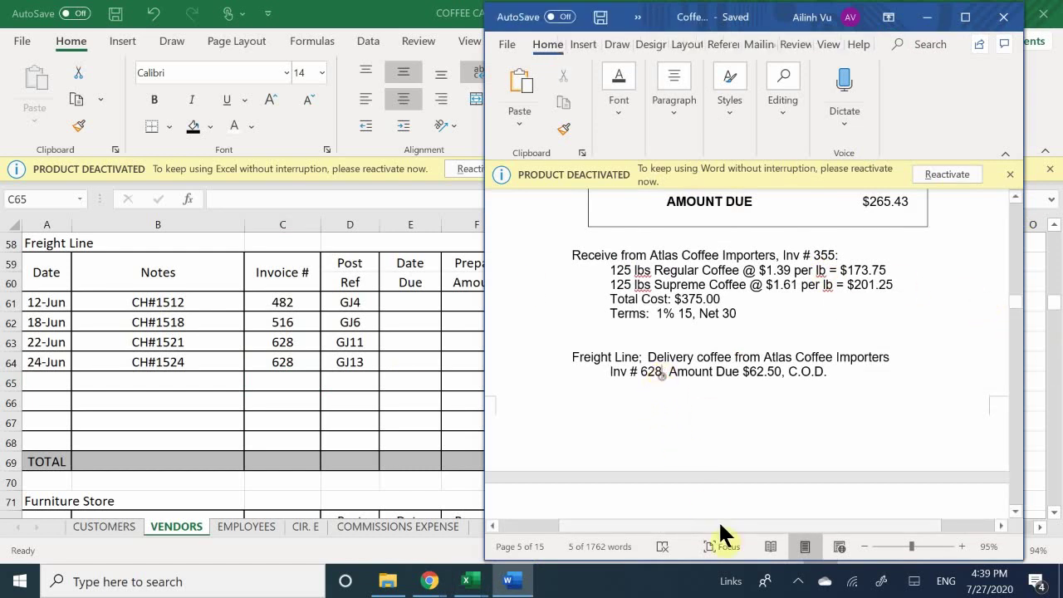
pyautogui.press('BackSpace')
pyautogui.press('BackSpace')
pyautogui.write('32')
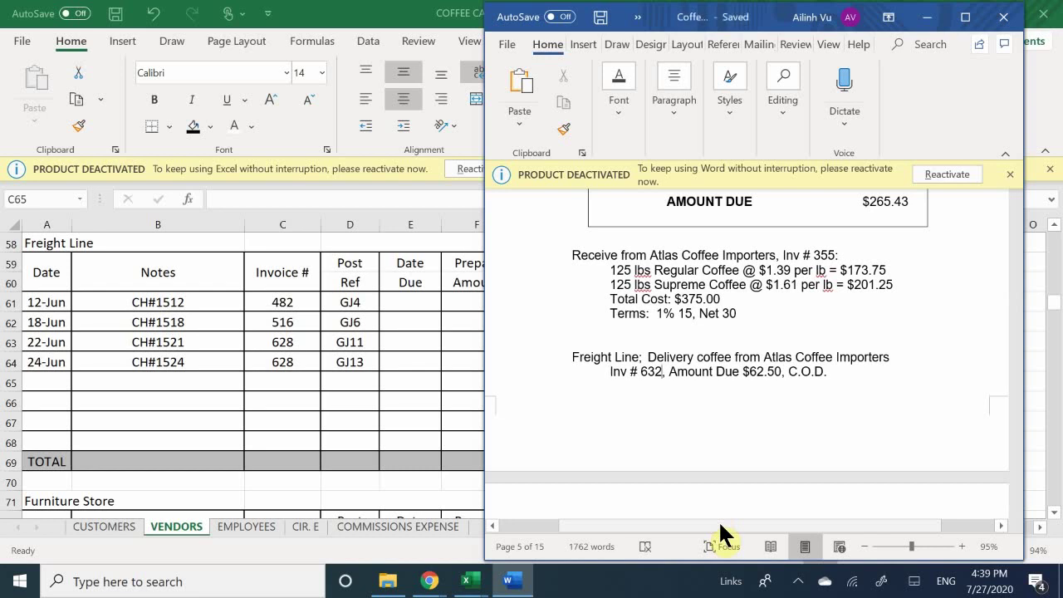
pyautogui.click(690, 409)
pyautogui.scroll(-4, 690, 409)
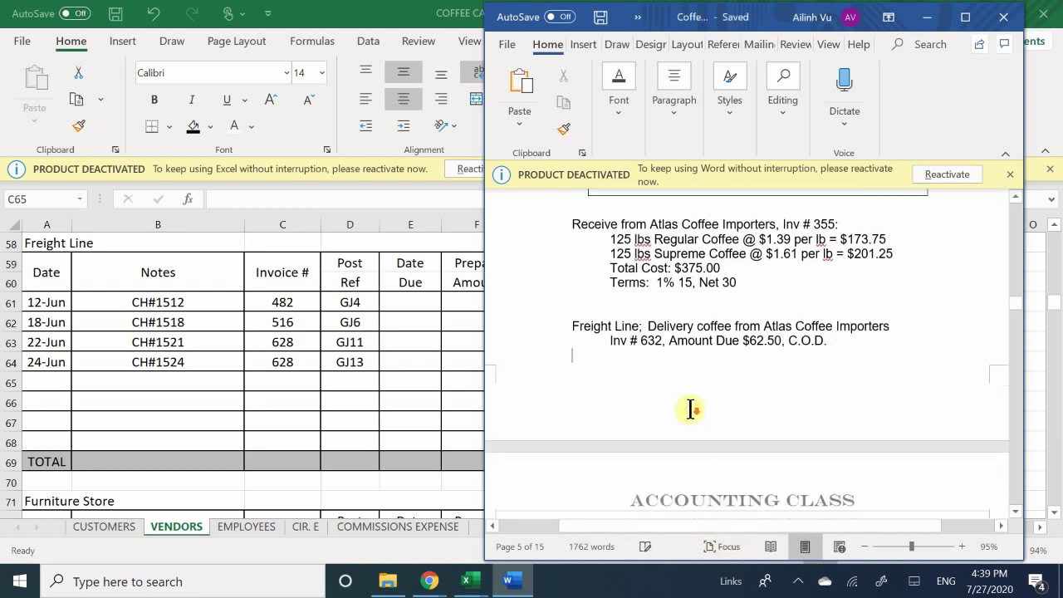
pyautogui.scroll(-5, 694, 420)
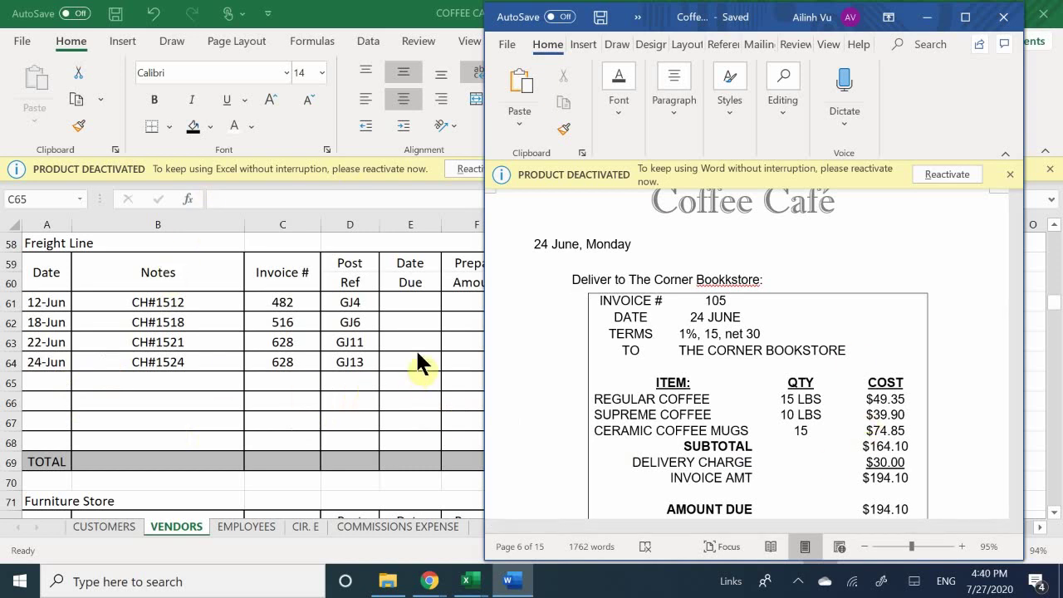
# Back in the subsidiary ledger workbook, enter 62.50 as both the invoice amount in G64 and the payment in J64 for Freight Line
pyautogui.hotkey('alt', 'Tab')
pyautogui.click(476, 376)
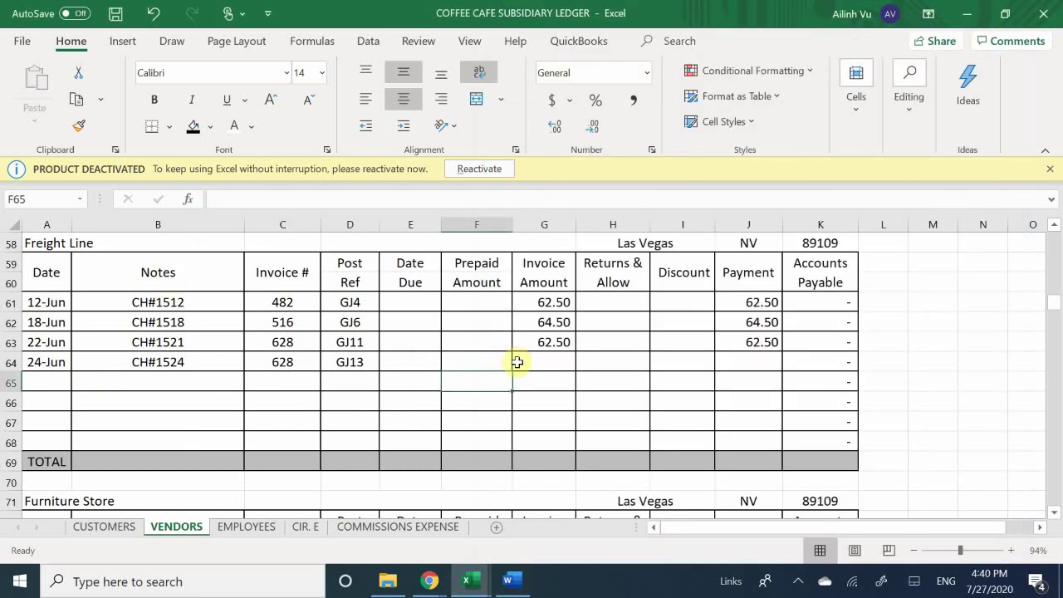
pyautogui.click(517, 362)
pyautogui.write('62.50')
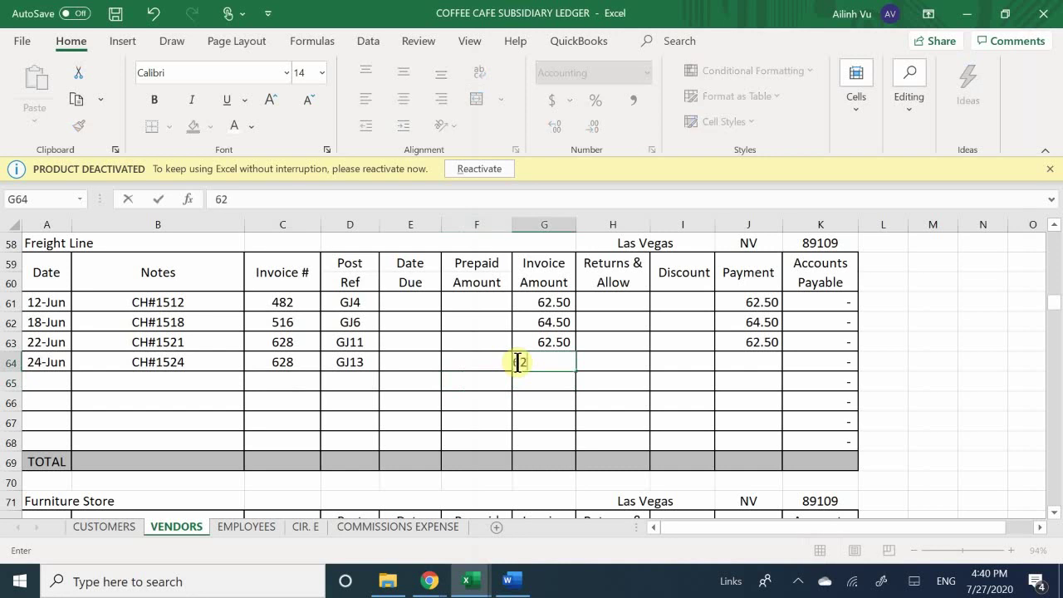
pyautogui.press('Tab')
pyautogui.press('Right')
pyautogui.press('Right')
pyautogui.press('Right')
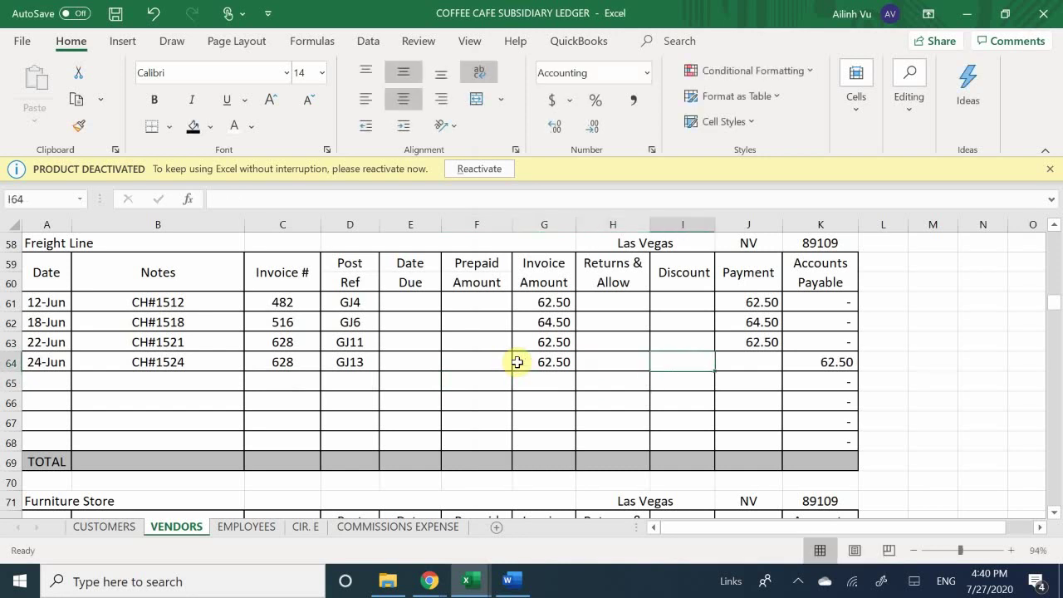
pyautogui.press('Left')
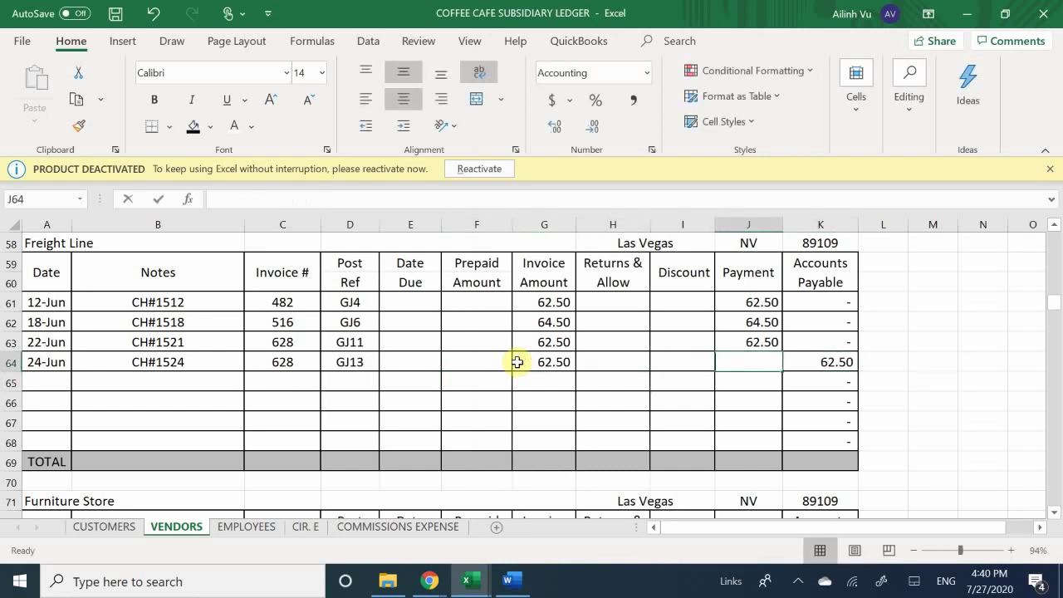
pyautogui.write('62.50')
pyautogui.press('Return')
pyautogui.press('Right')
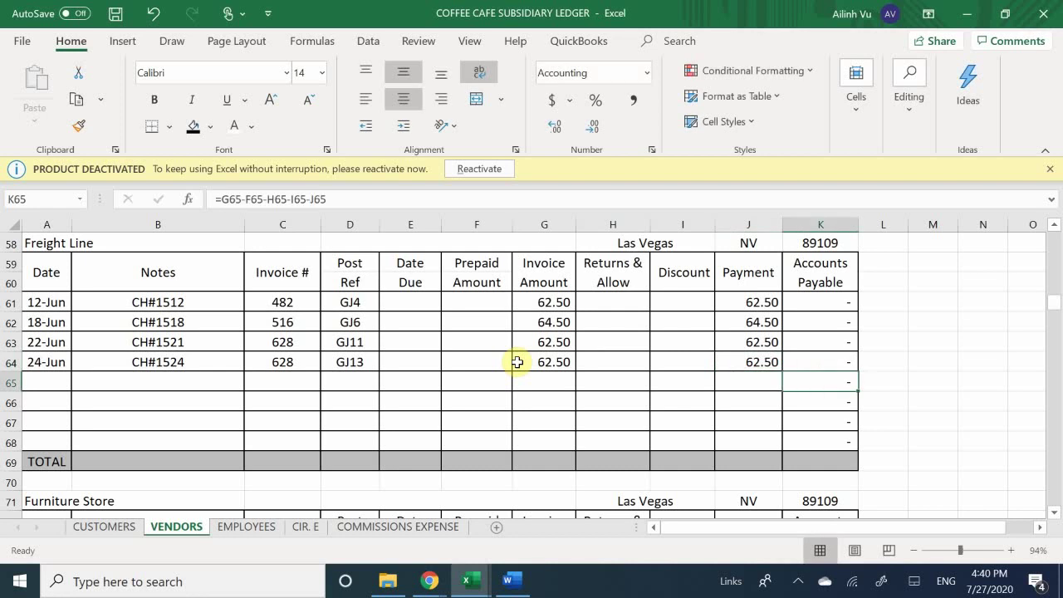
# Switch to the COFFEE CAFE INVENTORY workbook and show its REG COFFEE sheet
pyautogui.click(489, 584)
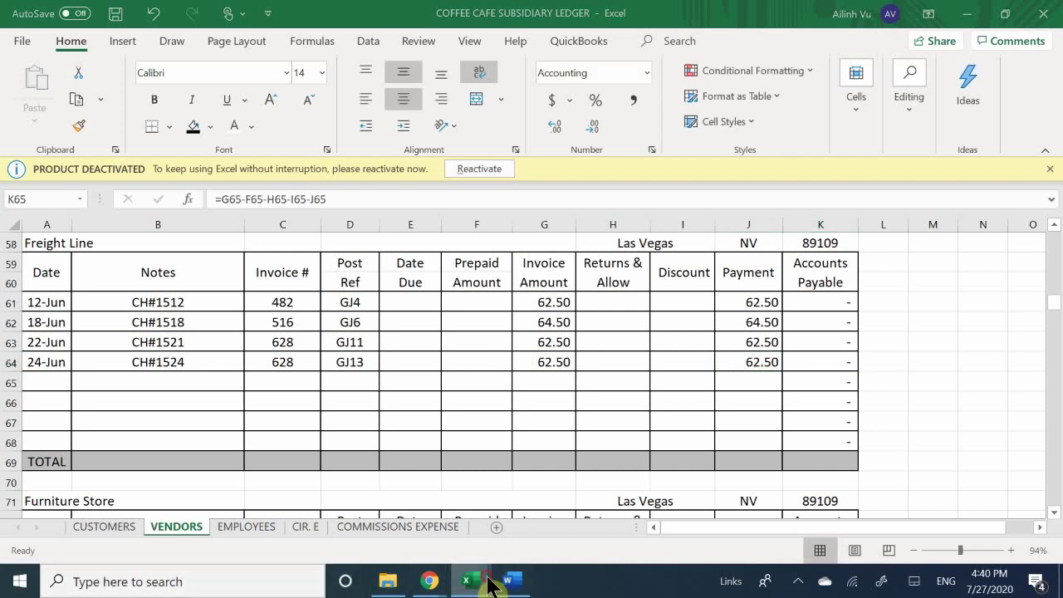
pyautogui.click(682, 515)
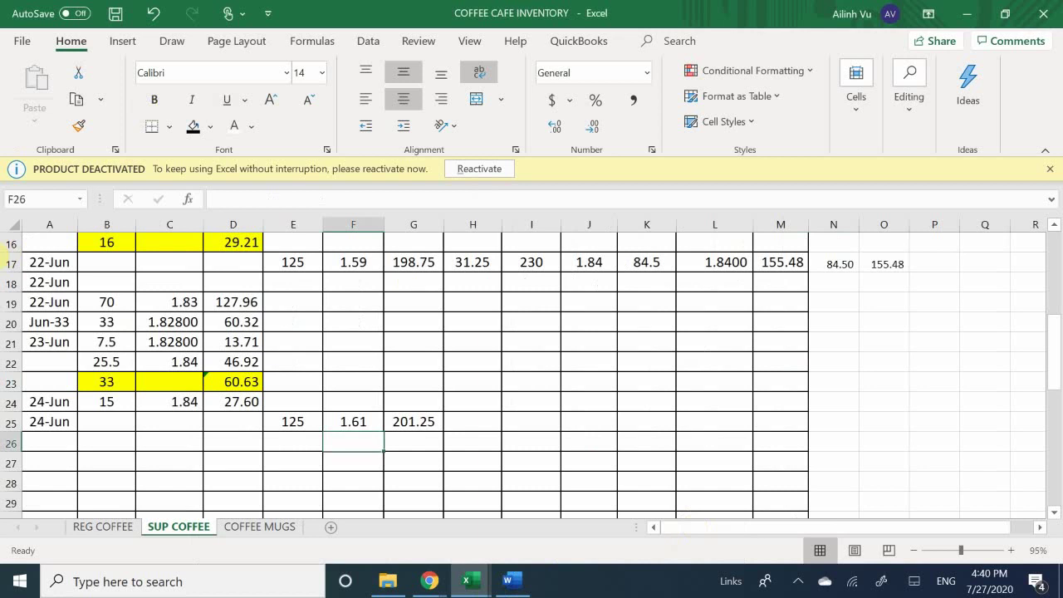
pyautogui.click(102, 532)
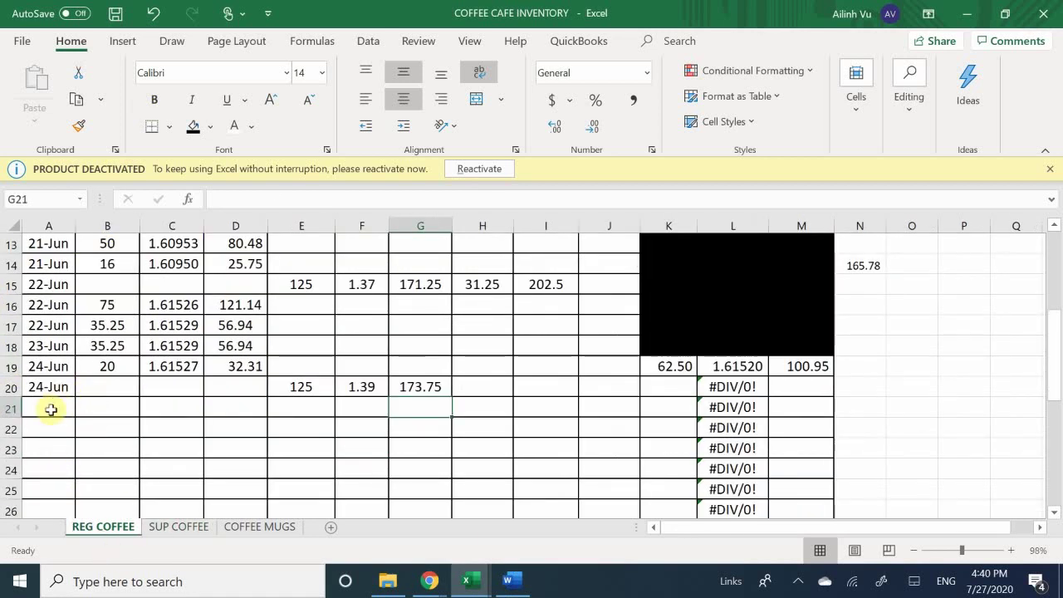
# Enter 31.25 in H20 as the freight share of the 24-Jun regular coffee purchase
pyautogui.click(482, 391)
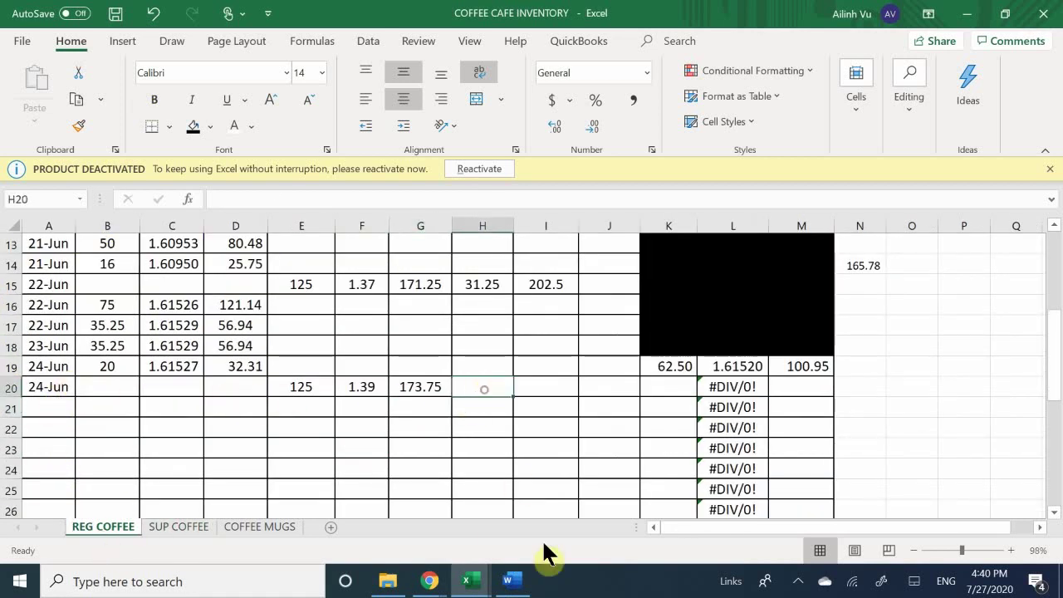
pyautogui.write('31.')
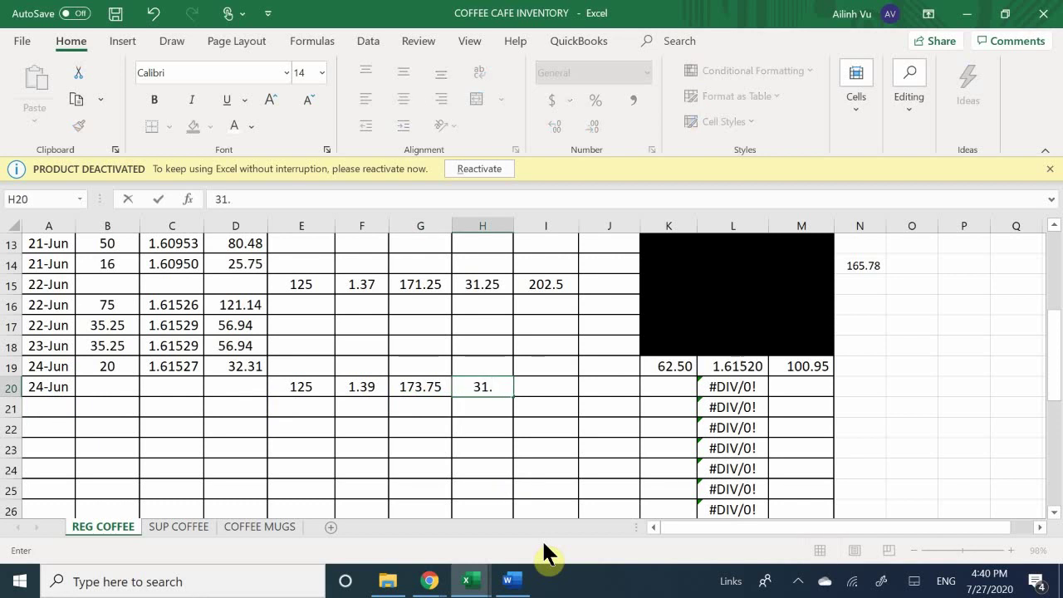
pyautogui.write('25')
pyautogui.press('Return')
# Total the 24-Jun regular coffee purchase in I20 with a formula adding H20 and G20
pyautogui.press('Right')
pyautogui.press('Up')
pyautogui.write('=')
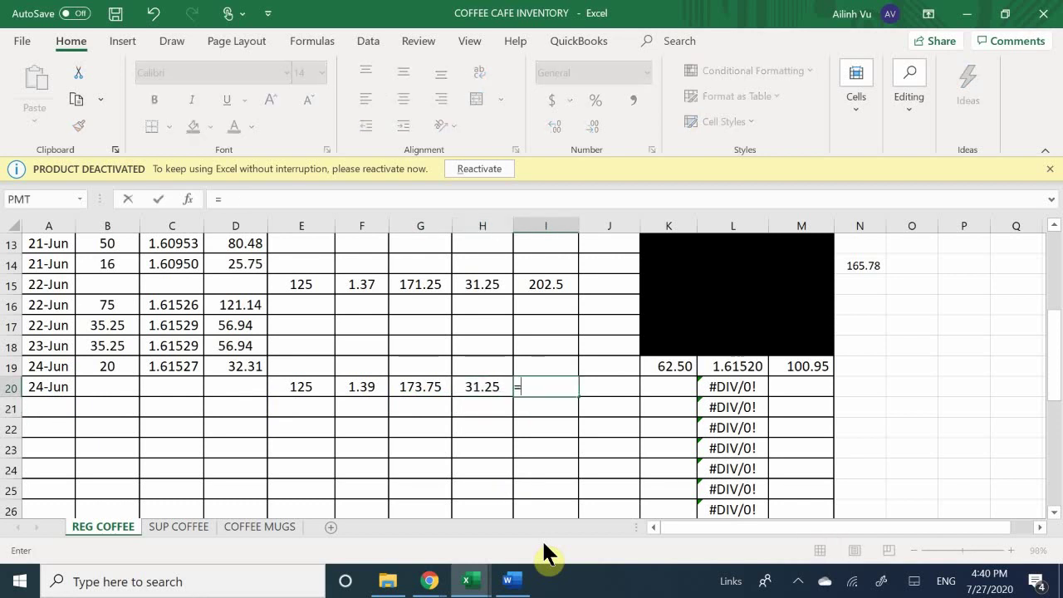
pyautogui.press('Left')
pyautogui.write('+')
pyautogui.press('Left')
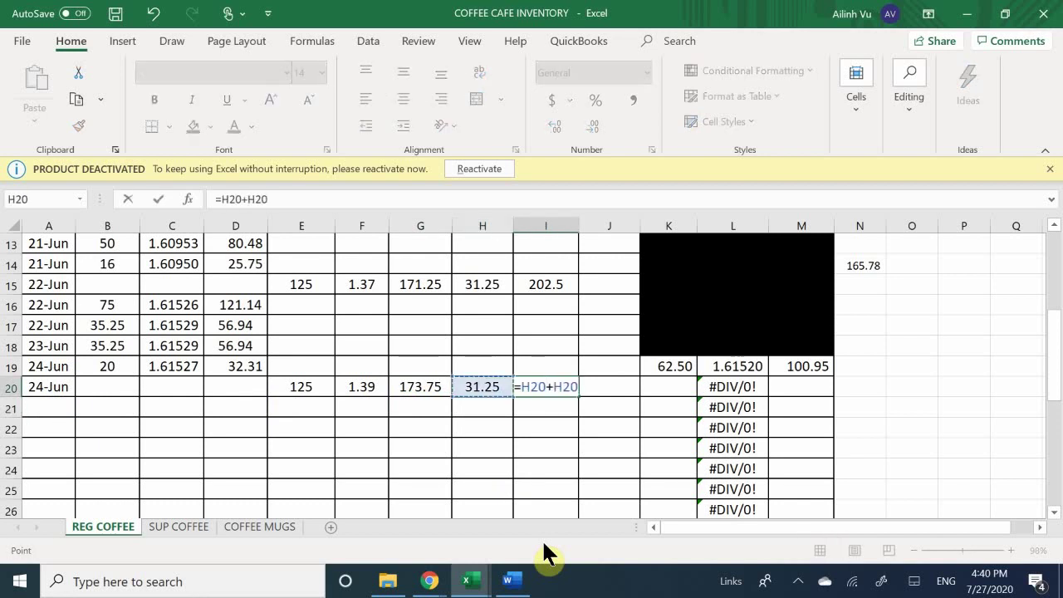
pyautogui.press('Left')
pyautogui.press('Return')
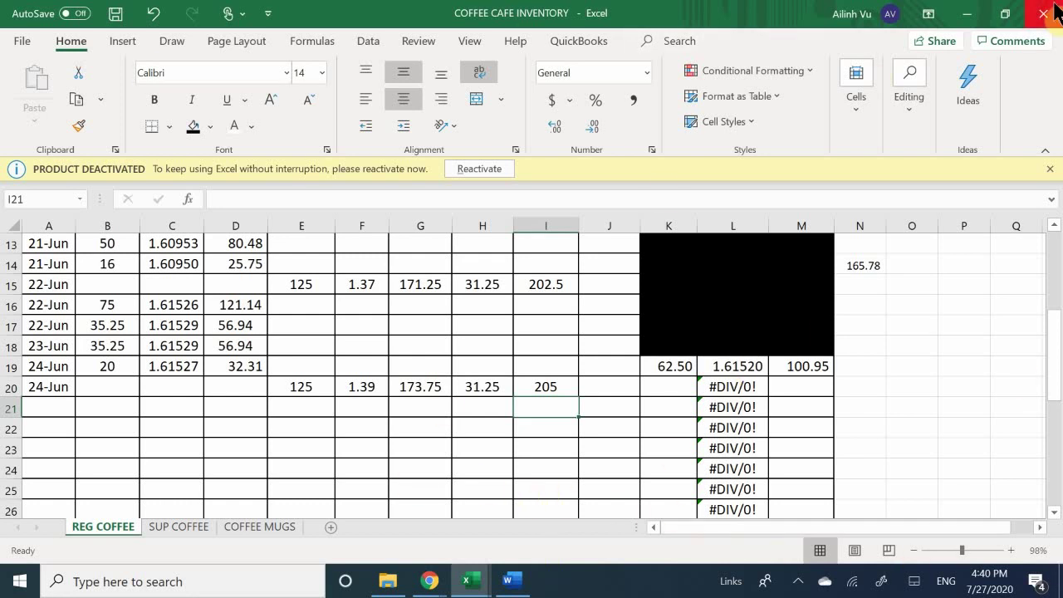
# Format the 24-Jun purchase total in I20 to show two decimal places
pyautogui.click(548, 387)
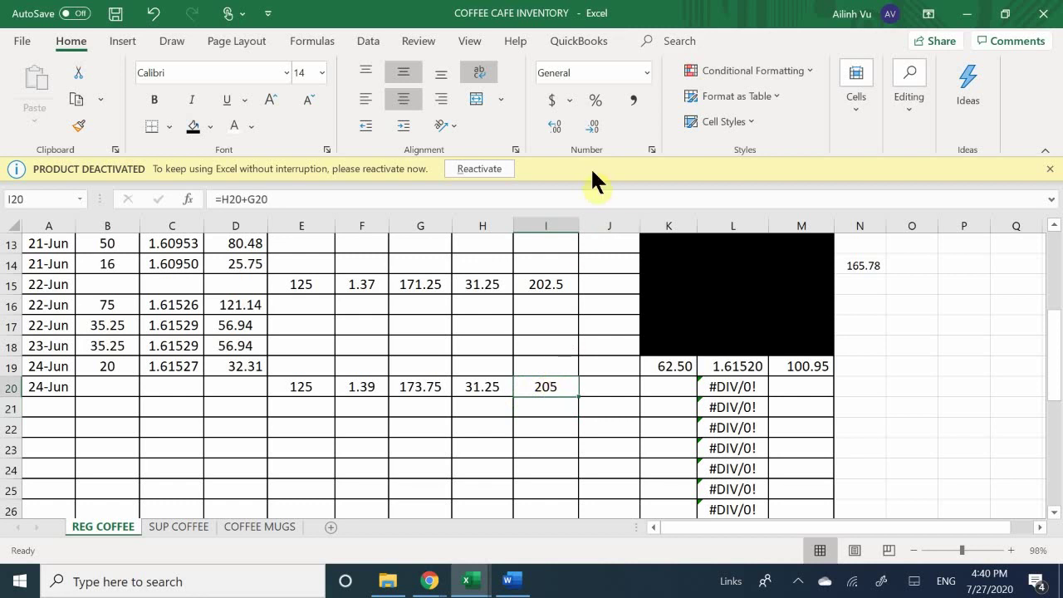
pyautogui.click(558, 125)
pyautogui.click(590, 124)
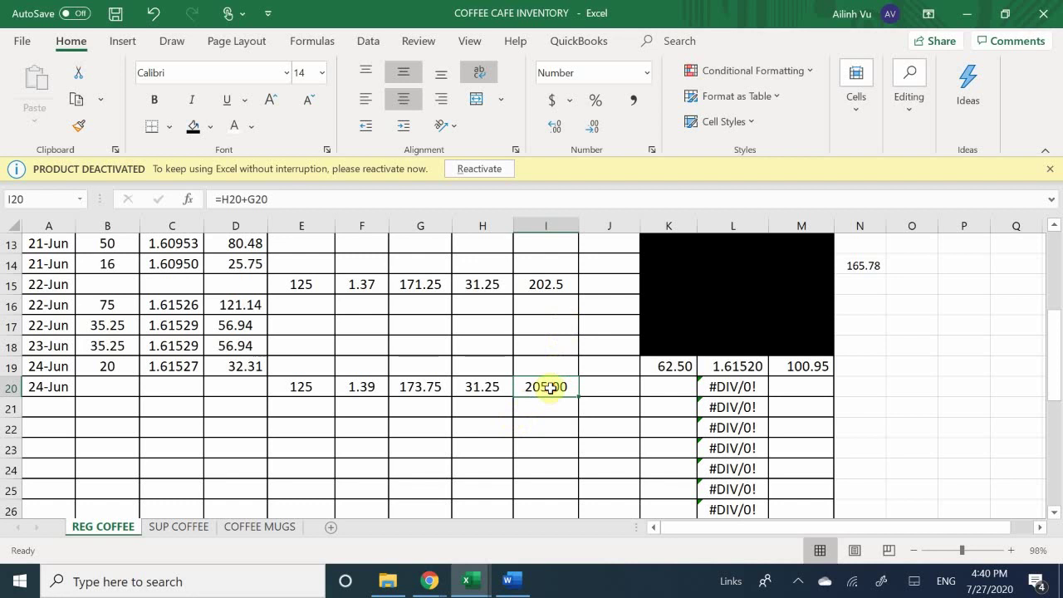
# Calculate the new regular coffee balance quantity in K20 with a formula adding K19 and E20
pyautogui.click(661, 389)
pyautogui.write('=')
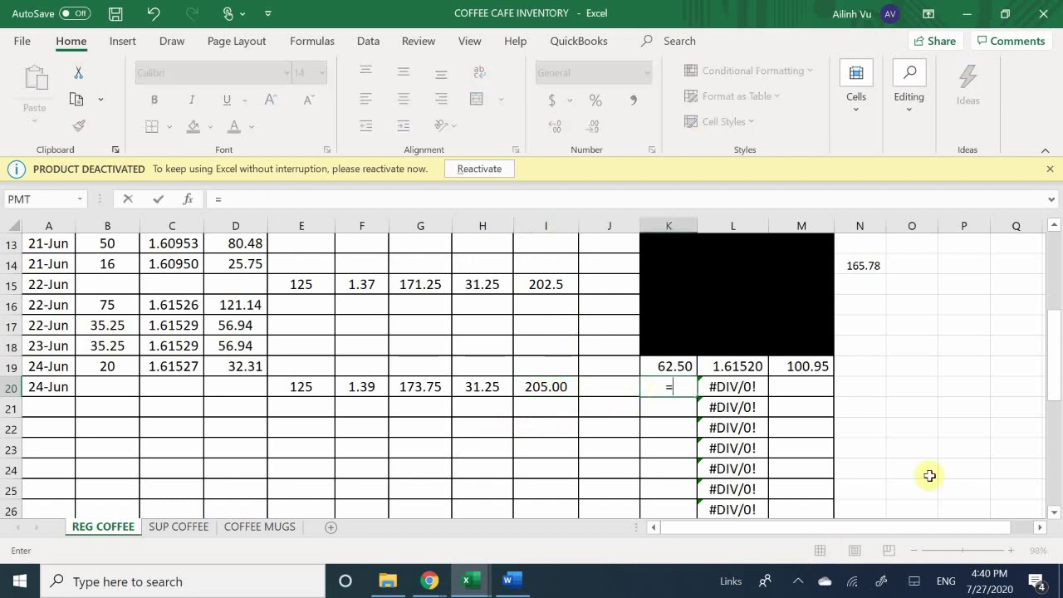
pyautogui.press('Up')
pyautogui.write('+')
pyautogui.press('Left')
pyautogui.press('Left')
pyautogui.press('Left')
pyautogui.press('Left')
pyautogui.press('Left')
pyautogui.press('Left')
pyautogui.press('Left')
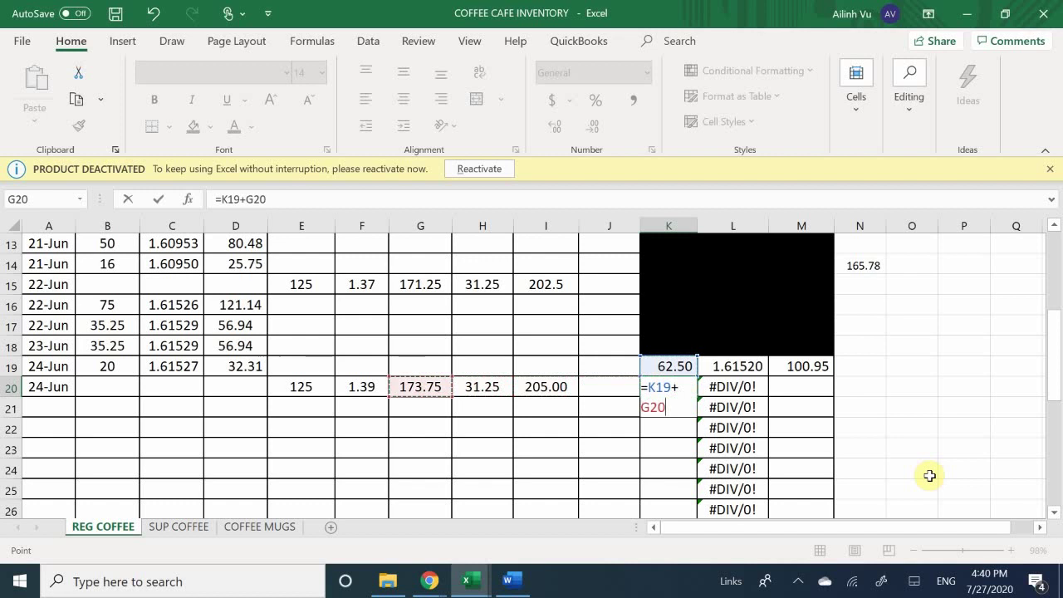
pyautogui.press('Right')
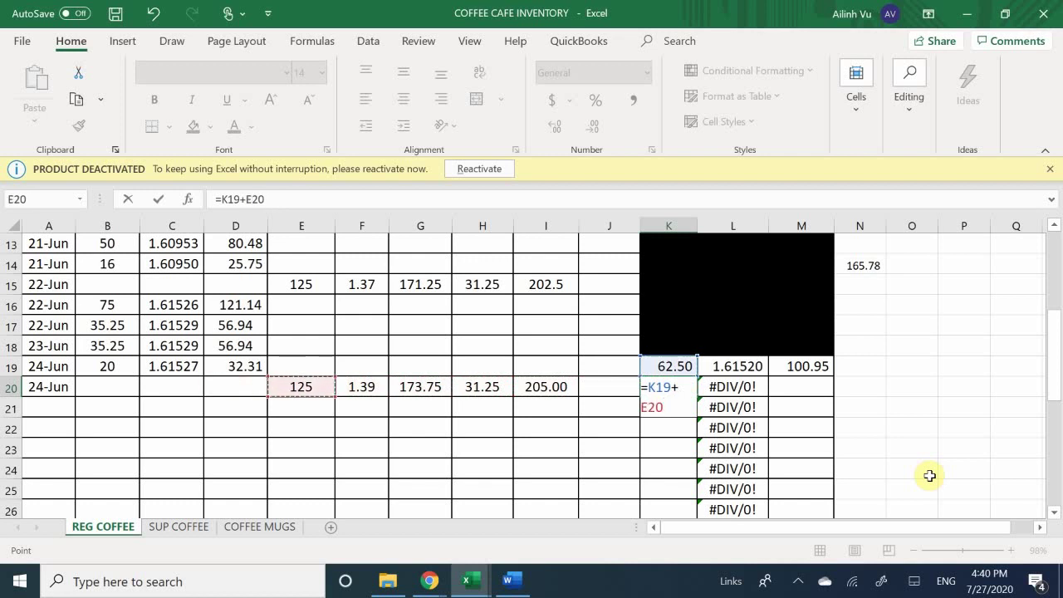
pyautogui.press('Return')
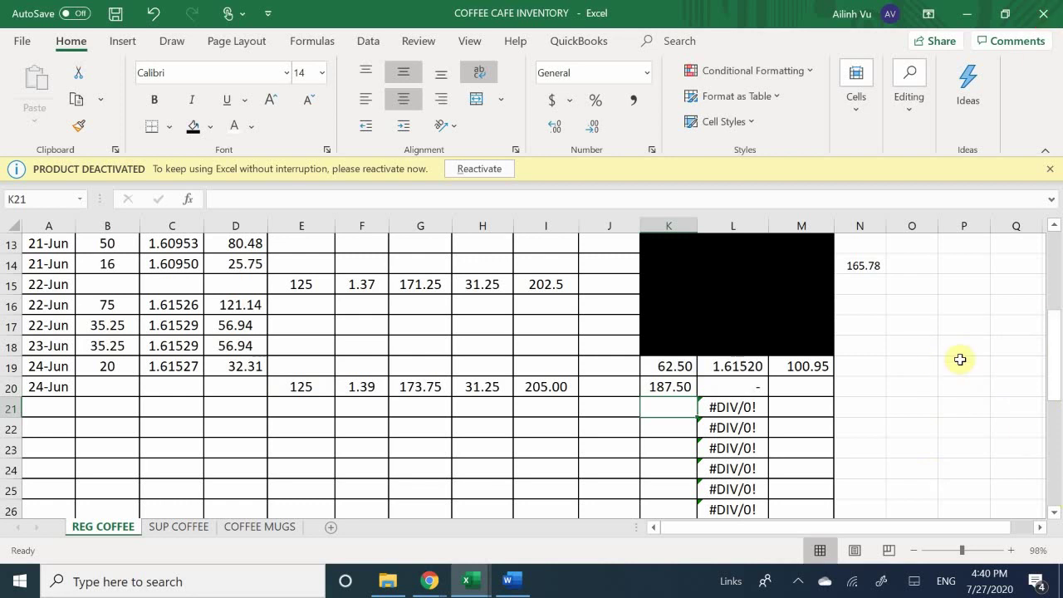
# Calculate the new regular coffee balance cost in M20 with a formula adding M19 and I20
pyautogui.click(815, 388)
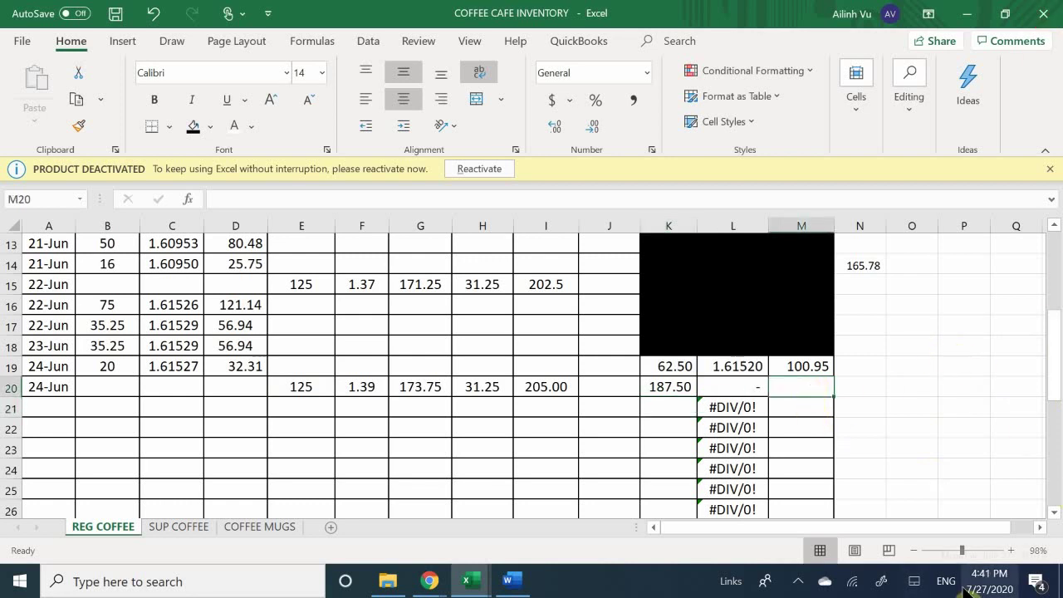
pyautogui.write('=')
pyautogui.press('Up')
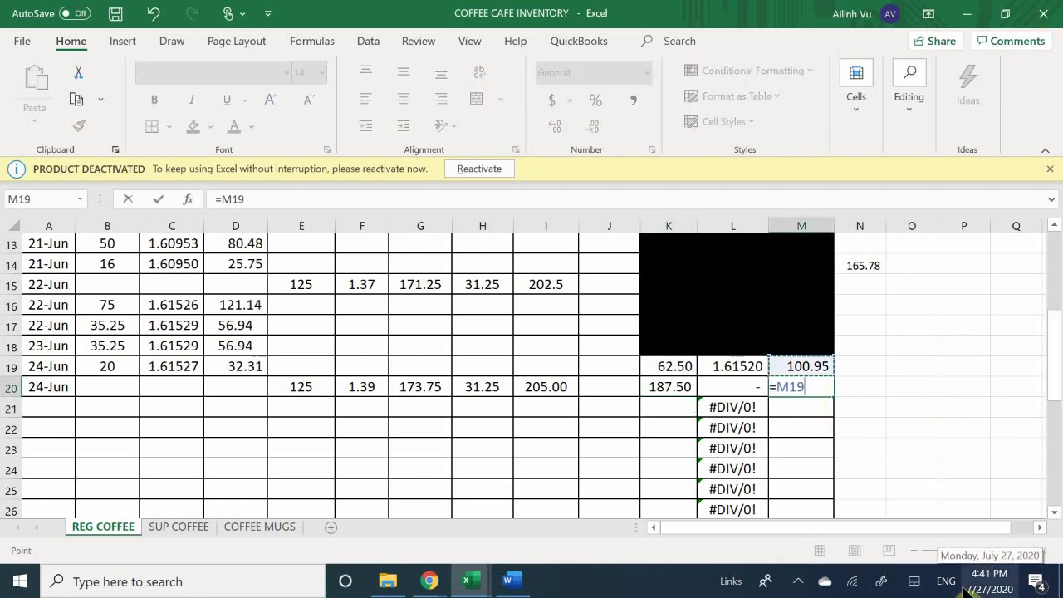
pyautogui.write('+')
pyautogui.press('Left')
pyautogui.press('Left')
pyautogui.press('Left')
pyautogui.press('Left')
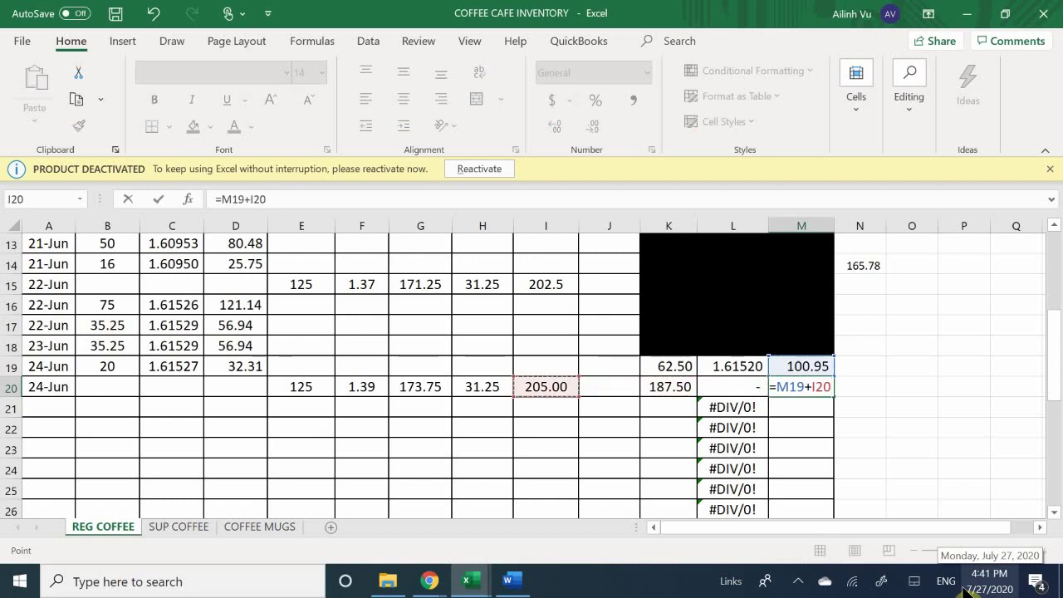
pyautogui.press('Return')
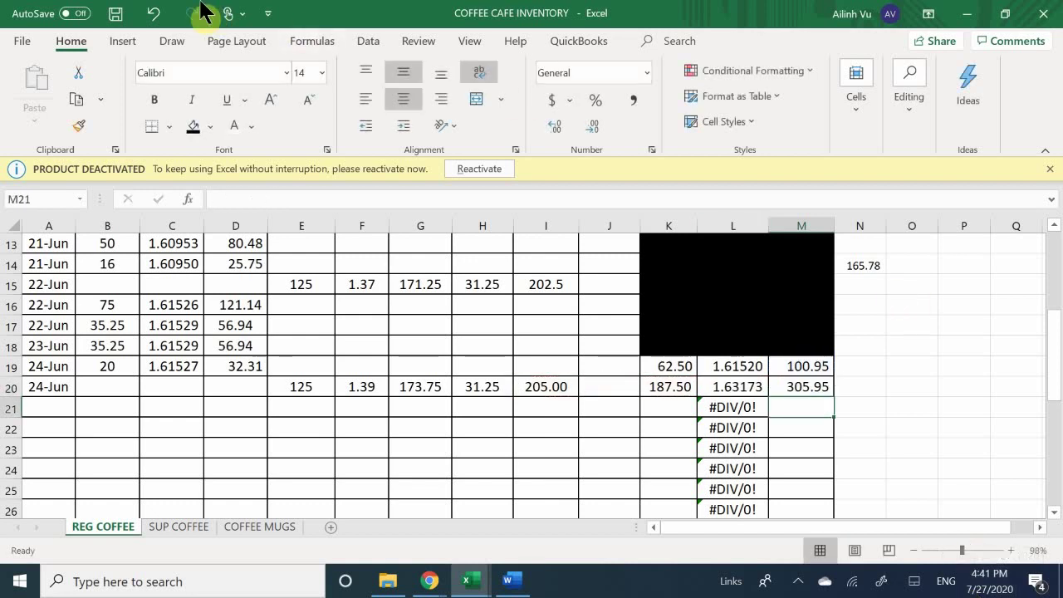
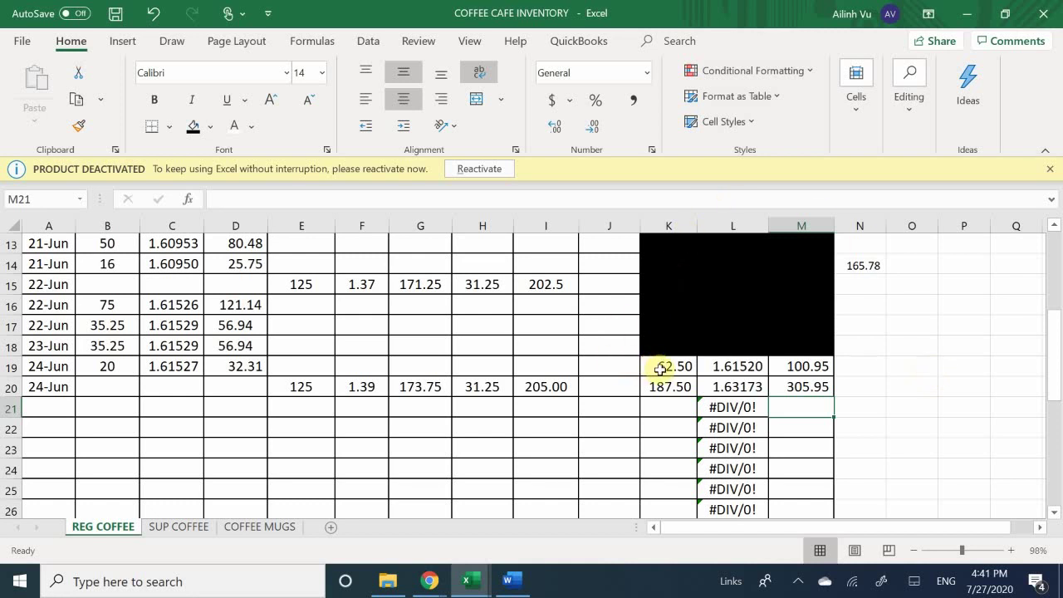
# Black out the superseded balance cells K19:M19 with a black fill
pyautogui.moveTo(673, 364); pyautogui.dragTo(784, 363)
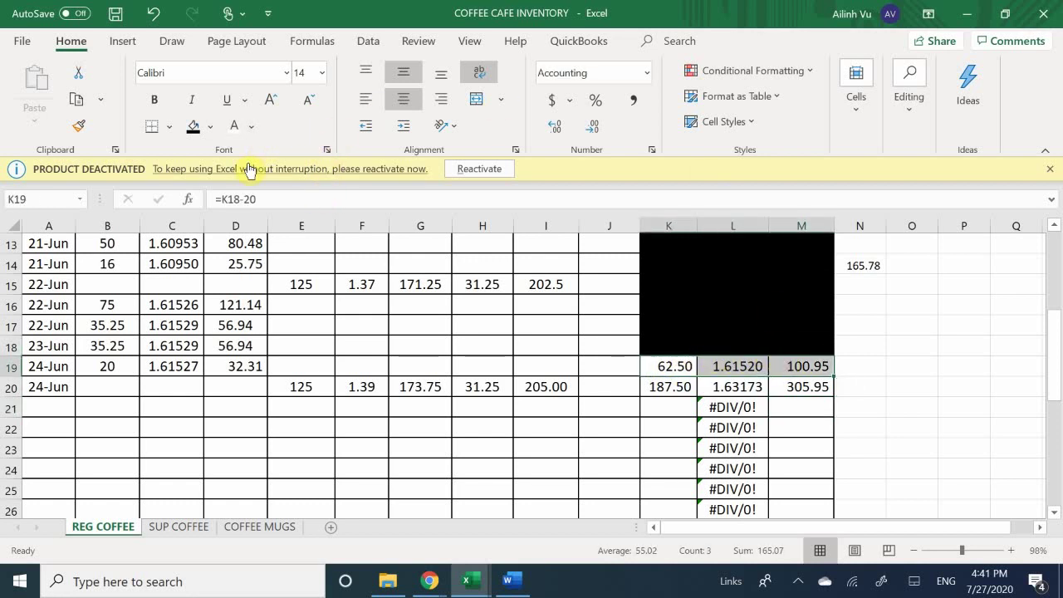
pyautogui.click(191, 129)
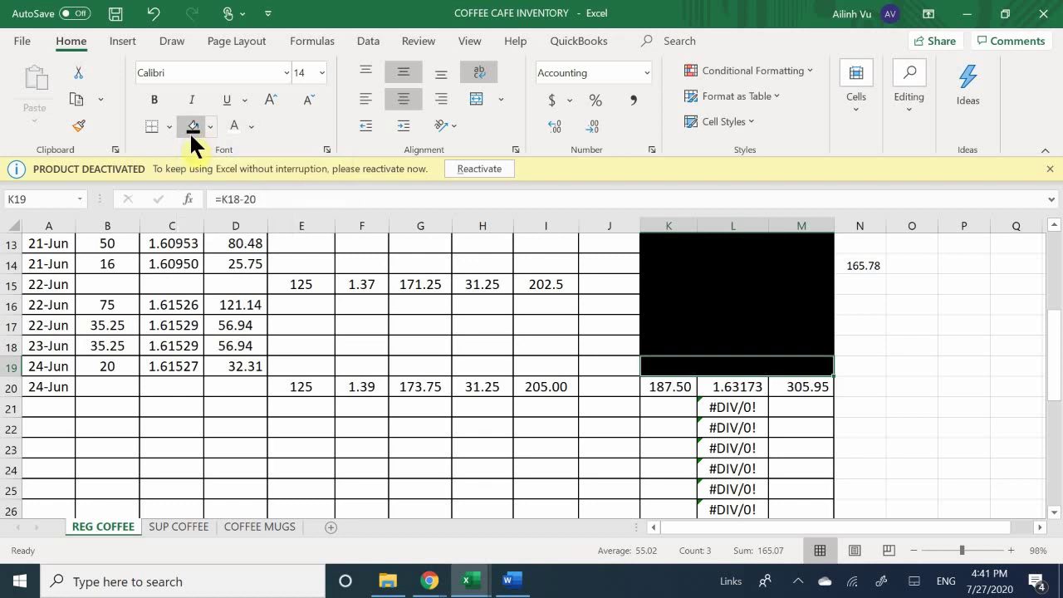
pyautogui.click(870, 387)
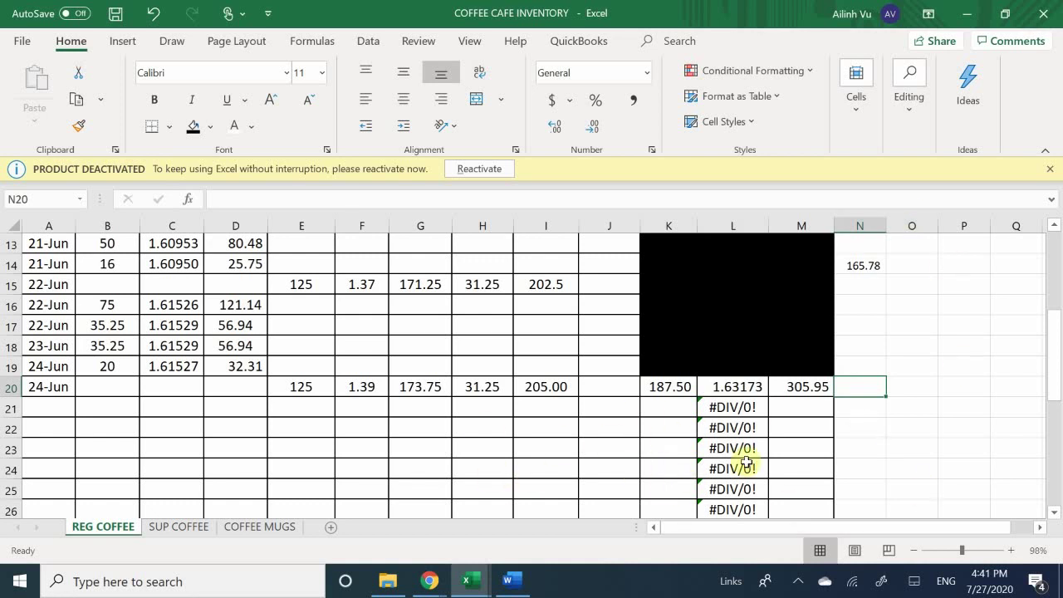
pyautogui.click(858, 359)
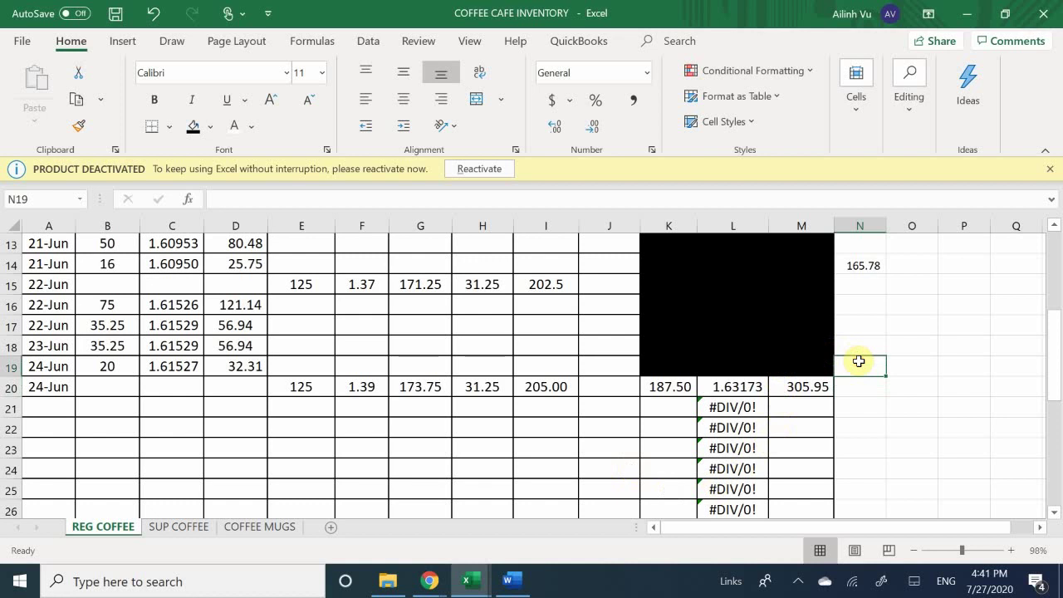
pyautogui.click(781, 367)
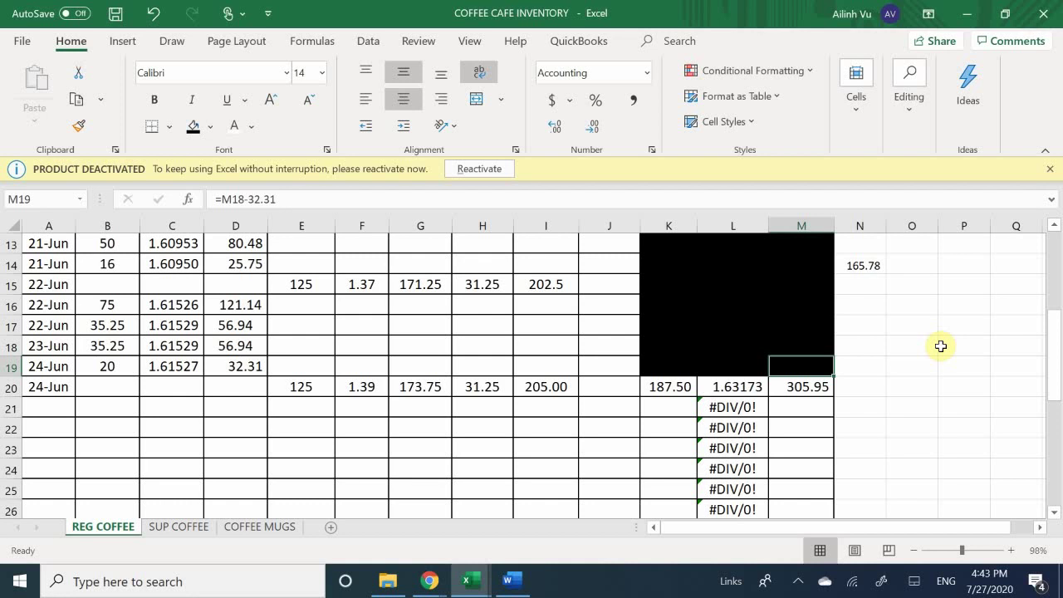
# On the SUP COFFEE sheet, enter 31.25 in H25 as the freight share of the 24-Jun purchase
pyautogui.click(179, 527)
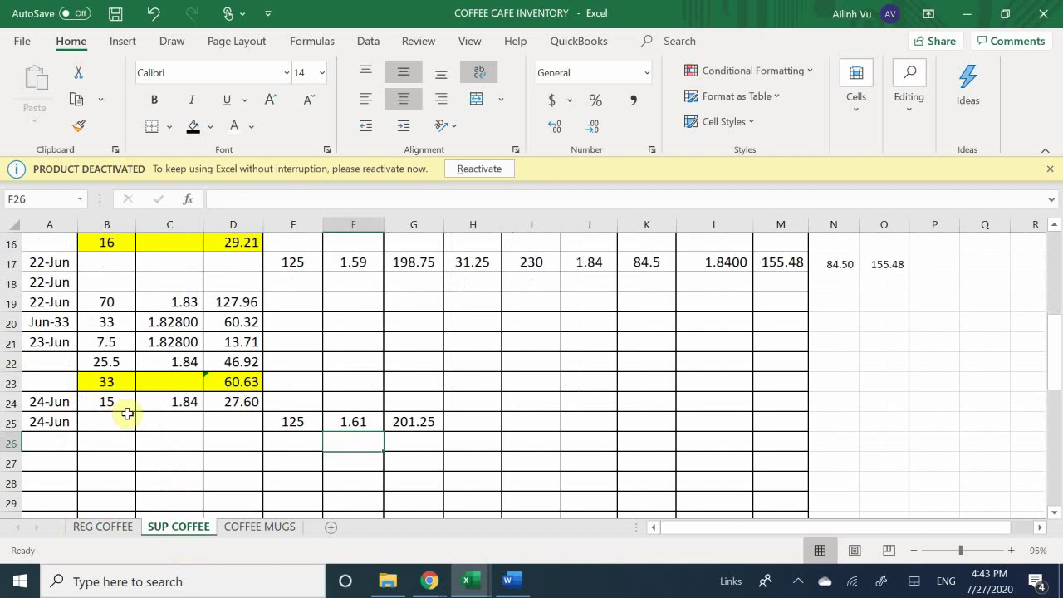
pyautogui.click(471, 419)
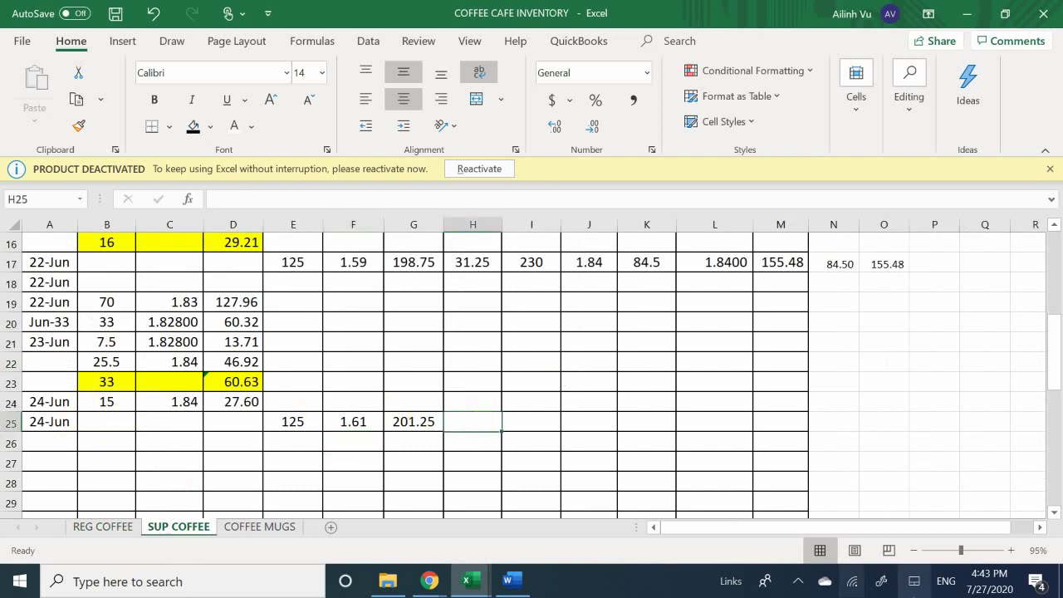
pyautogui.write('32')
pyautogui.press('BackSpace')
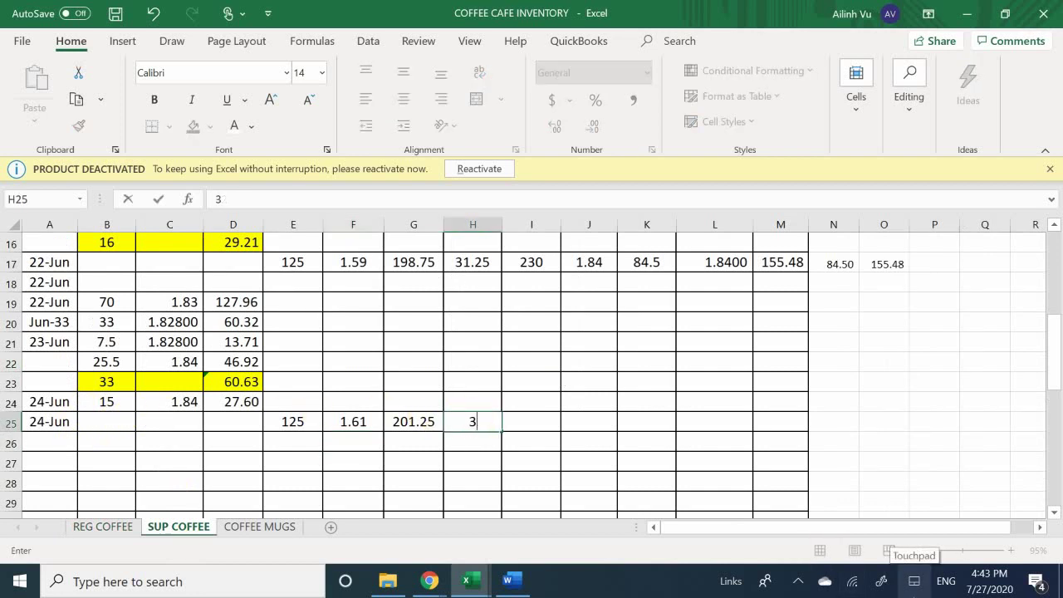
pyautogui.write('1.25')
pyautogui.hotkey('ctrl', 'Return')
# Total the 24-Jun SUP COFFEE purchase in I25 with a formula adding H25 and G25
pyautogui.press('Right')
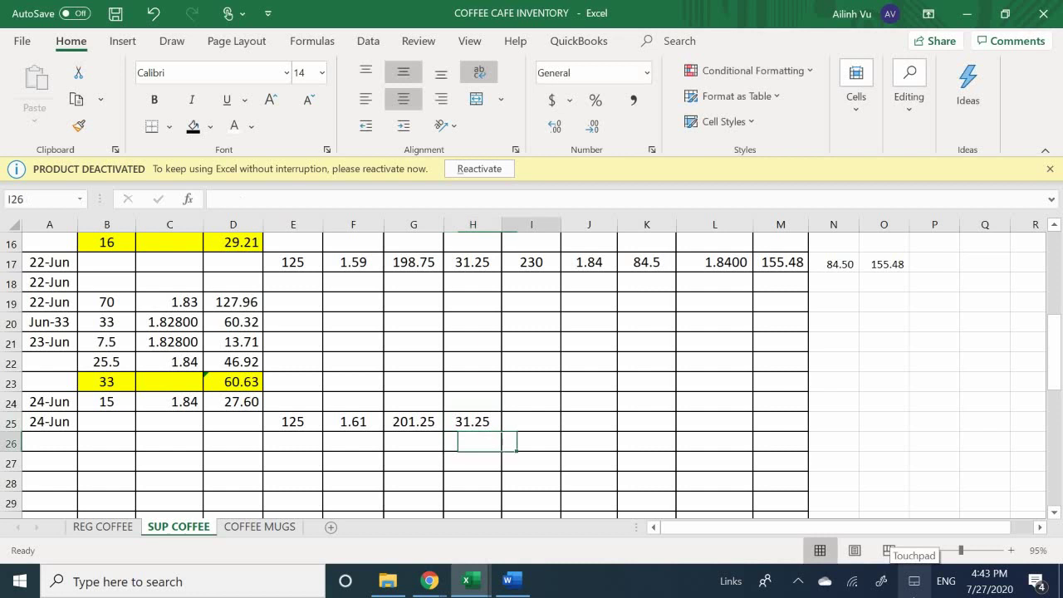
pyautogui.write('=')
pyautogui.press('Left')
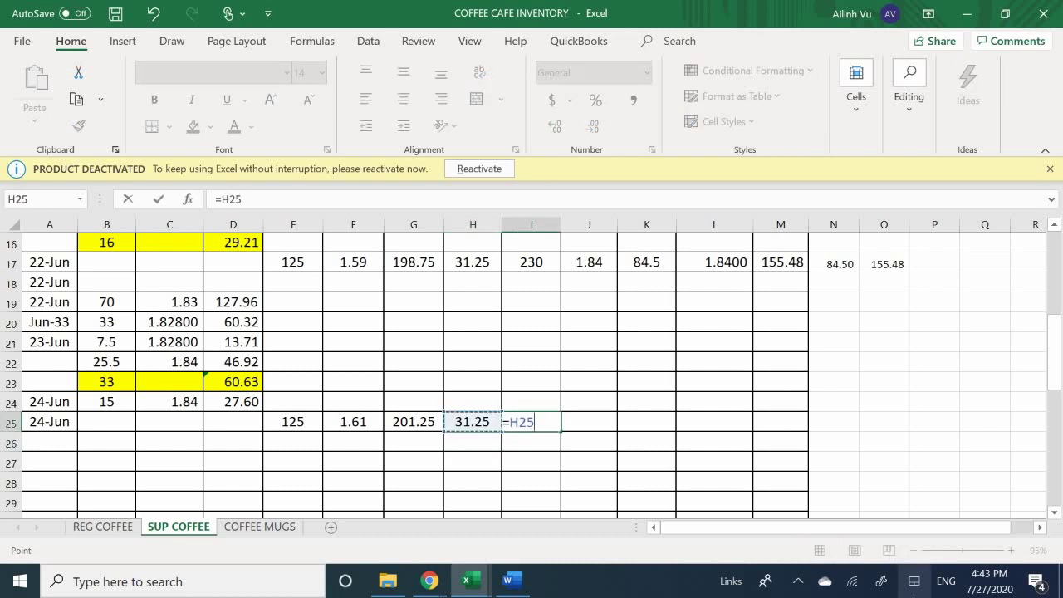
pyautogui.write('+')
pyautogui.press('Left')
pyautogui.press('Left')
pyautogui.press('Return')
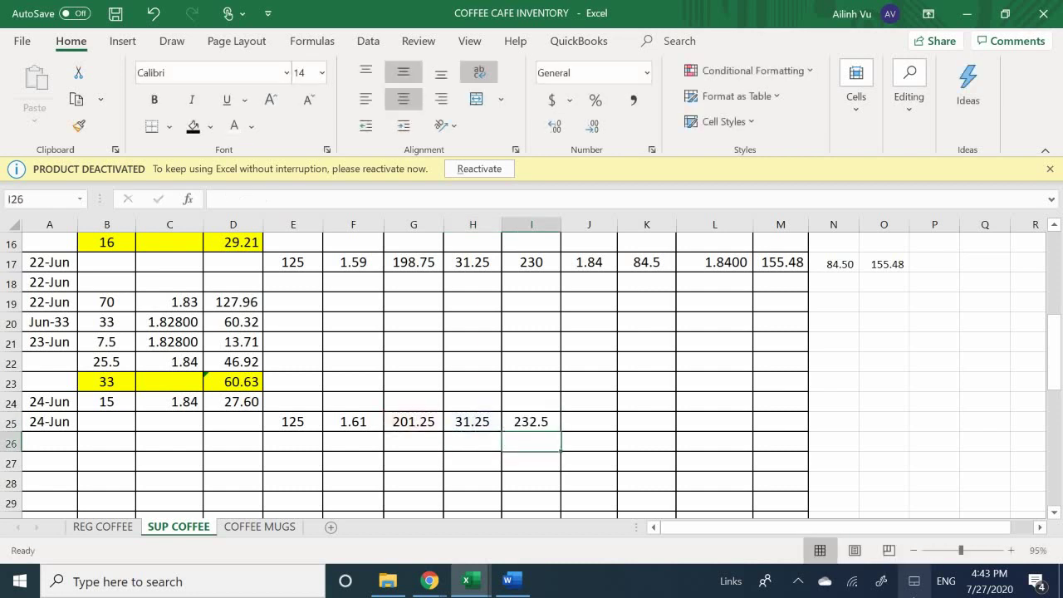
# Calculate the unit cost including freight in J25 by dividing the total in I25 by the quantity in E25
pyautogui.click(589, 421)
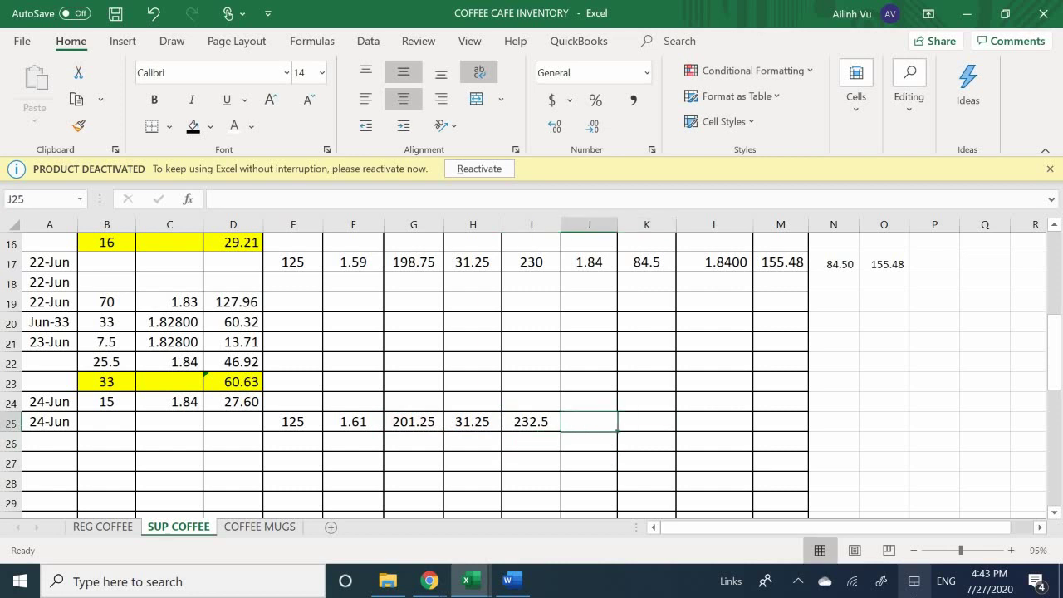
pyautogui.write('=')
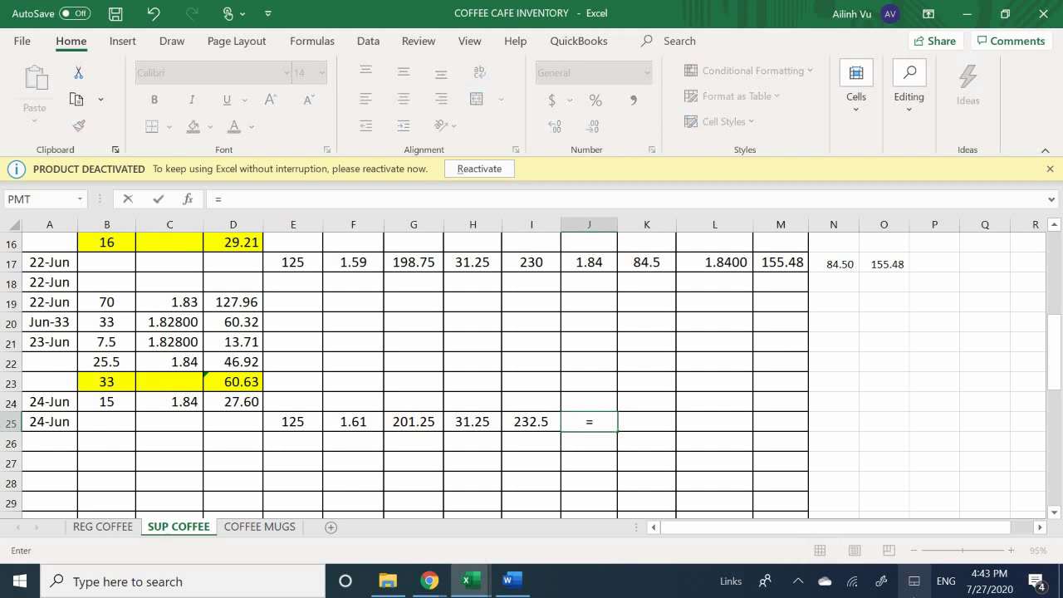
pyautogui.press('Left')
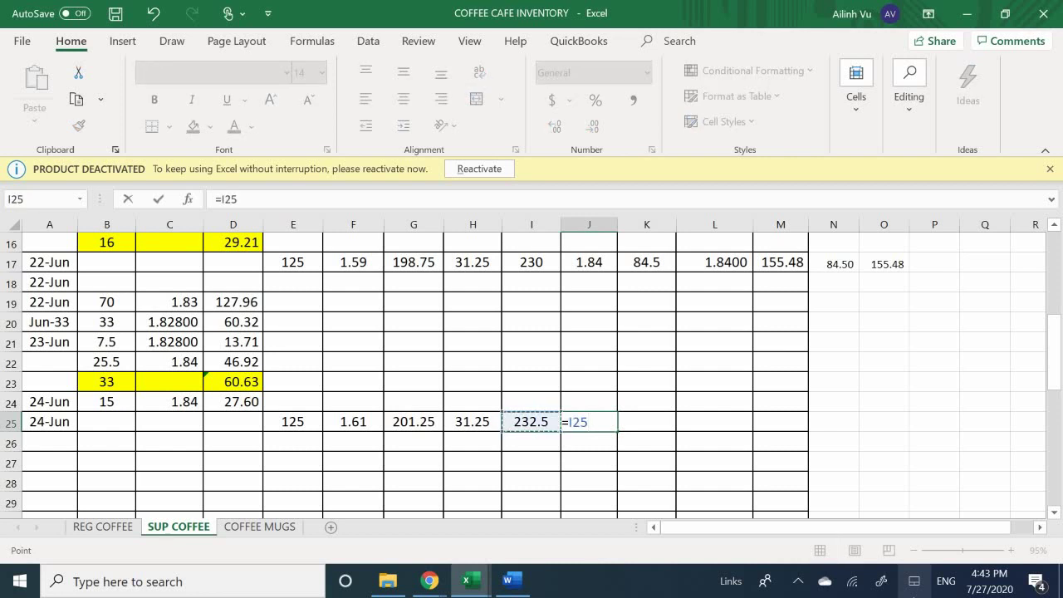
pyautogui.write('/')
pyautogui.press('Left')
pyautogui.press('Left')
pyautogui.press('Left')
pyautogui.press('Left')
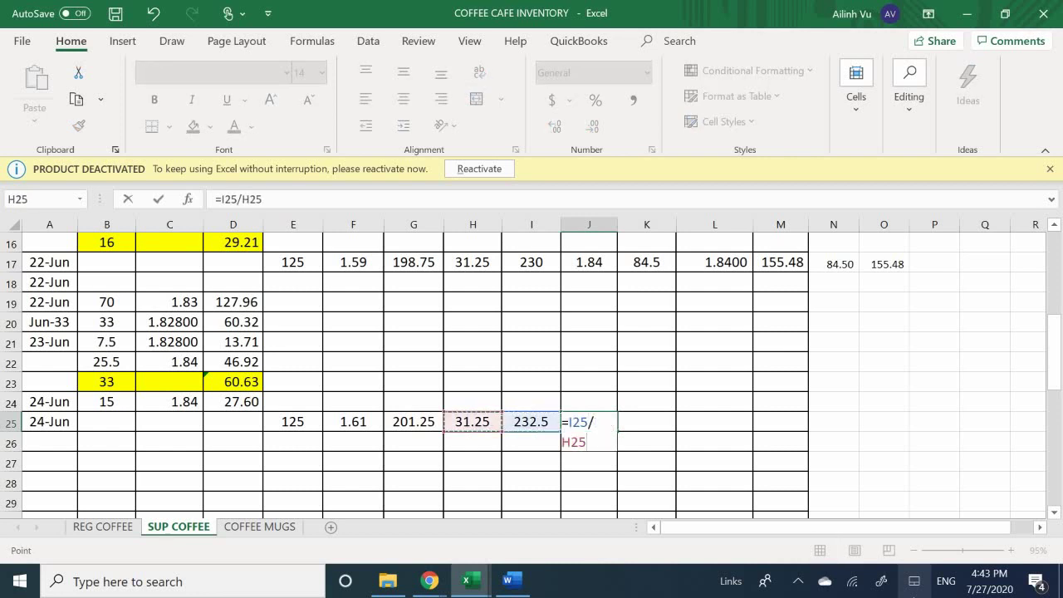
pyautogui.press('Return')
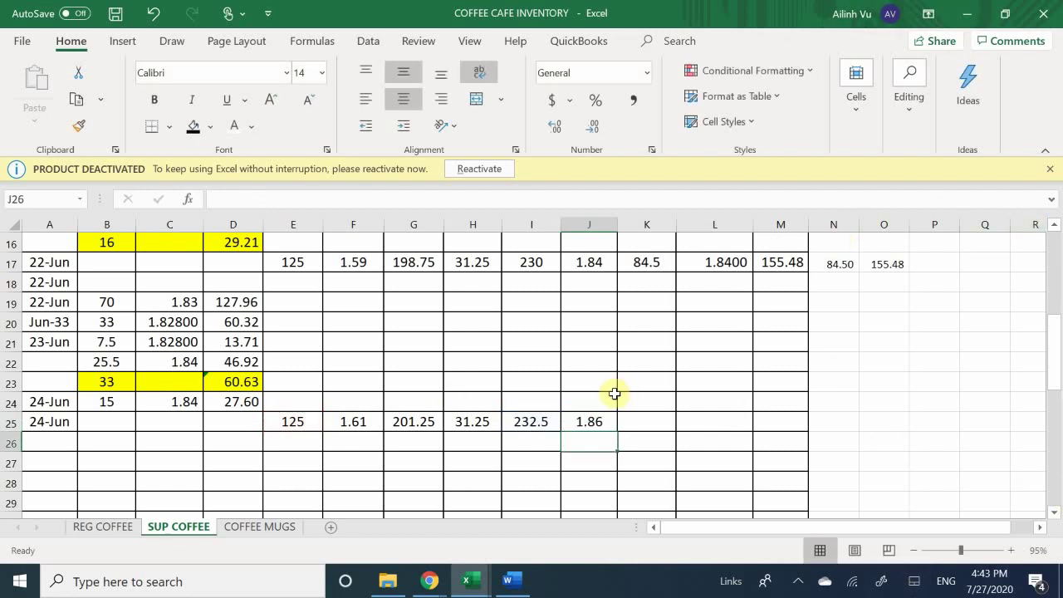
# Set the balance quantity in K25 equal to the purchased quantity in E25 with a cell reference
pyautogui.click(653, 423)
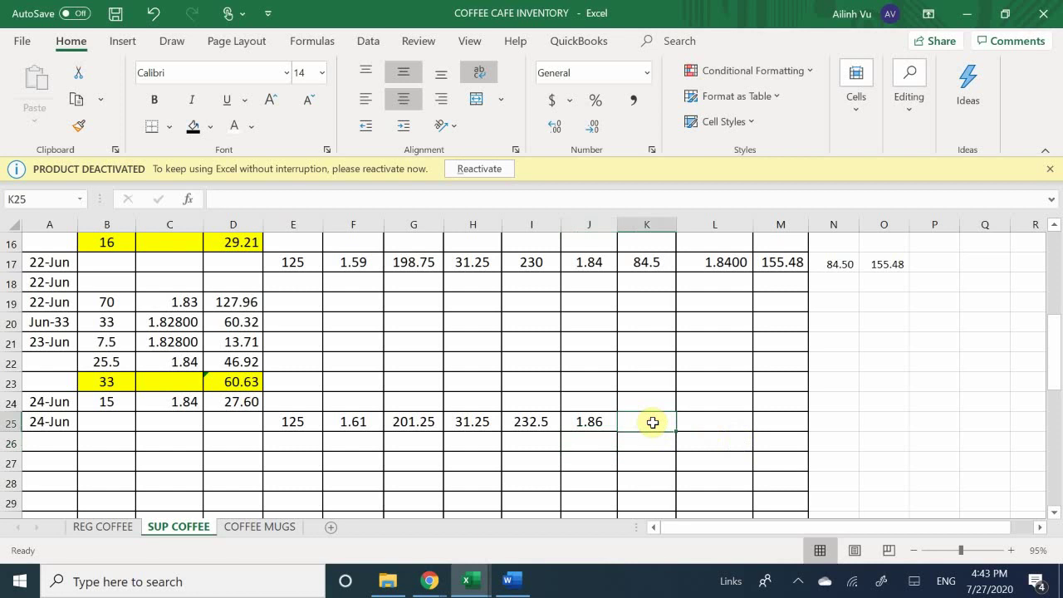
pyautogui.write('=')
pyautogui.press('Left')
pyautogui.press('Left')
pyautogui.press('Left')
pyautogui.press('Left')
pyautogui.press('Left')
pyautogui.press('Left')
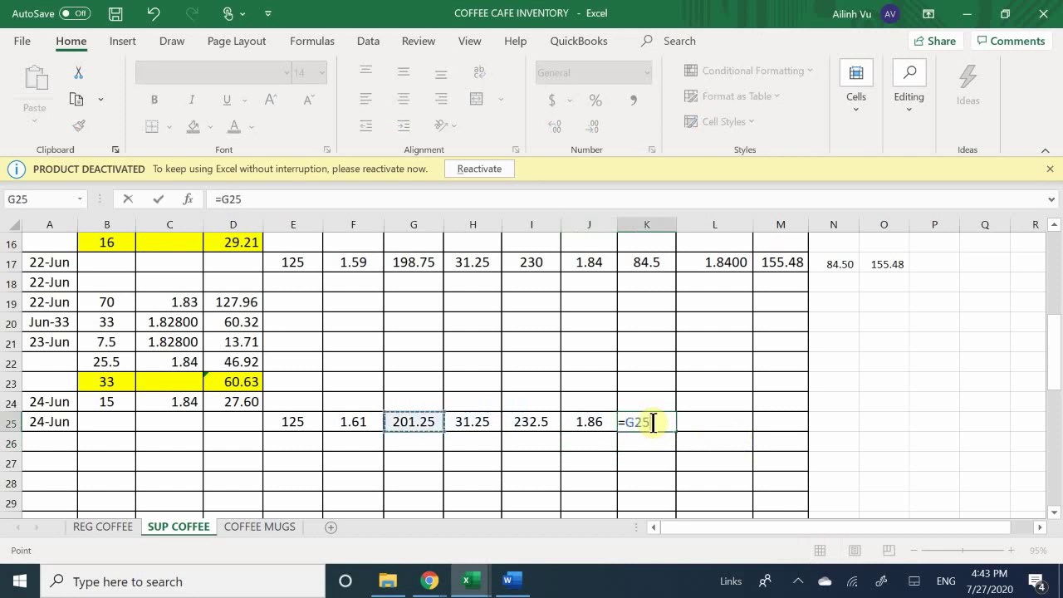
pyautogui.press('Tab')
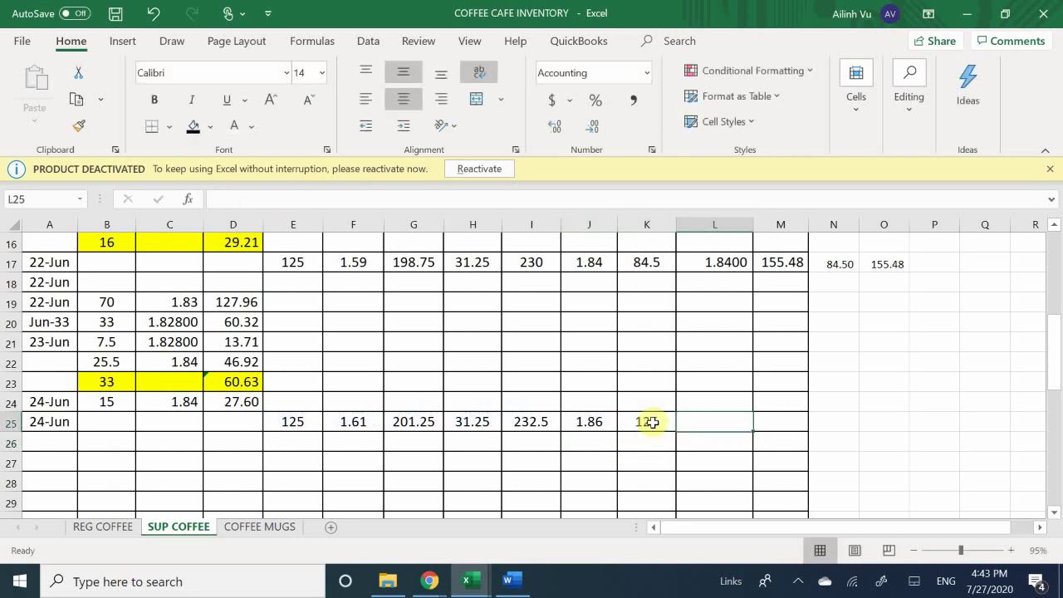
# Set the balance unit cost in L25 equal to the unit cost in J25 with a cell reference
pyautogui.write('=')
pyautogui.press('Left')
pyautogui.press('Left')
pyautogui.press('Tab')
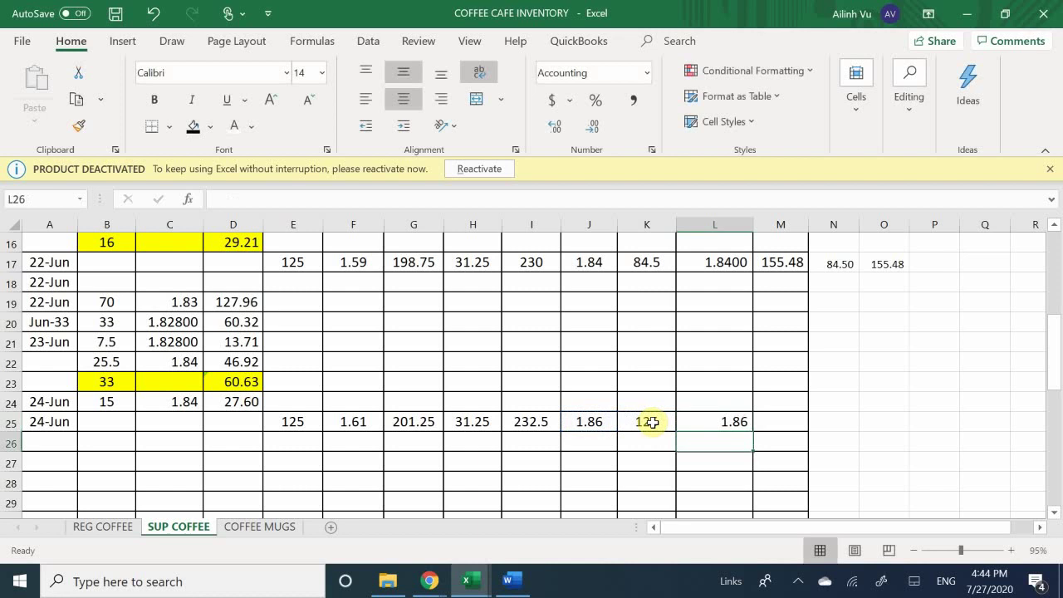
# Calculate the balance cost in M25 with a formula multiplying L25 by K25
pyautogui.write('=')
pyautogui.press('Left')
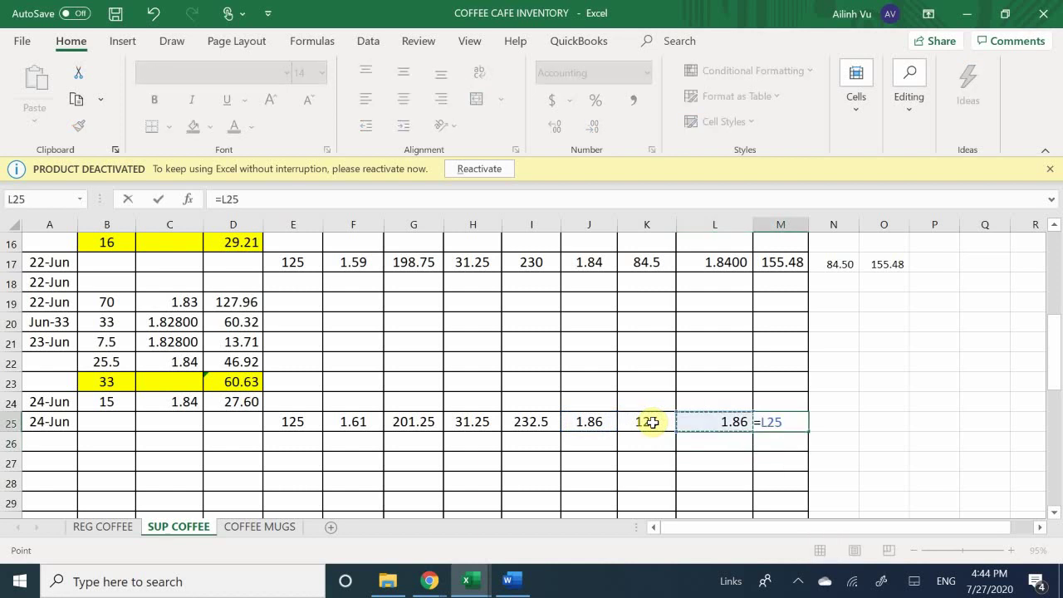
pyautogui.write('*')
pyautogui.click(653, 422)
pyautogui.press('Return')
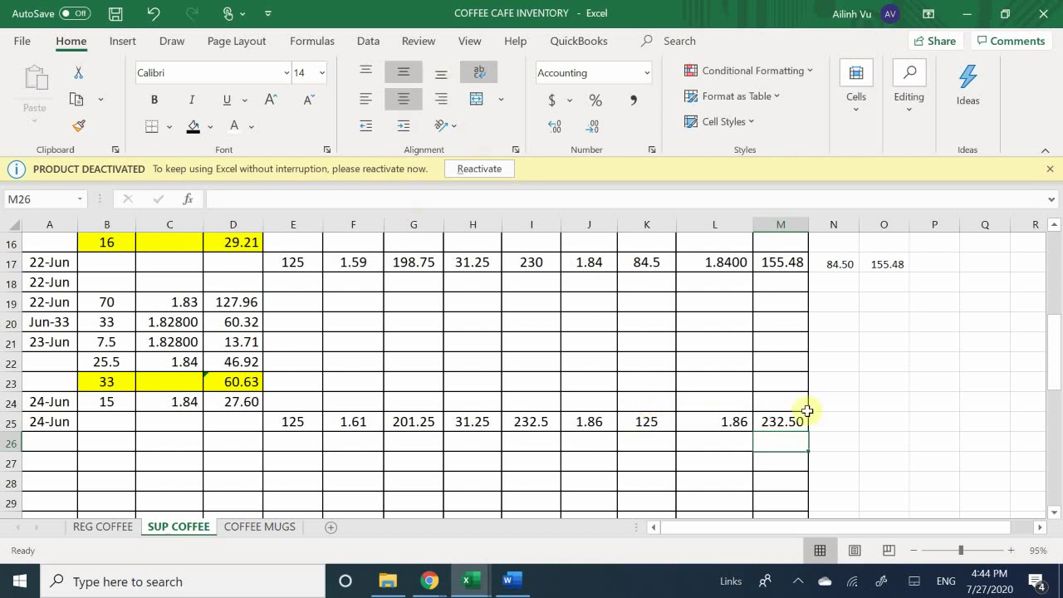
# Calculate the combined balance quantity in N25 with a formula adding K25 and K17
pyautogui.click(865, 416)
pyautogui.press('Left')
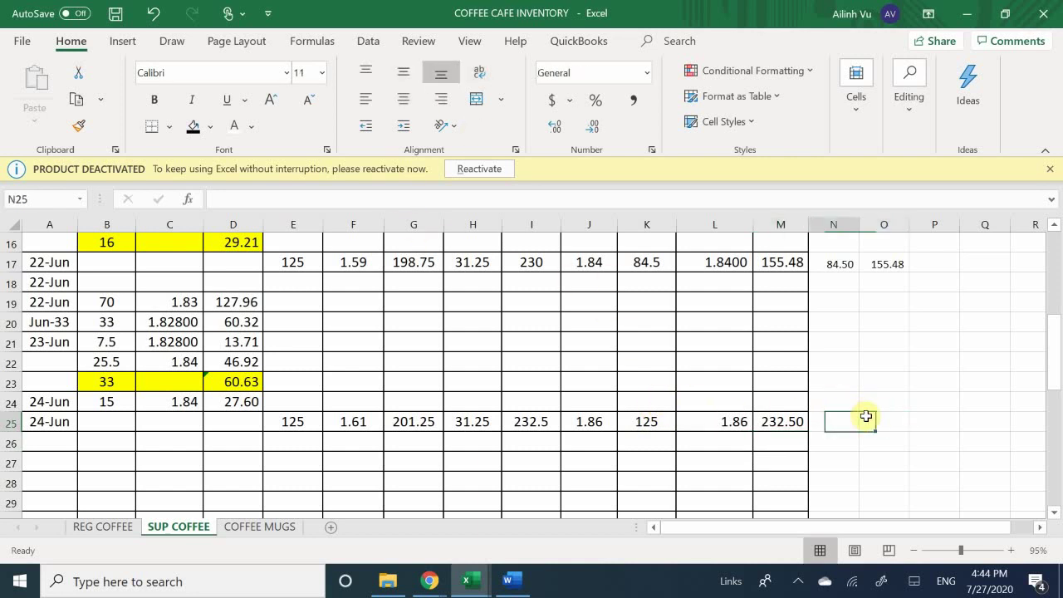
pyautogui.write('=')
pyautogui.press('Left')
pyautogui.press('Left')
pyautogui.press('Left')
pyautogui.press('Left')
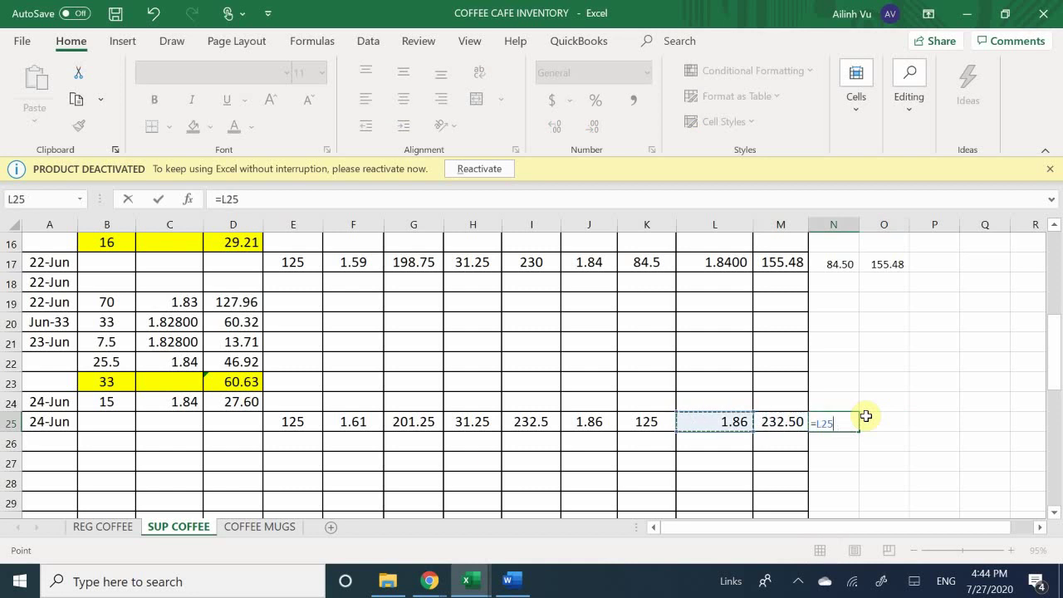
pyautogui.press('Right')
pyautogui.write('+')
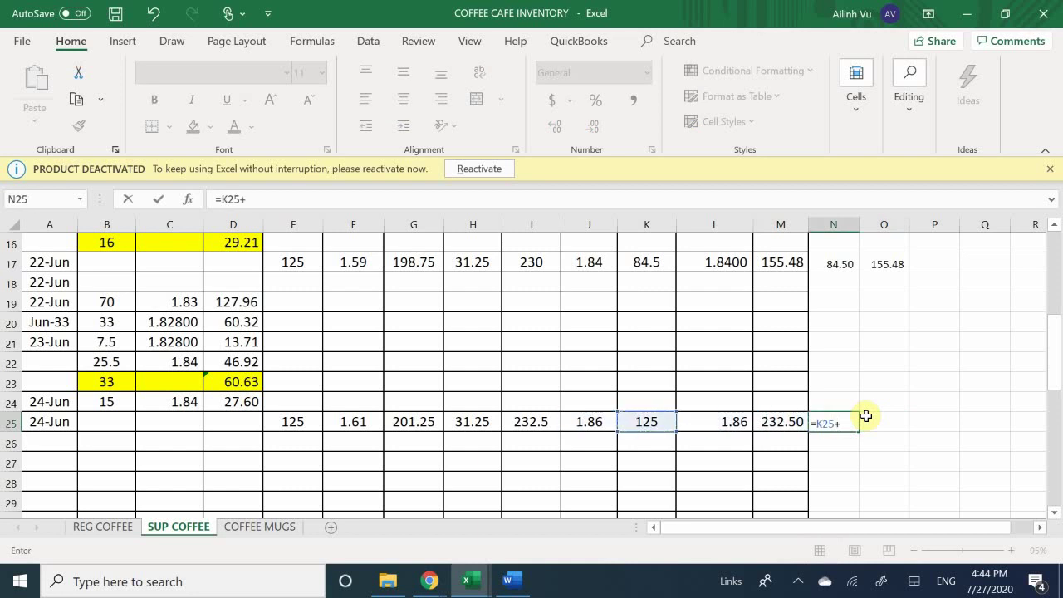
pyautogui.press('Left')
pyautogui.press('Left')
pyautogui.press('Left')
pyautogui.press('Up')
pyautogui.press('Up')
pyautogui.press('Up')
pyautogui.press('Up')
pyautogui.press('Up')
pyautogui.press('Up')
pyautogui.press('Up')
pyautogui.press('Up')
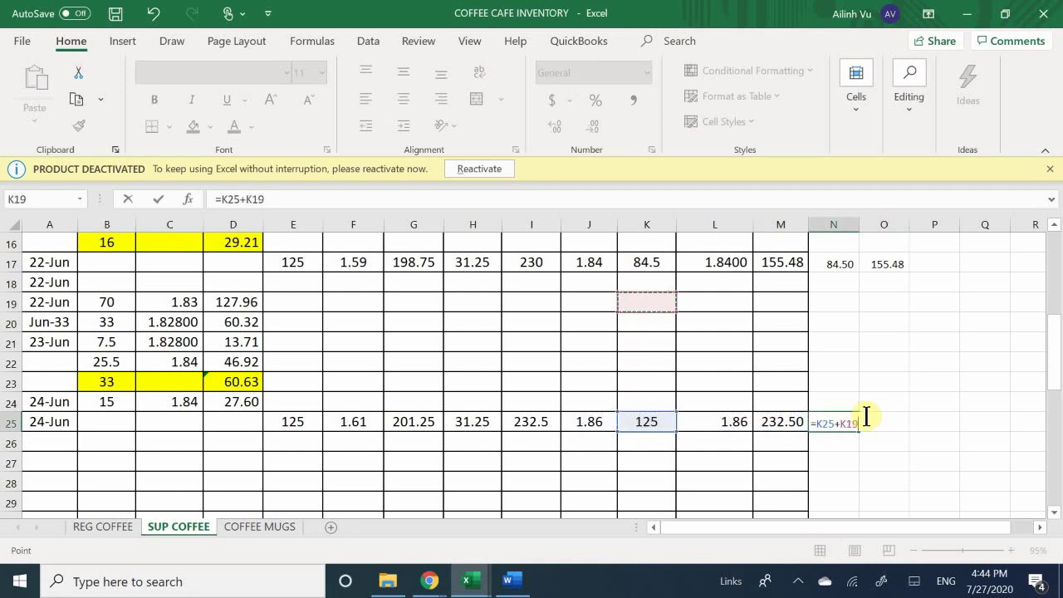
pyautogui.press('Return')
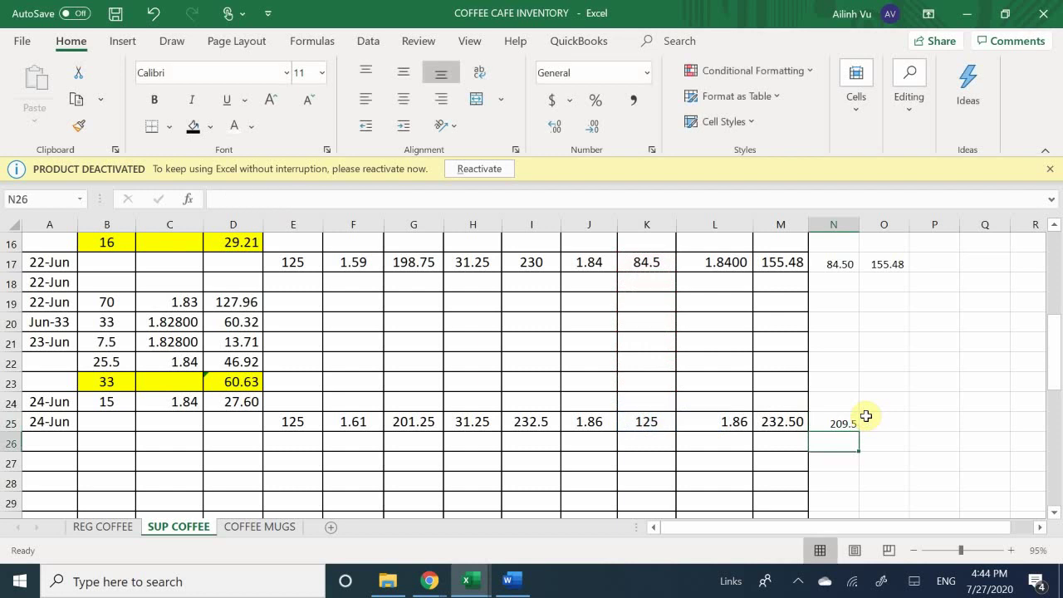
# Calculate the combined balance cost in O25 with a formula adding M25 and M17
pyautogui.click(865, 416)
pyautogui.write('=')
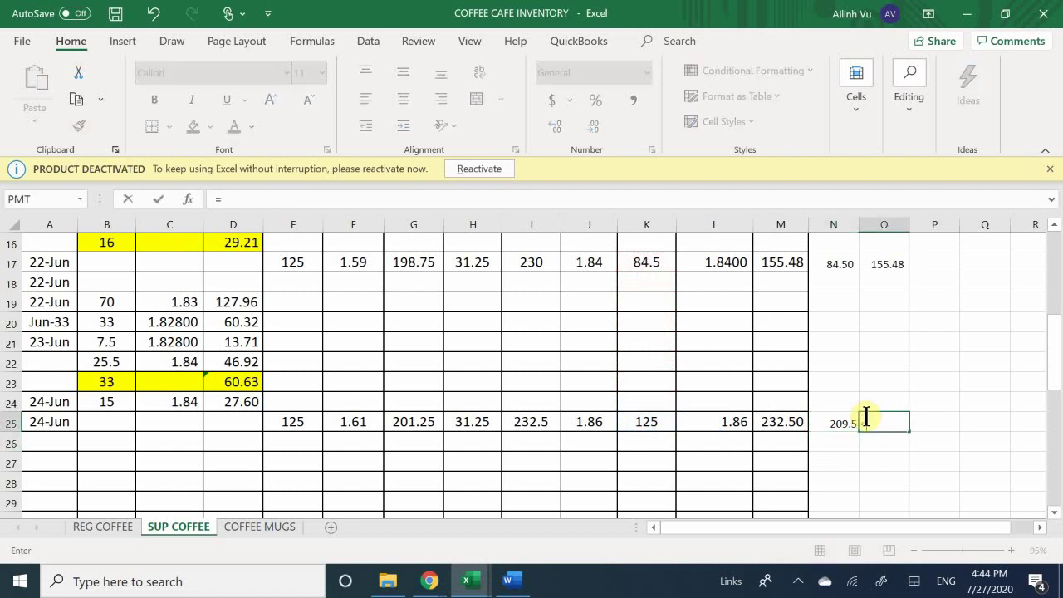
pyautogui.press('Left')
pyautogui.press('Left')
pyautogui.press('Left')
pyautogui.press('Right')
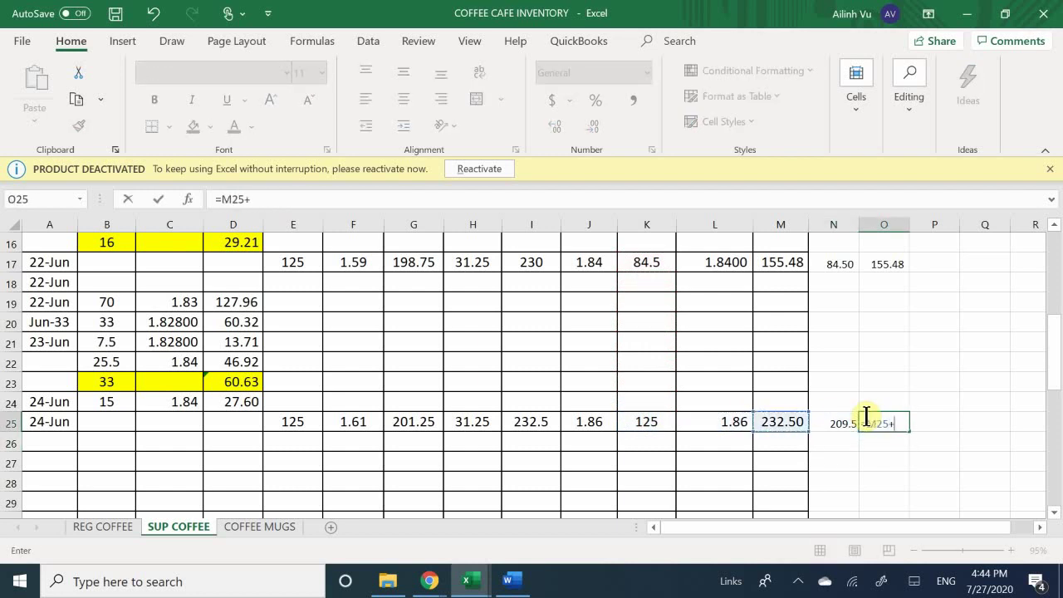
pyautogui.write('+')
pyautogui.press('Up')
pyautogui.press('Up')
pyautogui.press('Up')
pyautogui.press('Up')
pyautogui.press('Up')
pyautogui.press('Up')
pyautogui.press('Up')
pyautogui.press('Up')
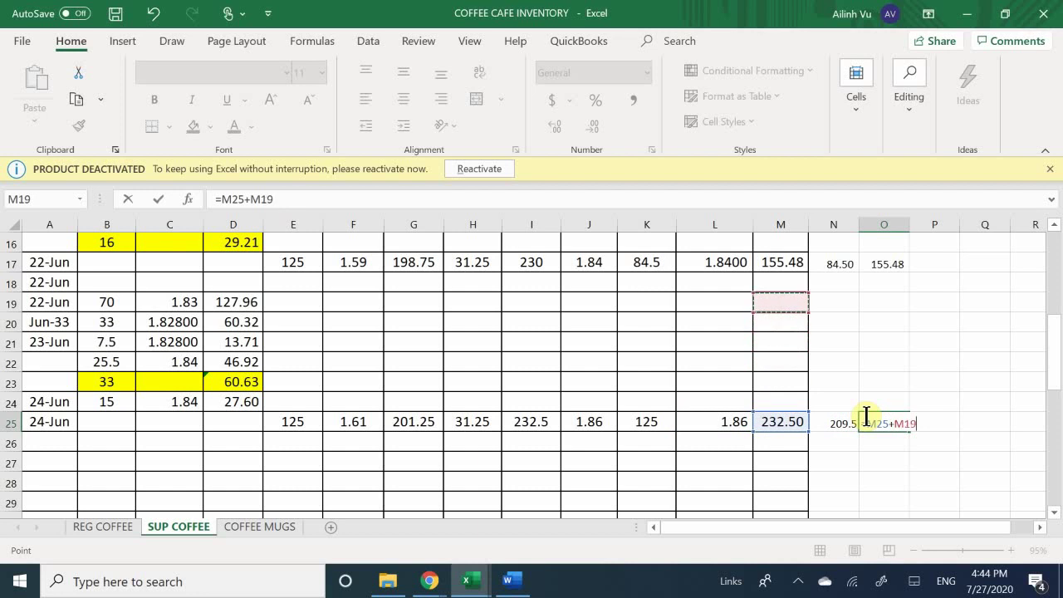
pyautogui.press('Return')
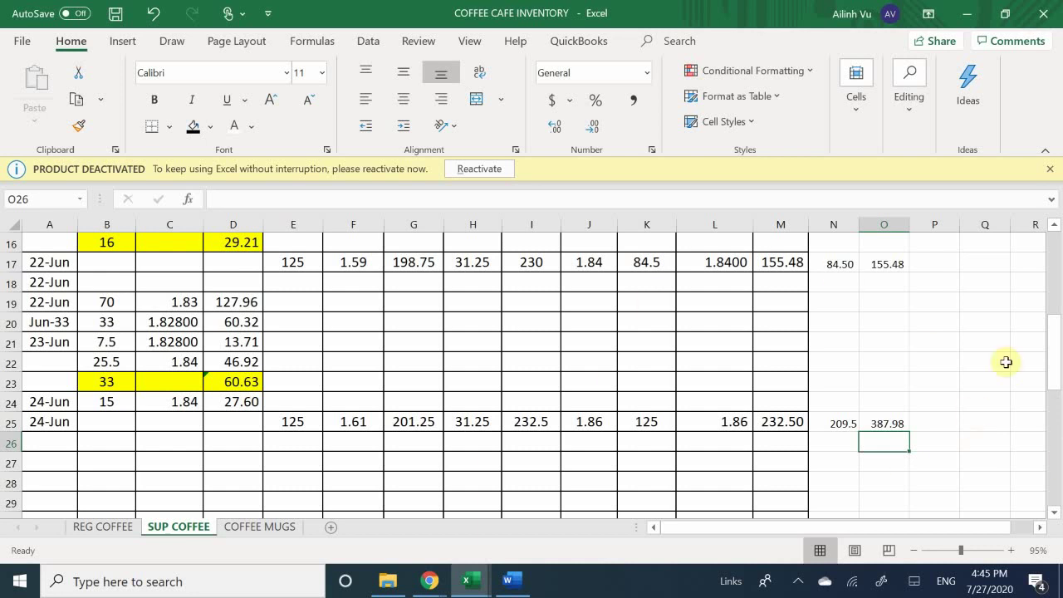
# Show the balance unit cost in L25 with five decimal places, and select the unit cost in J25
pyautogui.click(704, 426)
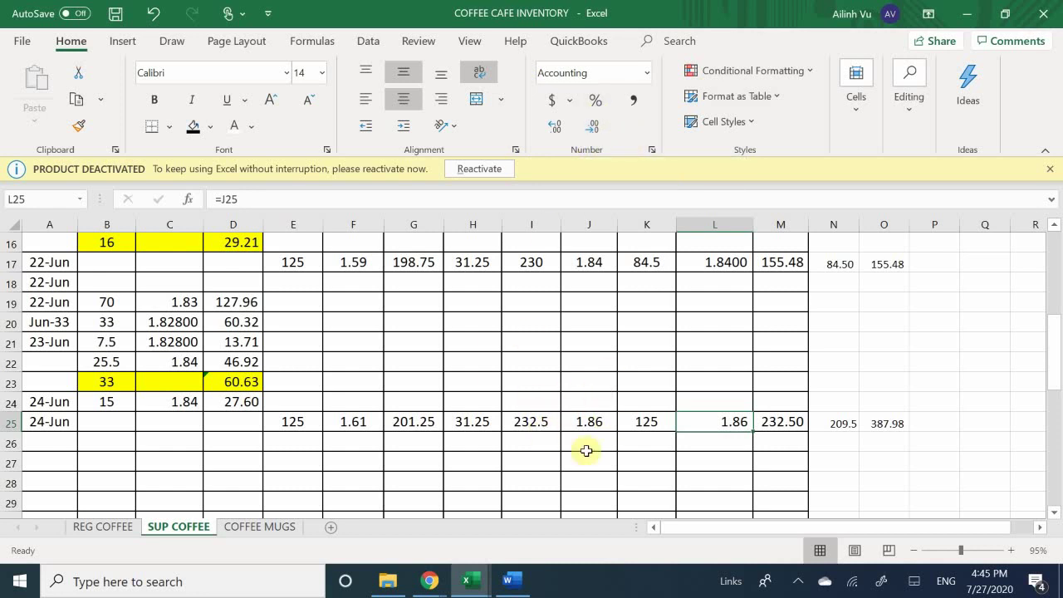
pyautogui.click(550, 126)
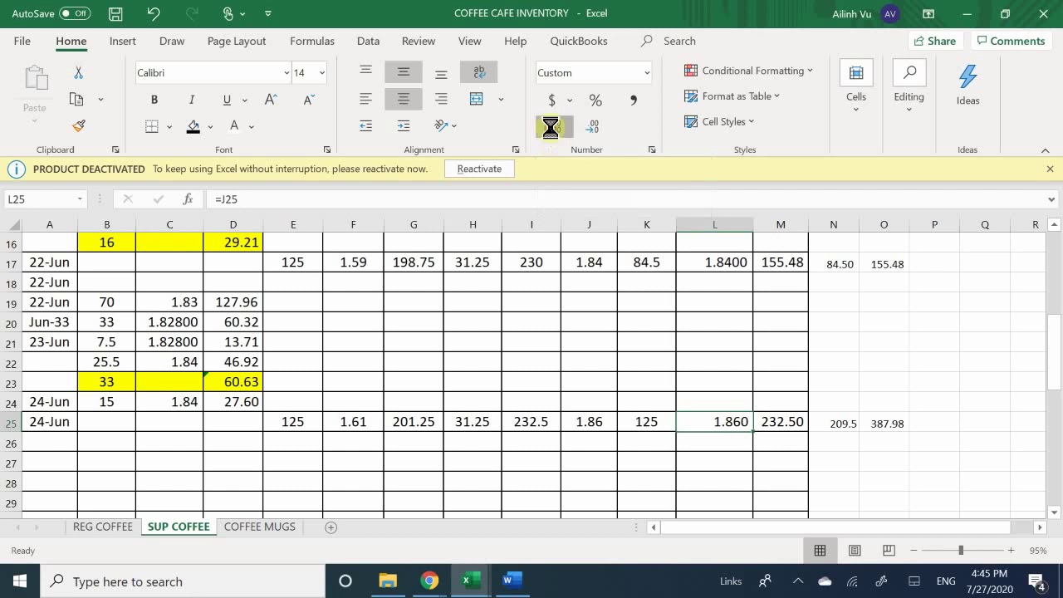
pyautogui.click(550, 126)
pyautogui.click(550, 127)
pyautogui.click(579, 422)
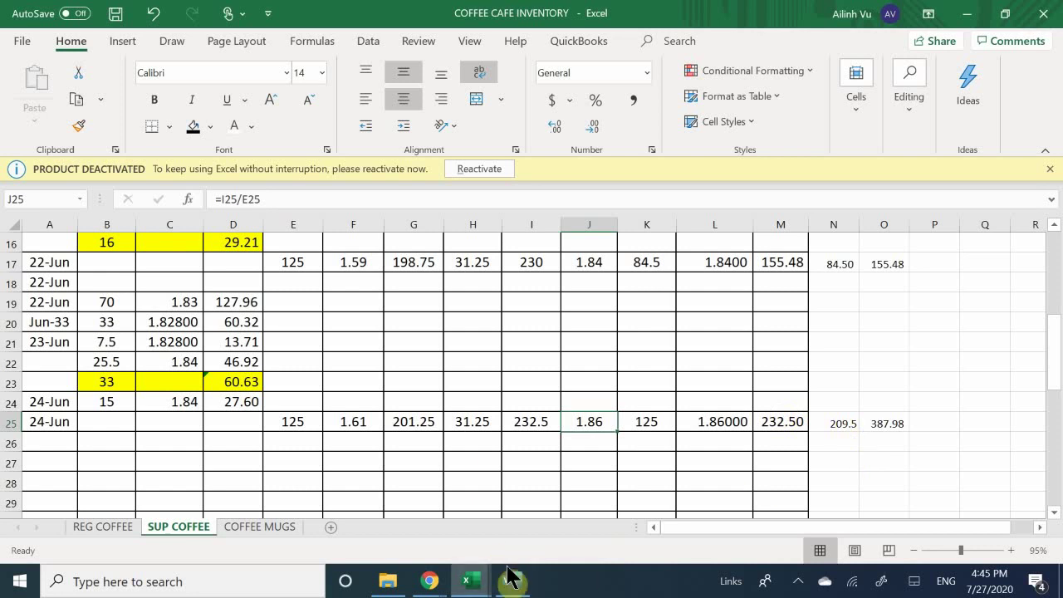
# Switch to the Word document and highlight the date line "24 June, Monday" above the Corner Bookstore delivery in yellow
pyautogui.click(506, 592)
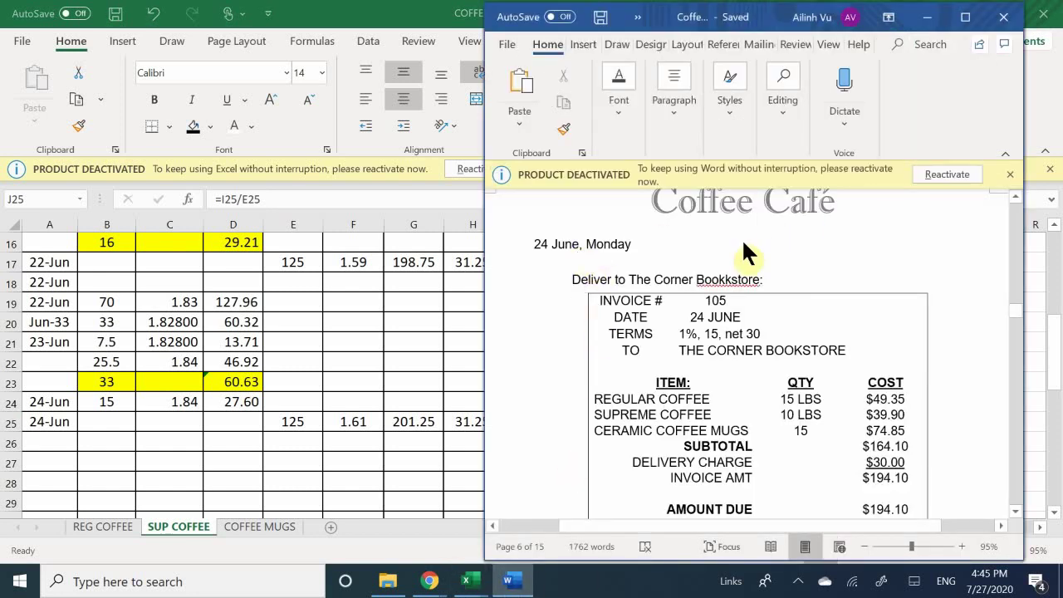
pyautogui.click(711, 247)
pyautogui.scroll(5, 704, 249)
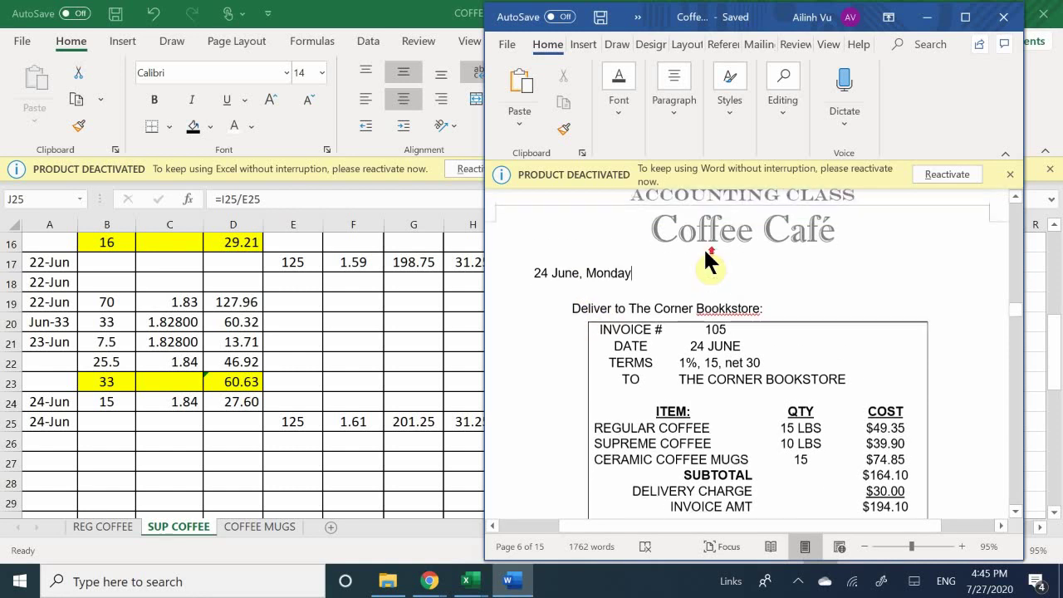
pyautogui.scroll(2, 706, 249)
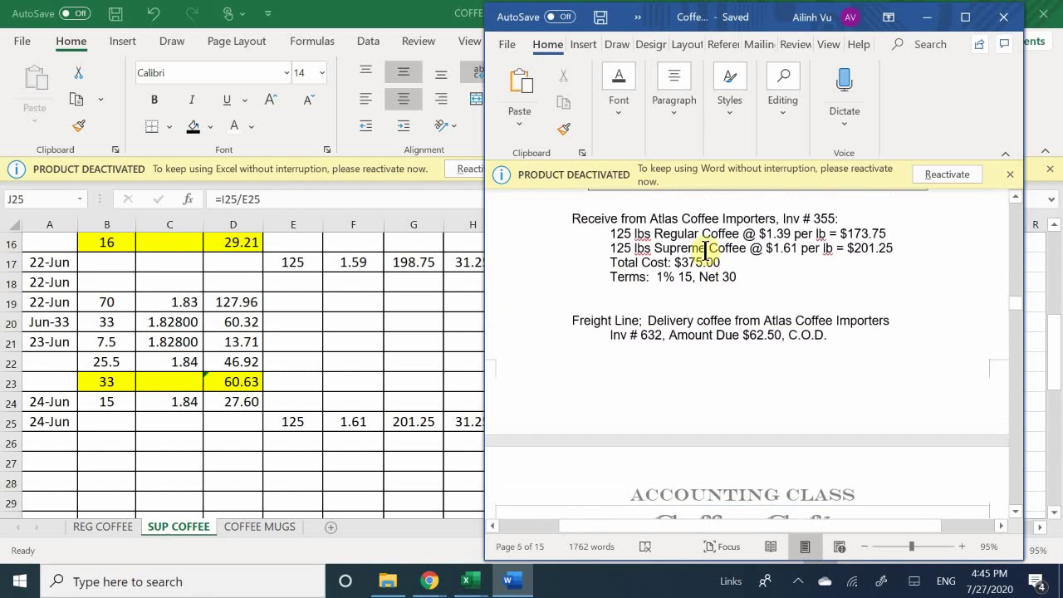
pyautogui.scroll(-1, 679, 328)
pyautogui.scroll(-4, 679, 325)
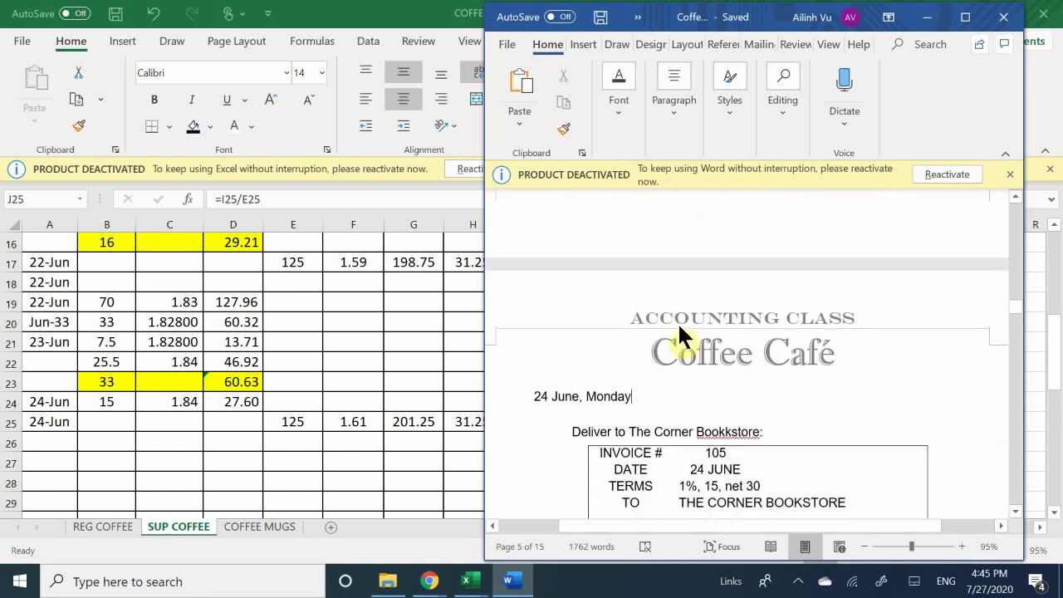
pyautogui.moveTo(638, 353); pyautogui.dragTo(538, 361)
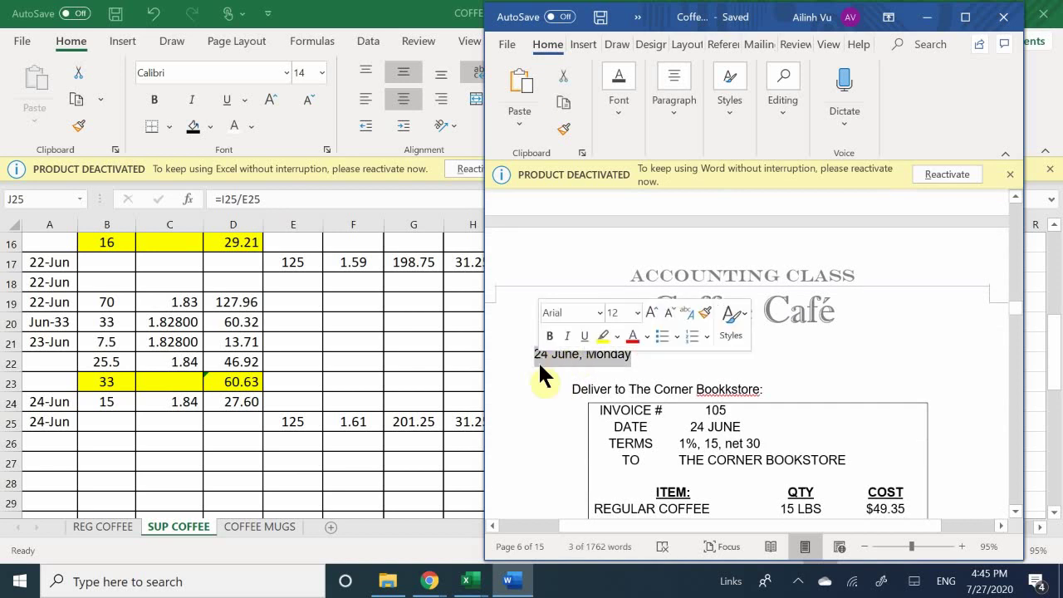
pyautogui.click(616, 126)
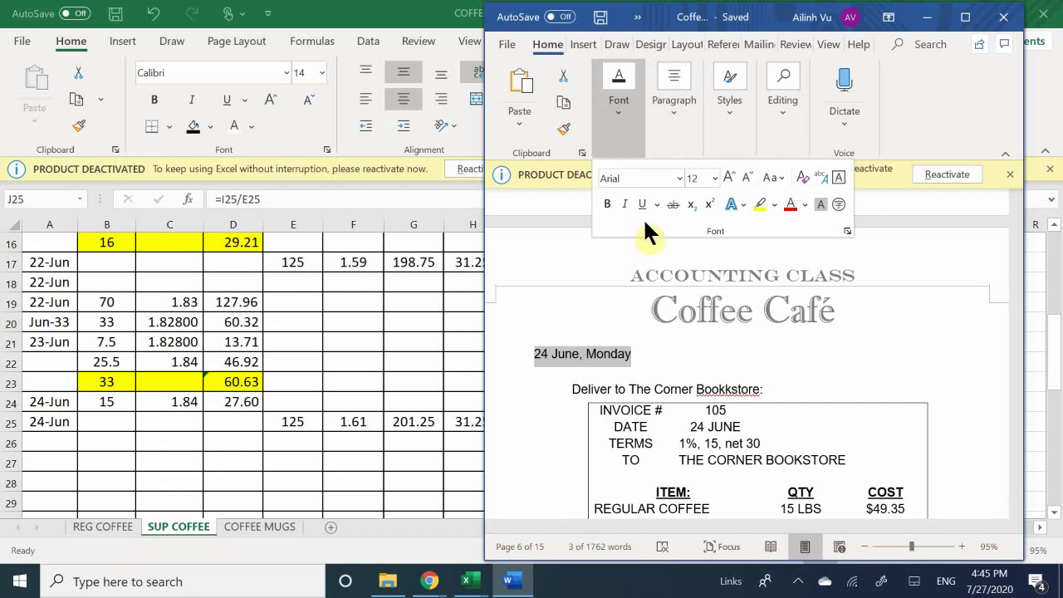
pyautogui.click(758, 204)
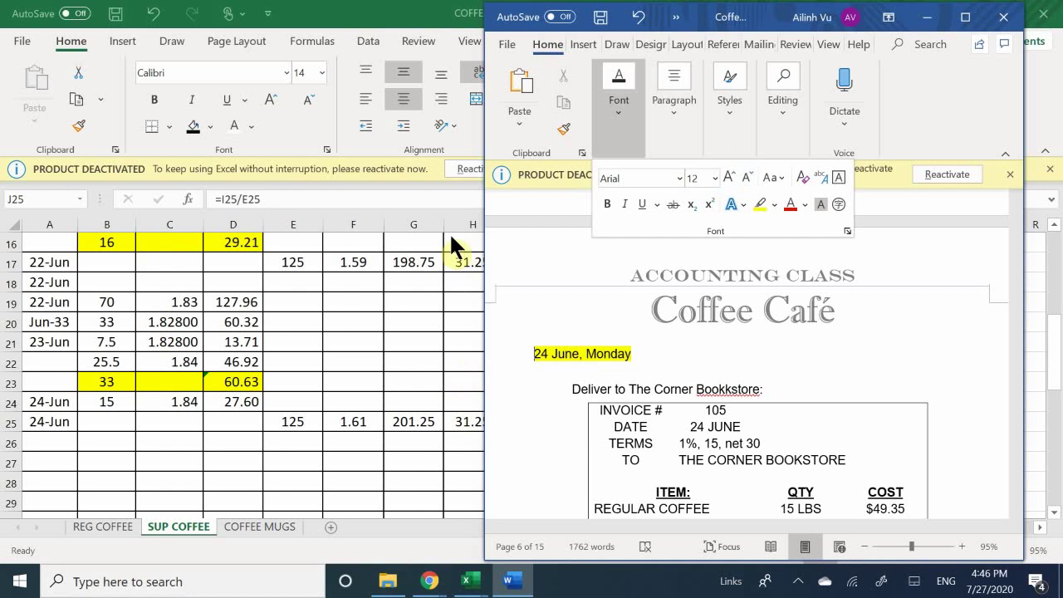
pyautogui.click(799, 584)
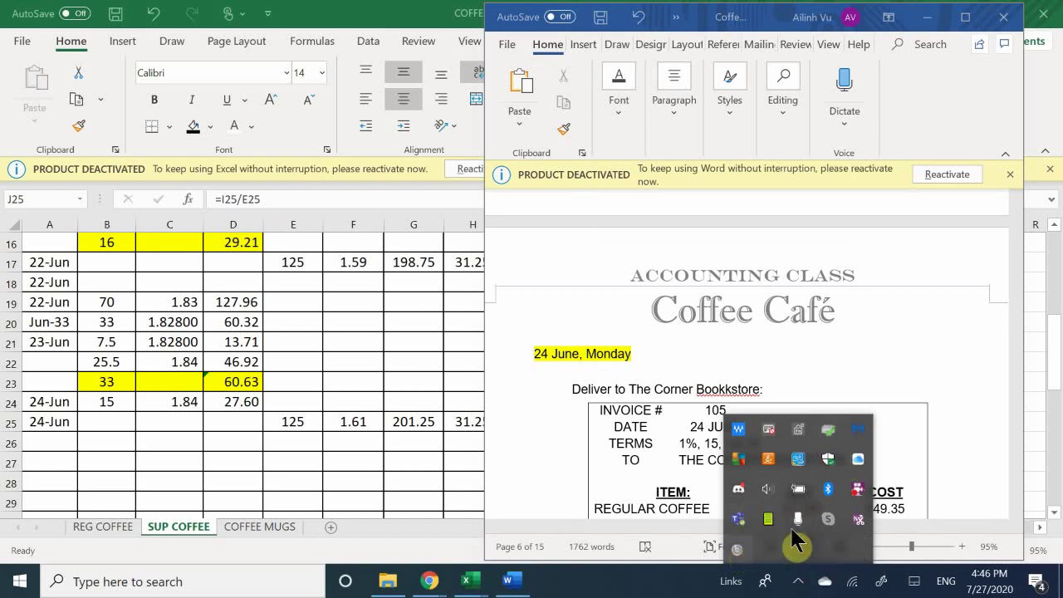
pyautogui.rightClick(859, 492)
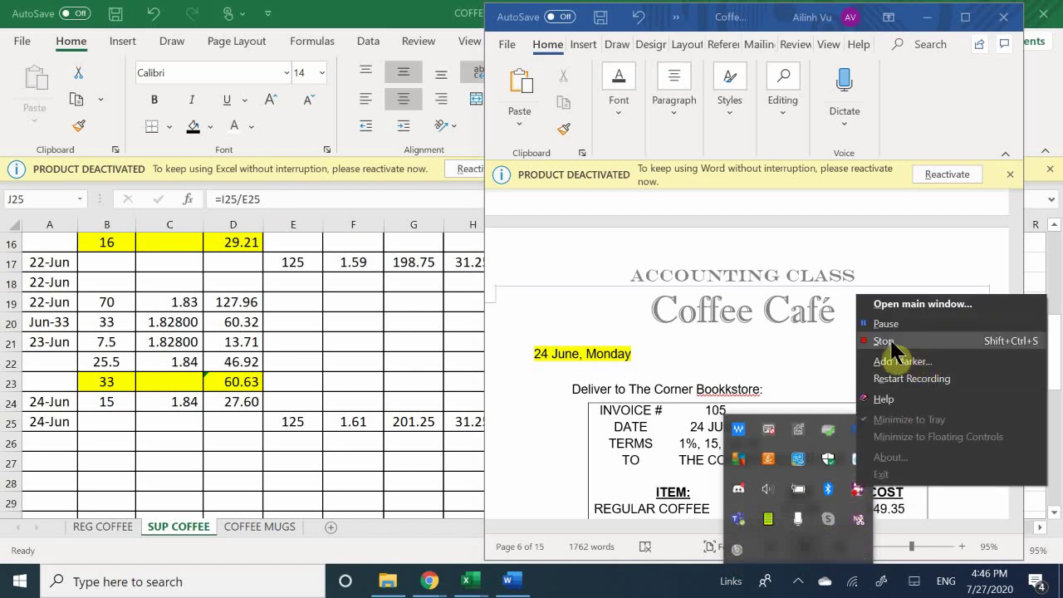